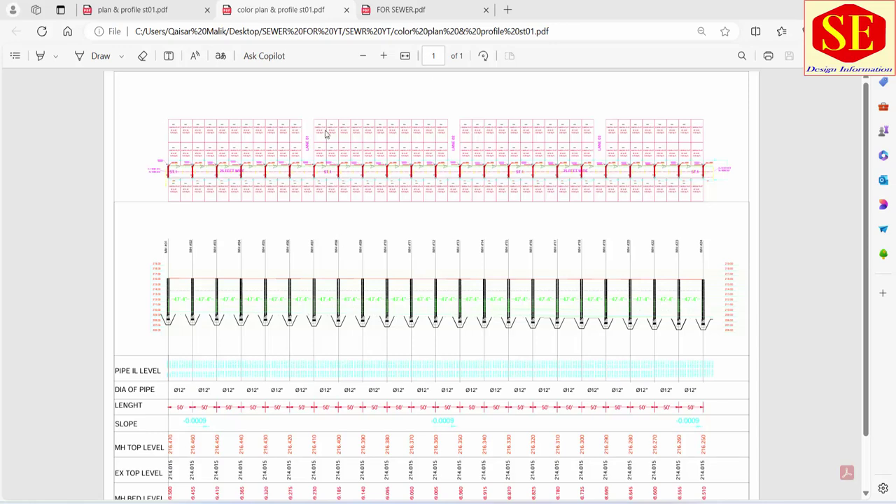
Compare the black-and-white plan & profile st01 PDF with the coloured version
{"action": "scroll", "coordinate": [364, 152], "scroll_direction": "down", "scroll_amount": 2}
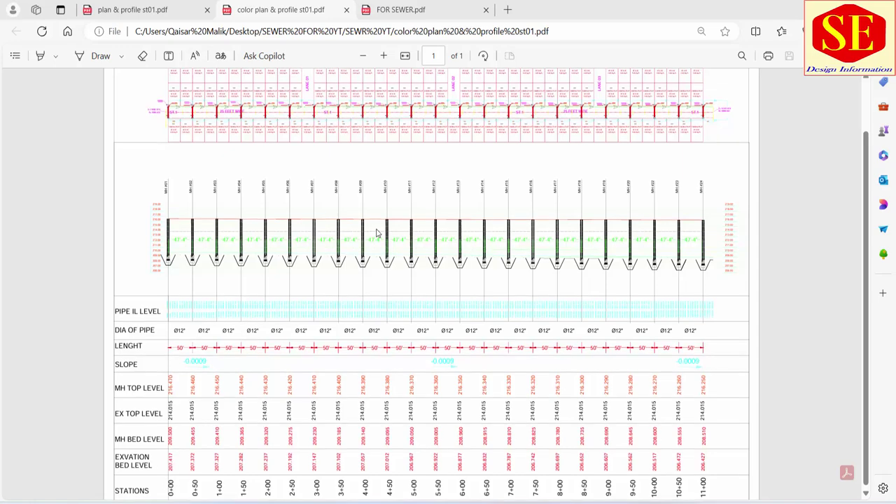
{"action": "scroll", "coordinate": [382, 213], "scroll_direction": "up", "scroll_amount": 2}
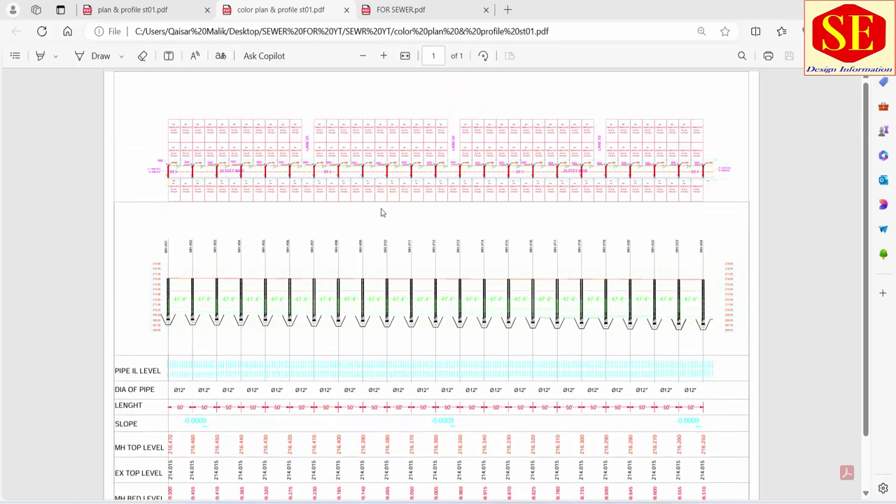
{"action": "left_click", "coordinate": [160, 6]}
{"action": "scroll", "coordinate": [529, 87], "scroll_direction": "down", "scroll_amount": 2}
{"action": "scroll", "coordinate": [551, 243], "scroll_direction": "up", "scroll_amount": 2}
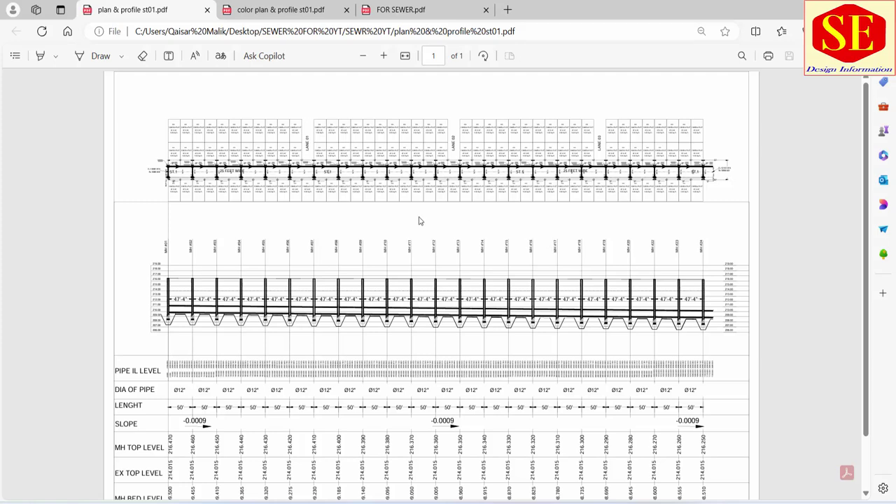
{"action": "left_click", "coordinate": [295, 6]}
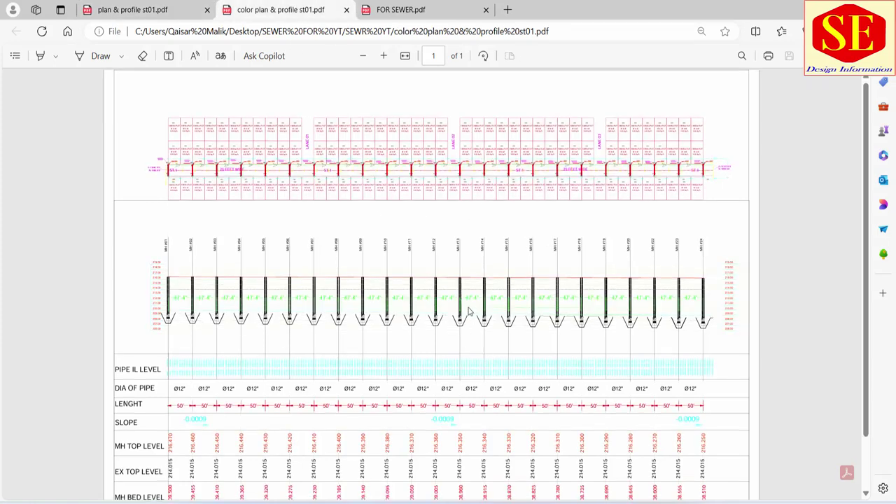
Zoom in and out across the coloured plan & profile sheet
{"action": "scroll", "coordinate": [469, 311], "scroll_direction": "down", "scroll_amount": 2}
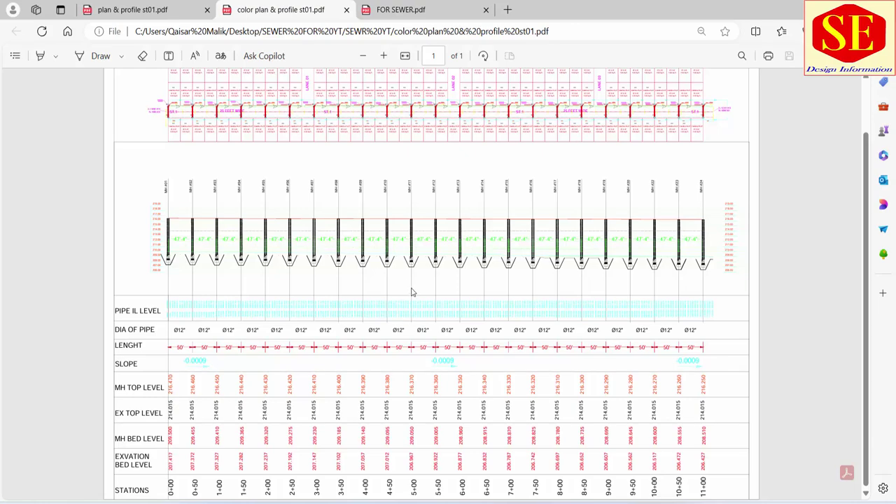
{"action": "scroll", "coordinate": [412, 293], "scroll_direction": "up", "scroll_amount": 2}
{"action": "scroll", "coordinate": [374, 171], "scroll_direction": "up", "scroll_amount": 3, "text": "ctrl"}
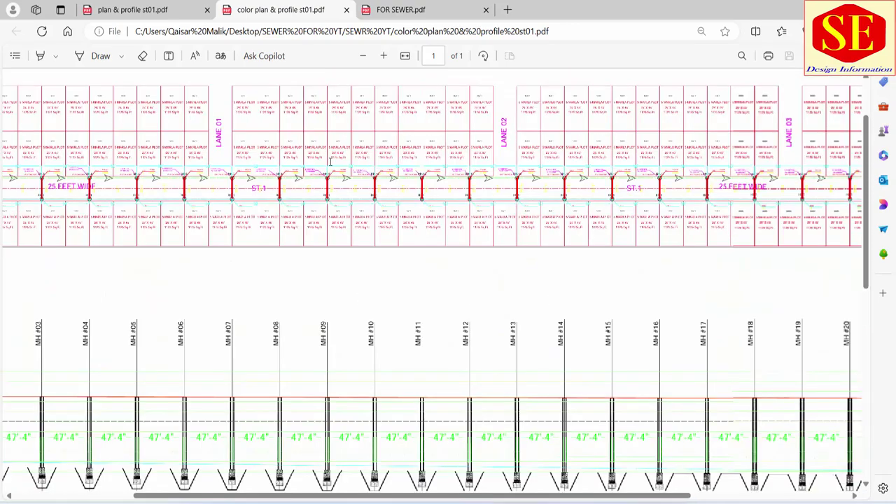
{"action": "scroll", "coordinate": [331, 161], "scroll_direction": "up", "scroll_amount": 2, "text": "ctrl"}
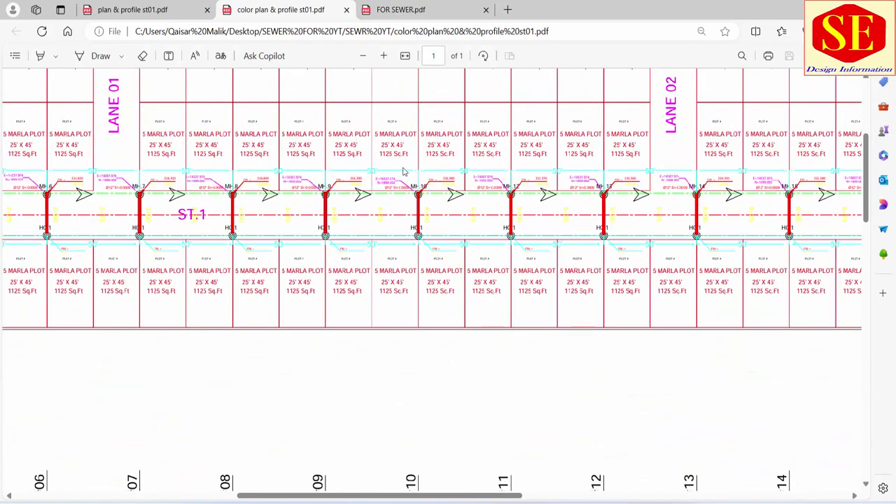
{"action": "scroll", "coordinate": [404, 172], "scroll_direction": "down", "scroll_amount": 3, "text": "ctrl"}
{"action": "scroll", "coordinate": [407, 181], "scroll_direction": "up", "scroll_amount": 2, "text": "ctrl"}
{"action": "scroll", "coordinate": [435, 301], "scroll_direction": "down", "scroll_amount": 1, "text": "ctrl"}
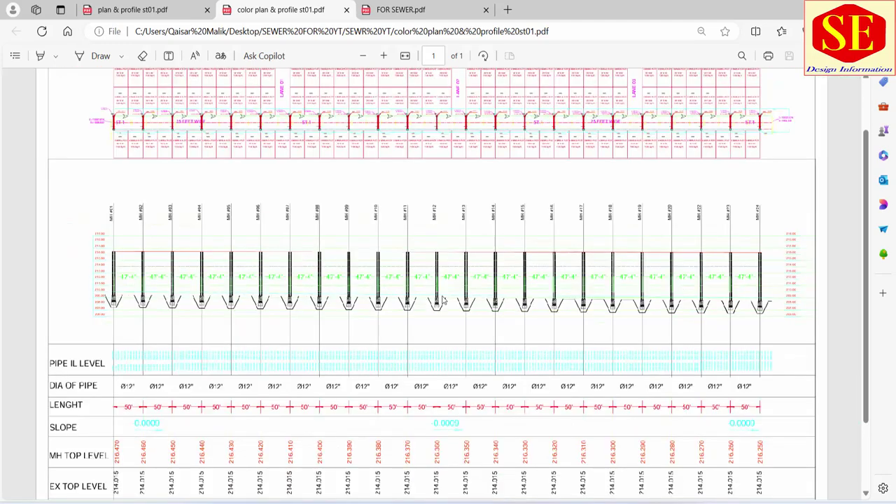
{"action": "scroll", "coordinate": [93, 273], "scroll_direction": "up", "scroll_amount": 1, "text": "ctrl"}
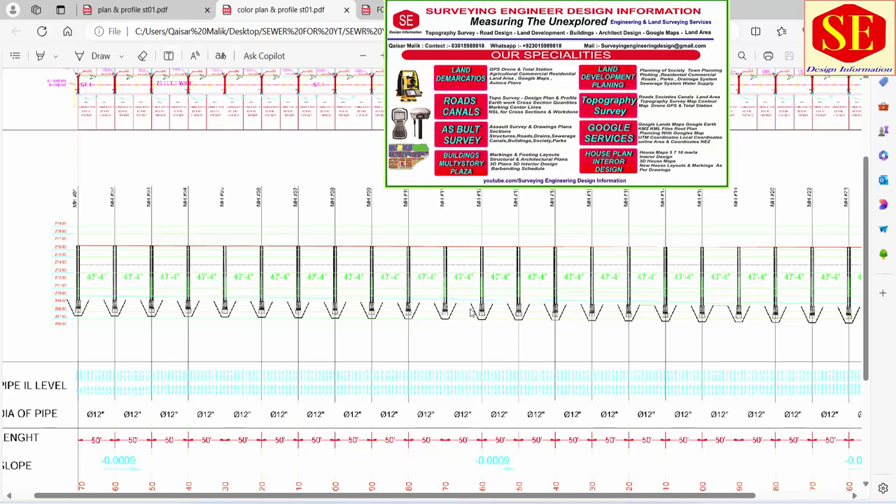
{"action": "scroll", "coordinate": [471, 338], "scroll_direction": "down", "scroll_amount": 2}
{"action": "left_click_drag", "start_coordinate": [420, 497], "coordinate": [402, 497]}
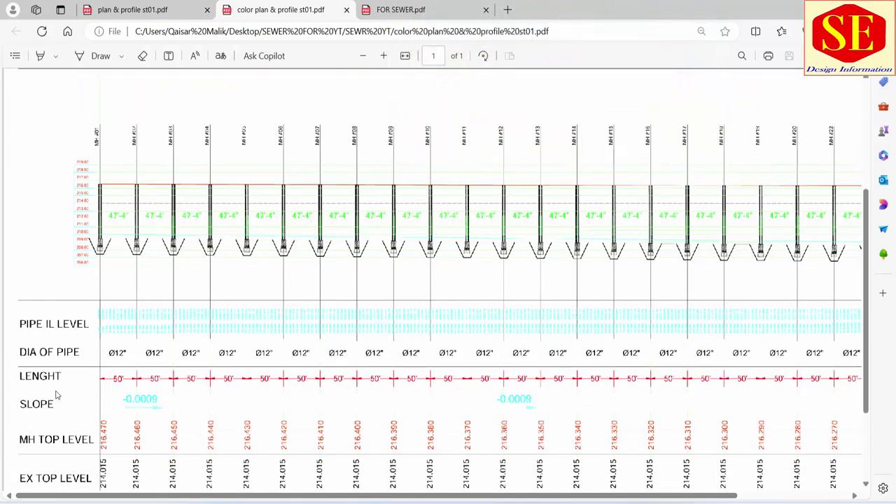
{"action": "scroll", "coordinate": [58, 393], "scroll_direction": "down", "scroll_amount": 2}
{"action": "scroll", "coordinate": [231, 280], "scroll_direction": "down", "scroll_amount": 2, "text": "ctrl"}
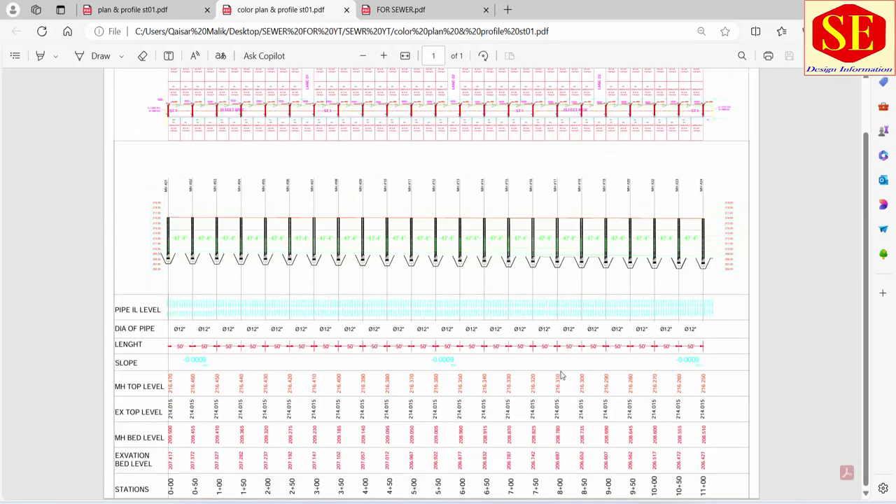
{"action": "scroll", "coordinate": [339, 221], "scroll_direction": "up", "scroll_amount": 2}
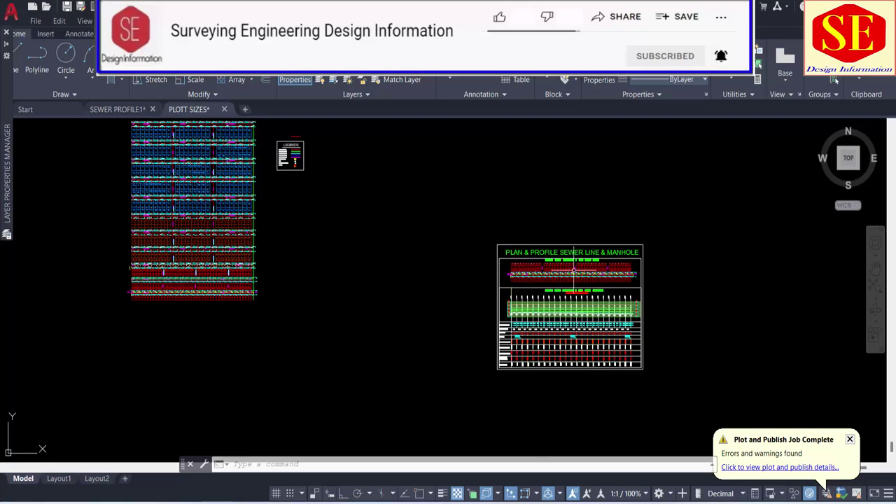
{"action": "scroll", "coordinate": [573, 270], "scroll_direction": "up", "scroll_amount": 3}
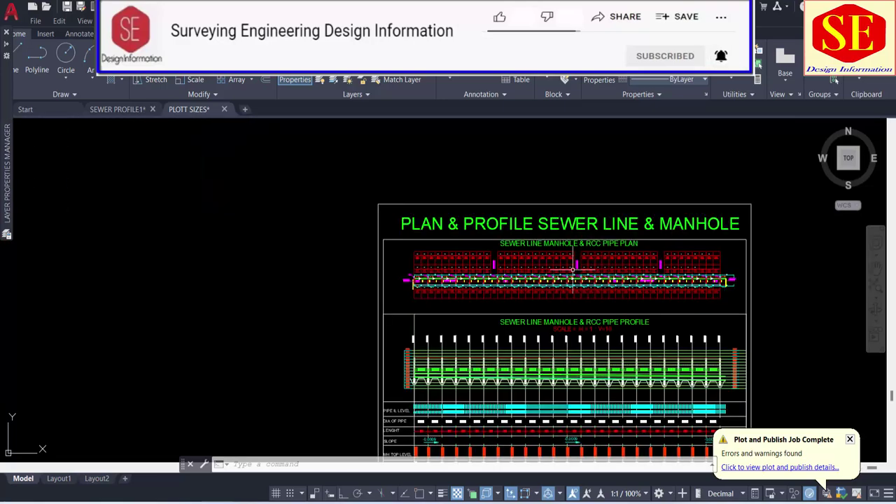
Bring the sheet title, profile scale note and sewer profile section into view
{"action": "mouse_move", "coordinate": [573, 269]}
{"action": "middle_mouse_down"}
{"action": "mouse_move", "coordinate": [483, 172]}
{"action": "mouse_move", "coordinate": [379, 291]}
{"action": "mouse_move", "coordinate": [378, 230]}
{"action": "middle_mouse_up"}
{"action": "scroll", "coordinate": [483, 168], "scroll_direction": "up", "scroll_amount": 2}
{"action": "scroll", "coordinate": [364, 260], "scroll_direction": "up", "scroll_amount": 2}
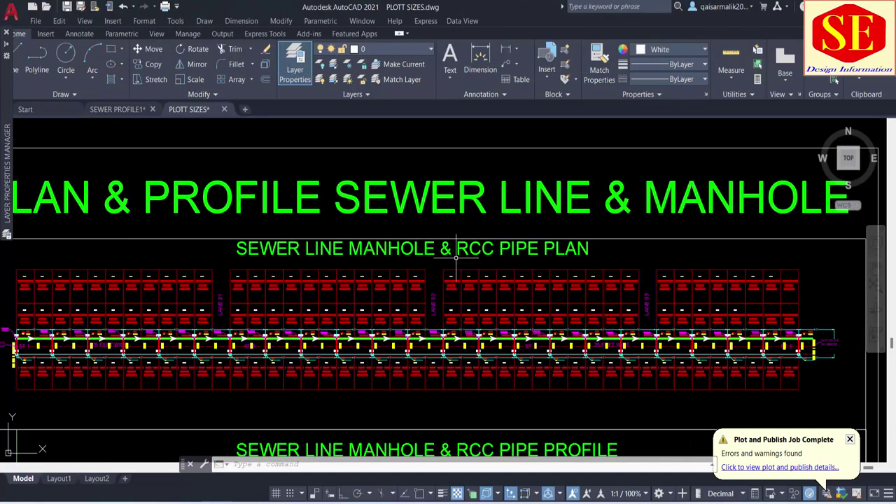
{"action": "middle_click_drag", "start_coordinate": [571, 273], "coordinate": [561, 231]}
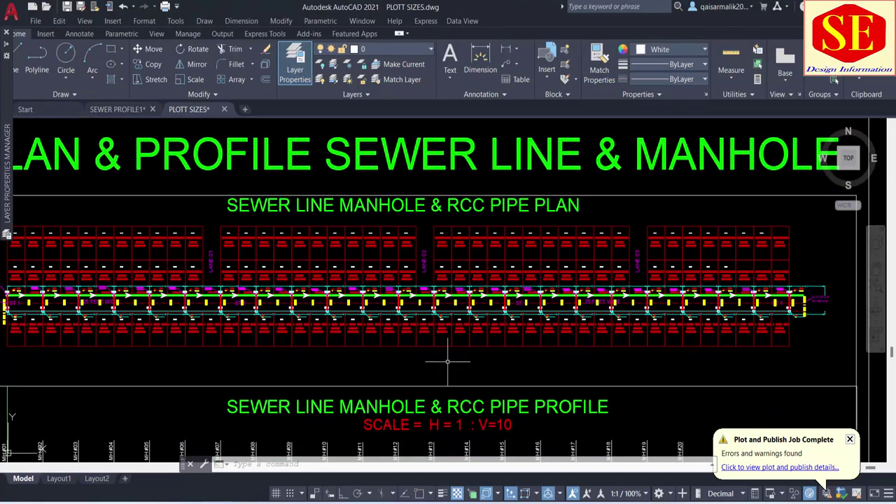
{"action": "middle_click_drag", "start_coordinate": [448, 362], "coordinate": [490, 140]}
View the left block of plot sheets alongside the profile sheet
{"action": "scroll", "coordinate": [509, 231], "scroll_direction": "down", "scroll_amount": 2}
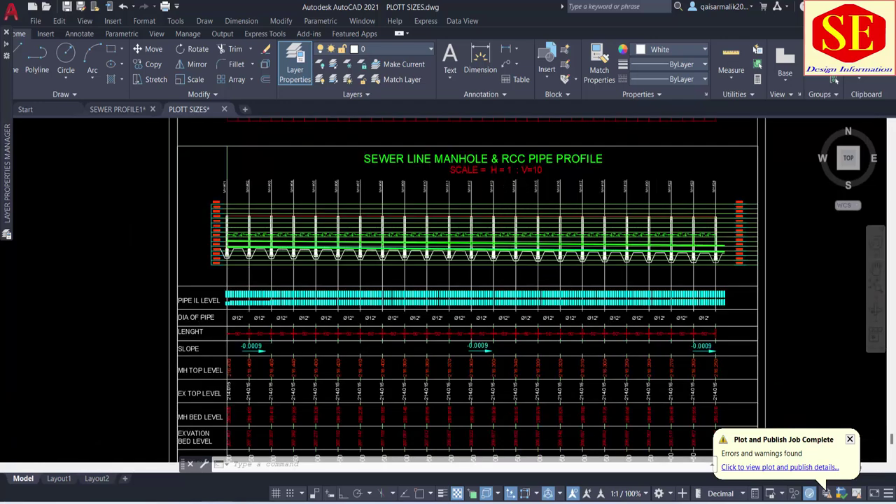
{"action": "scroll", "coordinate": [514, 180], "scroll_direction": "up", "scroll_amount": 2}
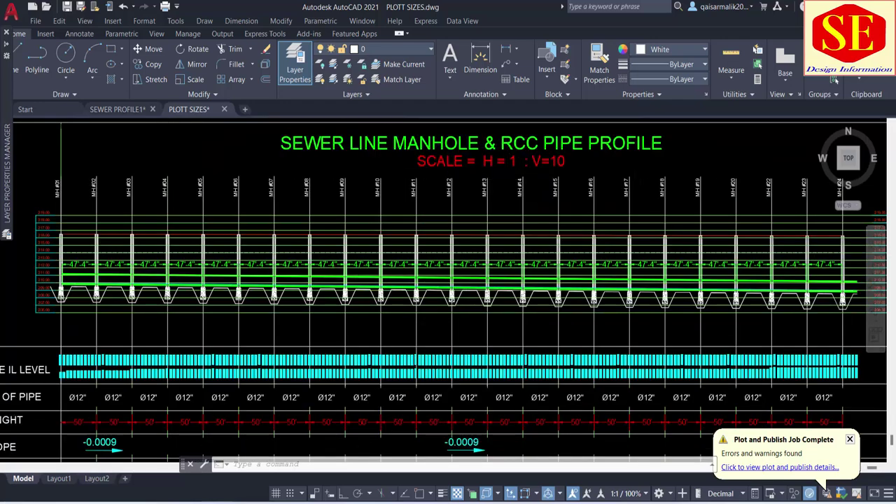
{"action": "scroll", "coordinate": [530, 180], "scroll_direction": "down", "scroll_amount": 2}
{"action": "scroll", "coordinate": [530, 180], "scroll_direction": "down", "scroll_amount": 4}
{"action": "middle_click_drag", "start_coordinate": [374, 214], "coordinate": [479, 281]}
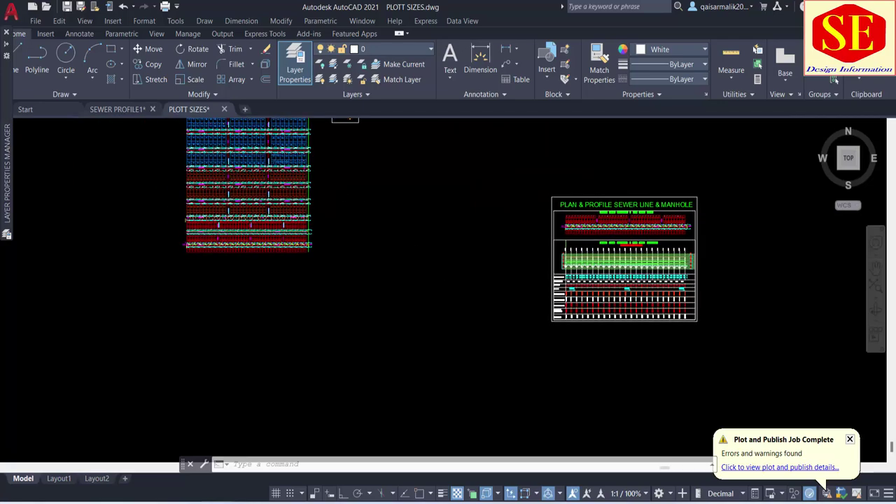
{"action": "scroll", "coordinate": [328, 191], "scroll_direction": "up", "scroll_amount": 3}
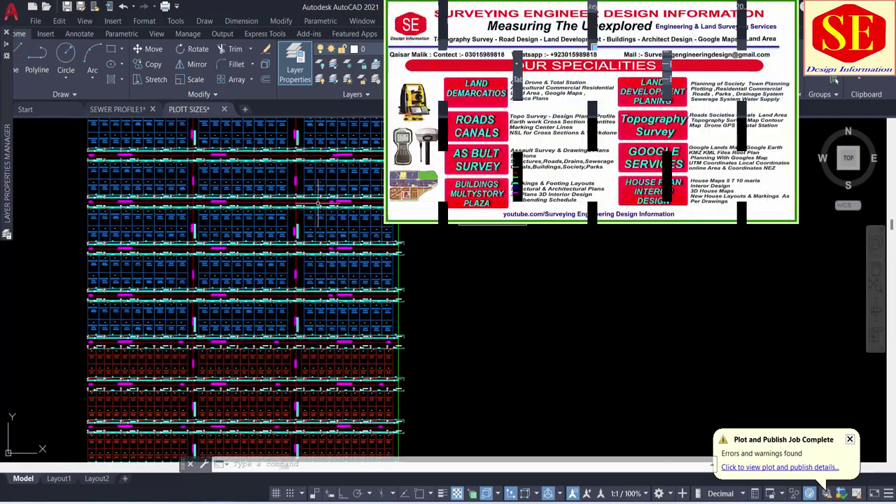
{"action": "scroll", "coordinate": [315, 210], "scroll_direction": "down", "scroll_amount": 2}
{"action": "scroll", "coordinate": [297, 308], "scroll_direction": "up", "scroll_amount": 1}
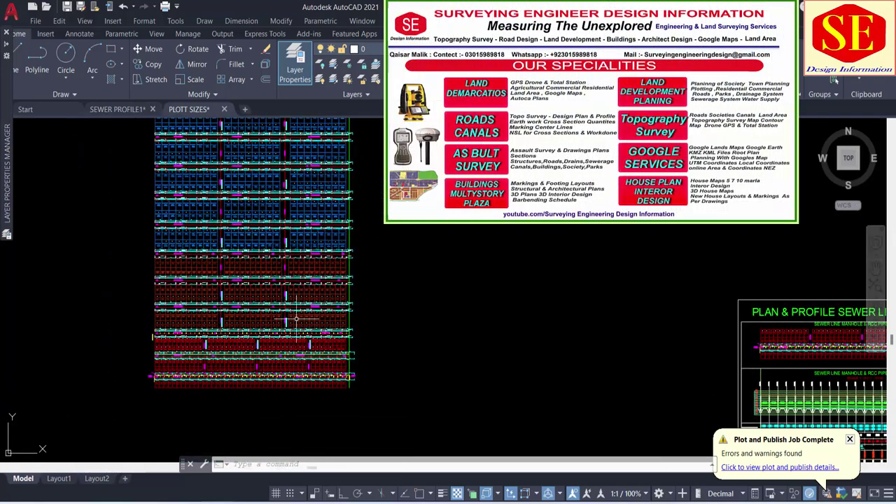
{"action": "scroll", "coordinate": [300, 304], "scroll_direction": "up", "scroll_amount": 2}
{"action": "scroll", "coordinate": [301, 300], "scroll_direction": "up", "scroll_amount": 2}
{"action": "scroll", "coordinate": [301, 300], "scroll_direction": "up", "scroll_amount": 3}
{"action": "scroll", "coordinate": [280, 266], "scroll_direction": "up", "scroll_amount": 3}
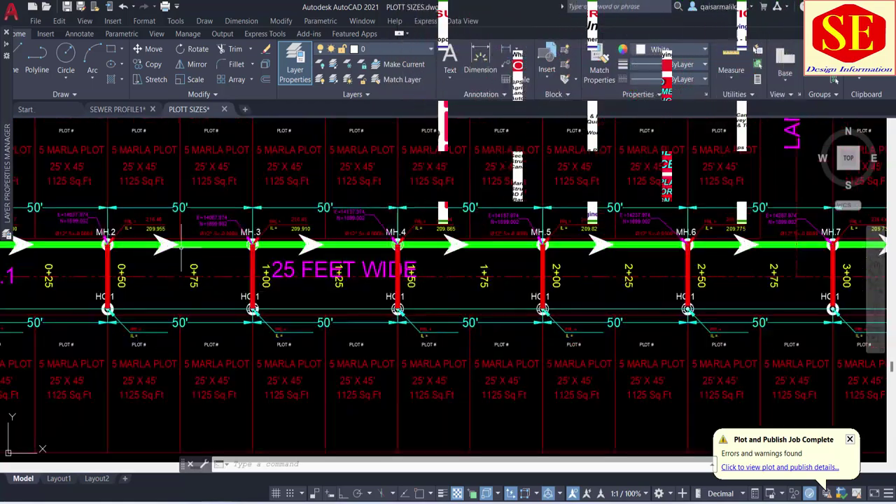
{"action": "scroll", "coordinate": [271, 250], "scroll_direction": "down", "scroll_amount": 4}
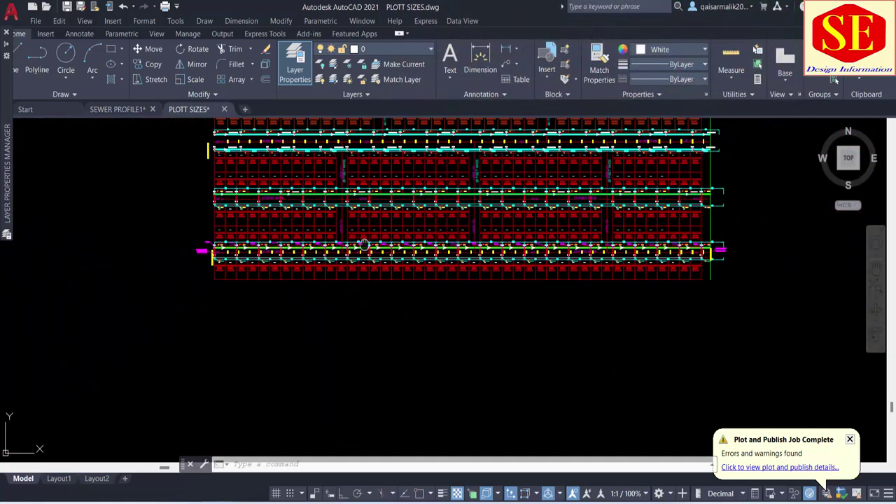
{"action": "middle_click_drag", "start_coordinate": [490, 245], "coordinate": [267, 231]}
{"action": "mouse_move", "coordinate": [117, 109]}
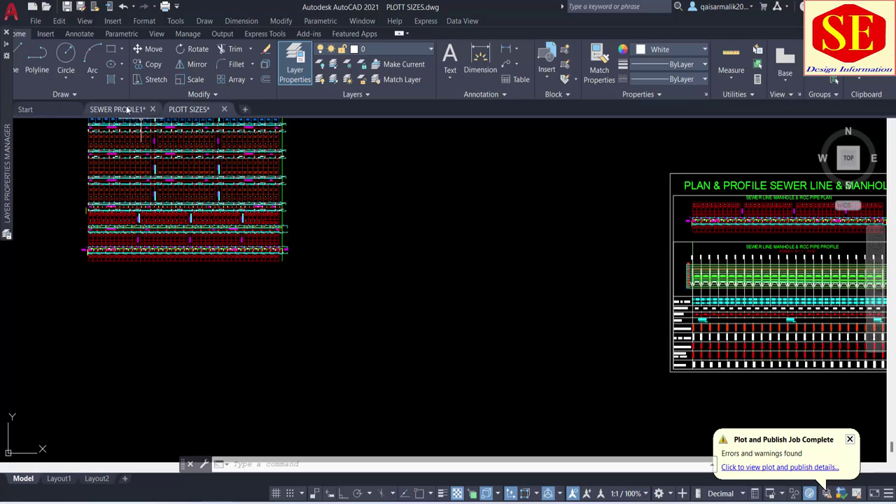
Switch to the SEWER PROFILE1 drawing and zoom around it
{"action": "left_click", "coordinate": [128, 110]}
{"action": "scroll", "coordinate": [357, 298], "scroll_direction": "down", "scroll_amount": 5}
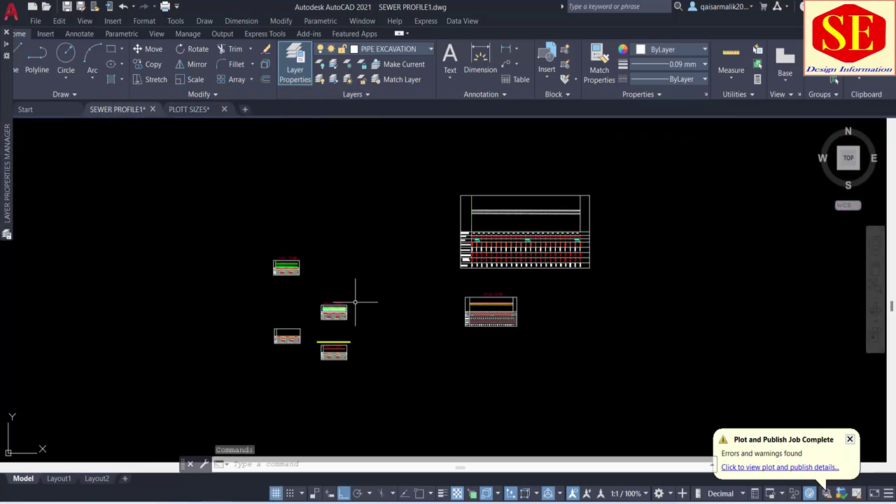
{"action": "scroll", "coordinate": [526, 217], "scroll_direction": "up", "scroll_amount": 5}
{"action": "scroll", "coordinate": [508, 272], "scroll_direction": "up", "scroll_amount": 5}
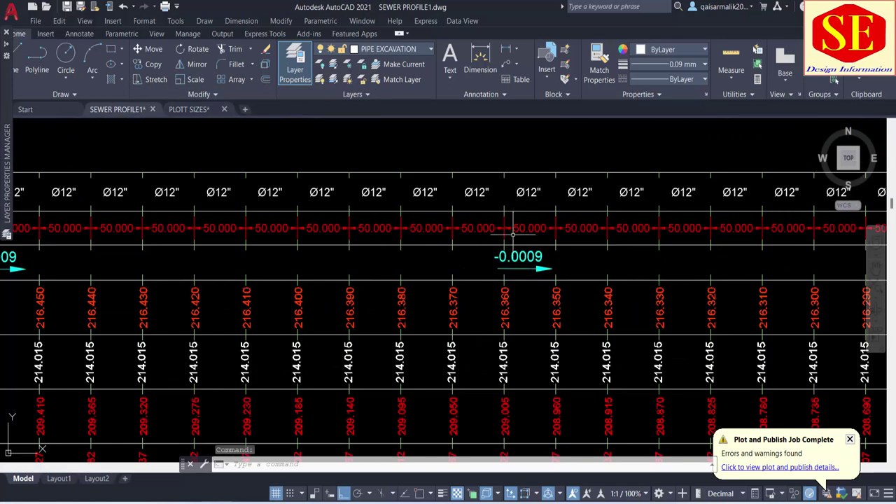
{"action": "scroll", "coordinate": [539, 209], "scroll_direction": "down", "scroll_amount": 5}
{"action": "scroll", "coordinate": [463, 350], "scroll_direction": "up", "scroll_amount": 2}
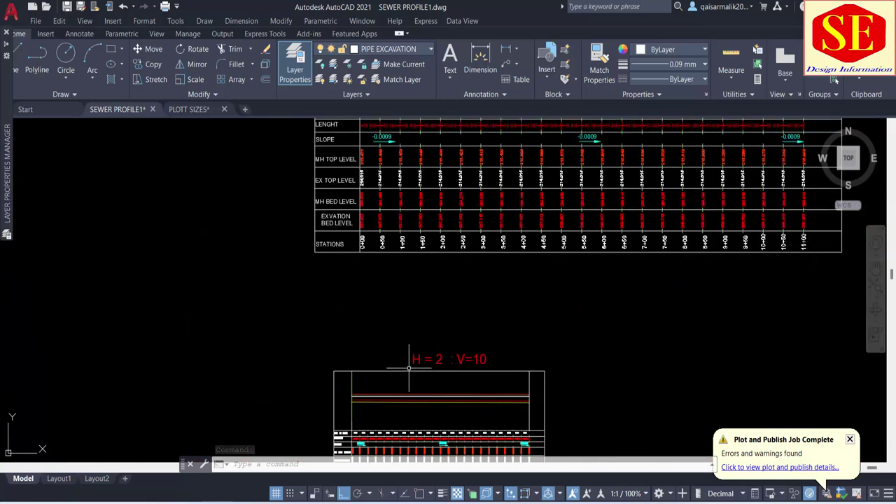
{"action": "scroll", "coordinate": [579, 339], "scroll_direction": "down", "scroll_amount": 4}
{"action": "scroll", "coordinate": [267, 372], "scroll_direction": "up", "scroll_amount": 2}
{"action": "scroll", "coordinate": [267, 360], "scroll_direction": "up", "scroll_amount": 2}
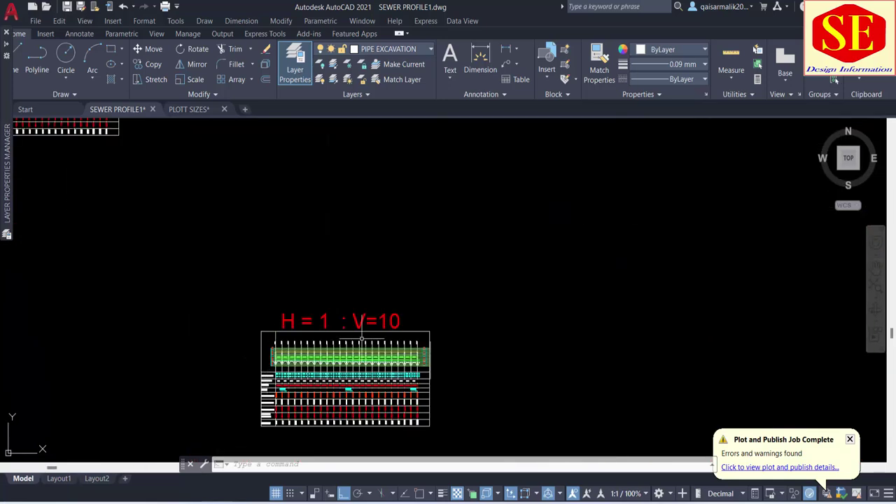
{"action": "scroll", "coordinate": [481, 342], "scroll_direction": "down", "scroll_amount": 3}
{"action": "scroll", "coordinate": [293, 209], "scroll_direction": "up", "scroll_amount": 2}
Centre the H = 1 : V=1 profile and zoom onto its table rows
{"action": "middle_click_drag", "start_coordinate": [328, 296], "coordinate": [319, 144]}
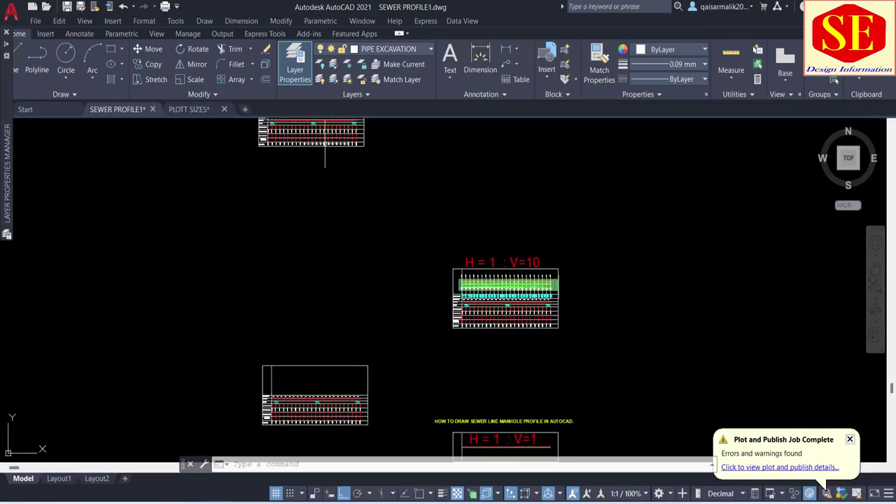
{"action": "middle_click_drag", "start_coordinate": [339, 373], "coordinate": [318, 210]}
{"action": "scroll", "coordinate": [509, 294], "scroll_direction": "up", "scroll_amount": 4}
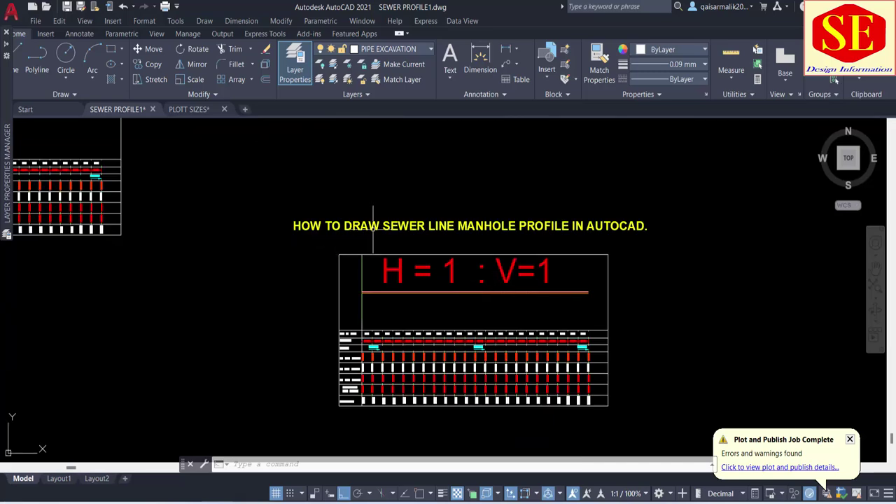
{"action": "scroll", "coordinate": [485, 296], "scroll_direction": "up", "scroll_amount": 2}
{"action": "middle_click_drag", "start_coordinate": [485, 296], "coordinate": [455, 184]}
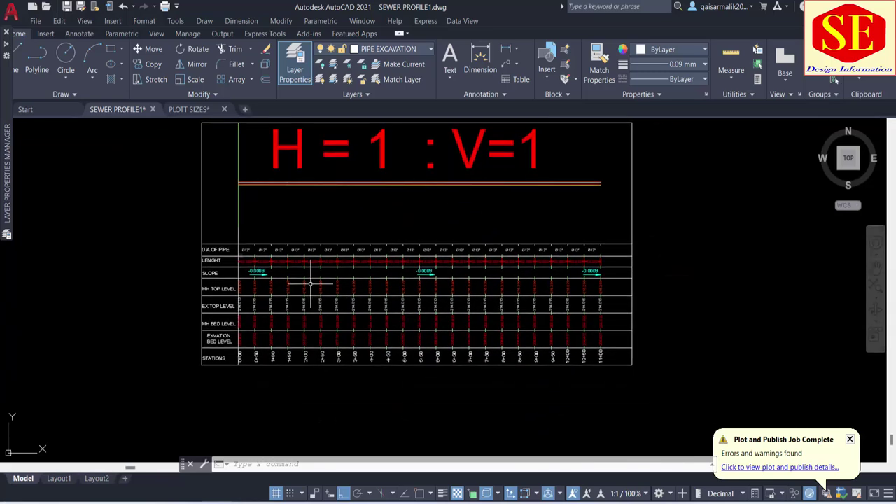
{"action": "scroll", "coordinate": [261, 317], "scroll_direction": "up", "scroll_amount": 3}
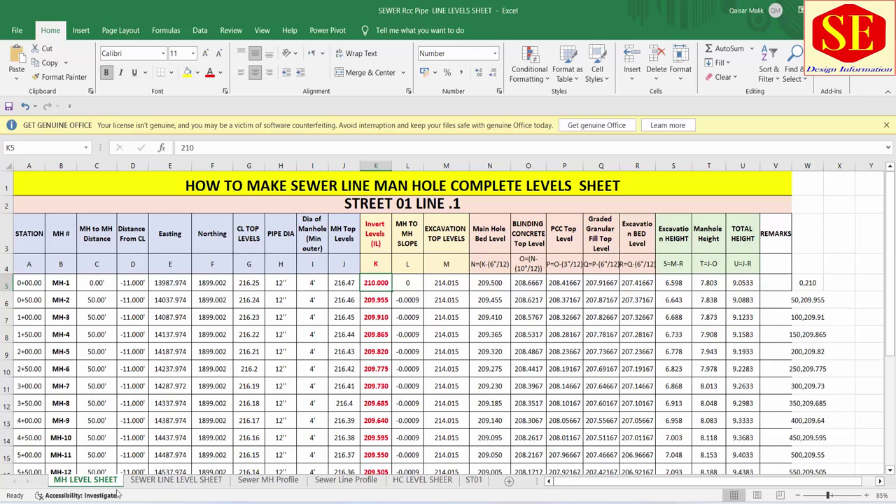
View the SEWER LINE LEVEL SHEET, then the Sewer MH Profile's Plot into CAD Format heading
{"action": "left_click", "coordinate": [185, 481]}
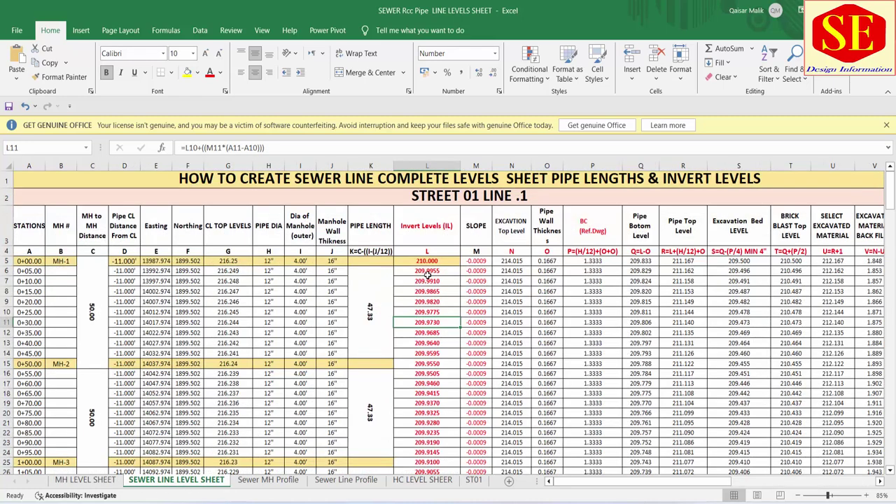
{"action": "left_click", "coordinate": [267, 481]}
{"action": "left_click", "coordinate": [578, 238]}
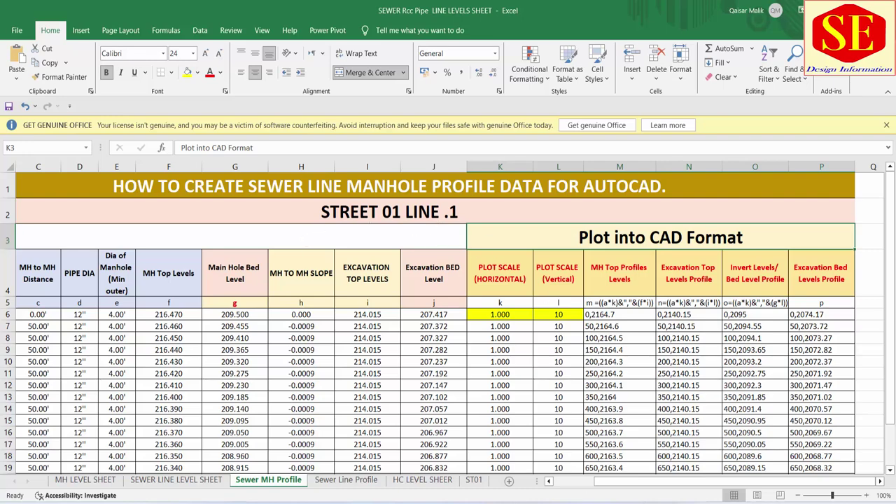
{"action": "scroll", "coordinate": [410, 315], "scroll_direction": "down", "scroll_amount": 3}
{"action": "scroll", "coordinate": [539, 360], "scroll_direction": "up", "scroll_amount": 1}
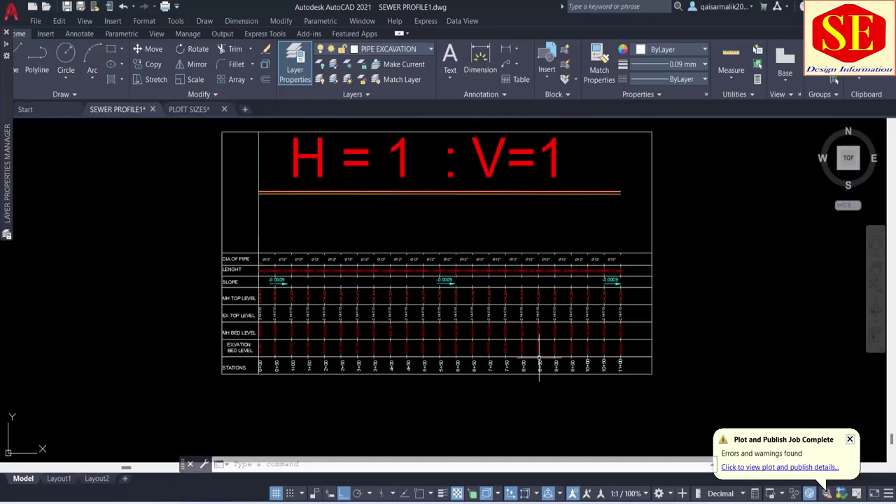
{"action": "left_click", "coordinate": [525, 490]}
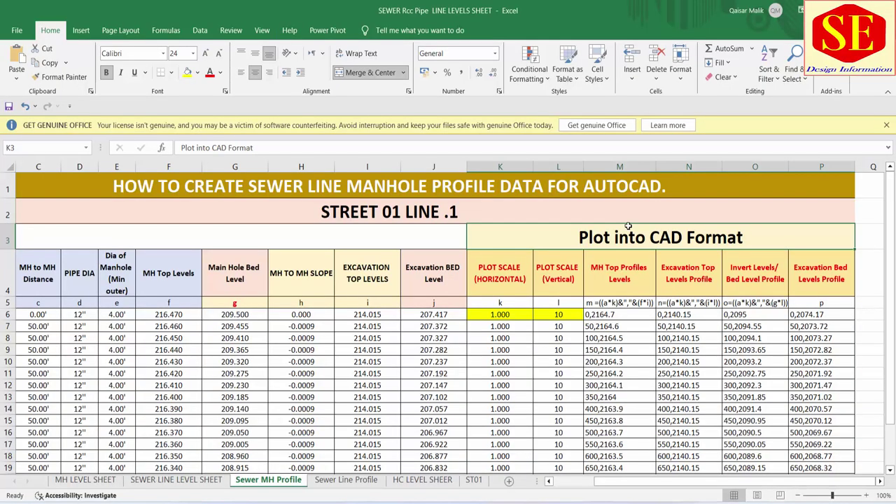
Mark the plot-scale and CAD columns to row 19, including the Horizontal and Vertical headers
{"action": "left_click_drag", "start_coordinate": [632, 245], "coordinate": [631, 469]}
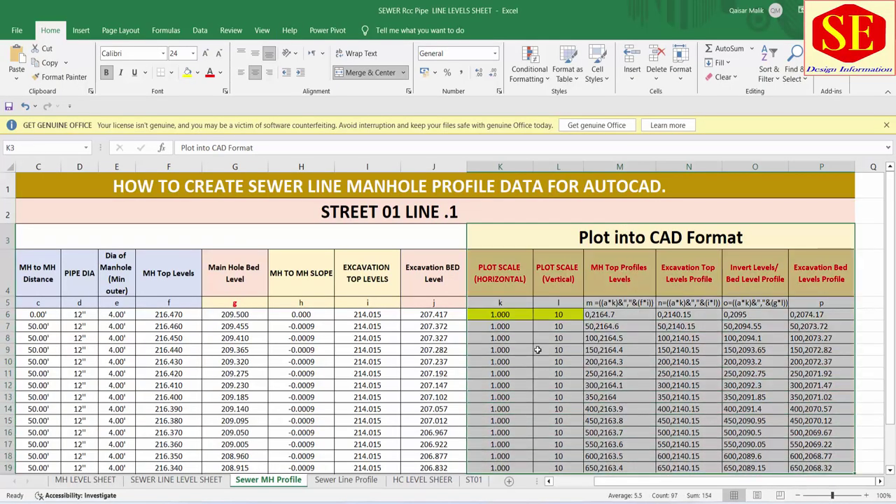
{"action": "left_click", "coordinate": [500, 276]}
{"action": "left_click", "coordinate": [558, 275]}
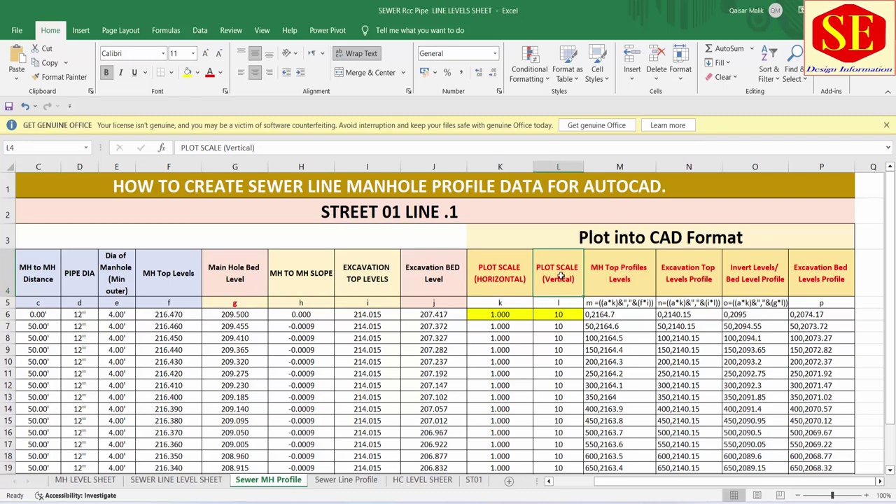
{"action": "scroll", "coordinate": [540, 257], "scroll_direction": "down", "scroll_amount": 1}
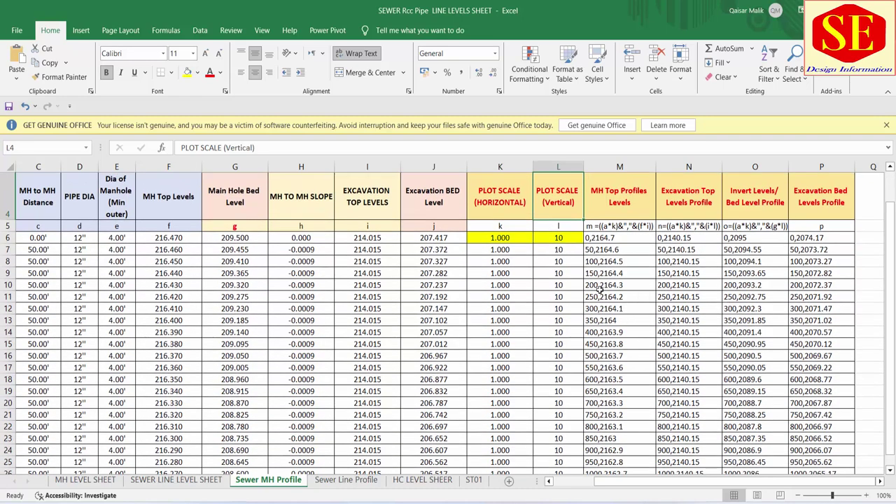
{"action": "scroll", "coordinate": [600, 290], "scroll_direction": "up", "scroll_amount": 1}
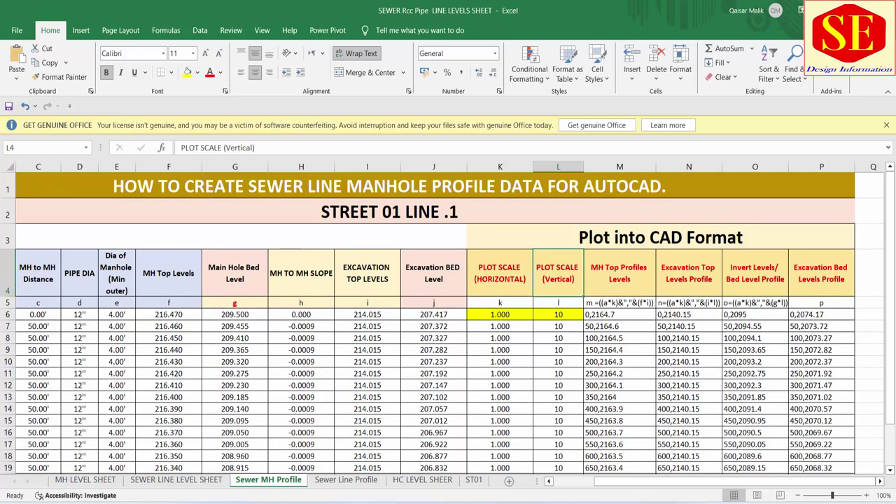
Glance at AutoCAD, then mark the Sewer Line Profile's Plot into CAD Format columns to row 29
{"action": "key", "text": "alt+Tab"}
{"action": "scroll", "coordinate": [503, 183], "scroll_direction": "down", "scroll_amount": 3}
{"action": "scroll", "coordinate": [503, 183], "scroll_direction": "up", "scroll_amount": 2}
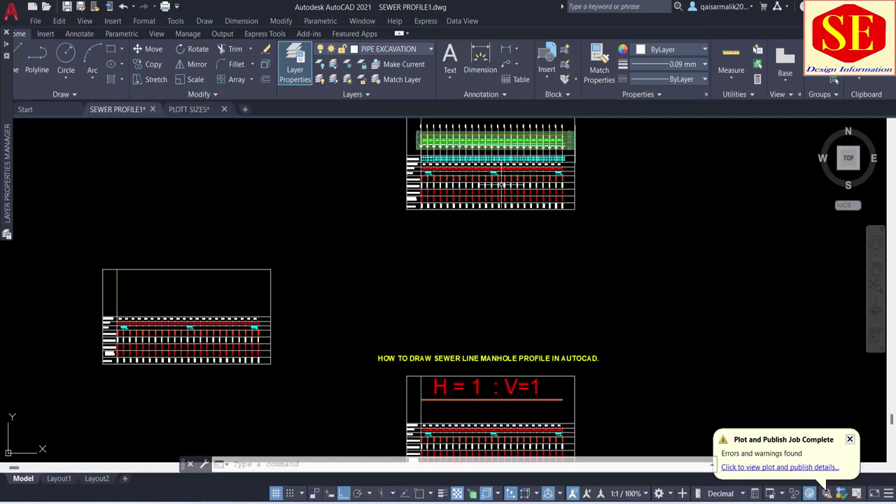
{"action": "key", "text": "alt+Tab"}
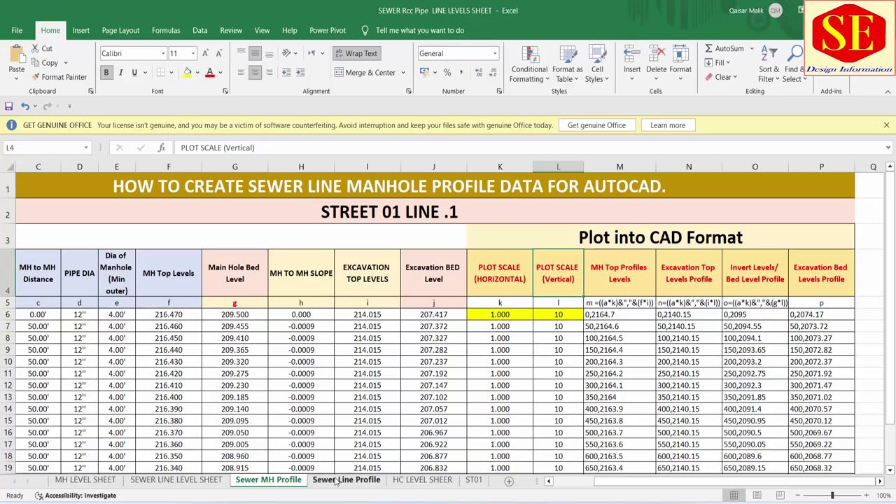
{"action": "left_click", "coordinate": [336, 480]}
{"action": "left_click_drag", "start_coordinate": [620, 189], "coordinate": [620, 467]}
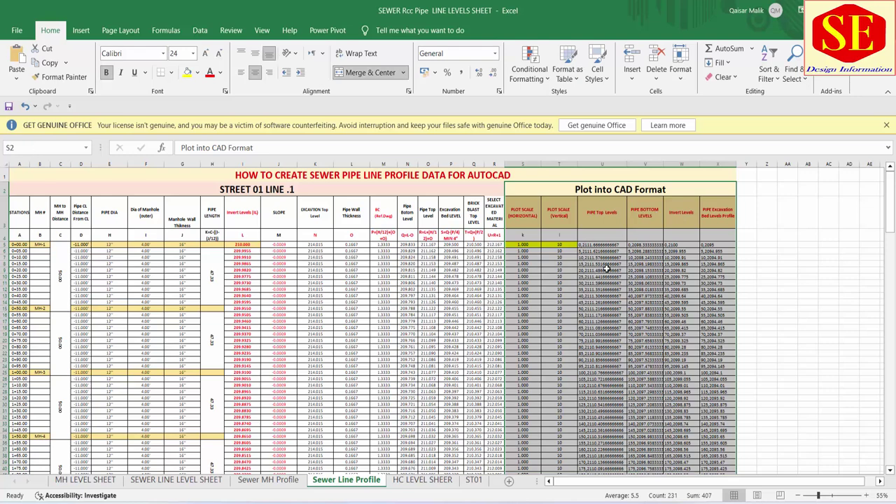
{"action": "key", "text": "alt+Tab"}
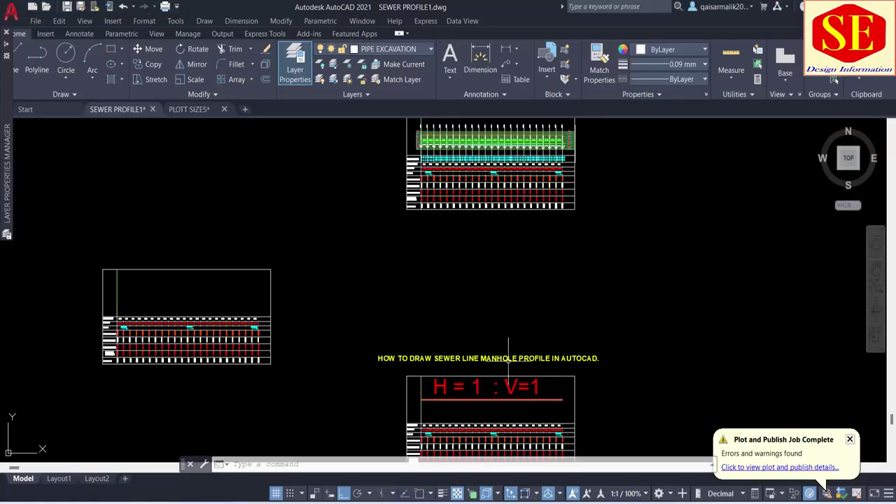
Zoom in on the profile labels, then zoom out to the H = 1 : V=10 profile
{"action": "scroll", "coordinate": [505, 234], "scroll_direction": "up", "scroll_amount": 3}
{"action": "scroll", "coordinate": [484, 147], "scroll_direction": "up", "scroll_amount": 2}
{"action": "scroll", "coordinate": [330, 270], "scroll_direction": "up", "scroll_amount": 3}
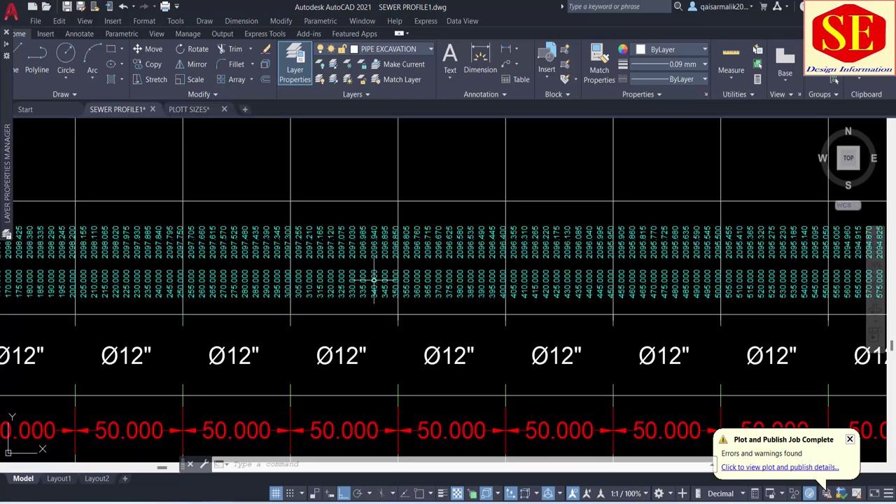
{"action": "scroll", "coordinate": [373, 280], "scroll_direction": "down", "scroll_amount": 4}
{"action": "scroll", "coordinate": [417, 203], "scroll_direction": "down", "scroll_amount": 1}
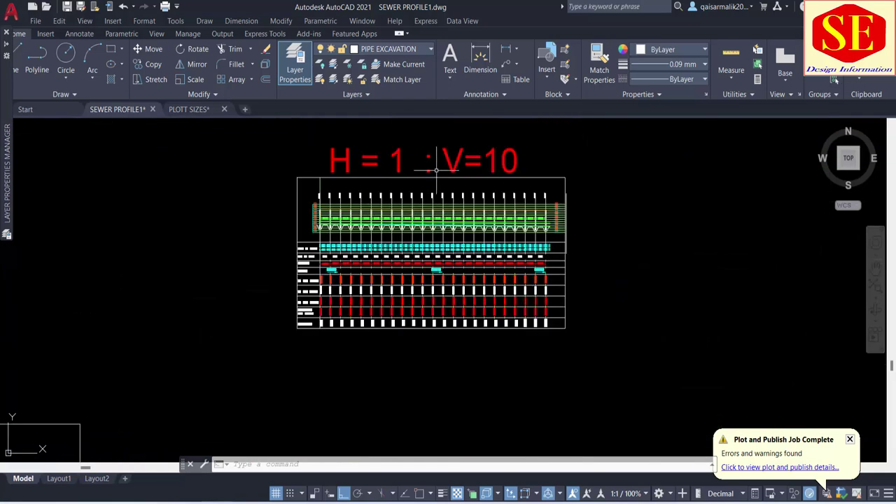
{"action": "scroll", "coordinate": [433, 175], "scroll_direction": "down", "scroll_amount": 3}
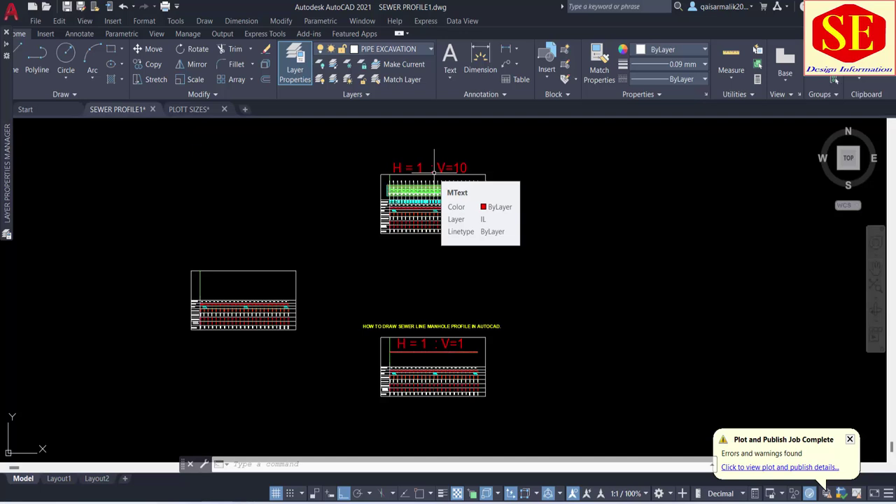
{"action": "scroll", "coordinate": [455, 259], "scroll_direction": "down", "scroll_amount": 2}
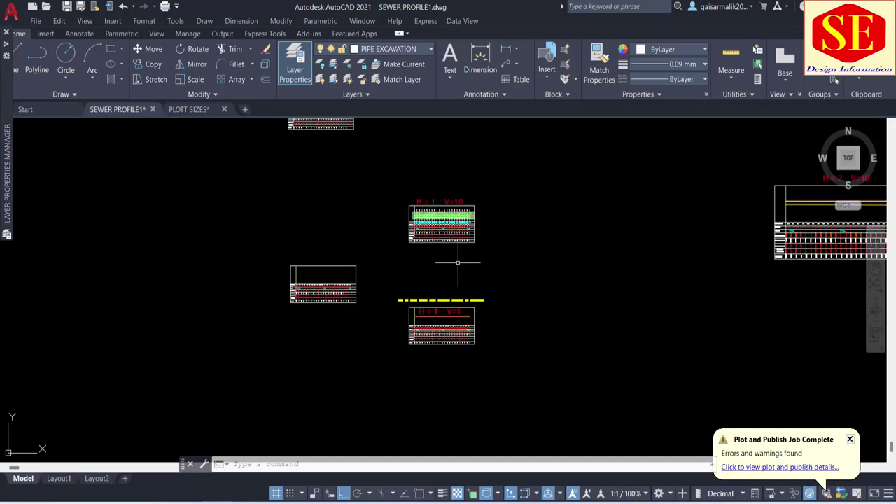
Open the PLOTT SIZES drawing and centre its plan and profile sheet
{"action": "left_click", "coordinate": [184, 110]}
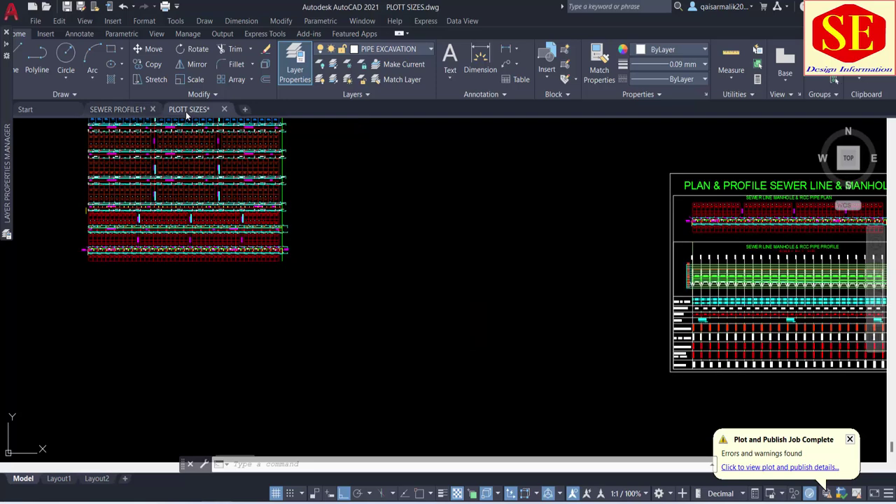
{"action": "middle_click_drag", "start_coordinate": [388, 240], "coordinate": [164, 234]}
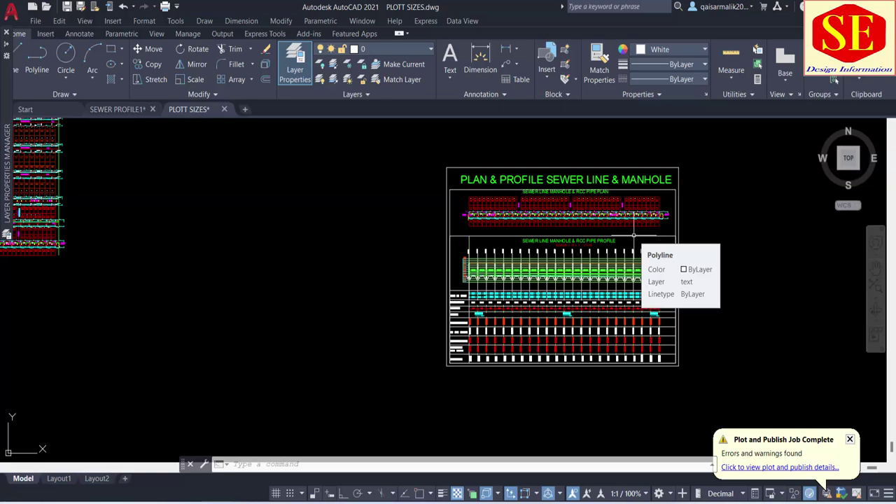
{"action": "middle_click_drag", "start_coordinate": [634, 237], "coordinate": [484, 280]}
{"action": "scroll", "coordinate": [326, 325], "scroll_direction": "up", "scroll_amount": 3}
{"action": "scroll", "coordinate": [337, 322], "scroll_direction": "up", "scroll_amount": 2}
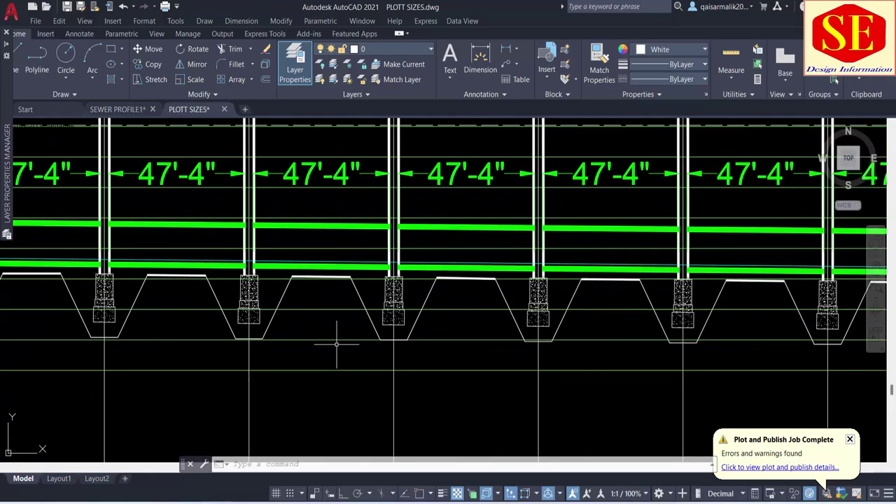
{"action": "scroll", "coordinate": [390, 308], "scroll_direction": "down", "scroll_amount": 1}
Inspect the manhole spans, footings, plan title and profile
{"action": "mouse_move", "coordinate": [392, 264]}
{"action": "middle_mouse_down"}
{"action": "mouse_move", "coordinate": [438, 309]}
{"action": "mouse_move", "coordinate": [420, 308]}
{"action": "middle_mouse_up"}
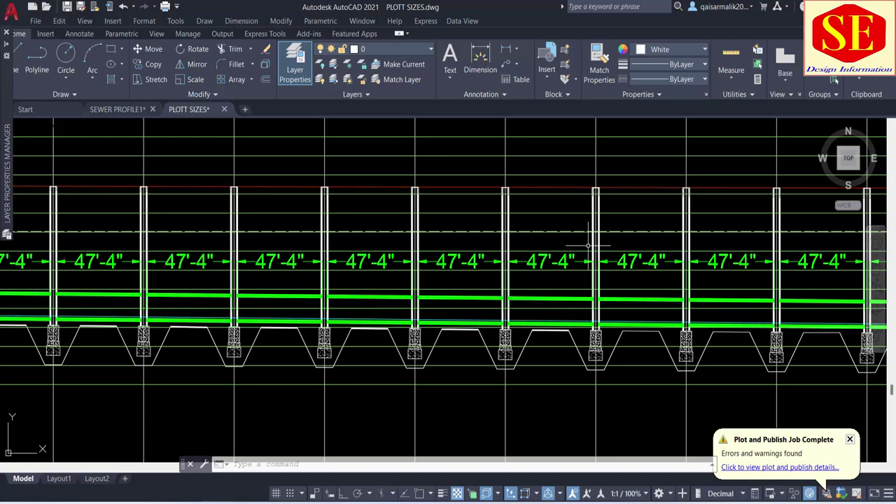
{"action": "scroll", "coordinate": [588, 245], "scroll_direction": "down", "scroll_amount": 6}
{"action": "middle_click_drag", "start_coordinate": [490, 268], "coordinate": [448, 462]}
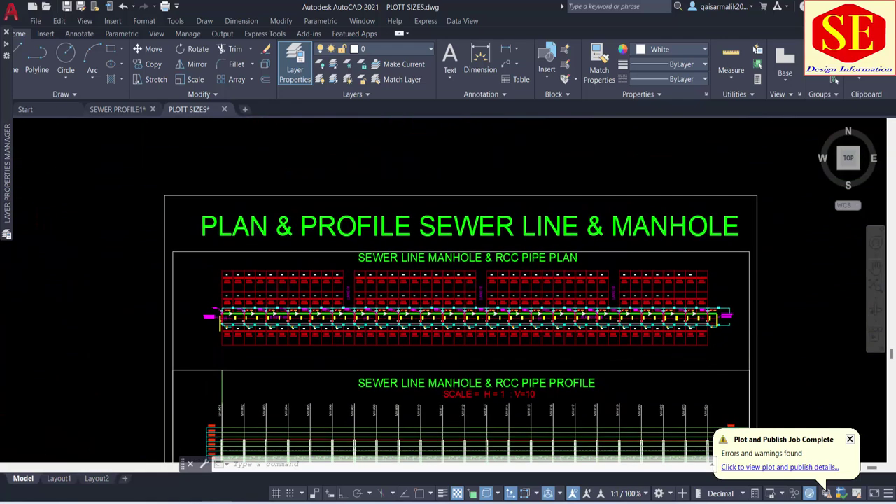
{"action": "scroll", "coordinate": [449, 294], "scroll_direction": "up", "scroll_amount": 1}
{"action": "scroll", "coordinate": [476, 273], "scroll_direction": "up", "scroll_amount": 1}
{"action": "scroll", "coordinate": [504, 301], "scroll_direction": "up", "scroll_amount": 2}
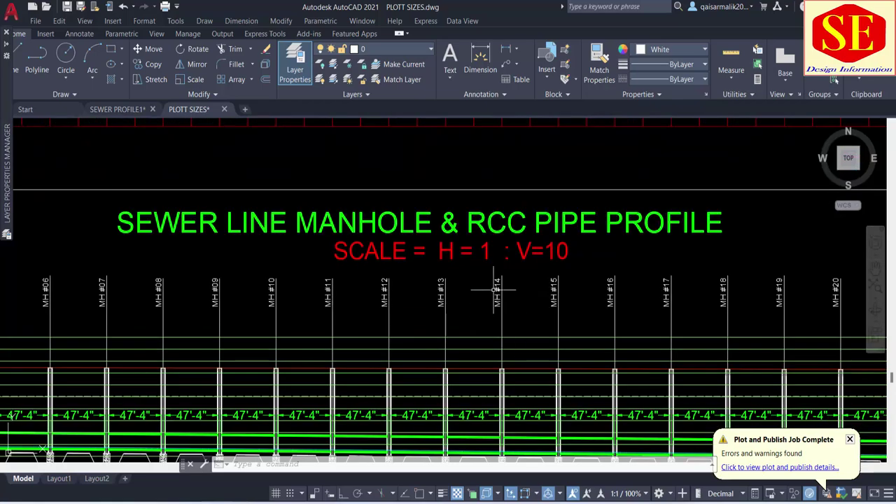
{"action": "scroll", "coordinate": [495, 289], "scroll_direction": "down", "scroll_amount": 2}
Bring the PIPE IL LEVEL rows and the whole profile table into view, then return to Excel
{"action": "middle_click_drag", "start_coordinate": [480, 336], "coordinate": [480, 269]}
{"action": "middle_click_drag", "start_coordinate": [28, 440], "coordinate": [198, 328]}
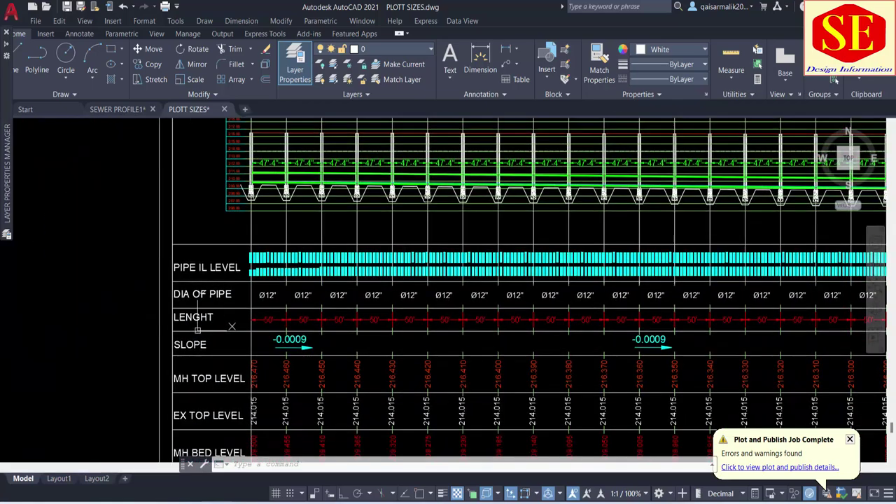
{"action": "scroll", "coordinate": [298, 296], "scroll_direction": "down", "scroll_amount": 2}
{"action": "middle_click_drag", "start_coordinate": [455, 302], "coordinate": [242, 238]}
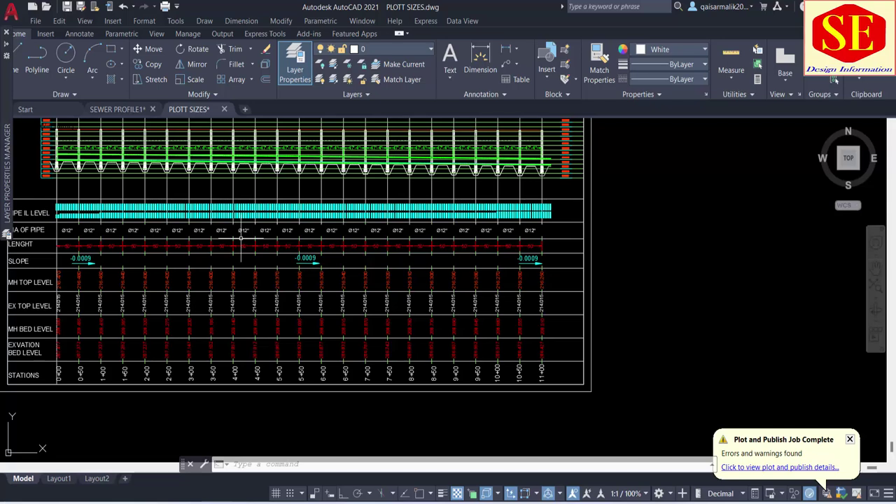
{"action": "key", "text": "alt+Tab"}
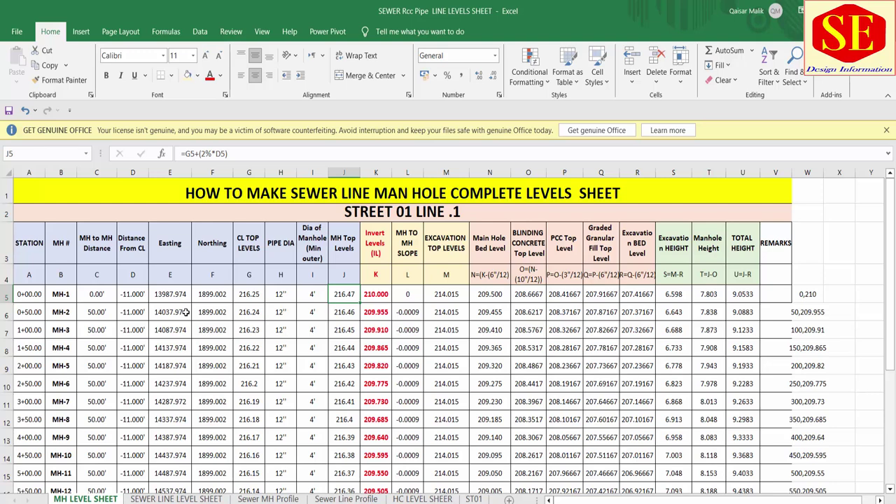
Select the MH LEVEL SHEET title and header range, then open the SEWER LINE LEVEL SHEET
{"action": "left_click", "coordinate": [291, 196]}
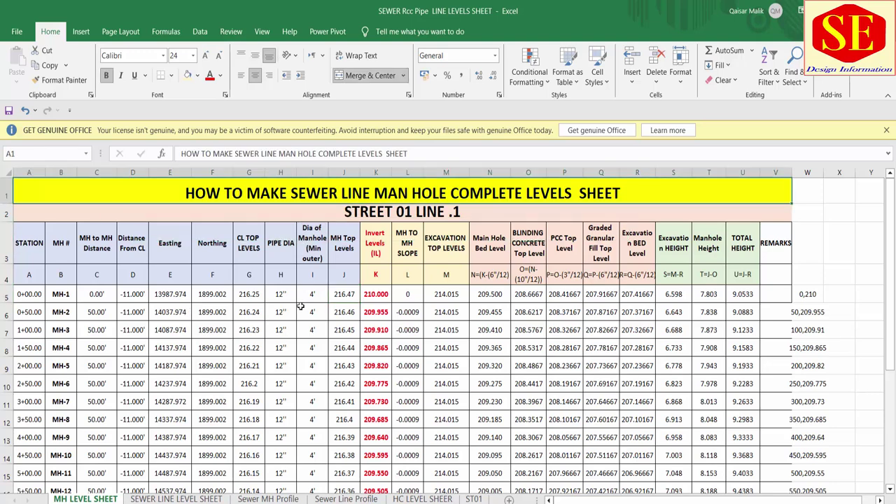
{"action": "left_click_drag", "start_coordinate": [33, 254], "coordinate": [432, 296]}
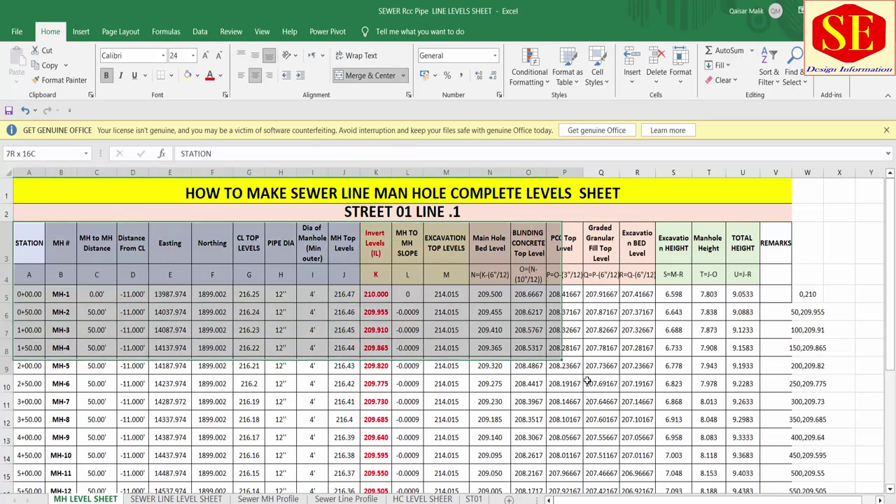
{"action": "scroll", "coordinate": [432, 297], "scroll_direction": "up", "scroll_amount": 3}
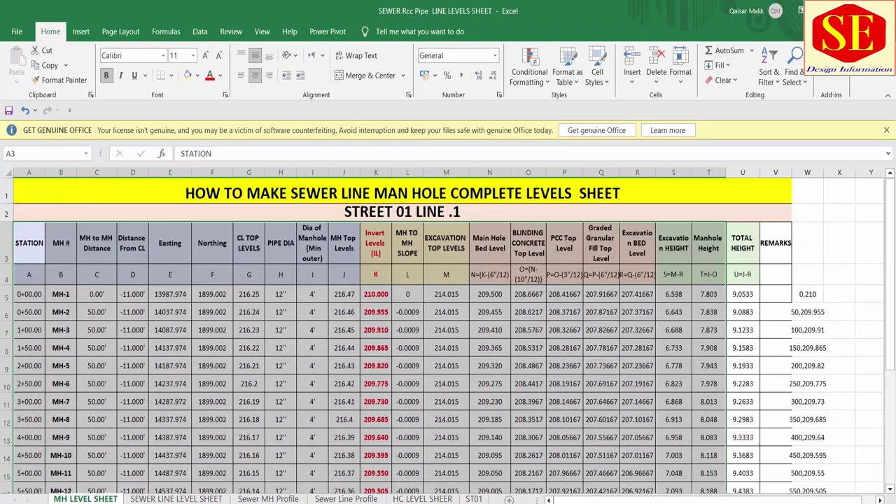
{"action": "left_click", "coordinate": [159, 499]}
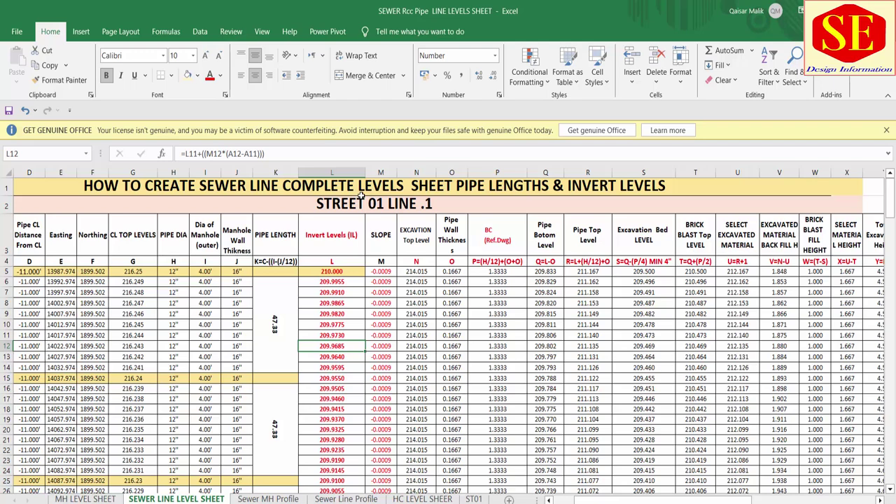
Flip between the Sewer MH Profile, Sewer Line Profile and SEWER LINE LEVEL SHEET sheets, ending on Sewer Line Profile
{"action": "left_click", "coordinate": [249, 500]}
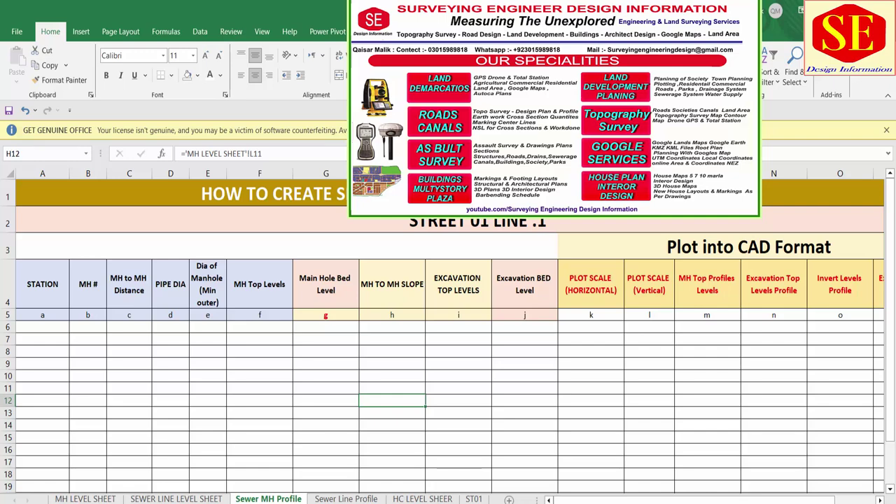
{"action": "left_click", "coordinate": [342, 497]}
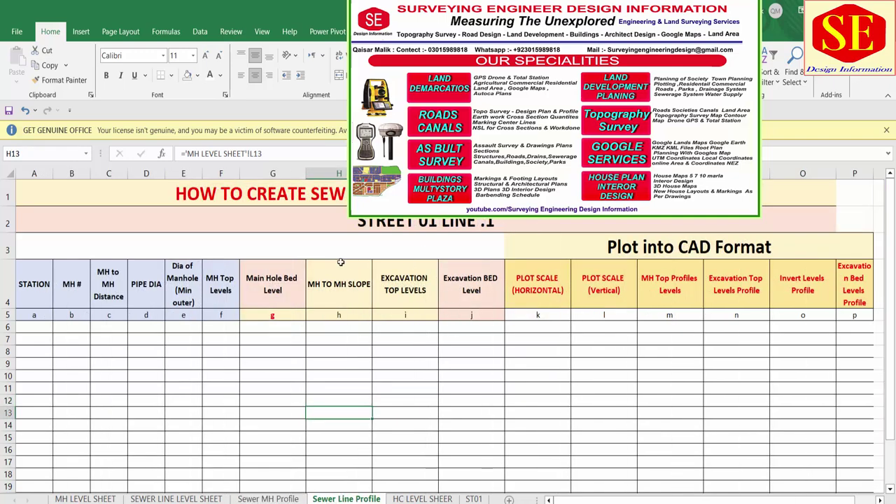
{"action": "left_click", "coordinate": [268, 499]}
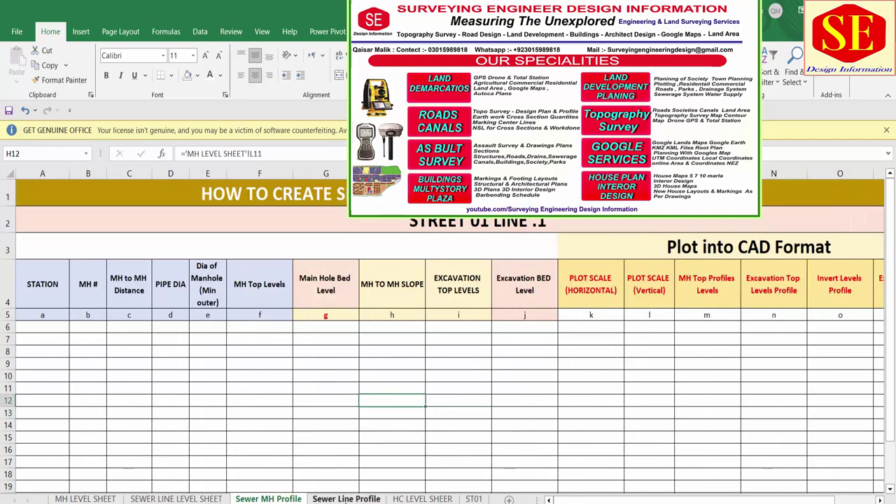
{"action": "left_click", "coordinate": [346, 498]}
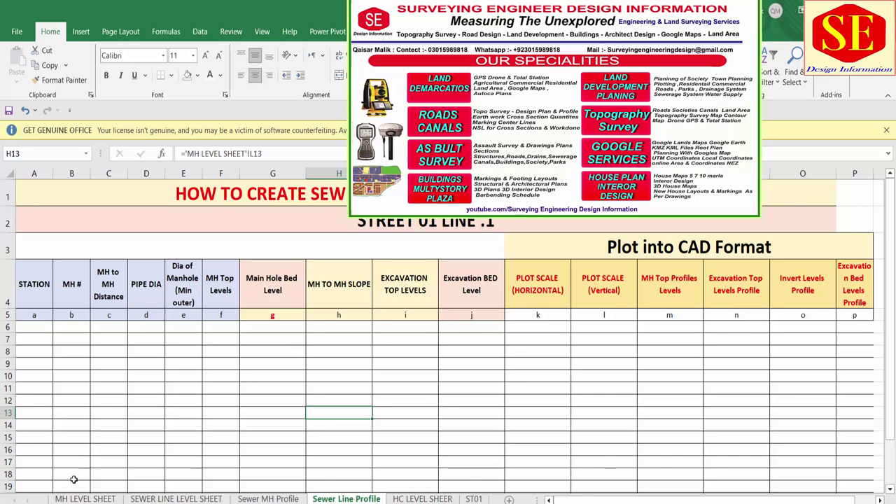
{"action": "left_click", "coordinate": [268, 499]}
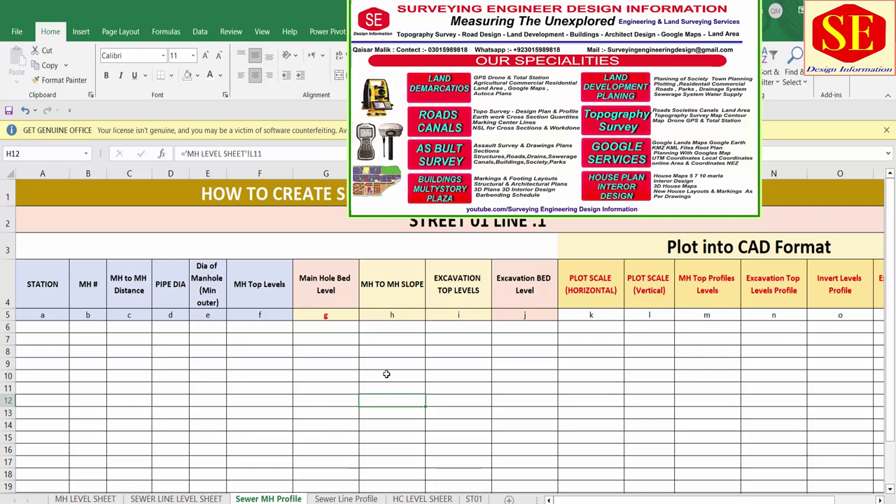
{"action": "left_click", "coordinate": [176, 499]}
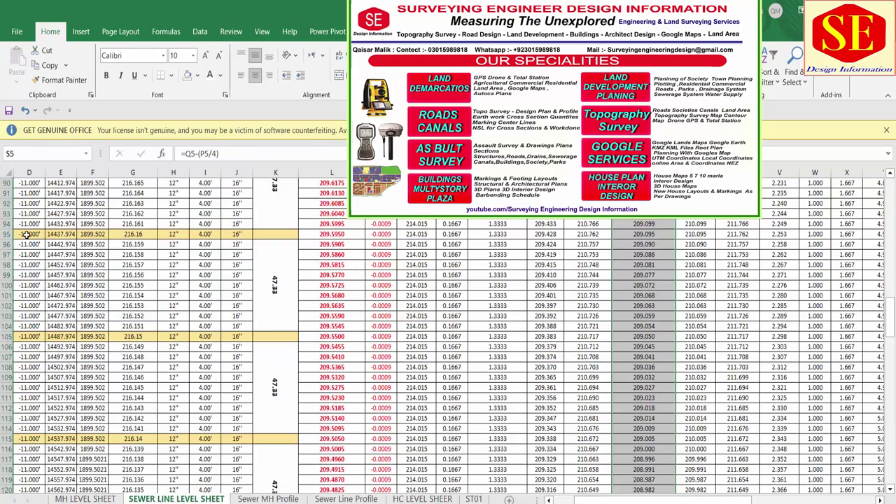
{"action": "left_click_drag", "start_coordinate": [683, 499], "coordinate": [616, 499]}
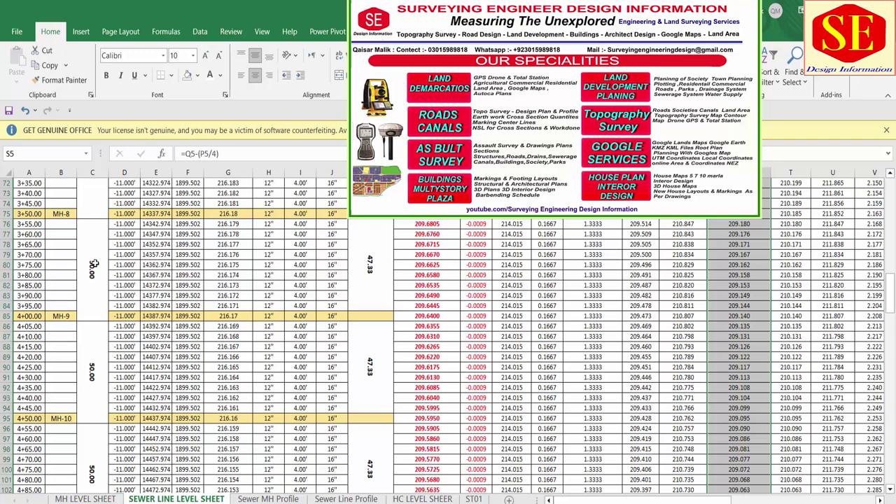
{"action": "left_click", "coordinate": [346, 499]}
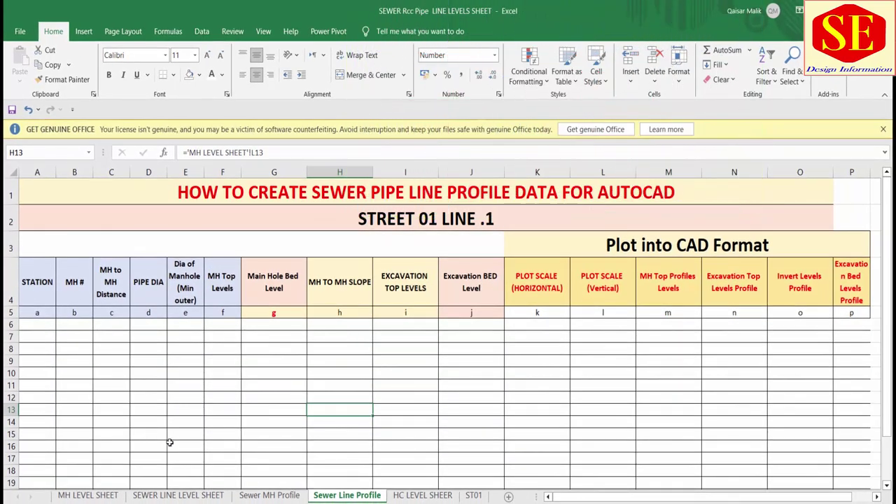
Walk through the Sewer MH Profile headings from STATION to PLOT SCALE (HORIZONTAL)
{"action": "left_click", "coordinate": [270, 495]}
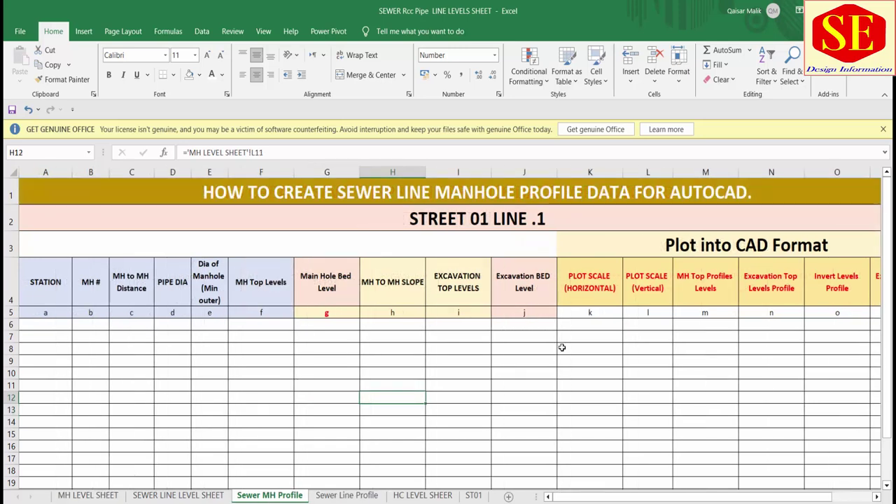
{"action": "left_click", "coordinate": [38, 279]}
{"action": "left_click", "coordinate": [84, 283]}
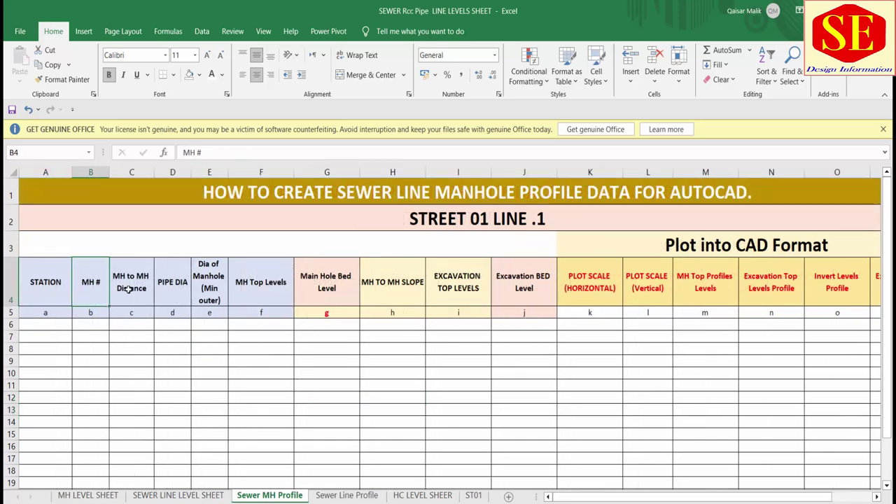
{"action": "left_click", "coordinate": [129, 289]}
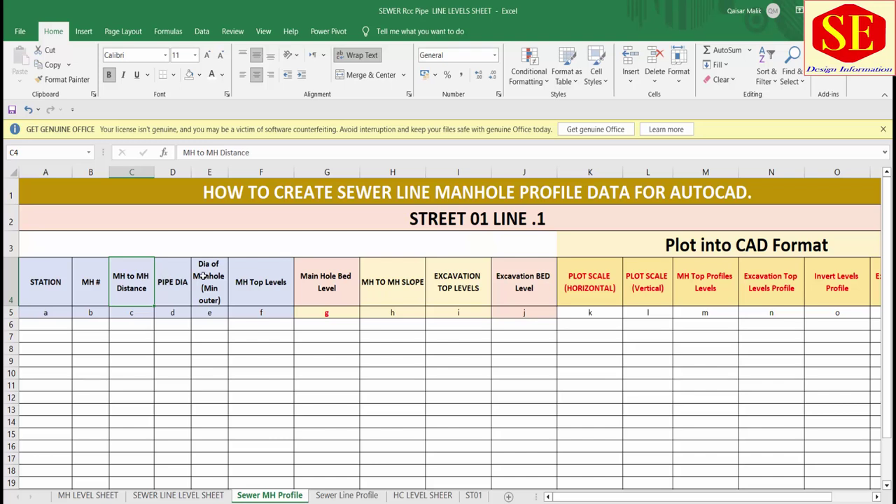
{"action": "left_click", "coordinate": [202, 276]}
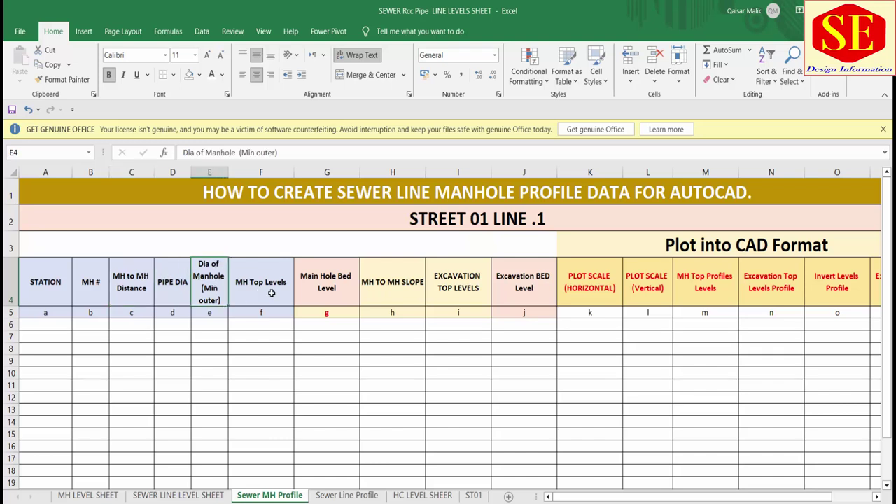
{"action": "left_click", "coordinate": [272, 293]}
{"action": "left_click", "coordinate": [336, 292]}
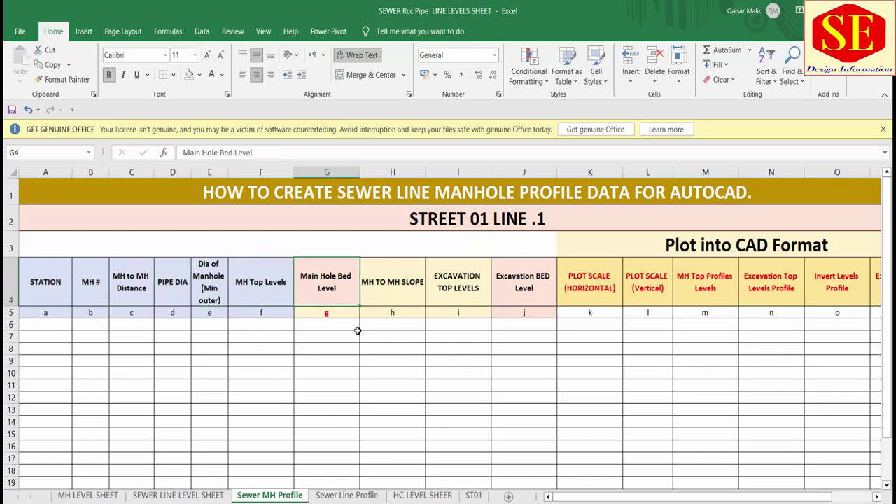
{"action": "left_click", "coordinate": [416, 299]}
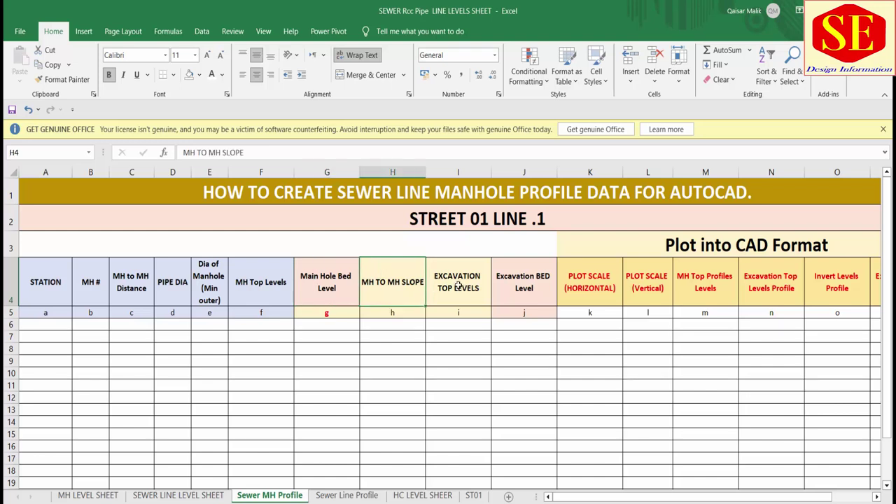
{"action": "left_click", "coordinate": [458, 286]}
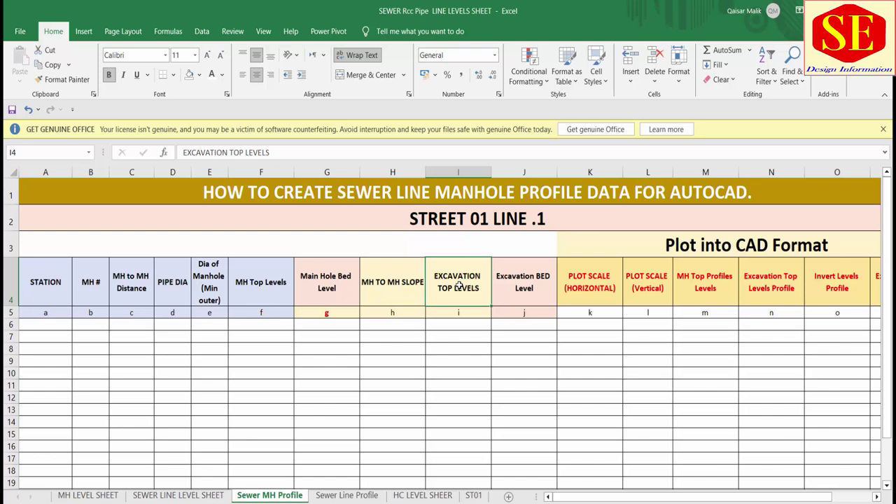
{"action": "left_click", "coordinate": [506, 279]}
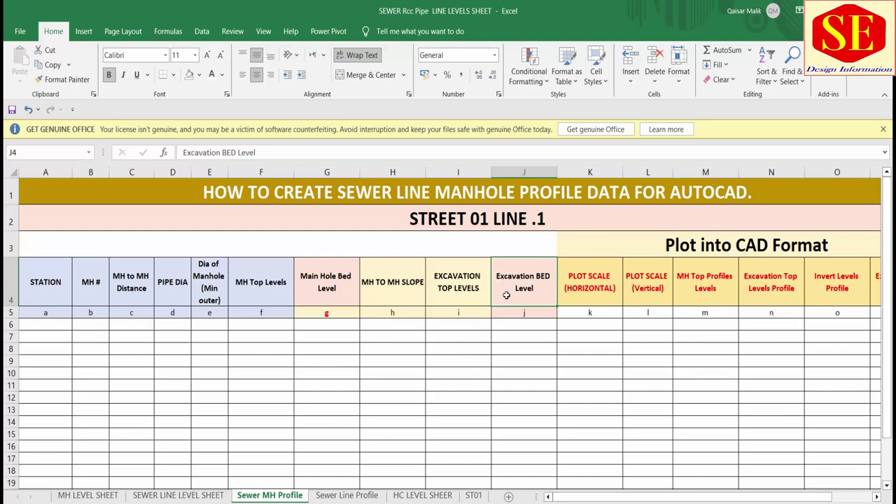
{"action": "left_click", "coordinate": [594, 282]}
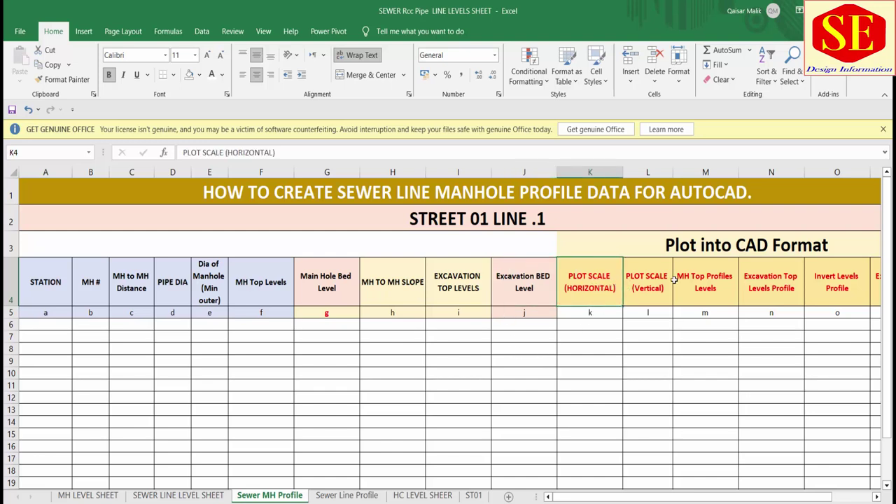
Mark the Plot into CAD Format block and columns K and L for horizontal and vertical scale
{"action": "left_click", "coordinate": [756, 247]}
{"action": "left_click_drag", "start_coordinate": [711, 496], "coordinate": [752, 496]}
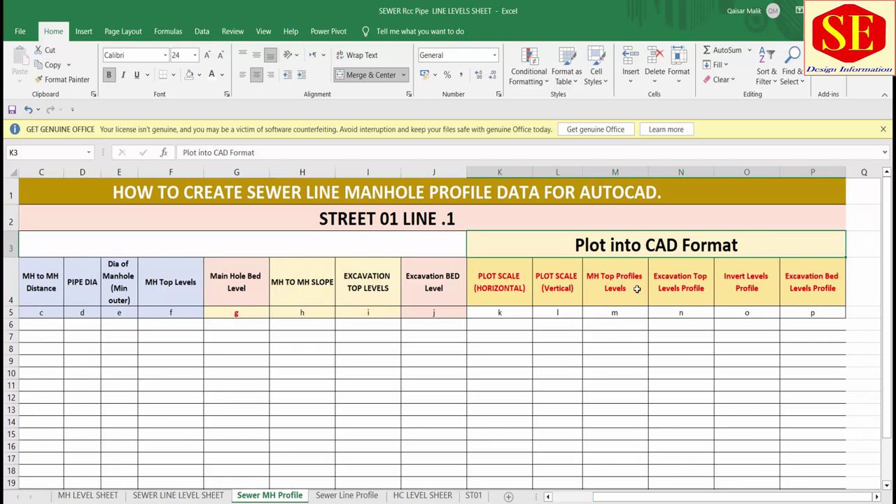
{"action": "left_click_drag", "start_coordinate": [602, 246], "coordinate": [609, 307]}
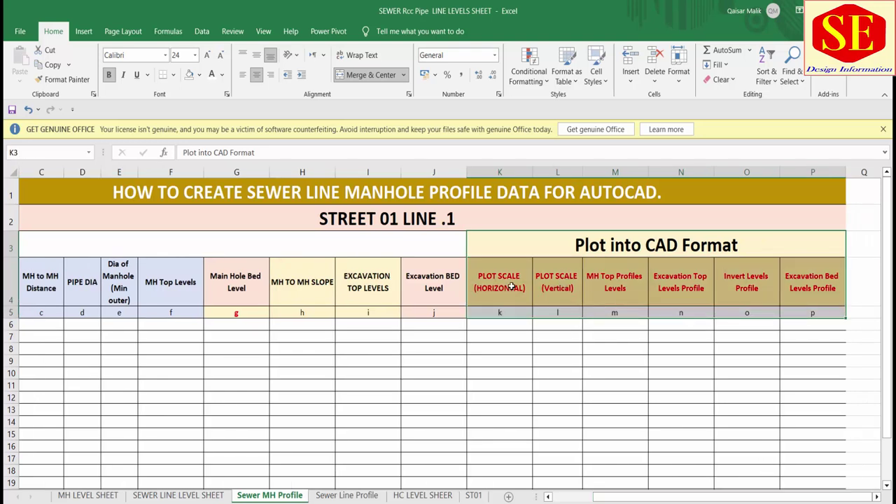
{"action": "left_click", "coordinate": [512, 287]}
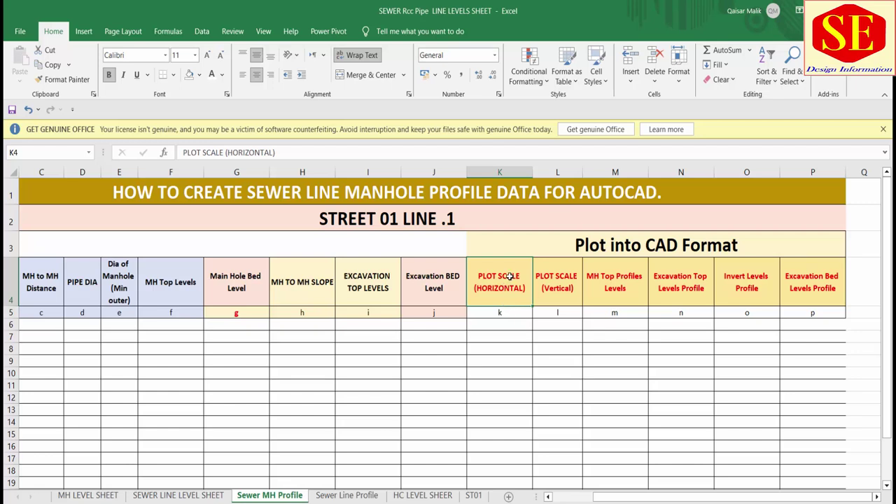
{"action": "left_click_drag", "start_coordinate": [510, 278], "coordinate": [499, 420]}
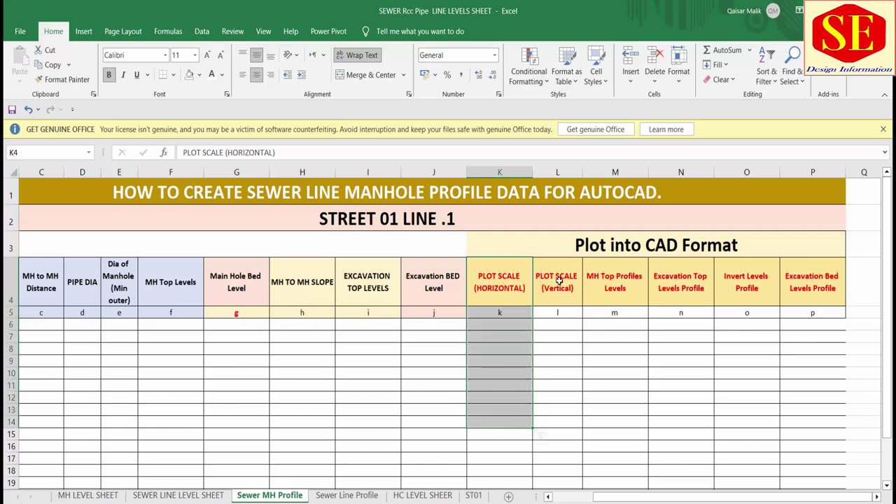
{"action": "left_click_drag", "start_coordinate": [559, 281], "coordinate": [558, 411]}
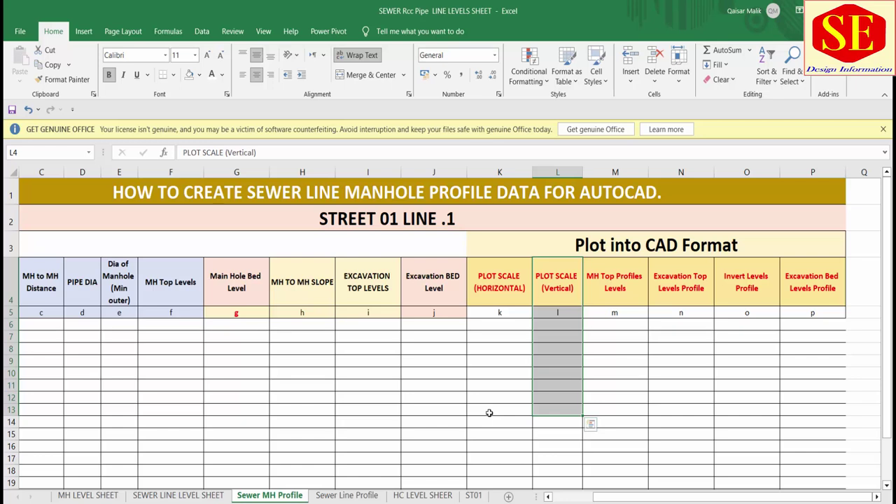
Point out the MH Top, Excavation Top, Invert and Excavation Bed Levels Profile headings
{"action": "left_click", "coordinate": [619, 292]}
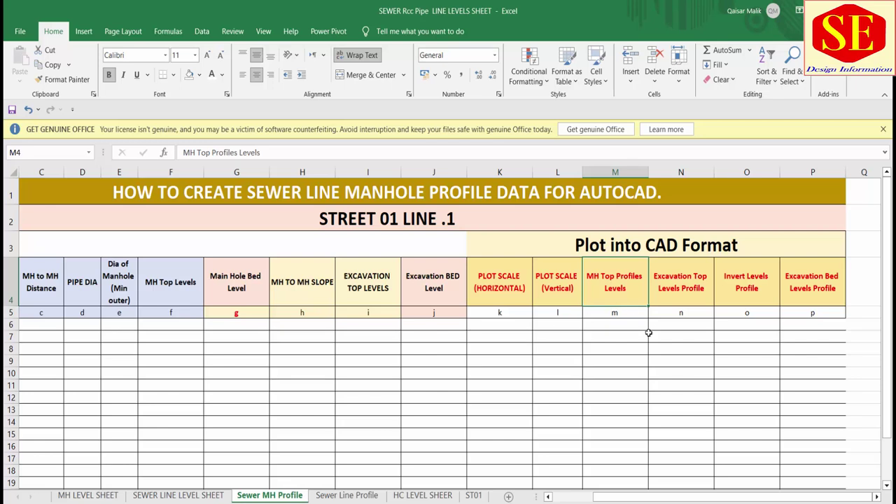
{"action": "left_click", "coordinate": [689, 290]}
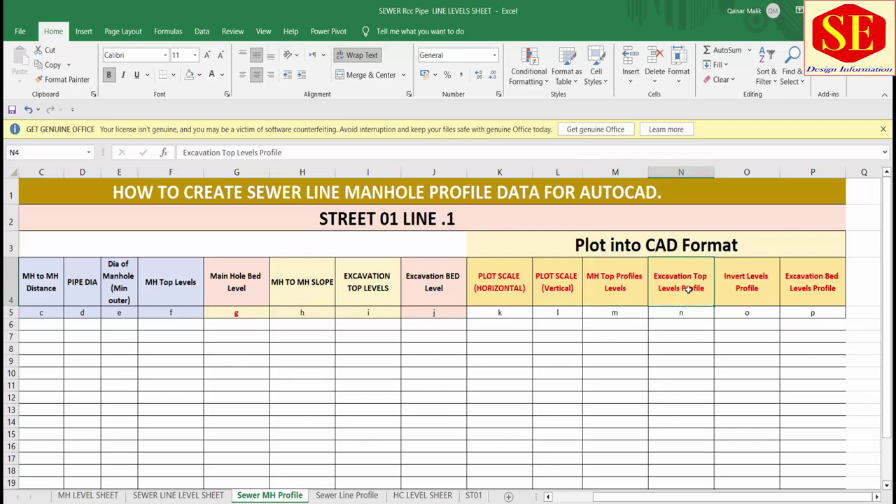
{"action": "left_click", "coordinate": [735, 293]}
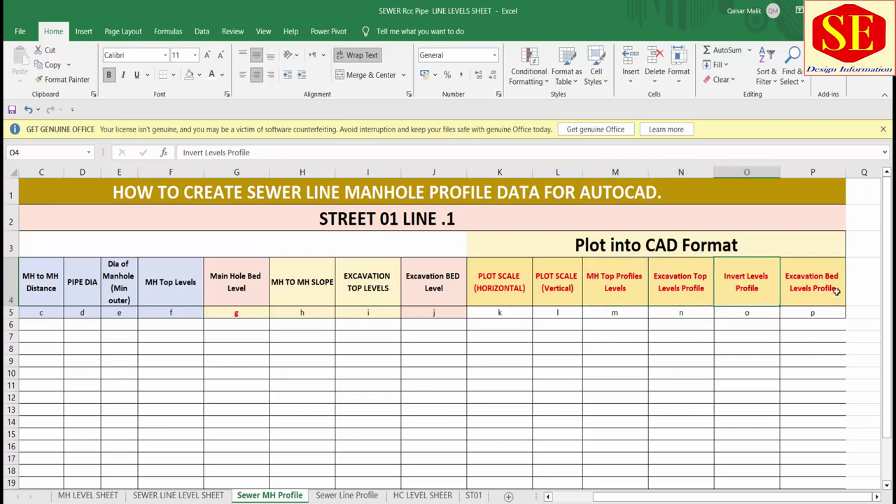
{"action": "left_click", "coordinate": [837, 292]}
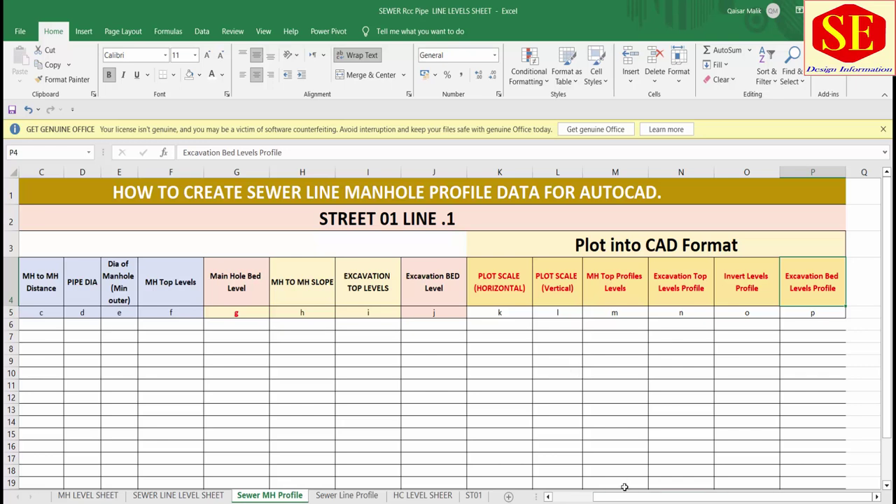
{"action": "left_click_drag", "start_coordinate": [622, 497], "coordinate": [581, 497]}
Select the lettered row 5 across the columns, then clear the selection
{"action": "left_click", "coordinate": [52, 314]}
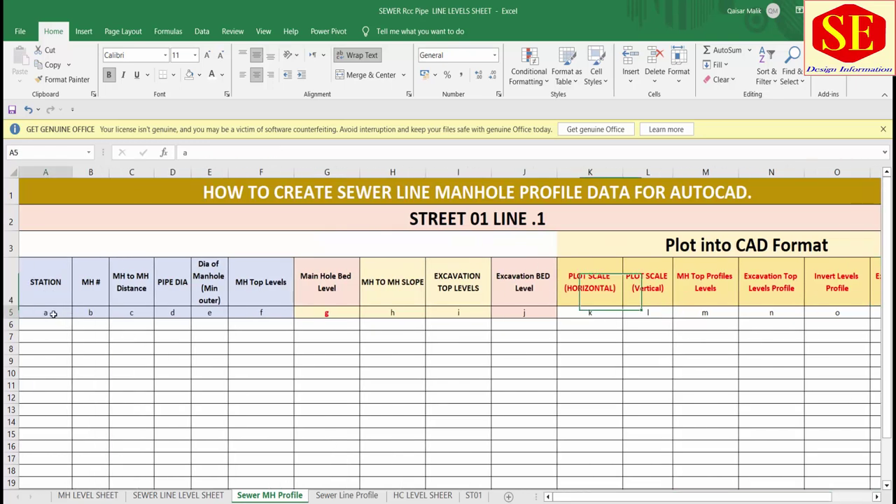
{"action": "left_click_drag", "start_coordinate": [52, 314], "coordinate": [760, 317]}
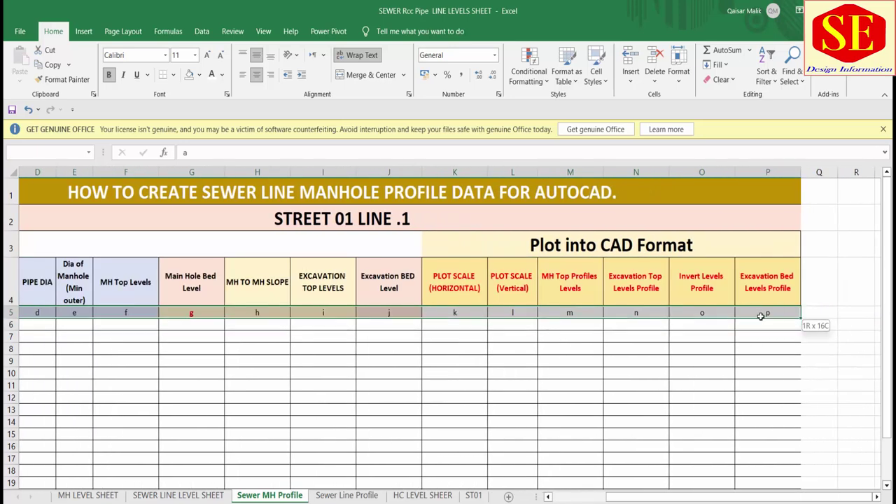
{"action": "left_click", "coordinate": [592, 384]}
{"action": "left_click_drag", "start_coordinate": [658, 497], "coordinate": [623, 500]}
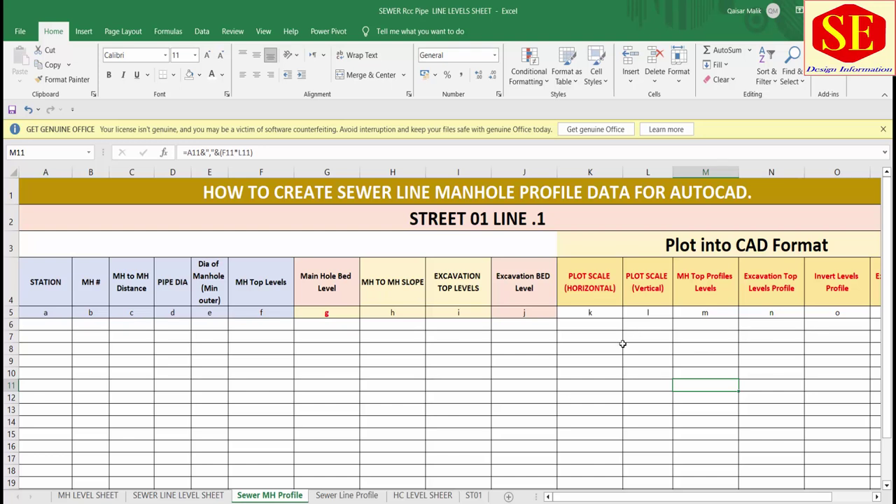
Select the row 4 headings, check G9's linked formula, then open Sewer Line Profile
{"action": "left_click_drag", "start_coordinate": [59, 287], "coordinate": [707, 298]}
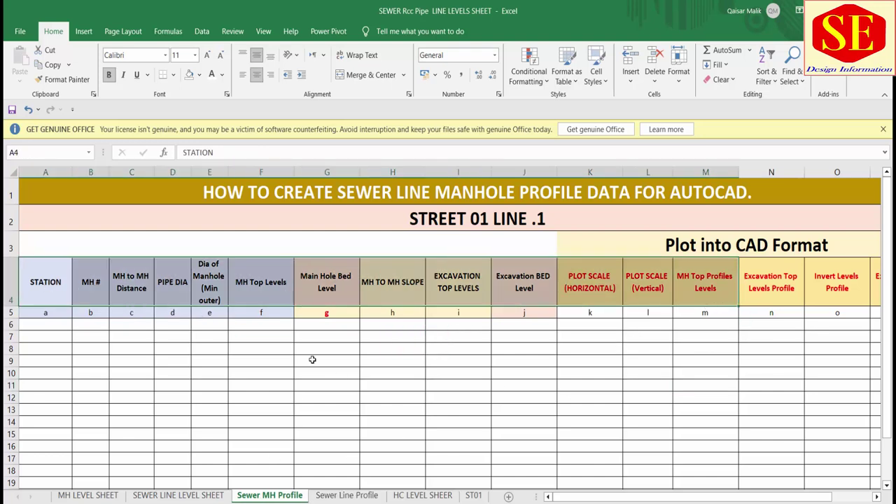
{"action": "left_click", "coordinate": [312, 360]}
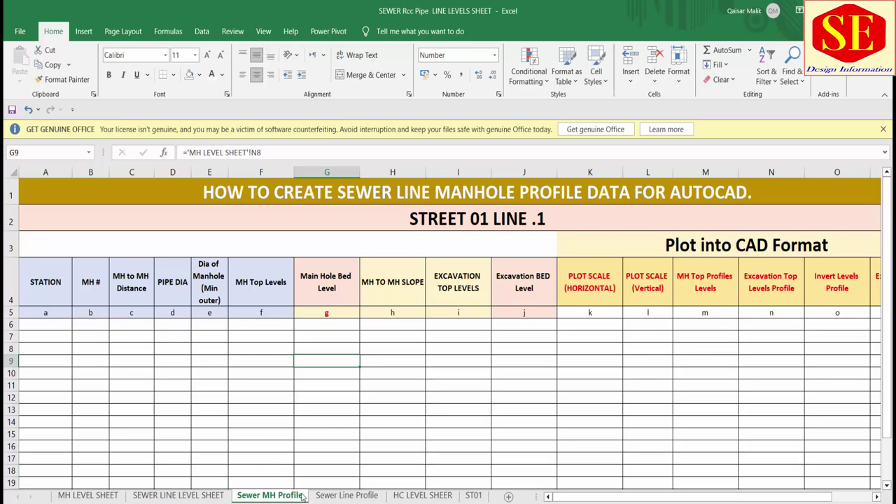
{"action": "left_click", "coordinate": [325, 496]}
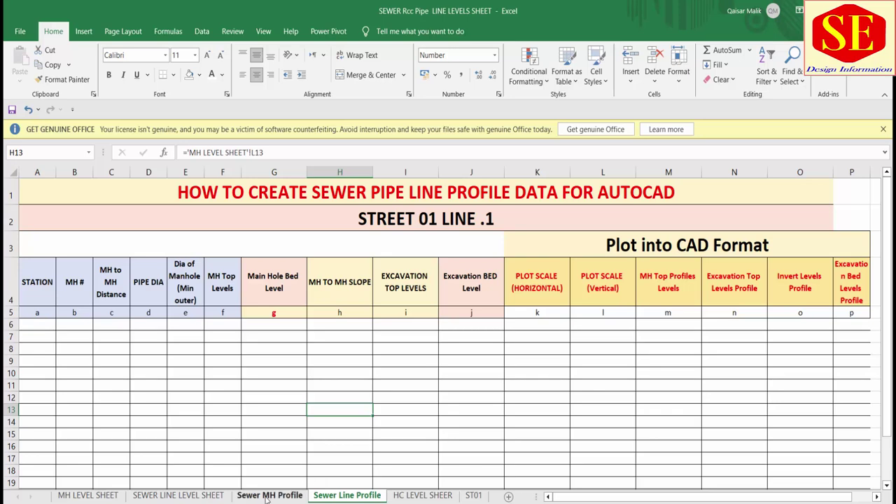
Compare the MH LEVEL SHEET stations with Sewer MH Profile, then begin an = formula in A6
{"action": "left_click", "coordinate": [269, 495]}
{"action": "left_click", "coordinate": [37, 326]}
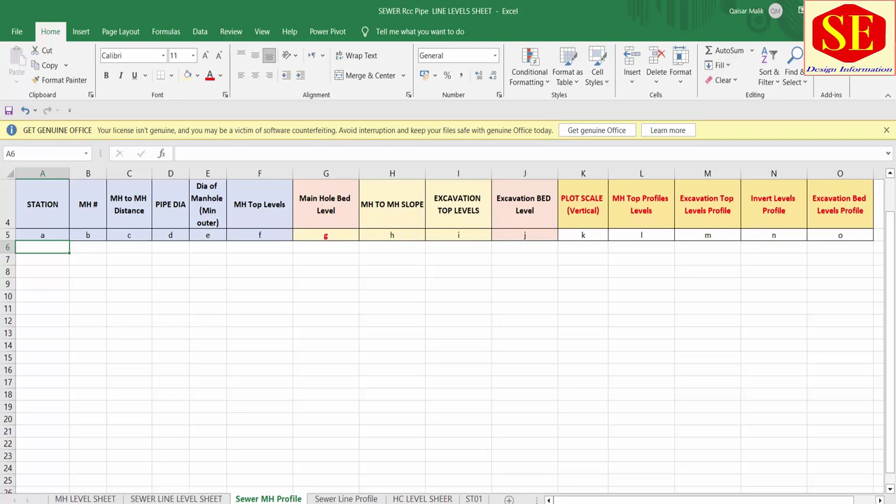
{"action": "left_click", "coordinate": [84, 498]}
{"action": "left_click", "coordinate": [147, 312]}
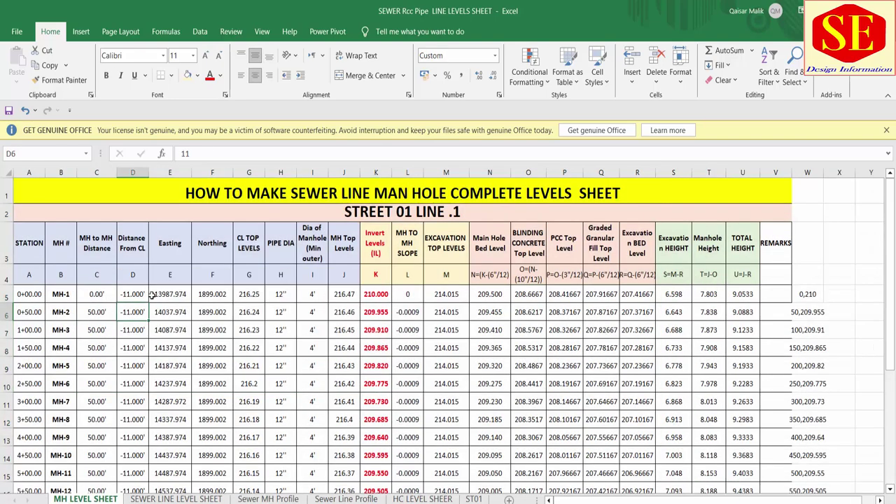
{"action": "left_click", "coordinate": [268, 498]}
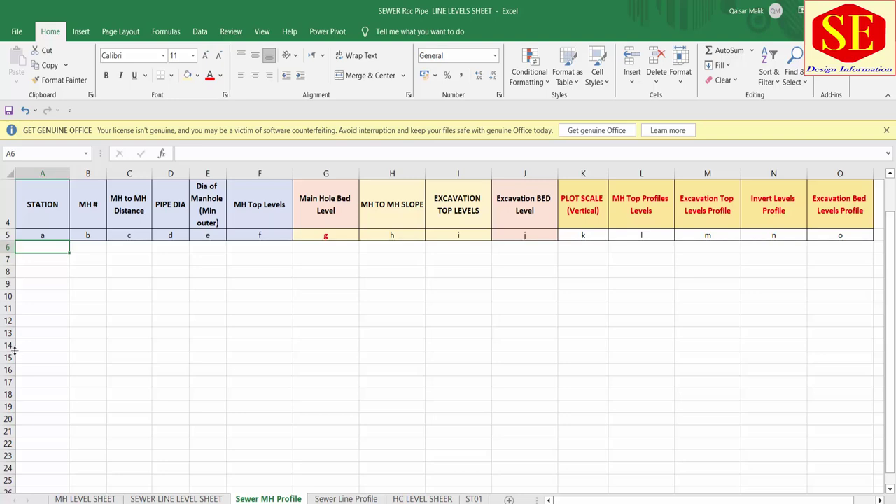
{"action": "left_click", "coordinate": [84, 498]}
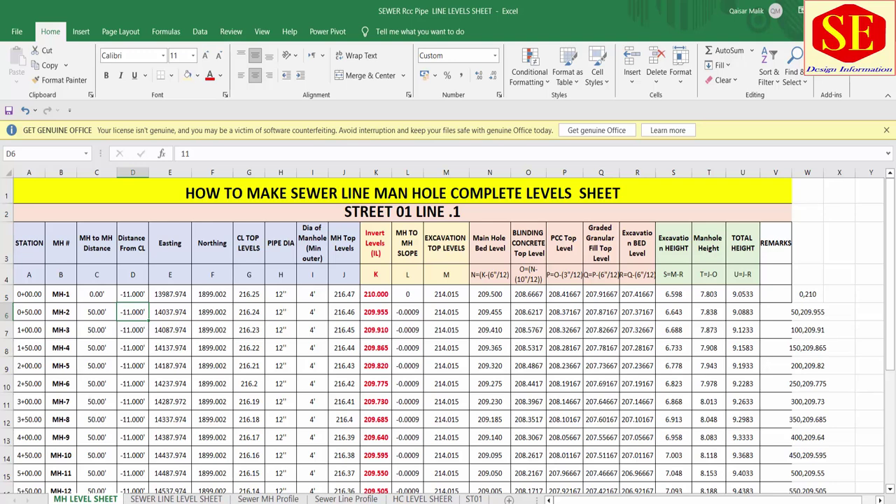
{"action": "left_click", "coordinate": [263, 498]}
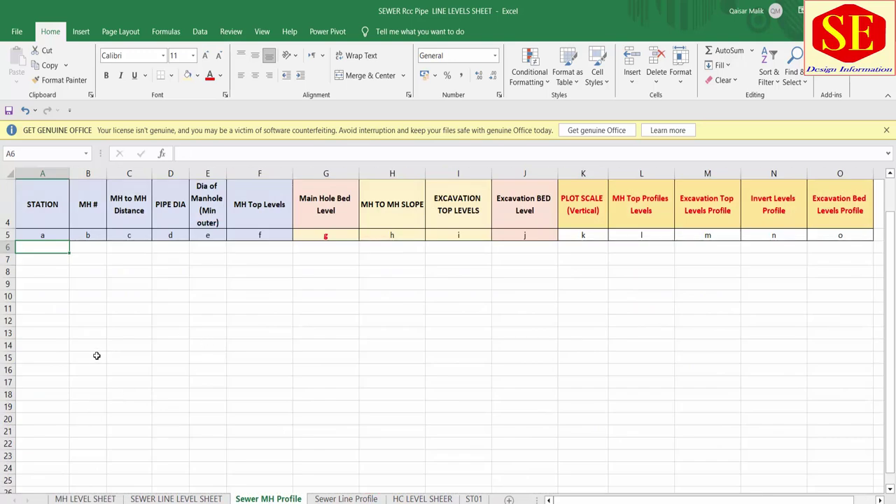
{"action": "type", "text": "="}
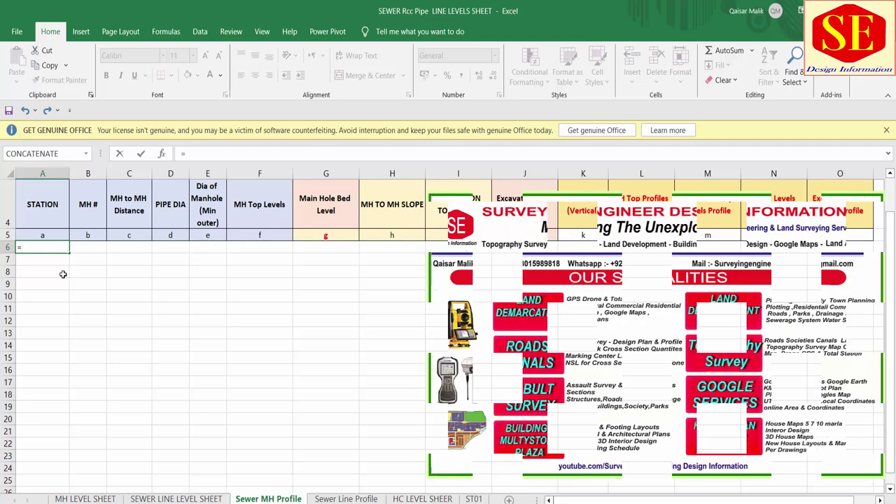
Link A6 to 'MH LEVEL SHEET'!A5 and fill the station formula down column A
{"action": "left_click", "coordinate": [85, 499]}
{"action": "left_click", "coordinate": [32, 294]}
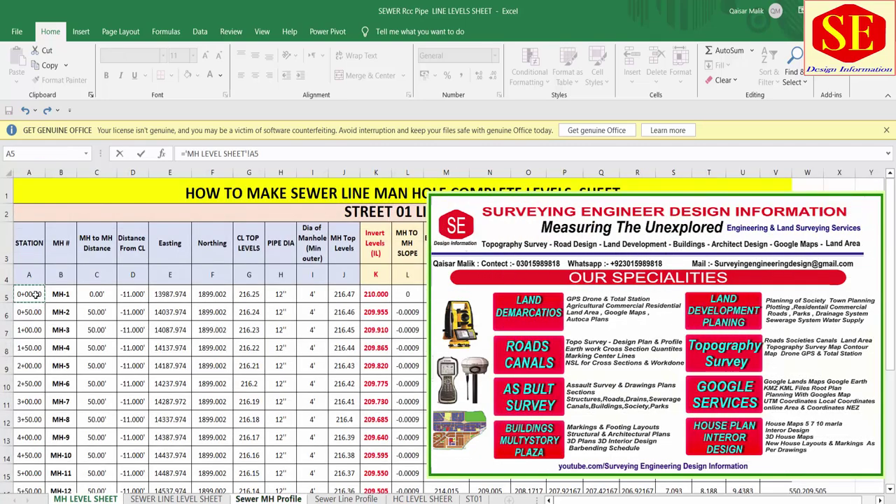
{"action": "key", "text": "Return"}
{"action": "left_click", "coordinate": [56, 248]}
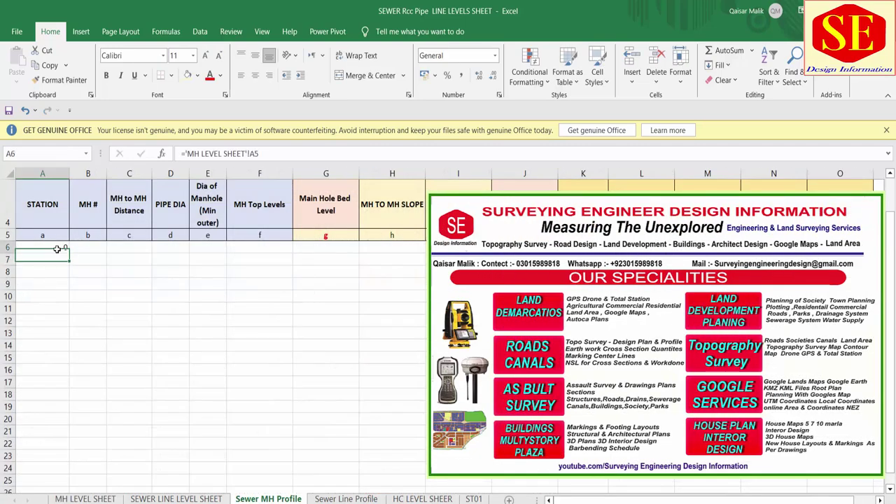
{"action": "left_click_drag", "start_coordinate": [68, 254], "coordinate": [75, 499]}
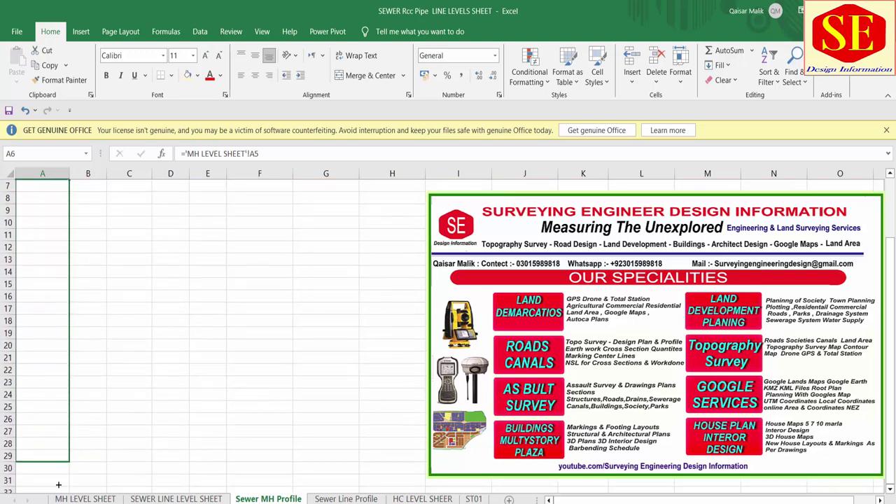
{"action": "left_click_drag", "start_coordinate": [76, 498], "coordinate": [70, 486]}
{"action": "scroll", "coordinate": [135, 345], "scroll_direction": "down", "scroll_amount": 3}
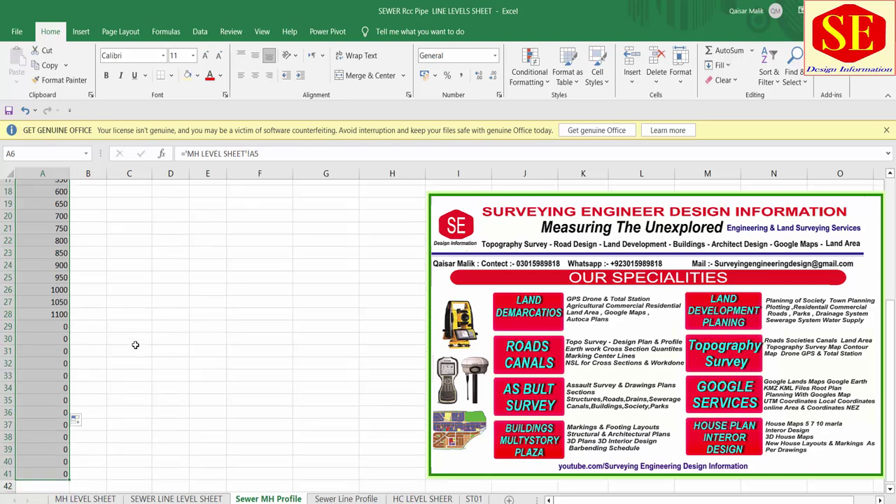
Delete the surplus zero rows so stations 0 to 1100 fill A6:A28
{"action": "left_click_drag", "start_coordinate": [7, 223], "coordinate": [9, 370]}
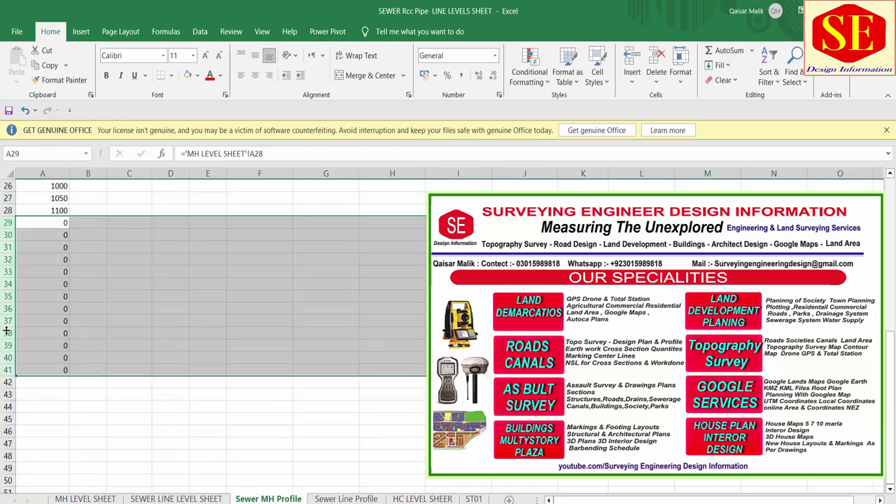
{"action": "right_click", "coordinate": [8, 333]}
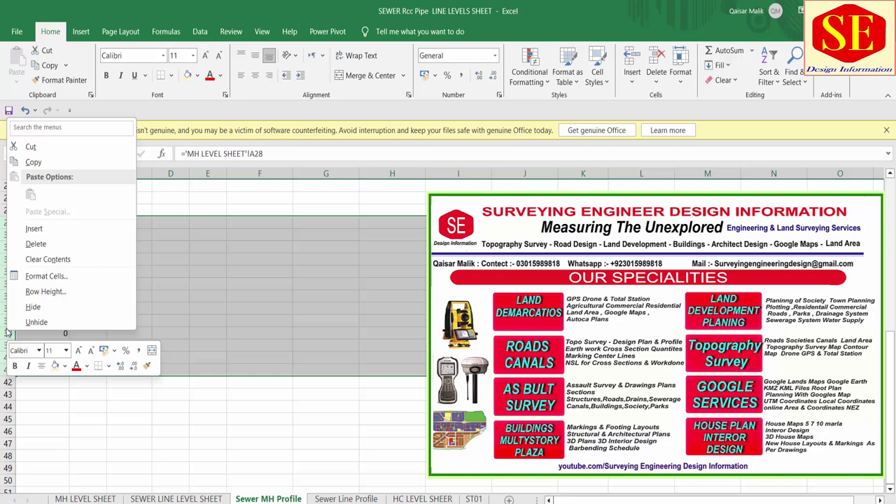
{"action": "left_click", "coordinate": [36, 244]}
{"action": "scroll", "coordinate": [59, 323], "scroll_direction": "up", "scroll_amount": 6}
{"action": "scroll", "coordinate": [70, 386], "scroll_direction": "up", "scroll_amount": 3}
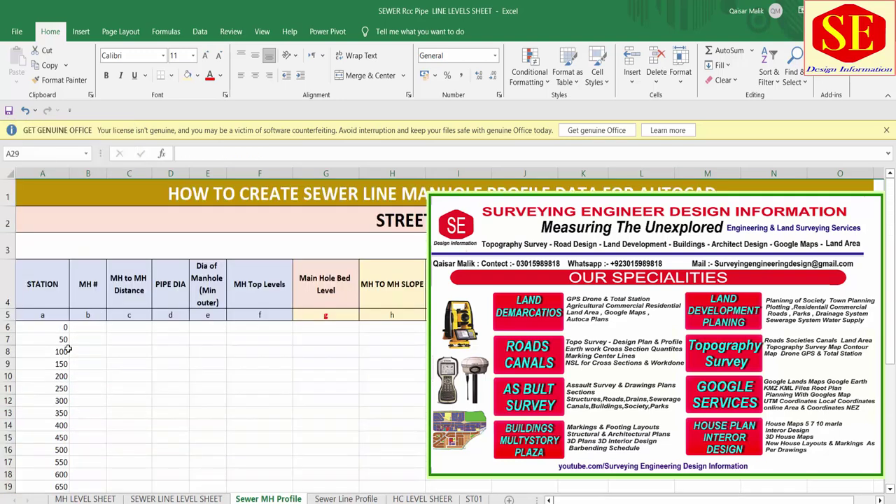
{"action": "left_click_drag", "start_coordinate": [66, 326], "coordinate": [58, 484]}
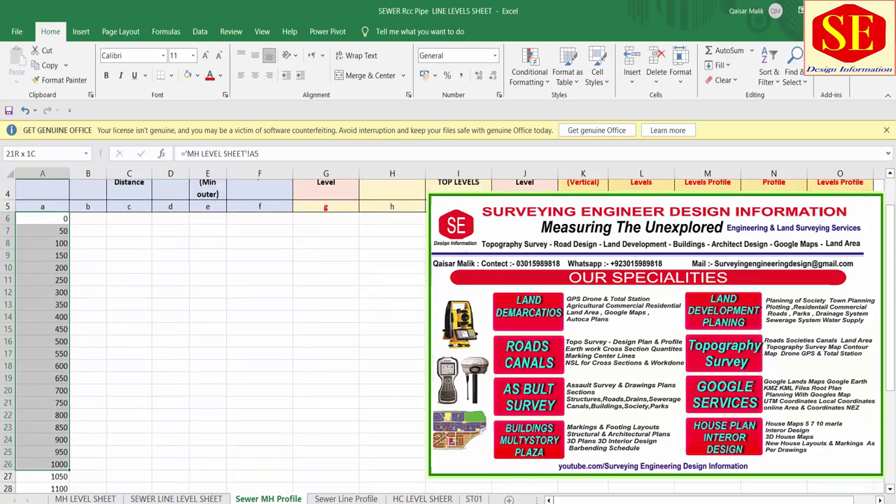
Apply custom number format 0+00.00 so stations read 0+00.00 through 11+00.00
{"action": "right_click", "coordinate": [70, 483]}
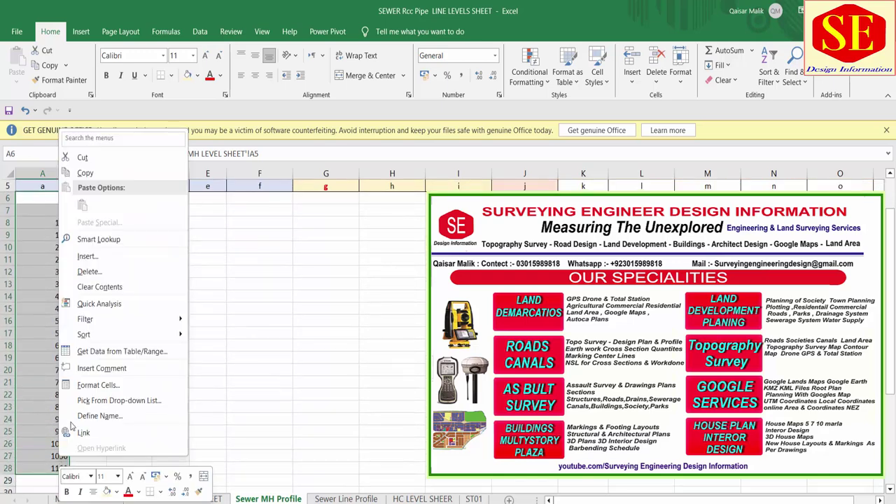
{"action": "left_click", "coordinate": [114, 385]}
{"action": "left_click", "coordinate": [28, 229]}
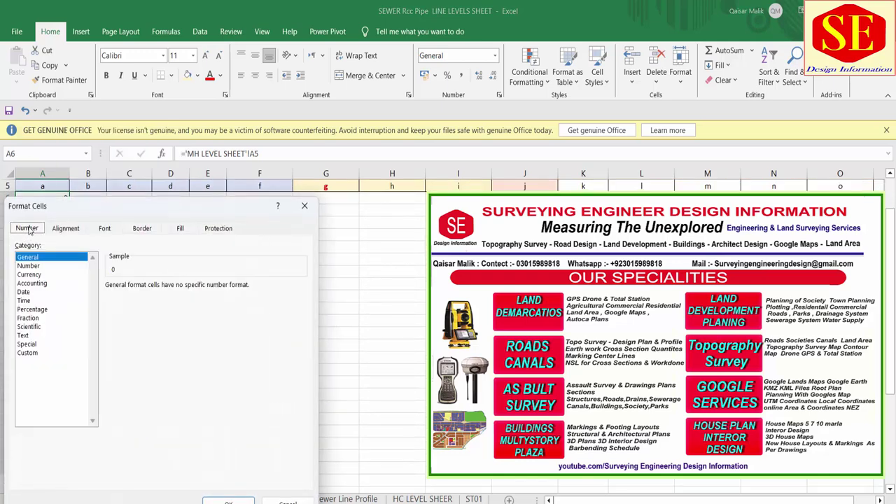
{"action": "left_click", "coordinate": [28, 353]}
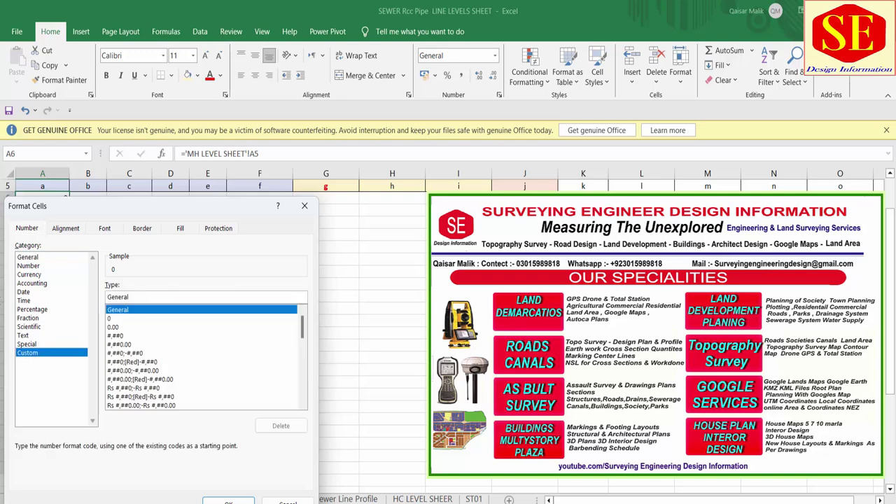
{"action": "type", "text": "0+"}
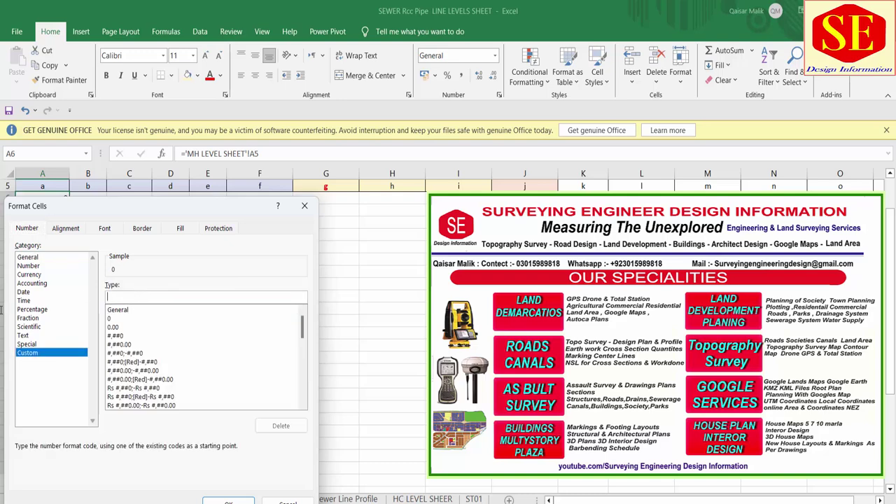
{"action": "type", "text": "00.00"}
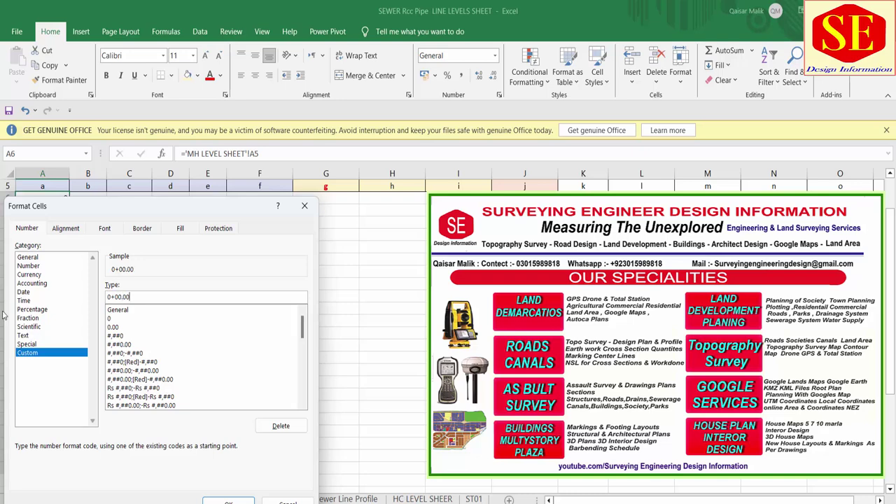
{"action": "left_click", "coordinate": [228, 500]}
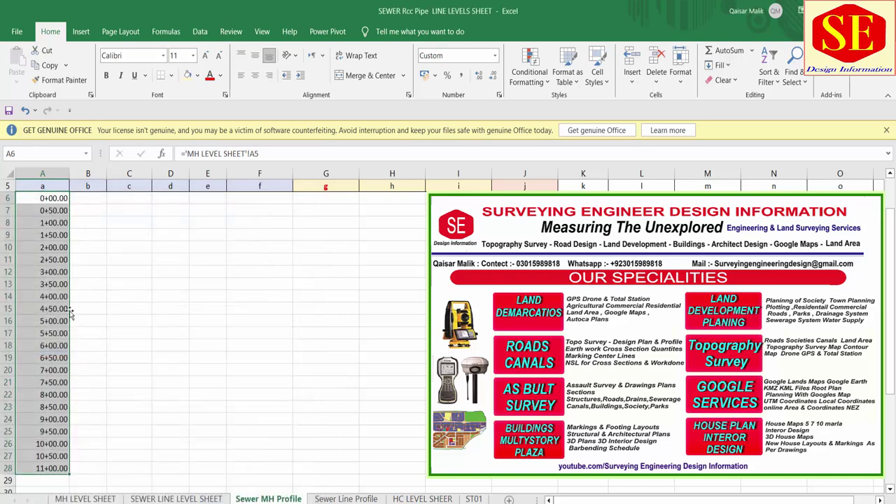
{"action": "left_click", "coordinate": [55, 223]}
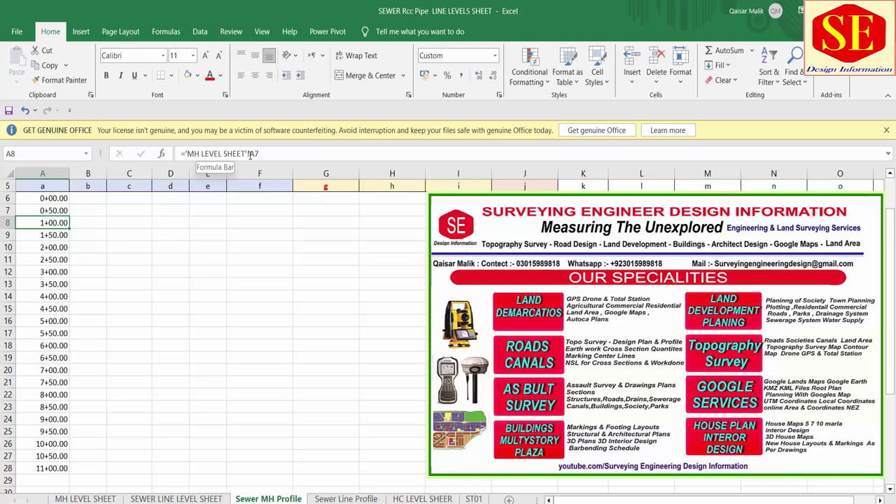
Link B6 to 'MH LEVEL SHEET'!B5 and fill the formula down the MH # column
{"action": "left_click", "coordinate": [82, 495]}
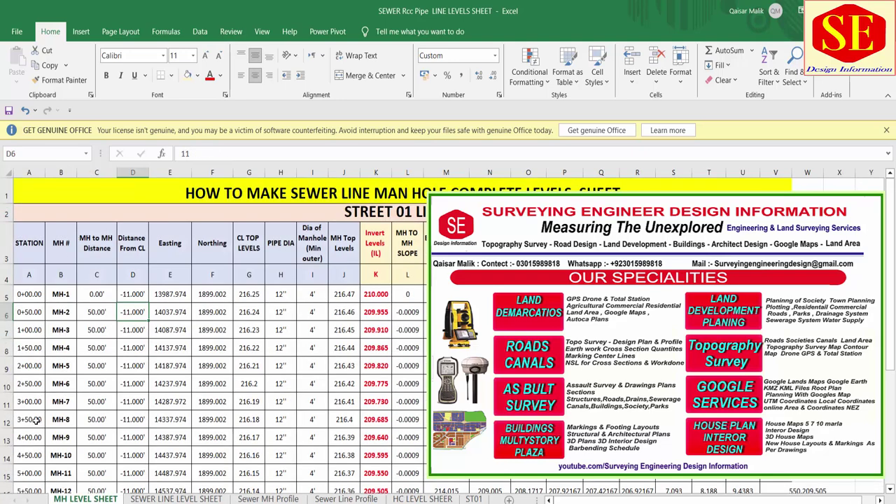
{"action": "left_click", "coordinate": [175, 499]}
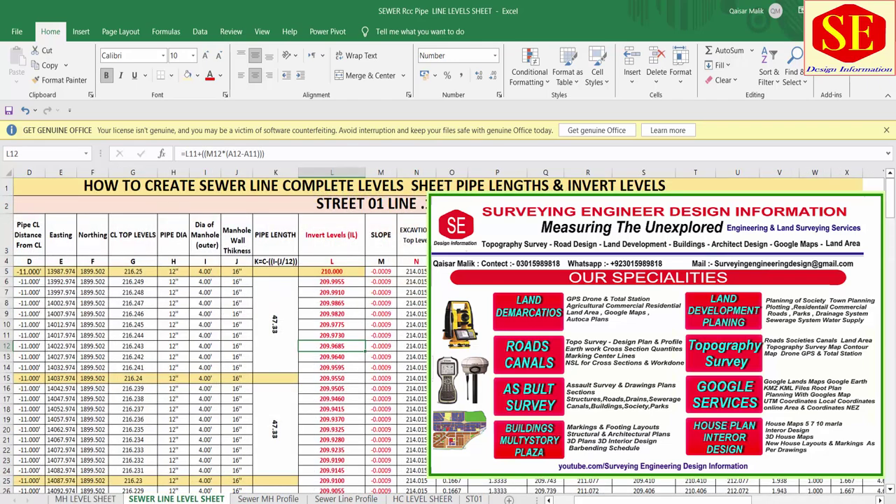
{"action": "left_click", "coordinate": [268, 498]}
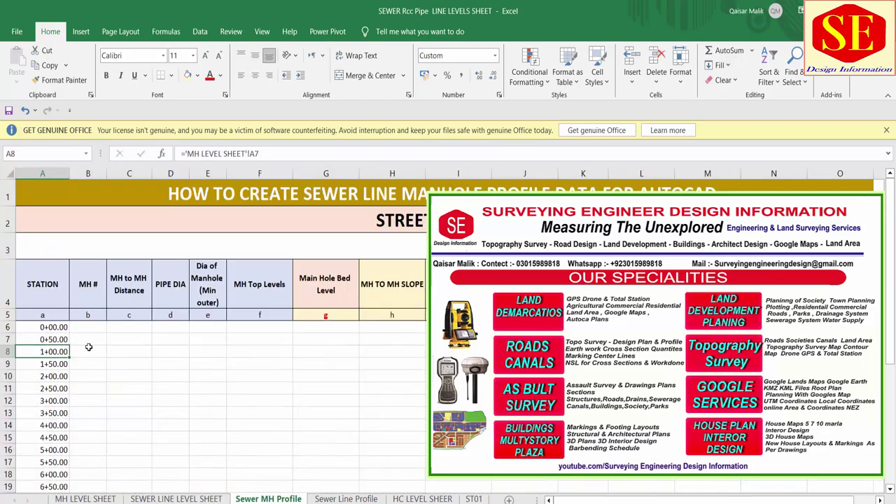
{"action": "left_click", "coordinate": [96, 327]}
{"action": "type", "text": "="}
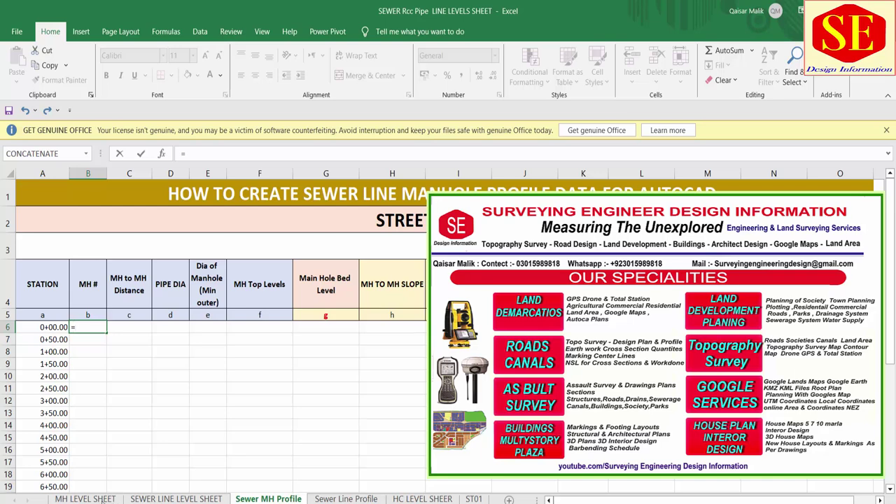
{"action": "left_click", "coordinate": [87, 499]}
{"action": "left_click", "coordinate": [74, 296]}
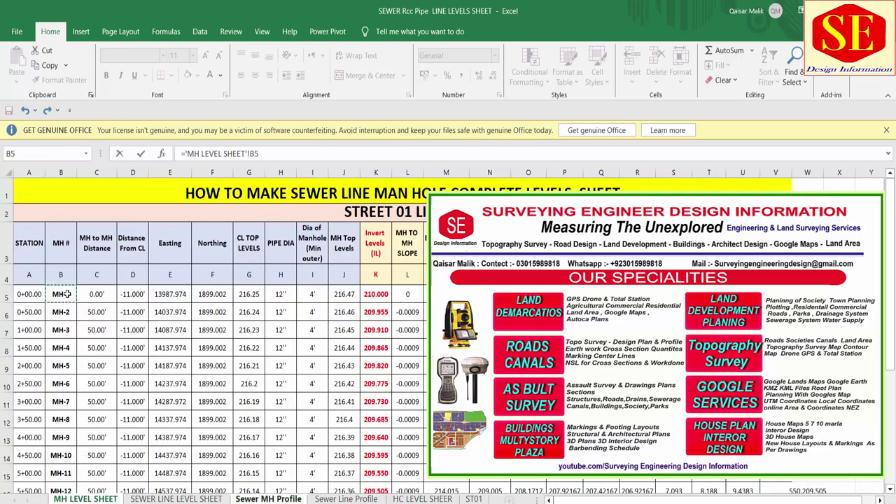
{"action": "key", "text": "Return"}
{"action": "left_click", "coordinate": [89, 326]}
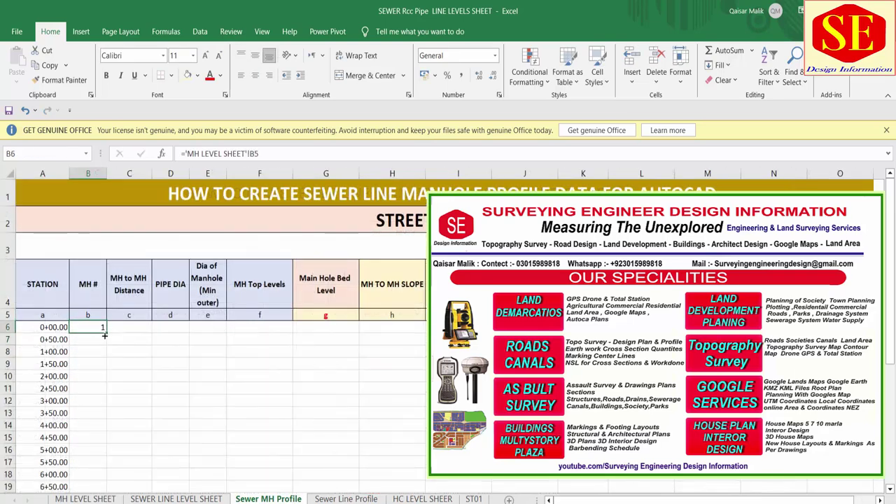
{"action": "double_click", "coordinate": [106, 333]}
{"action": "scroll", "coordinate": [160, 368], "scroll_direction": "down", "scroll_amount": 2}
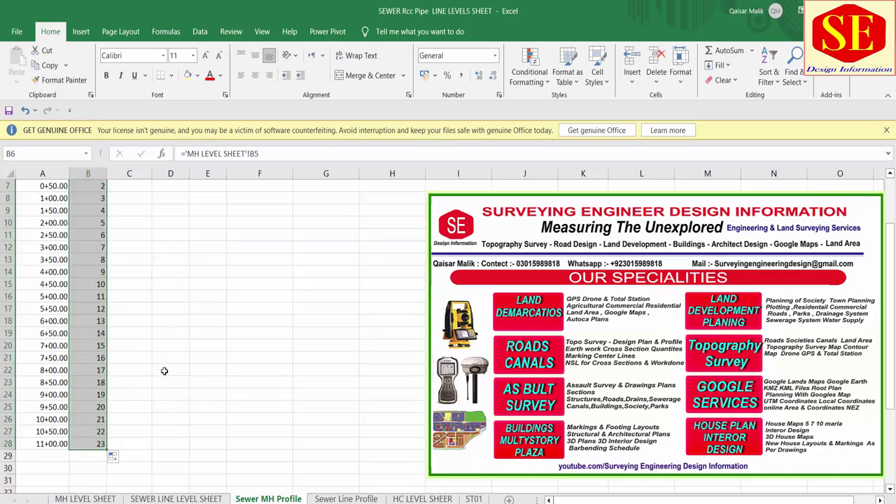
{"action": "scroll", "coordinate": [161, 369], "scroll_direction": "up", "scroll_amount": 2}
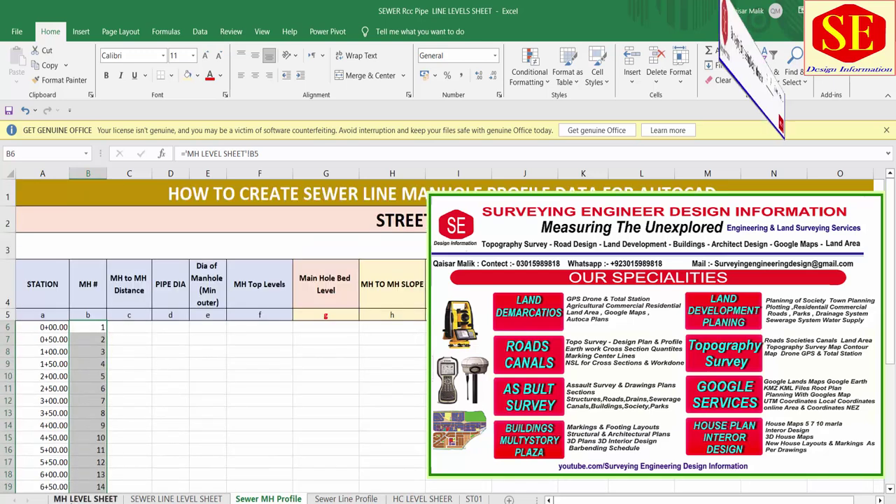
Paste the MH-1 source cell into C6, Format Painter its MH- prefix onto column B, then clear C6
{"action": "left_click", "coordinate": [74, 500]}
{"action": "right_click", "coordinate": [63, 297]}
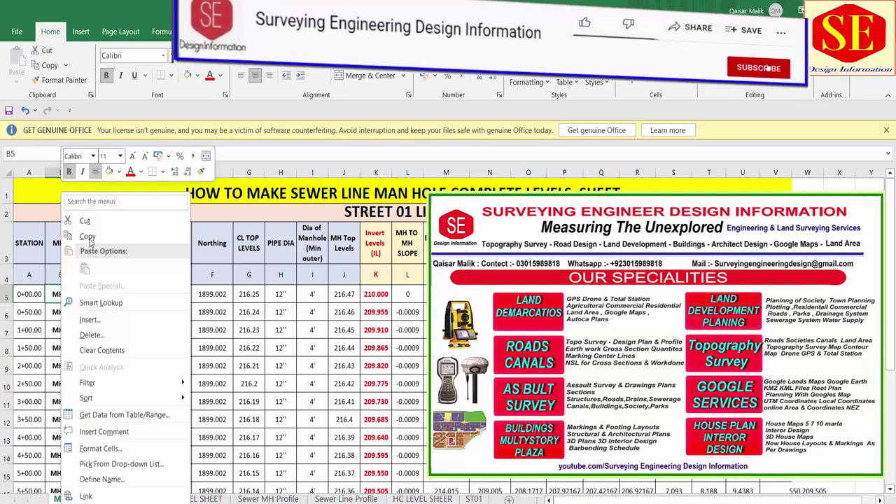
{"action": "key", "text": "Escape"}
{"action": "left_click", "coordinate": [137, 499]}
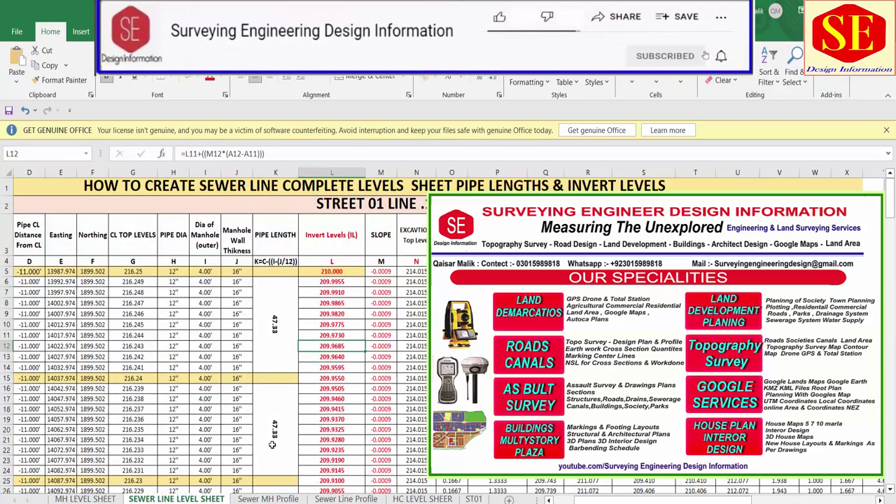
{"action": "left_click", "coordinate": [255, 499]}
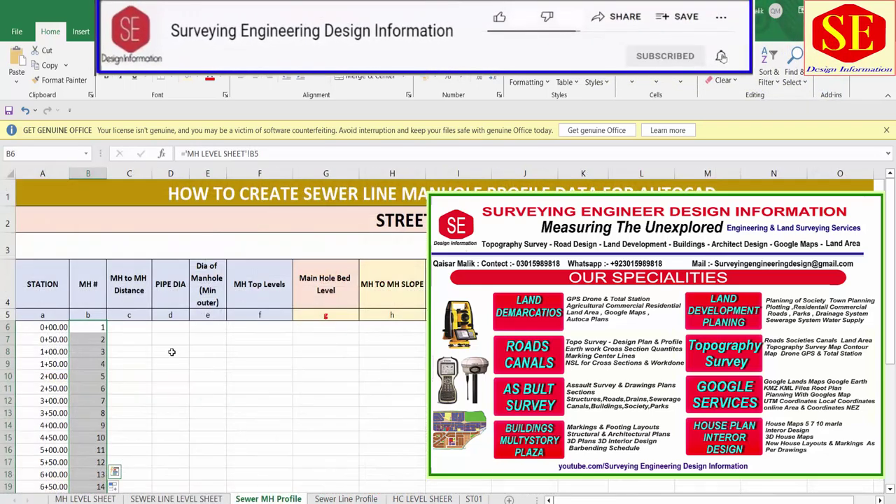
{"action": "right_click", "coordinate": [138, 328]}
{"action": "left_click", "coordinate": [163, 83]}
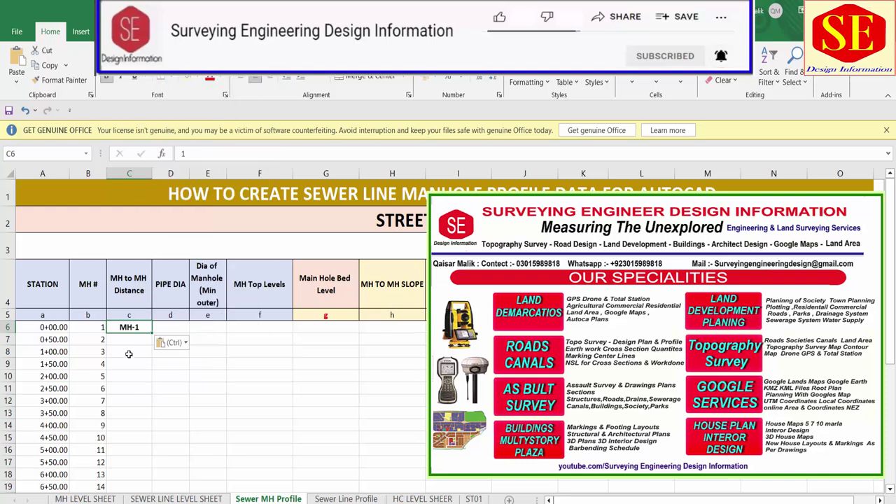
{"action": "left_click", "coordinate": [56, 80]}
{"action": "left_click_drag", "start_coordinate": [91, 327], "coordinate": [88, 471]}
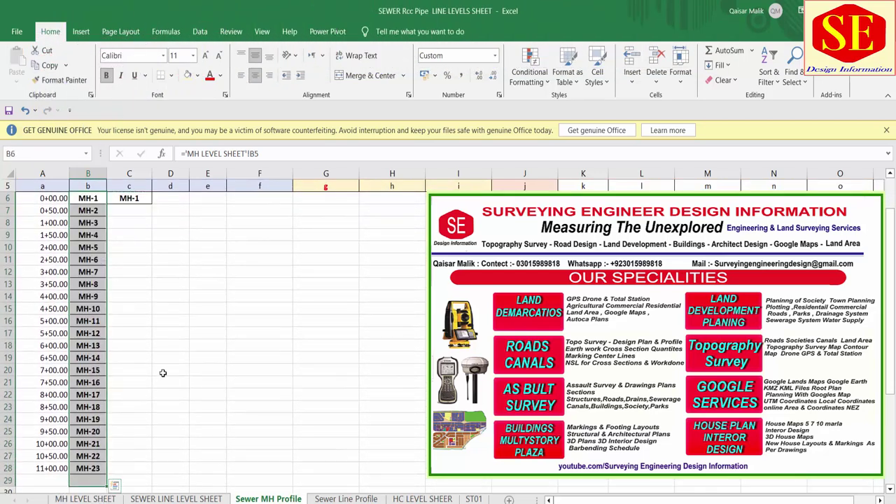
{"action": "scroll", "coordinate": [146, 378], "scroll_direction": "up", "scroll_amount": 2}
{"action": "left_click", "coordinate": [131, 327]}
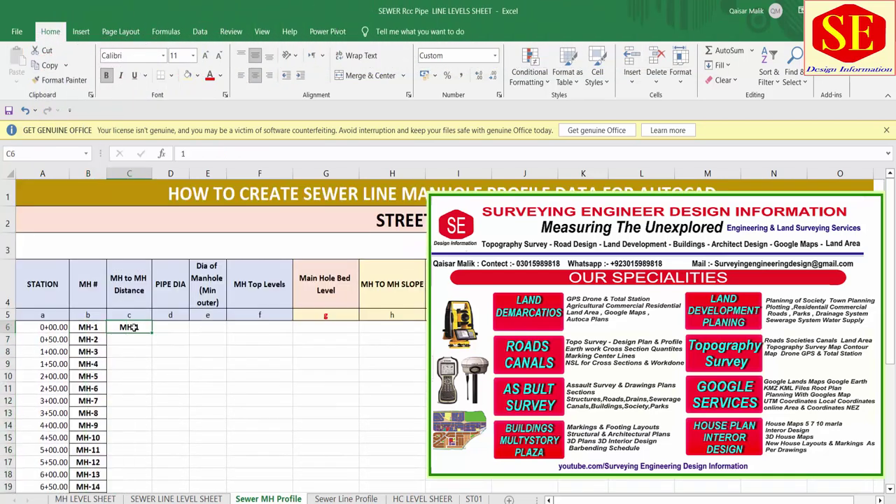
{"action": "key", "text": "Delete"}
Give C6 plain formatting, link it to 'MH LEVEL SHEET'!C5, and fill down the distance column
{"action": "left_click", "coordinate": [171, 327]}
{"action": "left_click", "coordinate": [60, 80]}
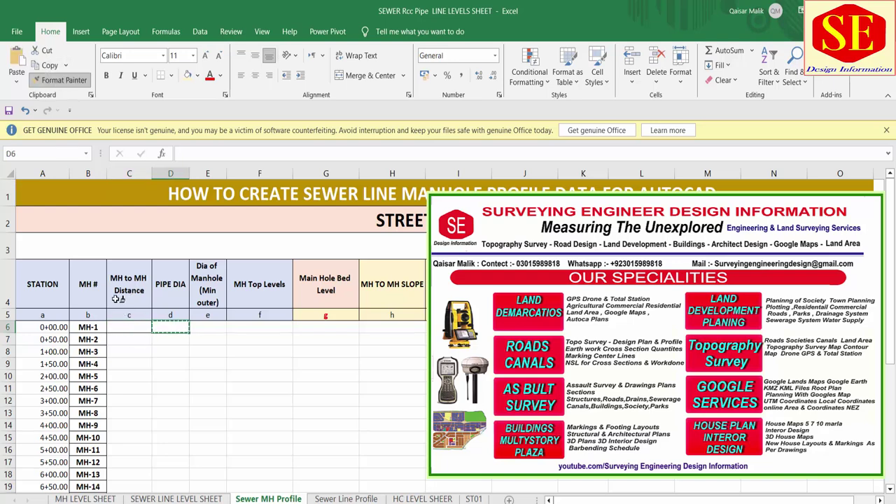
{"action": "left_click", "coordinate": [133, 331]}
{"action": "type", "text": "="}
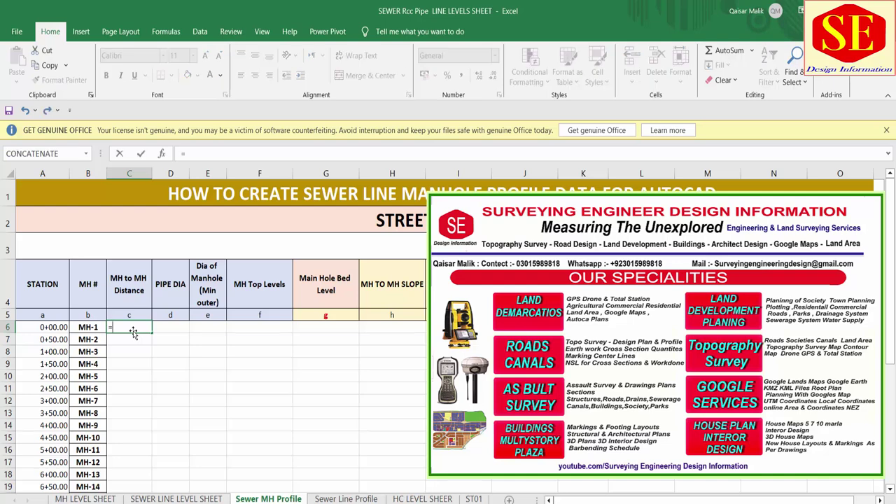
{"action": "left_click", "coordinate": [87, 498]}
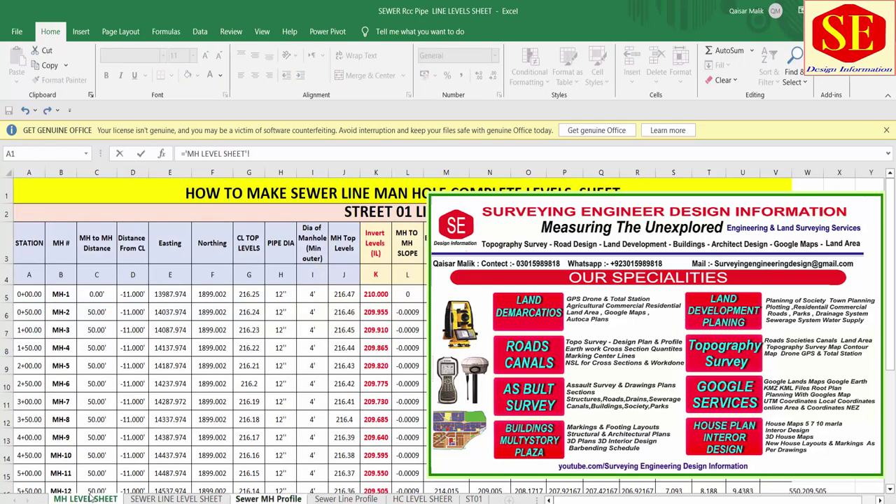
{"action": "left_click", "coordinate": [97, 295]}
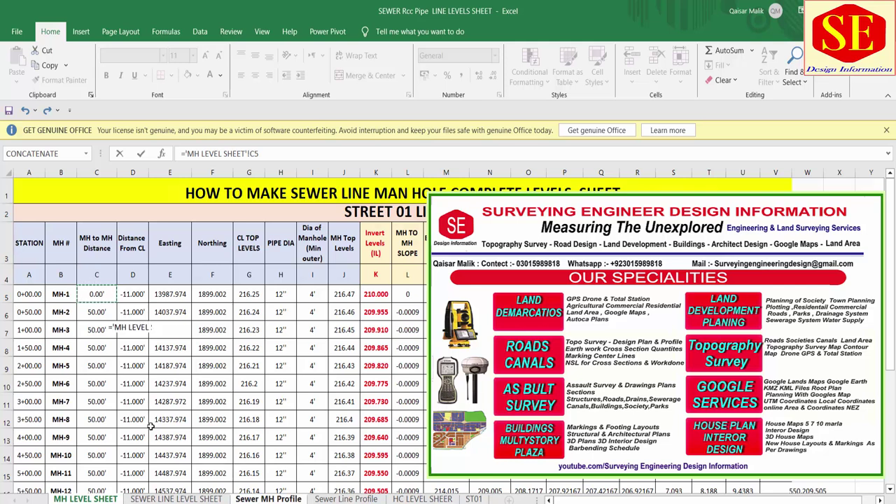
{"action": "key", "text": "Return"}
{"action": "left_click", "coordinate": [148, 328]}
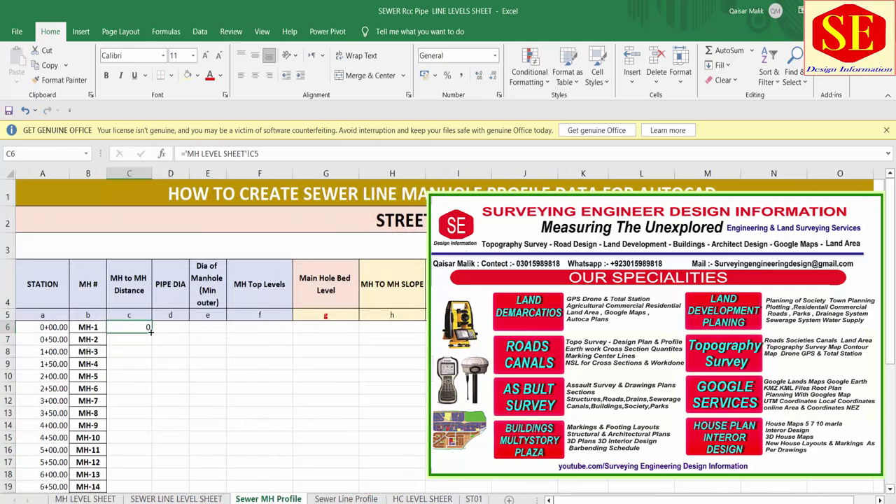
{"action": "double_click", "coordinate": [150, 332]}
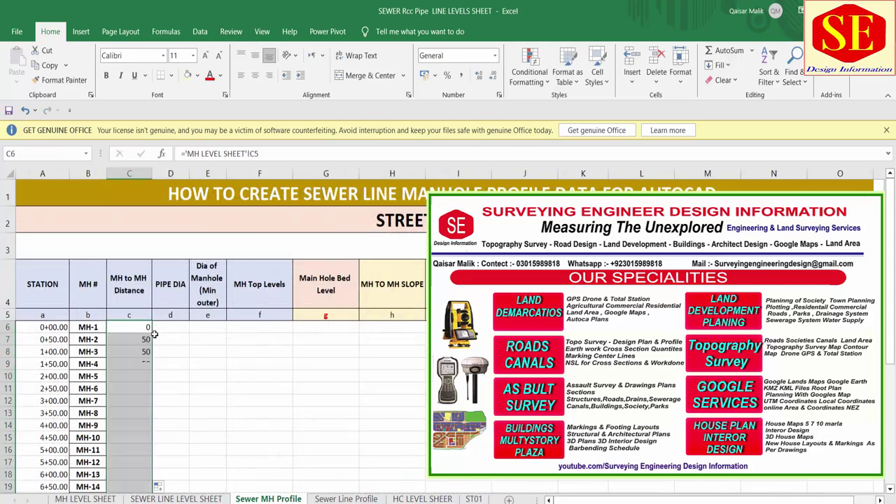
Paste the feet-formatted source distance into D6 and paint its 0.00' format onto column C
{"action": "left_click", "coordinate": [85, 500]}
{"action": "left_click", "coordinate": [108, 295]}
{"action": "right_click", "coordinate": [111, 298]}
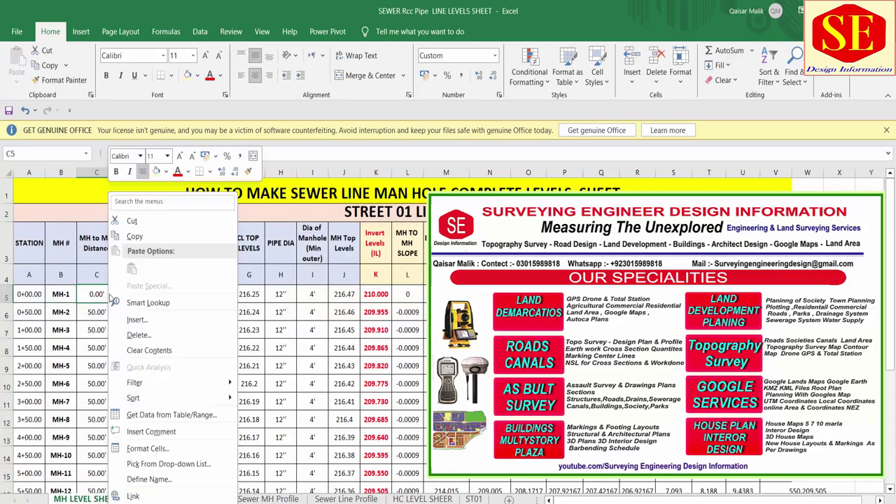
{"action": "left_click", "coordinate": [142, 238]}
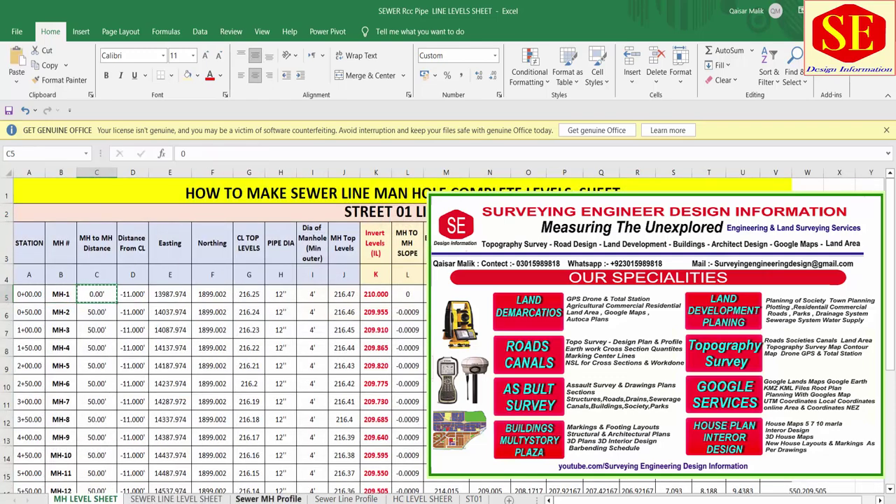
{"action": "left_click", "coordinate": [268, 499]}
{"action": "left_click", "coordinate": [176, 329]}
{"action": "right_click", "coordinate": [177, 330]}
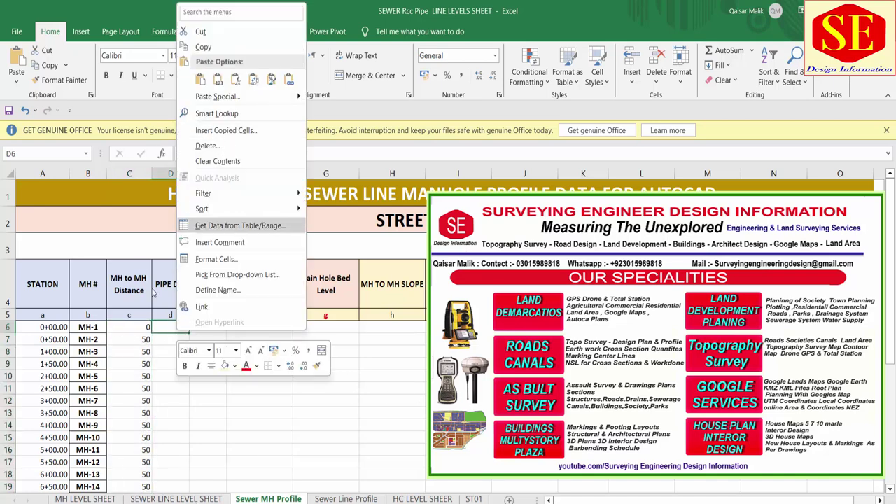
{"action": "left_click", "coordinate": [200, 79]}
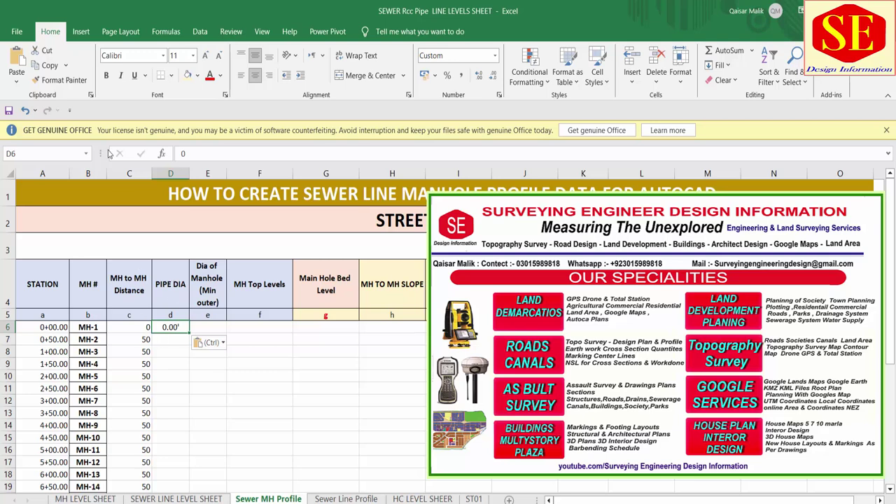
{"action": "left_click", "coordinate": [68, 83]}
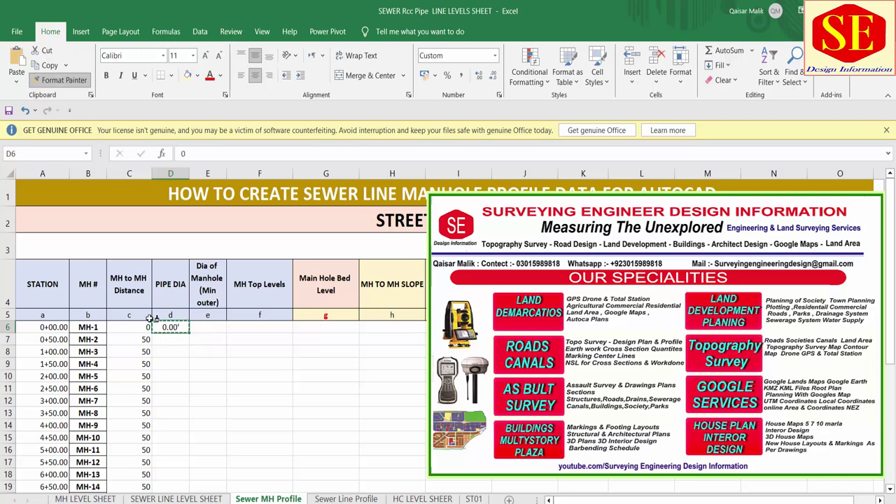
{"action": "mouse_move", "coordinate": [147, 329]}
{"action": "left_mouse_down"}
{"action": "mouse_move", "coordinate": [143, 485]}
{"action": "mouse_move", "coordinate": [144, 469]}
{"action": "left_mouse_up"}
{"action": "scroll", "coordinate": [186, 310], "scroll_direction": "up", "scroll_amount": 2}
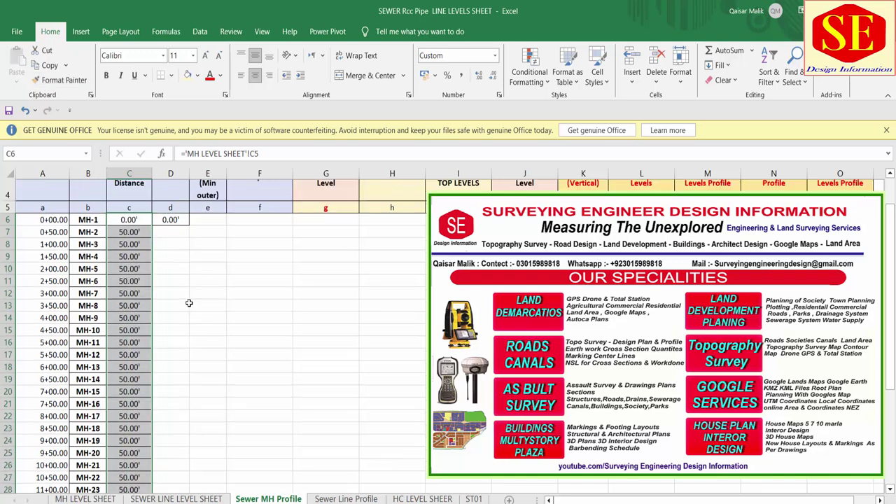
Clear the temporary value in D6 and restore its plain formatting from E6
{"action": "left_click", "coordinate": [174, 328]}
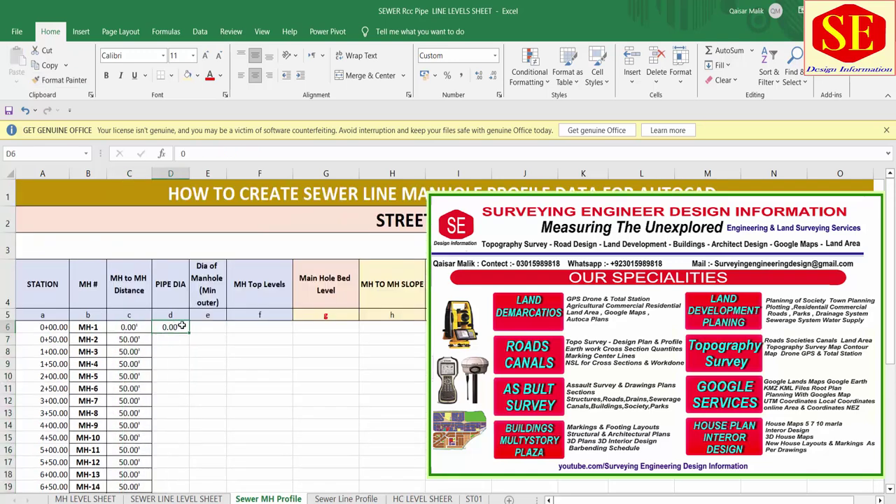
{"action": "key", "text": "Delete"}
{"action": "key", "text": "Right"}
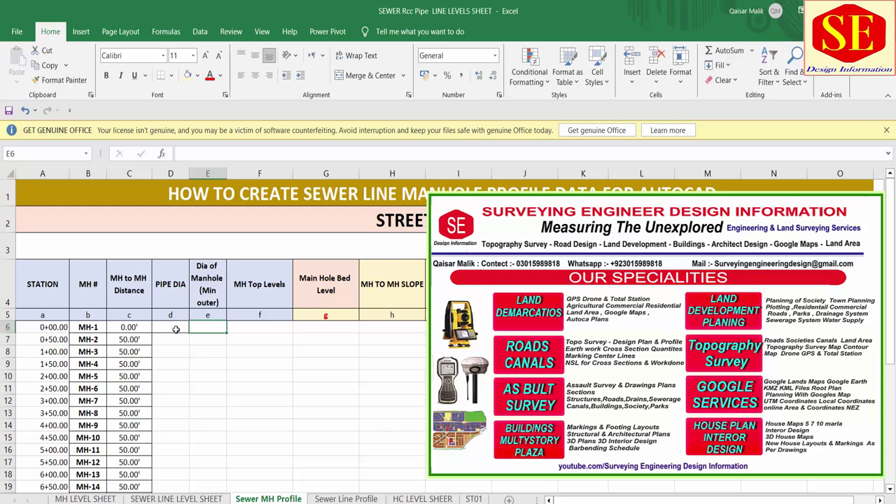
{"action": "left_click", "coordinate": [59, 79]}
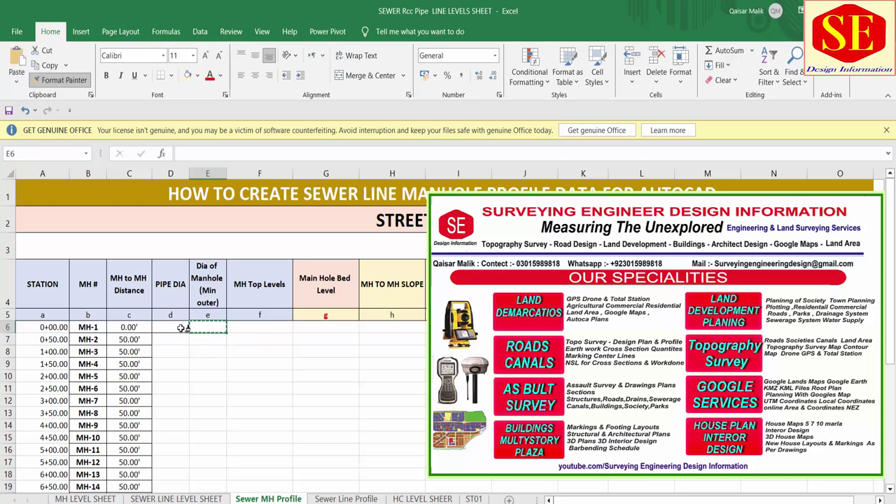
{"action": "left_click", "coordinate": [185, 330]}
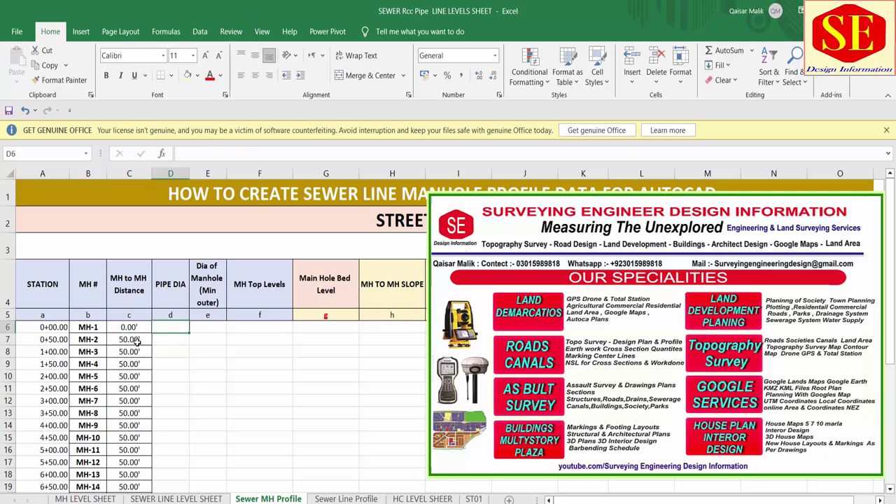
Link D6 to 'MH LEVEL SHEET'!H5 and fill the pipe diameter formula down the column
{"action": "type", "text": "="}
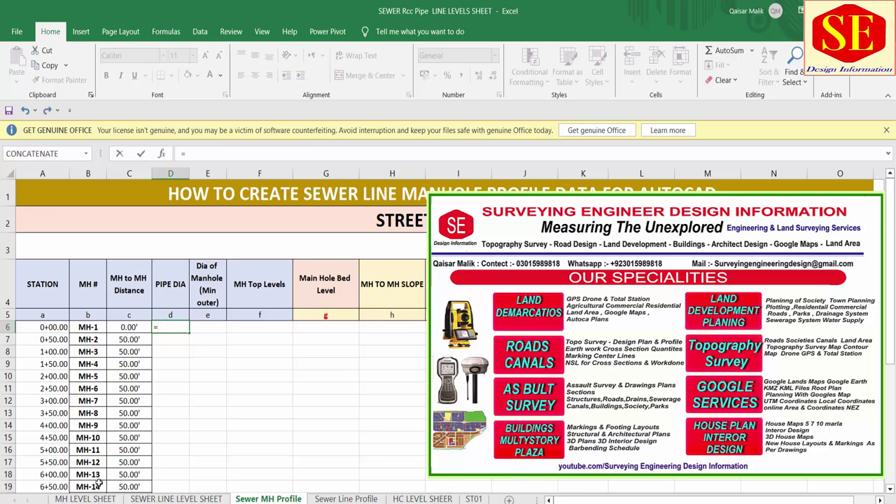
{"action": "left_click", "coordinate": [84, 499]}
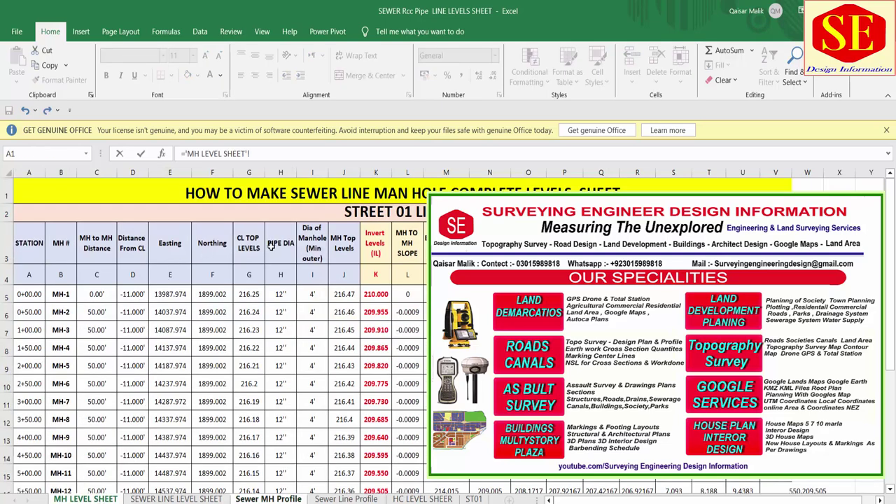
{"action": "left_click", "coordinate": [278, 295]}
{"action": "key", "text": "Return"}
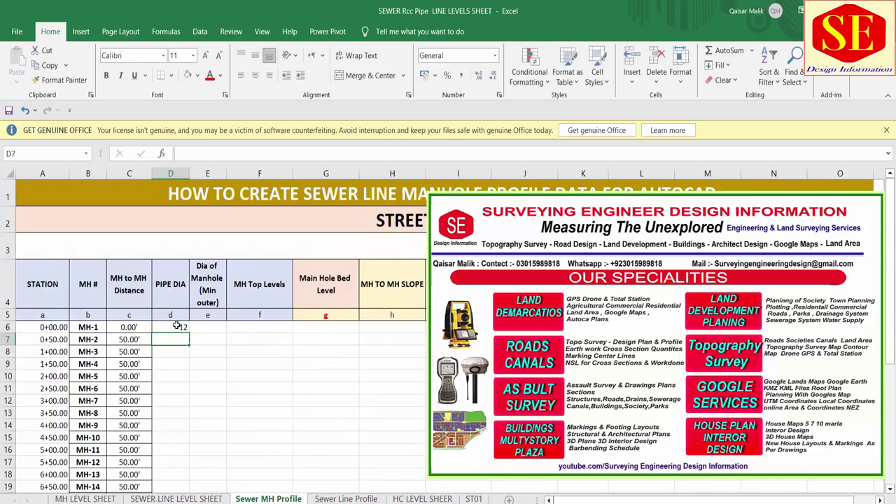
{"action": "left_click", "coordinate": [176, 324]}
{"action": "double_click", "coordinate": [189, 333]}
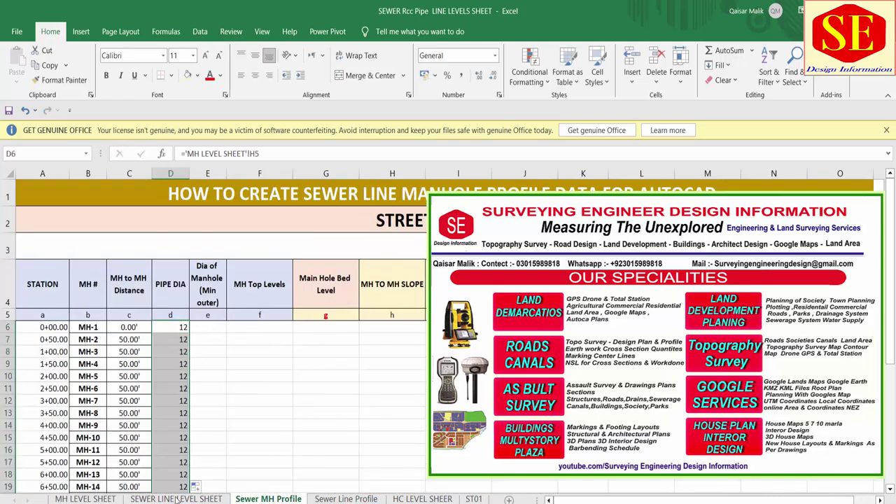
Paste H5's 12'' cell into F7 and Format Painter its inch format onto column D
{"action": "left_click", "coordinate": [85, 498]}
{"action": "right_click", "coordinate": [279, 294]}
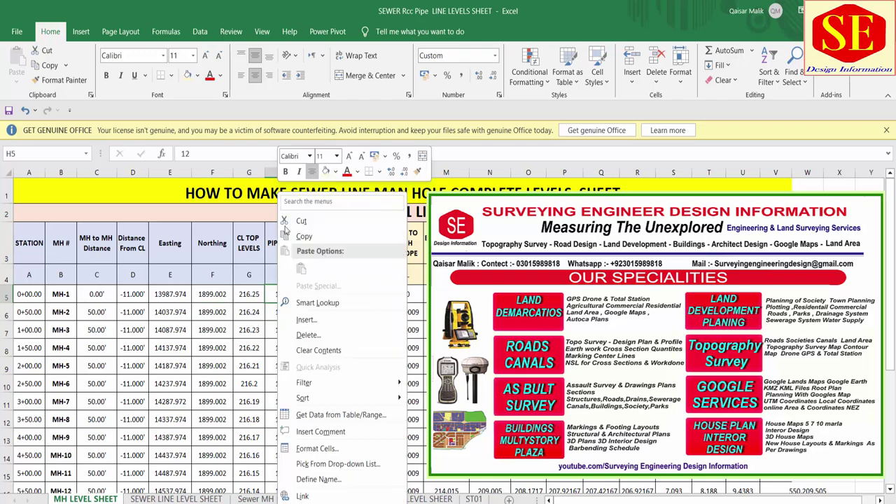
{"action": "left_click", "coordinate": [304, 236]}
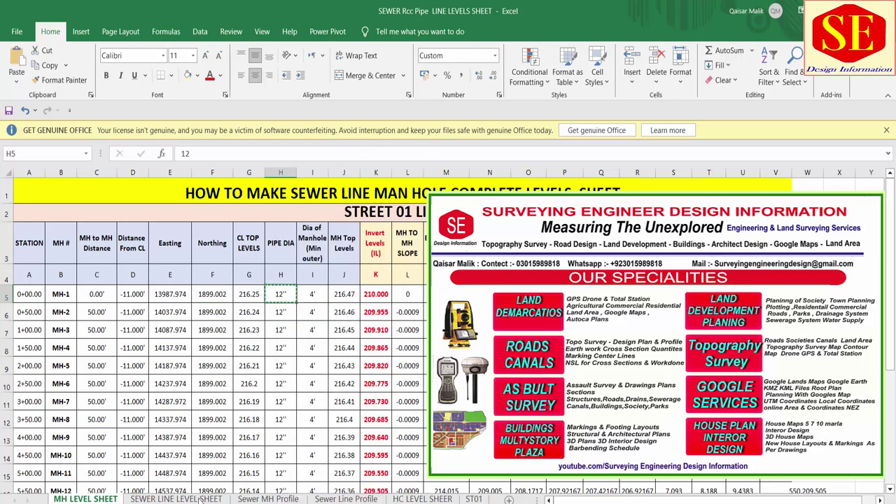
{"action": "left_click", "coordinate": [340, 500]}
{"action": "left_click", "coordinate": [268, 499]}
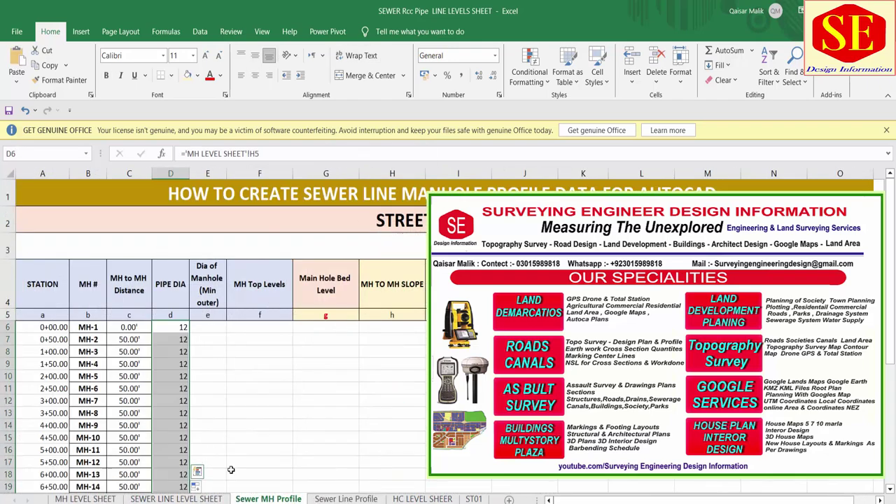
{"action": "right_click", "coordinate": [256, 340]}
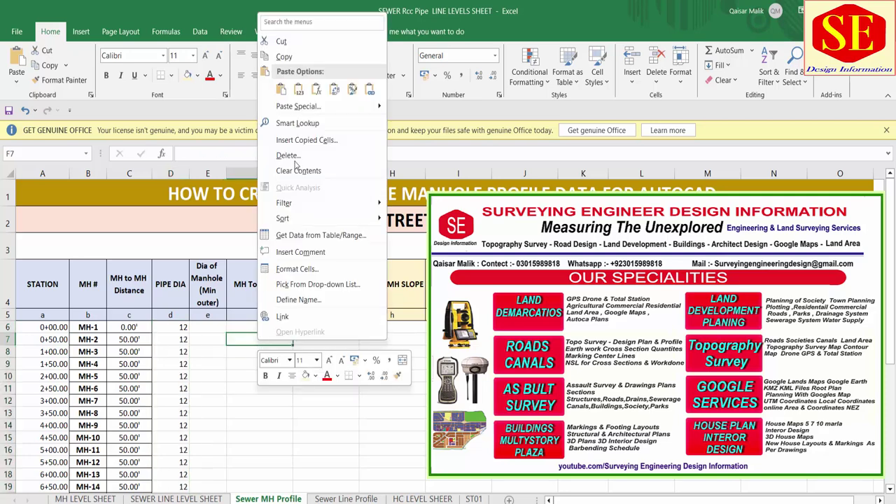
{"action": "left_click", "coordinate": [291, 89]}
{"action": "left_click", "coordinate": [64, 80]}
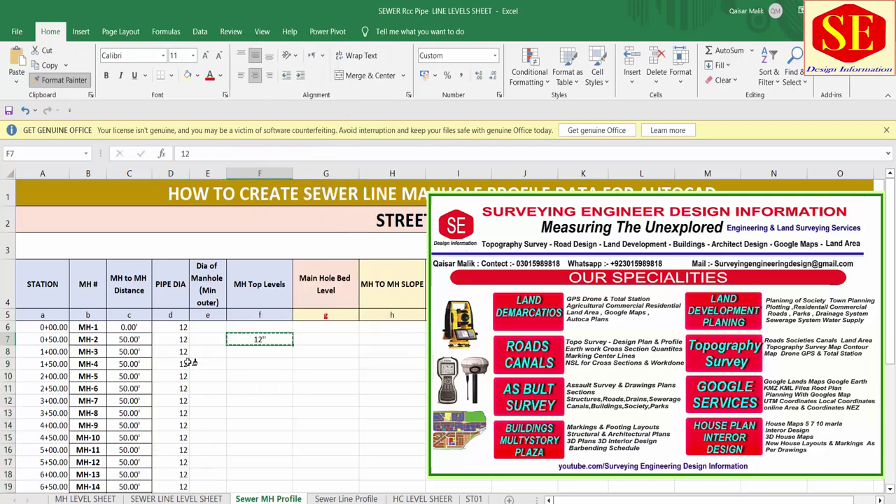
{"action": "mouse_move", "coordinate": [171, 327]}
{"action": "left_mouse_down"}
{"action": "mouse_move", "coordinate": [170, 483]}
{"action": "mouse_move", "coordinate": [170, 471]}
{"action": "left_mouse_up"}
{"action": "scroll", "coordinate": [259, 249], "scroll_direction": "up", "scroll_amount": 1}
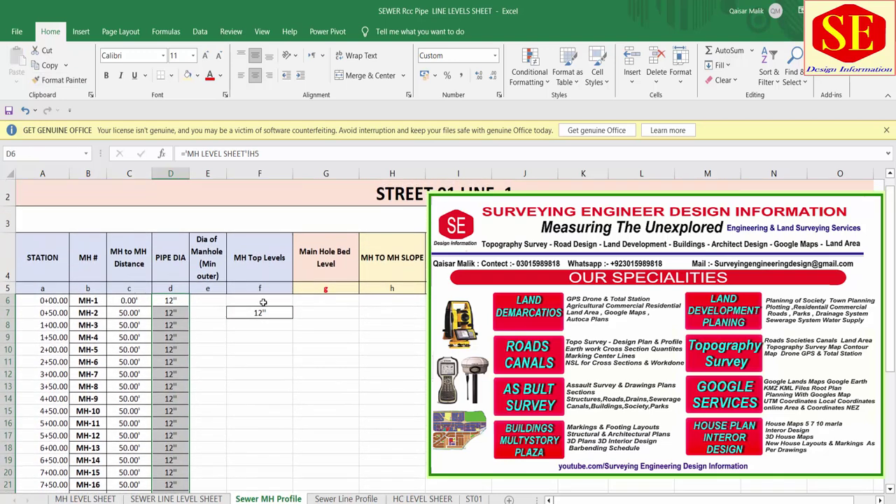
Restore plain formatting on F7 from G7 and clear its temporary value
{"action": "left_click", "coordinate": [264, 312]}
{"action": "left_click", "coordinate": [310, 313]}
{"action": "left_click", "coordinate": [64, 80]}
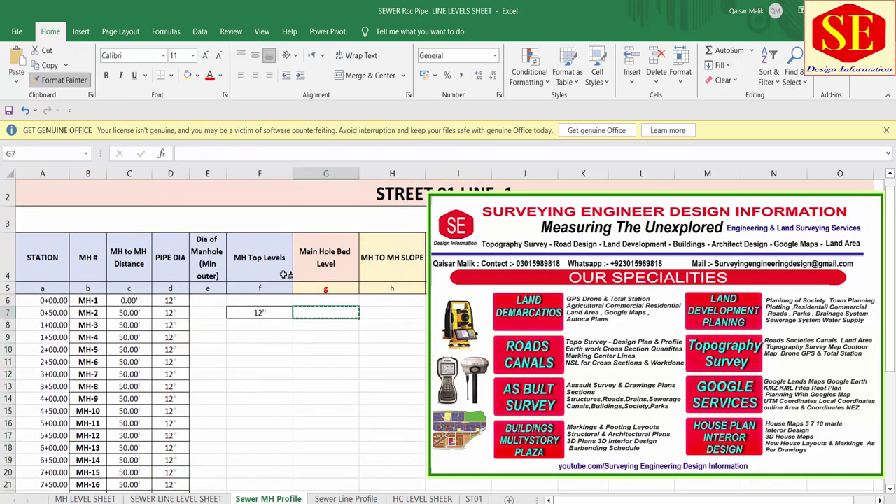
{"action": "left_click", "coordinate": [272, 315]}
{"action": "key", "text": "Delete"}
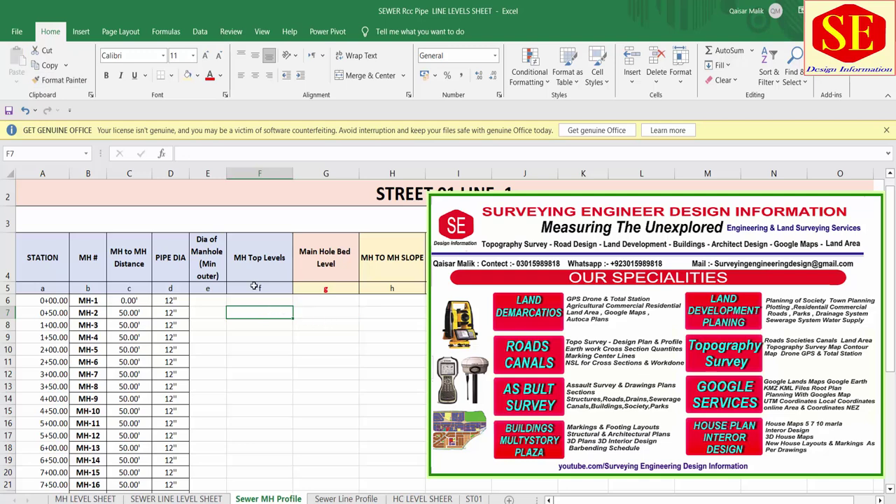
Link E6 to 'MH LEVEL SHEET'!I5 and fill the manhole diameter formula down column E
{"action": "left_click", "coordinate": [207, 299]}
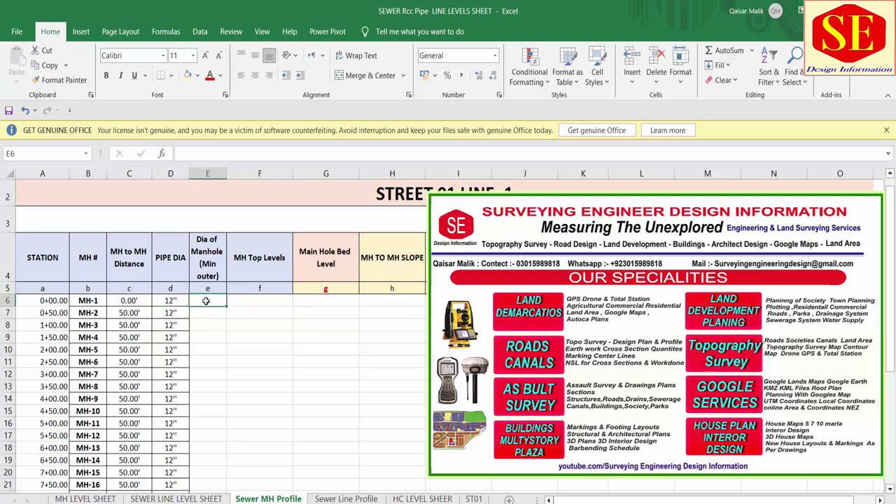
{"action": "type", "text": "="}
{"action": "left_click", "coordinate": [80, 498]}
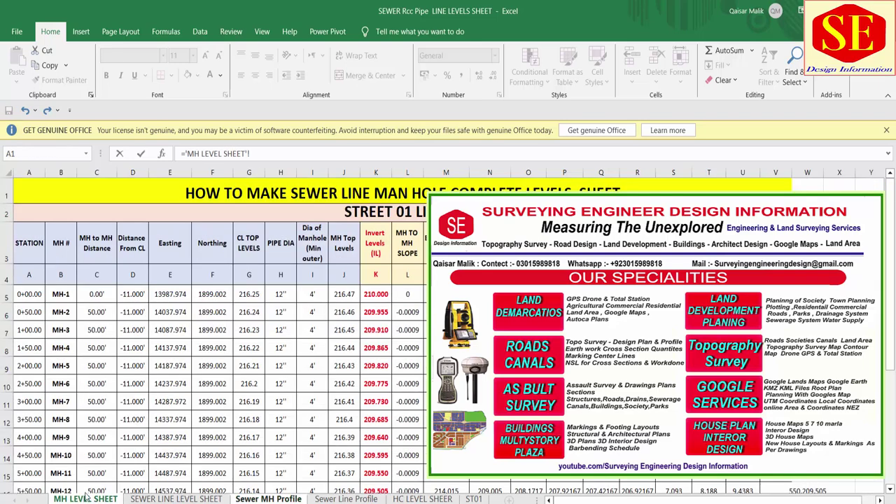
{"action": "left_click", "coordinate": [310, 296]}
{"action": "key", "text": "Return"}
{"action": "left_click", "coordinate": [212, 300]}
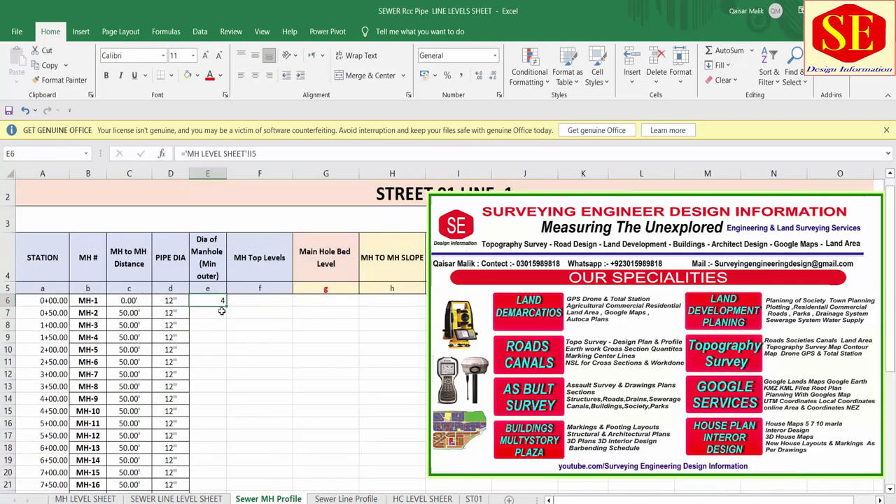
{"action": "double_click", "coordinate": [227, 307]}
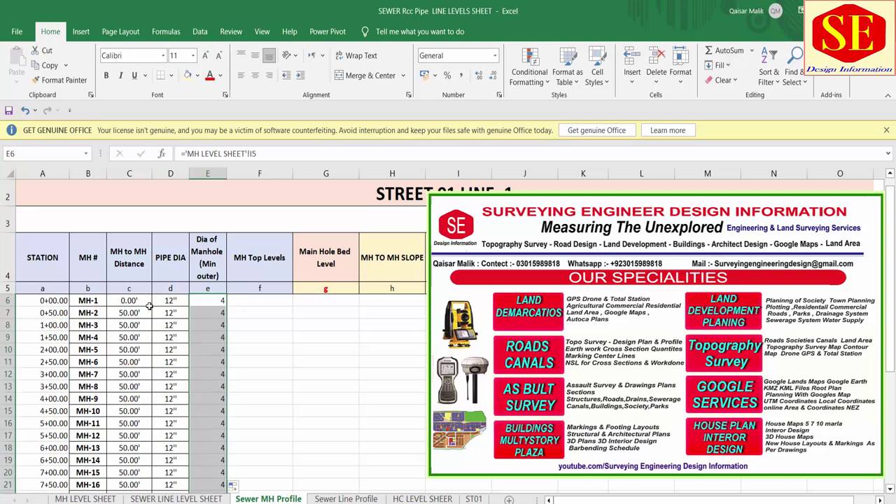
Format Painter C7's feet format onto column E so every manhole shows 4.00'
{"action": "left_click", "coordinate": [137, 317]}
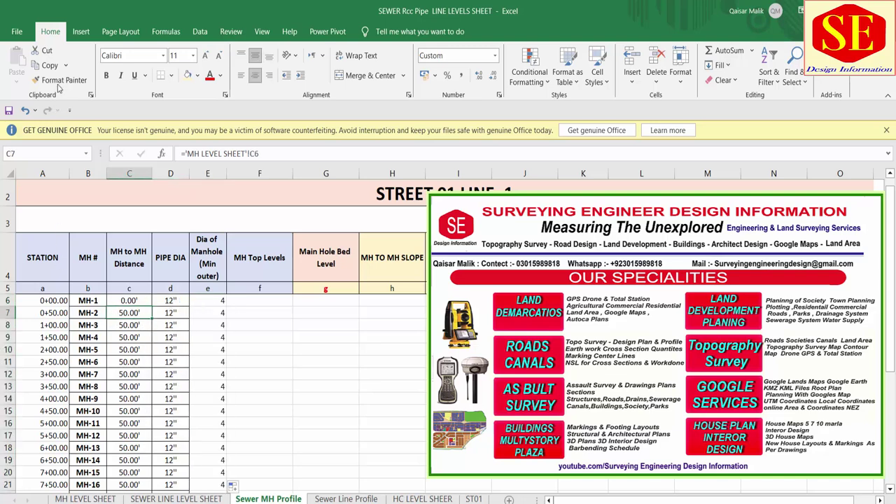
{"action": "left_click", "coordinate": [58, 83]}
{"action": "mouse_move", "coordinate": [213, 301]}
{"action": "left_mouse_down"}
{"action": "mouse_move", "coordinate": [214, 490]}
{"action": "mouse_move", "coordinate": [207, 469]}
{"action": "left_mouse_up"}
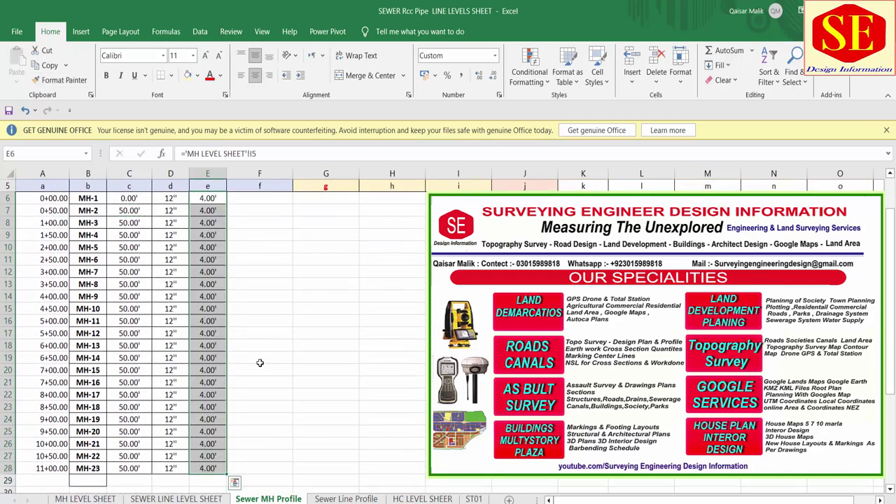
{"action": "scroll", "coordinate": [285, 330], "scroll_direction": "up", "scroll_amount": 2}
{"action": "left_click", "coordinate": [258, 293]}
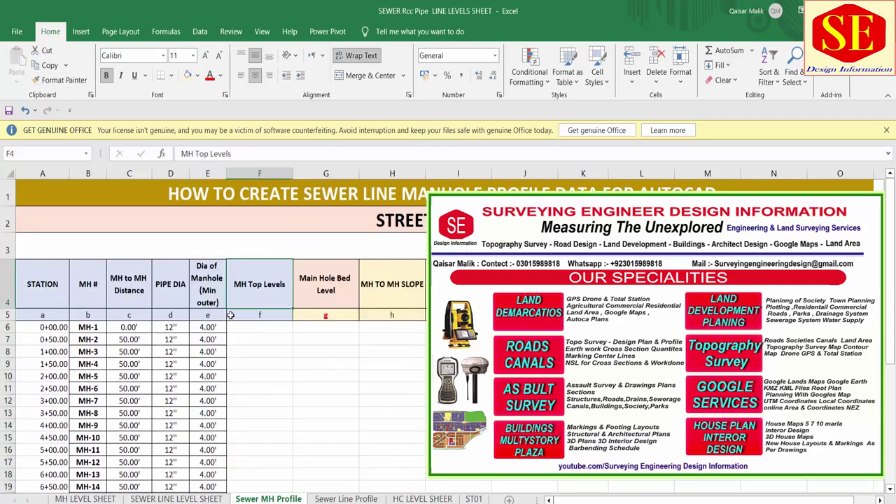
Link F6 to 'MH LEVEL SHEET'!J5 and fill down to F28, giving 216.47 to 216.25
{"action": "left_click", "coordinate": [270, 335]}
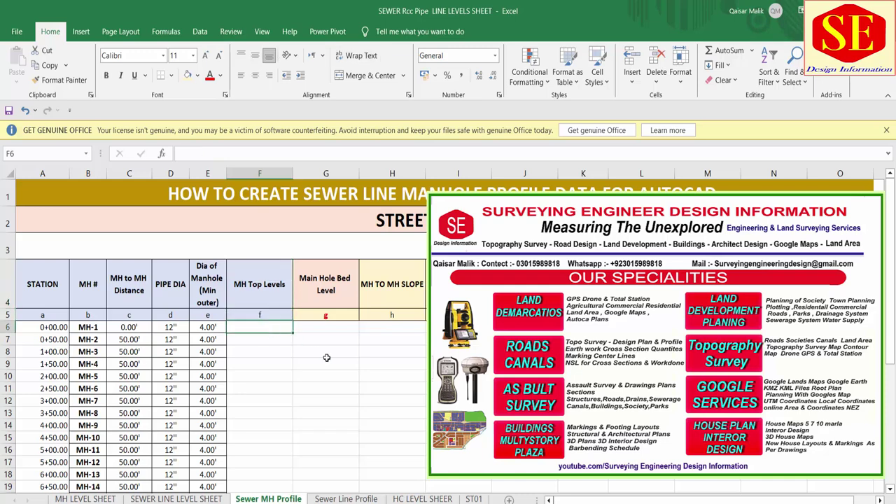
{"action": "type", "text": "="}
{"action": "left_click", "coordinate": [84, 499]}
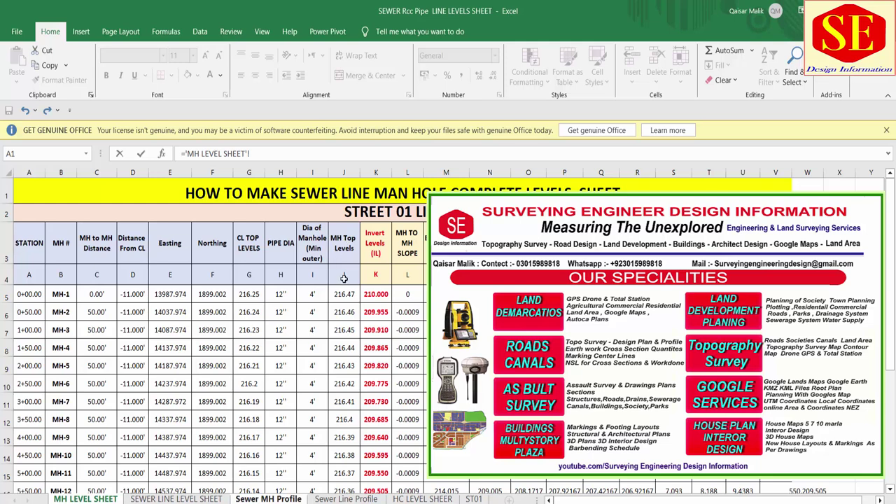
{"action": "left_click", "coordinate": [344, 295]}
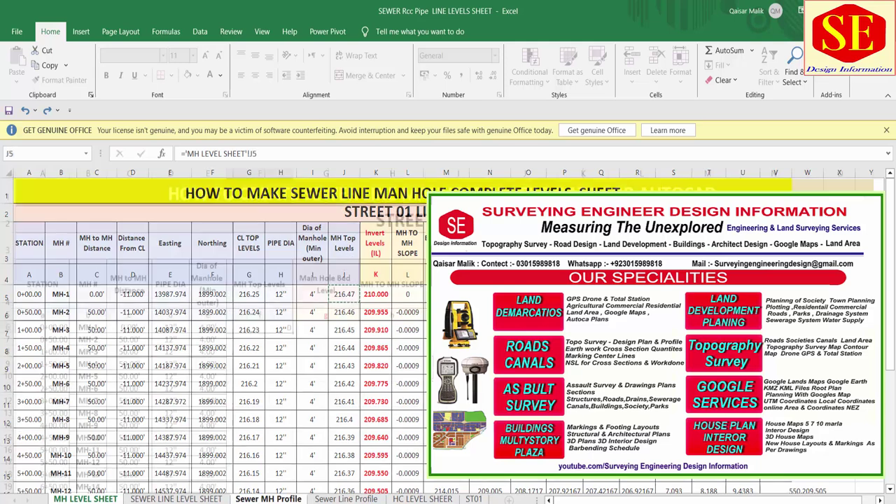
{"action": "key", "text": "Return"}
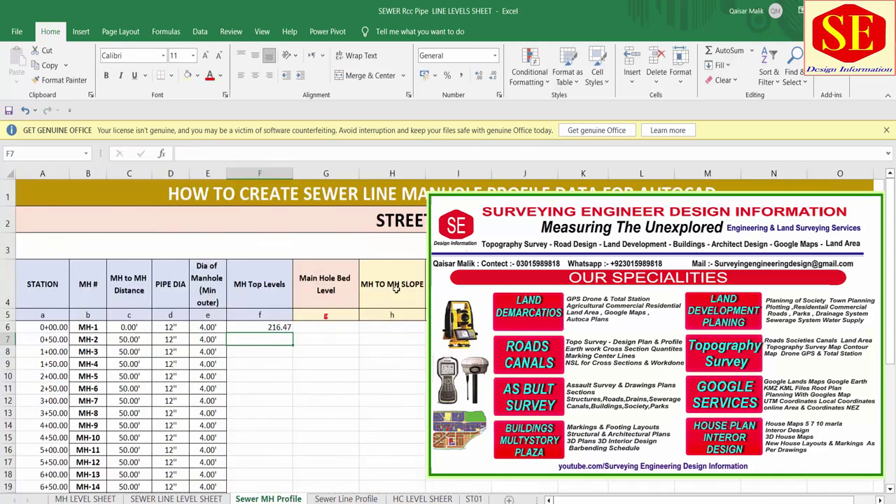
{"action": "left_click", "coordinate": [284, 327]}
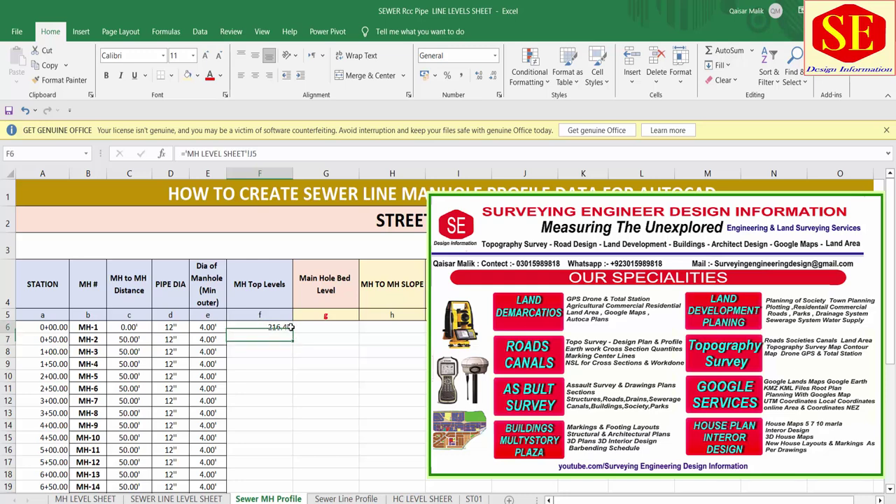
{"action": "double_click", "coordinate": [293, 334]}
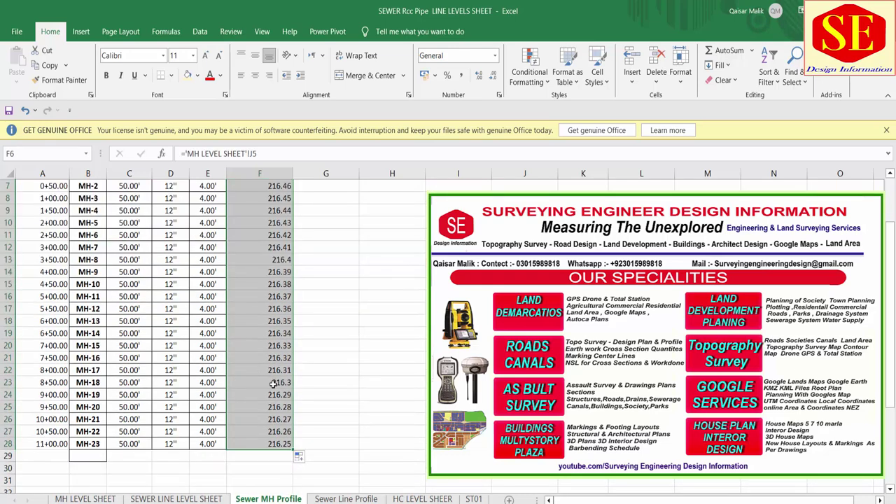
{"action": "scroll", "coordinate": [273, 384], "scroll_direction": "down", "scroll_amount": 2}
{"action": "scroll", "coordinate": [274, 384], "scroll_direction": "up", "scroll_amount": 2}
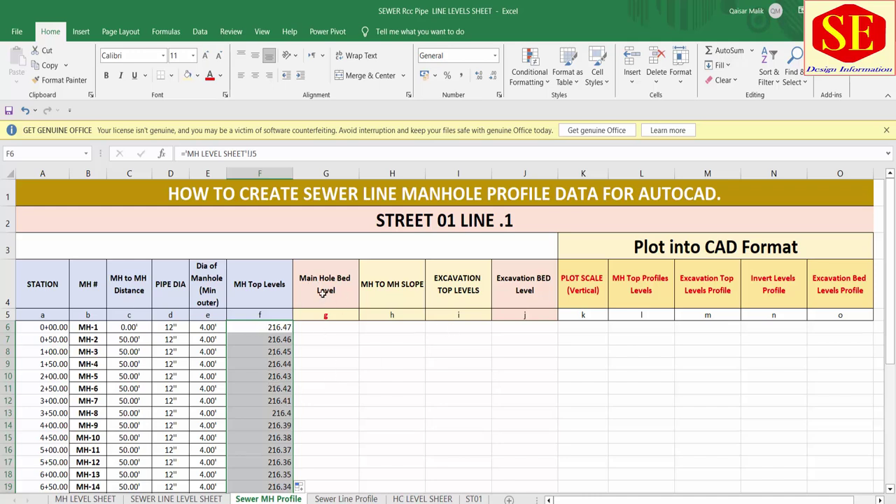
Link G6 to 'MH LEVEL SHEET'!N5 and fill the bed levels down from 209.5 to 208.915
{"action": "left_click", "coordinate": [325, 327]}
{"action": "type", "text": "="}
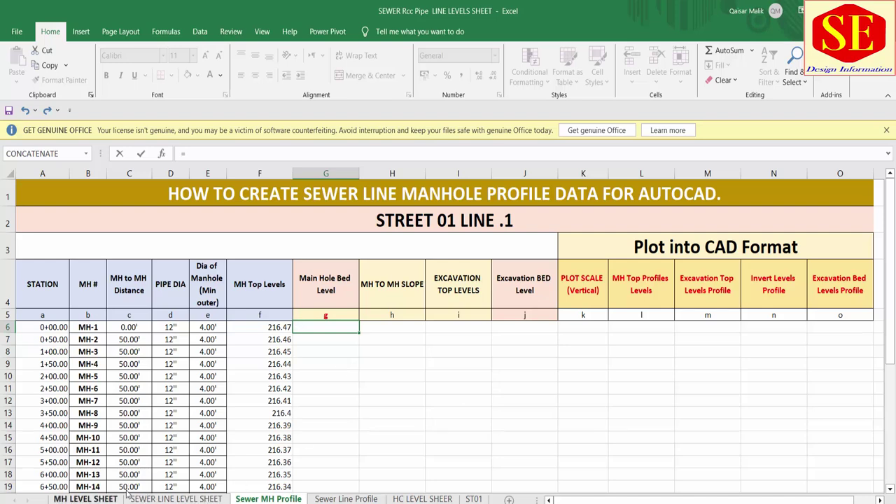
{"action": "left_click", "coordinate": [88, 499]}
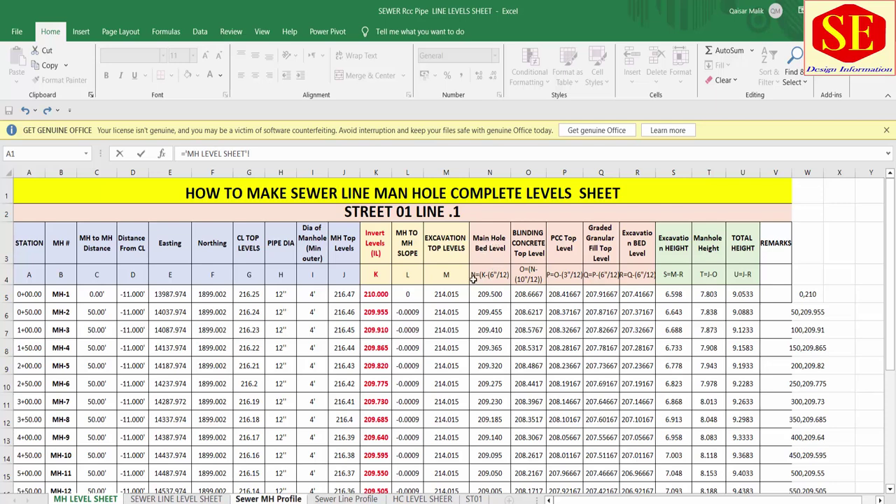
{"action": "left_click", "coordinate": [484, 295]}
{"action": "key", "text": "Return"}
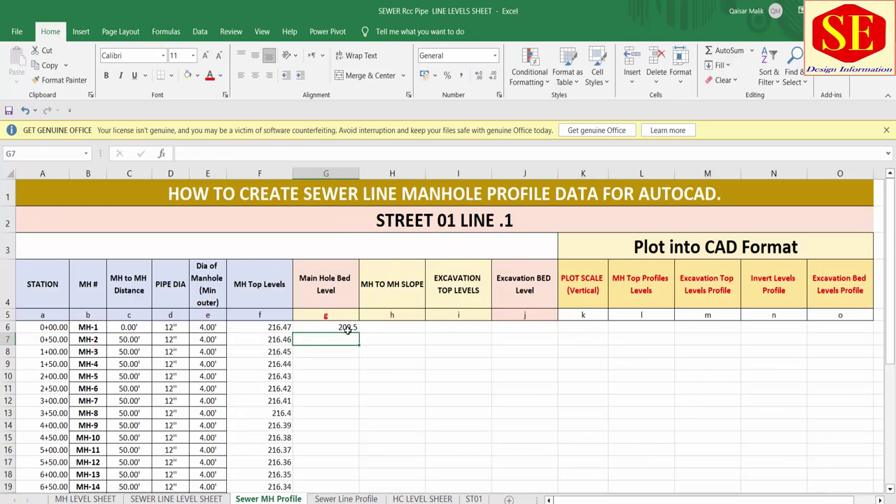
{"action": "left_click", "coordinate": [348, 327]}
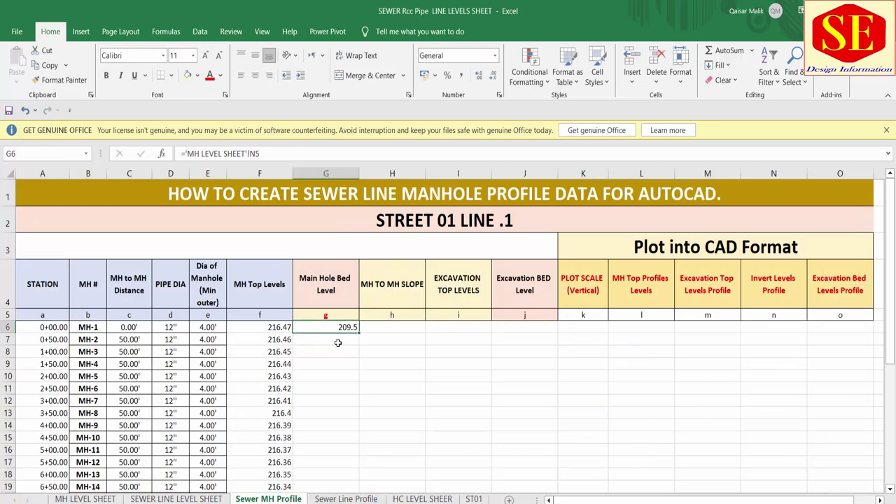
{"action": "double_click", "coordinate": [358, 333]}
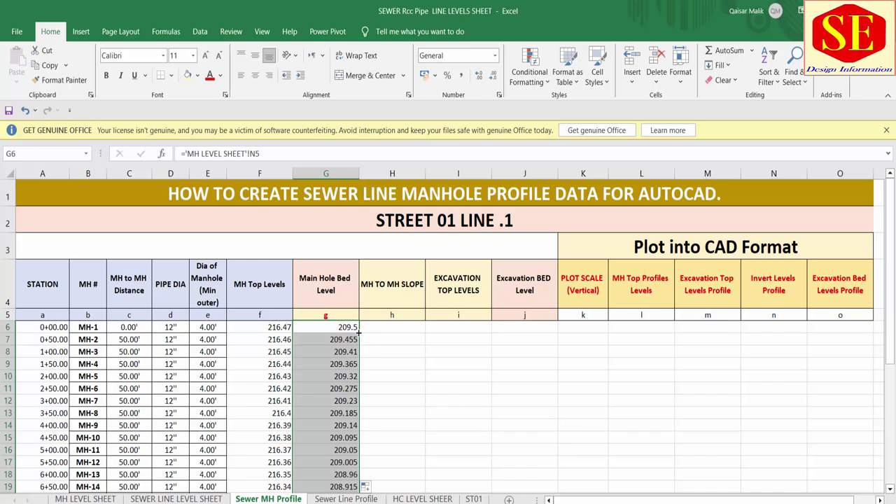
{"action": "left_click", "coordinate": [384, 292]}
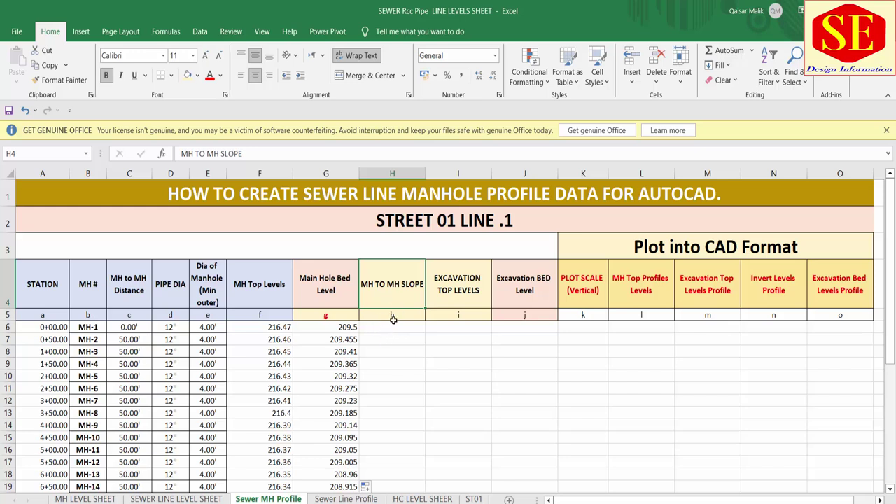
Link H6 to 'MH LEVEL SHEET'!L5 and fill the slopes down column H: 0, then -0.0009
{"action": "left_click", "coordinate": [386, 329]}
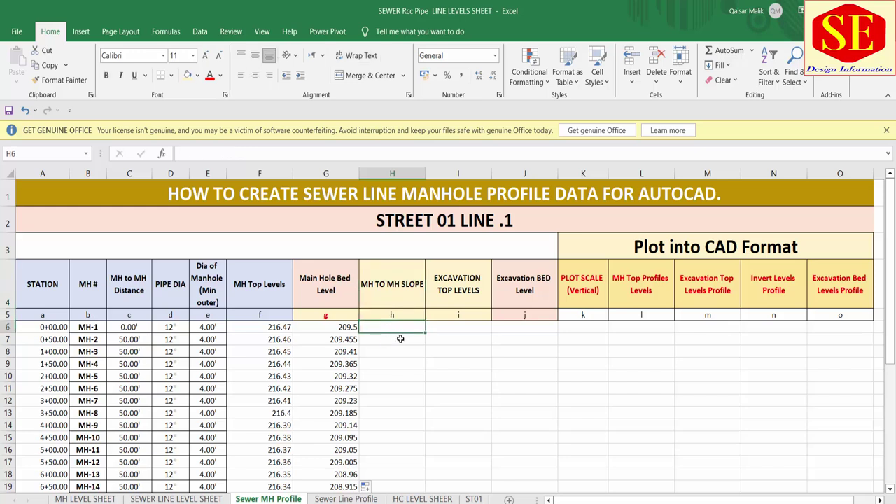
{"action": "type", "text": "="}
{"action": "left_click", "coordinate": [85, 498]}
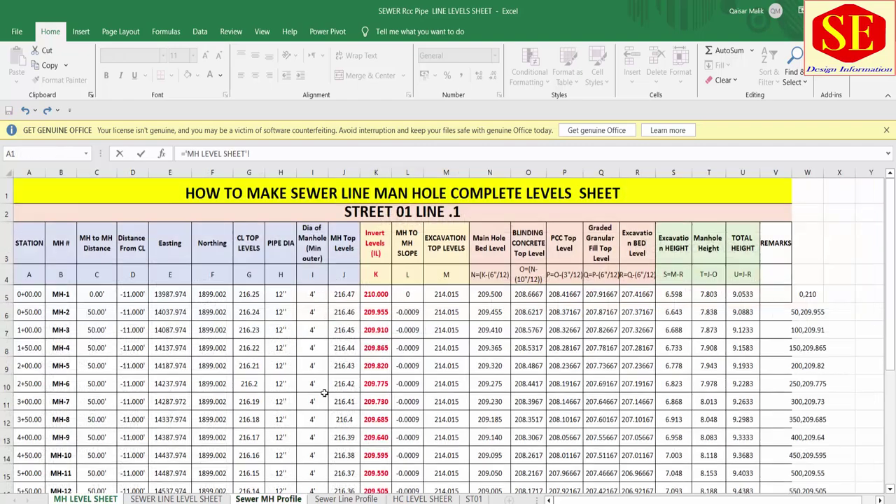
{"action": "left_click", "coordinate": [407, 293]}
{"action": "key", "text": "Return"}
{"action": "left_click", "coordinate": [420, 328]}
{"action": "double_click", "coordinate": [425, 335]}
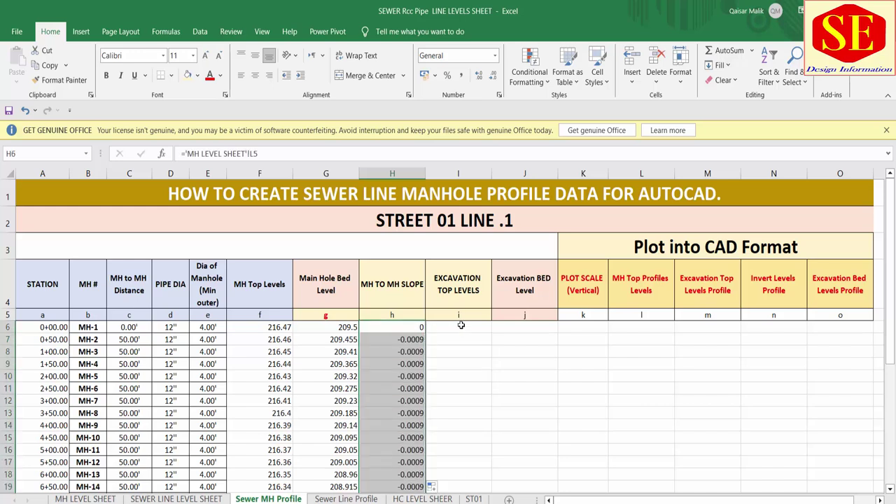
{"action": "left_click", "coordinate": [461, 330]}
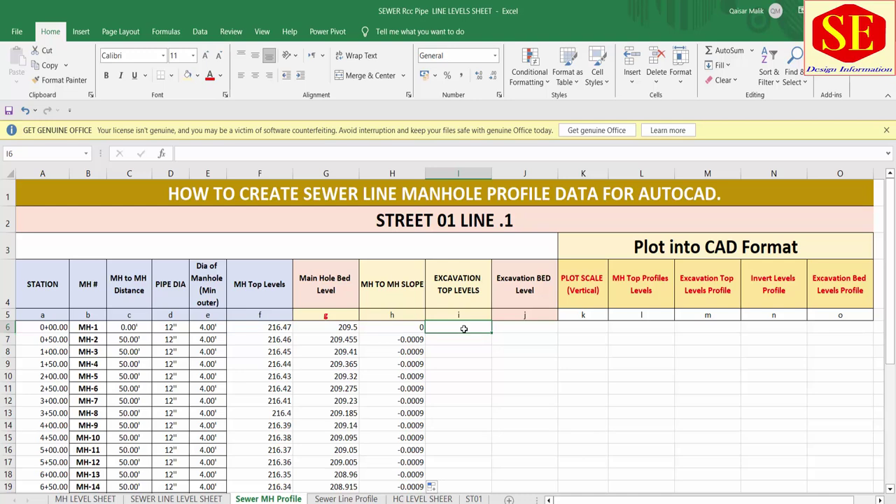
Link I6 to 'MH LEVEL SHEET'!M5 and fill down so every manhole reads 214.015
{"action": "type", "text": "="}
{"action": "left_click", "coordinate": [85, 499]}
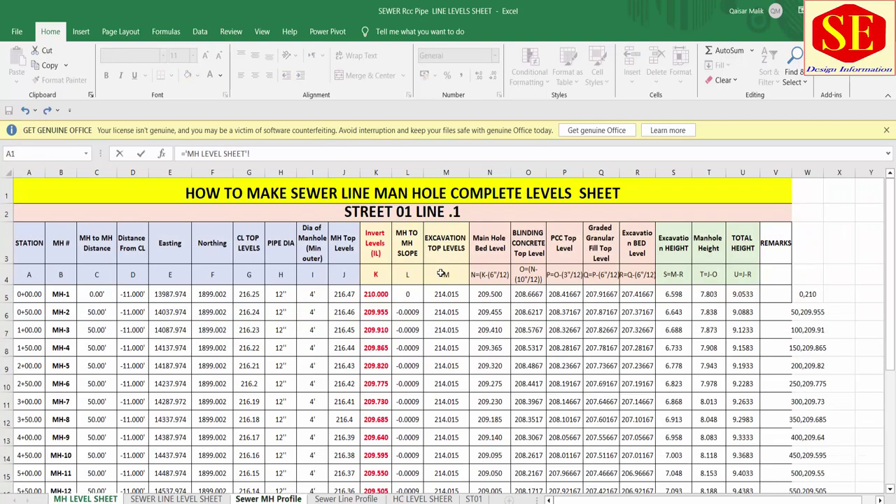
{"action": "left_click", "coordinate": [442, 298]}
{"action": "key", "text": "Return"}
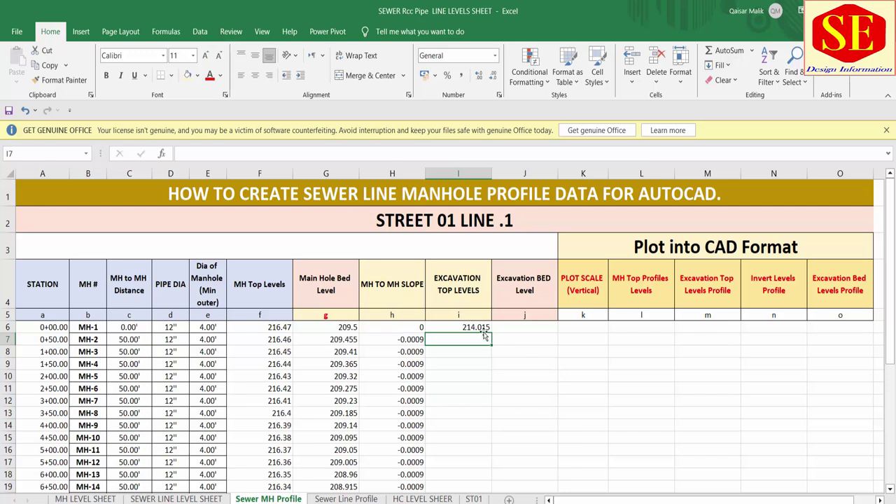
{"action": "left_click", "coordinate": [483, 331]}
{"action": "double_click", "coordinate": [491, 334]}
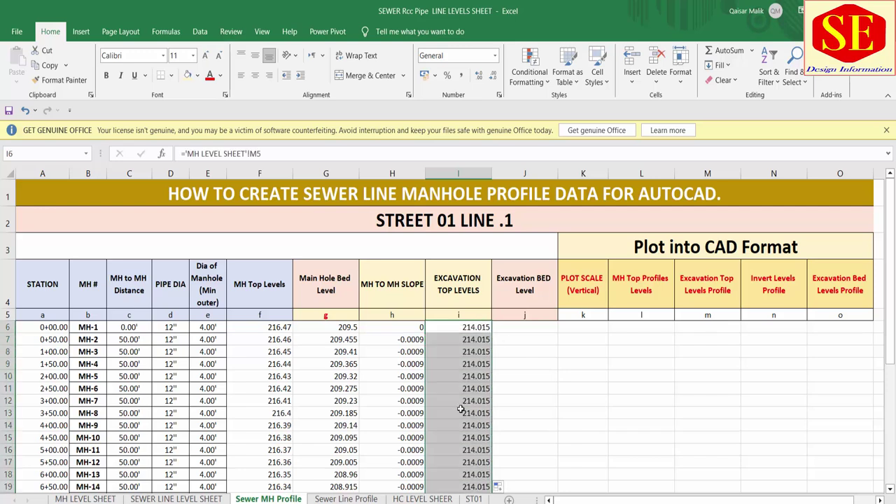
{"action": "left_click", "coordinate": [82, 498]}
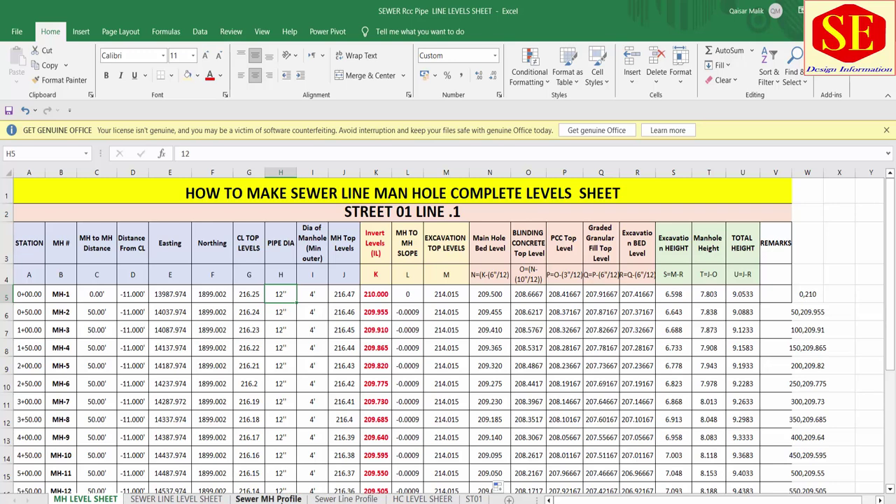
{"action": "left_click", "coordinate": [269, 498]}
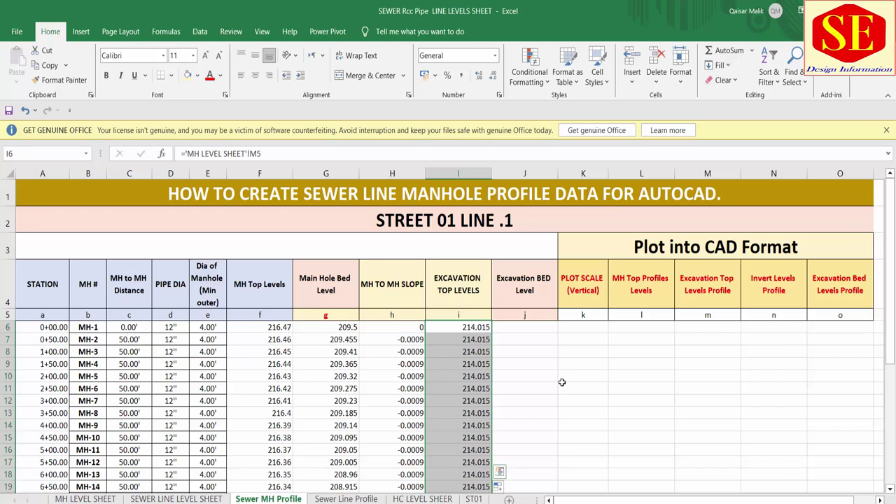
Link J6 to 'MH LEVEL SHEET'!R5 and fill down, giving 207.4166667 falling to 206.8316667
{"action": "left_click", "coordinate": [514, 326]}
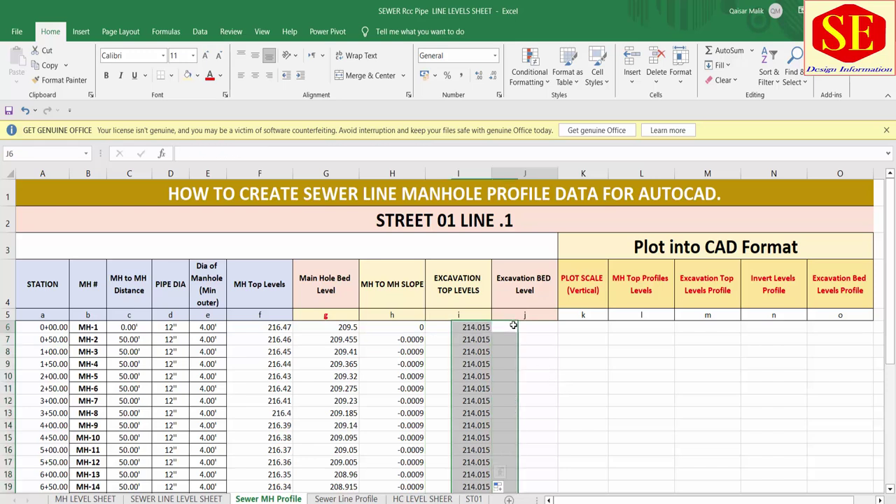
{"action": "type", "text": "="}
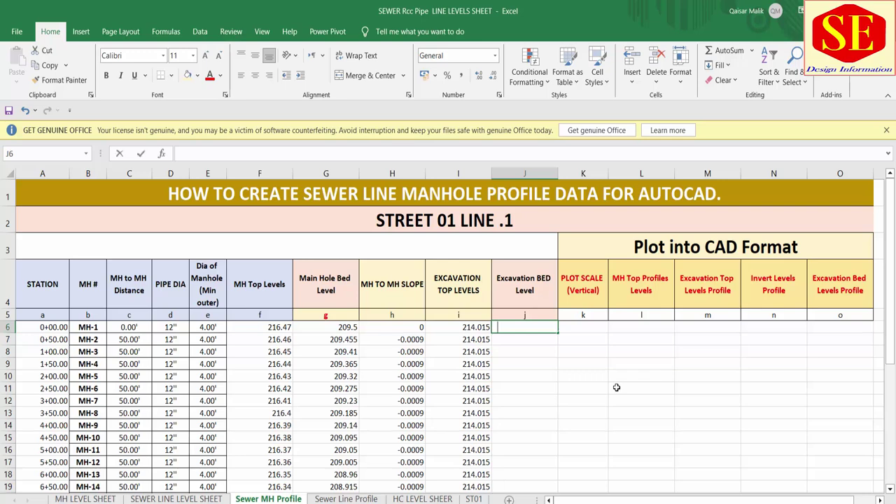
{"action": "left_click", "coordinate": [85, 498]}
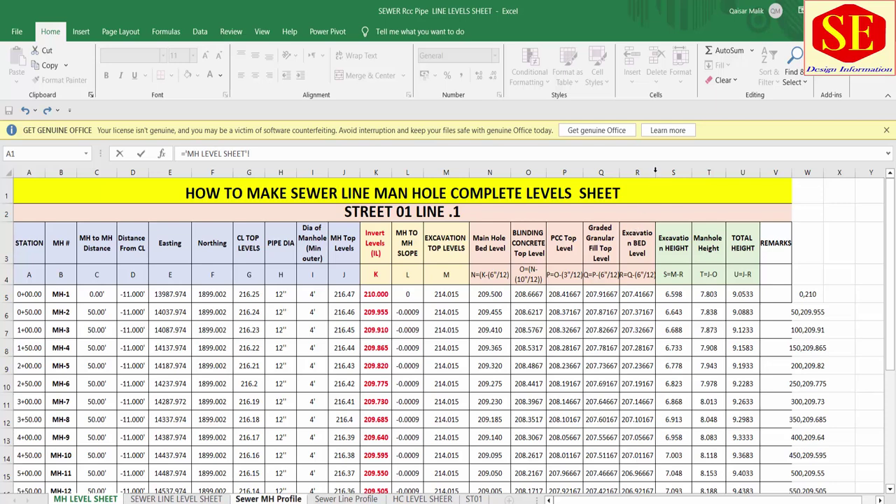
{"action": "left_click", "coordinate": [641, 295]}
{"action": "key", "text": "Return"}
{"action": "left_click", "coordinate": [551, 326]}
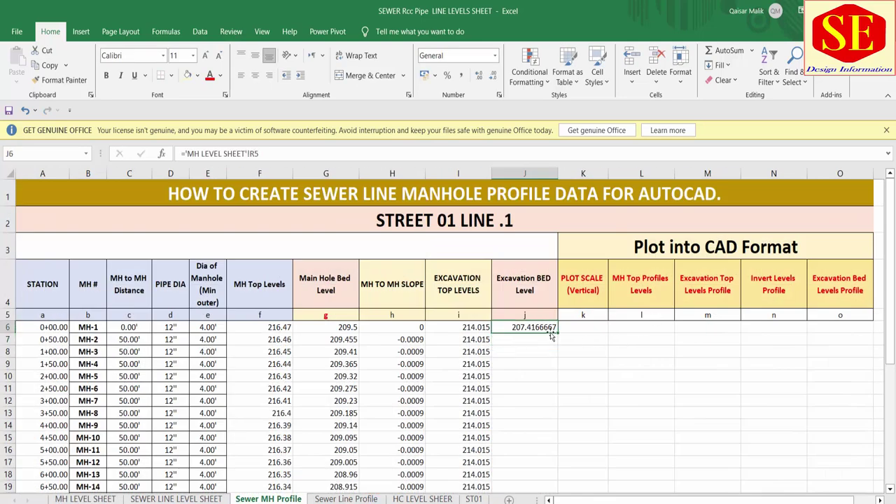
{"action": "double_click", "coordinate": [557, 333]}
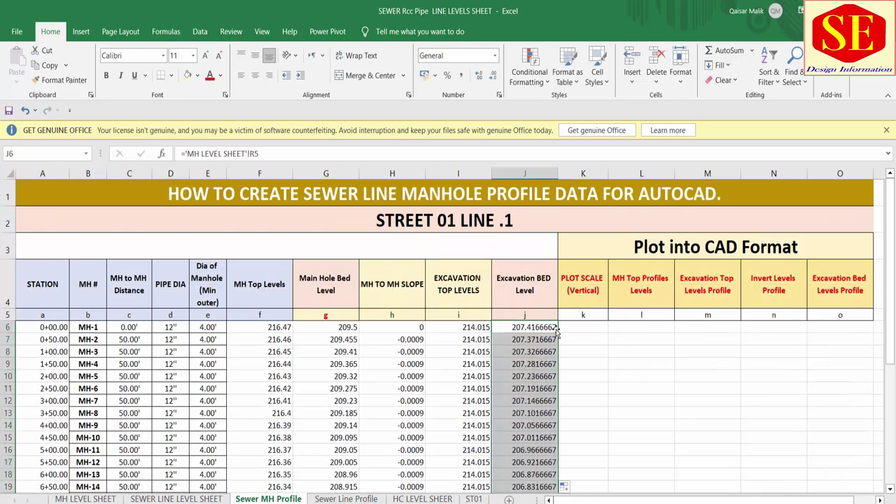
{"action": "scroll", "coordinate": [141, 287], "scroll_direction": "down", "scroll_amount": 1}
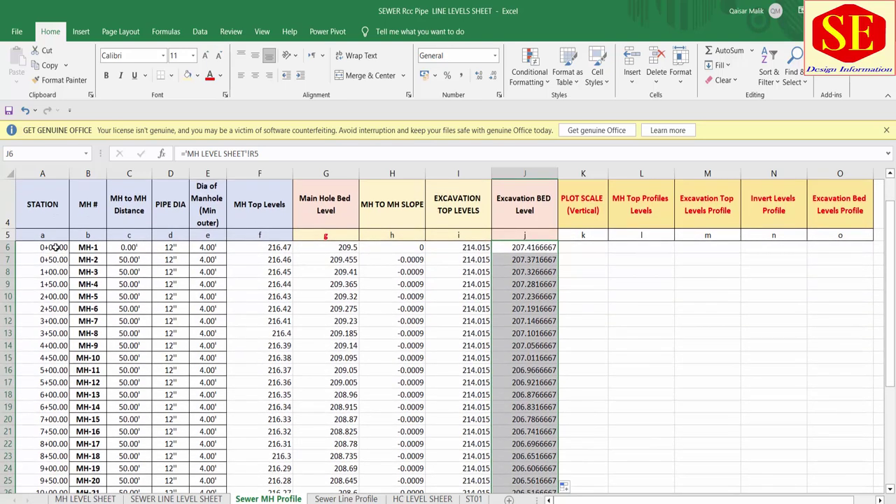
{"action": "scroll", "coordinate": [56, 247], "scroll_direction": "down", "scroll_amount": 1}
{"action": "left_click", "coordinate": [584, 333]}
{"action": "scroll", "coordinate": [259, 302], "scroll_direction": "up", "scroll_amount": 2}
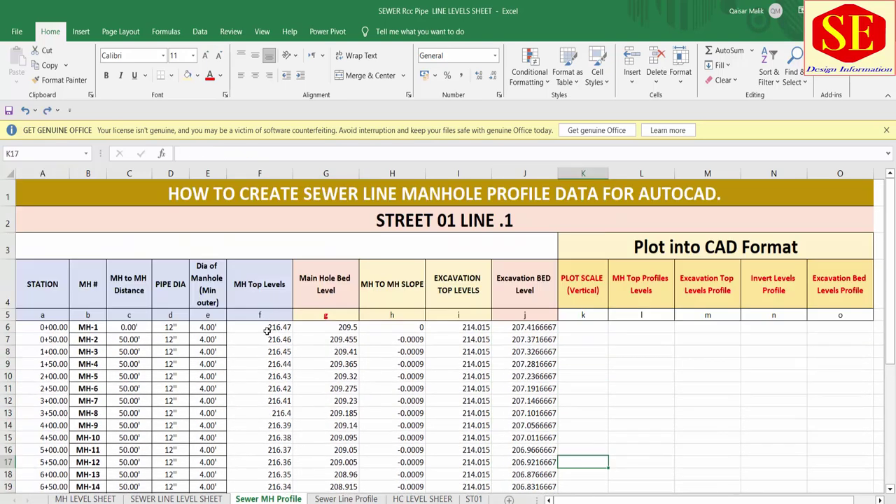
Format the level values in F6:J28 as numbers with three decimals, centred horizontally and vertically
{"action": "mouse_move", "coordinate": [266, 331]}
{"action": "left_mouse_down"}
{"action": "mouse_move", "coordinate": [525, 484]}
{"action": "mouse_move", "coordinate": [532, 469]}
{"action": "left_mouse_up"}
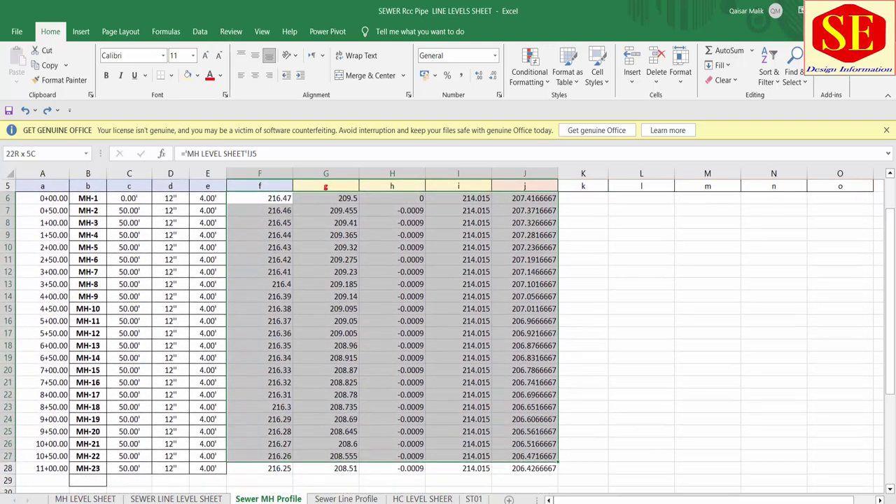
{"action": "left_click", "coordinate": [480, 75]}
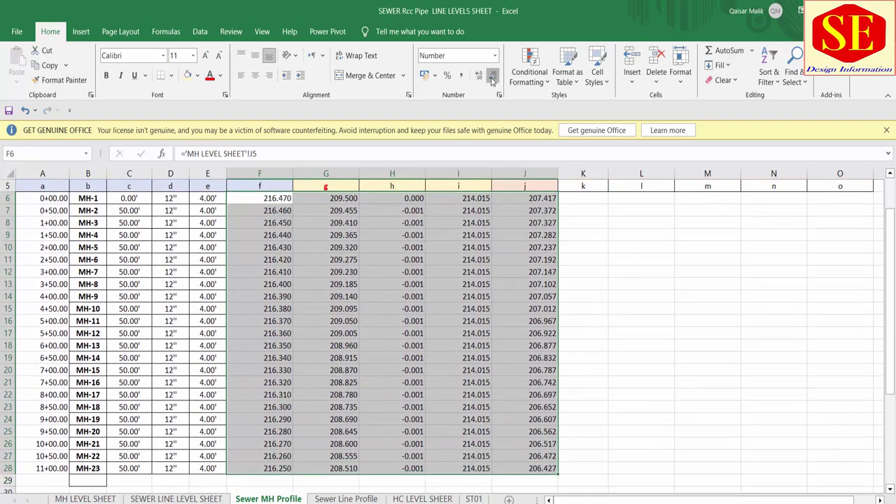
{"action": "left_click", "coordinate": [493, 77]}
{"action": "left_click", "coordinate": [478, 76]}
{"action": "left_click", "coordinate": [255, 75]}
{"action": "left_click", "coordinate": [255, 56]}
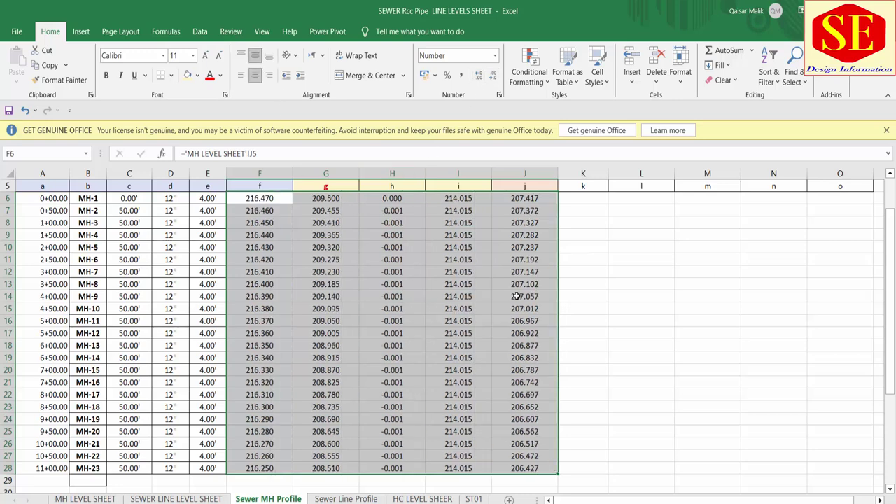
{"action": "scroll", "coordinate": [528, 374], "scroll_direction": "up", "scroll_amount": 1}
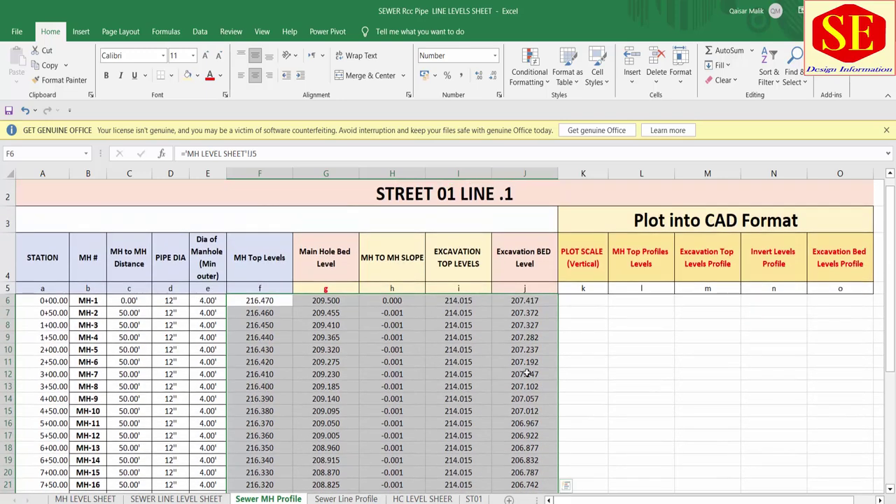
Add inside borders to the data table A6:O28 through Format Cells
{"action": "left_click", "coordinate": [608, 345]}
{"action": "mouse_move", "coordinate": [50, 301]}
{"action": "left_mouse_down"}
{"action": "mouse_move", "coordinate": [833, 356]}
{"action": "mouse_move", "coordinate": [783, 462]}
{"action": "left_mouse_up"}
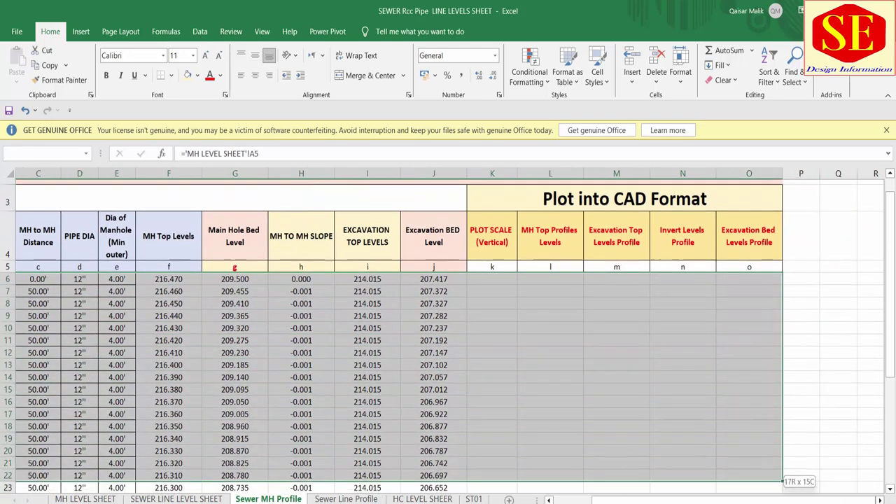
{"action": "left_click_drag", "start_coordinate": [783, 462], "coordinate": [783, 468]}
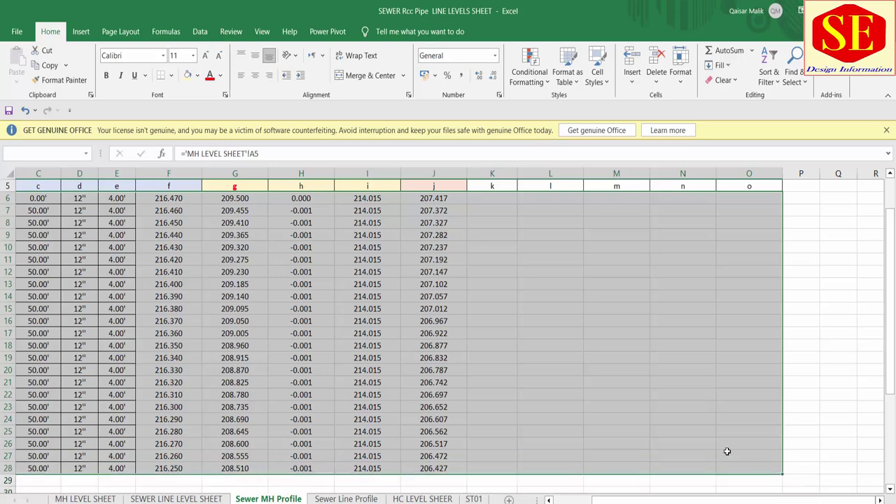
{"action": "right_click", "coordinate": [634, 413]}
{"action": "left_click", "coordinate": [665, 343]}
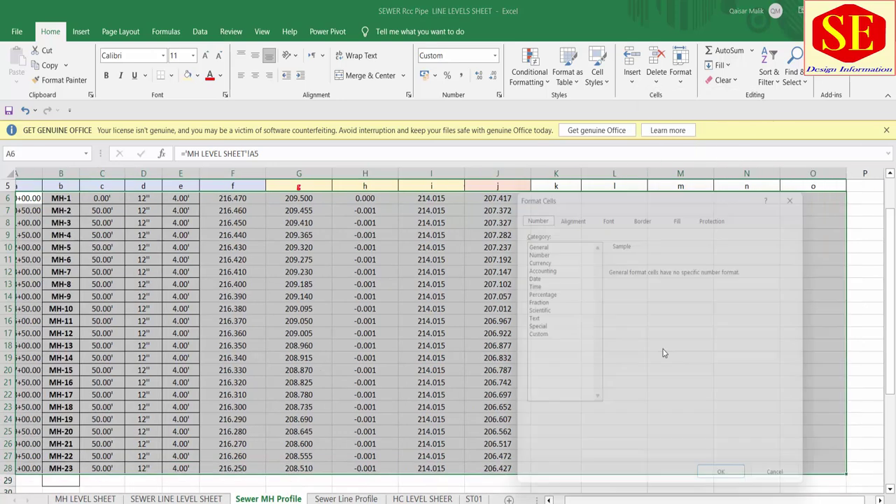
{"action": "left_click", "coordinate": [645, 213]}
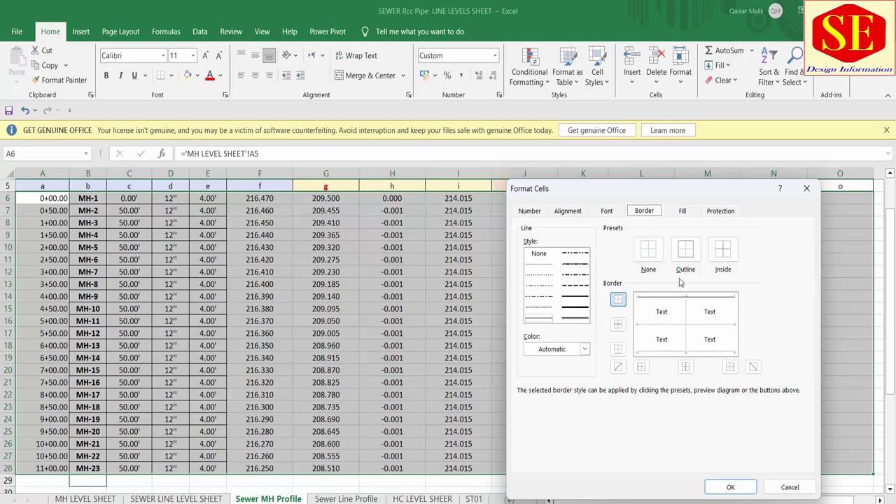
{"action": "left_click", "coordinate": [724, 272]}
{"action": "left_click", "coordinate": [730, 487]}
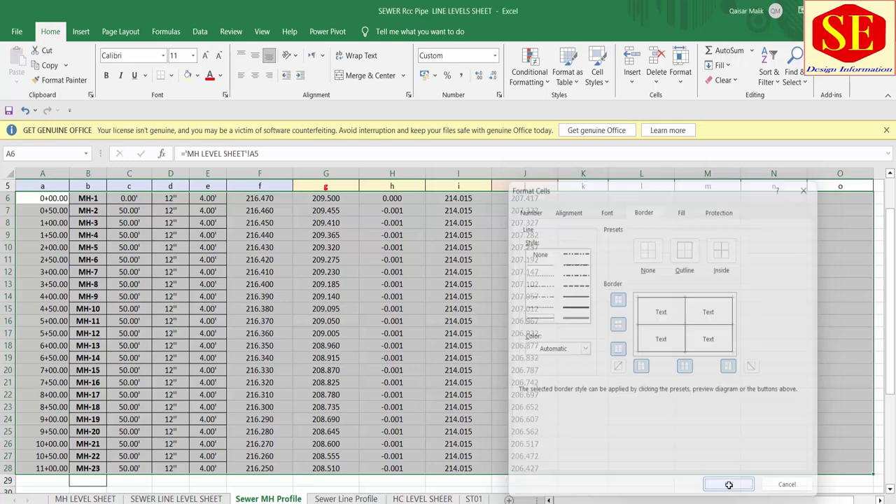
{"action": "left_click", "coordinate": [581, 309]}
{"action": "scroll", "coordinate": [711, 317], "scroll_direction": "up", "scroll_amount": 2}
{"action": "scroll", "coordinate": [711, 317], "scroll_direction": "right", "scroll_amount": 1}
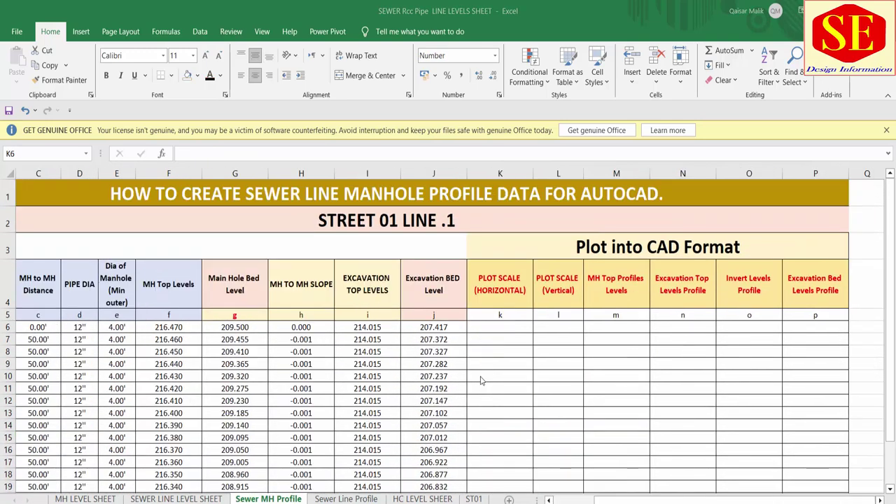
{"action": "left_click", "coordinate": [500, 327]}
{"action": "mouse_move", "coordinate": [539, 250]}
{"action": "left_mouse_down"}
{"action": "mouse_move", "coordinate": [849, 469]}
{"action": "mouse_move", "coordinate": [588, 474]}
{"action": "left_mouse_up"}
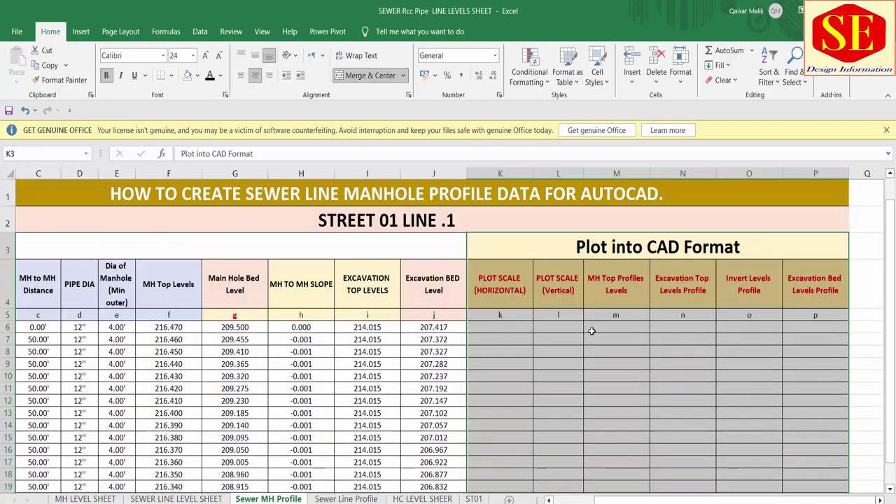
{"action": "scroll", "coordinate": [588, 474], "scroll_direction": "up", "scroll_amount": 2}
{"action": "left_click", "coordinate": [497, 278]}
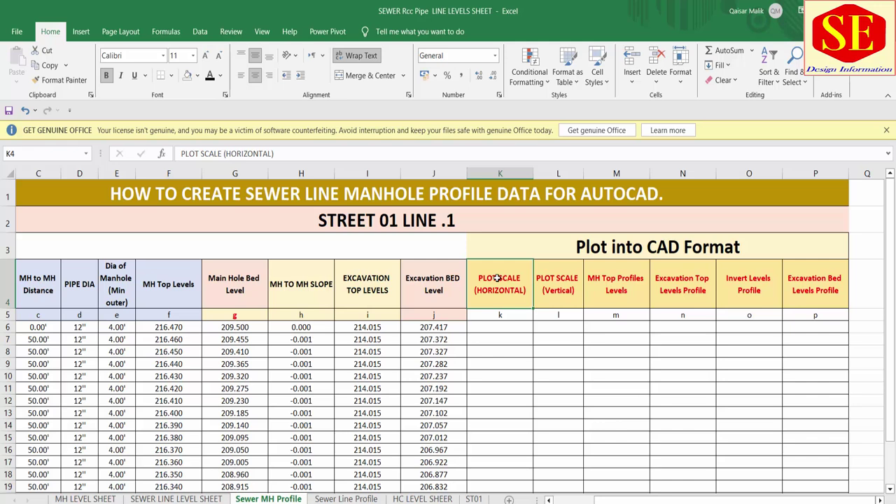
{"action": "left_click", "coordinate": [559, 278]}
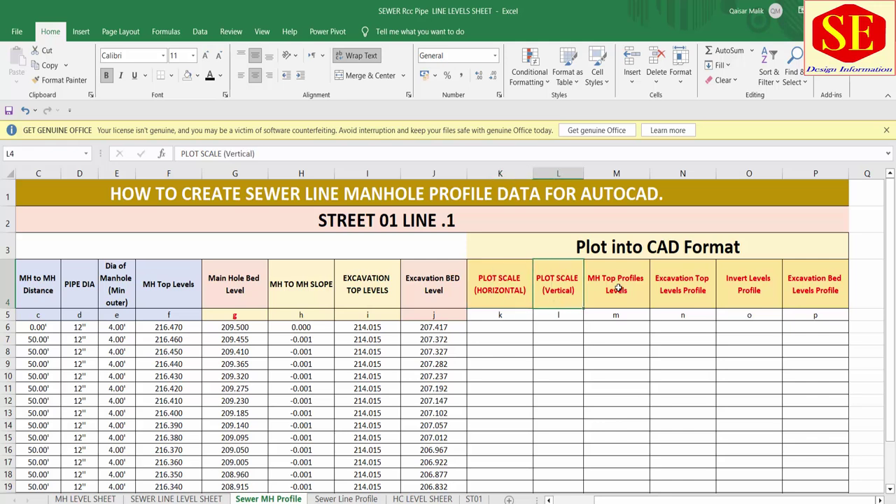
{"action": "left_click", "coordinate": [617, 287]}
{"action": "left_click", "coordinate": [620, 313]}
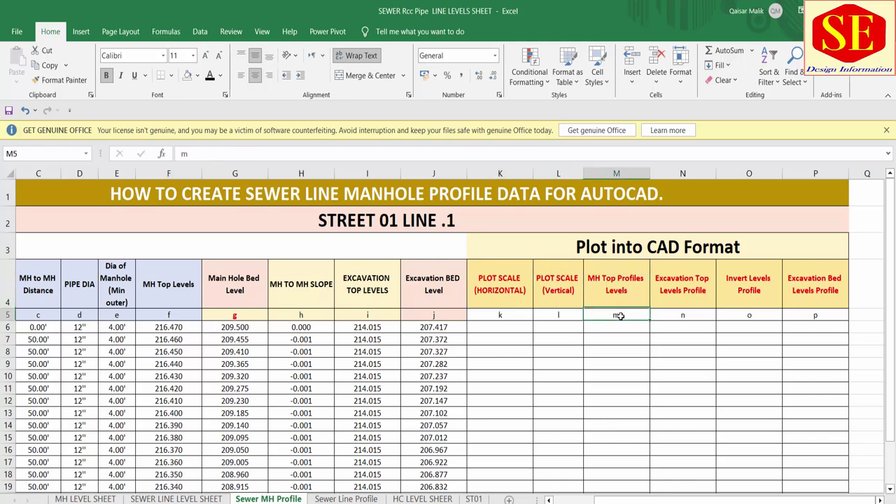
{"action": "left_click", "coordinate": [684, 295]}
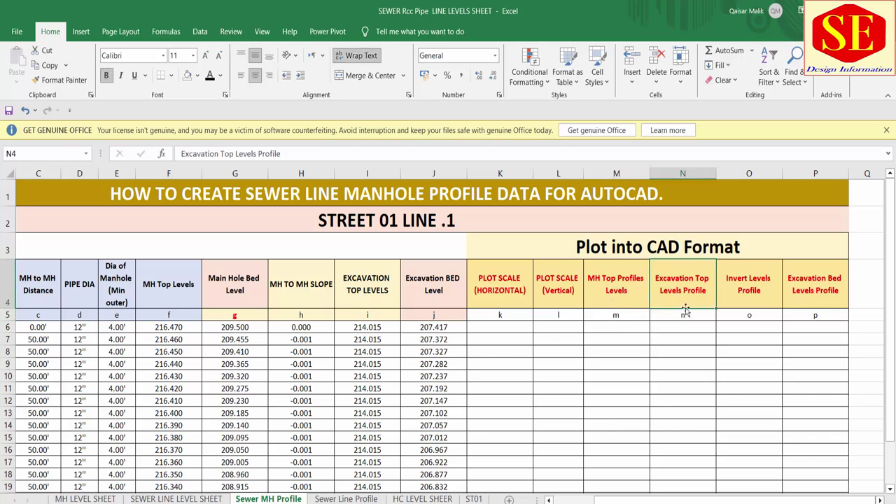
{"action": "left_click", "coordinate": [742, 276]}
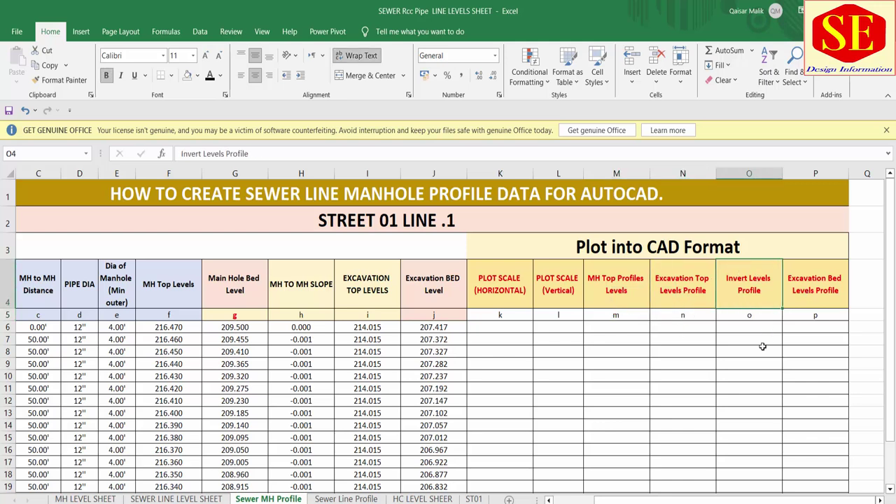
{"action": "left_click", "coordinate": [826, 288]}
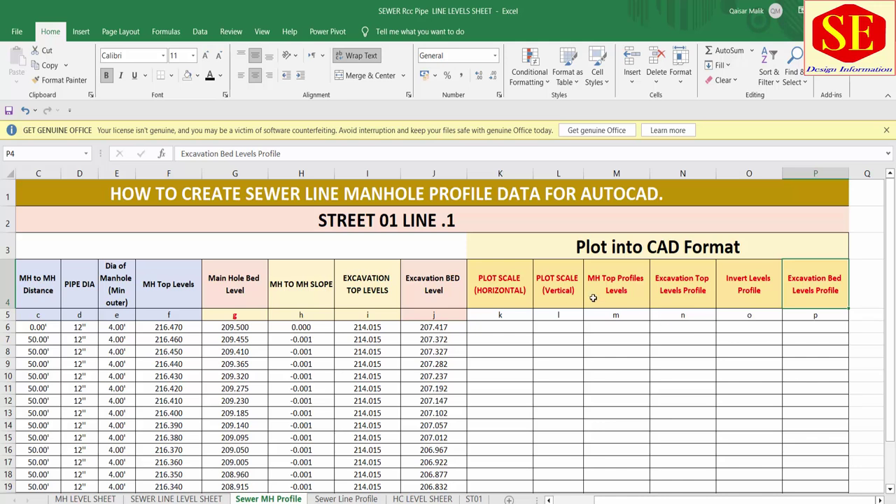
{"action": "left_click", "coordinate": [510, 301]}
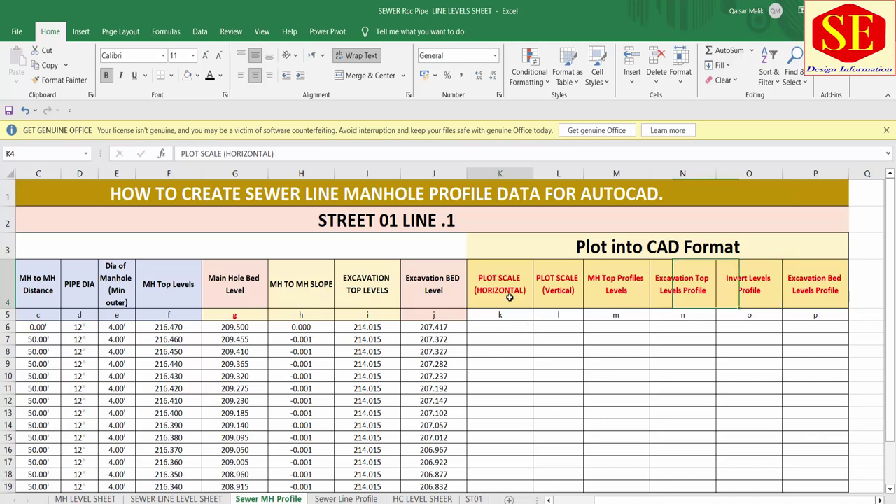
{"action": "left_click", "coordinate": [554, 295]}
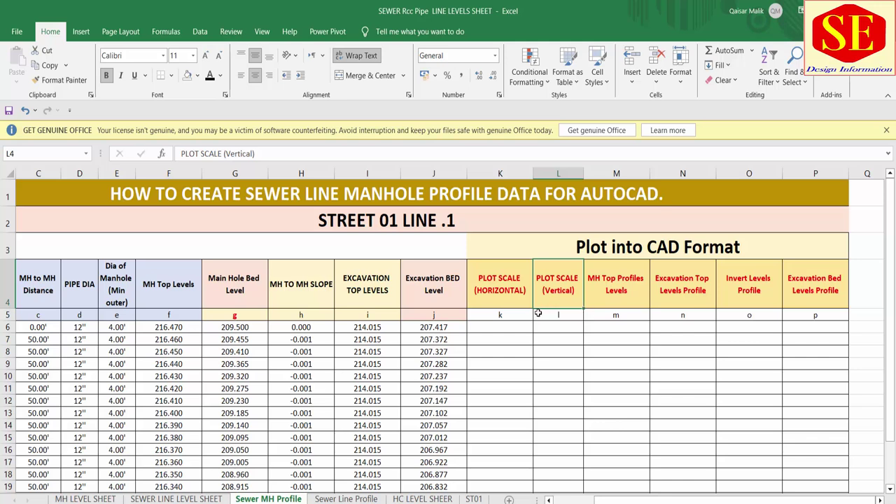
Enter 1 in K6 and fill the horizontal plot scale down column K
{"action": "left_click", "coordinate": [492, 329]}
{"action": "type", "text": "1"}
{"action": "key", "text": "Return"}
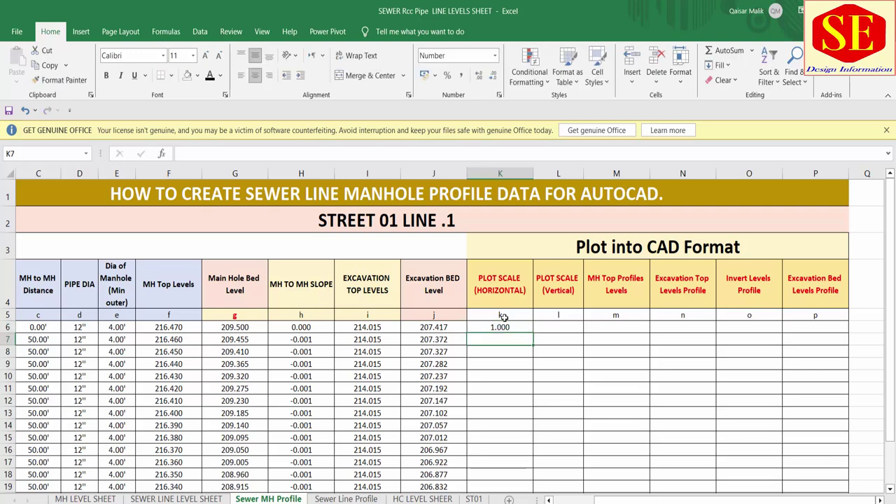
{"action": "left_click", "coordinate": [514, 327]}
{"action": "double_click", "coordinate": [532, 334]}
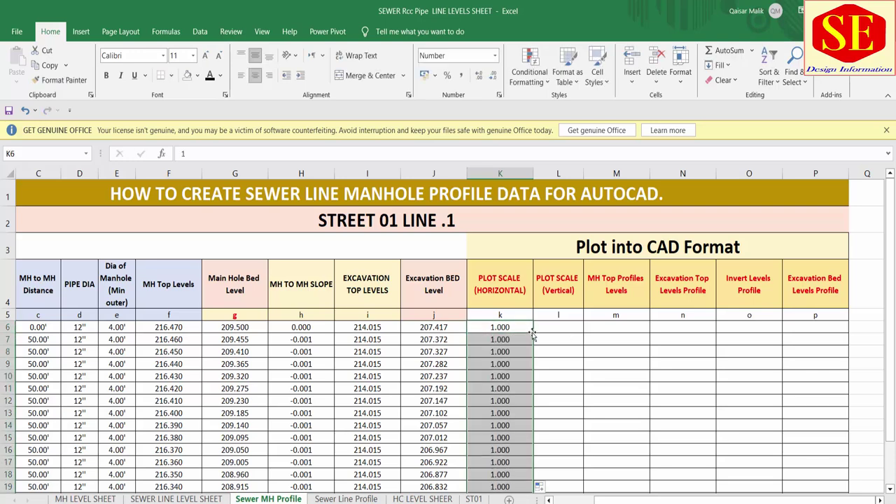
Enter 1 in L6 and fill the vertical plot scale down column L
{"action": "left_click", "coordinate": [540, 328]}
{"action": "type", "text": "1"}
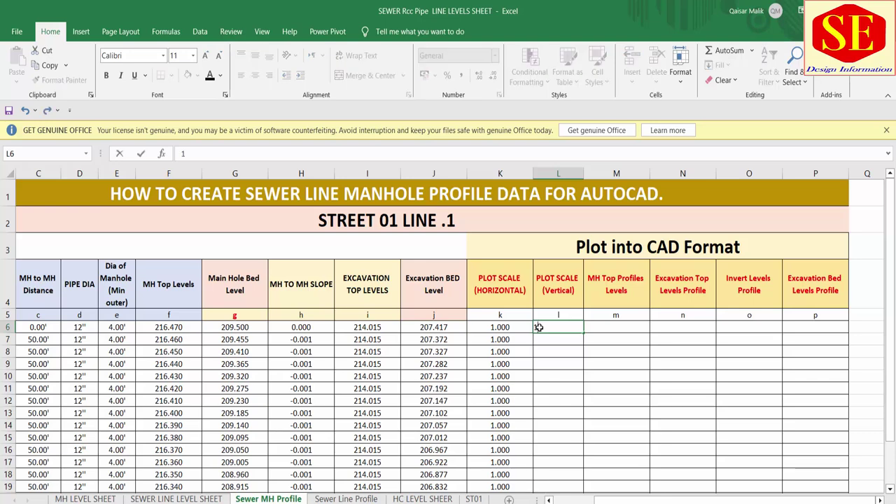
{"action": "key", "text": "Return"}
{"action": "left_click", "coordinate": [539, 327]}
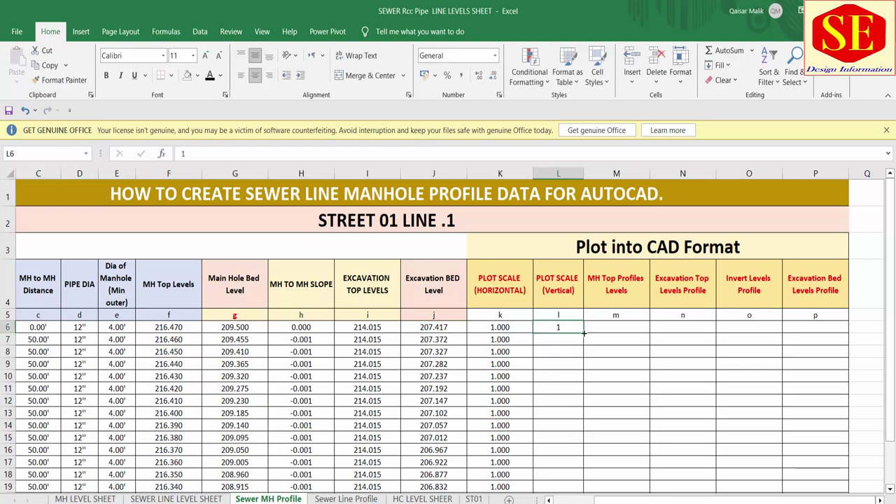
{"action": "double_click", "coordinate": [584, 333]}
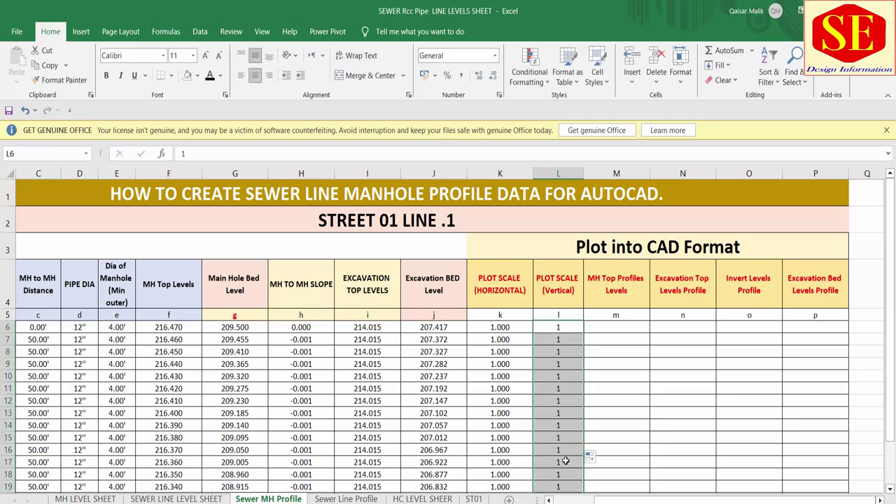
{"action": "scroll", "coordinate": [581, 441], "scroll_direction": "down", "scroll_amount": 3}
{"action": "scroll", "coordinate": [616, 350], "scroll_direction": "up", "scroll_amount": 3}
Review the MH Top Profiles Levels and Excavation Bed Levels Profile headings, then select M6
{"action": "left_click", "coordinate": [621, 295]}
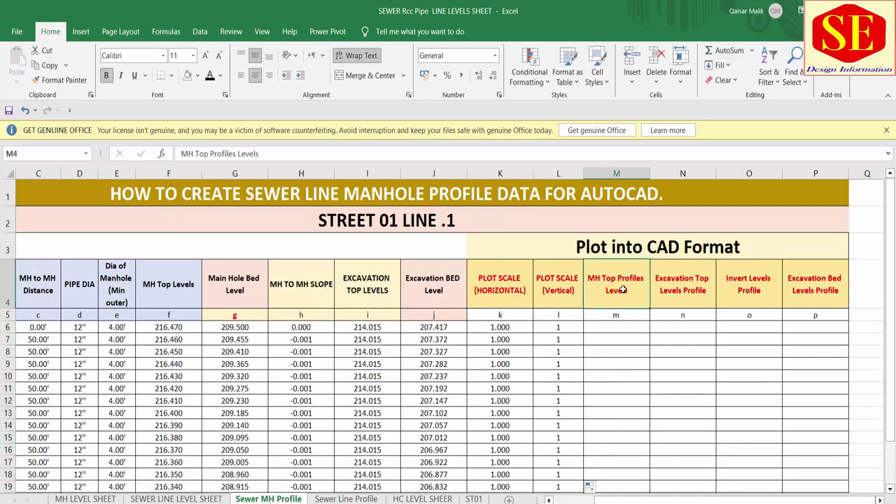
{"action": "left_click", "coordinate": [824, 276]}
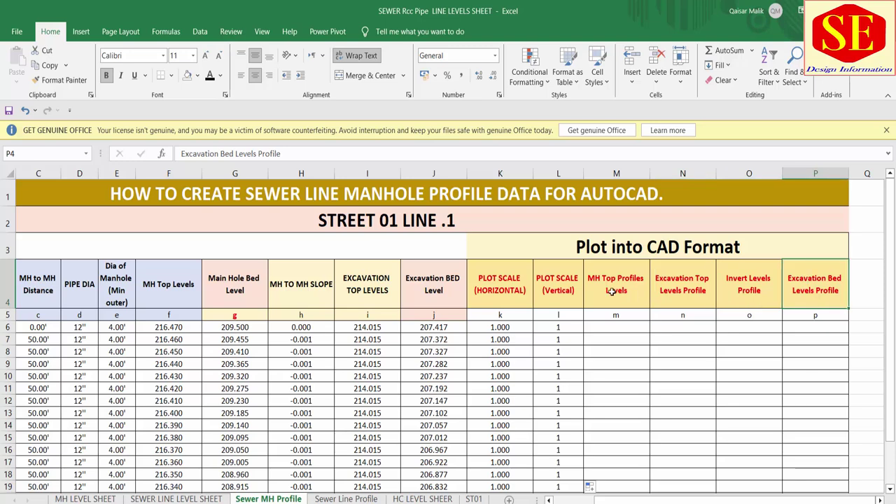
{"action": "left_click", "coordinate": [612, 291]}
{"action": "left_click", "coordinate": [610, 327]}
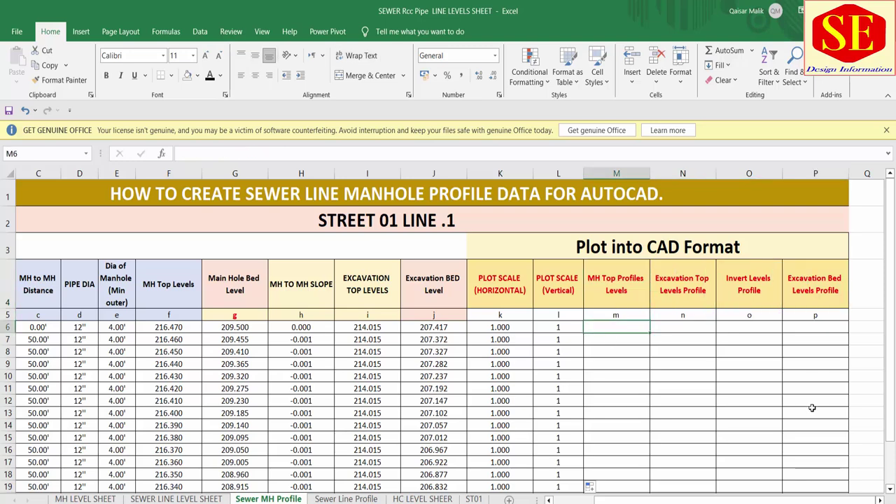
Build =(A6*K6)&","&(F6*L6 in M6, pairing scaled station and scaled top level
{"action": "type", "text": "="}
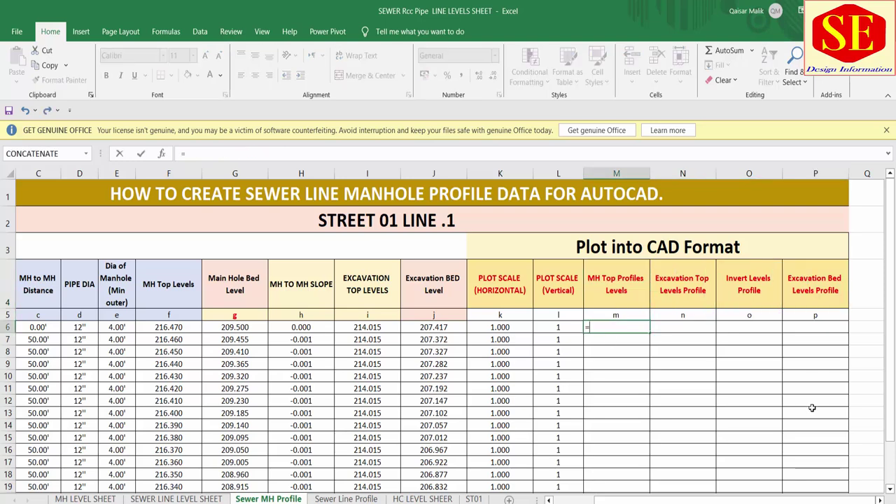
{"action": "type", "text": "("}
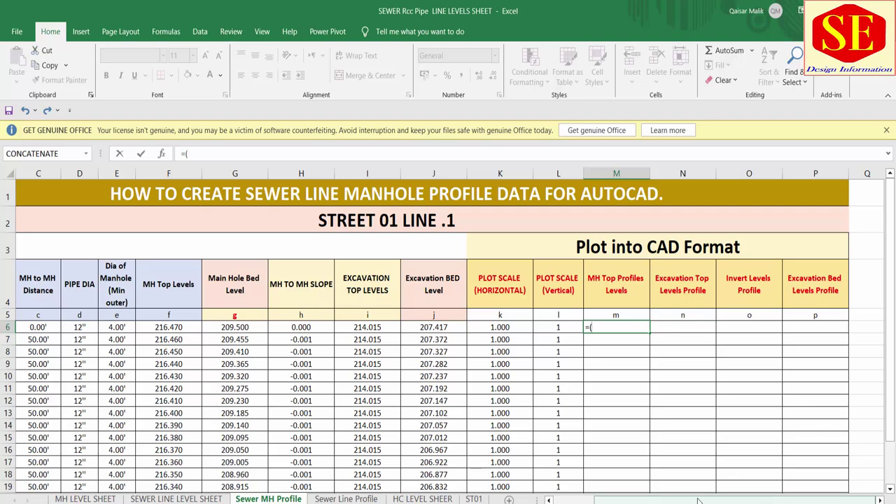
{"action": "left_click_drag", "start_coordinate": [686, 500], "coordinate": [644, 500]}
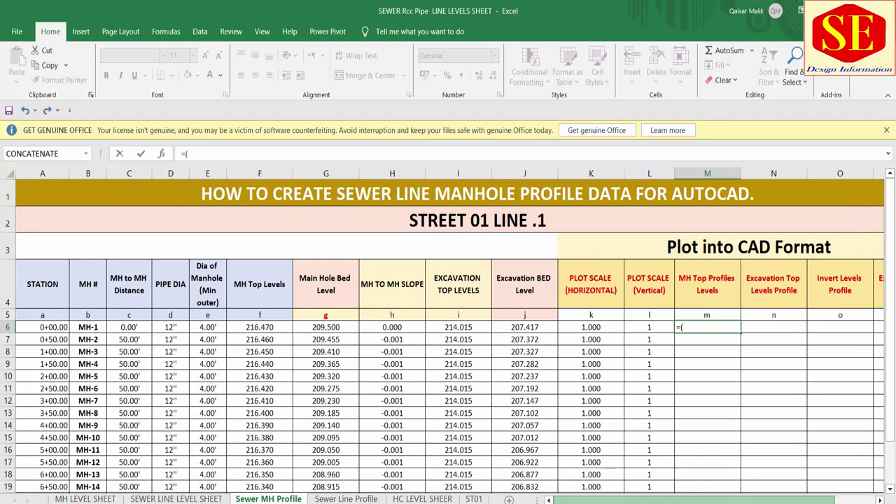
{"action": "left_click", "coordinate": [46, 327]}
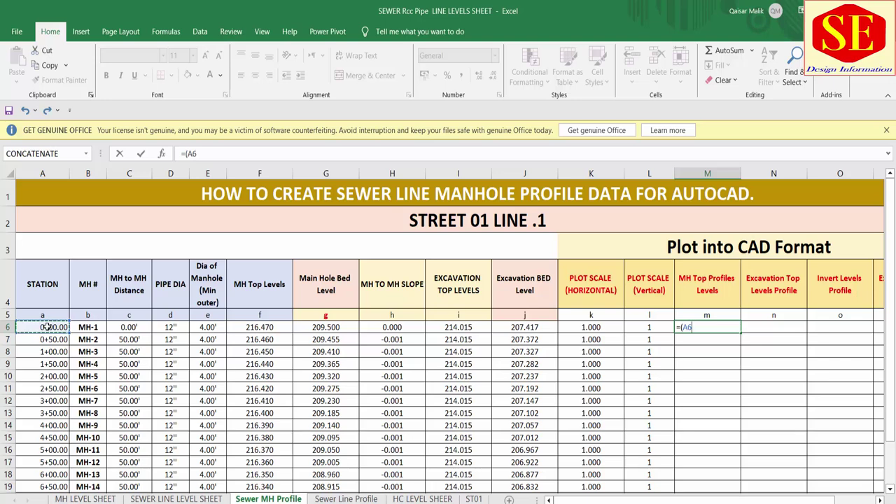
{"action": "type", "text": "*"}
{"action": "left_click", "coordinate": [592, 327]}
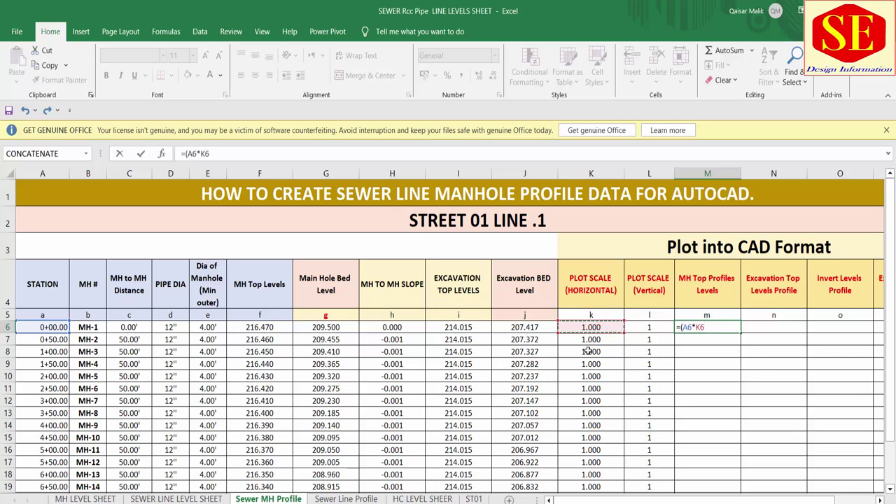
{"action": "type", "text": ")"}
{"action": "type", "text": "&\",\""}
{"action": "type", "text": "&("}
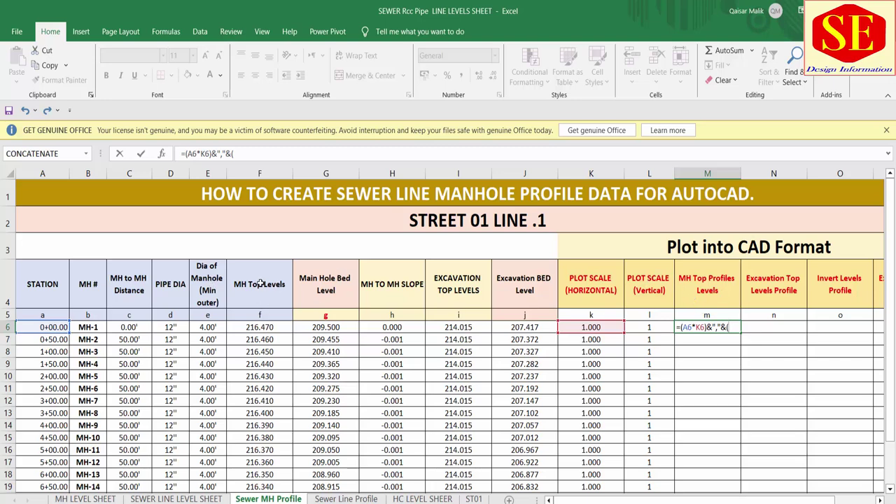
{"action": "left_click", "coordinate": [257, 326]}
{"action": "type", "text": "*"}
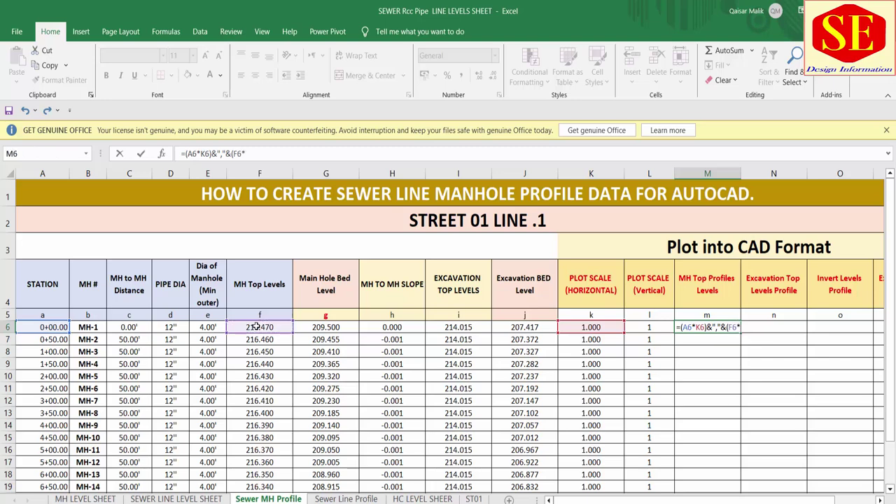
{"action": "left_click", "coordinate": [652, 328]}
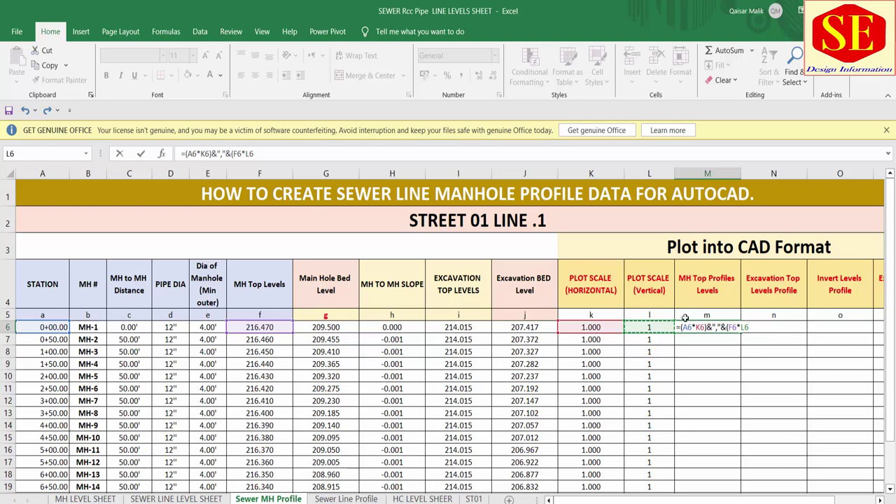
{"action": "left_click", "coordinate": [686, 329]}
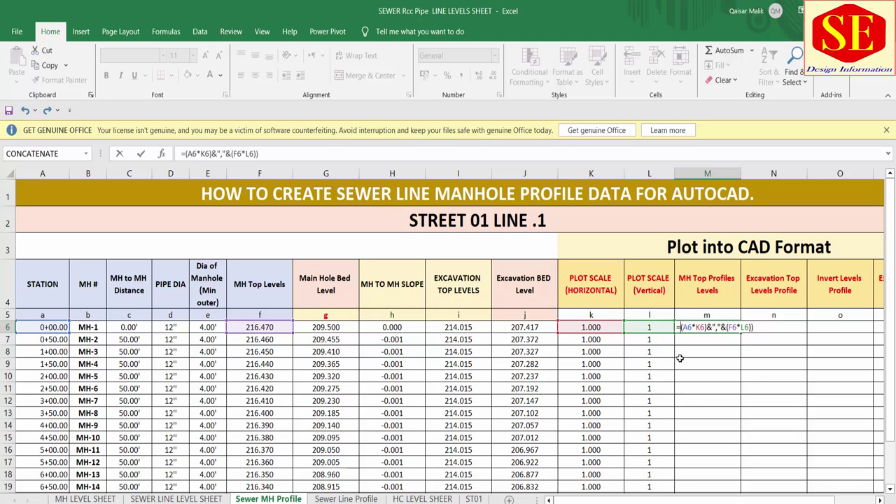
Complete the M6 formula so it shows 0,216.47, and set horizontal plot scale K6 to 2
{"action": "type", "text": "("}
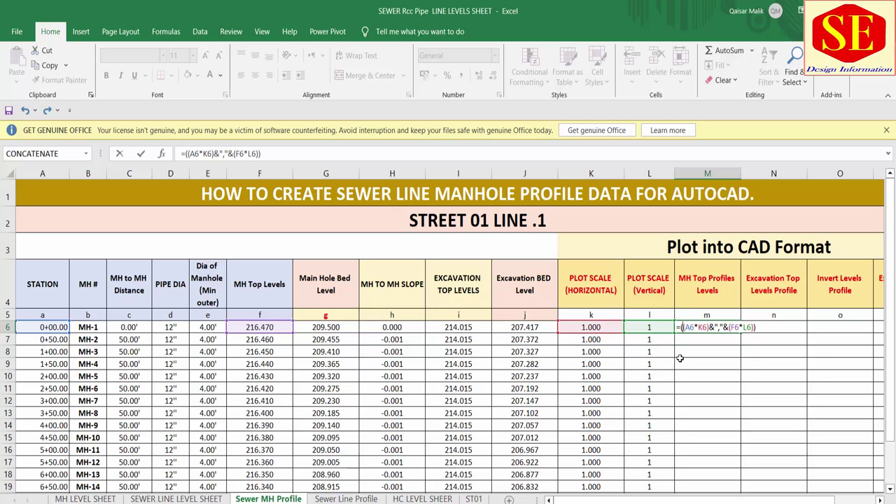
{"action": "key", "text": "Return"}
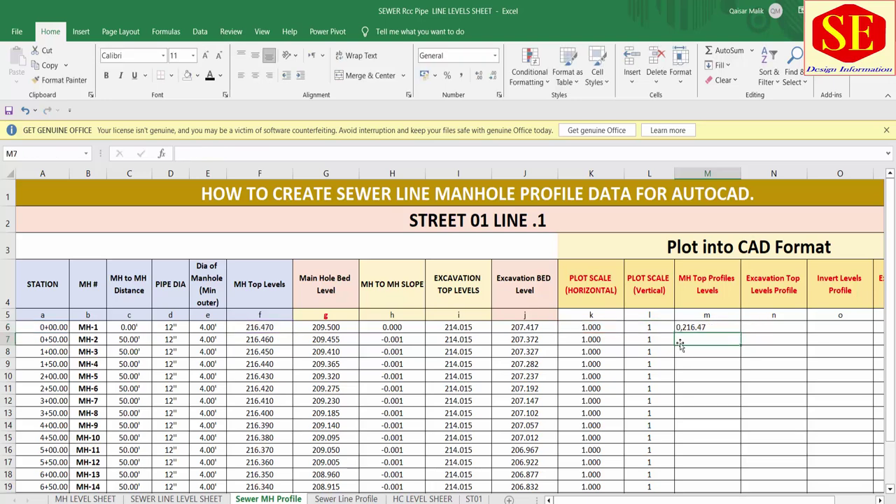
{"action": "left_click", "coordinate": [688, 328]}
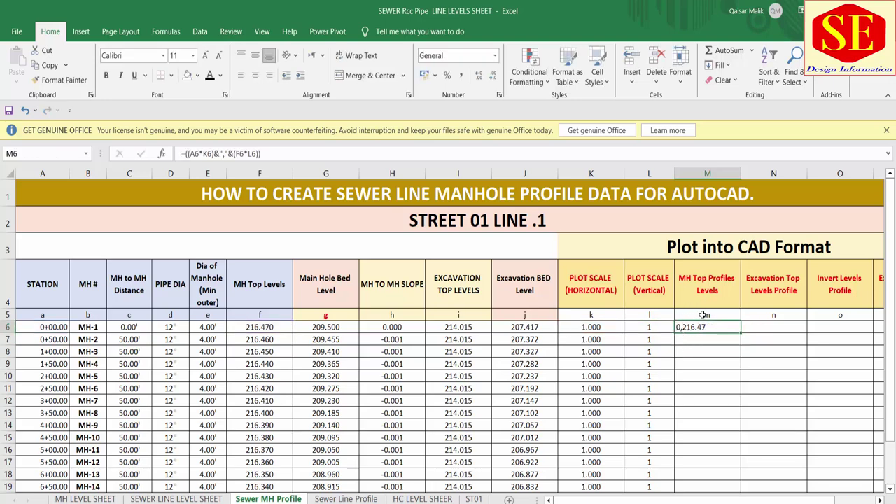
{"action": "left_click", "coordinate": [586, 327]}
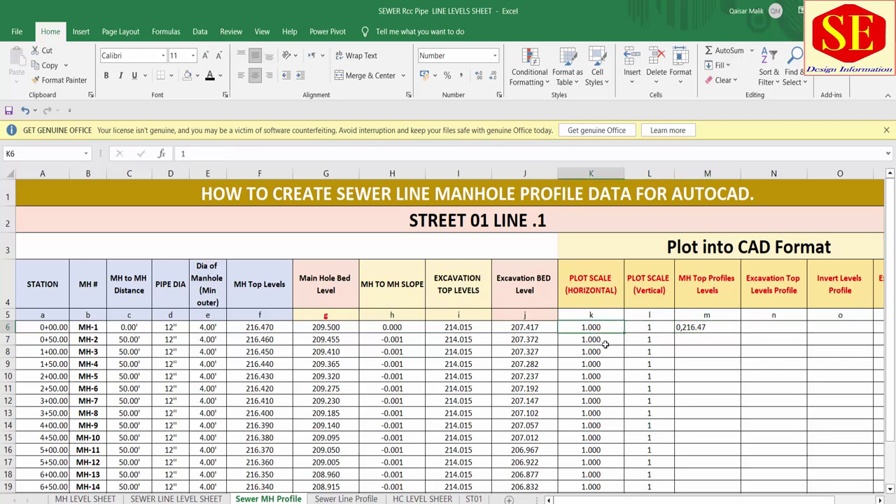
{"action": "type", "text": "2"}
{"action": "key", "text": "Return"}
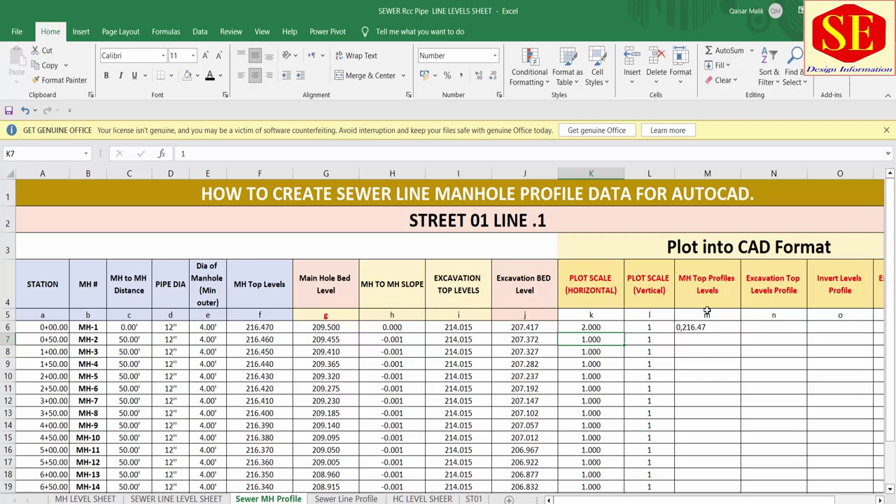
Try vertical scales of 2, 5 and 10 in L6, then reset it to 1
{"action": "left_click", "coordinate": [658, 329]}
{"action": "type", "text": "2"}
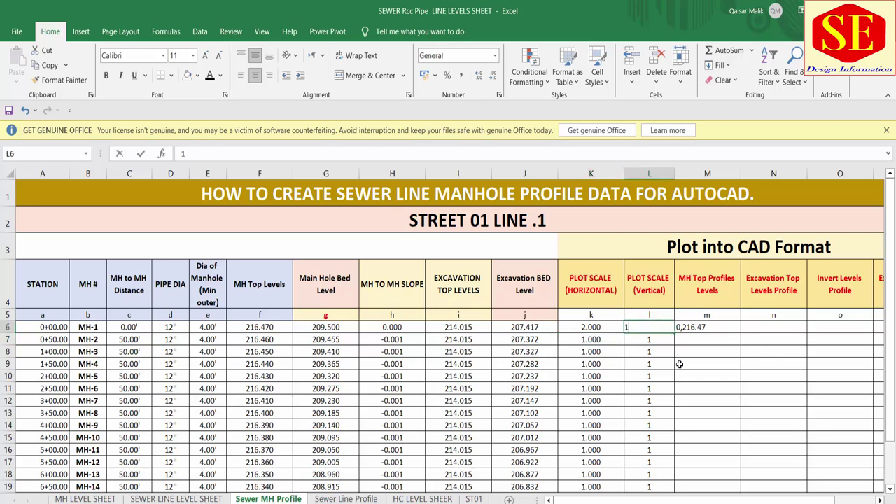
{"action": "key", "text": "Return"}
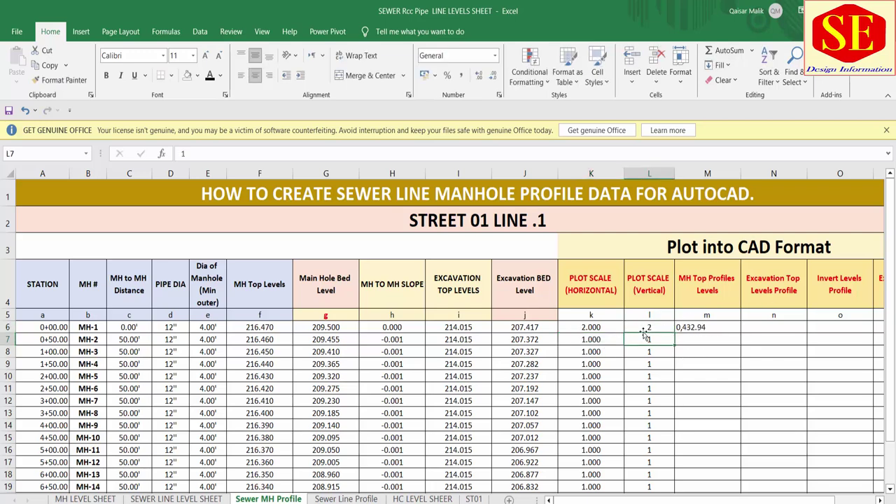
{"action": "key", "text": "Up"}
{"action": "key", "text": "F2"}
{"action": "key", "text": "BackSpace"}
{"action": "type", "text": "5"}
{"action": "key", "text": "Return"}
{"action": "left_click", "coordinate": [659, 327]}
{"action": "type", "text": "10"}
{"action": "key", "text": "Return"}
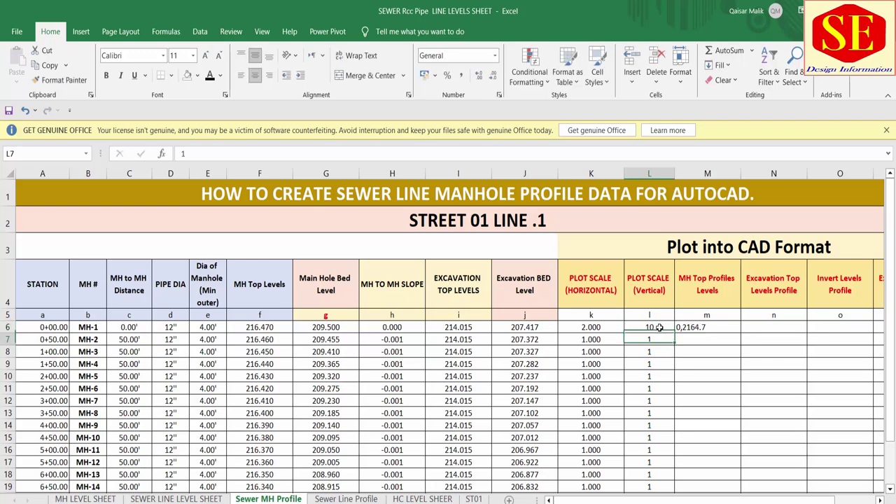
{"action": "left_click", "coordinate": [661, 327]}
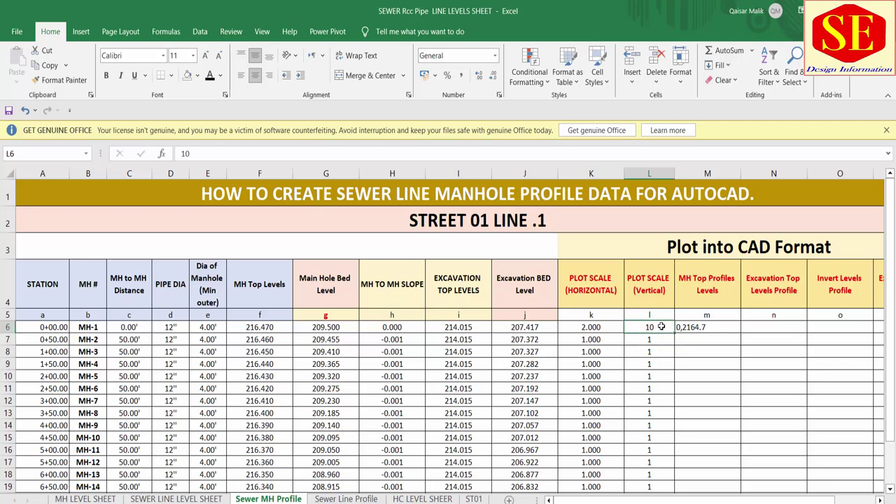
{"action": "type", "text": "1"}
{"action": "key", "text": "Return"}
{"action": "left_click", "coordinate": [691, 342]}
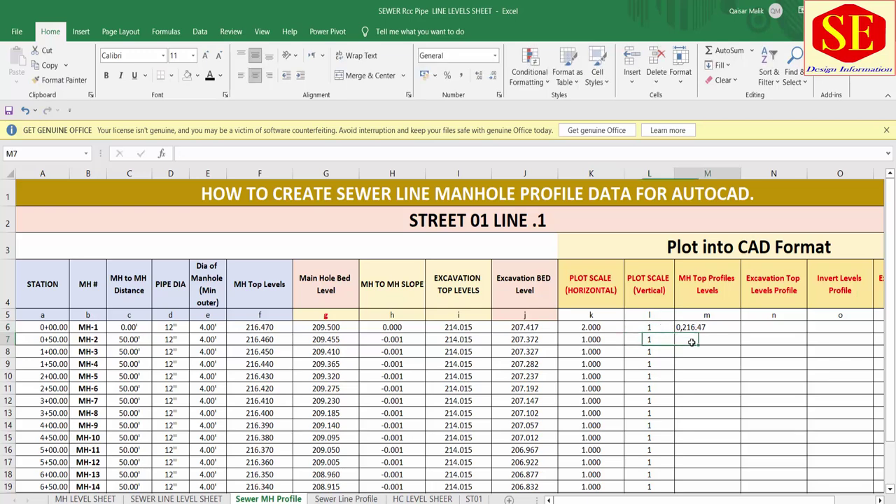
Enter =((A7*K7)&","&(F7*L7)) in M7 to build the station,level pair
{"action": "type", "text": "="}
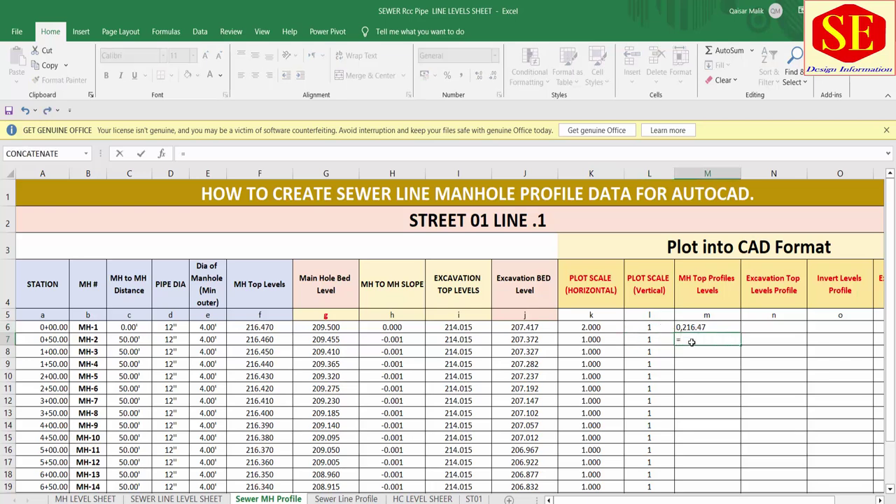
{"action": "type", "text": "(("}
{"action": "left_click", "coordinate": [35, 341]}
{"action": "type", "text": "*"}
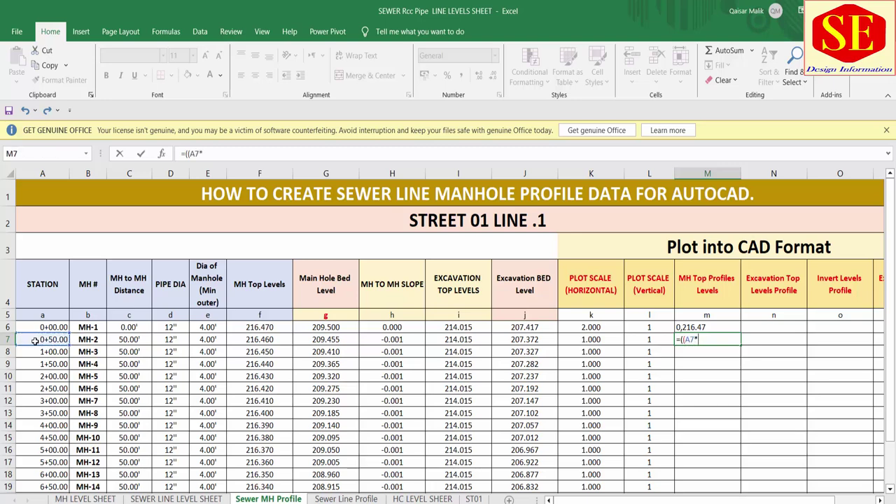
{"action": "left_click", "coordinate": [591, 338]}
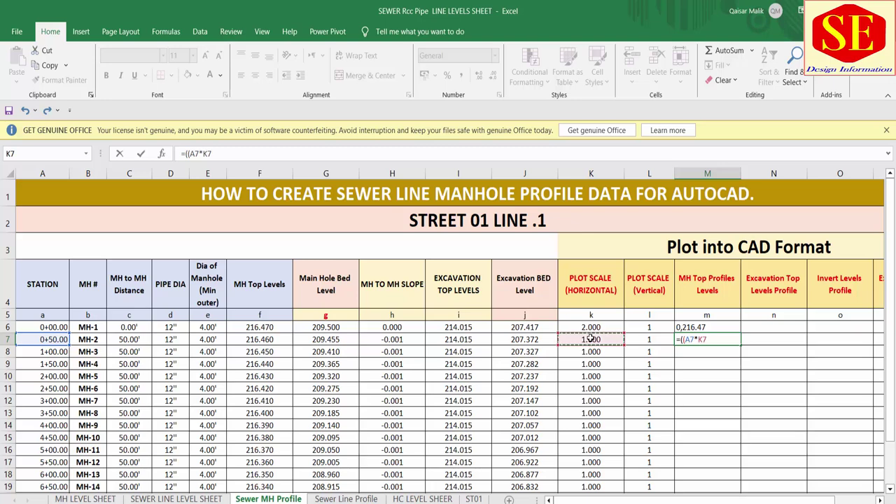
{"action": "type", "text": ")&\""}
{"action": "type", "text": ",\"&("}
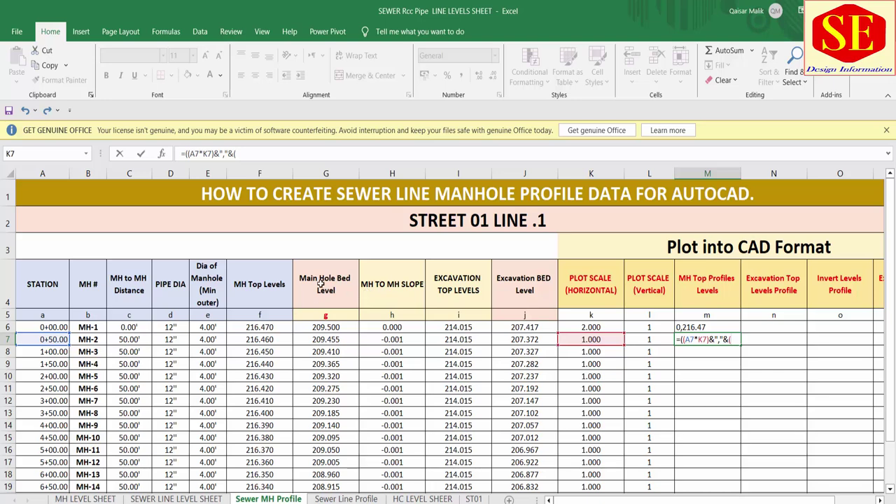
{"action": "left_click", "coordinate": [261, 341]}
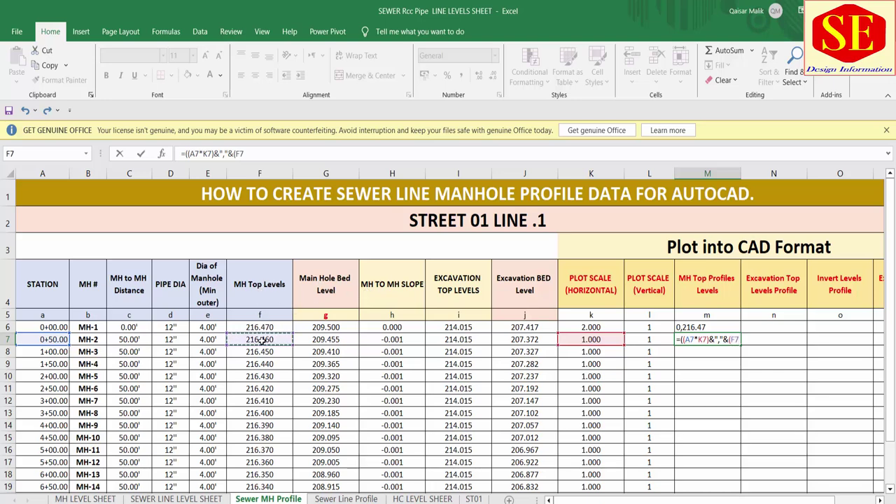
{"action": "type", "text": "*"}
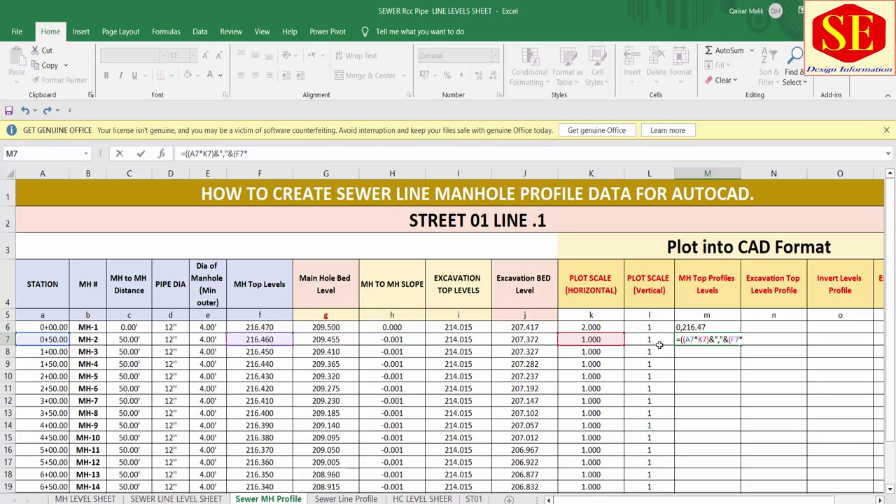
{"action": "left_click", "coordinate": [652, 340]}
{"action": "type", "text": "))"}
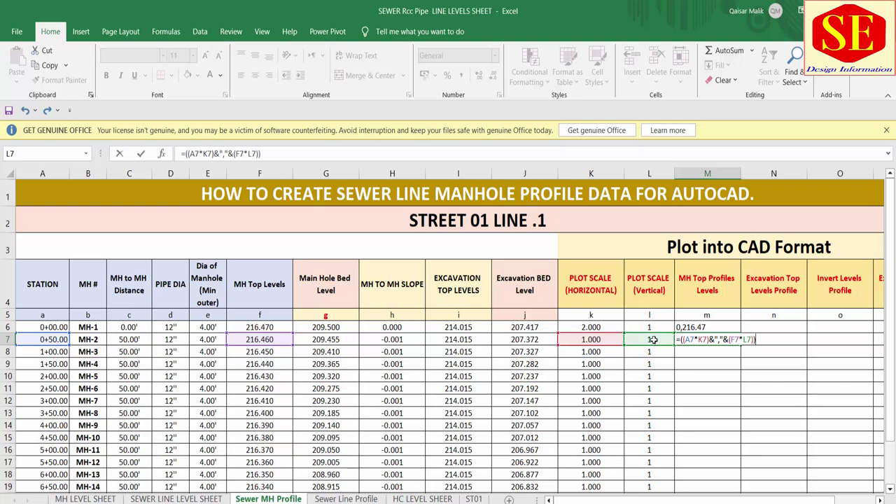
{"action": "key", "text": "Return"}
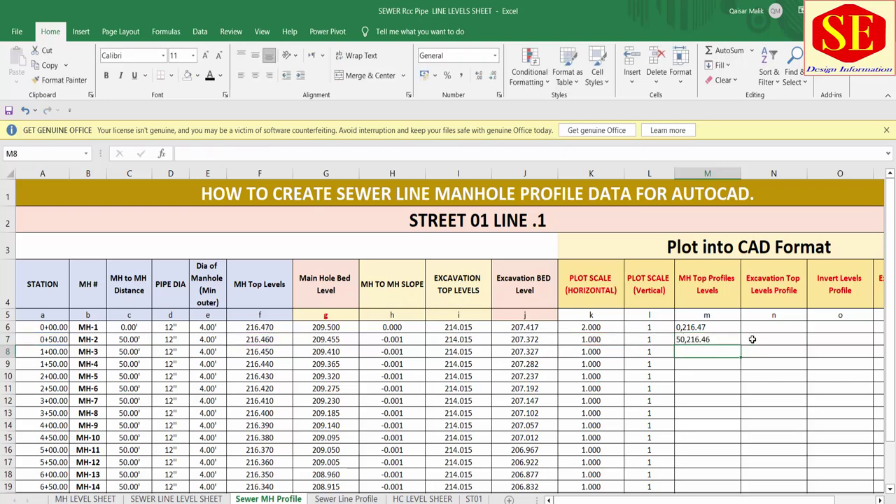
Copy the M7 formula down the MH Top Profiles column for every manhole row
{"action": "left_click", "coordinate": [720, 340]}
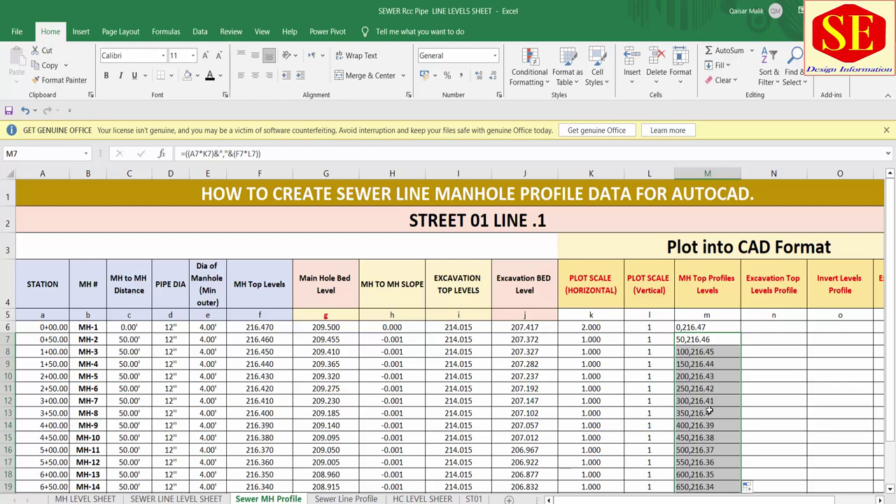
{"action": "scroll", "coordinate": [705, 444], "scroll_direction": "down", "scroll_amount": 3}
{"action": "scroll", "coordinate": [710, 388], "scroll_direction": "up", "scroll_amount": 2}
{"action": "scroll", "coordinate": [710, 388], "scroll_direction": "up", "scroll_amount": 1}
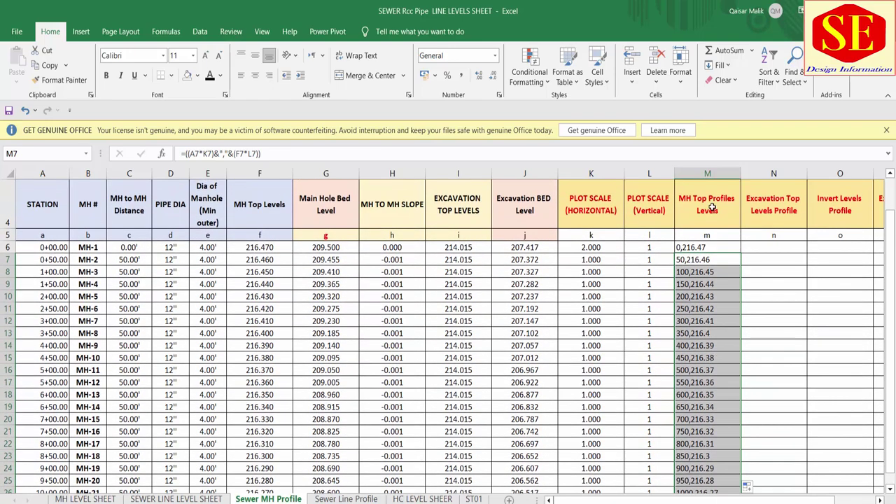
Clear the copied horizontal and vertical scale values below row 6 in columns K and L
{"action": "left_click", "coordinate": [586, 256]}
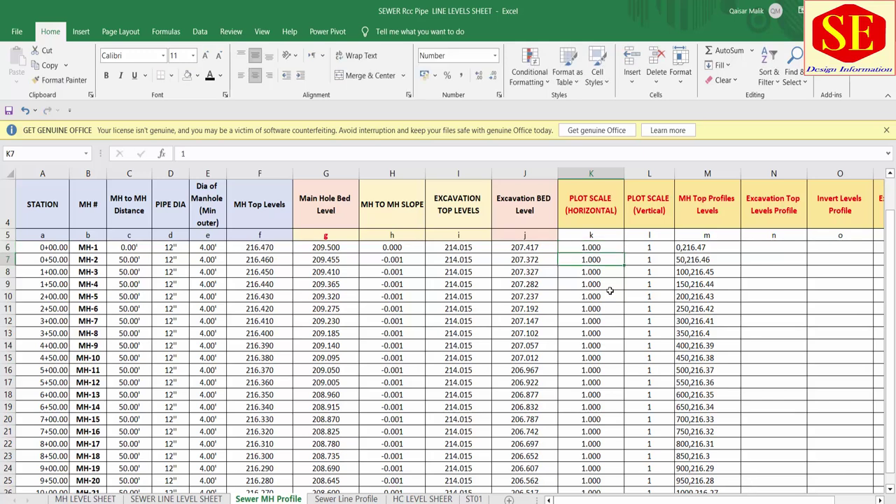
{"action": "left_click", "coordinate": [593, 248]}
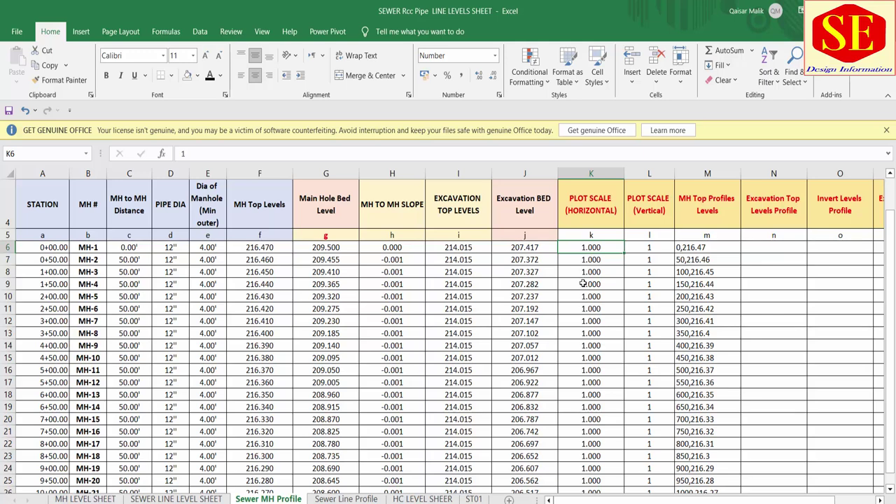
{"action": "left_click", "coordinate": [604, 260]}
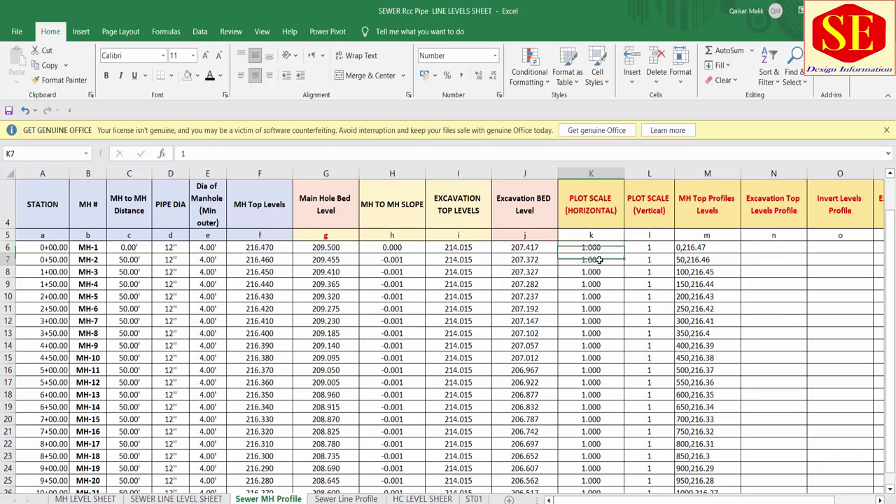
{"action": "double_click", "coordinate": [625, 264]}
{"action": "key", "text": "Delete"}
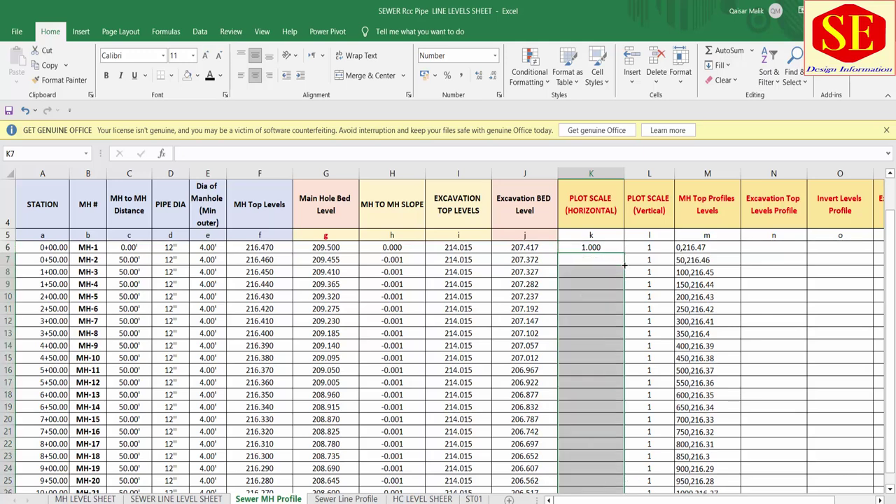
{"action": "left_click_drag", "start_coordinate": [650, 259], "coordinate": [650, 284]}
{"action": "left_click", "coordinate": [650, 258]}
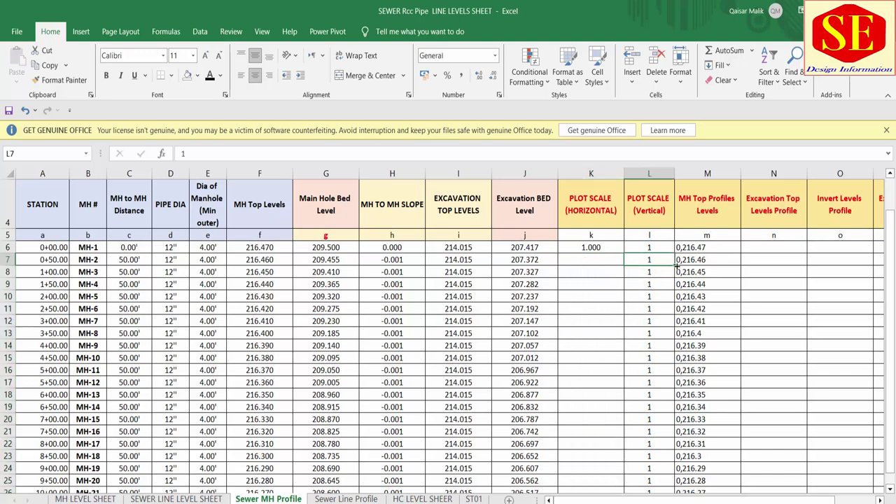
{"action": "double_click", "coordinate": [676, 265]}
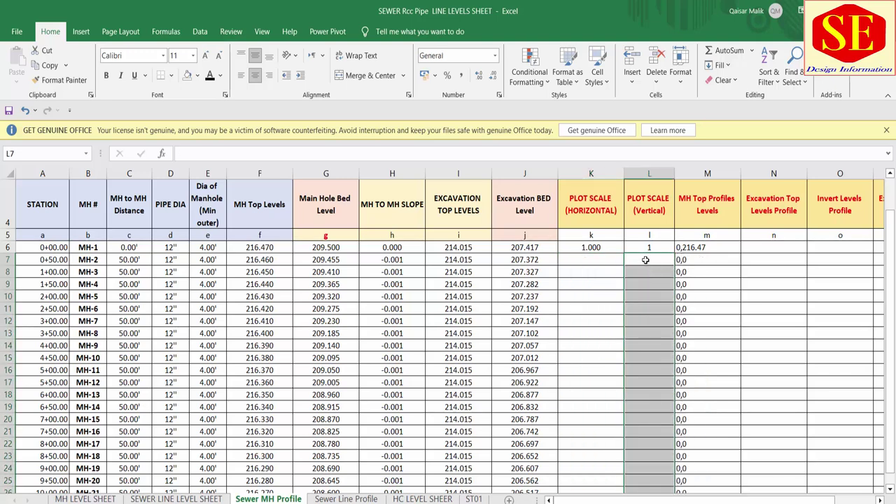
{"action": "key", "text": "Delete"}
Enter =K6 in K7 and fill it down column K so each row shows 1.000
{"action": "left_click", "coordinate": [591, 252]}
{"action": "left_click", "coordinate": [590, 258]}
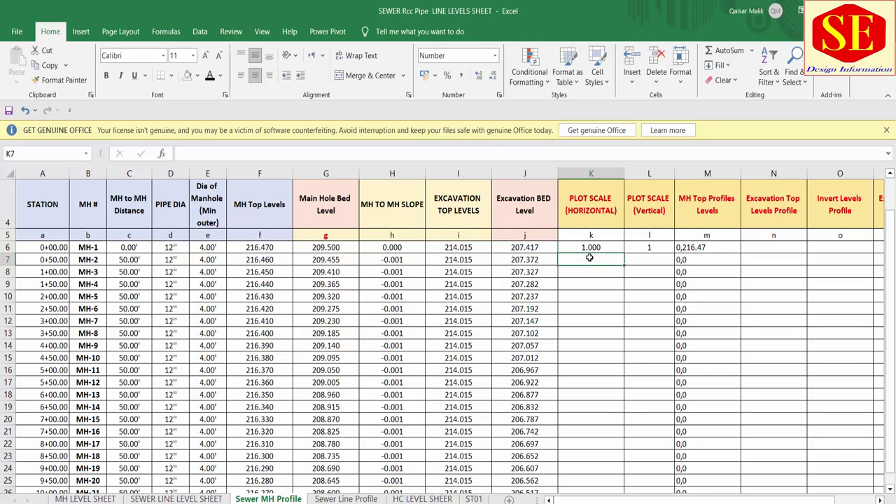
{"action": "type", "text": "="}
{"action": "left_click", "coordinate": [592, 246]}
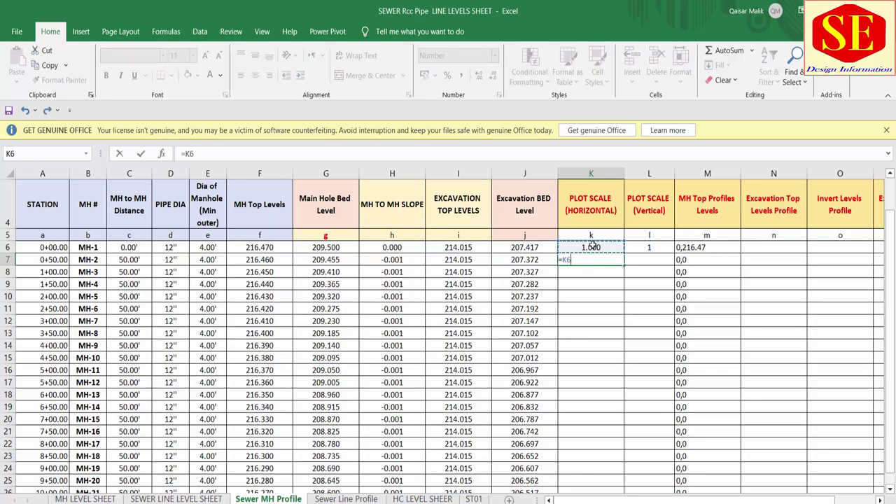
{"action": "key", "text": "Return"}
{"action": "left_click", "coordinate": [602, 259]}
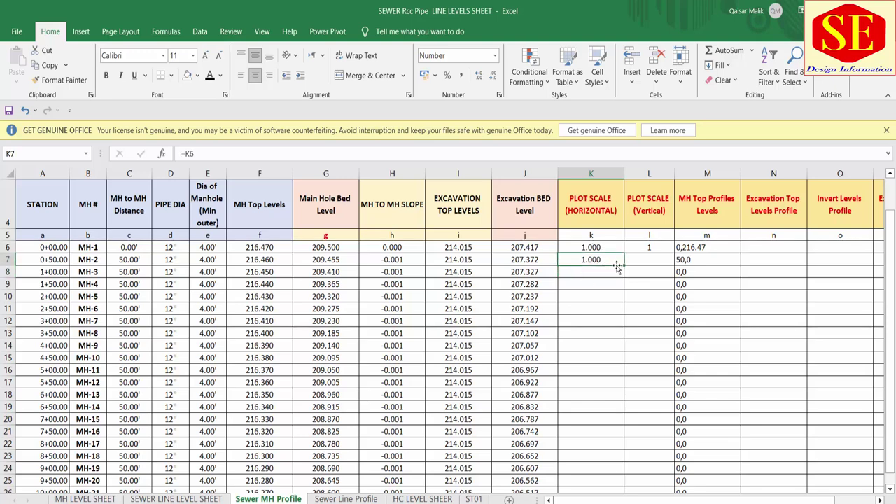
{"action": "double_click", "coordinate": [624, 266]}
{"action": "scroll", "coordinate": [627, 276], "scroll_direction": "down", "scroll_amount": 5}
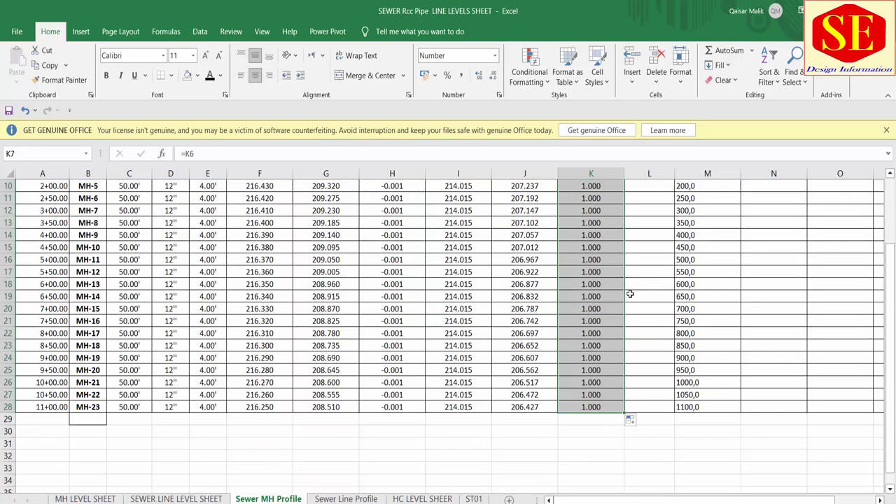
{"action": "scroll", "coordinate": [630, 294], "scroll_direction": "up", "scroll_amount": 6}
Try horizontal scales of 10 and 5 in K6, then reset it to 1
{"action": "left_click", "coordinate": [594, 328]}
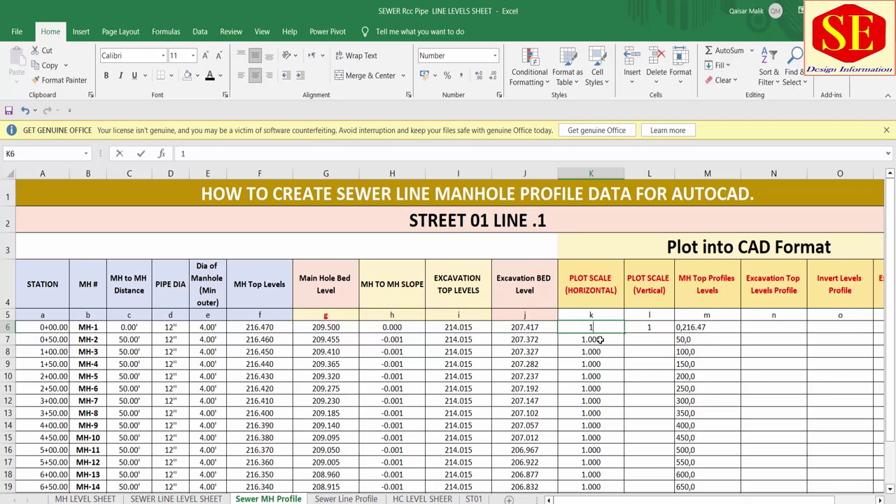
{"action": "type", "text": "10"}
{"action": "key", "text": "Return"}
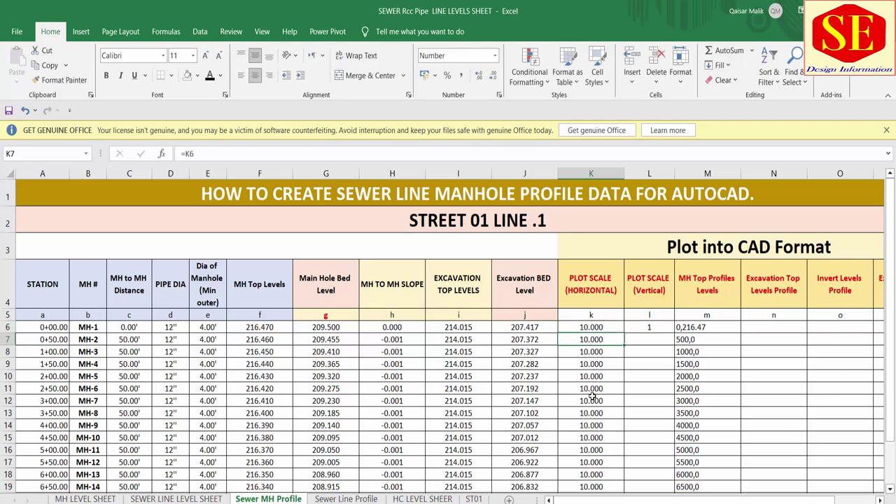
{"action": "left_click", "coordinate": [594, 326]}
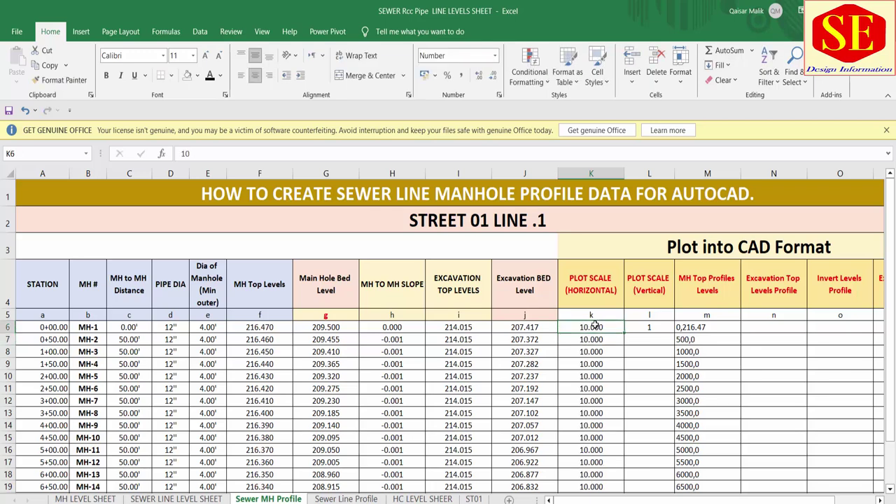
{"action": "type", "text": "5"}
{"action": "key", "text": "Return"}
{"action": "left_click", "coordinate": [594, 326]}
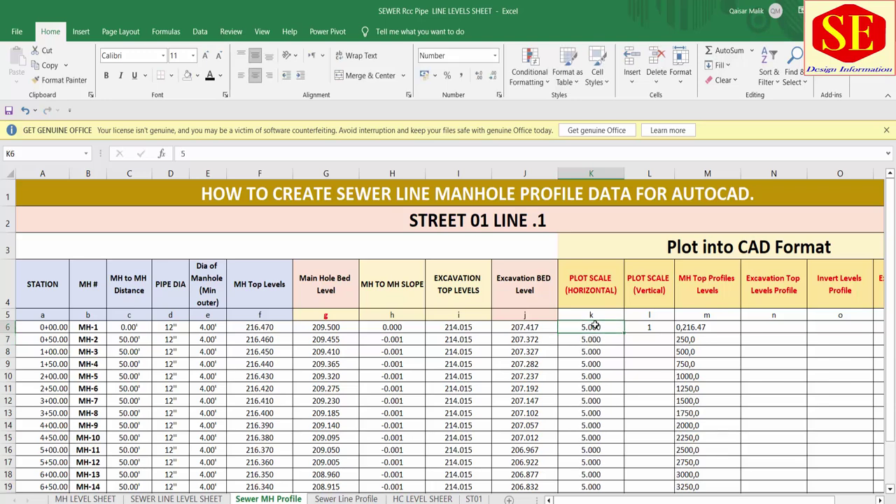
{"action": "type", "text": "1"}
{"action": "key", "text": "Return"}
Enter =L6 in L7 and fill it down the vertical scale column L
{"action": "left_click", "coordinate": [640, 335]}
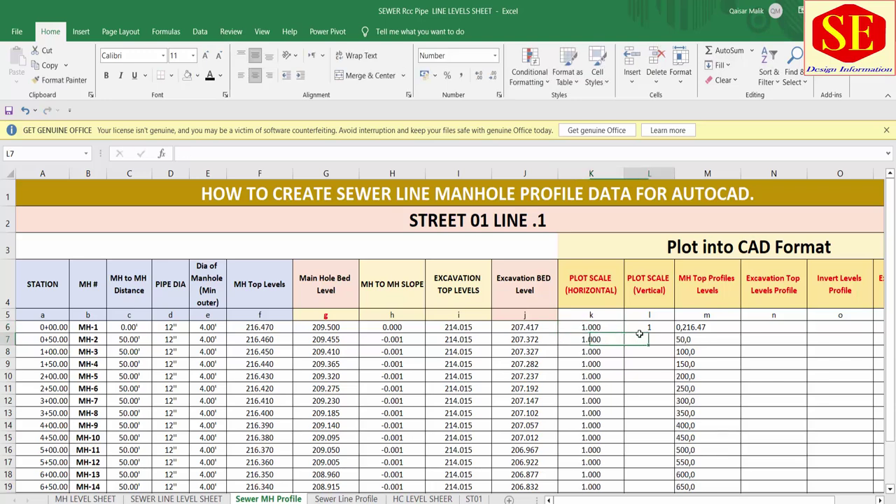
{"action": "type", "text": "="}
{"action": "left_click", "coordinate": [646, 328]}
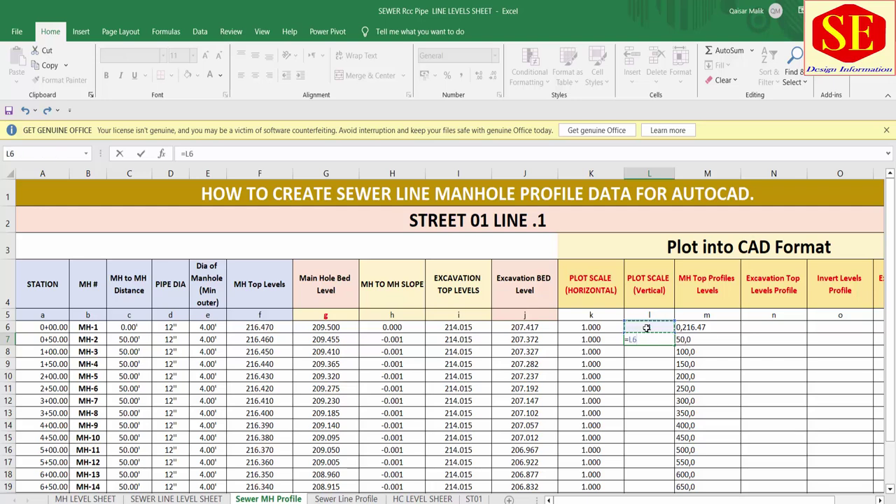
{"action": "key", "text": "Return"}
{"action": "left_click", "coordinate": [649, 340]}
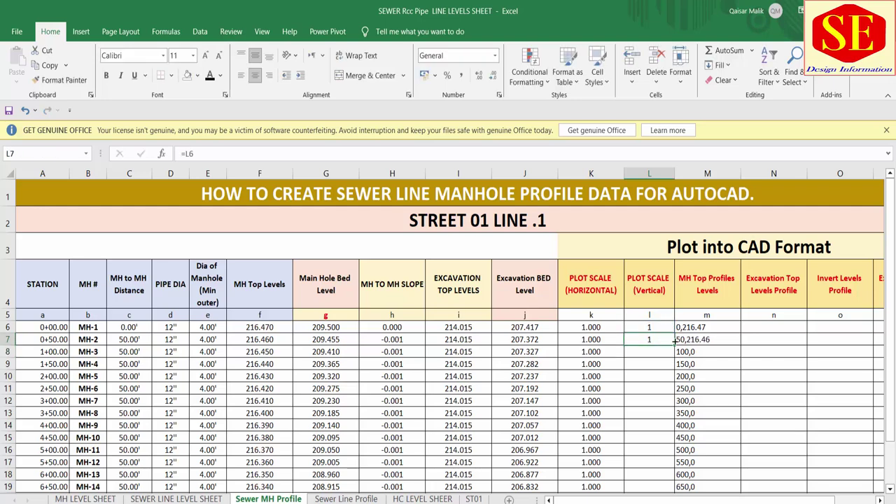
{"action": "double_click", "coordinate": [675, 345]}
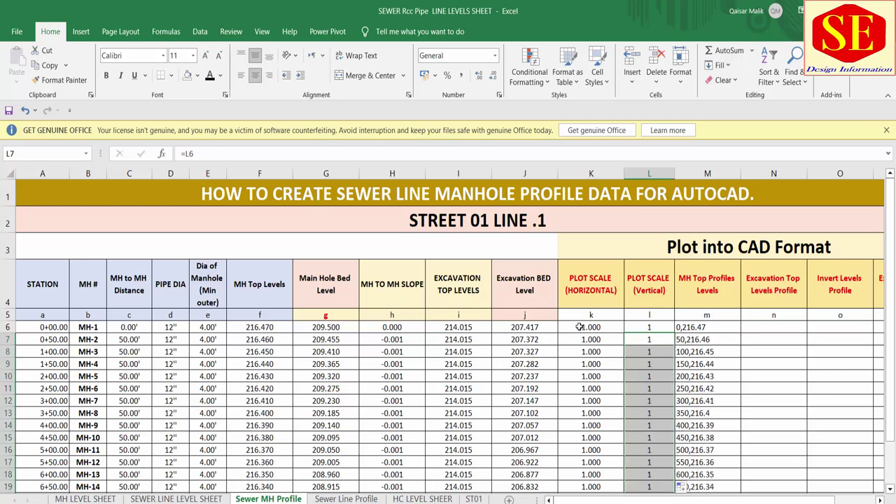
Shade the plot-scale cells K6 and L6 yellow
{"action": "left_click_drag", "start_coordinate": [580, 327], "coordinate": [629, 327]}
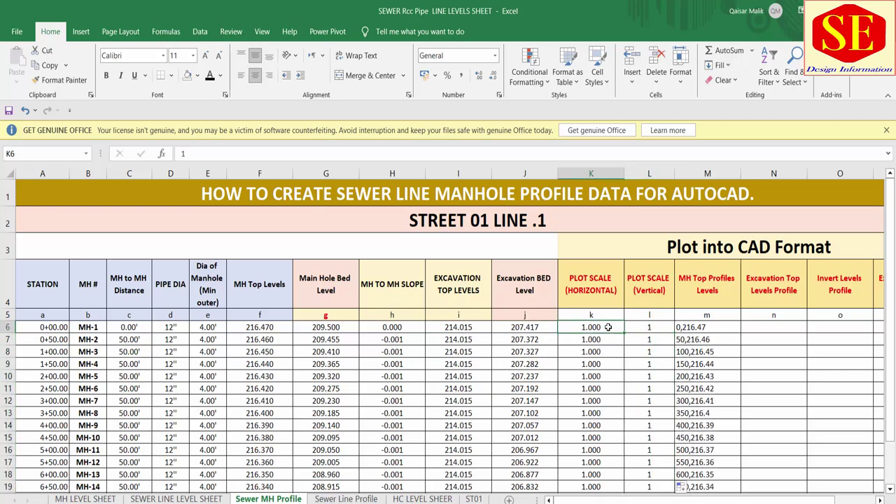
{"action": "left_click", "coordinate": [197, 75]}
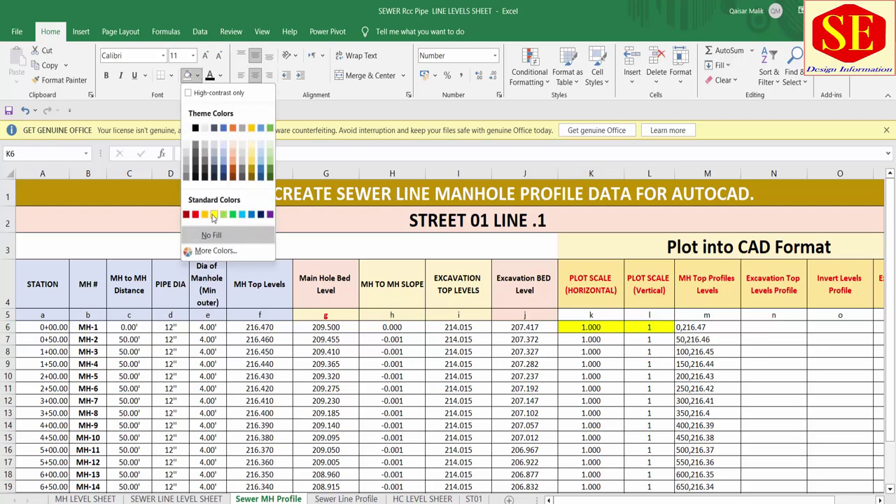
{"action": "left_click", "coordinate": [213, 215]}
Try a vertical scale of 10 in L6, then set it back to 1
{"action": "left_click", "coordinate": [649, 327]}
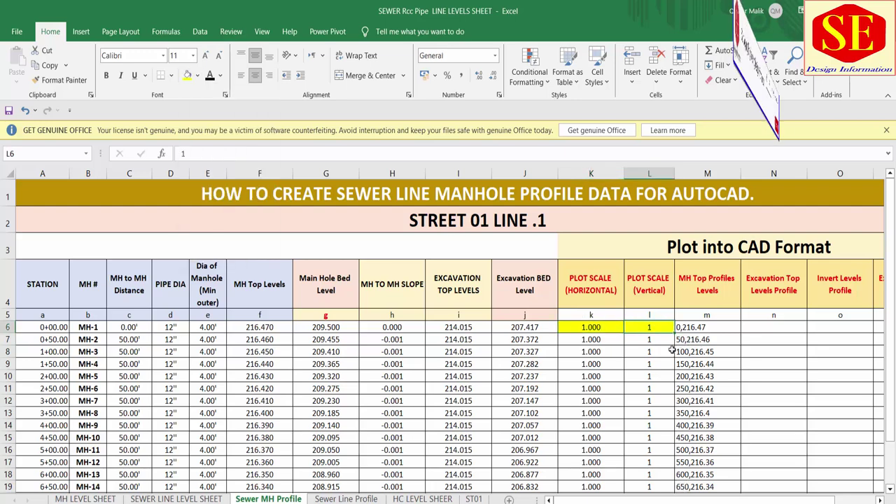
{"action": "type", "text": "10"}
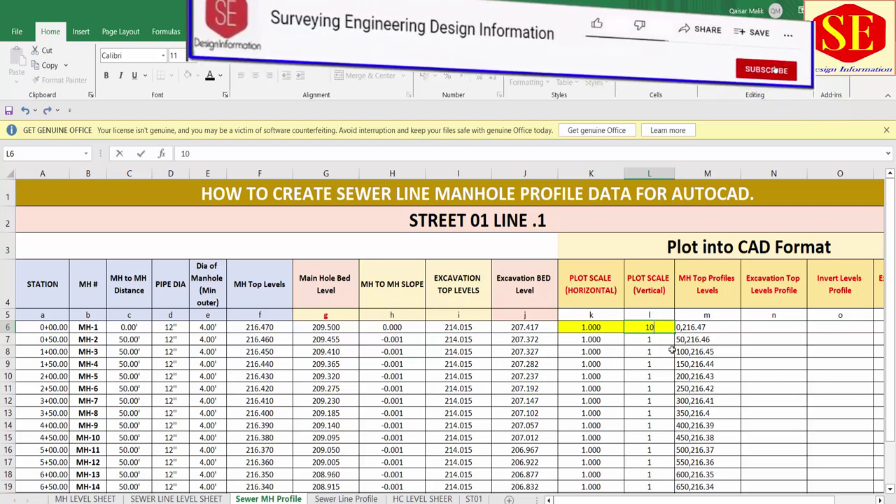
{"action": "key", "text": "Return"}
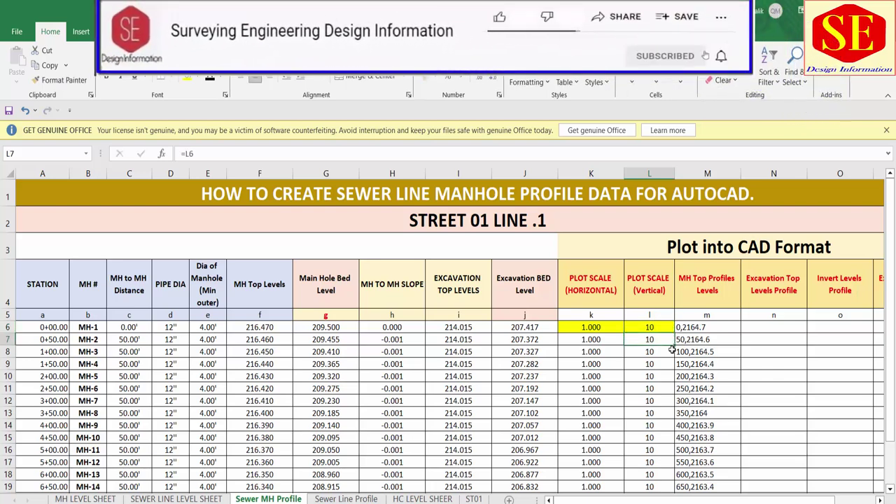
{"action": "left_click", "coordinate": [650, 328]}
{"action": "type", "text": "1"}
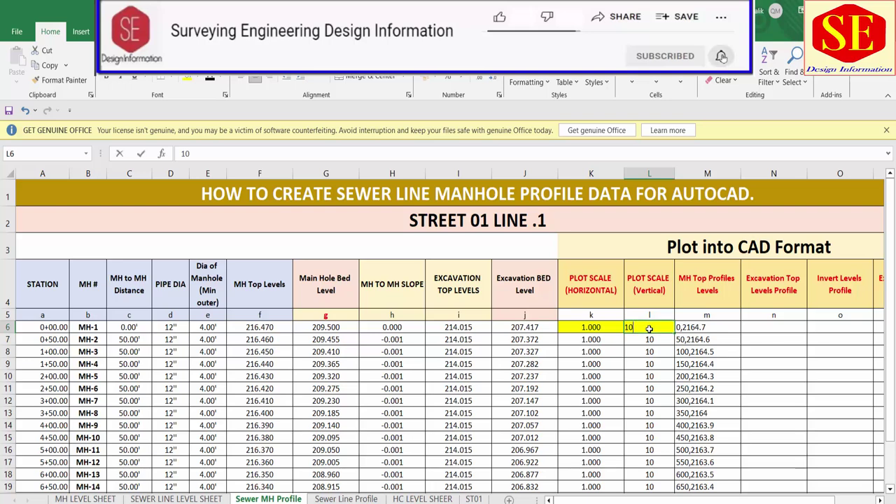
{"action": "key", "text": "Return"}
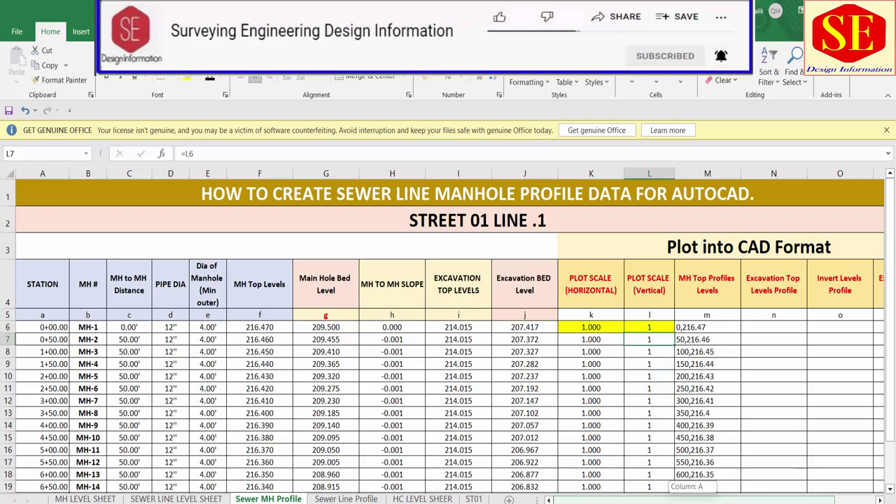
{"action": "left_click_drag", "start_coordinate": [695, 502], "coordinate": [736, 503]}
{"action": "left_click", "coordinate": [812, 267]}
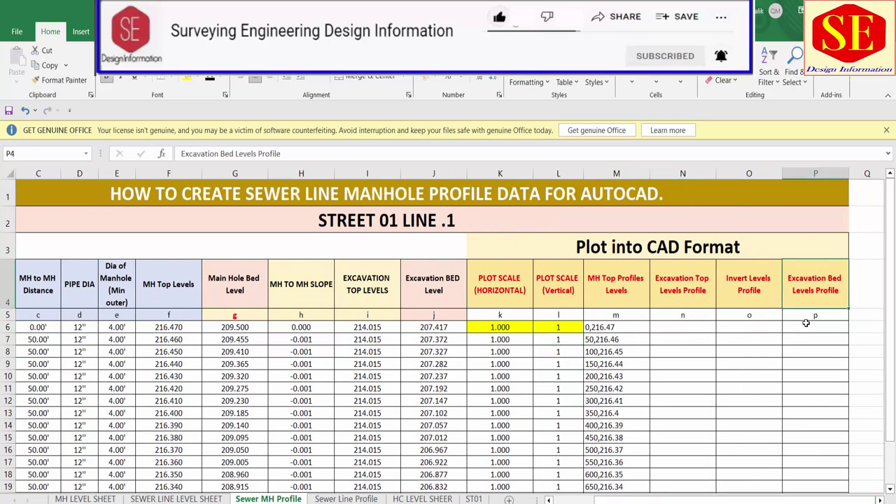
{"action": "left_click", "coordinate": [806, 325]}
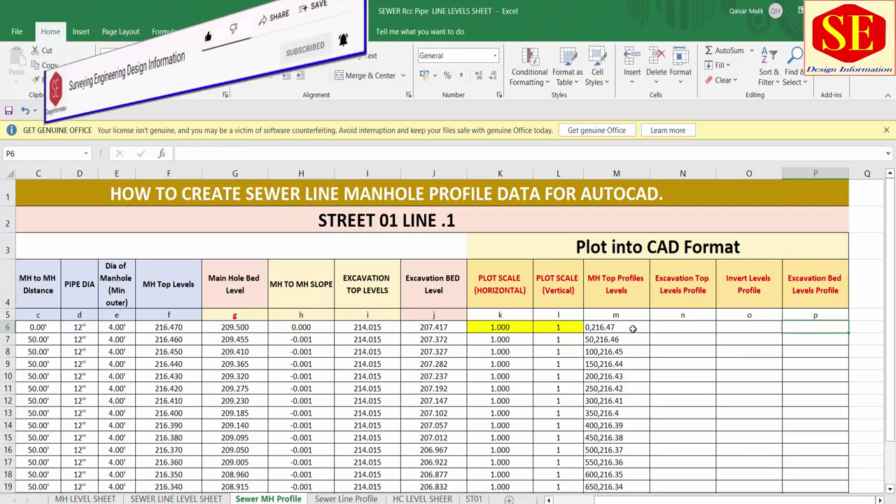
Enter =((A6*K6)&","&(I6*L6)) in N6 for the station,excavation-top pair
{"action": "left_click", "coordinate": [671, 327]}
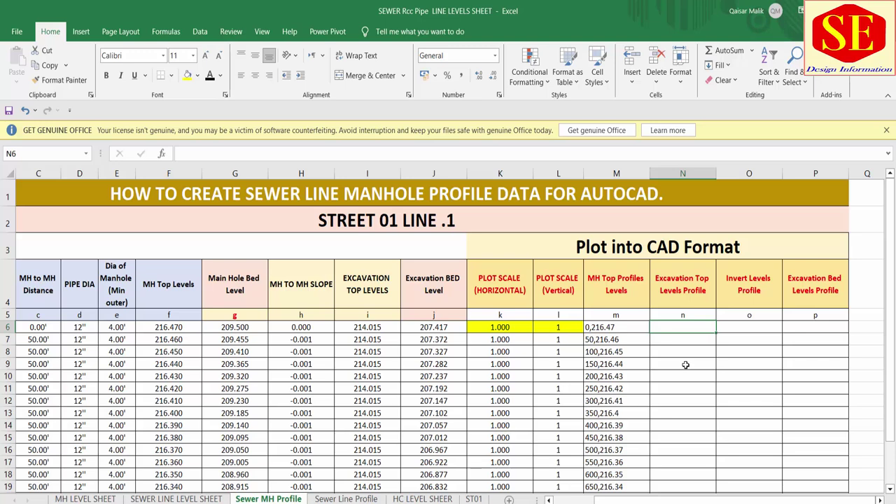
{"action": "type", "text": "=(("}
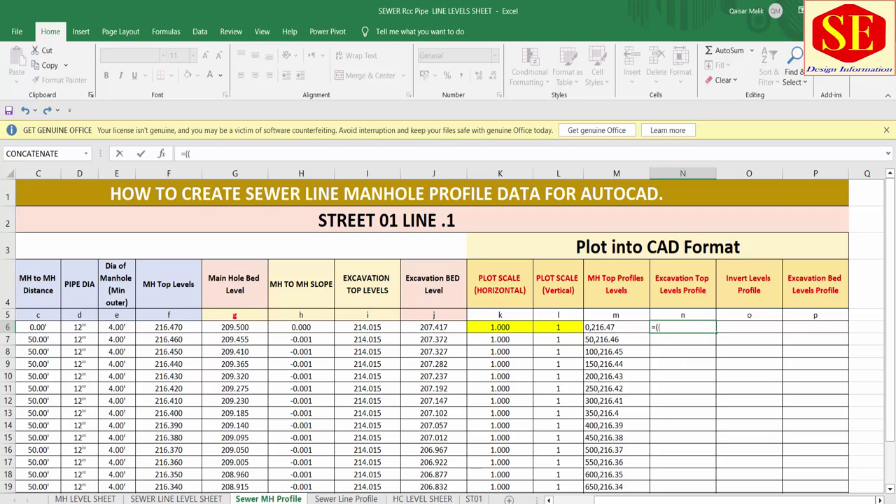
{"action": "scroll", "coordinate": [657, 327], "scroll_direction": "left", "scroll_amount": 1}
{"action": "scroll", "coordinate": [420, 350], "scroll_direction": "left", "scroll_amount": 1}
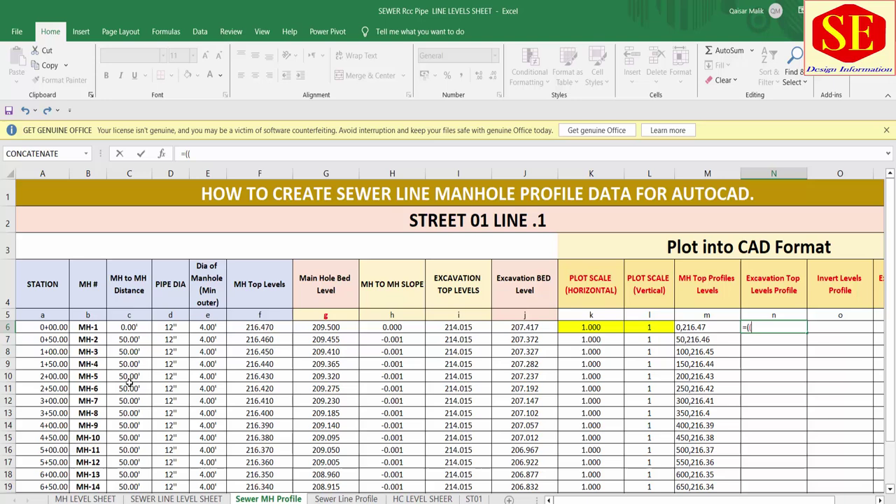
{"action": "left_click", "coordinate": [59, 327]}
{"action": "type", "text": "*"}
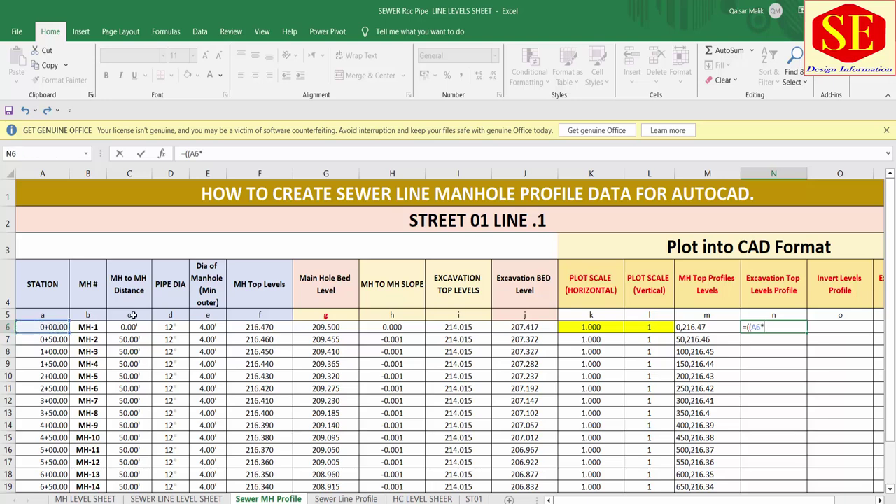
{"action": "left_click", "coordinate": [601, 327]}
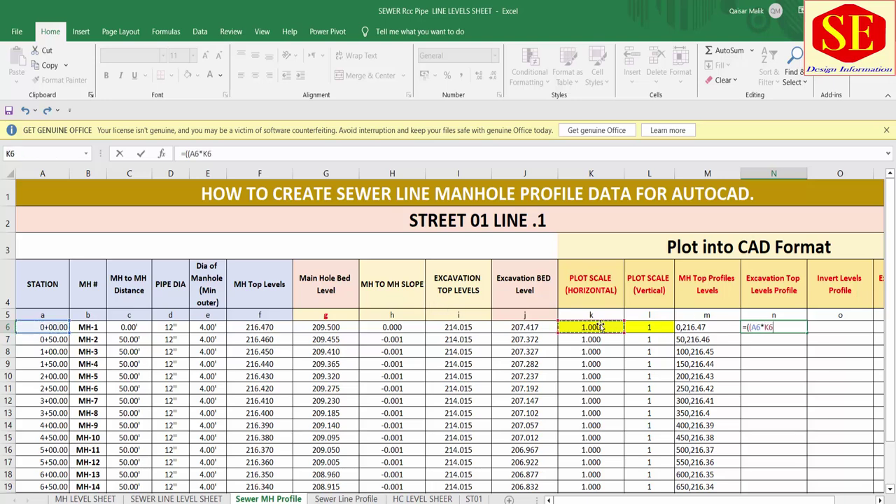
{"action": "type", "text": ")"}
{"action": "type", "text": "&\",\"&("}
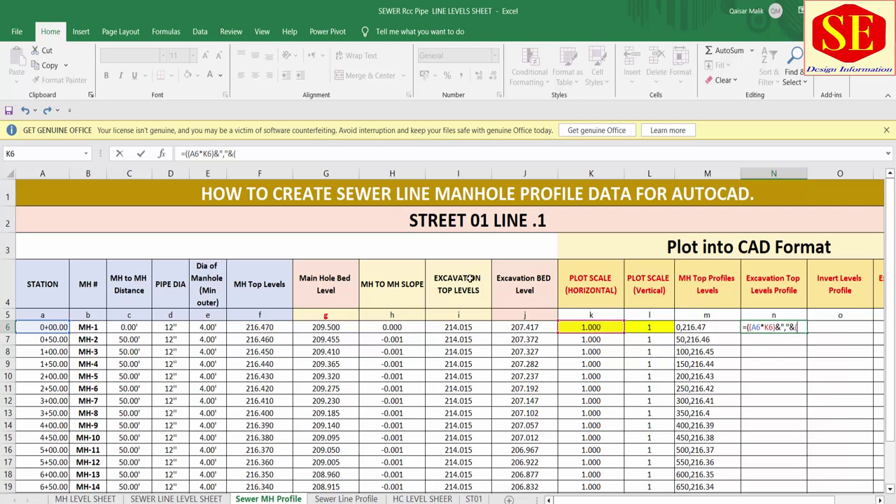
{"action": "left_click", "coordinate": [458, 327]}
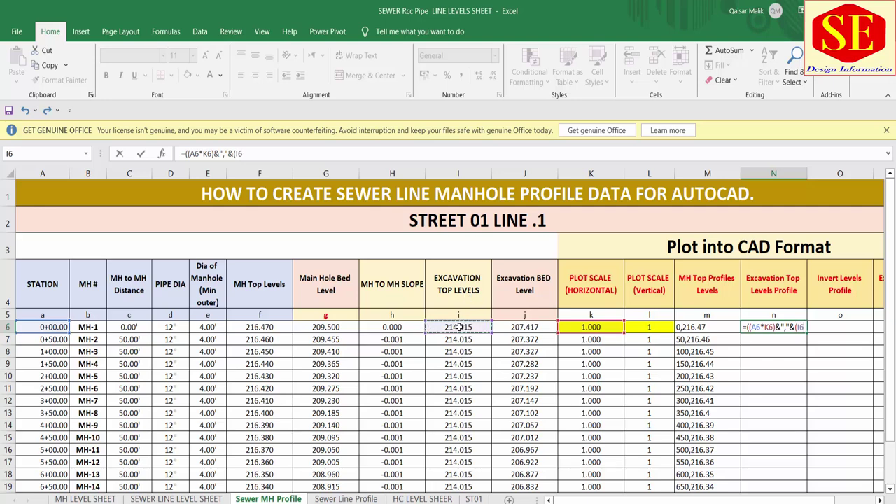
{"action": "type", "text": "*"}
{"action": "left_click", "coordinate": [662, 325]}
{"action": "type", "text": "))"}
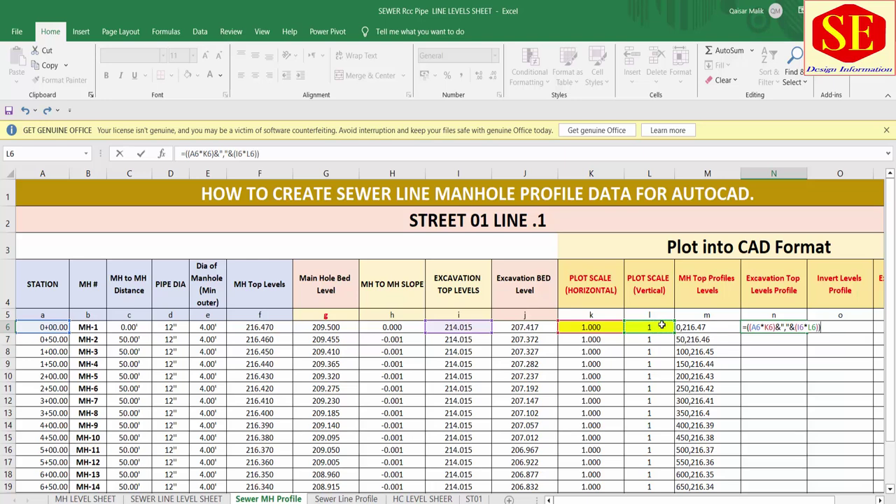
{"action": "key", "text": "Return"}
Fill the N6 formula down column N and check the first result
{"action": "left_click", "coordinate": [803, 331]}
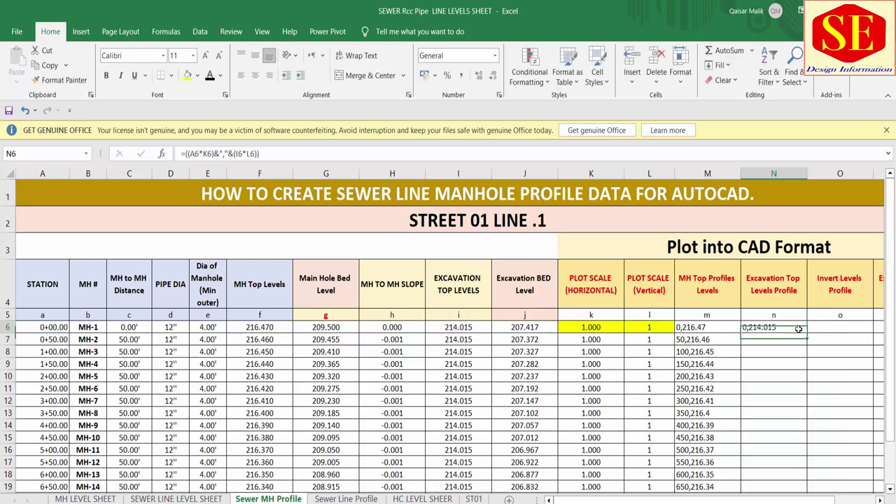
{"action": "double_click", "coordinate": [807, 333]}
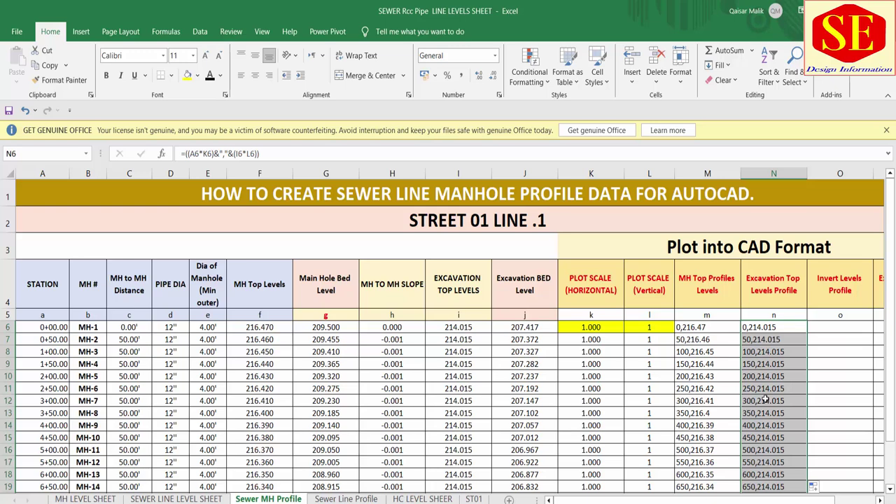
{"action": "scroll", "coordinate": [760, 481], "scroll_direction": "right", "scroll_amount": 2}
{"action": "left_click", "coordinate": [764, 434]}
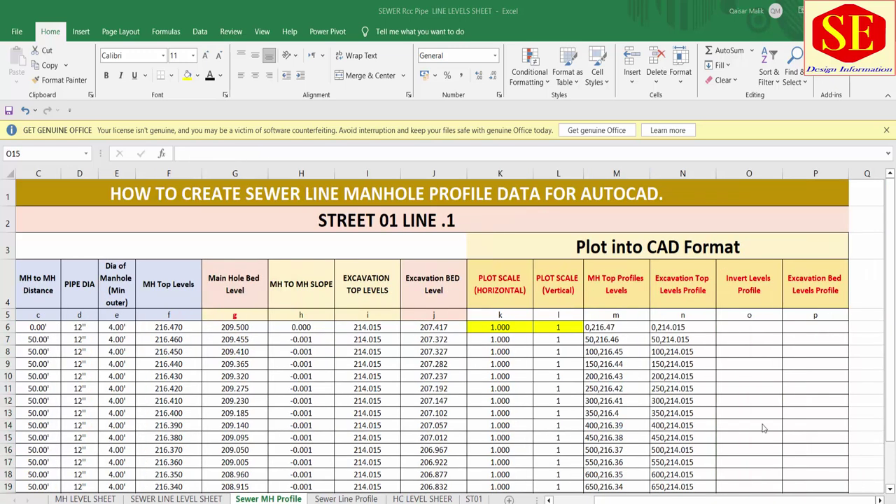
{"action": "left_click", "coordinate": [659, 327]}
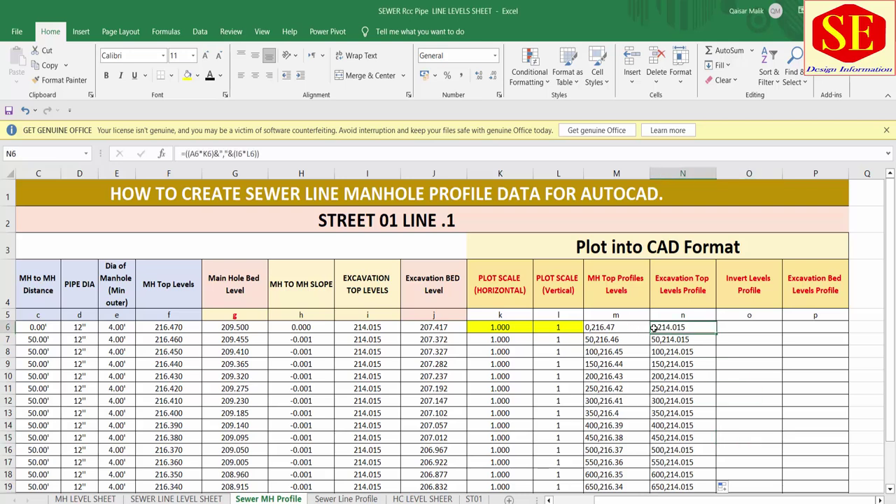
Add the scaled station,MH top level formula legend to M5 and widen column M to fit
{"action": "left_click", "coordinate": [630, 316]}
{"action": "type", "text": "=(("}
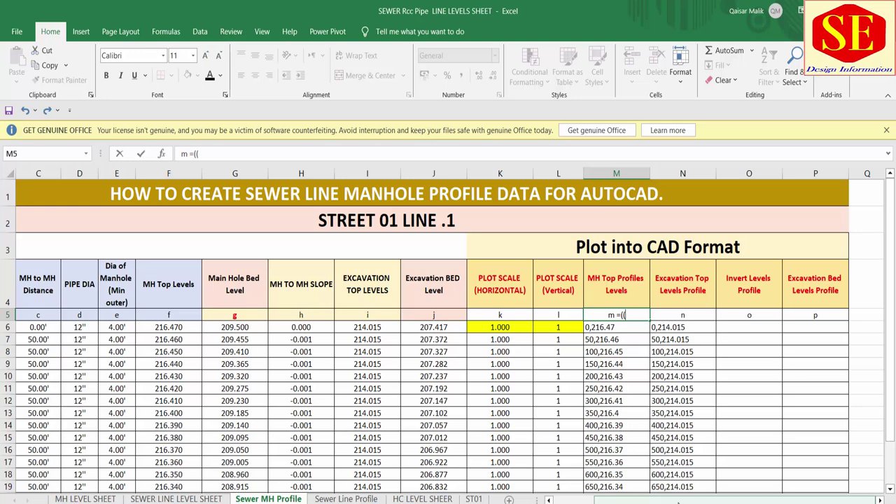
{"action": "scroll", "coordinate": [131, 350], "scroll_direction": "left", "scroll_amount": 2}
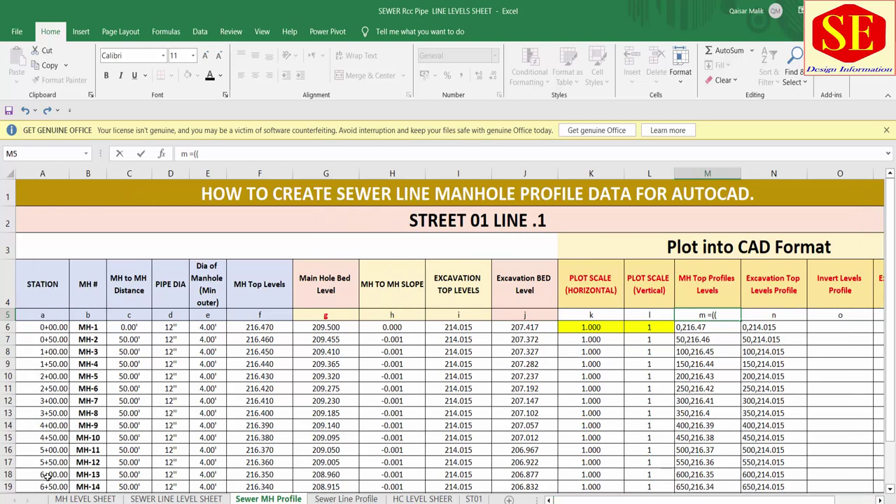
{"action": "type", "text": "a*"}
{"action": "type", "text": "k"}
{"action": "type", "text": ")"}
{"action": "type", "text": "&"}
{"action": "type", "text": "\",\""}
{"action": "type", "text": "&"}
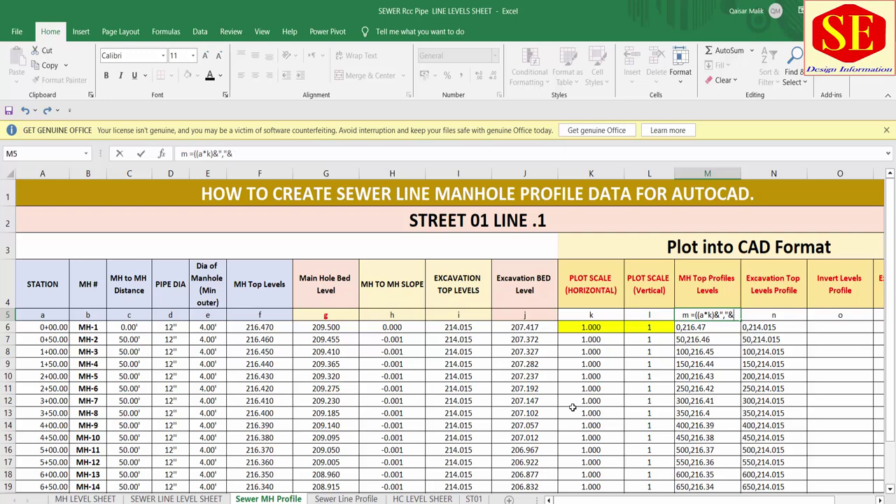
{"action": "type", "text": "("}
{"action": "type", "text": "f*"}
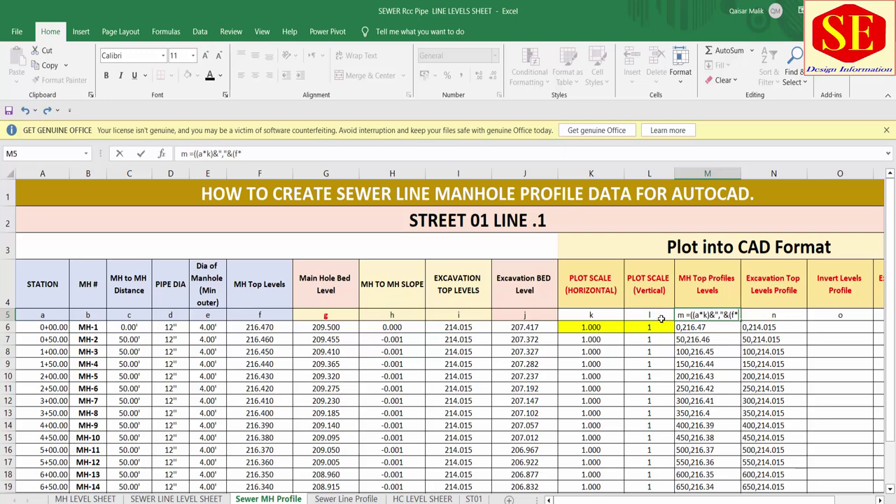
{"action": "type", "text": "i"}
{"action": "type", "text": "))"}
{"action": "key", "text": "Return"}
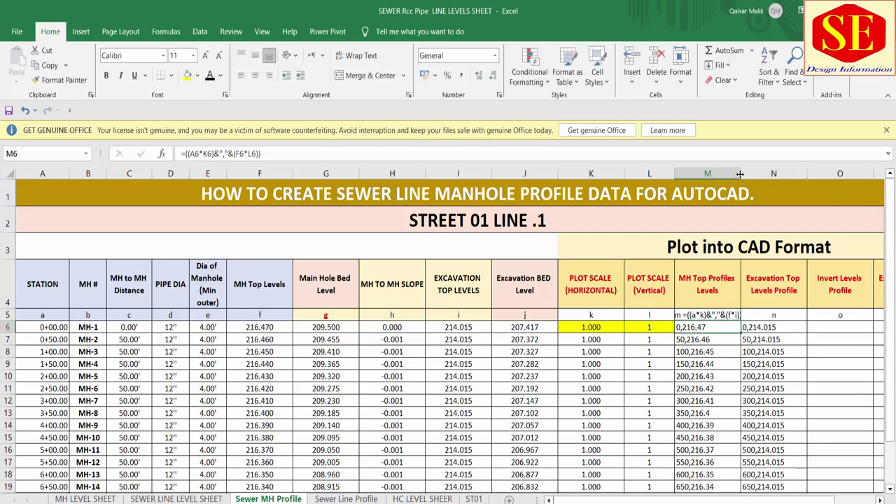
{"action": "left_click_drag", "start_coordinate": [740, 173], "coordinate": [747, 174]}
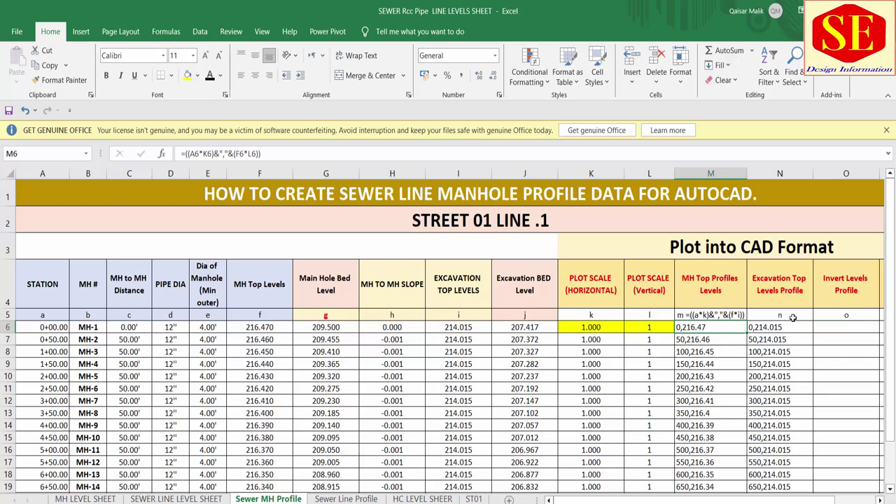
Write the legend n=((a*k)&","&(i*l)) into cell N5
{"action": "double_click", "coordinate": [793, 317]}
{"action": "type", "text": "="}
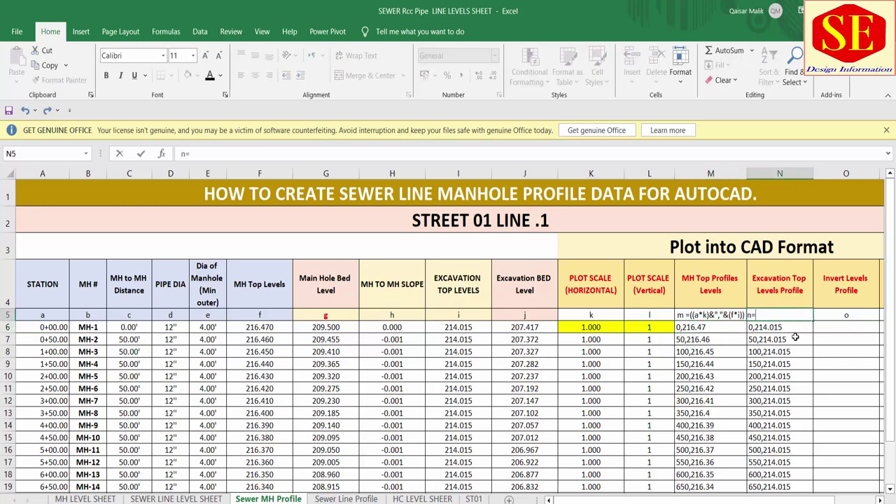
{"action": "type", "text": "(("}
{"action": "type", "text": "a*"}
{"action": "type", "text": "k)&\","}
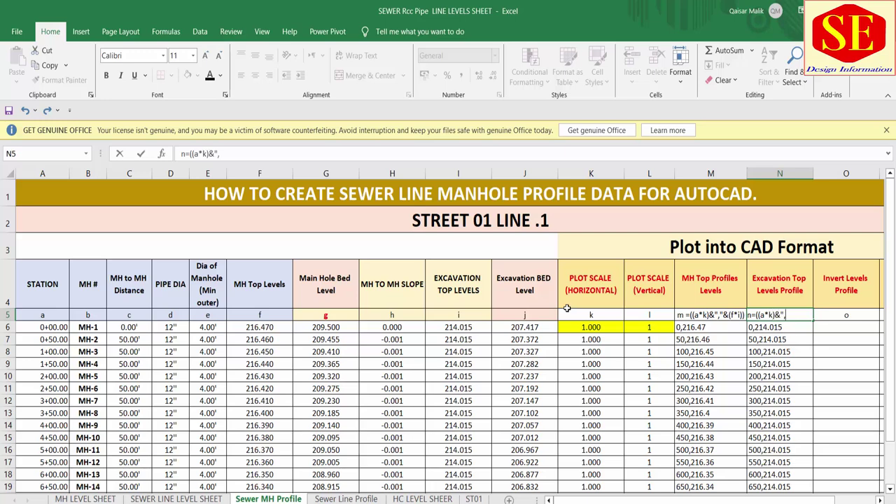
{"action": "type", "text": "\""}
{"action": "type", "text": "&(i*l"}
{"action": "type", "text": ")"}
{"action": "key", "text": "Return"}
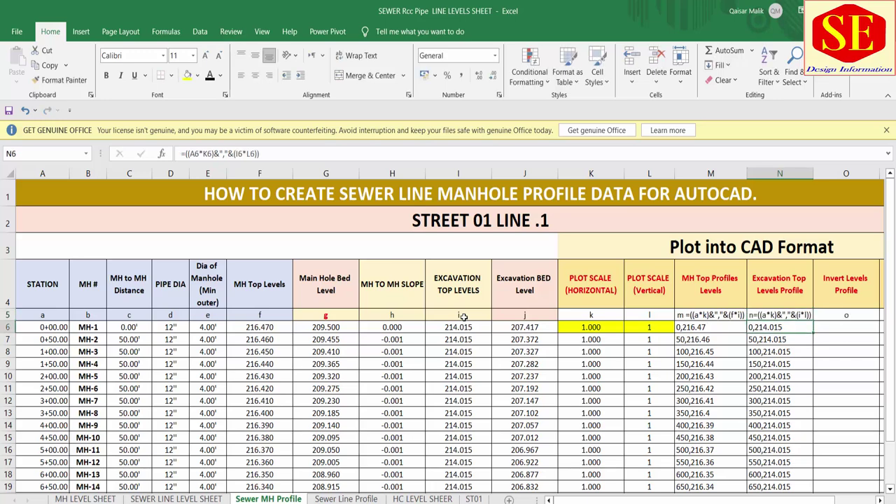
{"action": "left_click", "coordinate": [797, 317]}
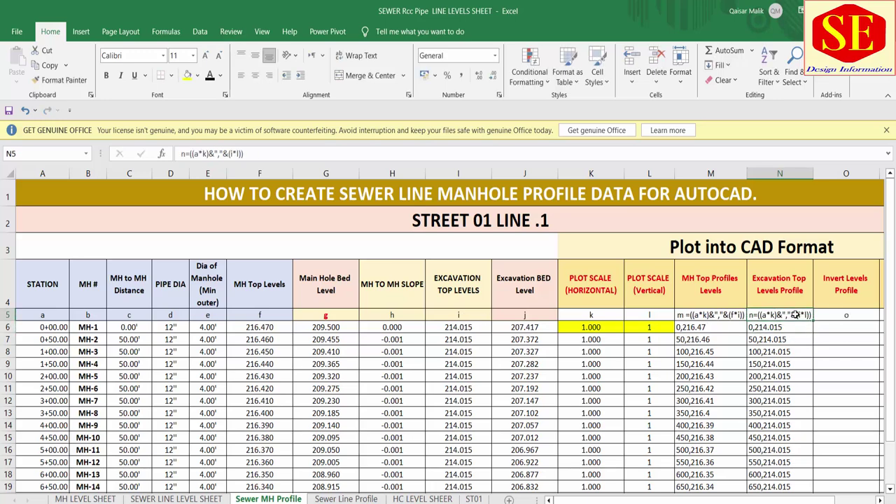
{"action": "scroll", "coordinate": [799, 352], "scroll_direction": "right", "scroll_amount": 2}
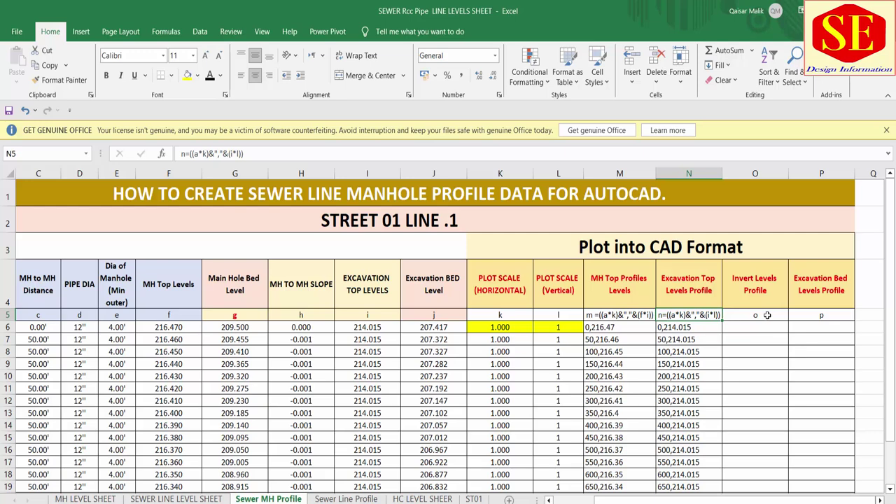
{"action": "left_click", "coordinate": [770, 316]}
Write the legend o=((a*k)&","&(g*l)) into cell O5
{"action": "type", "text": "o="}
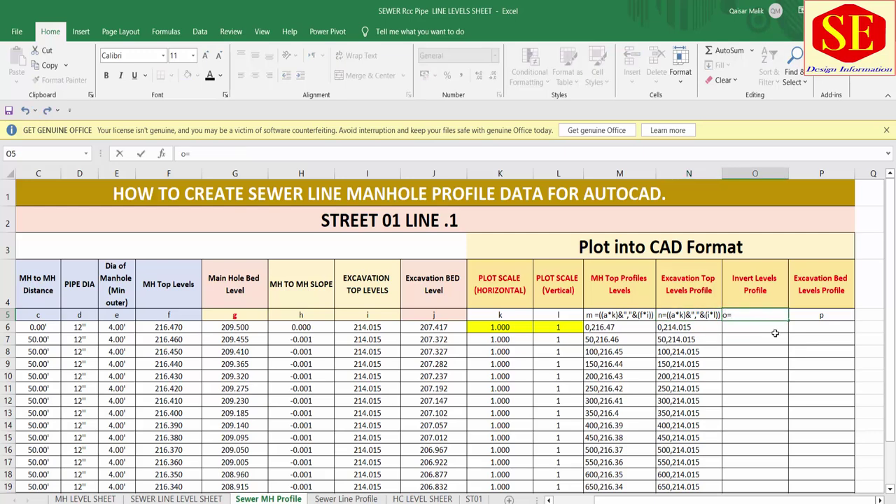
{"action": "type", "text": "(("}
{"action": "left_click_drag", "start_coordinate": [644, 500], "coordinate": [604, 499]}
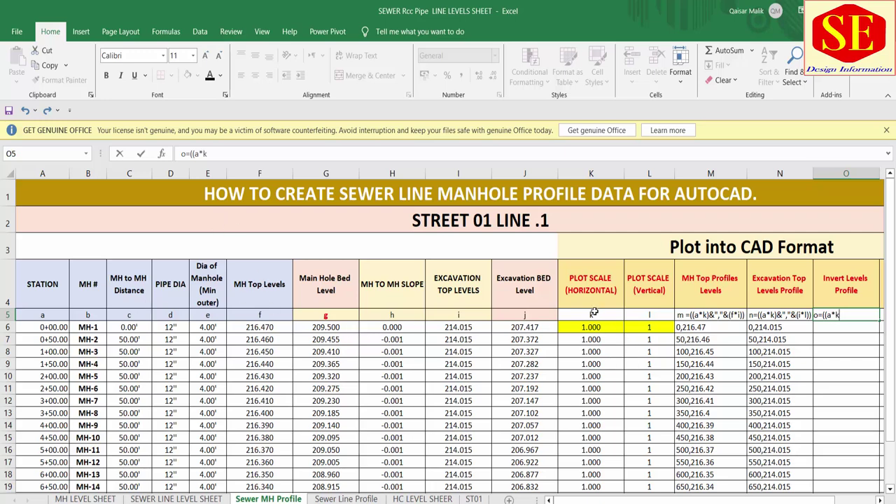
{"action": "type", "text": "&\",\"&("}
{"action": "type", "text": "g*"}
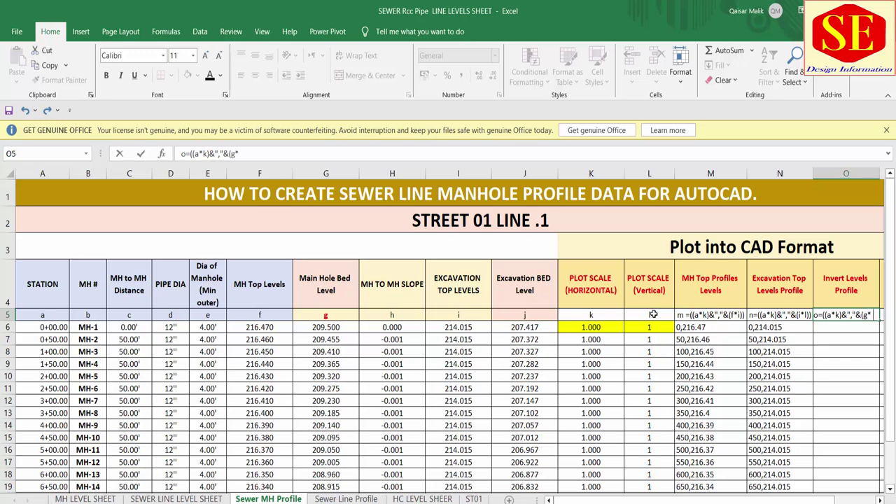
{"action": "type", "text": "l))"}
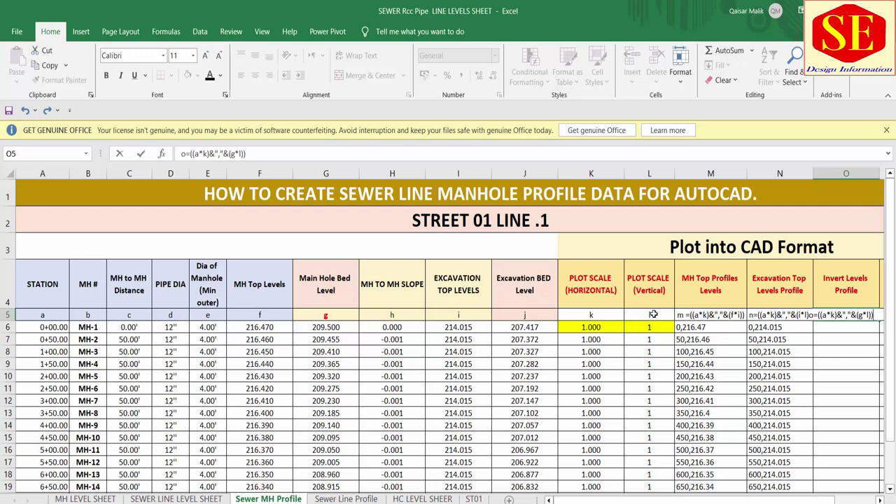
{"action": "key", "text": "Return"}
{"action": "left_click", "coordinate": [860, 281]}
{"action": "double_click", "coordinate": [823, 279]}
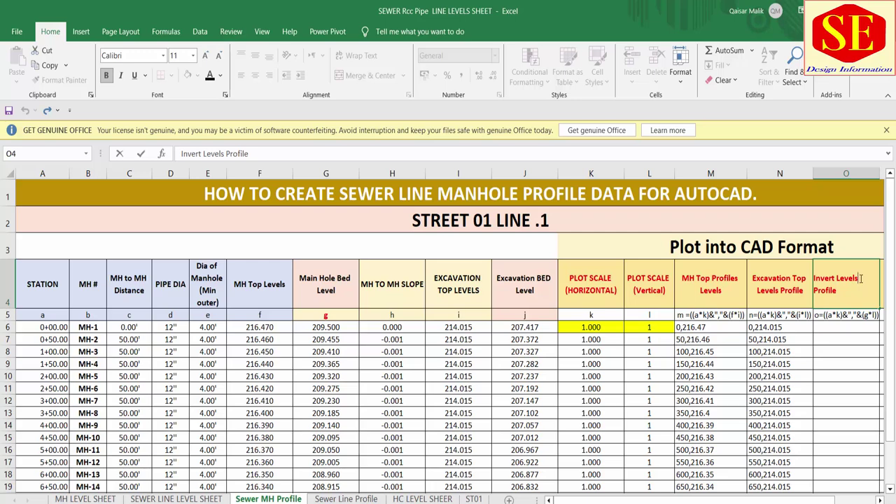
Insert '/ Bed Level' after 'Invert Levels' in the O4 heading
{"action": "type", "text": "/"}
{"action": "type", "text": "Bed "}
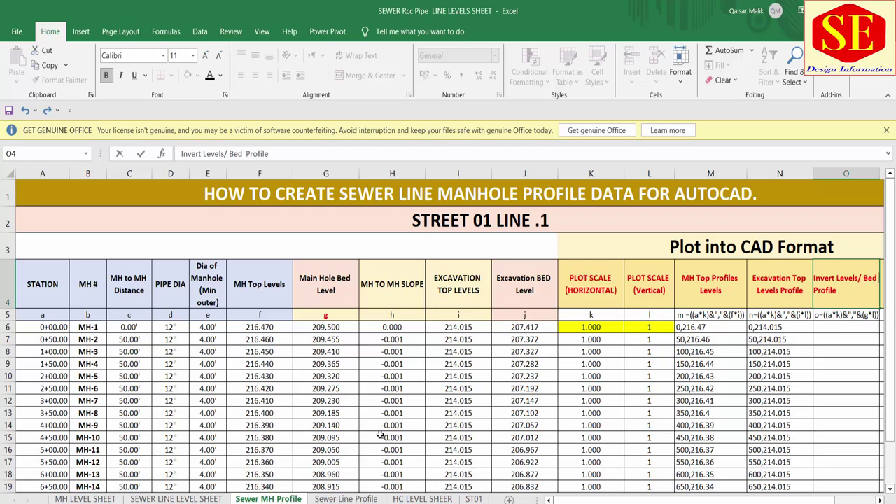
{"action": "type", "text": "Level"}
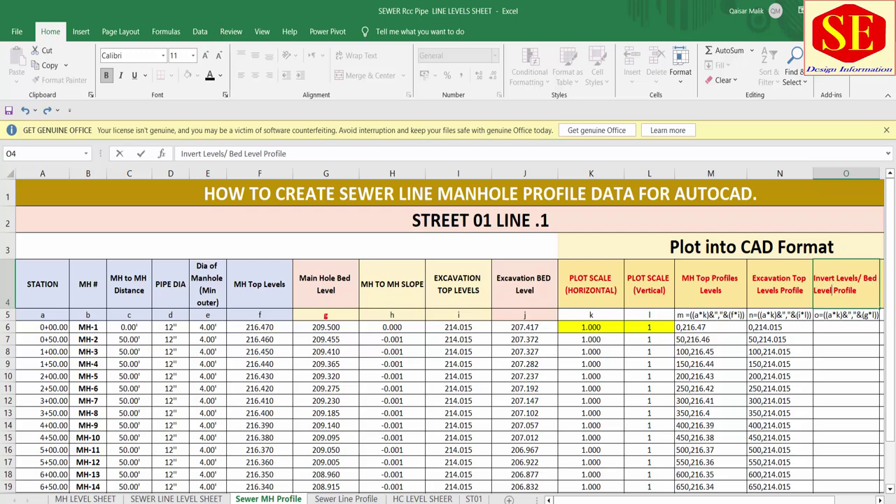
{"action": "left_click", "coordinate": [834, 437]}
{"action": "left_click_drag", "start_coordinate": [791, 499], "coordinate": [818, 499]}
{"action": "left_click", "coordinate": [738, 326]}
Enter =((A6*K6)&","&(G6*L6)) in O6 for the station,bed-level pair
{"action": "type", "text": "="}
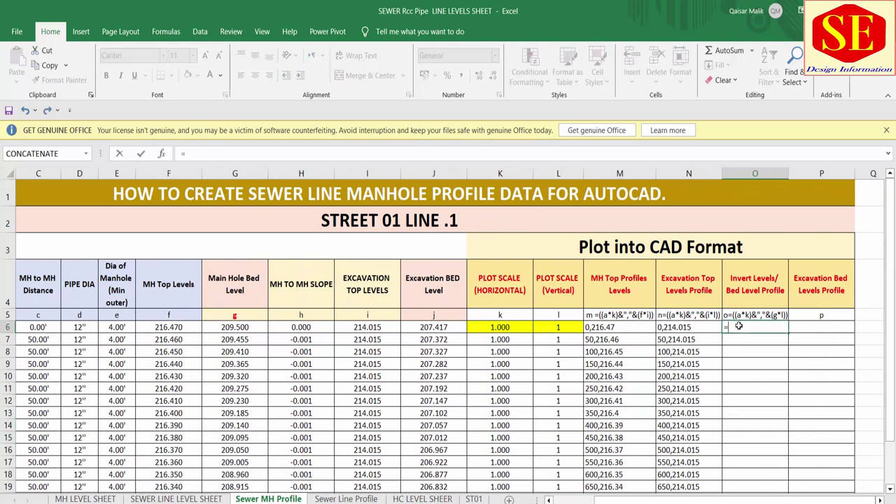
{"action": "type", "text": "(("}
{"action": "left_click_drag", "start_coordinate": [731, 498], "coordinate": [703, 499]}
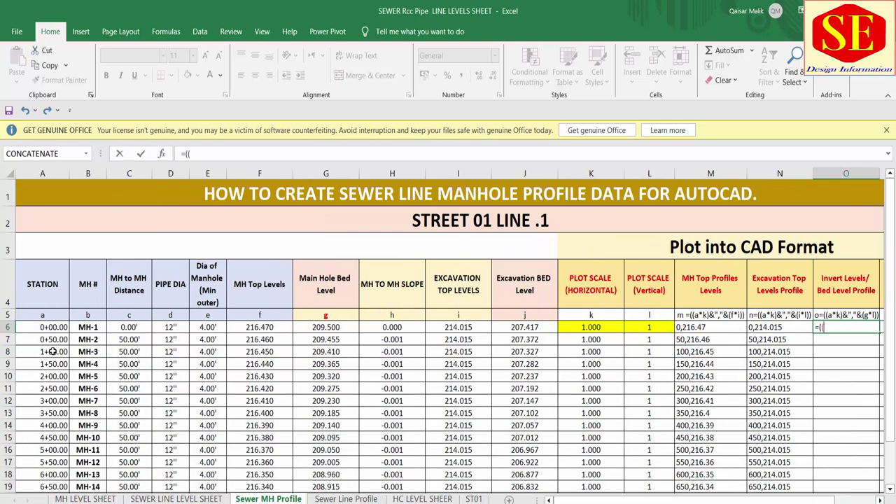
{"action": "left_click", "coordinate": [46, 327]}
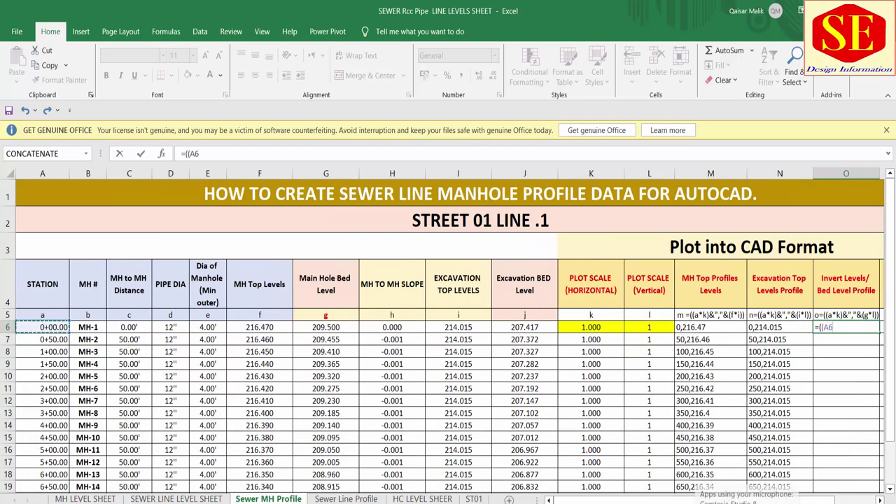
{"action": "type", "text": "*"}
{"action": "left_click", "coordinate": [573, 325]}
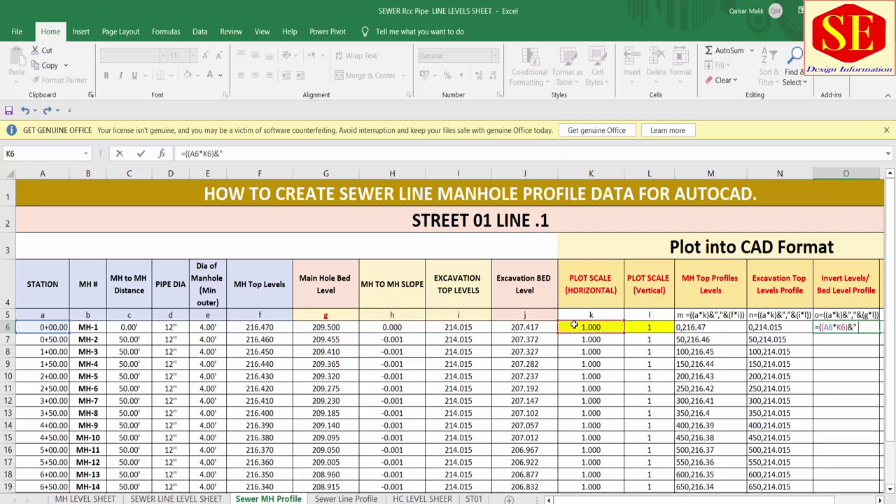
{"action": "type", "text": ",\"&("}
{"action": "left_click", "coordinate": [330, 327]}
{"action": "type", "text": "*"}
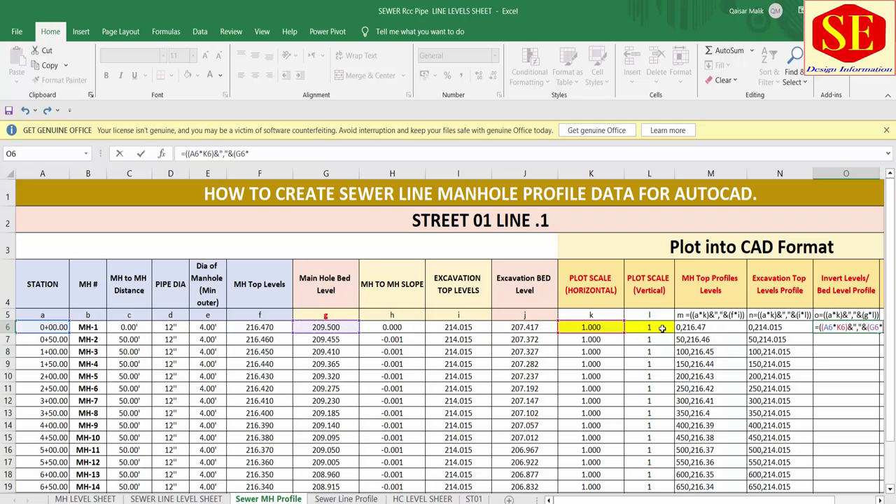
{"action": "left_click", "coordinate": [661, 329]}
{"action": "type", "text": "))"}
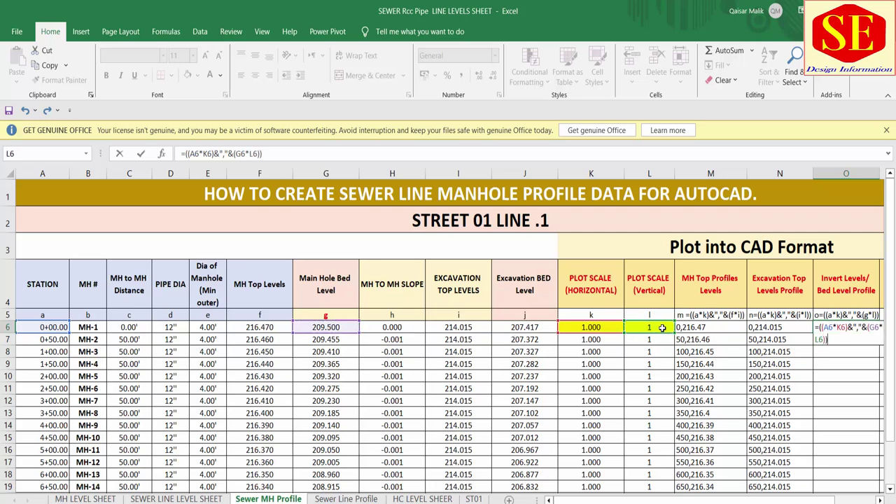
{"action": "key", "text": "Return"}
Fill the O6 formula down the whole Invert Levels/ Bed Level Profile column
{"action": "scroll", "coordinate": [796, 500], "scroll_direction": "right", "scroll_amount": 1}
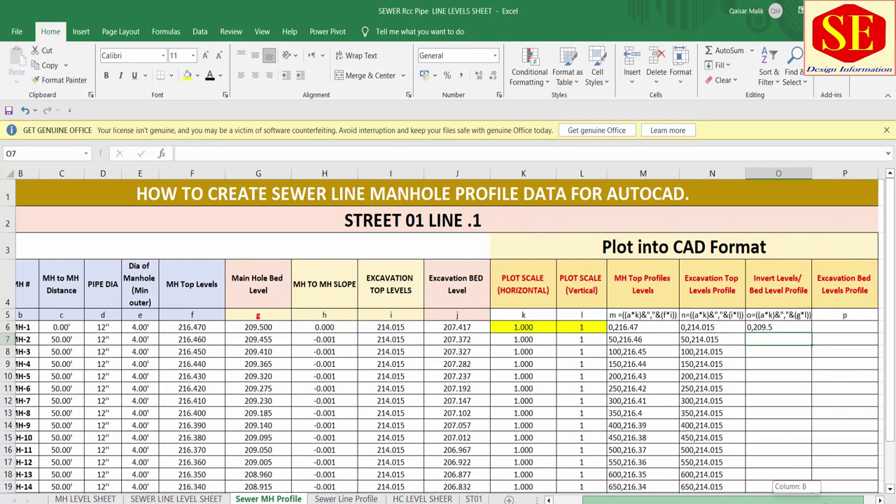
{"action": "left_click", "coordinate": [785, 327]}
{"action": "double_click", "coordinate": [826, 333]}
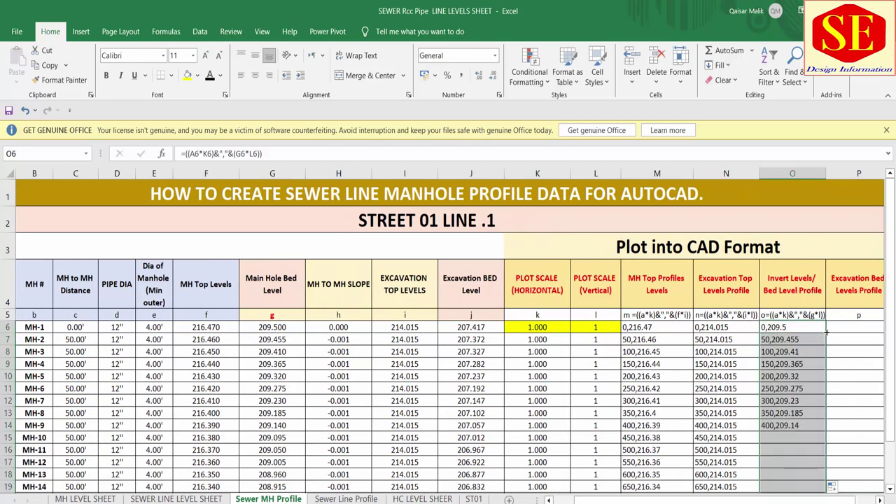
{"action": "left_click_drag", "start_coordinate": [791, 501], "coordinate": [810, 502]}
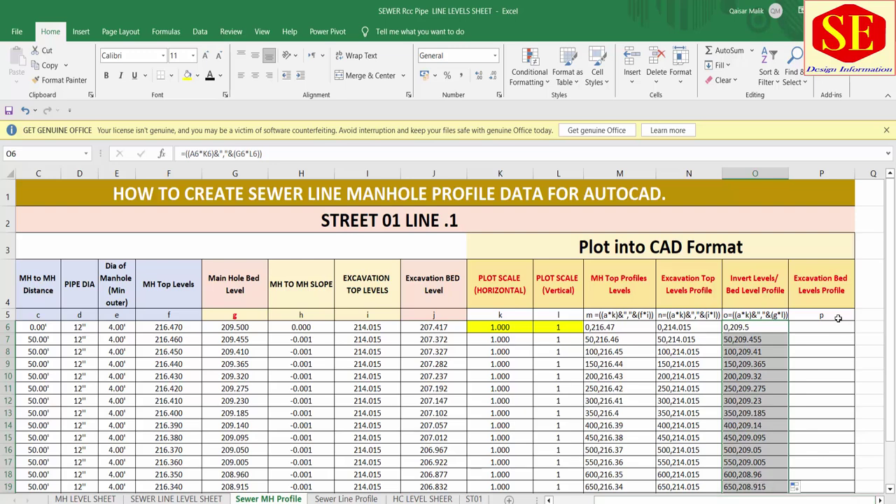
Enter =((A6*K6)&","&(J6*L6)) in P6 to pair the scaled station and bed level
{"action": "left_click", "coordinate": [834, 290]}
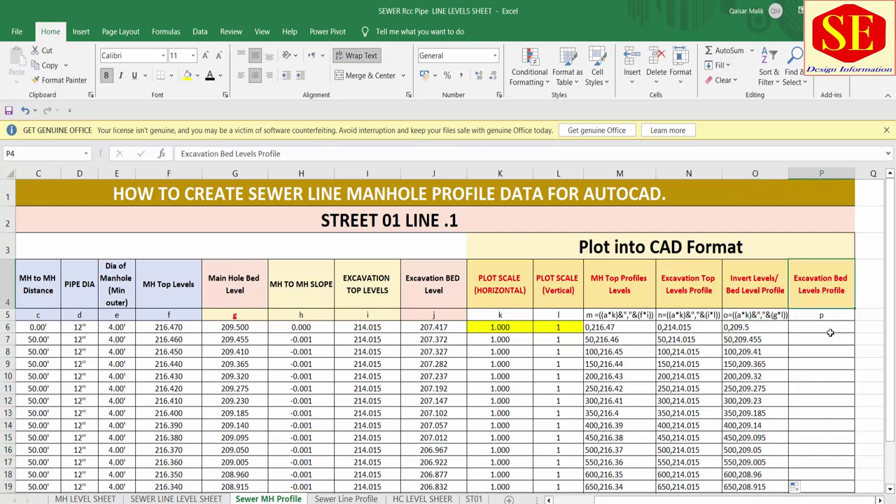
{"action": "left_click", "coordinate": [806, 327]}
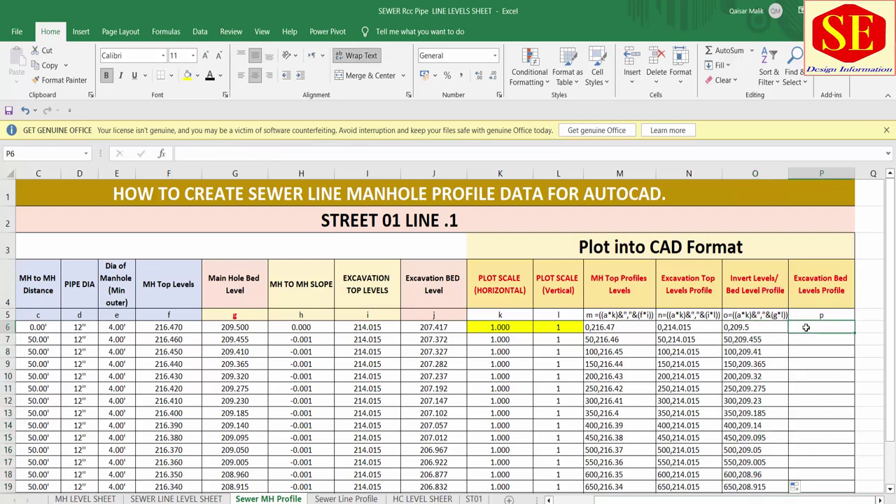
{"action": "type", "text": "="}
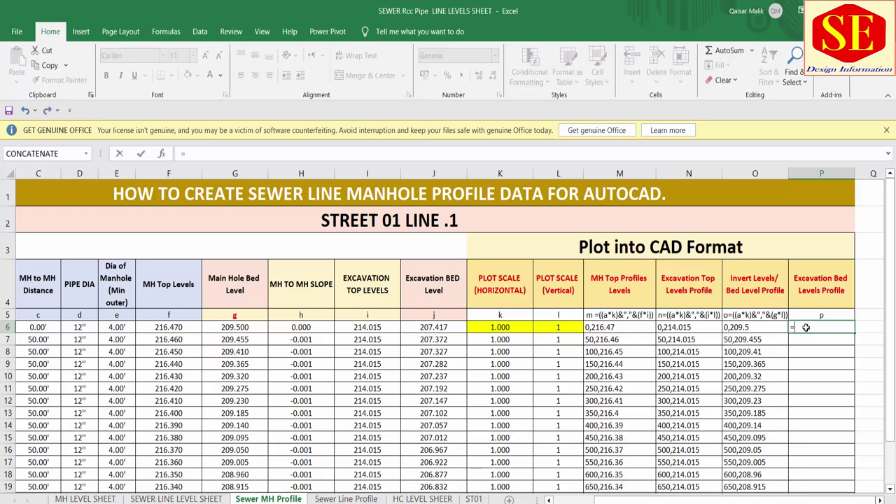
{"action": "type", "text": "(("}
{"action": "scroll", "coordinate": [735, 499], "scroll_direction": "left", "scroll_amount": 2}
{"action": "left_click", "coordinate": [56, 327]}
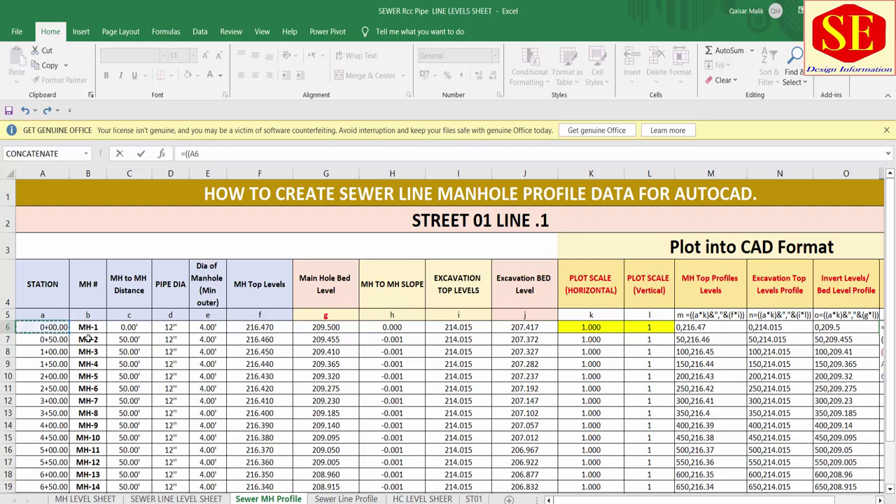
{"action": "type", "text": "*"}
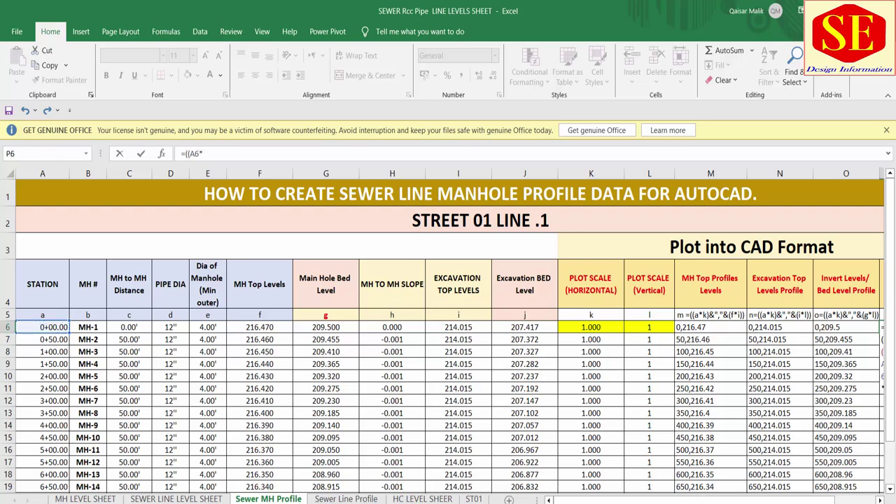
{"action": "left_click", "coordinate": [605, 329]}
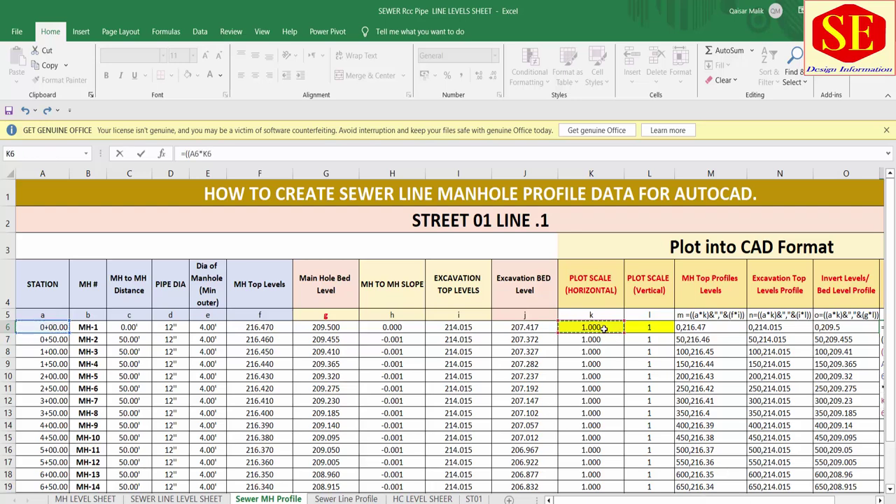
{"action": "left_click_drag", "start_coordinate": [648, 501], "coordinate": [686, 501]}
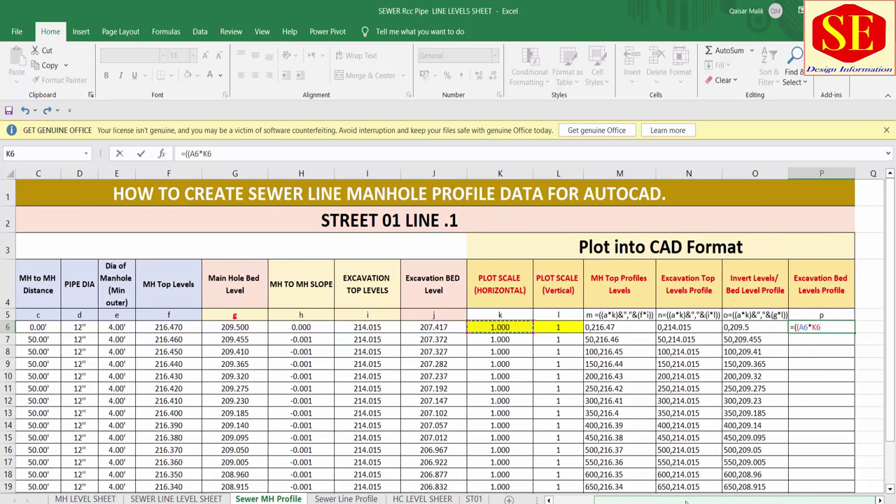
{"action": "type", "text": ")"}
{"action": "type", "text": "&\",\""}
{"action": "type", "text": "&("}
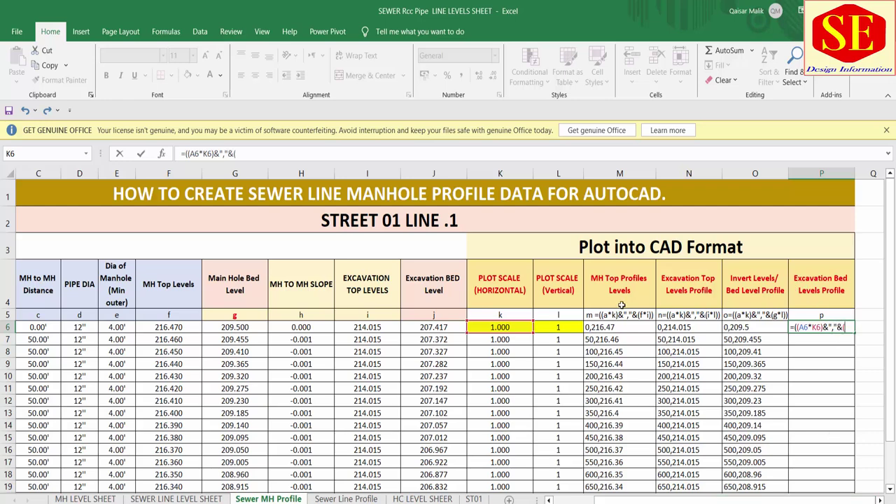
{"action": "left_click", "coordinate": [433, 328]}
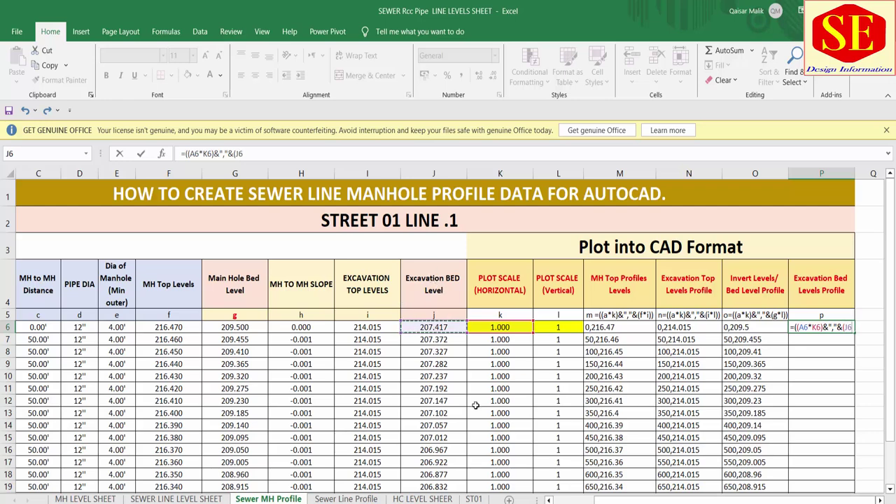
{"action": "type", "text": "*"}
{"action": "left_click", "coordinate": [578, 329]}
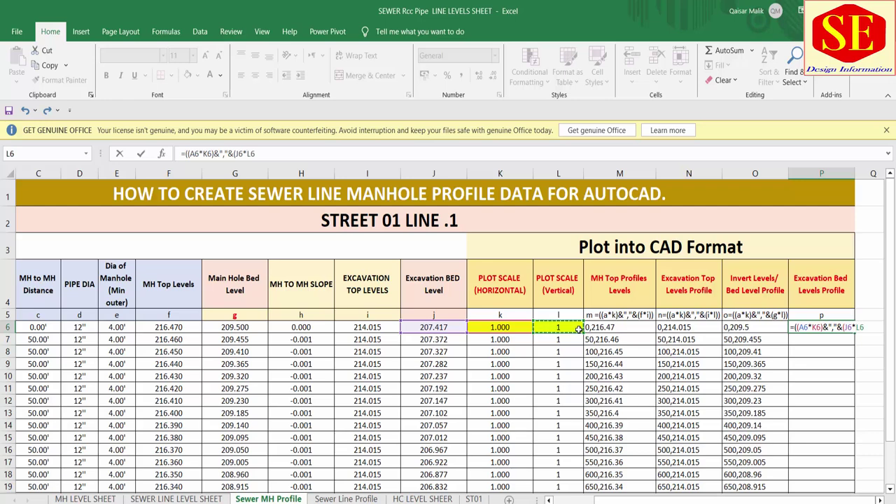
{"action": "type", "text": ")"}
{"action": "key", "text": "Return"}
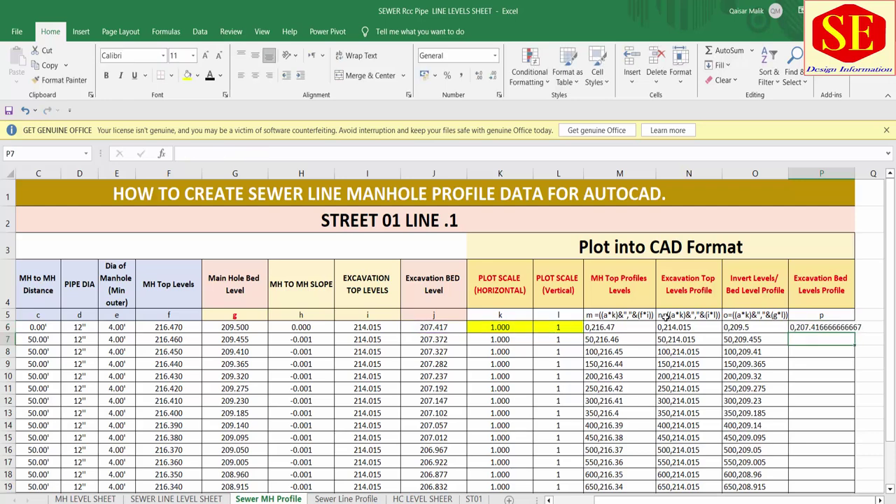
Fill the P6 formula down the Excavation Bed Levels Profile column
{"action": "left_click", "coordinate": [832, 326]}
{"action": "double_click", "coordinate": [855, 336]}
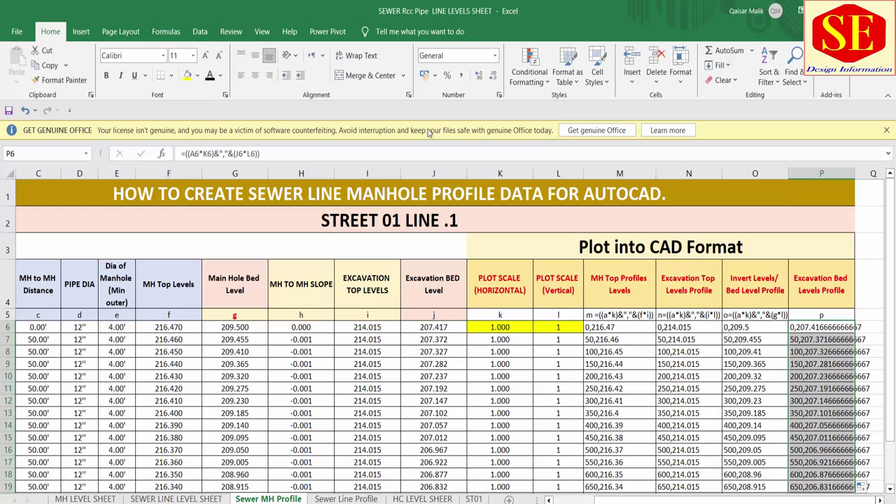
{"action": "key", "text": "ctrl+z"}
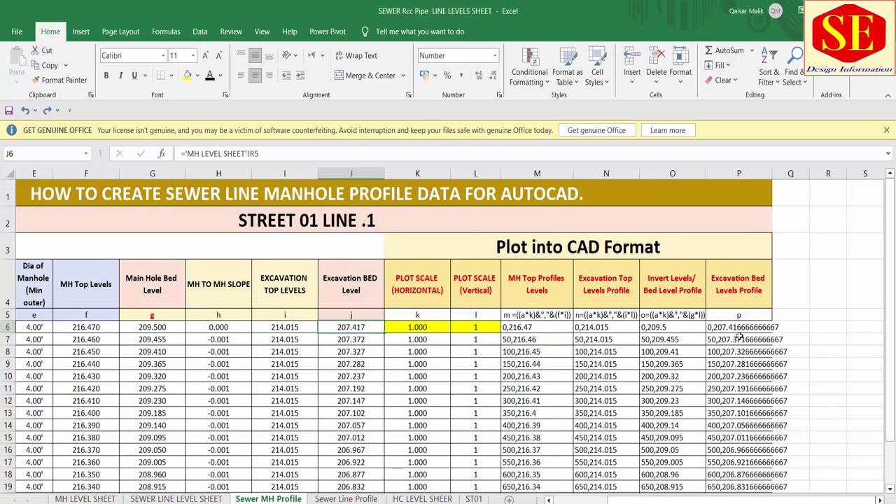
Review the P6 profile formula's references without changing it
{"action": "left_click", "coordinate": [739, 328]}
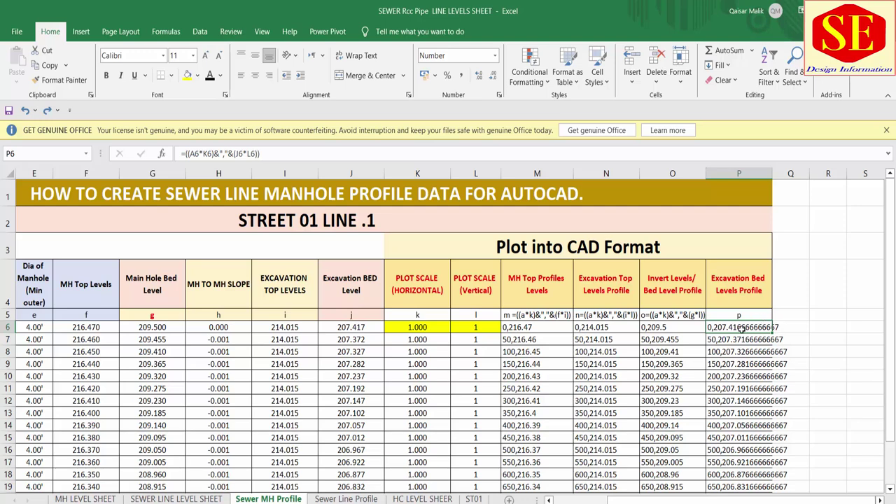
{"action": "double_click", "coordinate": [740, 329]}
{"action": "key", "text": "Escape"}
{"action": "double_click", "coordinate": [755, 327]}
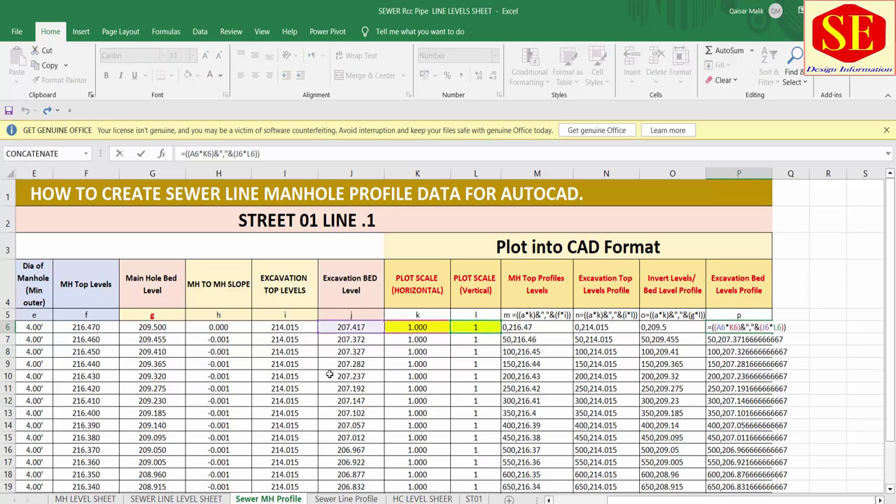
Wrap the J6 Excavation Bed Level formula in ROUND to 3 decimals
{"action": "left_click", "coordinate": [346, 327]}
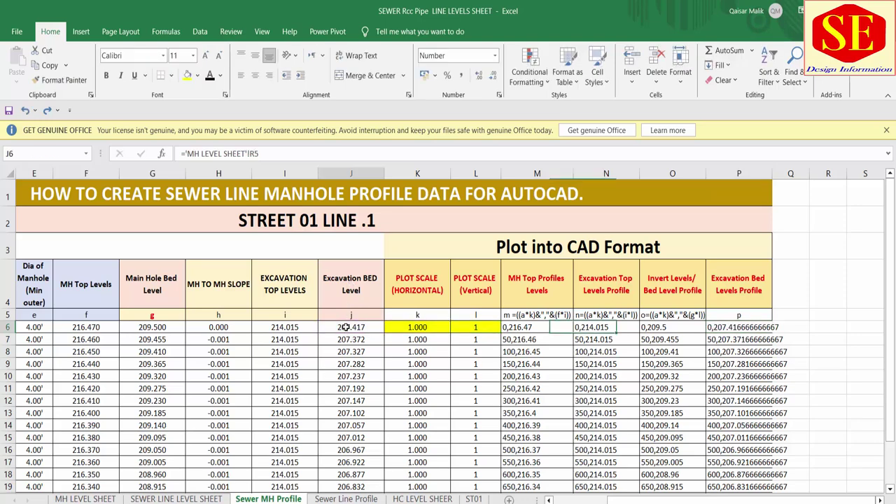
{"action": "double_click", "coordinate": [346, 327]}
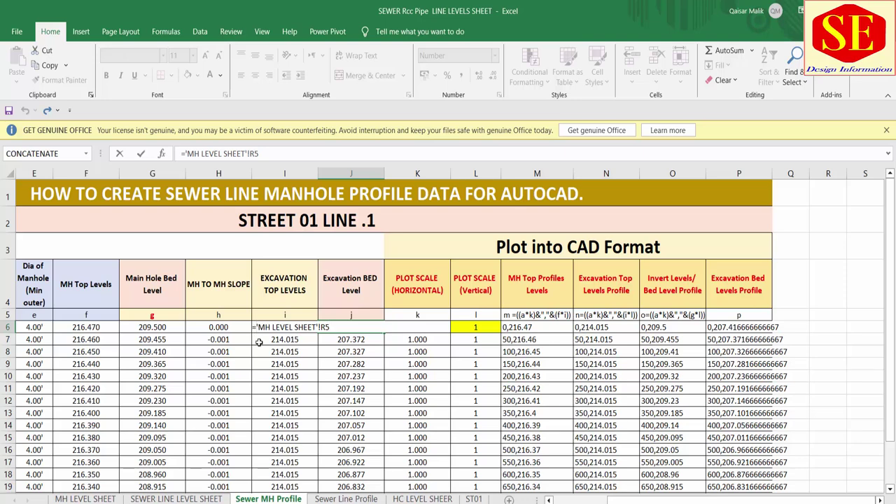
{"action": "type", "text": "roun"}
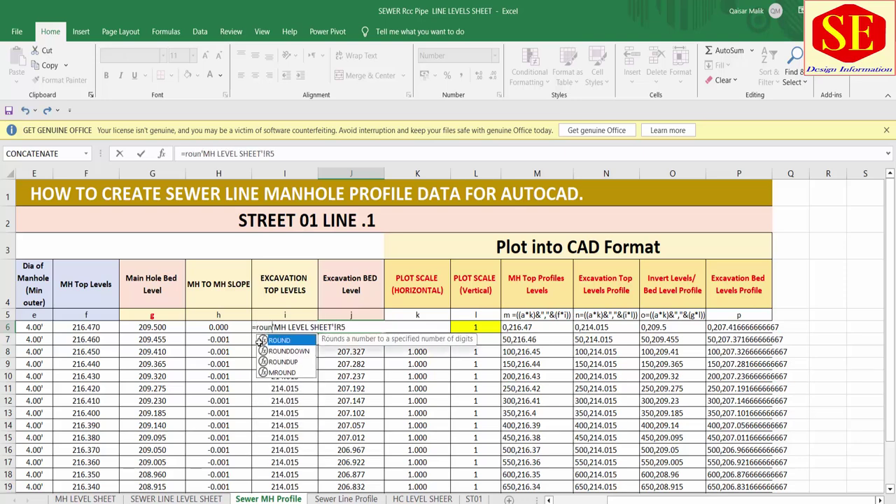
{"action": "type", "text": "d"}
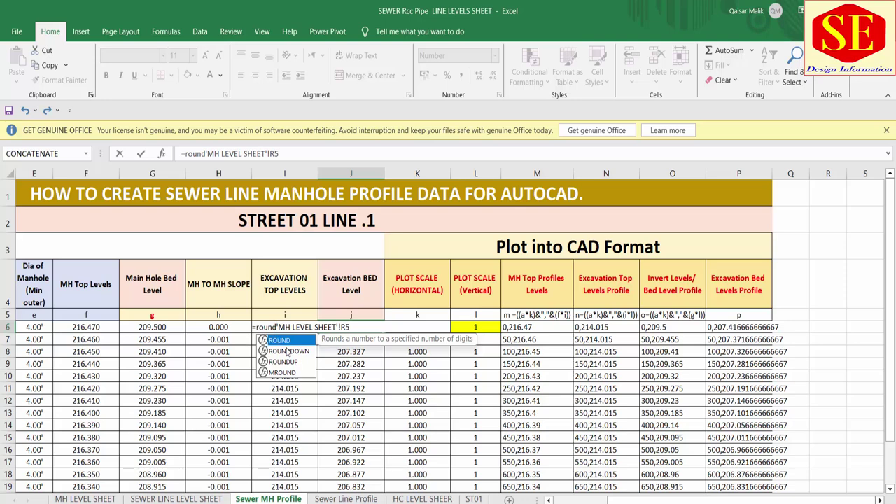
{"action": "double_click", "coordinate": [286, 341]}
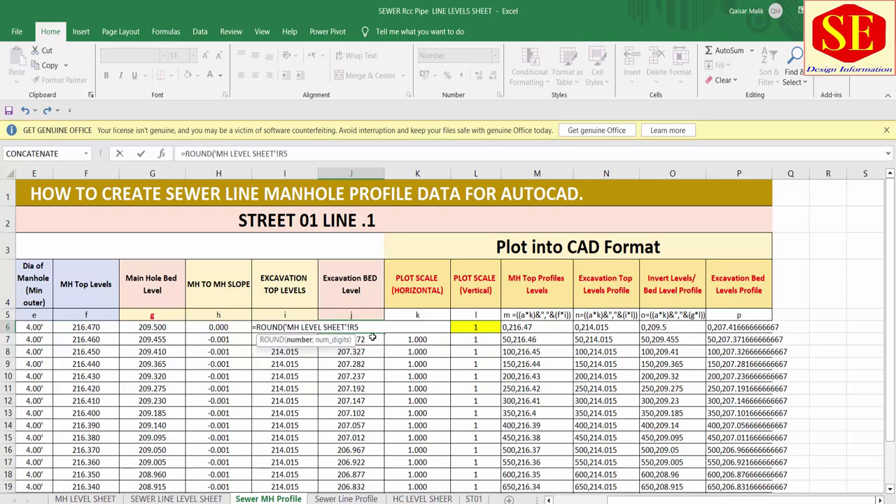
{"action": "type", "text": ","}
{"action": "type", "text": "3"}
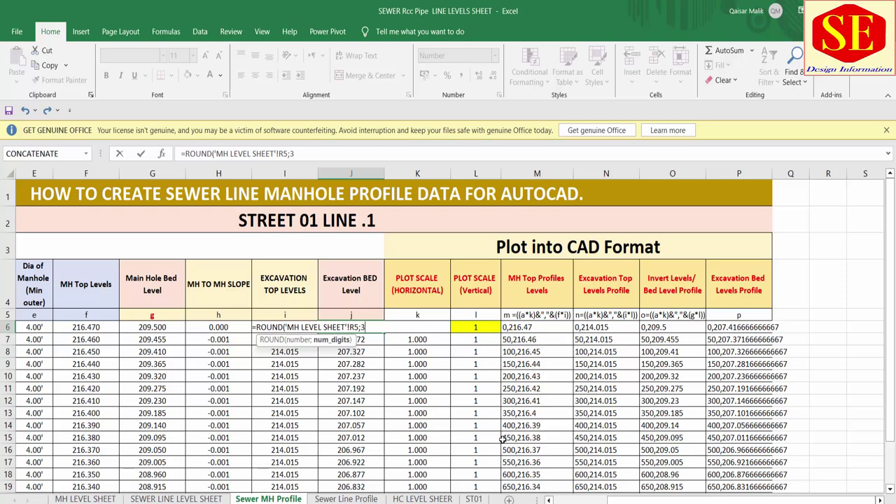
{"action": "key", "text": "Return"}
{"action": "key", "text": "Right"}
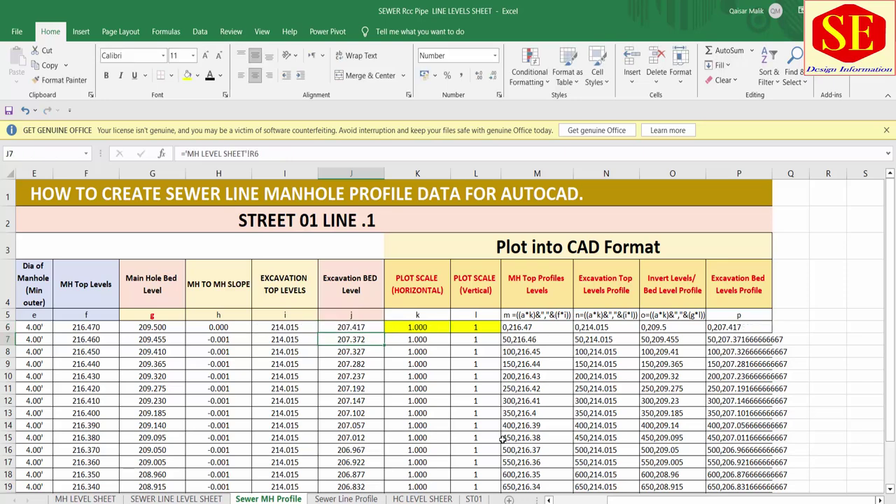
Check the P6 result and fill the rounded J6 formula down column J
{"action": "left_click", "coordinate": [363, 328]}
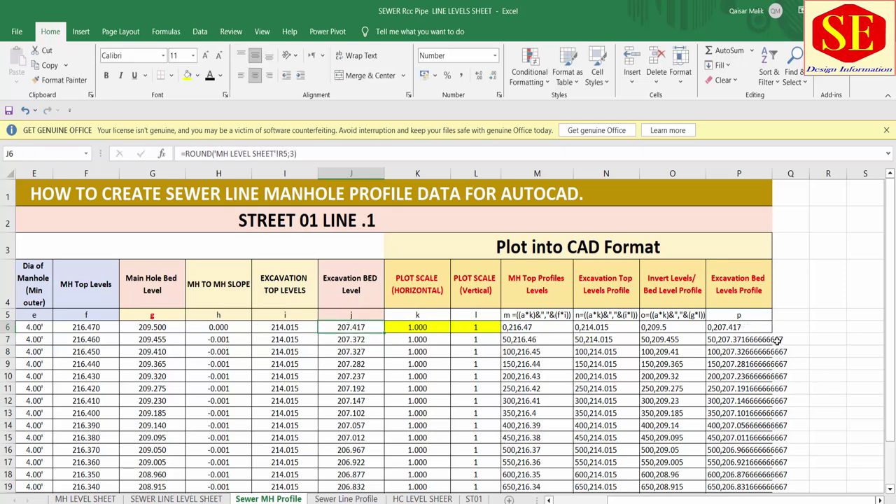
{"action": "left_click", "coordinate": [732, 328]}
{"action": "left_click", "coordinate": [362, 329]}
{"action": "double_click", "coordinate": [385, 334]}
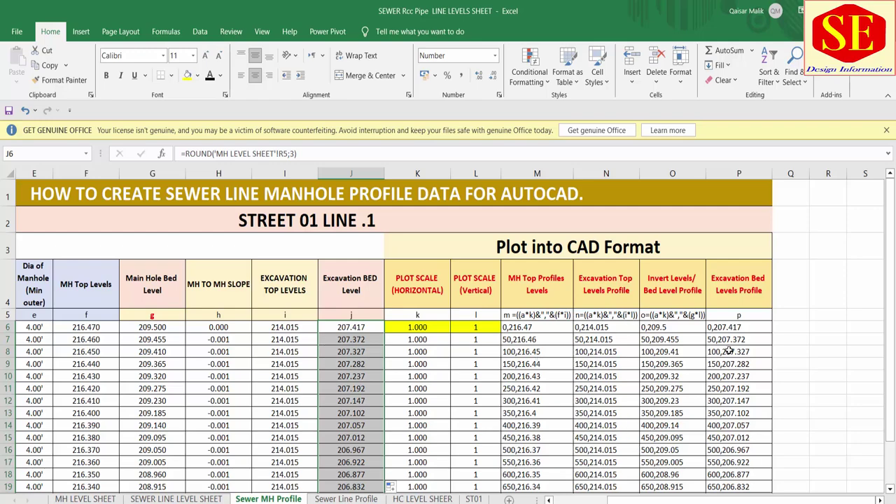
Check the Excavation Top Levels and MH Top Profiles formulas, then bring AutoCAD 2021 forward
{"action": "scroll", "coordinate": [737, 431], "scroll_direction": "down", "scroll_amount": 2}
{"action": "scroll", "coordinate": [686, 343], "scroll_direction": "up", "scroll_amount": 1}
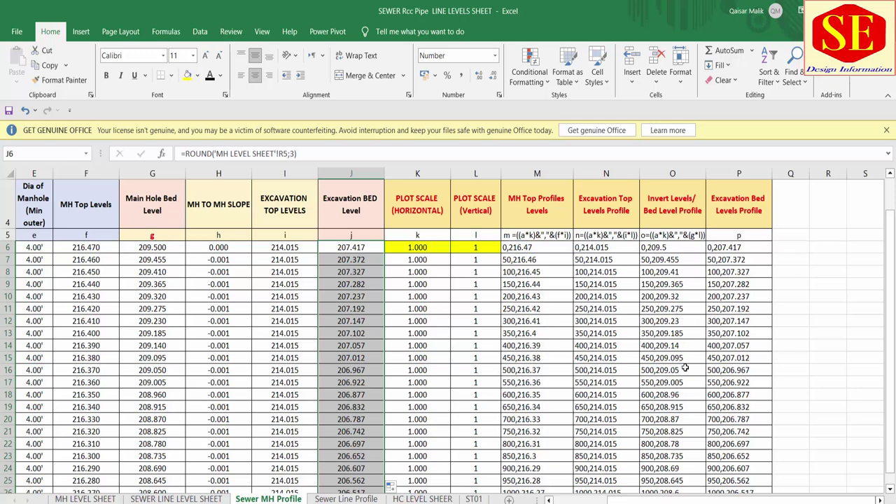
{"action": "left_click", "coordinate": [608, 295]}
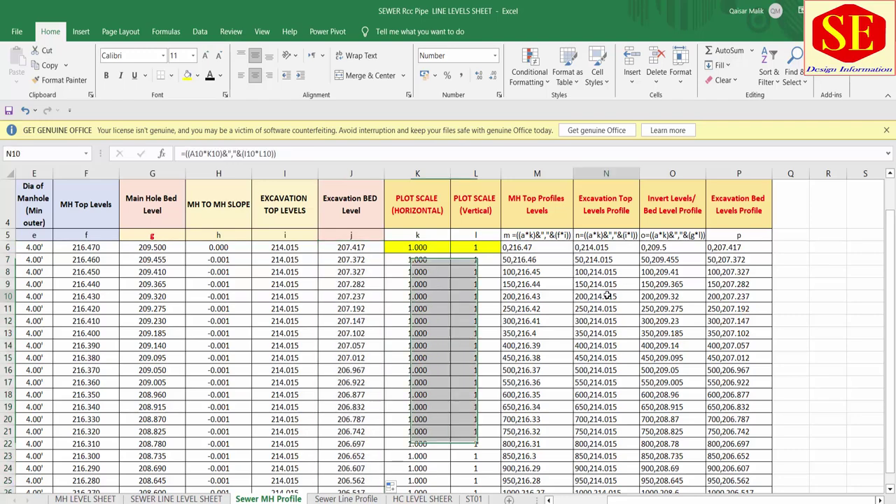
{"action": "scroll", "coordinate": [608, 295], "scroll_direction": "up", "scroll_amount": 1}
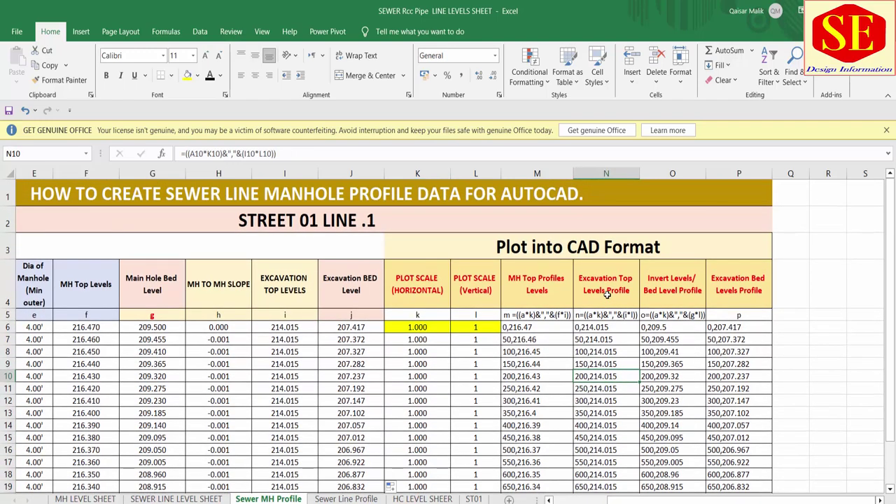
{"action": "left_click", "coordinate": [537, 340]}
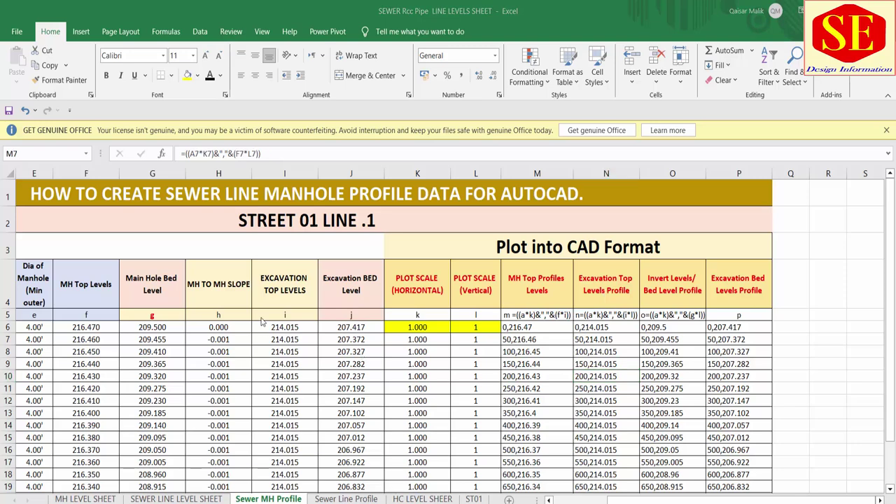
{"action": "left_click", "coordinate": [533, 336]}
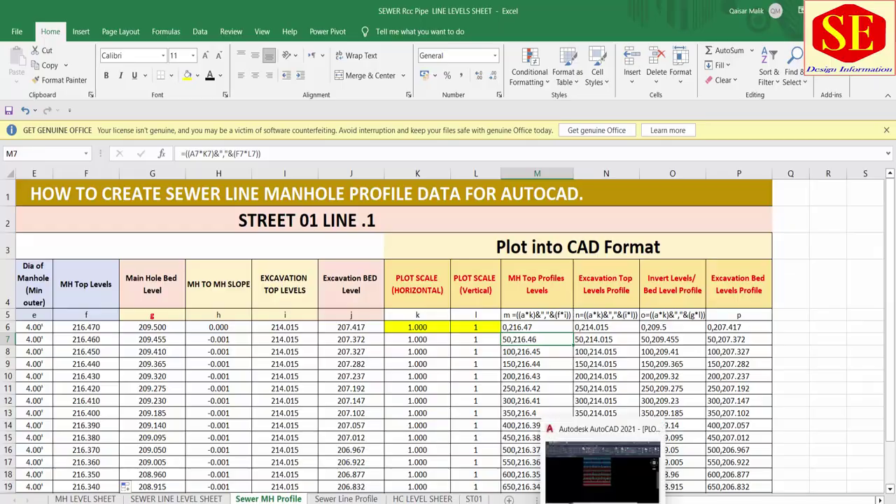
{"action": "left_click", "coordinate": [604, 455]}
Create a new blank drawing, Drawing2, from the template dialog with Ctrl+N
{"action": "scroll", "coordinate": [320, 365], "scroll_direction": "up", "scroll_amount": 4}
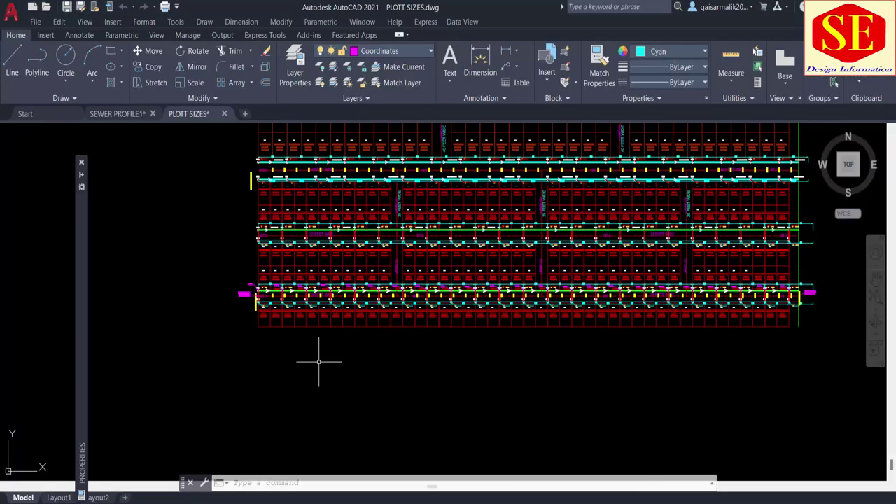
{"action": "scroll", "coordinate": [317, 304], "scroll_direction": "up", "scroll_amount": 2}
{"action": "middle_click_drag", "start_coordinate": [471, 284], "coordinate": [372, 284]}
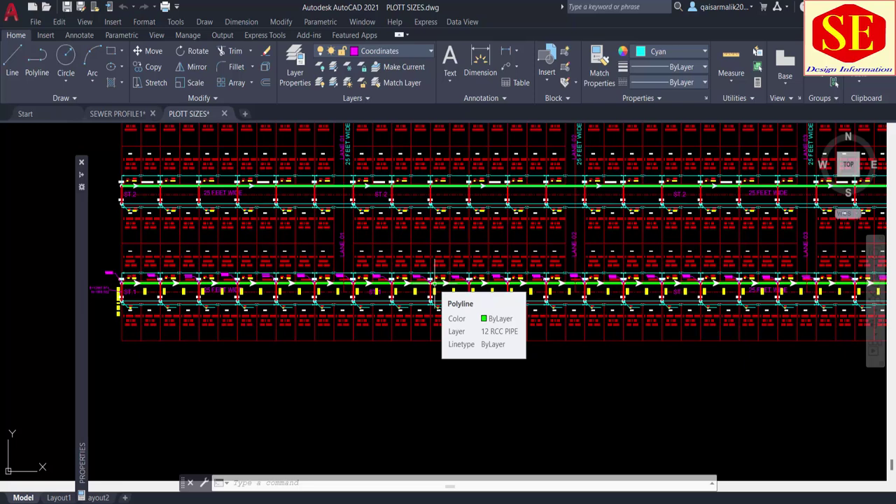
{"action": "scroll", "coordinate": [489, 341], "scroll_direction": "down", "scroll_amount": 2}
{"action": "scroll", "coordinate": [426, 366], "scroll_direction": "down", "scroll_amount": 1}
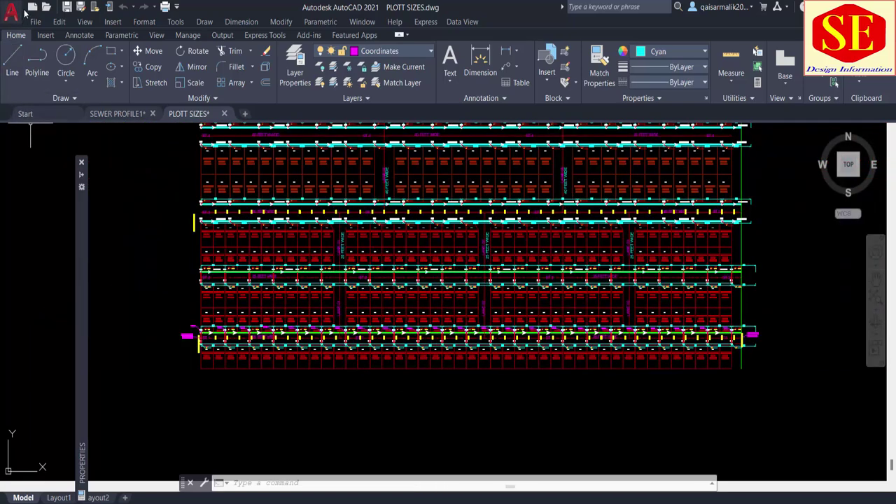
{"action": "key", "text": "ctrl+n"}
{"action": "left_click", "coordinate": [553, 484]}
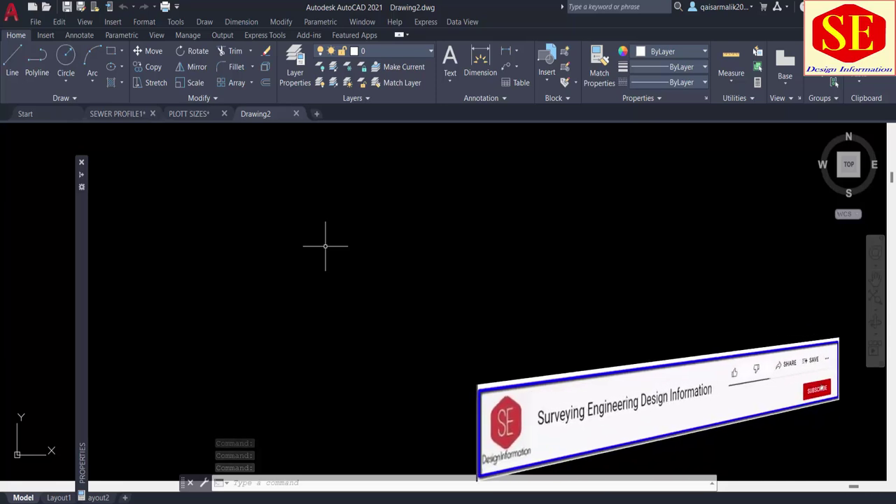
Open Layer Properties with LA and add several new layers
{"action": "type", "text": "la"}
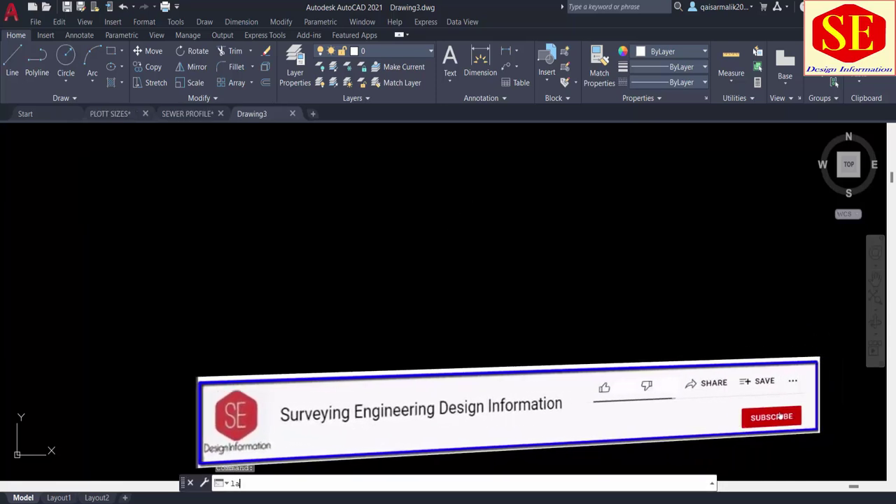
{"action": "key", "text": "Return"}
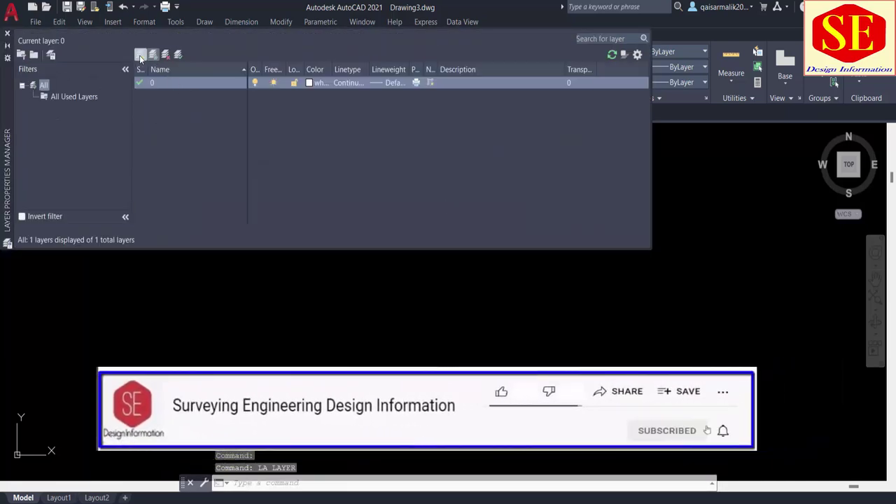
{"action": "left_click", "coordinate": [139, 56]}
{"action": "left_click", "coordinate": [140, 55]}
{"action": "left_click", "coordinate": [139, 56]}
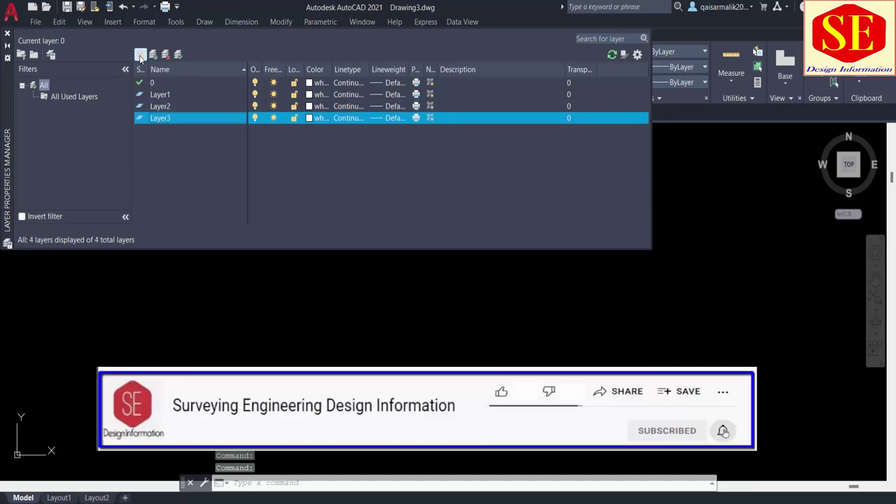
{"action": "left_click", "coordinate": [140, 55]}
{"action": "left_click", "coordinate": [140, 55]}
{"action": "left_click", "coordinate": [166, 96]}
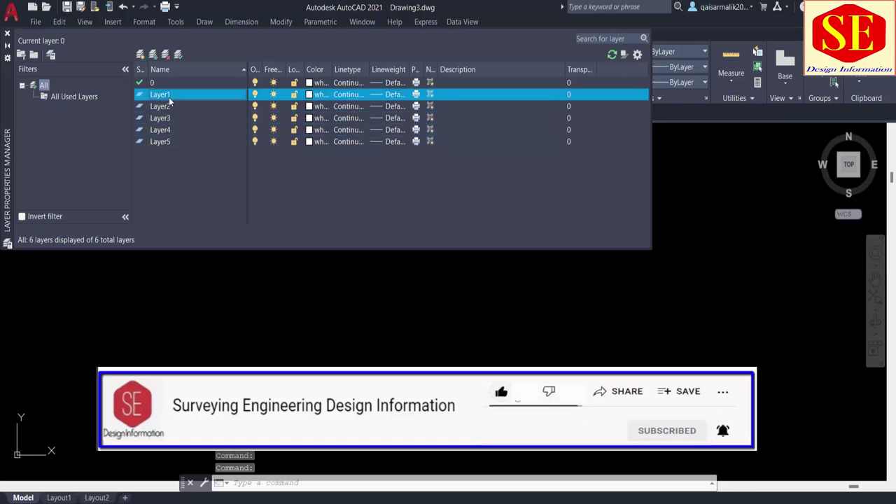
Make Layer1 current and rename it 'text'
{"action": "double_click", "coordinate": [168, 97]}
{"action": "left_click", "coordinate": [172, 96]}
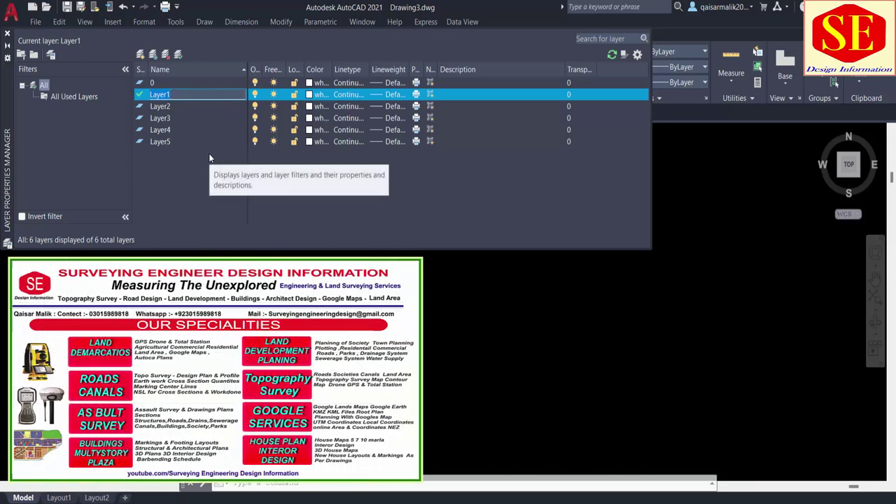
{"action": "type", "text": "text"}
{"action": "left_click", "coordinate": [195, 121]}
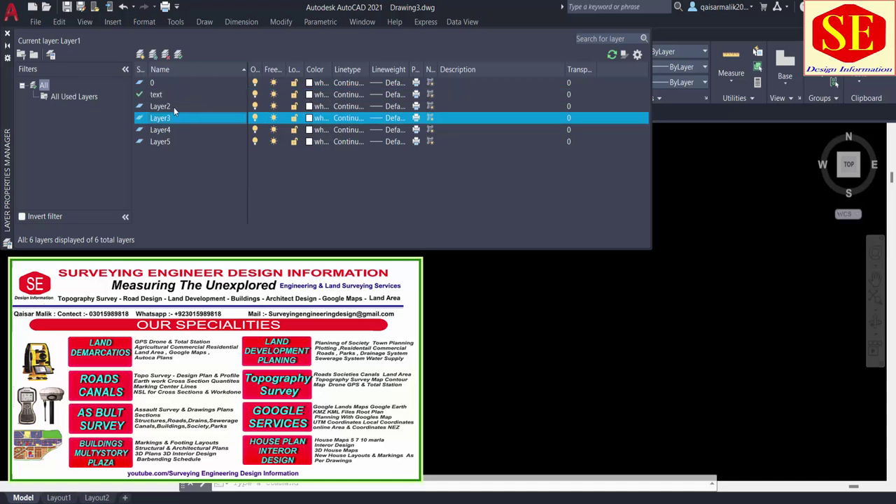
Rename Layer2 and keep its colour white after trying red
{"action": "left_click", "coordinate": [175, 107]}
{"action": "type", "text": "Profi"}
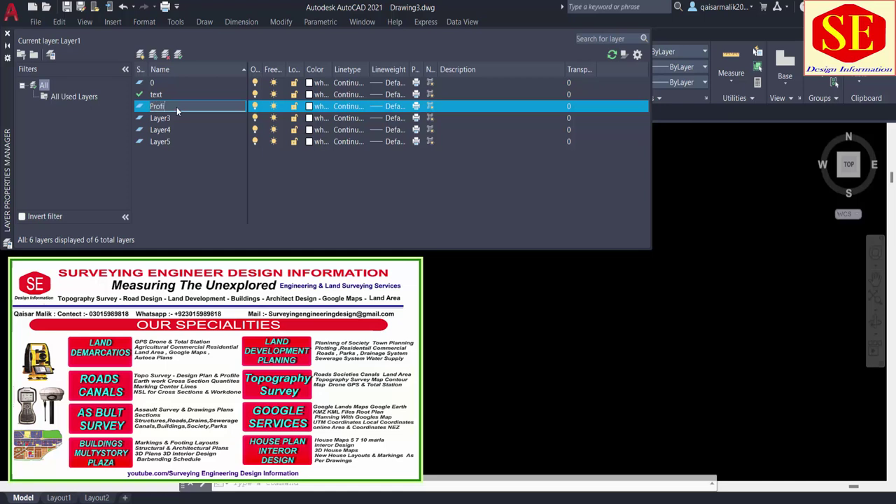
{"action": "type", "text": "le templat"}
{"action": "left_click", "coordinate": [310, 106]}
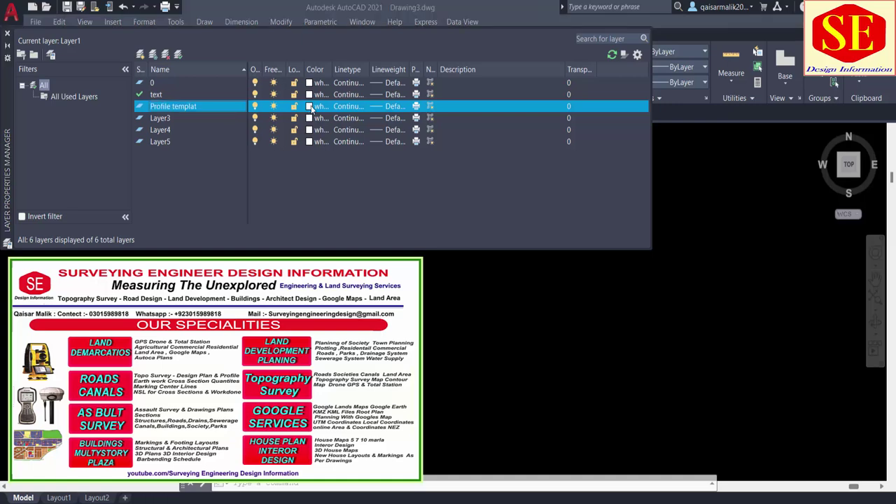
{"action": "left_click", "coordinate": [437, 336]}
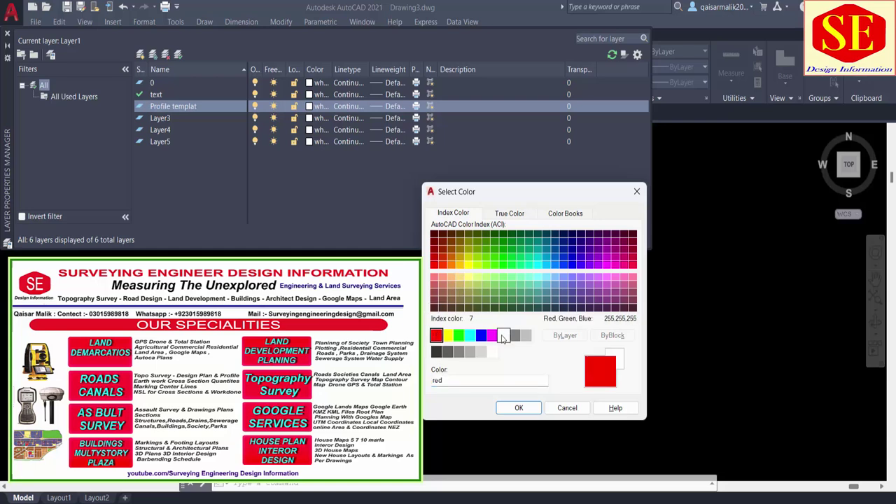
{"action": "left_click", "coordinate": [503, 335]}
{"action": "left_click", "coordinate": [518, 407]}
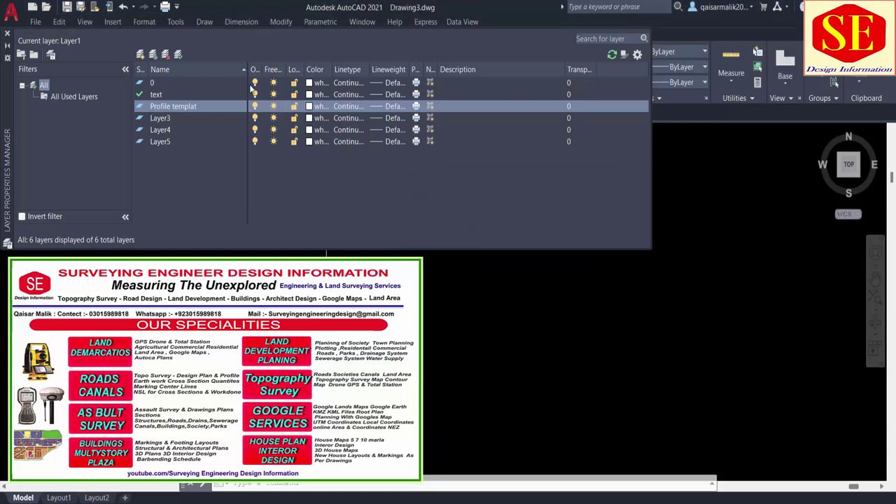
Rename Layer3 to IL and give it the colour red
{"action": "double_click", "coordinate": [168, 118]}
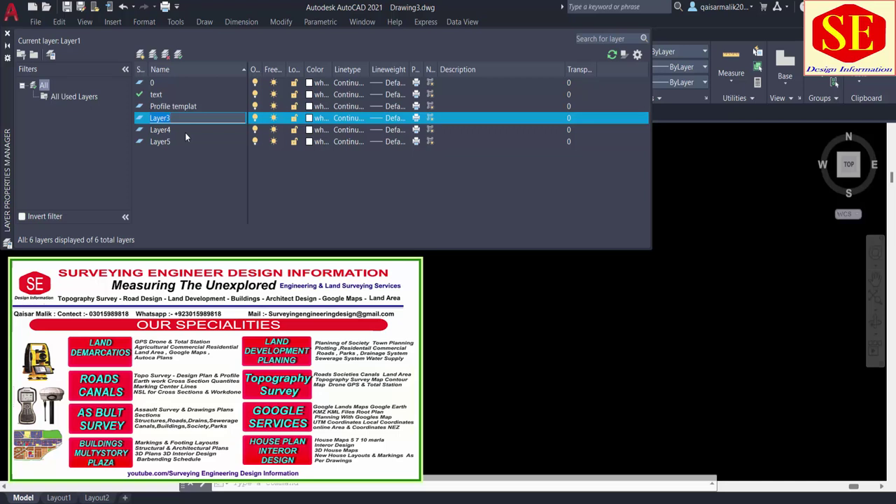
{"action": "type", "text": "in"}
{"action": "key", "text": "BackSpace"}
{"action": "key", "text": "BackSpace"}
{"action": "type", "text": "i"}
{"action": "key", "text": "Caps_Lock"}
{"action": "type", "text": "L"}
{"action": "left_click", "coordinate": [310, 118]}
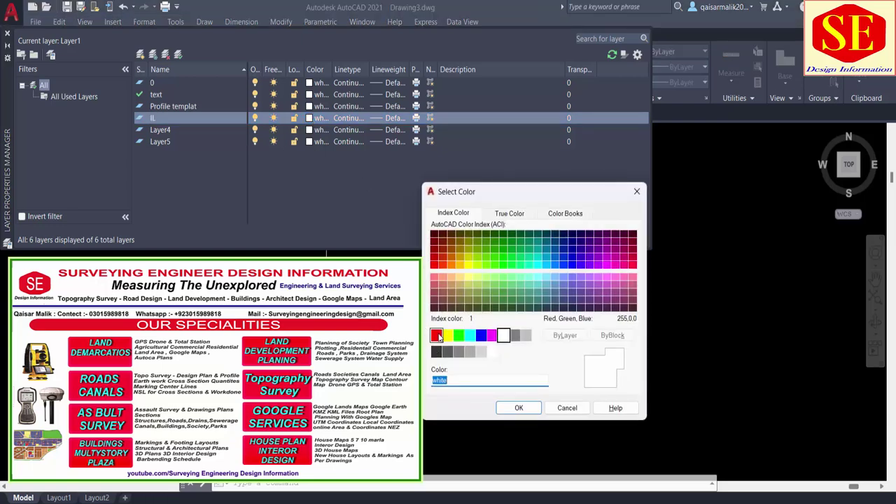
{"action": "left_click", "coordinate": [436, 335]}
{"action": "left_click", "coordinate": [518, 408]}
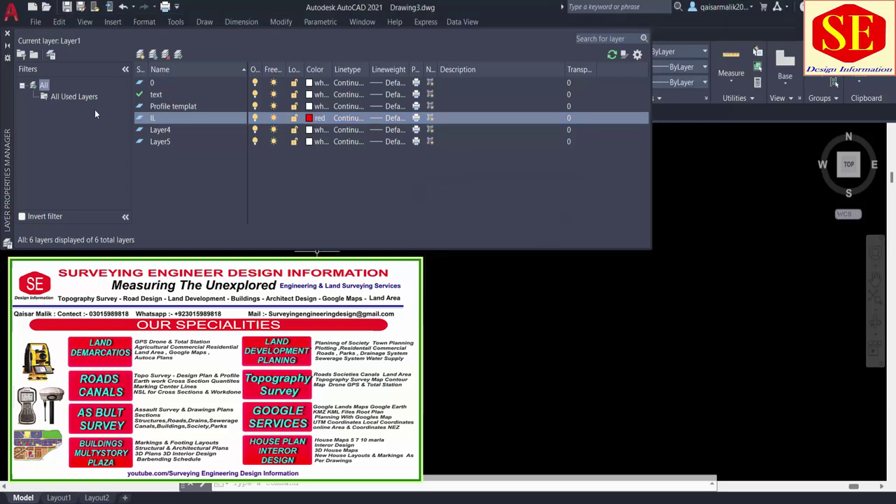
Rename Layer4 to EXCAVATION LEVEL and colour it yellow
{"action": "left_click", "coordinate": [168, 130]}
{"action": "left_click", "coordinate": [169, 130]}
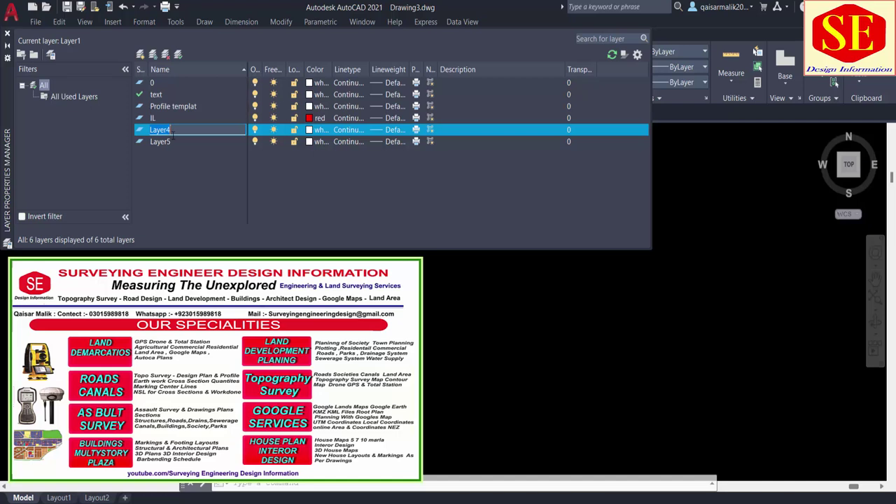
{"action": "type", "text": "EXCAVATION LEVEL"}
{"action": "left_click", "coordinate": [313, 133]}
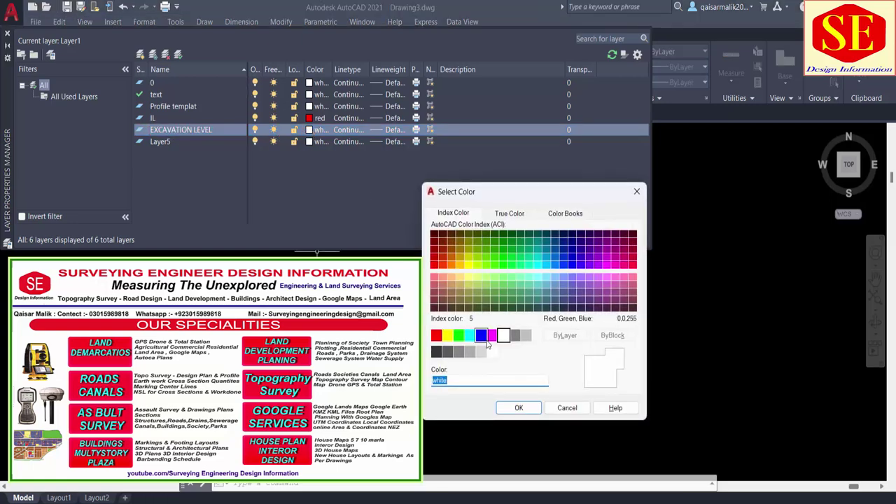
{"action": "left_click", "coordinate": [449, 337]}
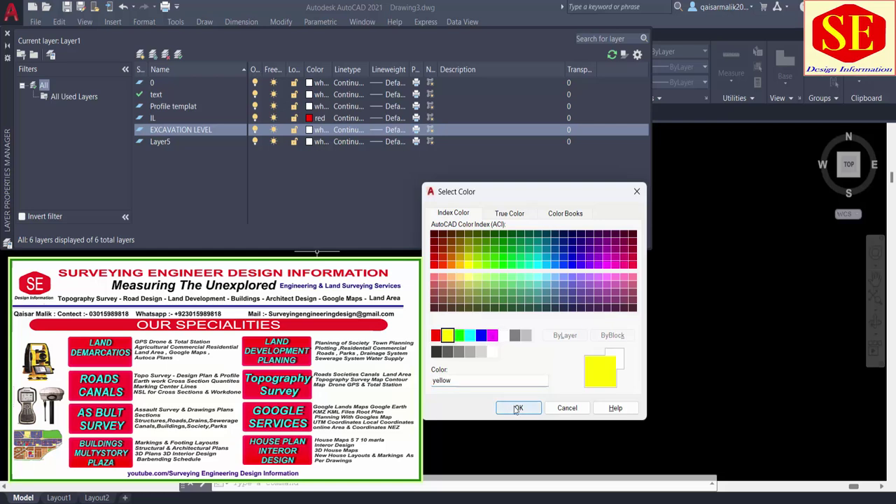
{"action": "left_click", "coordinate": [519, 407]}
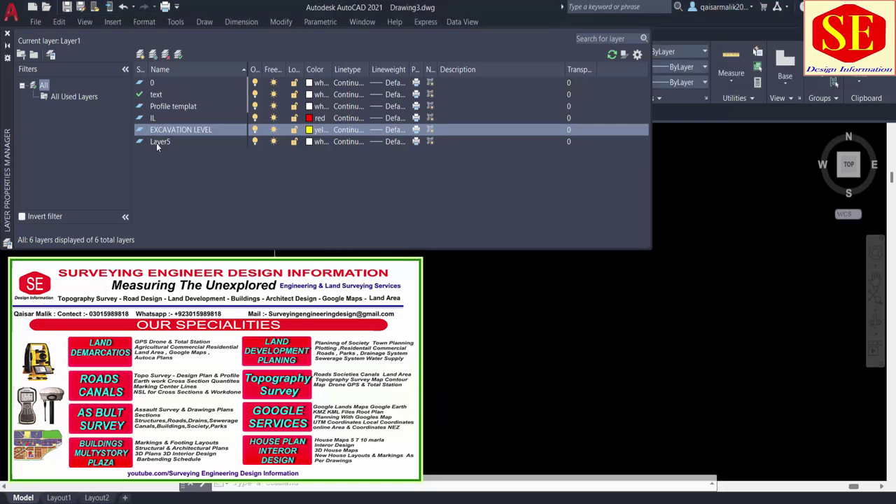
Rename Layer5 to TOP LEVELS and colour it magenta
{"action": "left_click", "coordinate": [156, 142]}
{"action": "left_click", "coordinate": [156, 143]}
{"action": "type", "text": "TOP LEVEL"}
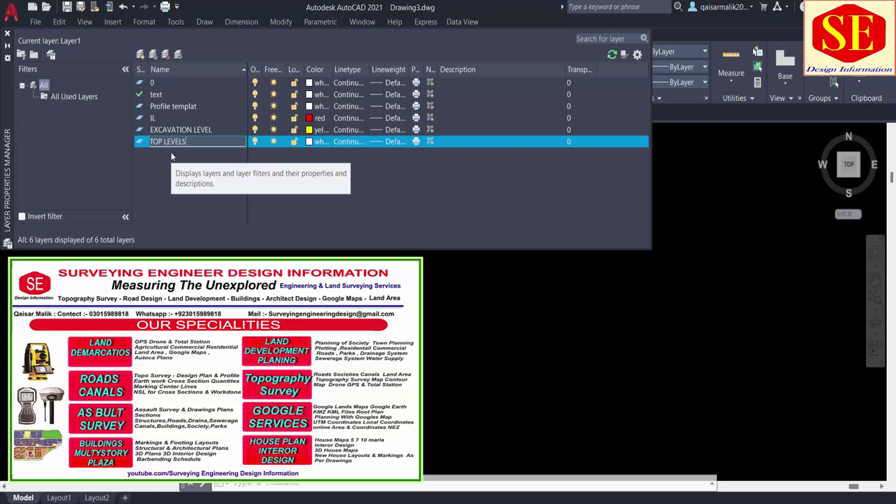
{"action": "type", "text": "S"}
{"action": "left_click", "coordinate": [310, 143]}
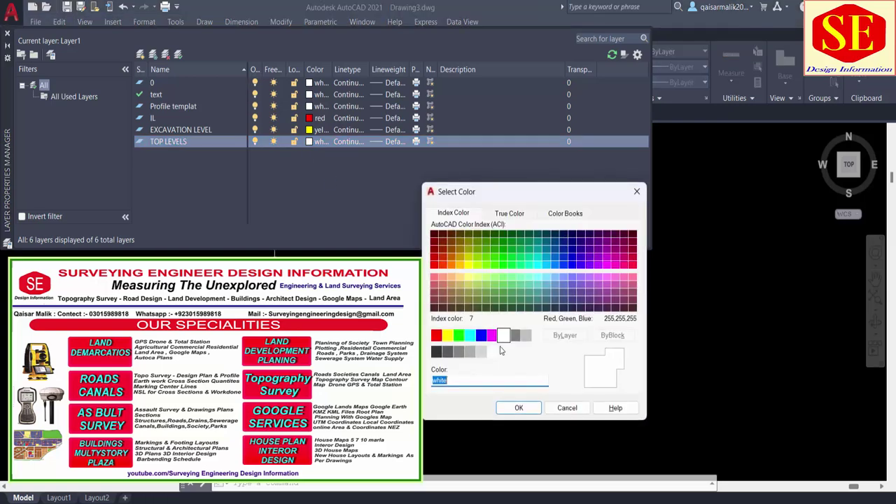
{"action": "left_click", "coordinate": [492, 336]}
{"action": "left_click", "coordinate": [514, 408]}
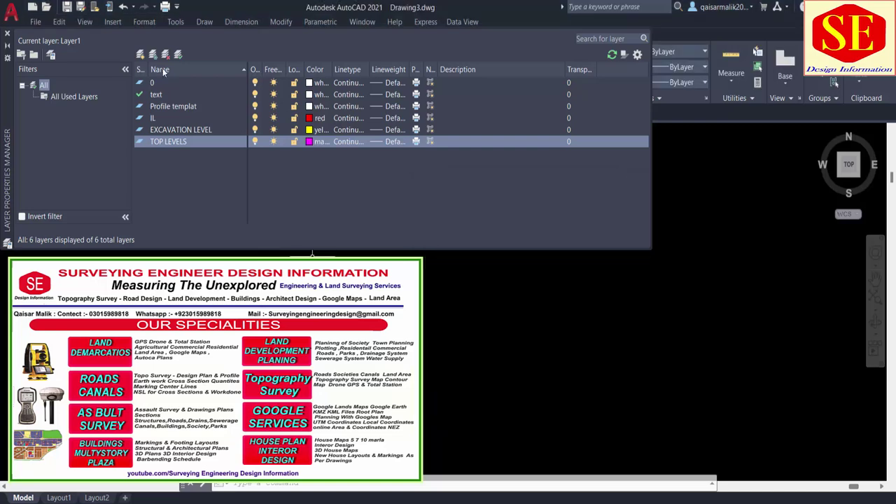
Add another layer named BED LEVEL and colour it cyan
{"action": "left_click", "coordinate": [140, 54]}
{"action": "left_click", "coordinate": [140, 54]}
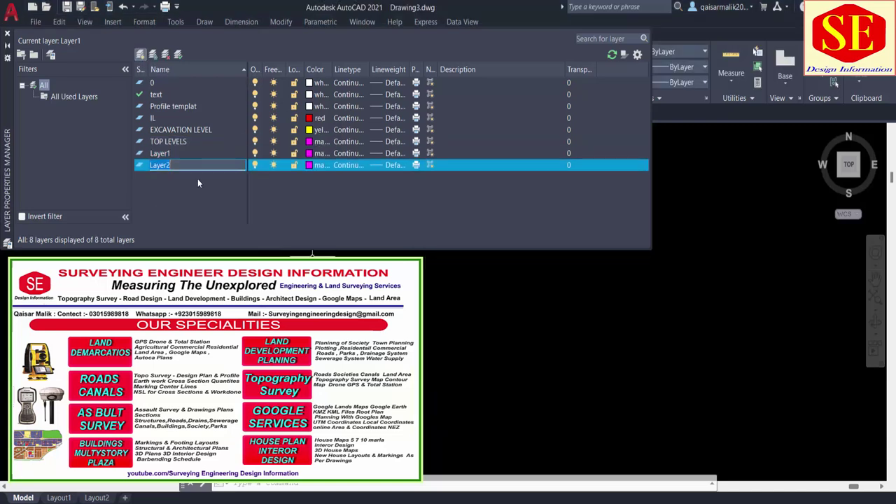
{"action": "key", "text": "BackSpace"}
{"action": "left_click", "coordinate": [188, 153]}
{"action": "left_click", "coordinate": [187, 153]}
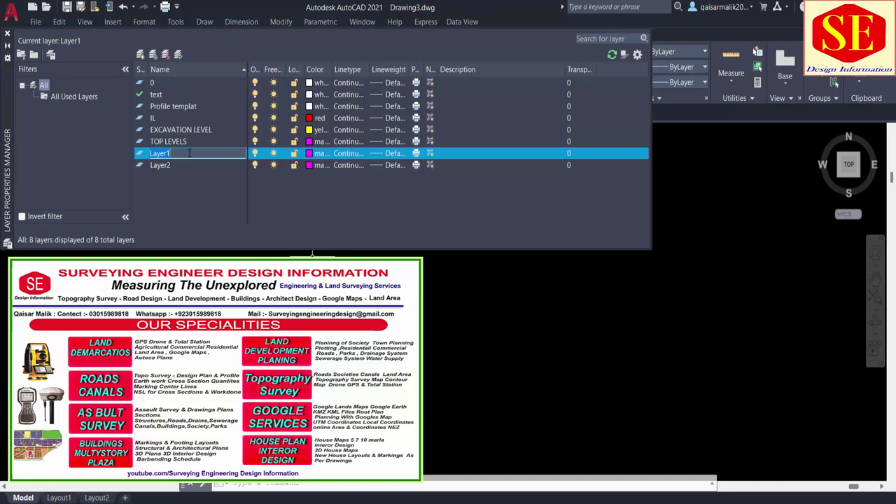
{"action": "type", "text": "BED LEVEL"}
{"action": "left_click", "coordinate": [309, 154]}
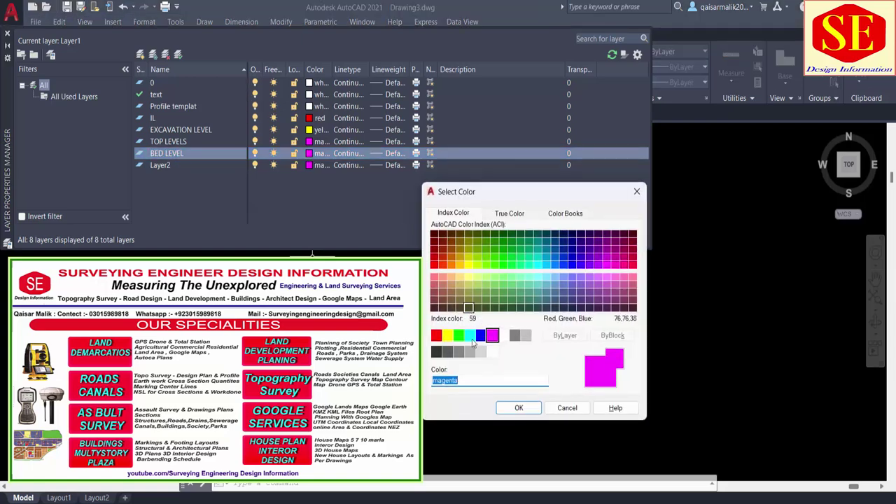
{"action": "left_click", "coordinate": [470, 336]}
{"action": "left_click", "coordinate": [510, 406]}
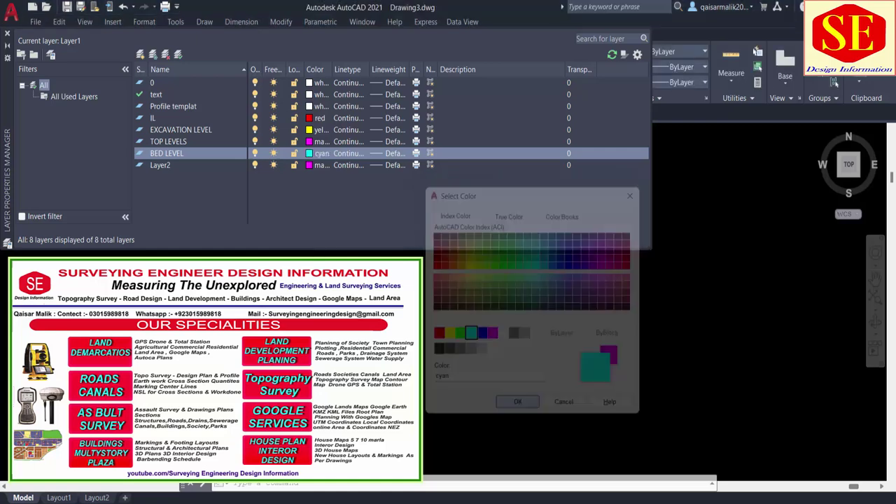
Rename the next new layer and set its colour to white
{"action": "left_click", "coordinate": [164, 168]}
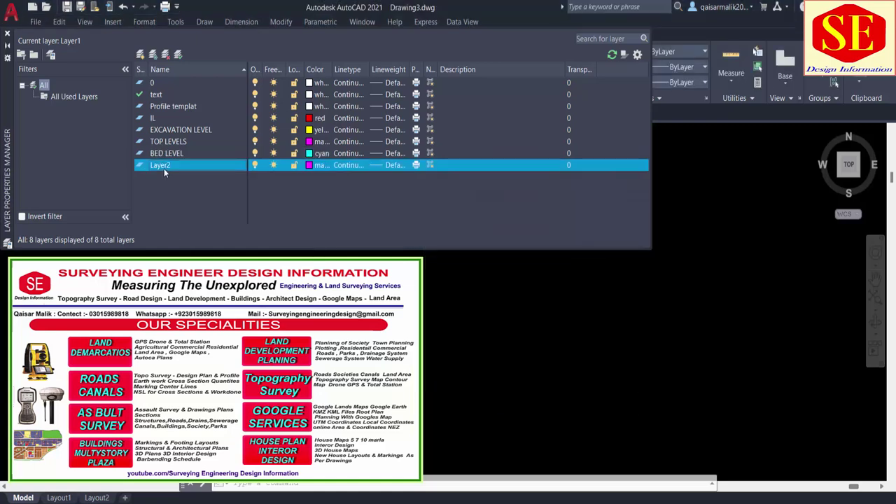
{"action": "left_click", "coordinate": [164, 168]}
{"action": "type", "text": "MH"}
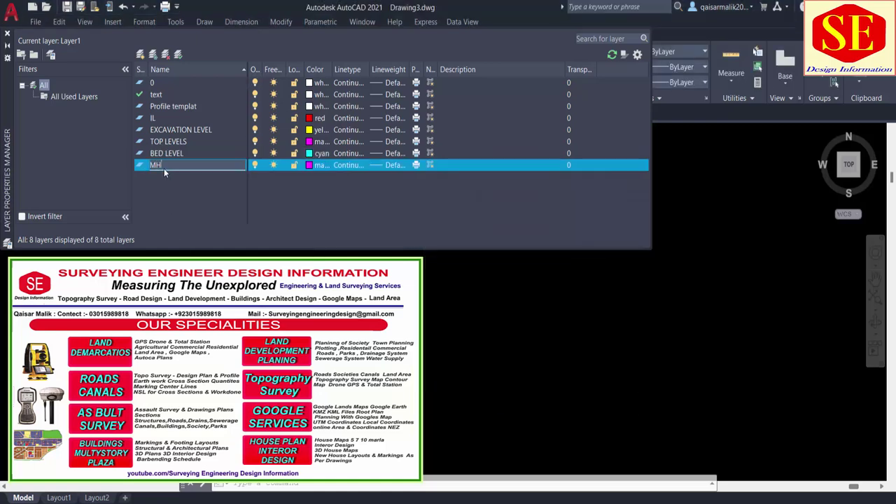
{"action": "left_click", "coordinate": [309, 164]}
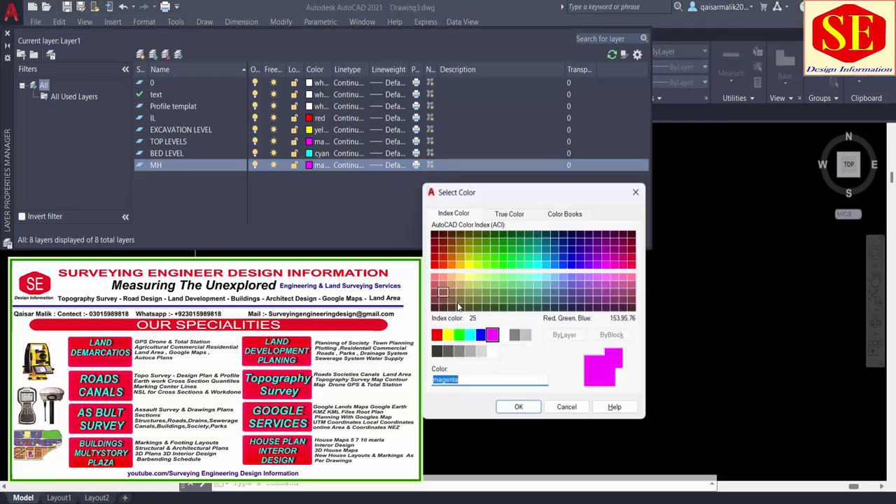
{"action": "left_click", "coordinate": [503, 335]}
{"action": "left_click", "coordinate": [518, 406]}
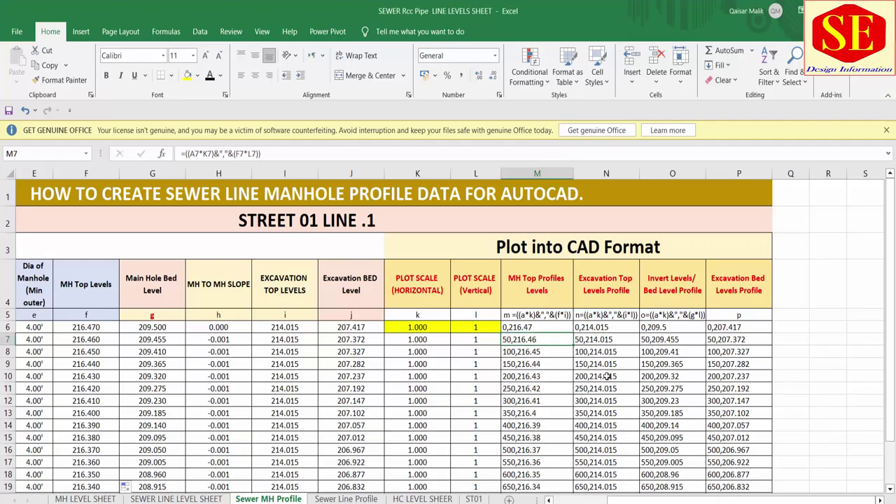
Copy M6:M28 (0,216.47 through 1100,216.25) and switch back to AutoCAD
{"action": "left_click", "coordinate": [542, 283]}
{"action": "left_click_drag", "start_coordinate": [541, 282], "coordinate": [541, 491]}
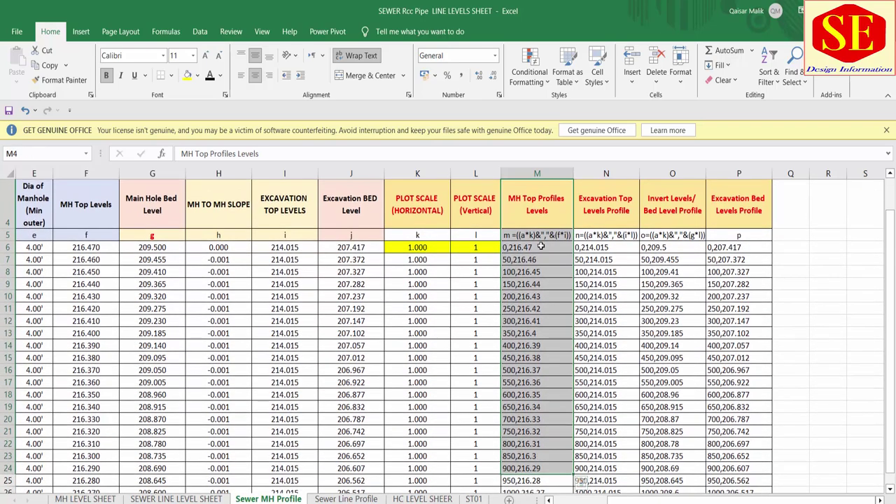
{"action": "left_click", "coordinate": [541, 248]}
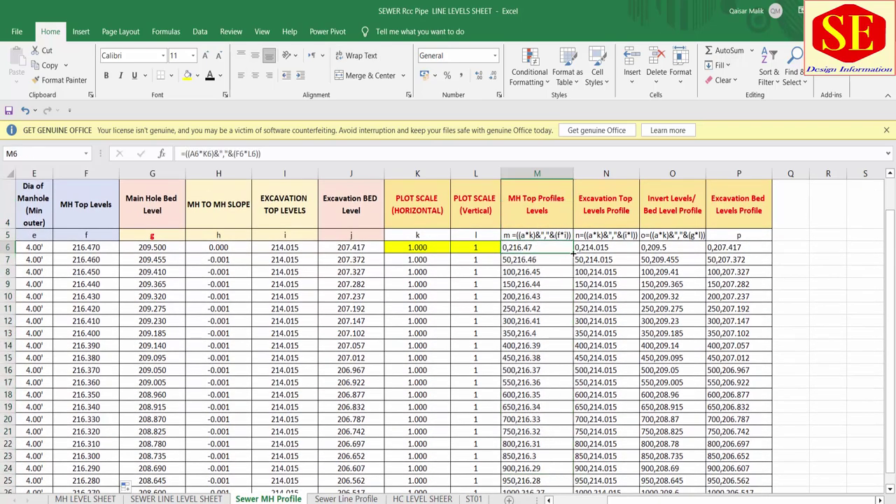
{"action": "left_click_drag", "start_coordinate": [541, 248], "coordinate": [542, 482]}
{"action": "scroll", "coordinate": [542, 430], "scroll_direction": "down", "scroll_amount": 3}
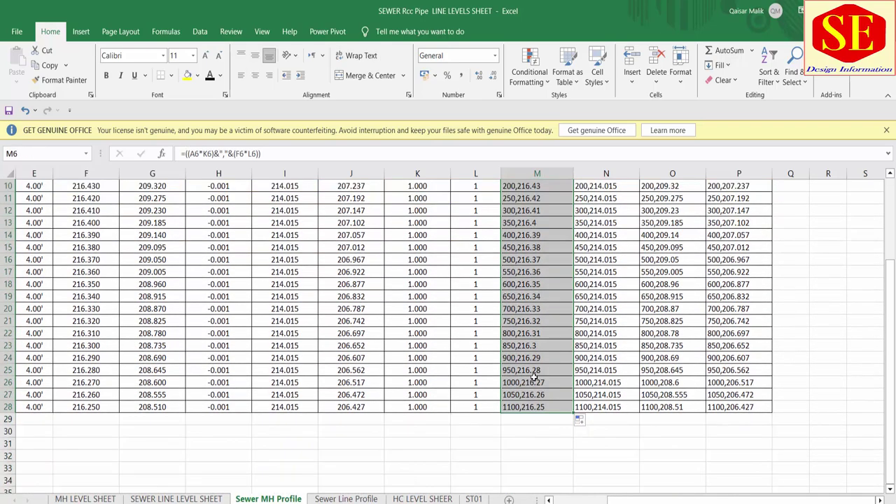
{"action": "scroll", "coordinate": [578, 420], "scroll_direction": "up", "scroll_amount": 5}
{"action": "left_click_drag", "start_coordinate": [534, 327], "coordinate": [532, 473]}
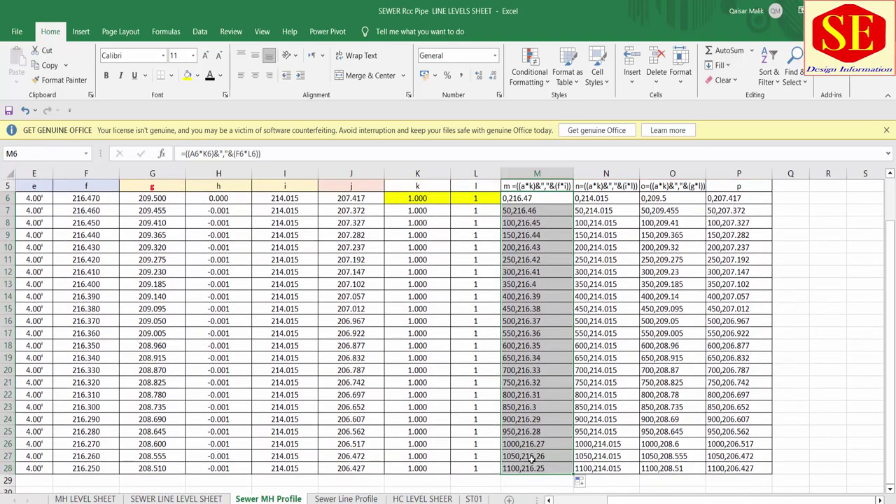
{"action": "right_click", "coordinate": [532, 424]}
{"action": "left_click", "coordinate": [580, 135]}
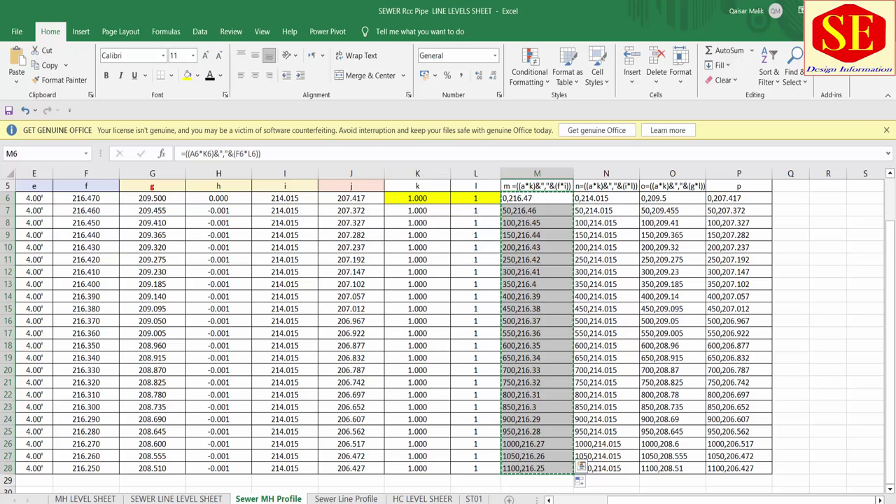
{"action": "key", "text": "alt+Tab"}
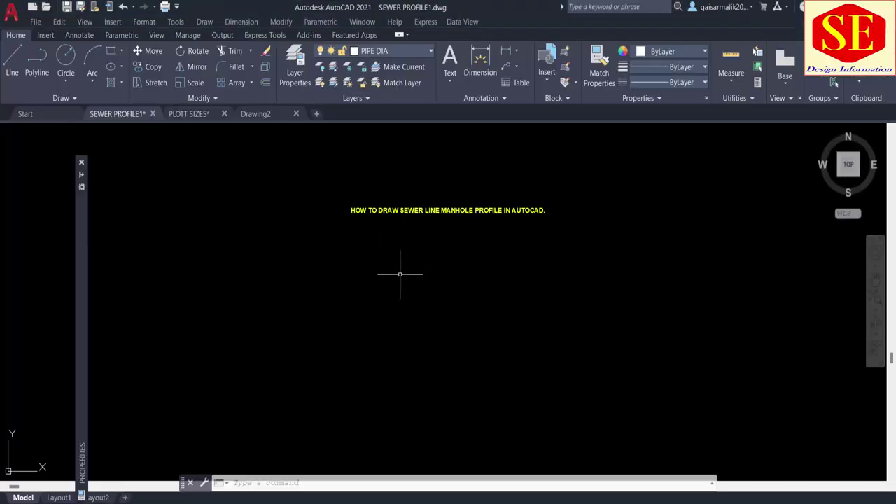
On the TOP PROFILE layer, draw a PL polyline by pasting the copied coordinates
{"action": "left_click", "coordinate": [364, 58]}
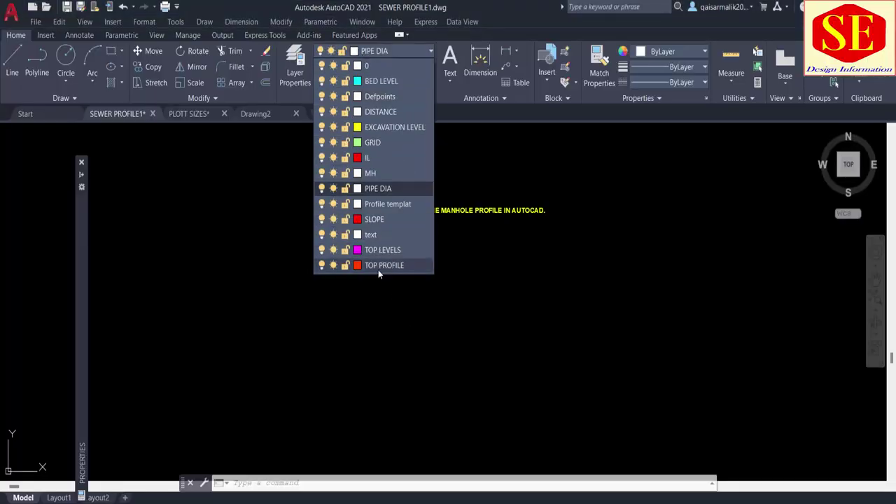
{"action": "left_click", "coordinate": [388, 265]}
{"action": "type", "text": "pl"}
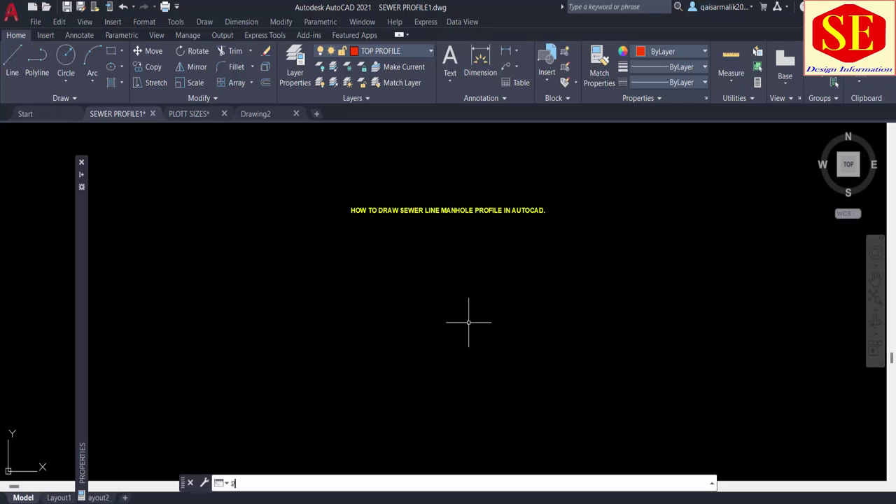
{"action": "key", "text": "Return"}
{"action": "right_click", "coordinate": [385, 481]}
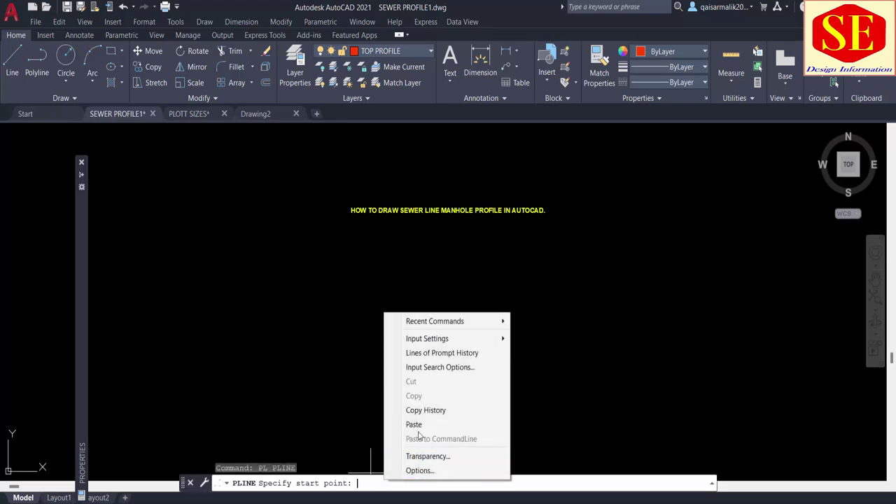
{"action": "left_click", "coordinate": [406, 423]}
{"action": "middle_click_drag", "start_coordinate": [676, 254], "coordinate": [586, 184]}
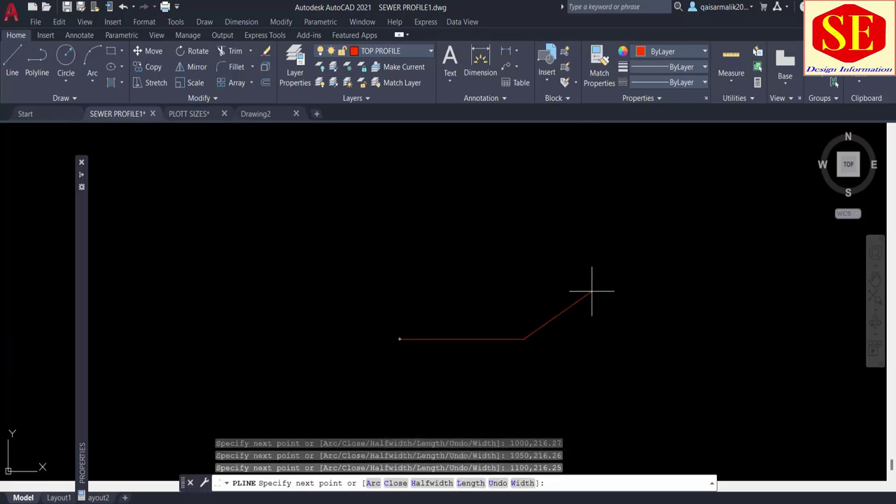
{"action": "key", "text": "Escape"}
{"action": "scroll", "coordinate": [600, 321], "scroll_direction": "down", "scroll_amount": 2}
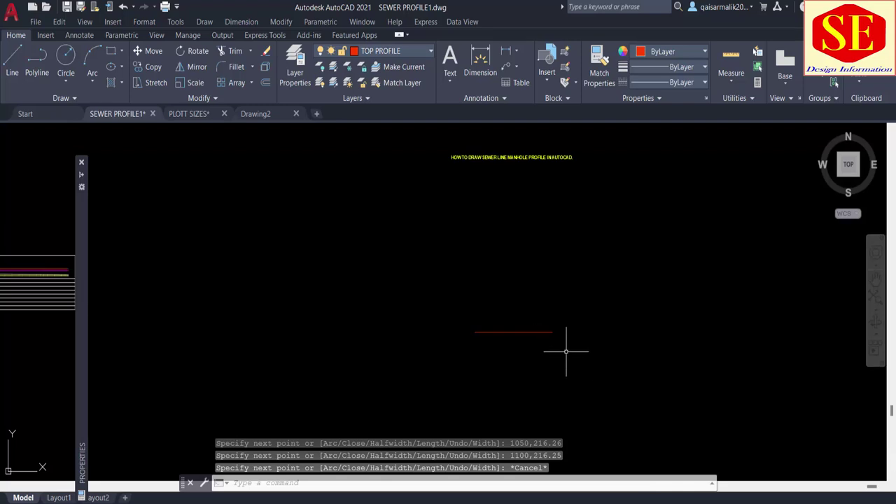
{"action": "scroll", "coordinate": [591, 349], "scroll_direction": "up", "scroll_amount": 2}
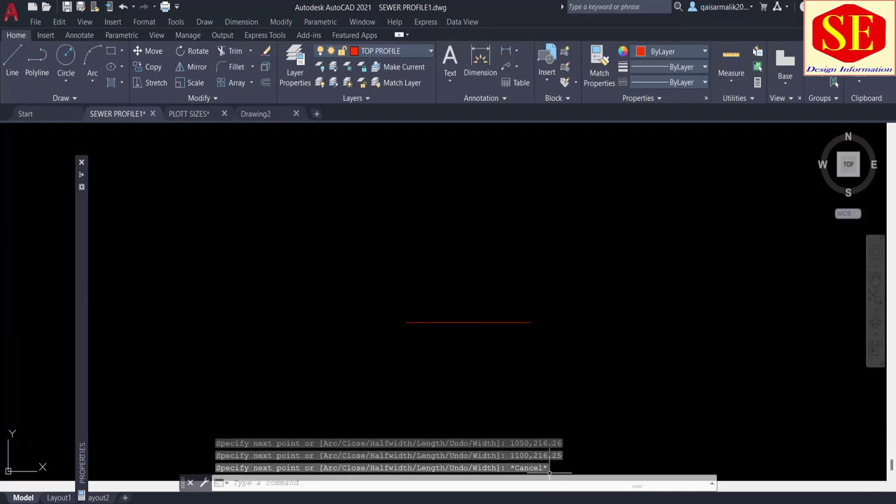
Make EXCAVATION LEVEL the current layer and return to the Excel levels sheet
{"action": "left_click", "coordinate": [382, 54]}
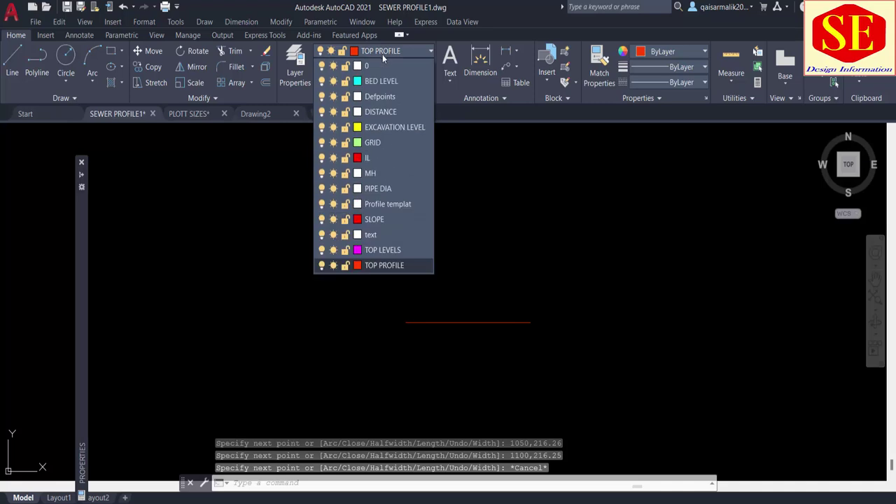
{"action": "left_click", "coordinate": [396, 127]}
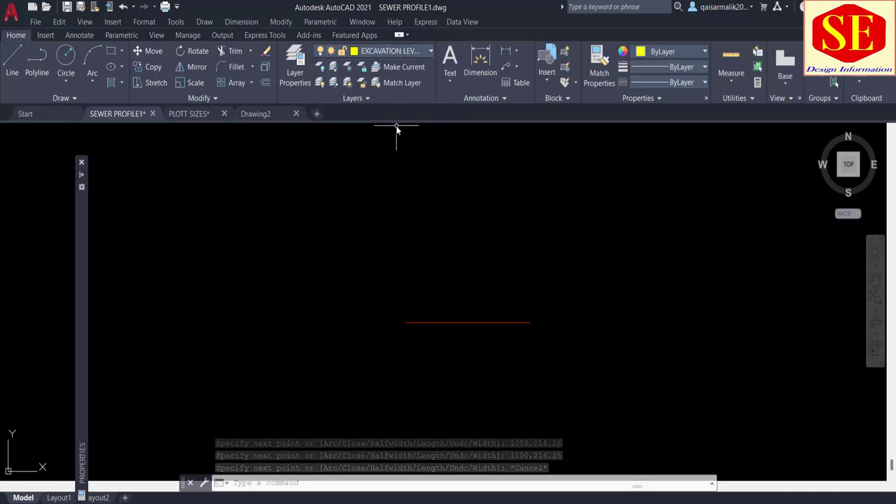
{"action": "left_click", "coordinate": [567, 466]}
{"action": "scroll", "coordinate": [725, 329], "scroll_direction": "up", "scroll_amount": 1}
Copy P6:P28 (0,207.417 through 1100,206.427) and return to AutoCAD
{"action": "scroll", "coordinate": [725, 329], "scroll_direction": "up", "scroll_amount": 1}
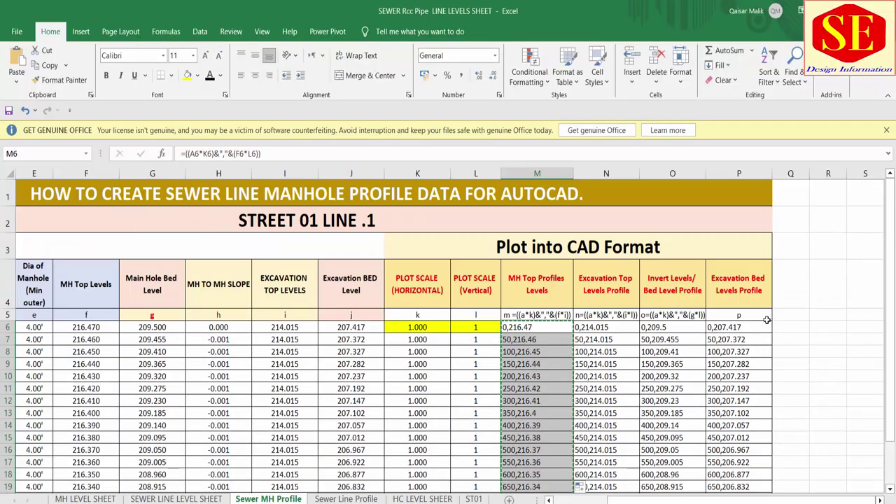
{"action": "mouse_move", "coordinate": [725, 329]}
{"action": "left_mouse_down"}
{"action": "mouse_move", "coordinate": [735, 490]}
{"action": "mouse_move", "coordinate": [736, 468]}
{"action": "left_mouse_up"}
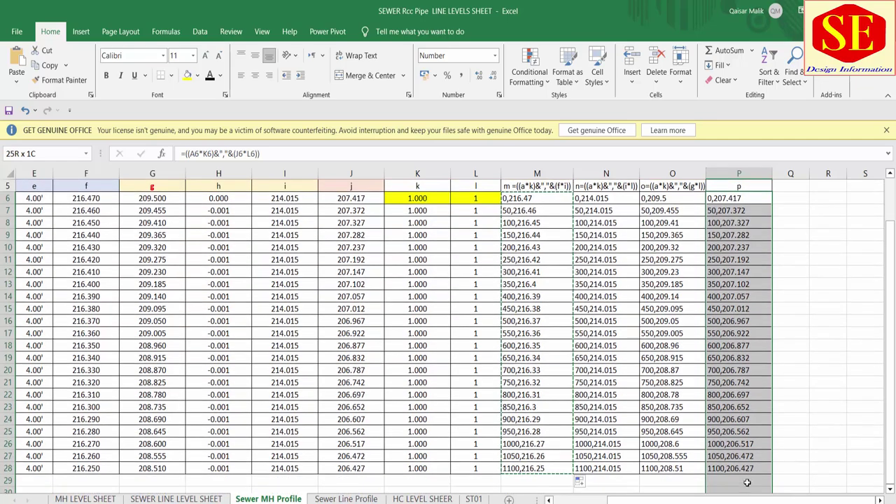
{"action": "right_click", "coordinate": [735, 409]}
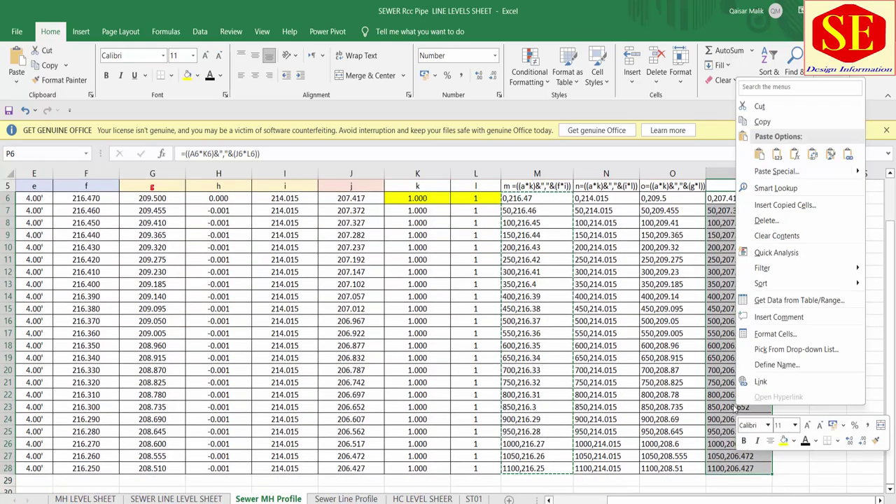
{"action": "left_click", "coordinate": [762, 122]}
{"action": "key", "text": "alt+Tab"}
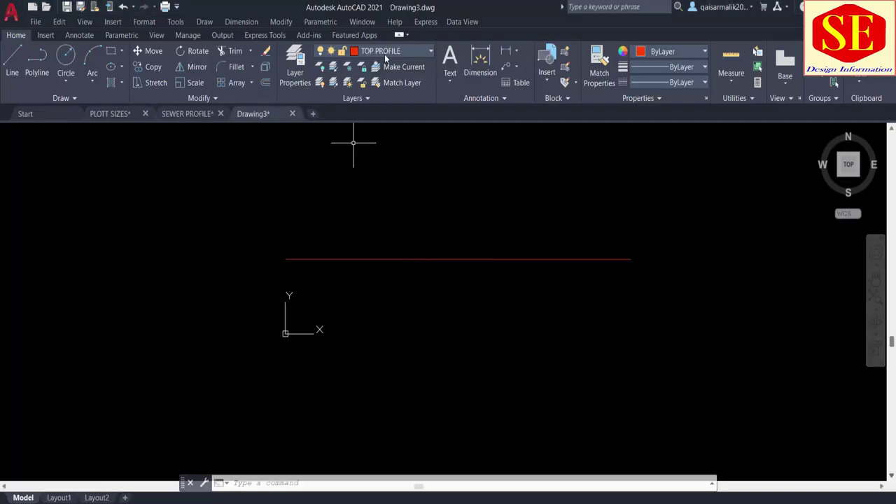
On the EXCAVATION LEVEL layer, draw a polyline by pasting the copied coordinates into PL
{"action": "left_click", "coordinate": [384, 54]}
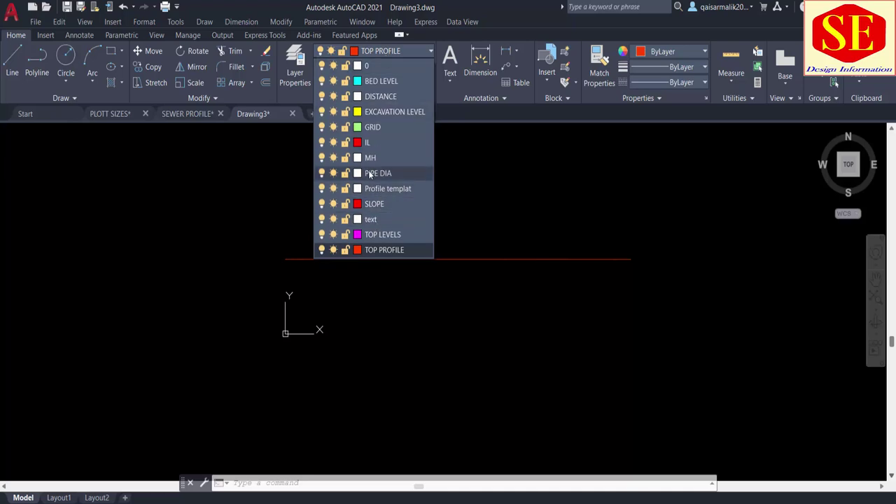
{"action": "left_click", "coordinate": [381, 112]}
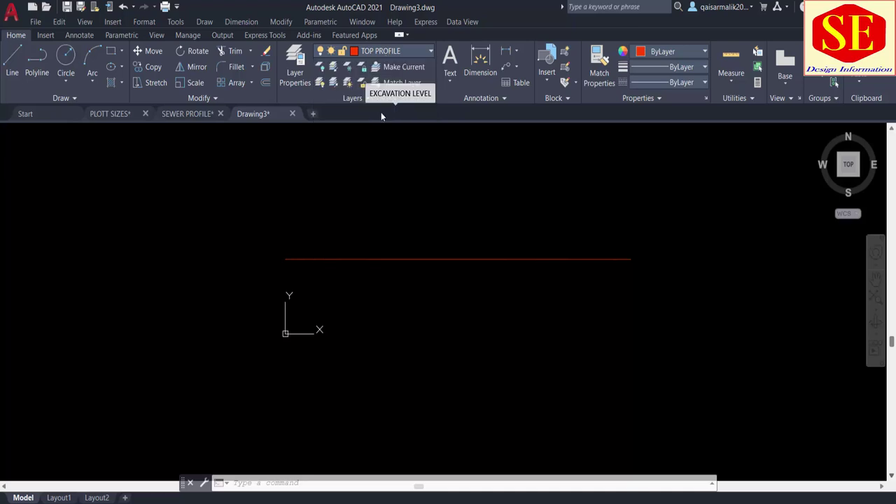
{"action": "left_click", "coordinate": [477, 481]}
{"action": "type", "text": "l"}
{"action": "key", "text": "Return"}
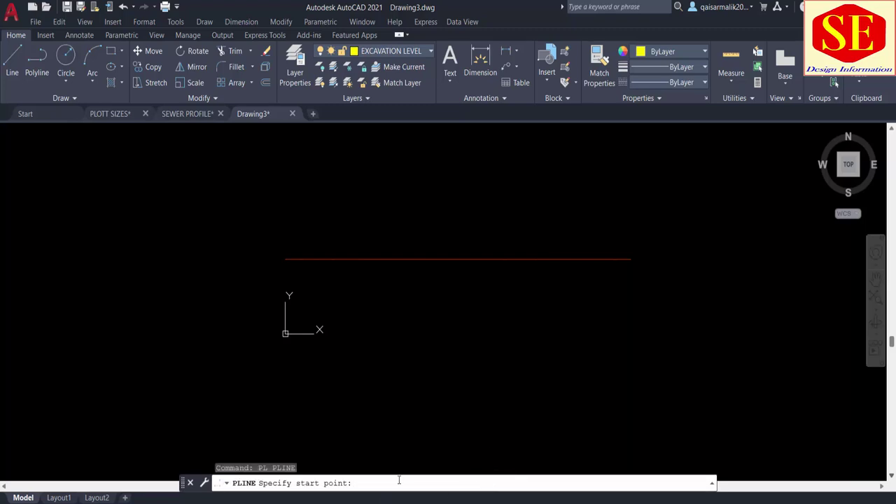
{"action": "right_click", "coordinate": [399, 480]}
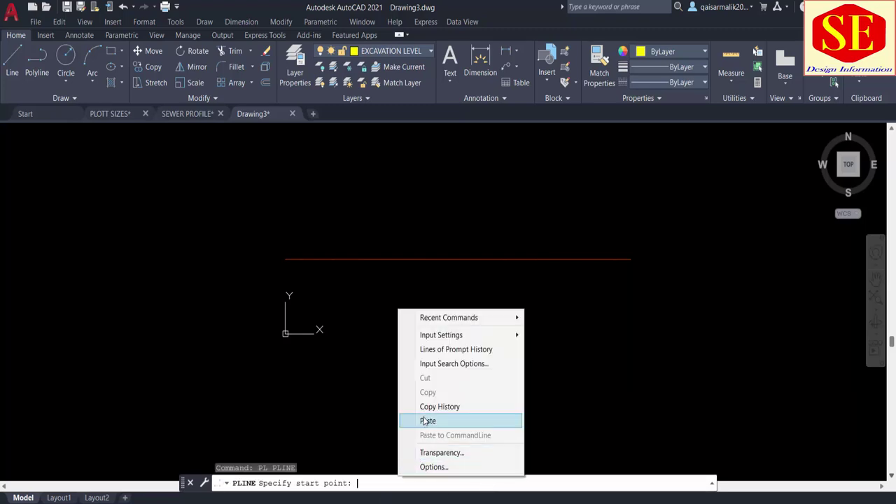
{"action": "left_click", "coordinate": [426, 420]}
{"action": "key", "text": "Escape"}
Pan and zoom to compare the new excavation line with the red top profile
{"action": "scroll", "coordinate": [290, 256], "scroll_direction": "up", "scroll_amount": 1}
{"action": "scroll", "coordinate": [290, 255], "scroll_direction": "up", "scroll_amount": 1}
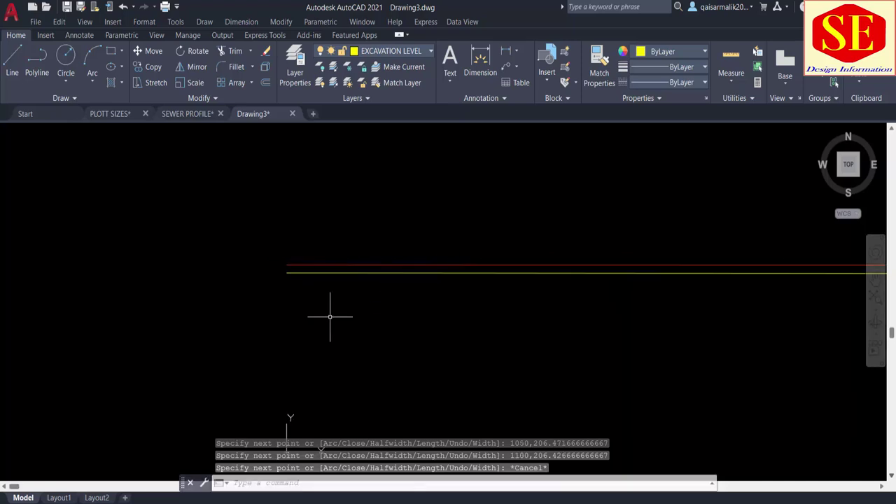
{"action": "middle_click_drag", "start_coordinate": [367, 275], "coordinate": [362, 234]}
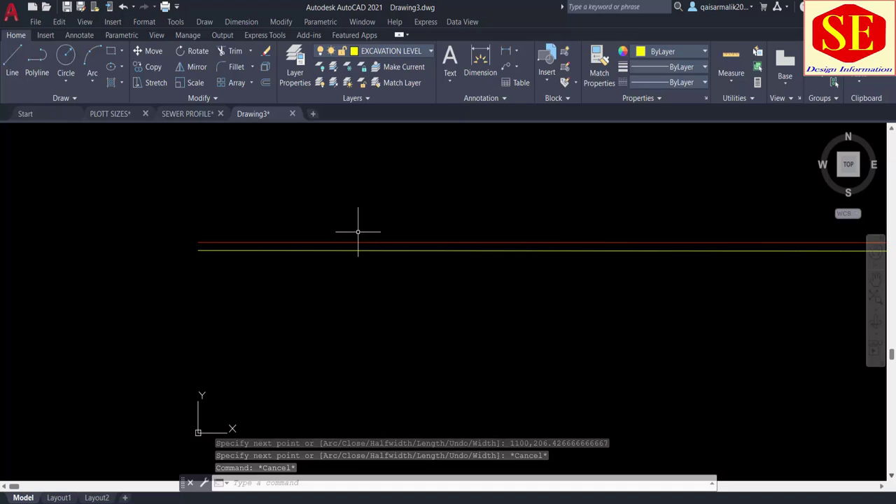
{"action": "scroll", "coordinate": [315, 233], "scroll_direction": "down", "scroll_amount": 1}
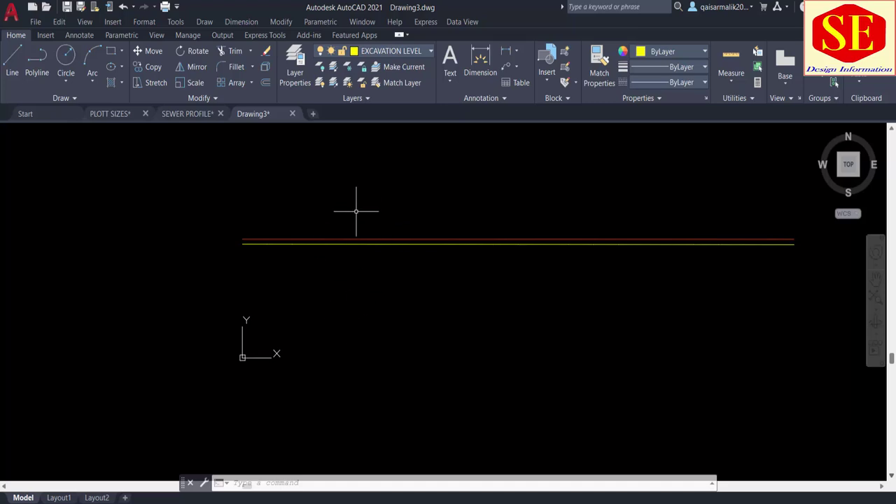
{"action": "scroll", "coordinate": [351, 280], "scroll_direction": "down", "scroll_amount": 2}
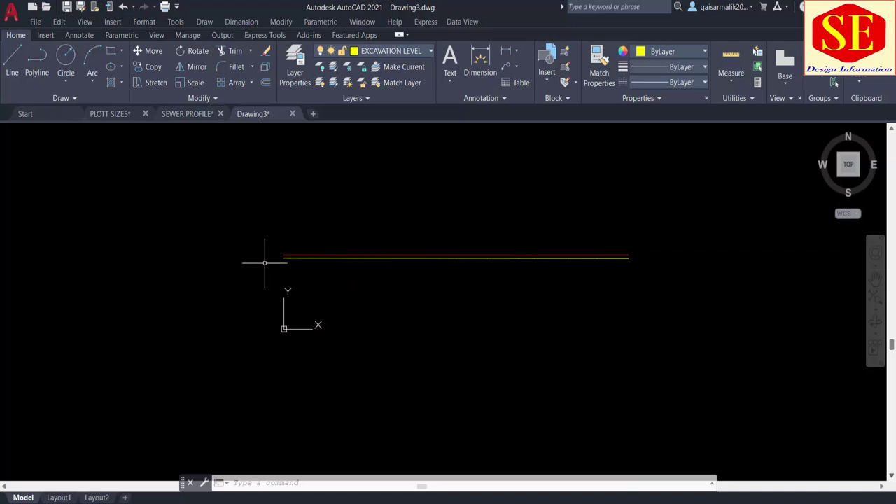
{"action": "left_click", "coordinate": [411, 51]}
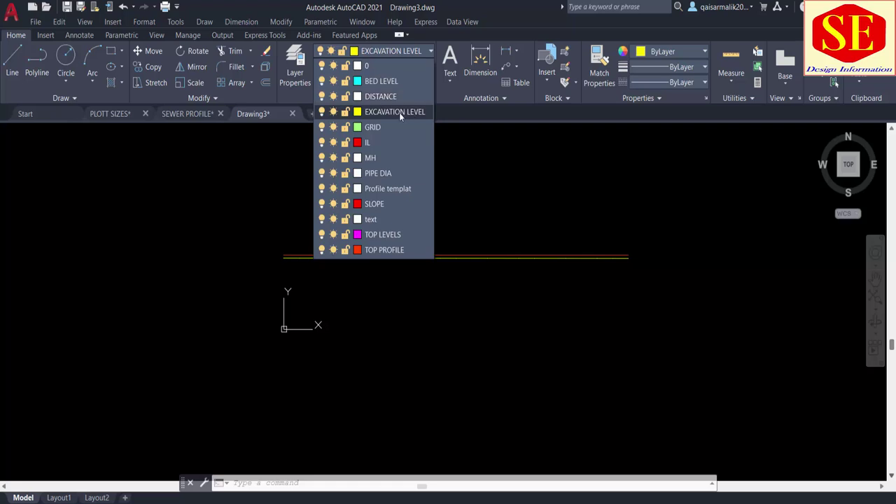
Make Profile templat the current layer and draw a rectangular border around the profile lines
{"action": "left_click", "coordinate": [392, 189]}
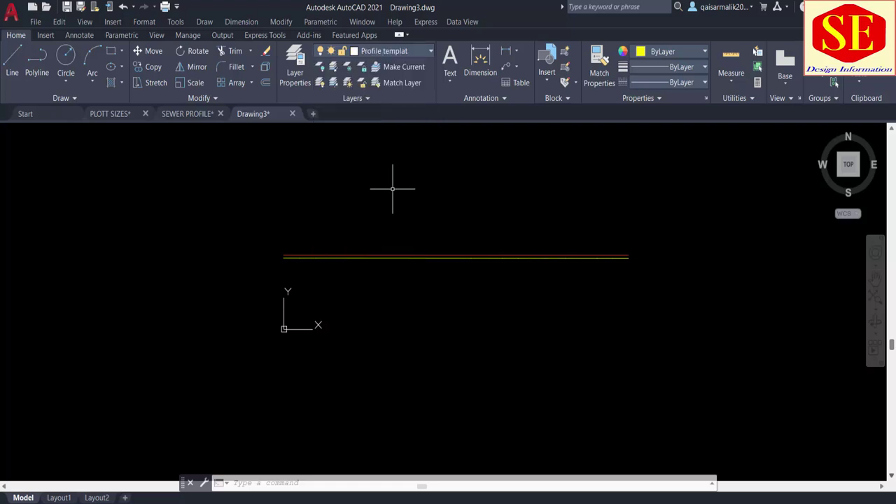
{"action": "type", "text": "r"}
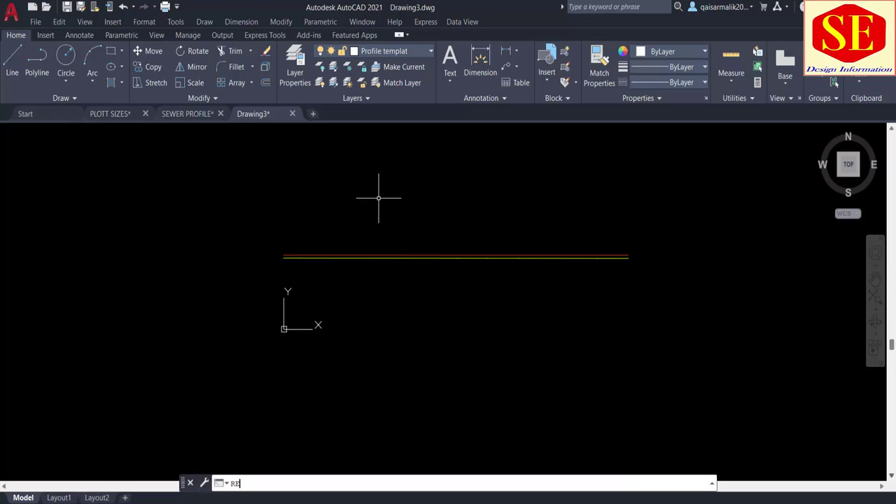
{"action": "type", "text": "c"}
{"action": "key", "text": "Return"}
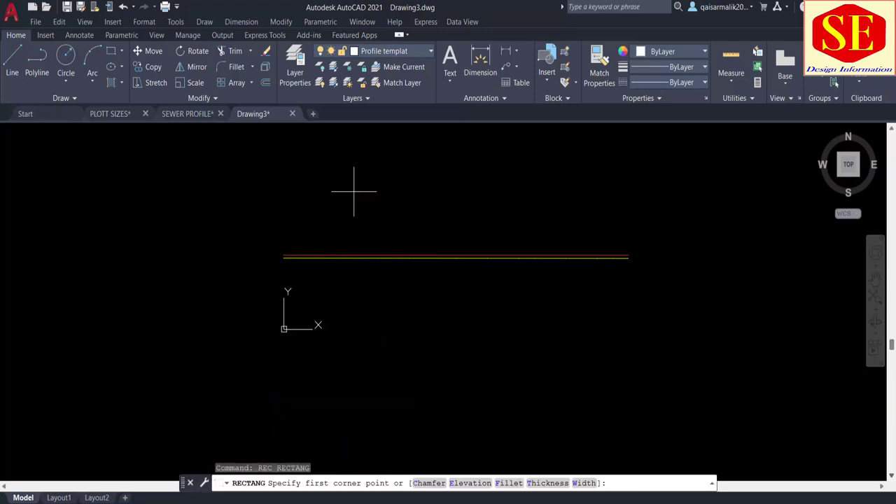
{"action": "left_click", "coordinate": [260, 169]}
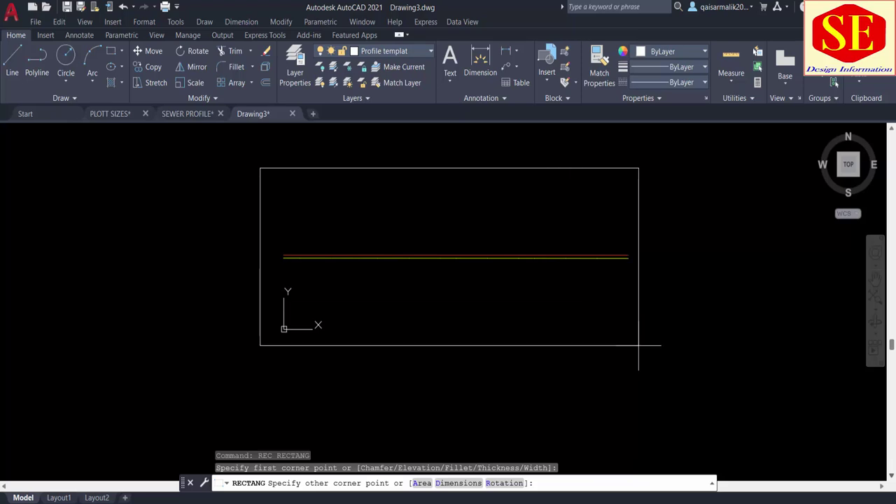
{"action": "left_click", "coordinate": [632, 409]}
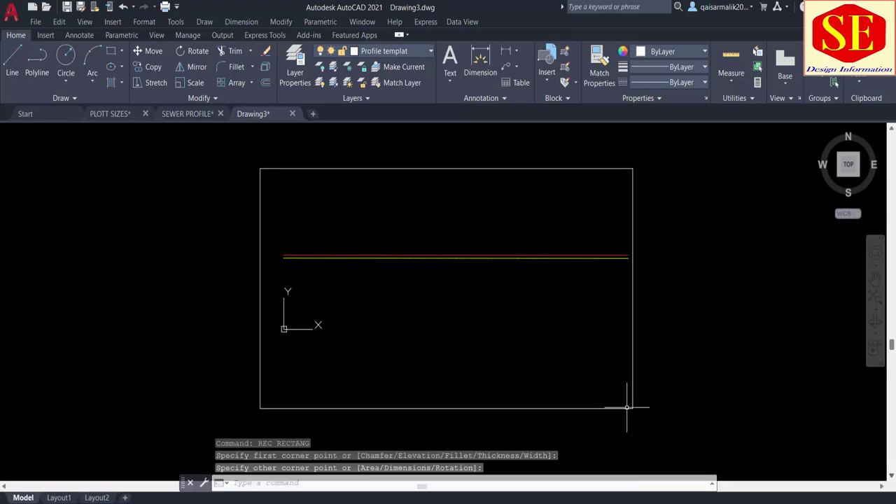
{"action": "key", "text": "Escape"}
Hide the UCS icon at the origin and recentre the view on the border
{"action": "right_click", "coordinate": [283, 329]}
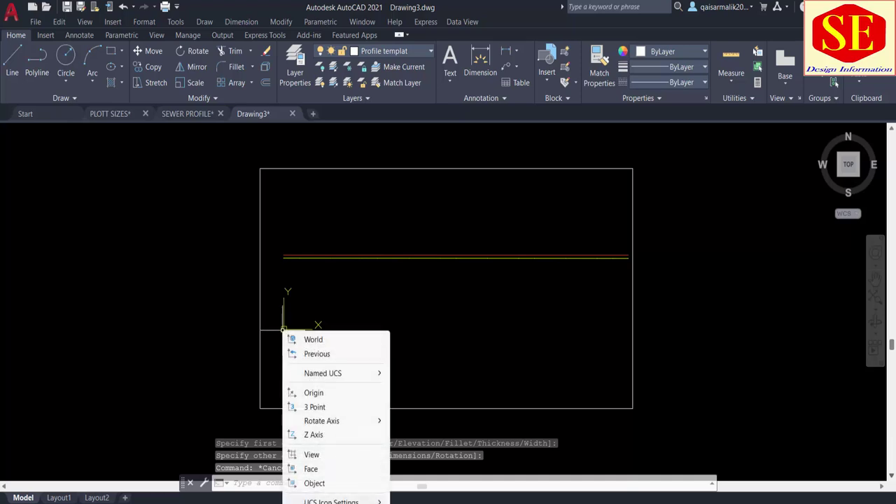
{"action": "left_click", "coordinate": [434, 500]}
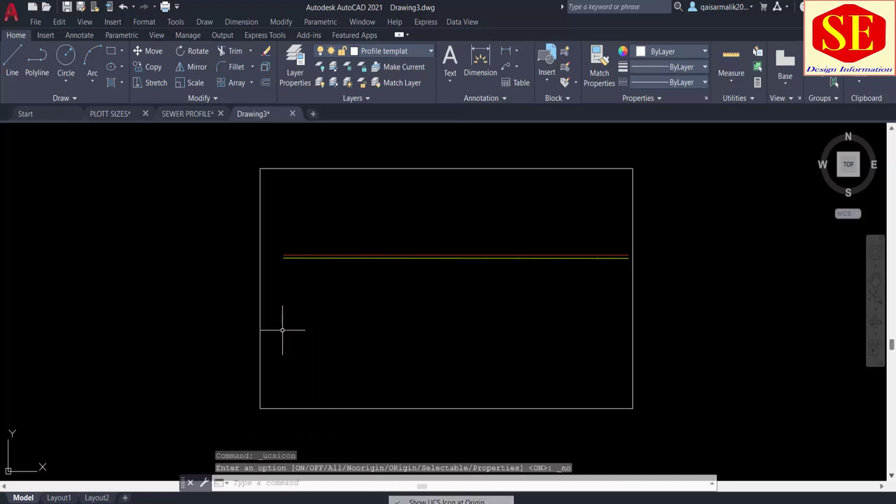
{"action": "middle_click_drag", "start_coordinate": [365, 294], "coordinate": [416, 263]}
{"action": "key", "text": "Escape"}
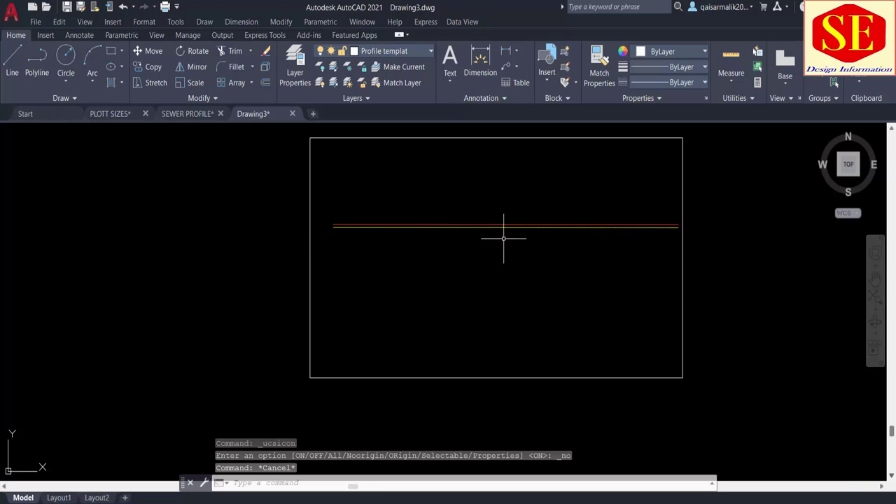
Draw a vertical divider from the profile lines' left end down to the border bottom
{"action": "type", "text": "l"}
{"action": "key", "text": "Return"}
{"action": "left_click", "coordinate": [334, 225]}
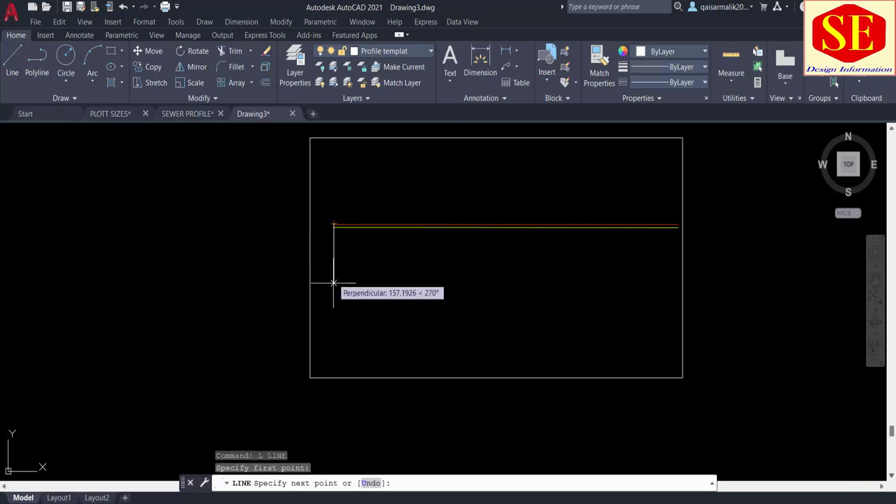
{"action": "left_click", "coordinate": [333, 377]}
{"action": "key", "text": "Escape"}
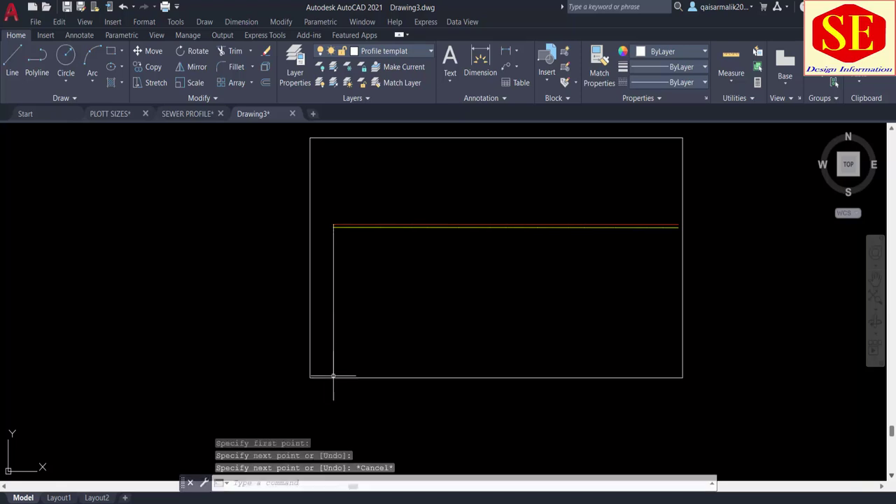
{"action": "scroll", "coordinate": [331, 342], "scroll_direction": "up", "scroll_amount": 2}
Draw a horizontal line along the border's bottom from its left to right corner
{"action": "type", "text": "l"}
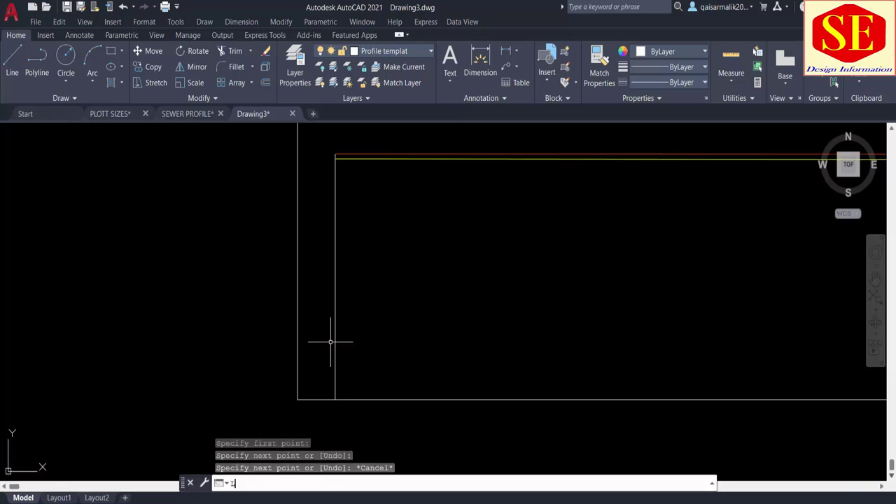
{"action": "key", "text": "Return"}
{"action": "left_click", "coordinate": [297, 399]}
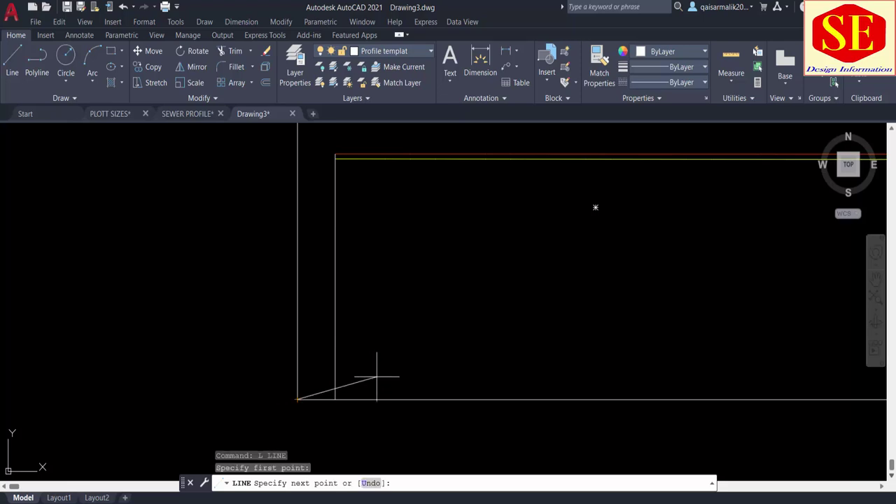
{"action": "scroll", "coordinate": [504, 372], "scroll_direction": "down", "scroll_amount": 2}
{"action": "scroll", "coordinate": [500, 366], "scroll_direction": "up", "scroll_amount": 3}
{"action": "scroll", "coordinate": [504, 335], "scroll_direction": "down", "scroll_amount": 3}
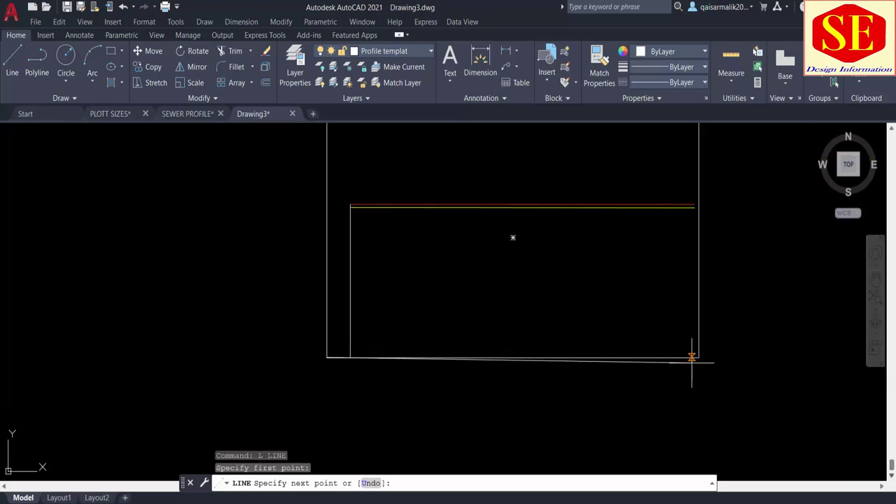
{"action": "left_click", "coordinate": [699, 357]}
{"action": "key", "text": "Escape"}
{"action": "middle_click_drag", "start_coordinate": [423, 386], "coordinate": [390, 419]}
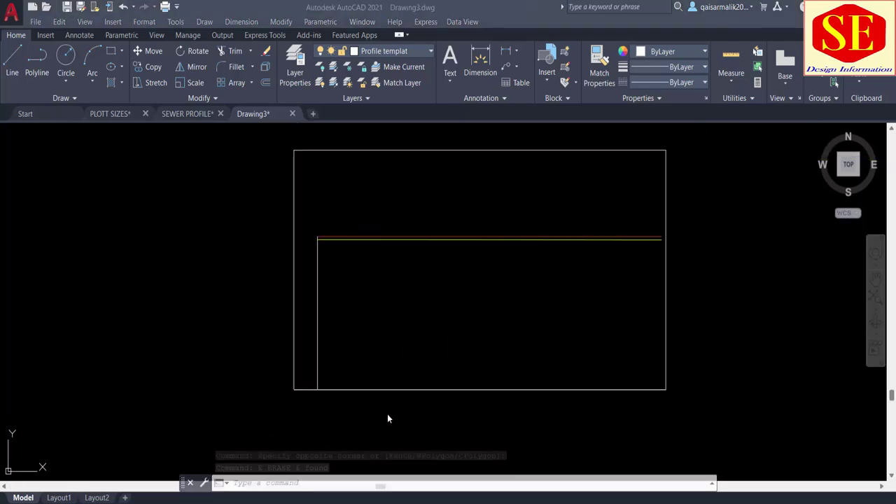
Offset the bottom edge upward by 50 repeatedly to create the first four row lines
{"action": "type", "text": "c"}
{"action": "key", "text": "Return"}
{"action": "type", "text": "50"}
{"action": "key", "text": "Return"}
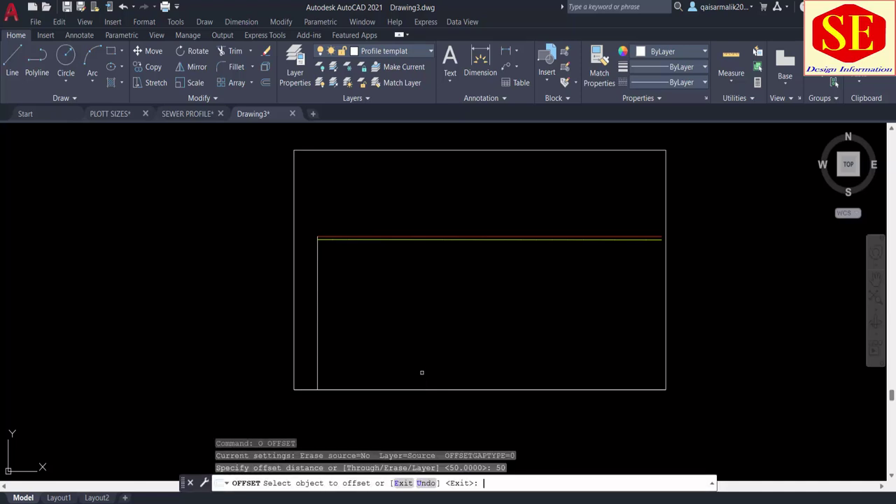
{"action": "left_click", "coordinate": [417, 389]}
{"action": "left_click", "coordinate": [409, 377]}
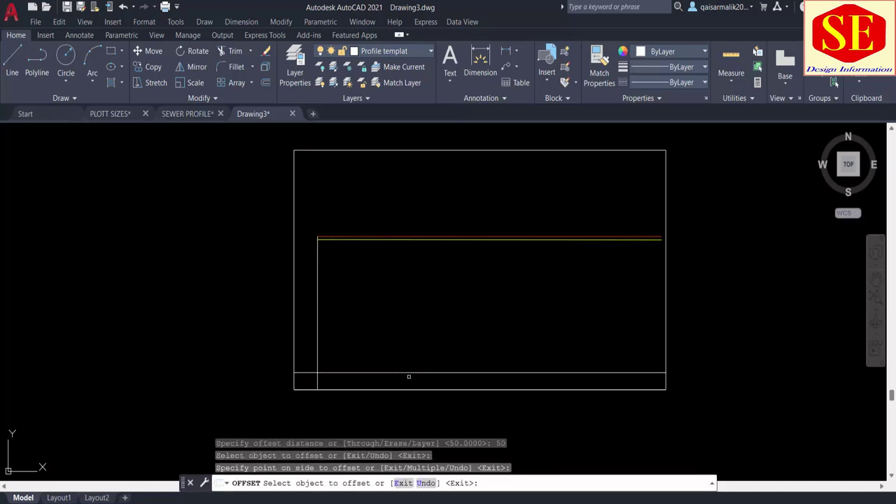
{"action": "left_click", "coordinate": [404, 372]}
{"action": "left_click", "coordinate": [412, 344]}
{"action": "left_click", "coordinate": [408, 356]}
{"action": "left_click", "coordinate": [408, 342]}
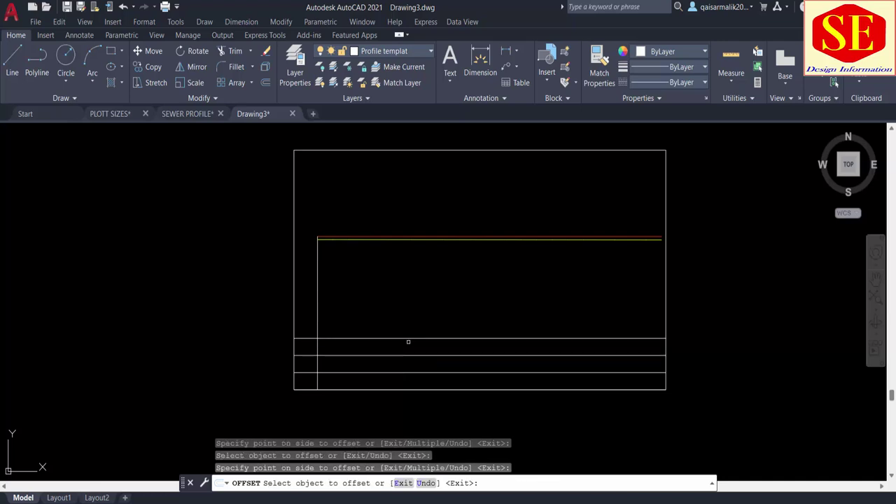
{"action": "left_click", "coordinate": [407, 339]}
{"action": "left_click", "coordinate": [407, 325]}
Continue offsetting by 50 to add three more row lines at the top of the table
{"action": "left_click", "coordinate": [396, 321]}
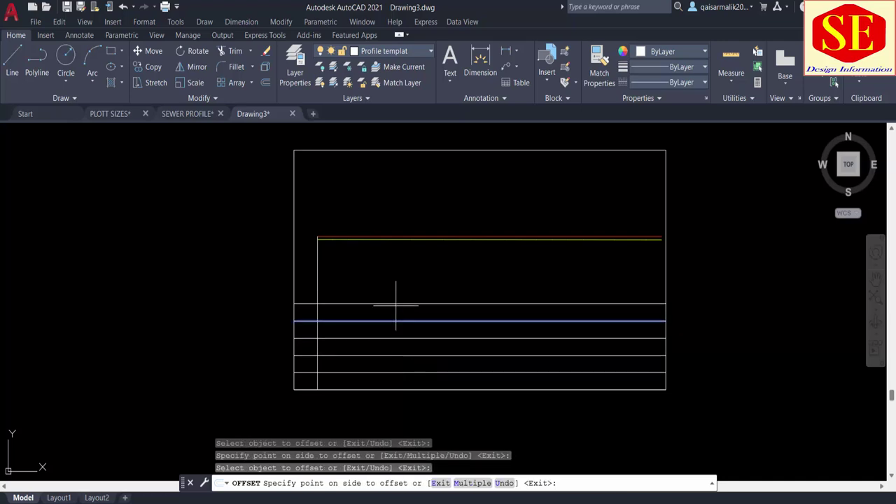
{"action": "left_click", "coordinate": [394, 294]}
{"action": "left_click", "coordinate": [391, 304]}
{"action": "left_click", "coordinate": [396, 291]}
{"action": "left_click", "coordinate": [396, 287]}
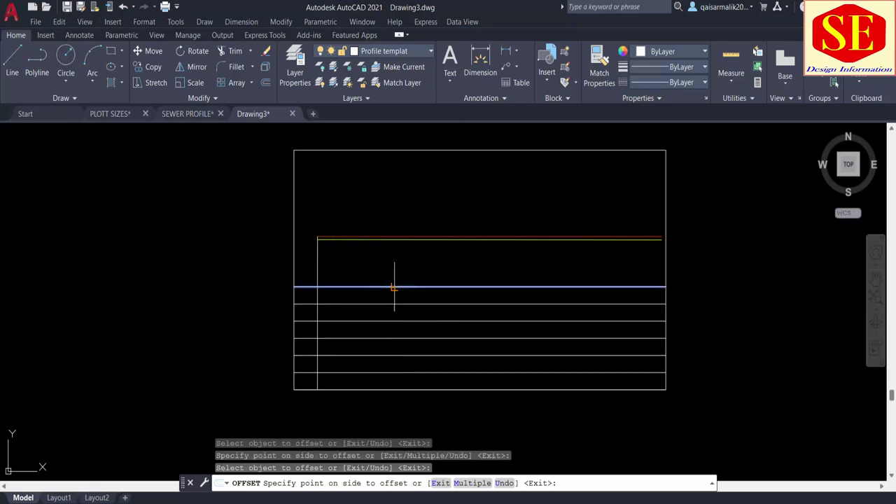
{"action": "left_click", "coordinate": [392, 277]}
{"action": "scroll", "coordinate": [366, 299], "scroll_direction": "up", "scroll_amount": 3}
{"action": "scroll", "coordinate": [315, 308], "scroll_direction": "up", "scroll_amount": 2}
{"action": "key", "text": "Escape"}
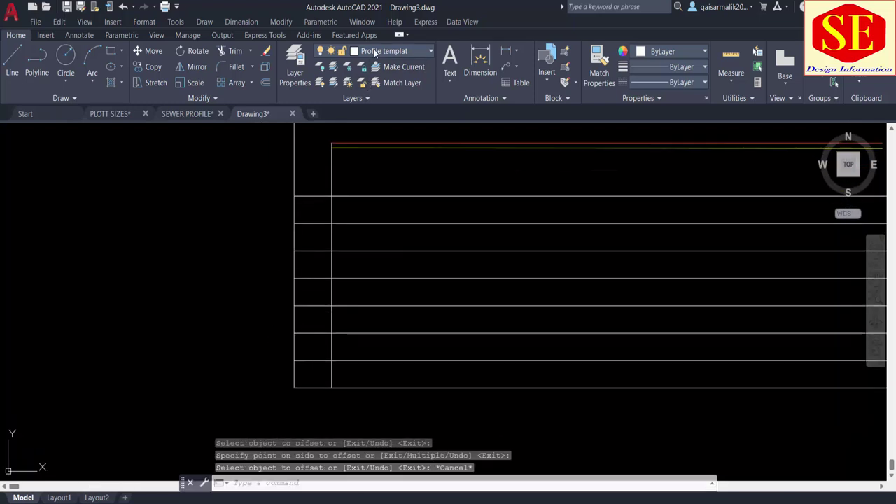
{"action": "left_click", "coordinate": [377, 51]}
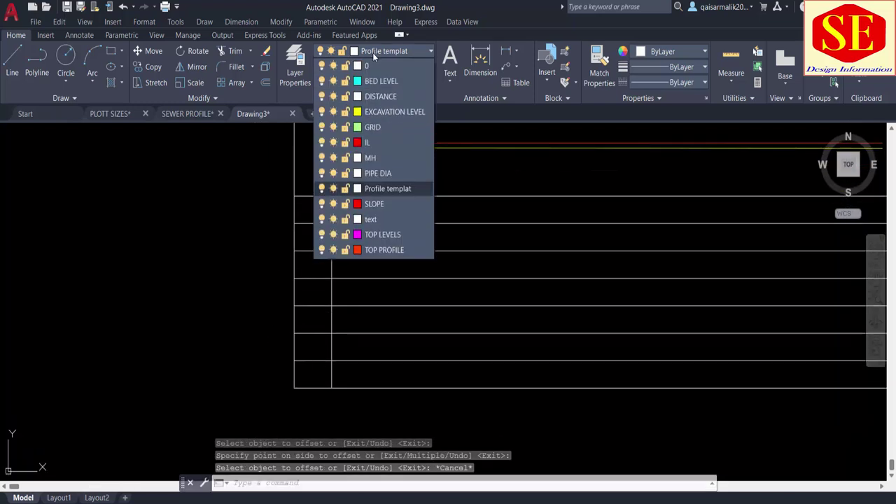
On the text layer, write a multiline text label reading STATIONS
{"action": "left_click", "coordinate": [372, 219]}
{"action": "type", "text": "t"}
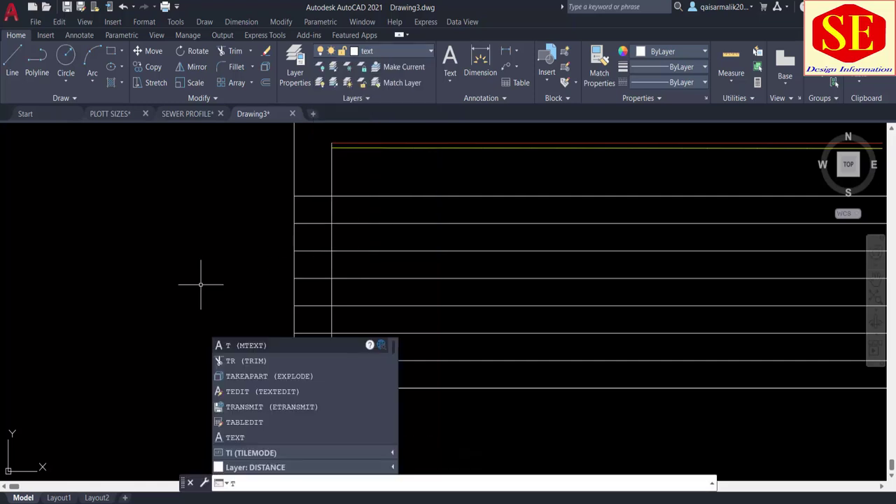
{"action": "key", "text": "Return"}
{"action": "left_click", "coordinate": [128, 353]}
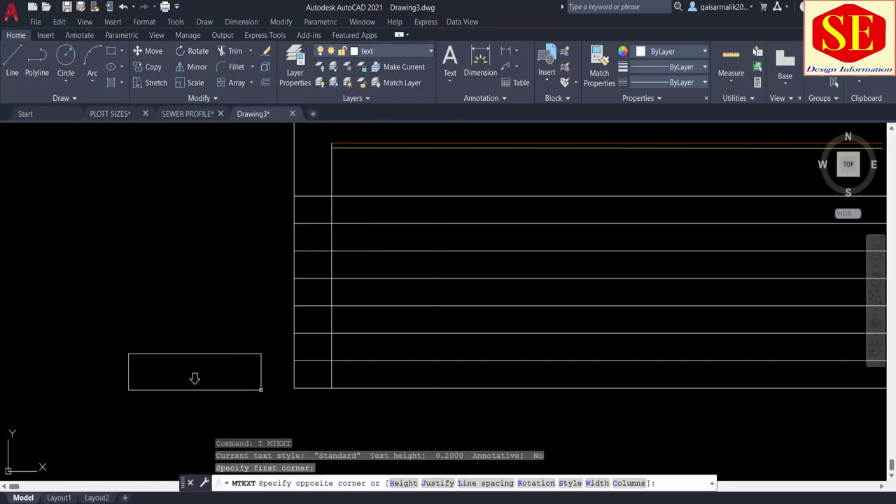
{"action": "left_click", "coordinate": [260, 390]}
{"action": "type", "text": "ST"}
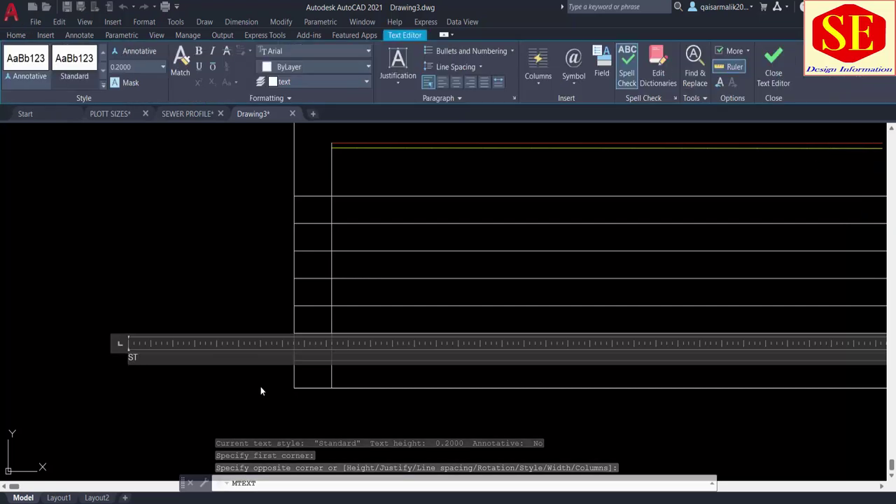
{"action": "type", "text": "ATION"}
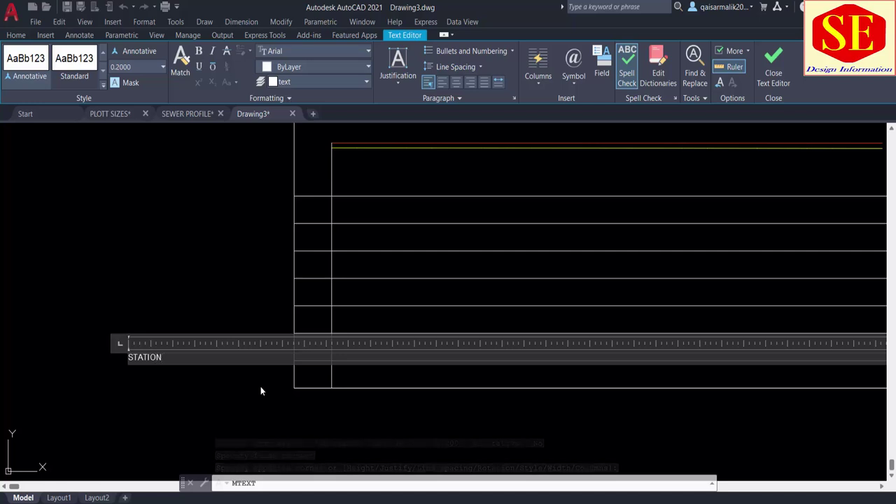
{"action": "type", "text": "S"}
{"action": "key", "text": "Escape"}
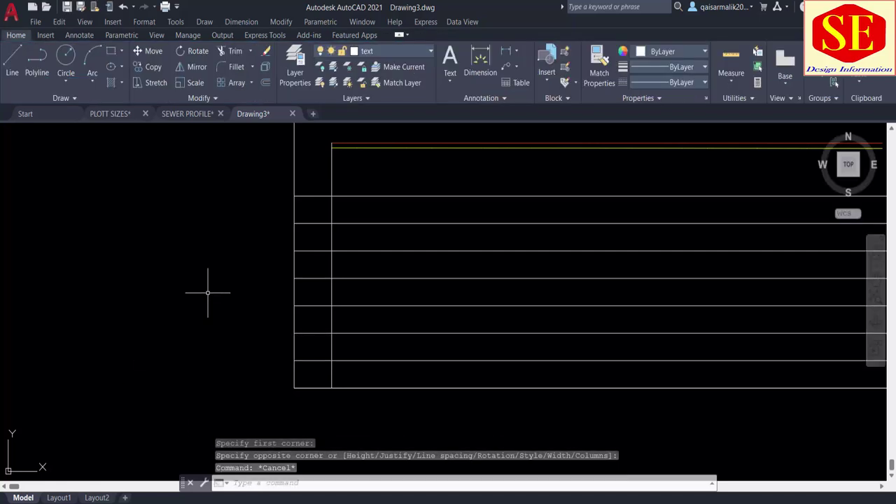
{"action": "left_click_drag", "start_coordinate": [208, 292], "coordinate": [137, 370]}
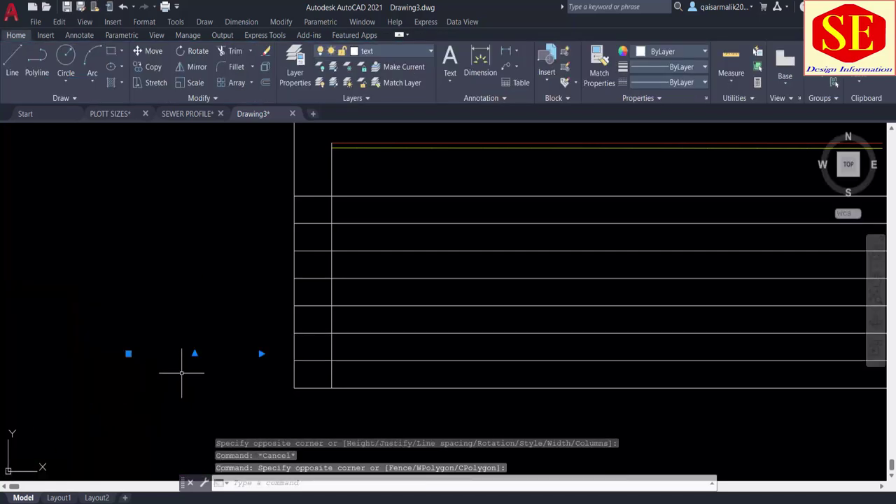
{"action": "left_click", "coordinate": [194, 354]}
{"action": "key", "text": "Escape"}
{"action": "scroll", "coordinate": [190, 355], "scroll_direction": "up", "scroll_amount": 4}
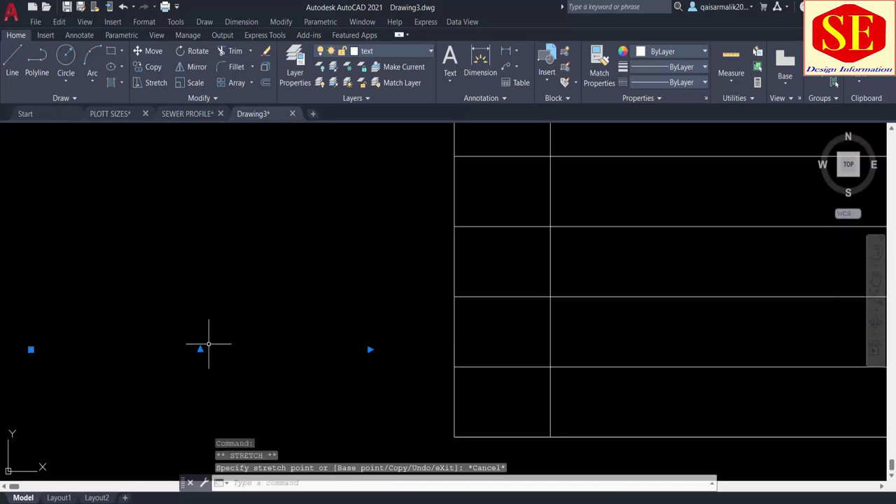
{"action": "key", "text": "Escape"}
{"action": "scroll", "coordinate": [350, 294], "scroll_direction": "up", "scroll_amount": 5}
{"action": "scroll", "coordinate": [330, 293], "scroll_direction": "up", "scroll_amount": 3}
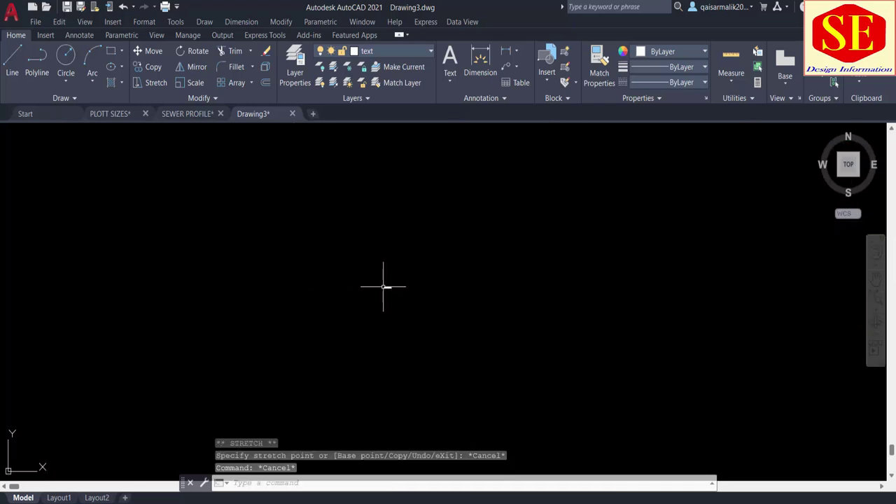
{"action": "key", "text": "Escape"}
{"action": "key", "text": "Escape"}
Scale the STATIONS label up by a factor of 50
{"action": "type", "text": "SC"}
{"action": "key", "text": "Return"}
{"action": "left_click", "coordinate": [416, 267]}
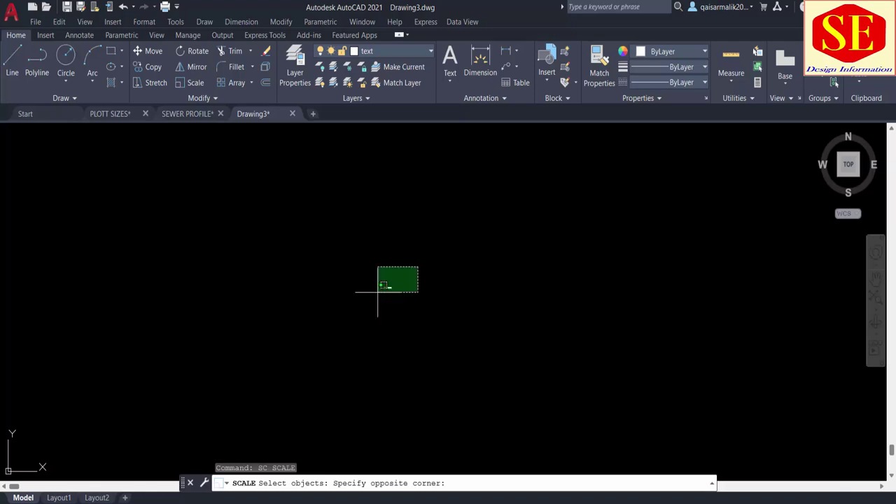
{"action": "left_click", "coordinate": [382, 295]}
{"action": "key", "text": "Return"}
{"action": "left_click", "coordinate": [383, 309]}
{"action": "type", "text": "0"}
{"action": "key", "text": "Return"}
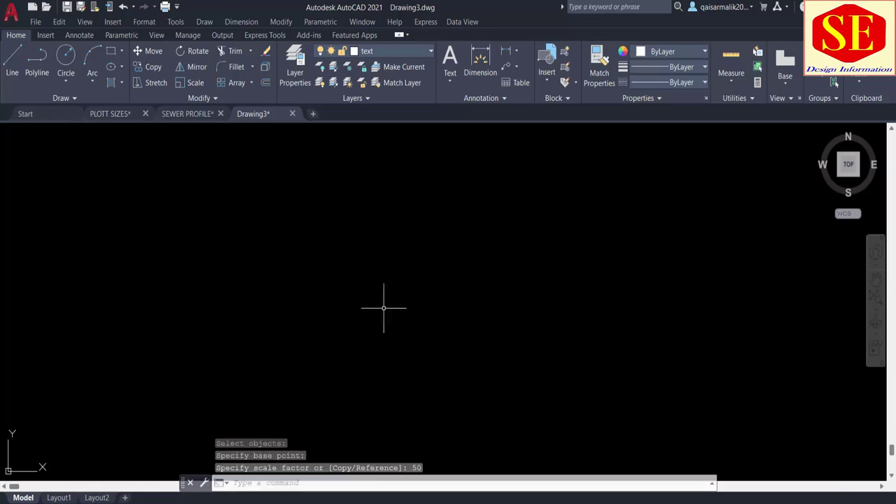
{"action": "scroll", "coordinate": [380, 306], "scroll_direction": "down", "scroll_amount": 2}
{"action": "scroll", "coordinate": [400, 290], "scroll_direction": "down", "scroll_amount": 1}
{"action": "scroll", "coordinate": [424, 236], "scroll_direction": "up", "scroll_amount": 2}
Move the STATIONS label into the bottom cell of the left column
{"action": "type", "text": "m"}
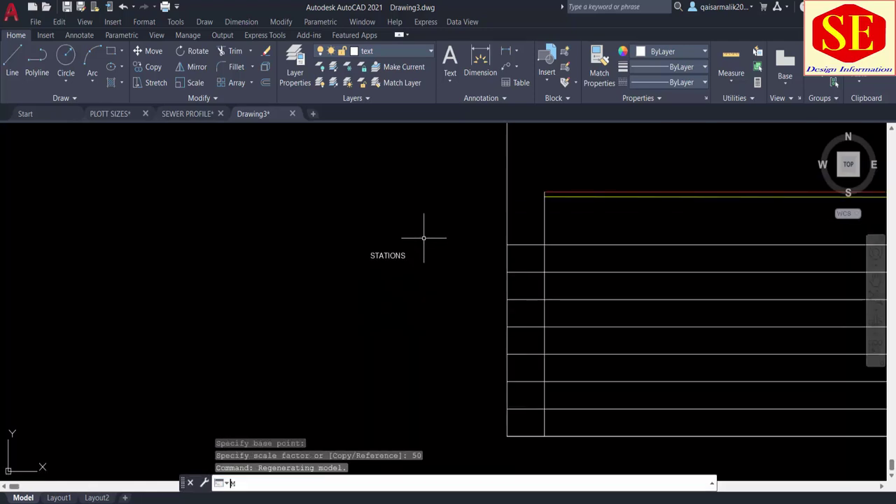
{"action": "key", "text": "Return"}
{"action": "left_click", "coordinate": [400, 254]}
{"action": "key", "text": "Return"}
{"action": "left_click", "coordinate": [393, 254]}
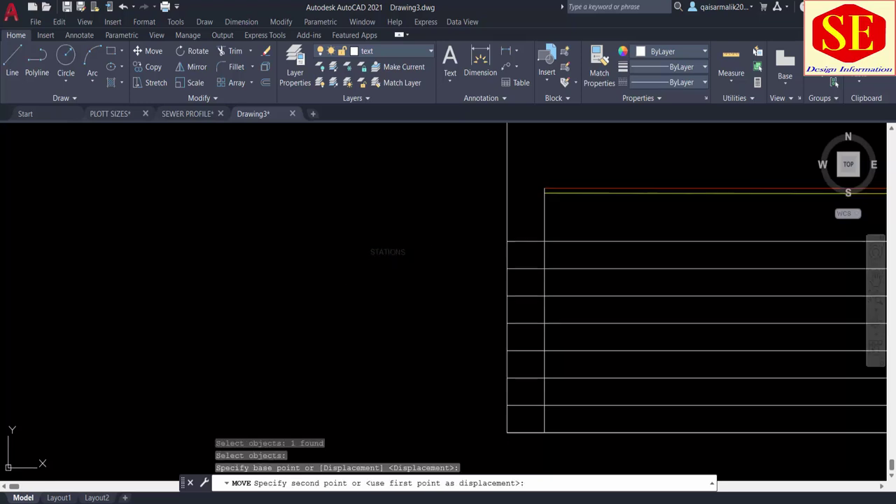
{"action": "scroll", "coordinate": [510, 380], "scroll_direction": "up", "scroll_amount": 1}
{"action": "scroll", "coordinate": [530, 370], "scroll_direction": "up", "scroll_amount": 2}
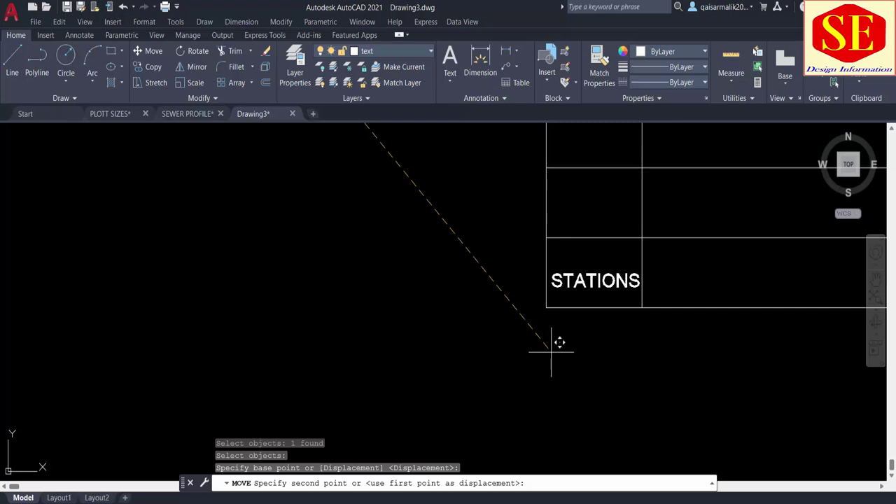
{"action": "left_click", "coordinate": [549, 353]}
{"action": "scroll", "coordinate": [520, 319], "scroll_direction": "down", "scroll_amount": 3}
{"action": "key", "text": "Escape"}
{"action": "scroll", "coordinate": [392, 308], "scroll_direction": "down", "scroll_amount": 3}
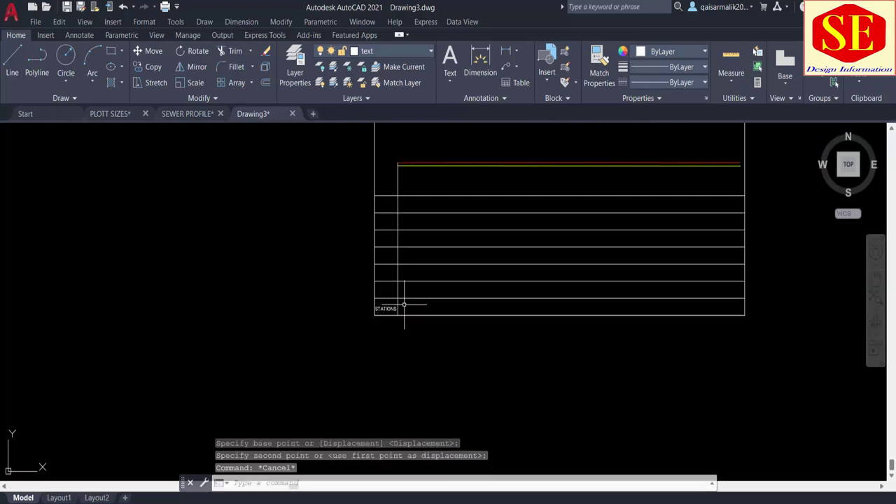
{"action": "scroll", "coordinate": [413, 299], "scroll_direction": "up", "scroll_amount": 2}
Copy STATIONS upward into each of the remaining rows, up to the top row
{"action": "type", "text": "co"}
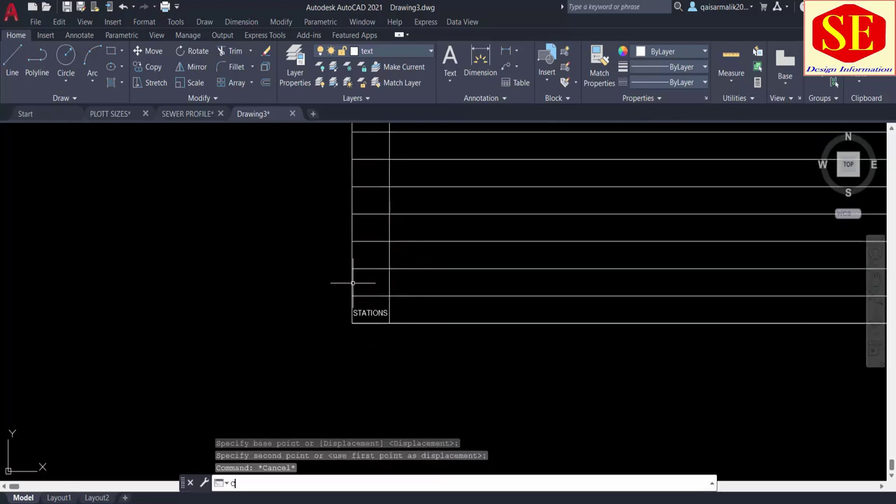
{"action": "key", "text": "Return"}
{"action": "left_click", "coordinate": [371, 314]}
{"action": "key", "text": "Return"}
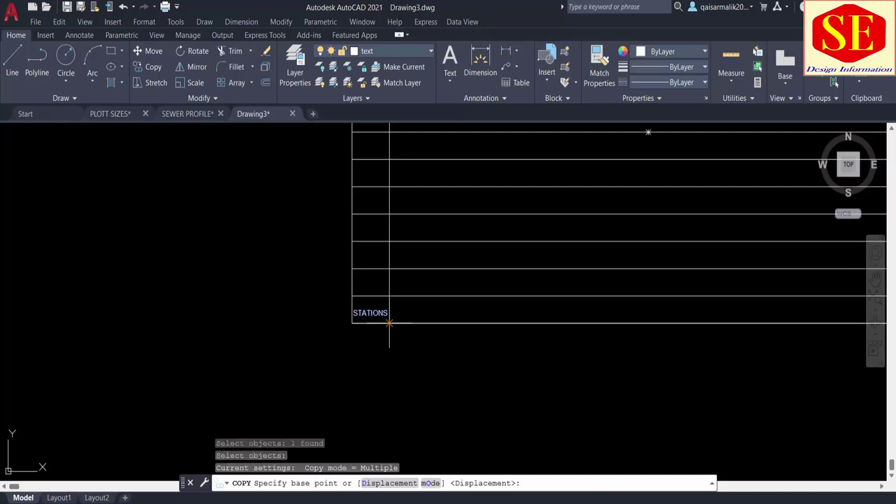
{"action": "left_click", "coordinate": [389, 323]}
{"action": "left_click", "coordinate": [390, 296]}
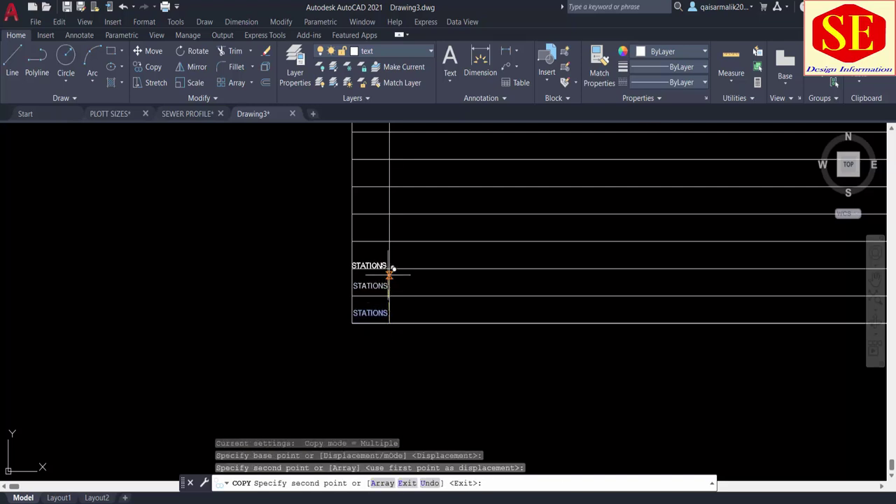
{"action": "left_click", "coordinate": [389, 269]}
{"action": "left_click", "coordinate": [390, 241]}
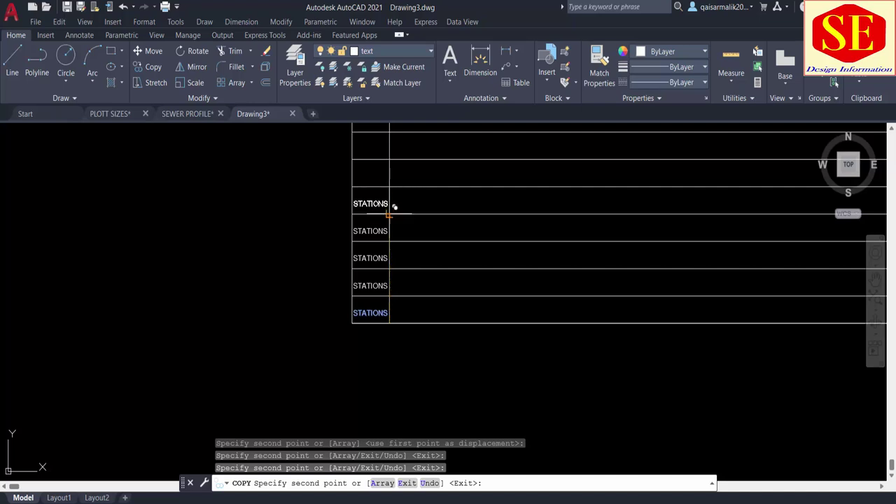
{"action": "left_click", "coordinate": [389, 213]}
{"action": "left_click", "coordinate": [392, 187]}
{"action": "middle_click_drag", "start_coordinate": [393, 149], "coordinate": [399, 217]}
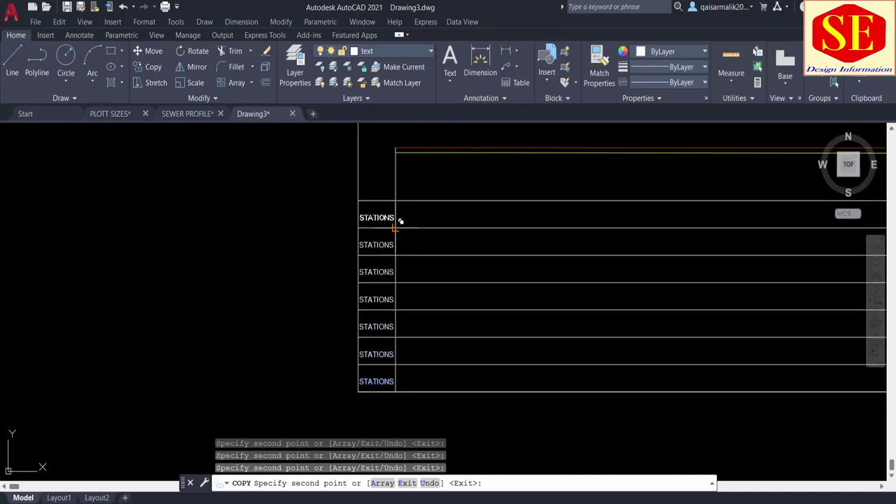
{"action": "left_click", "coordinate": [399, 189]}
Rename the two labels above the bottom STATIONS row to BED LEVEL and INVERT LEVEL
{"action": "key", "text": "Escape"}
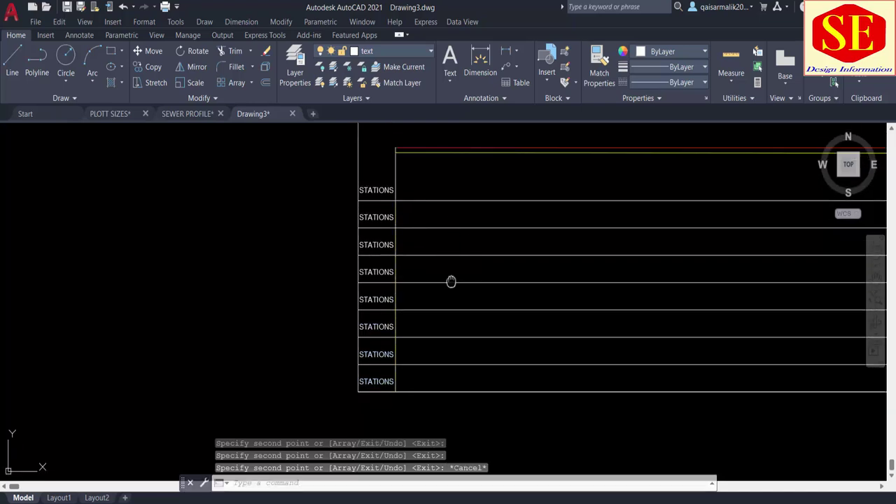
{"action": "middle_click_drag", "start_coordinate": [423, 341], "coordinate": [421, 293]}
{"action": "scroll", "coordinate": [375, 329], "scroll_direction": "up", "scroll_amount": 2}
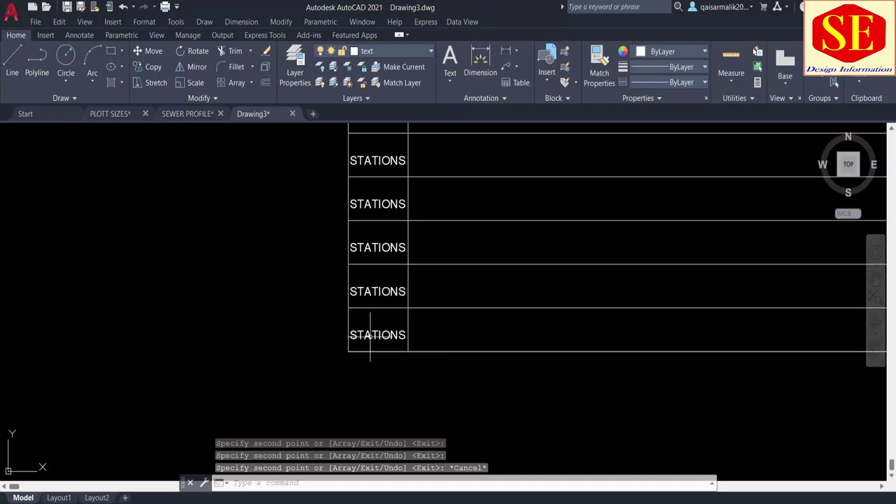
{"action": "double_click", "coordinate": [374, 290]}
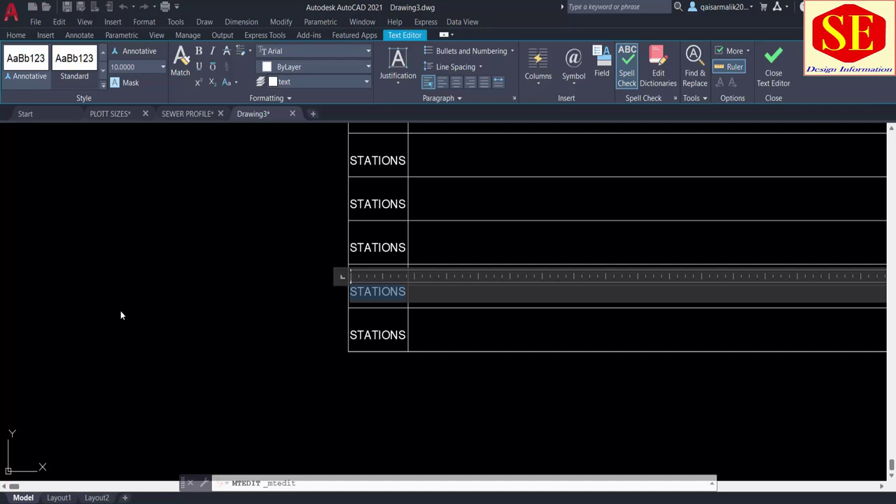
{"action": "type", "text": "BED LEVEL"}
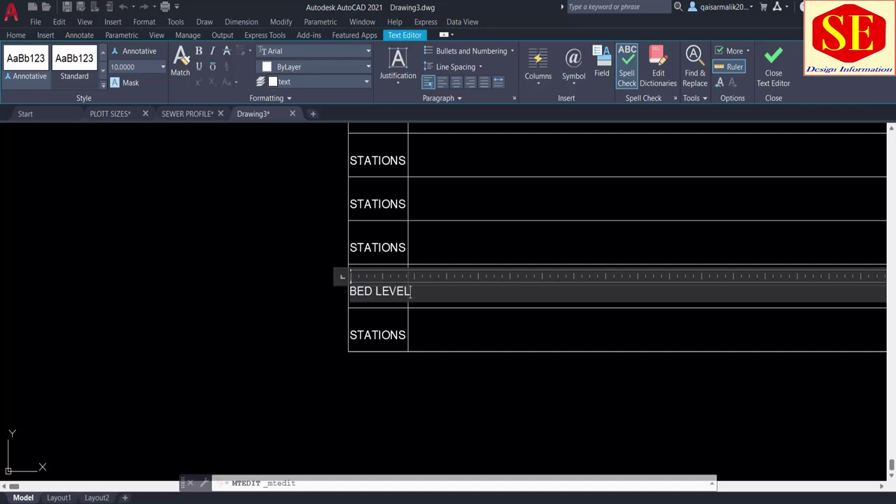
{"action": "left_click", "coordinate": [381, 410]}
{"action": "middle_click_drag", "start_coordinate": [381, 275], "coordinate": [388, 281]}
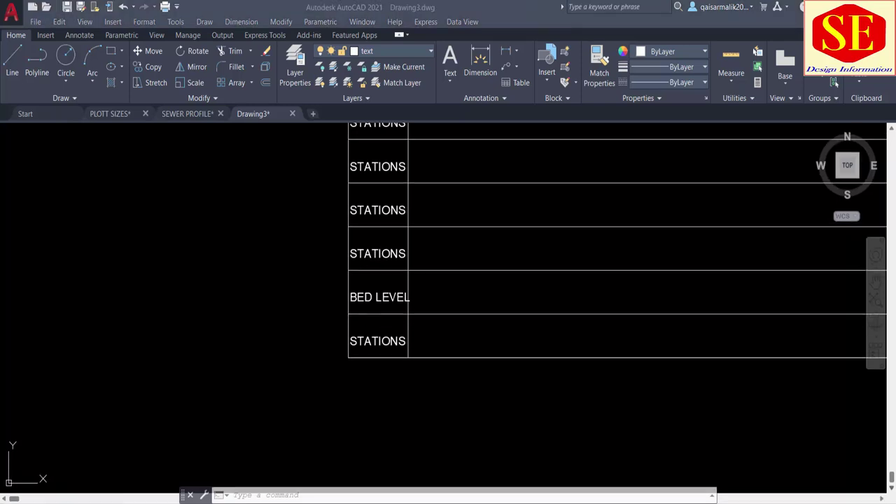
{"action": "double_click", "coordinate": [381, 254]}
{"action": "type", "text": "INVERT LEVEL"}
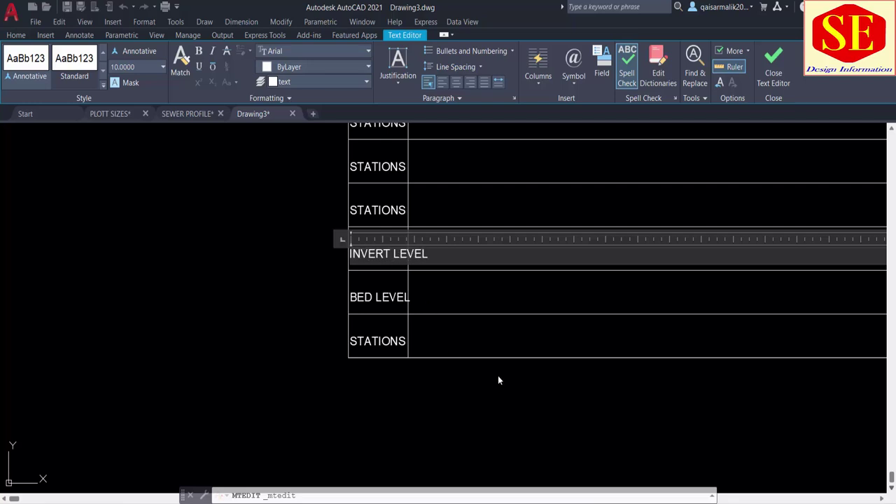
{"action": "left_click", "coordinate": [498, 380]}
Change the label above INVERT LEVEL to EX TO LEVEL
{"action": "scroll", "coordinate": [396, 362], "scroll_direction": "down", "scroll_amount": 3}
{"action": "scroll", "coordinate": [407, 358], "scroll_direction": "up", "scroll_amount": 5}
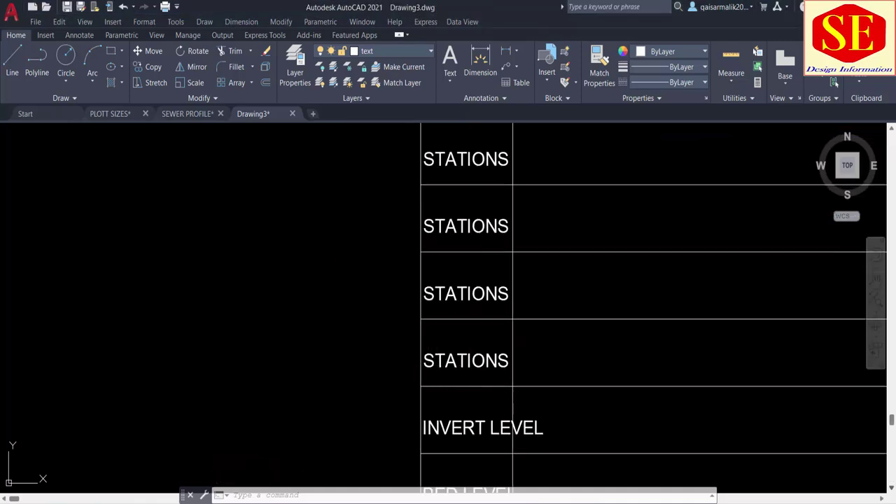
{"action": "double_click", "coordinate": [446, 363]}
{"action": "double_click", "coordinate": [445, 362]}
{"action": "type", "text": "E"}
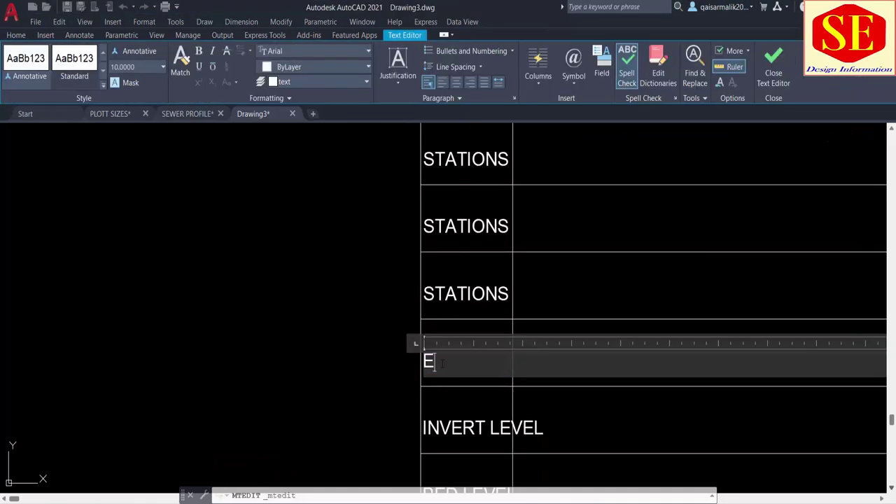
{"action": "type", "text": "X TO LEVEL"}
{"action": "left_click", "coordinate": [469, 406]}
Retype the lower two copied STATIONS labels as MH TOP LEVEL and SLOPE
{"action": "double_click", "coordinate": [467, 294]}
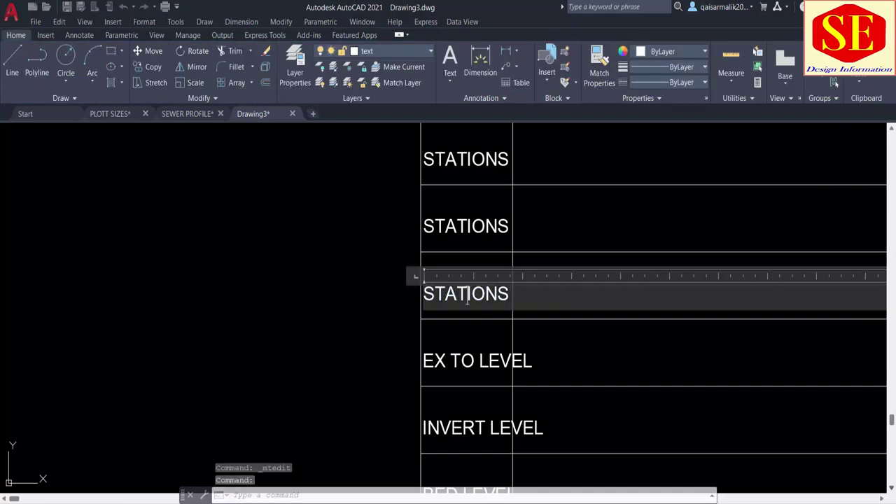
{"action": "double_click", "coordinate": [467, 294]}
{"action": "type", "text": "MH"}
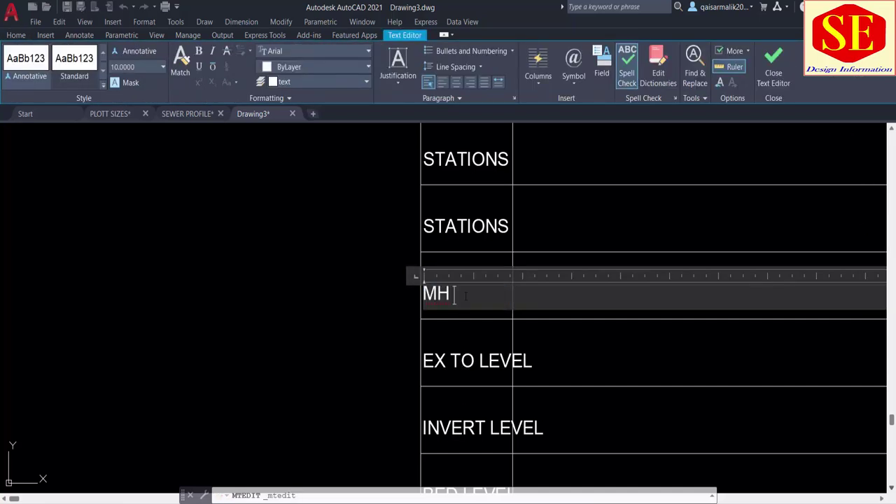
{"action": "type", "text": " TOP LEVEL"}
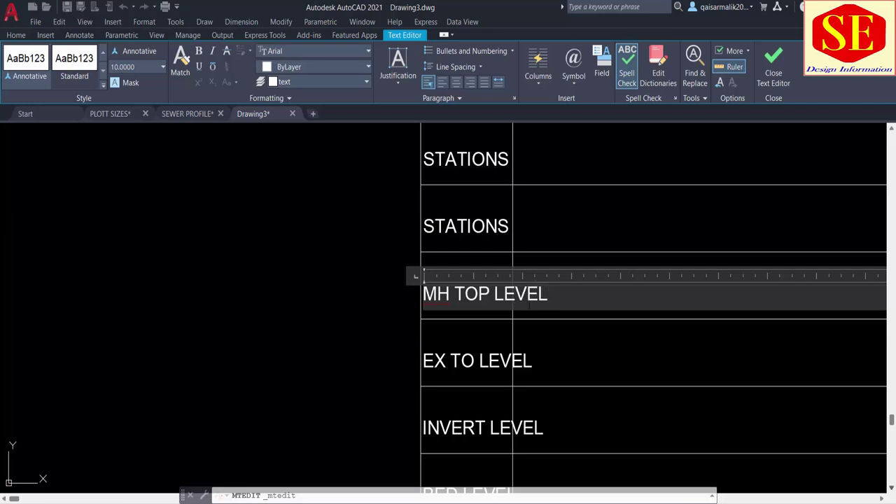
{"action": "left_click", "coordinate": [576, 372]}
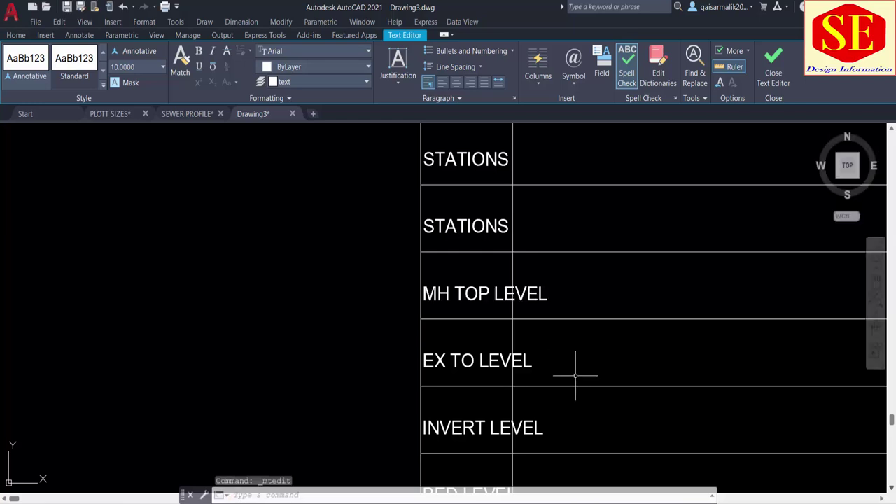
{"action": "mouse_move", "coordinate": [576, 372]}
{"action": "middle_mouse_down"}
{"action": "mouse_move", "coordinate": [468, 371]}
{"action": "mouse_move", "coordinate": [409, 309]}
{"action": "middle_mouse_up"}
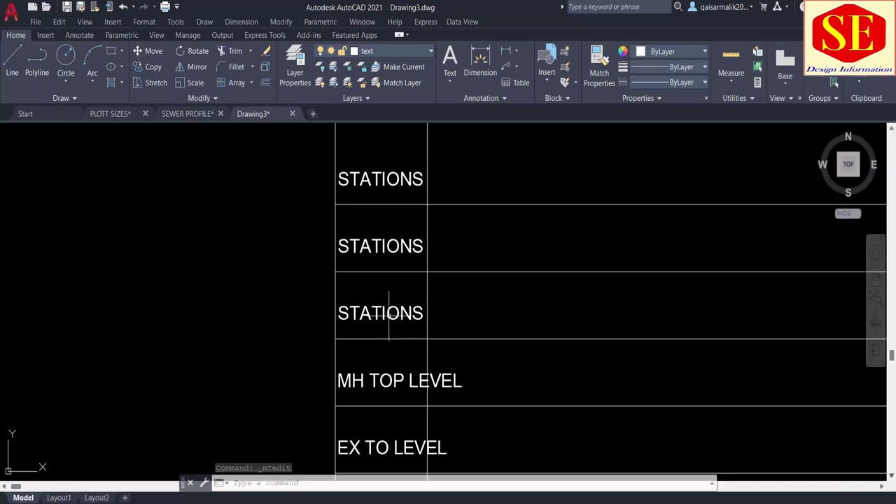
{"action": "double_click", "coordinate": [387, 313]}
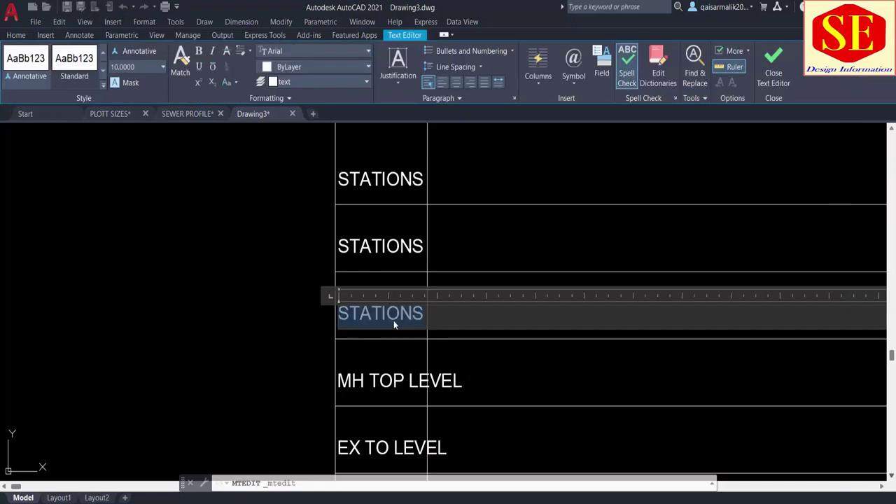
{"action": "type", "text": "SLOPE"}
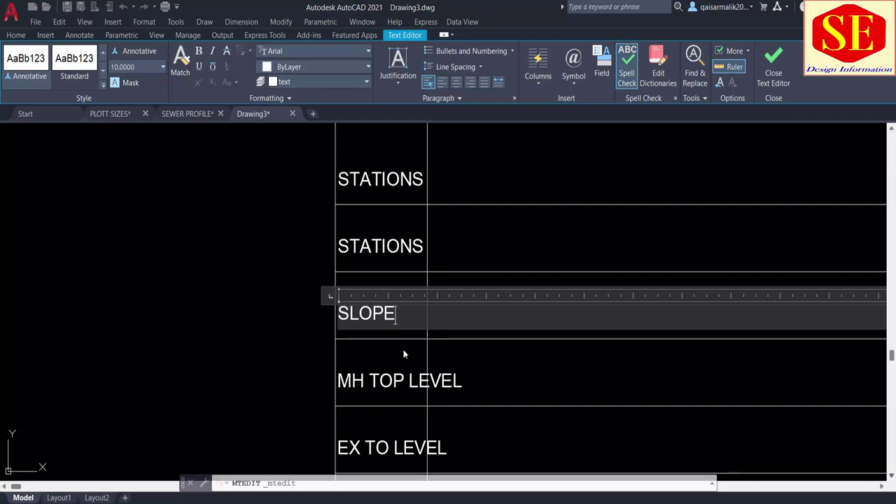
{"action": "left_click", "coordinate": [403, 349]}
Retype the top two STATIONS labels as LENGHT and DIA OF PIPE
{"action": "middle_click_drag", "start_coordinate": [411, 245], "coordinate": [410, 274]}
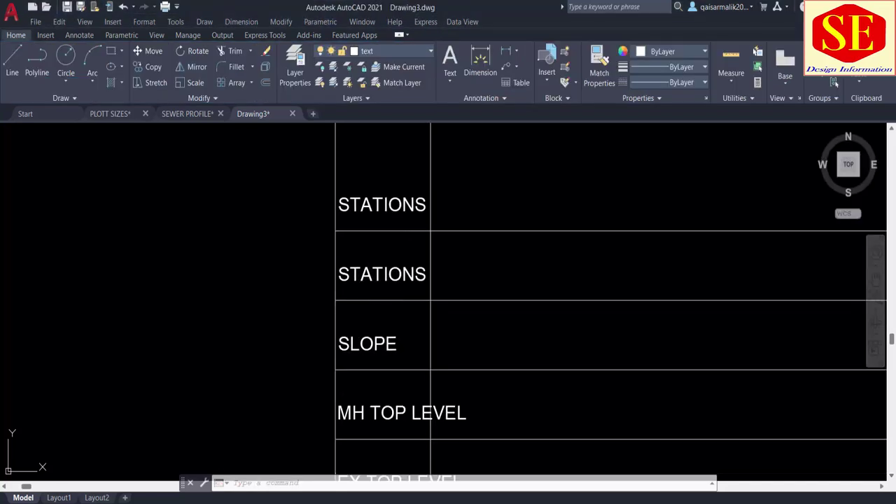
{"action": "double_click", "coordinate": [343, 273]}
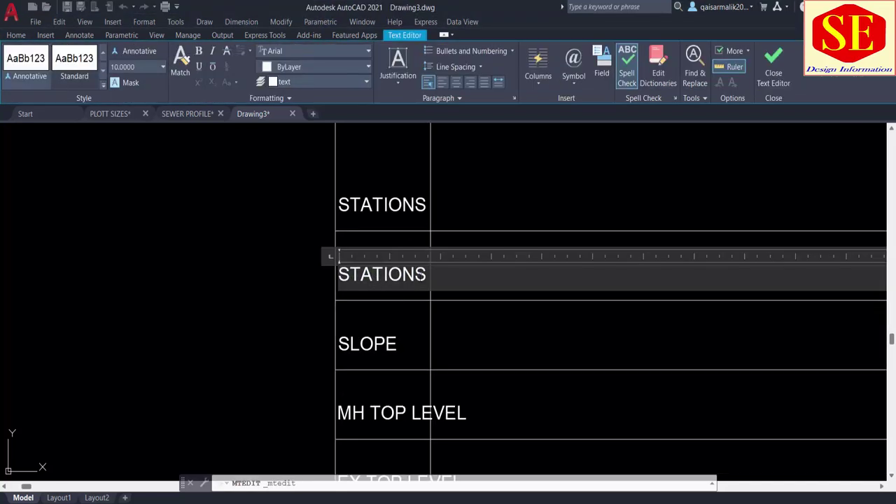
{"action": "double_click", "coordinate": [373, 277]}
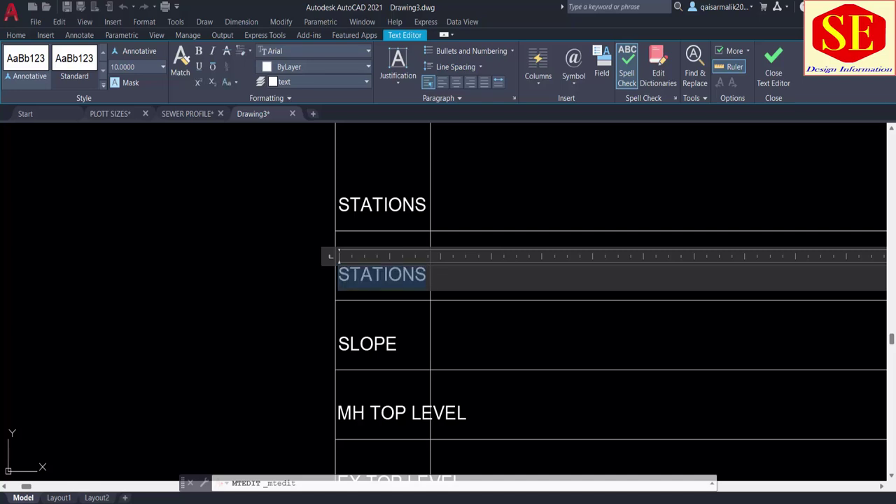
{"action": "type", "text": "LENGHT"}
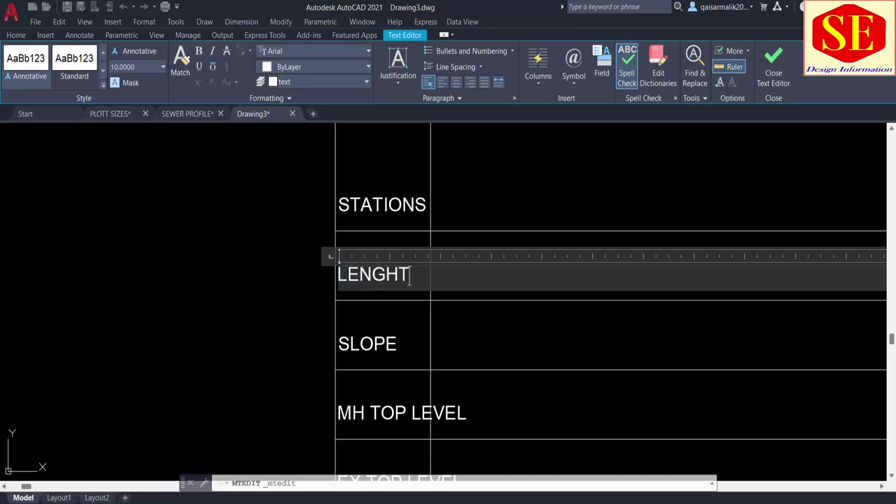
{"action": "left_click", "coordinate": [385, 205]}
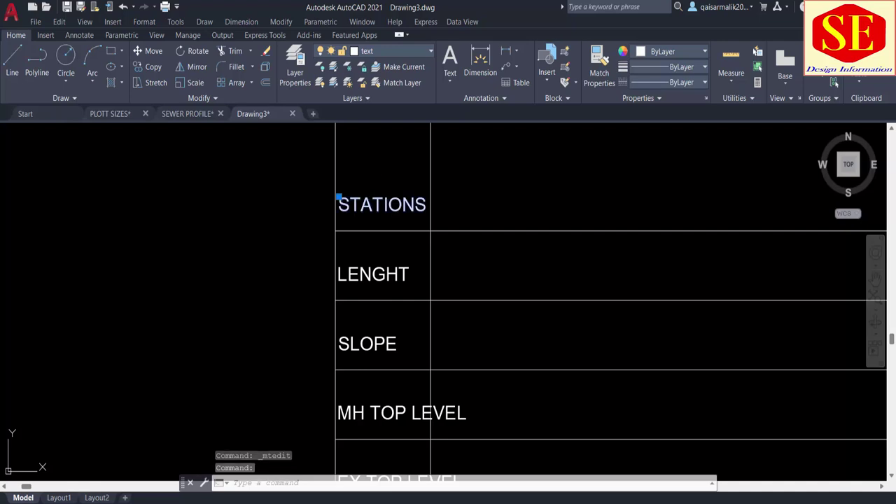
{"action": "double_click", "coordinate": [341, 201]}
{"action": "double_click", "coordinate": [373, 209]}
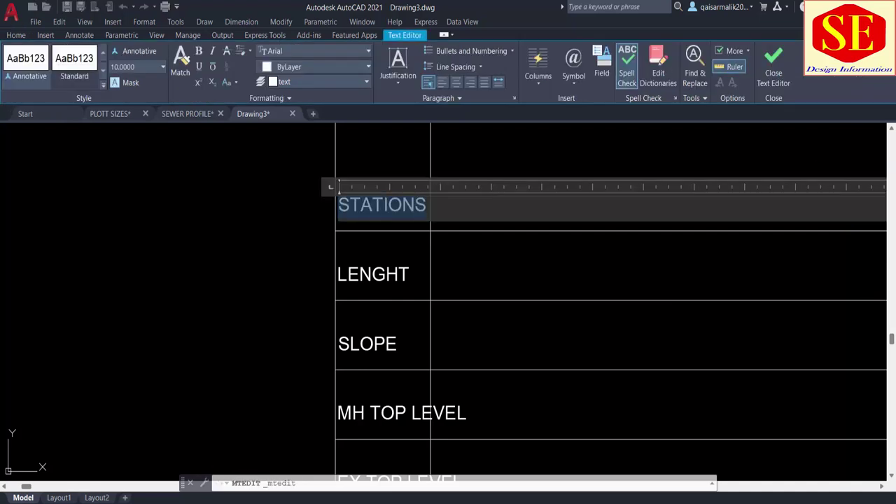
{"action": "type", "text": "DIA OF PIPE"}
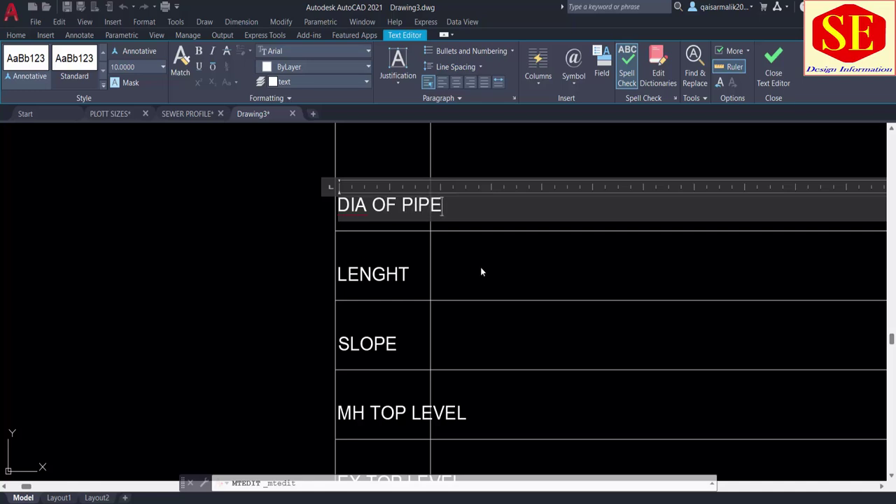
{"action": "key", "text": "Escape"}
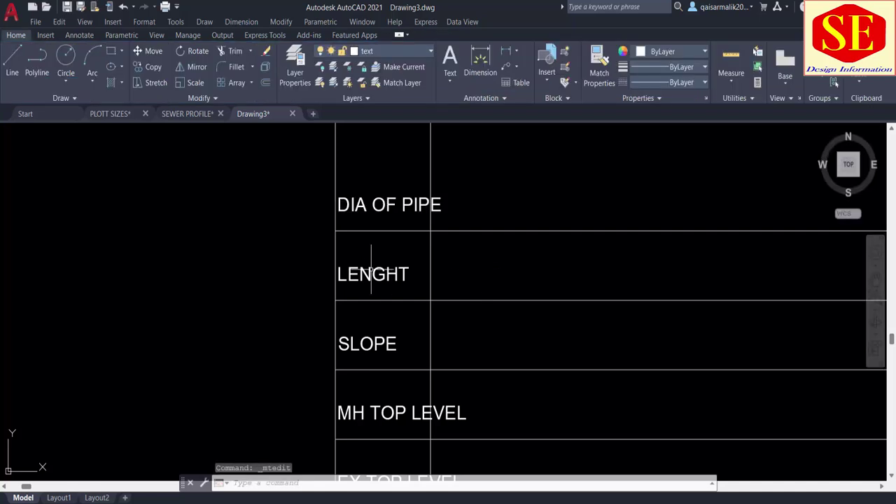
{"action": "scroll", "coordinate": [370, 274], "scroll_direction": "down", "scroll_amount": 3}
{"action": "middle_click_drag", "start_coordinate": [373, 319], "coordinate": [373, 272]}
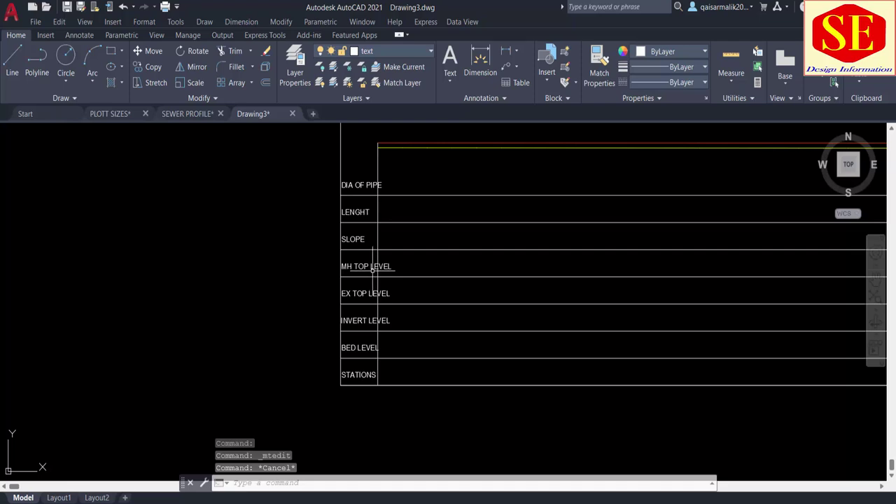
Move the row labels and the table's left edge horizontally left, flush against the border
{"action": "type", "text": "m"}
{"action": "key", "text": "Return"}
{"action": "left_click", "coordinate": [359, 162]}
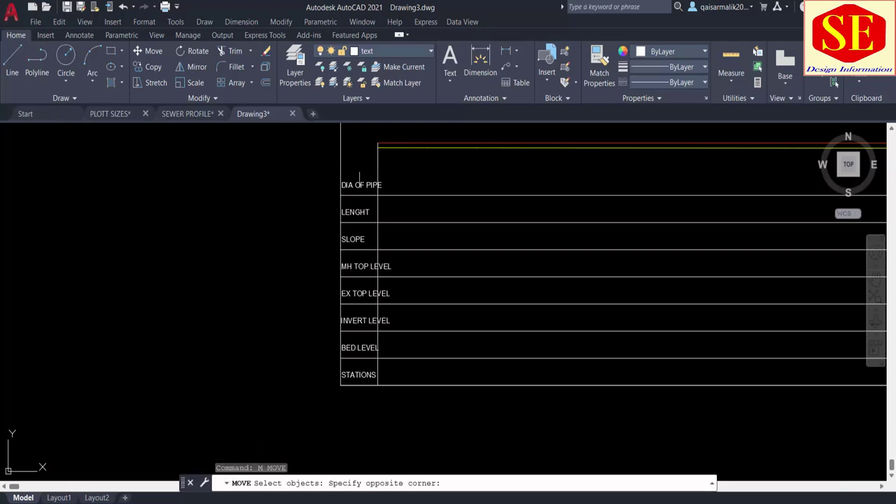
{"action": "left_click", "coordinate": [321, 395]}
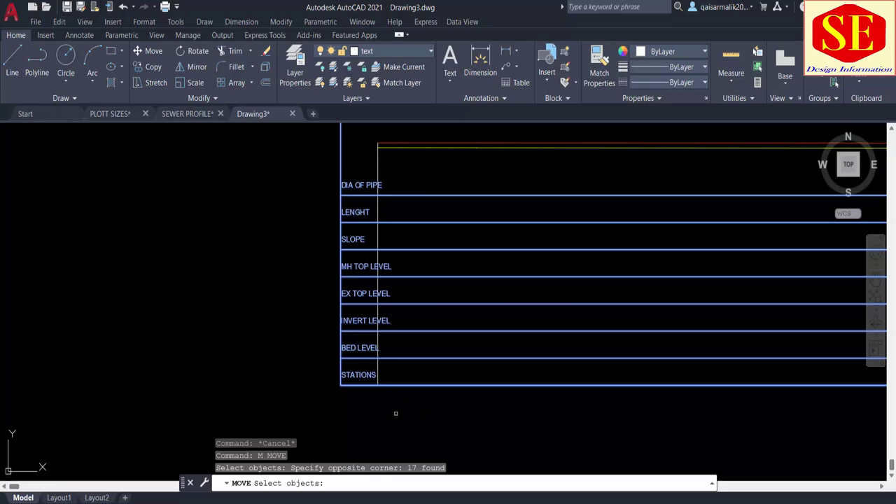
{"action": "scroll", "coordinate": [396, 413], "scroll_direction": "up", "scroll_amount": 3}
{"action": "key", "text": "Return"}
{"action": "left_click", "coordinate": [376, 377]}
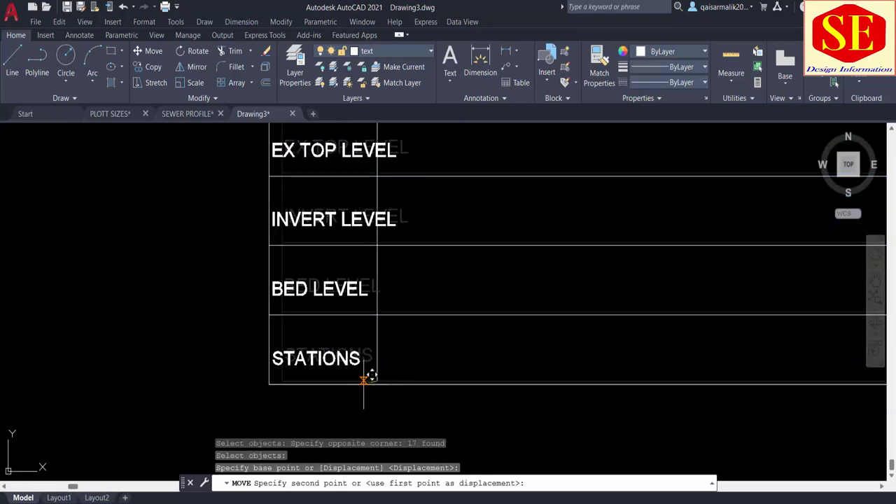
{"action": "scroll", "coordinate": [350, 375], "scroll_direction": "down", "scroll_amount": 2}
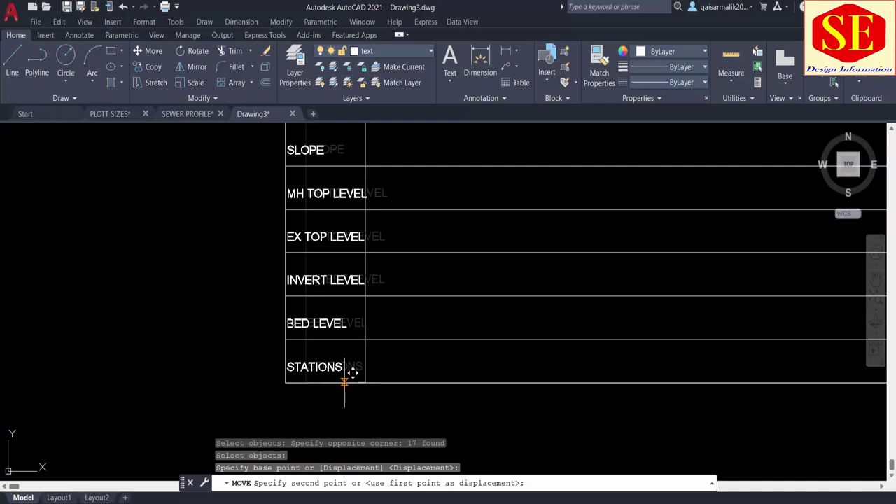
{"action": "key", "text": "F8"}
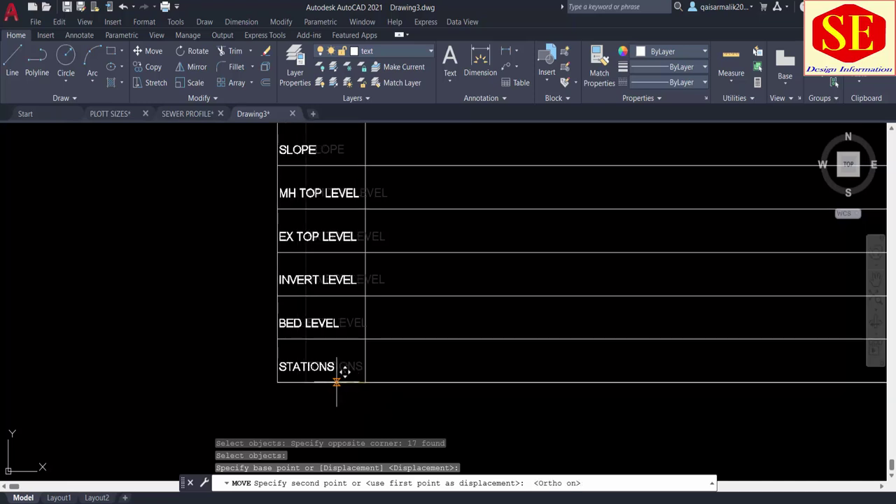
{"action": "left_click", "coordinate": [337, 382]}
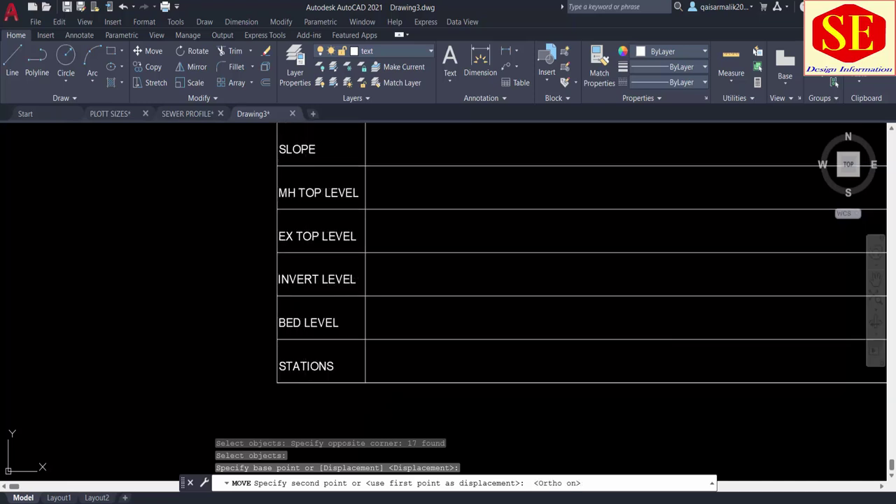
{"action": "scroll", "coordinate": [352, 256], "scroll_direction": "down", "scroll_amount": 1}
{"action": "scroll", "coordinate": [425, 314], "scroll_direction": "down", "scroll_amount": 3}
{"action": "type", "text": "RE"}
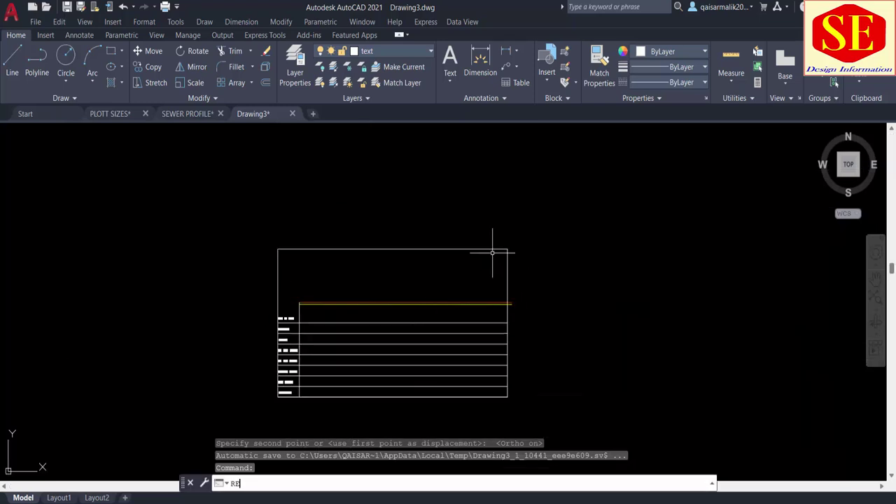
Draw a new, wider rectangle as the table's outer border
{"action": "type", "text": "c"}
{"action": "key", "text": "Return"}
{"action": "scroll", "coordinate": [278, 403], "scroll_direction": "up", "scroll_amount": 2}
{"action": "left_click", "coordinate": [346, 388]}
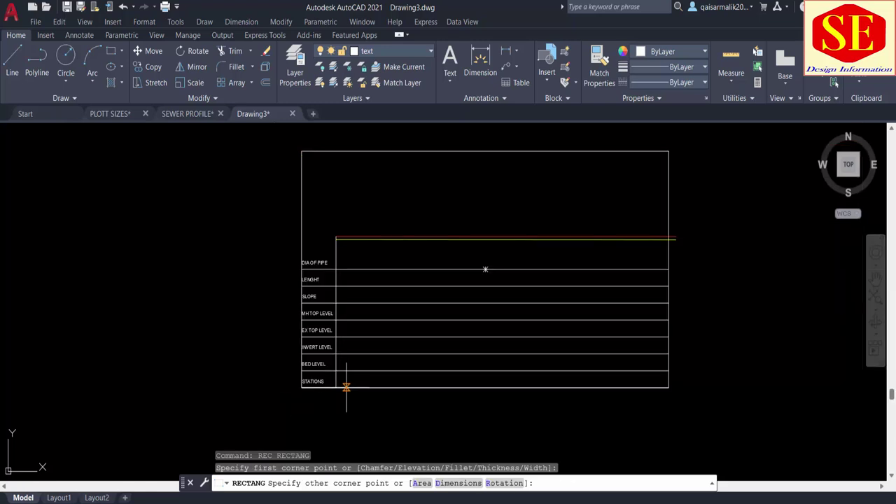
{"action": "middle_click_drag", "start_coordinate": [548, 260], "coordinate": [424, 345]}
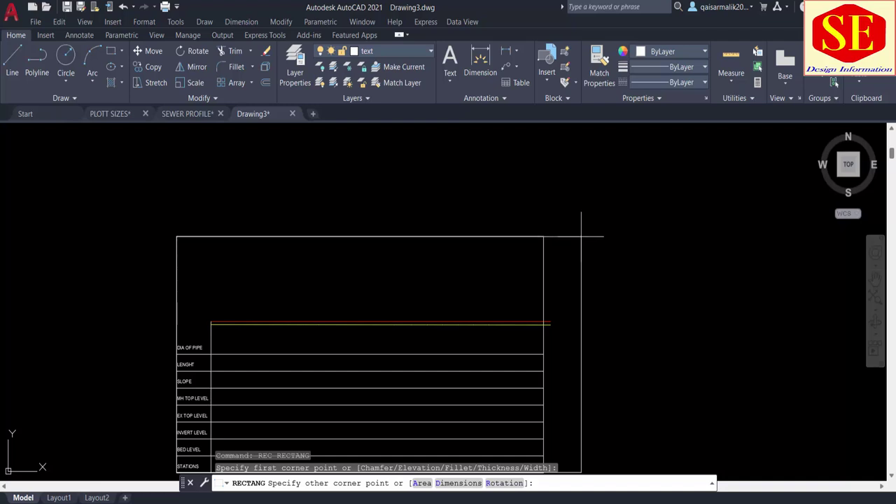
{"action": "key", "text": "Escape"}
Erase the old, narrower border rectangle
{"action": "left_click", "coordinate": [553, 260]}
{"action": "left_click", "coordinate": [517, 269]}
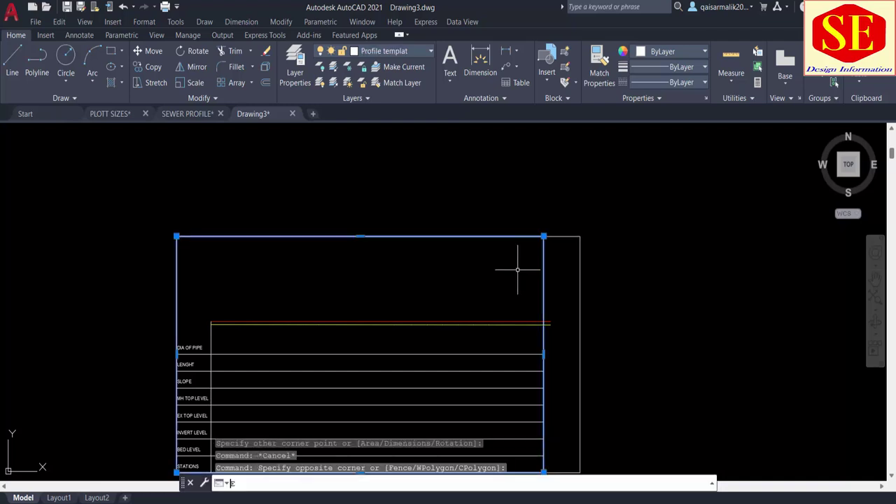
{"action": "key", "text": "Return"}
{"action": "middle_click_drag", "start_coordinate": [544, 320], "coordinate": [541, 239]}
{"action": "key", "text": "Escape"}
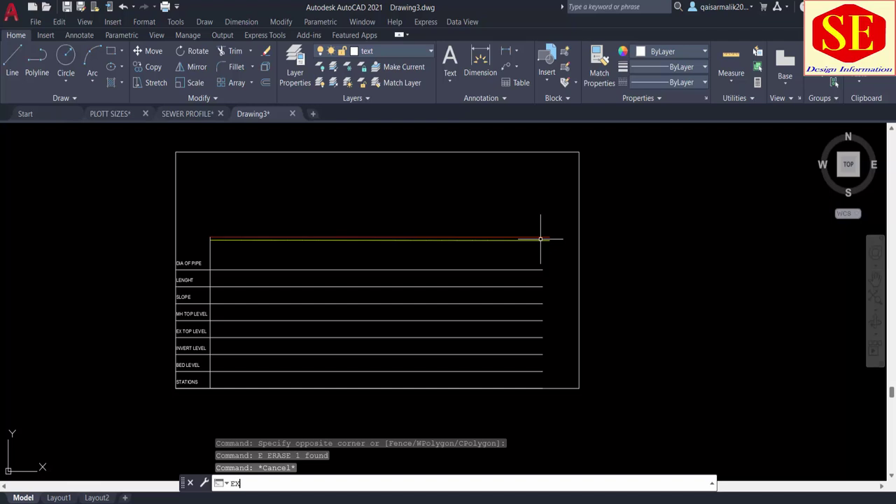
Extend all the table's row lines to the new border's right edge with a fence
{"action": "key", "text": "Return"}
{"action": "left_click", "coordinate": [533, 240]}
{"action": "left_click", "coordinate": [512, 376]}
{"action": "key", "text": "Escape"}
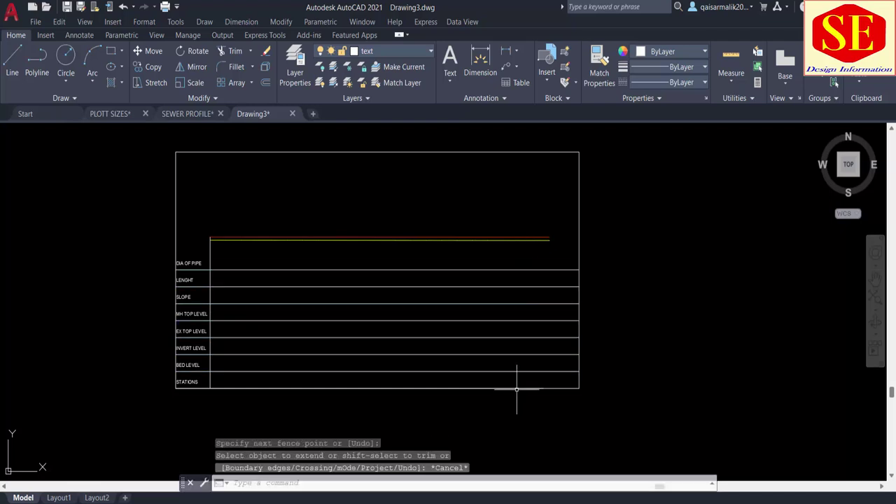
{"action": "key", "text": "Escape"}
{"action": "key", "text": "Escape"}
Erase the leftover stray line beside the table
{"action": "left_click", "coordinate": [517, 389]}
{"action": "scroll", "coordinate": [520, 390], "scroll_direction": "up", "scroll_amount": 4}
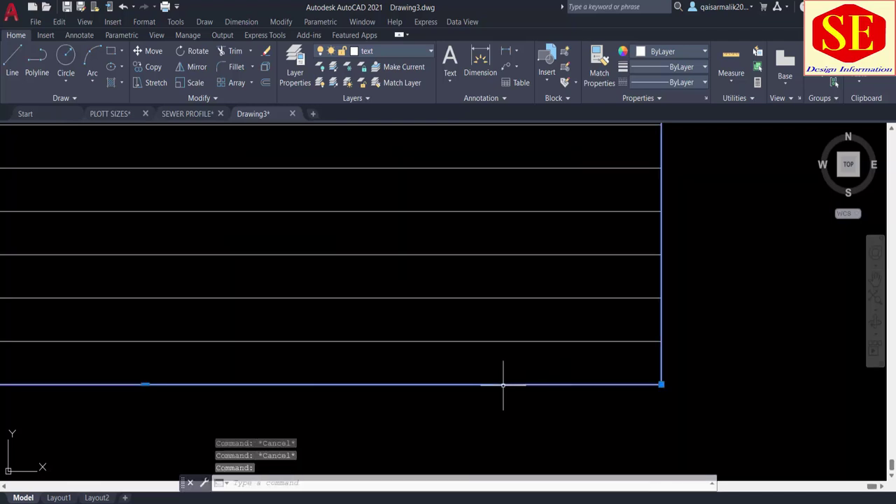
{"action": "key", "text": "Escape"}
{"action": "scroll", "coordinate": [536, 366], "scroll_direction": "down", "scroll_amount": 4}
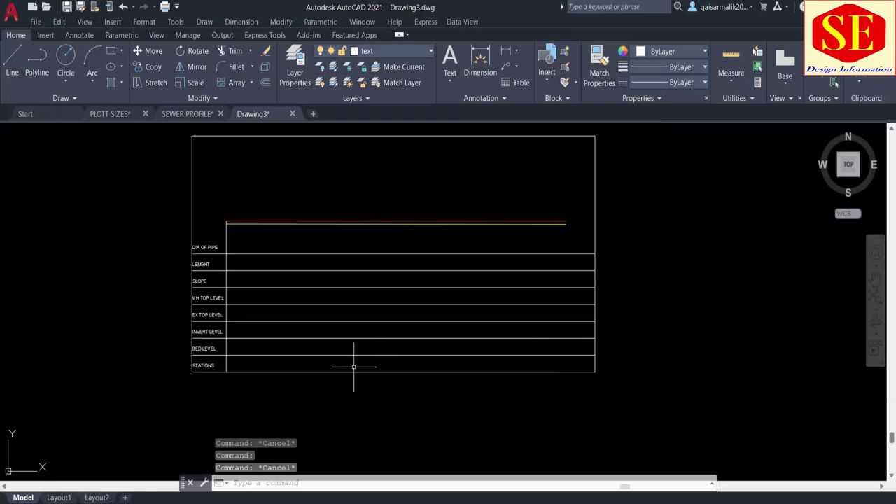
{"action": "left_click", "coordinate": [264, 371]}
{"action": "key", "text": "Escape"}
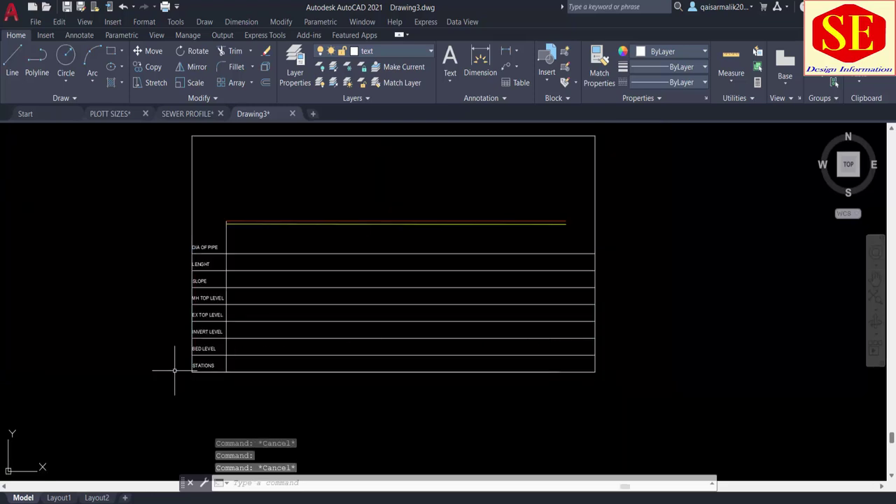
{"action": "left_click", "coordinate": [176, 371]}
{"action": "type", "text": "e"}
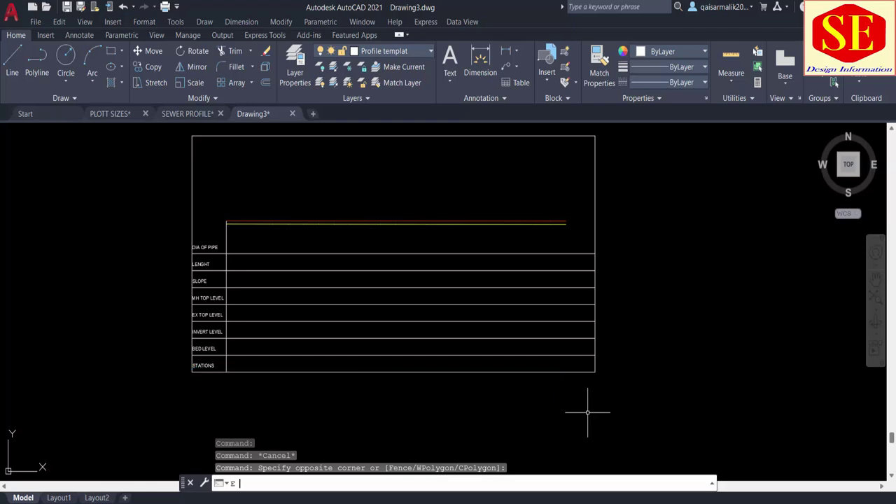
{"action": "key", "text": "Return"}
{"action": "middle_click_drag", "start_coordinate": [248, 294], "coordinate": [254, 322]}
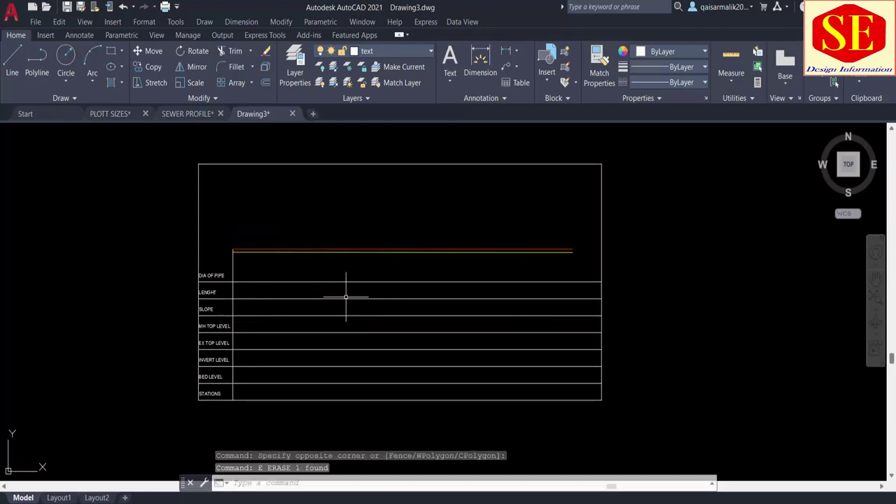
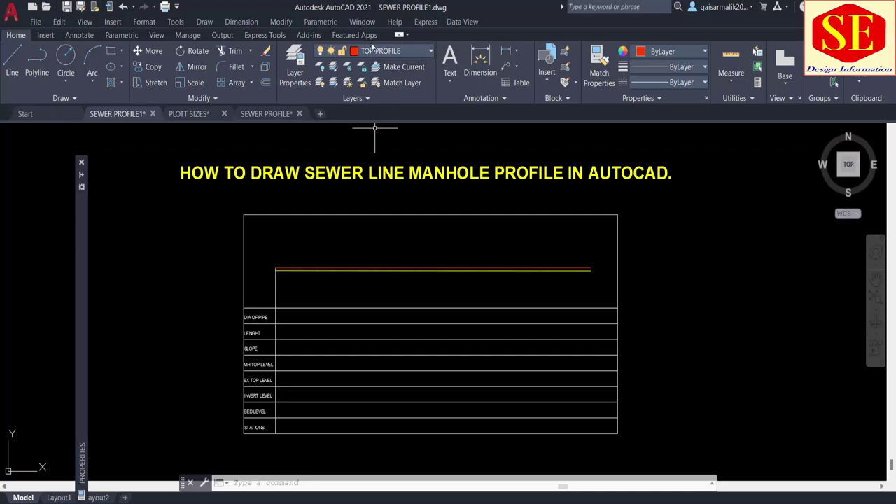
Make GRID the current layer
{"action": "left_click", "coordinate": [362, 56]}
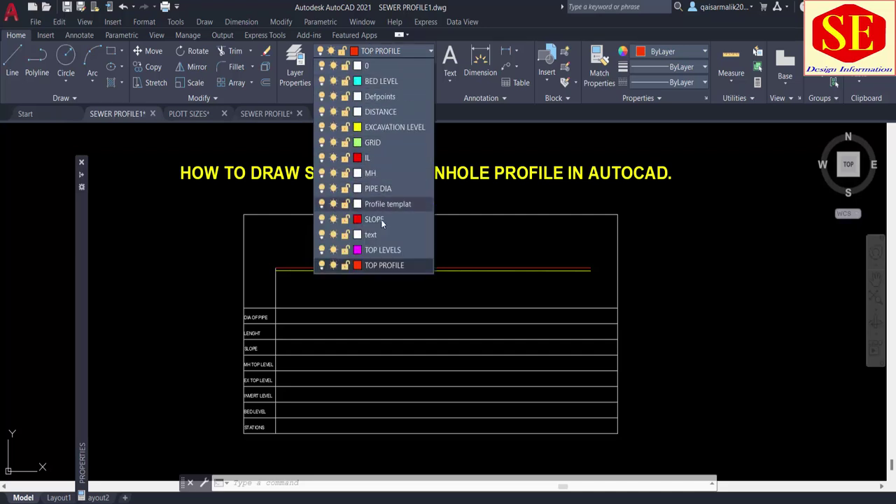
{"action": "left_click", "coordinate": [372, 143]}
{"action": "scroll", "coordinate": [277, 286], "scroll_direction": "up", "scroll_amount": 2}
{"action": "key", "text": "Escape"}
{"action": "key", "text": "Escape"}
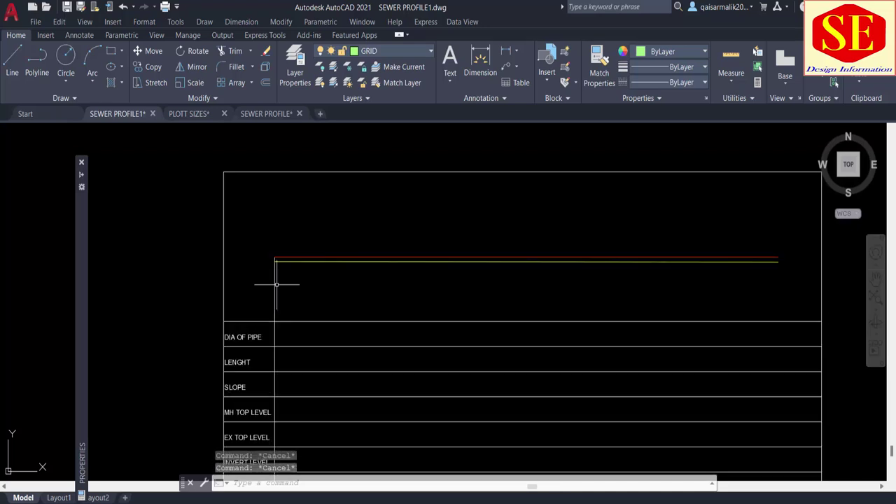
Start a Line and a Trim command, then cancel both
{"action": "type", "text": "l"}
{"action": "key", "text": "Return"}
{"action": "key", "text": "Escape"}
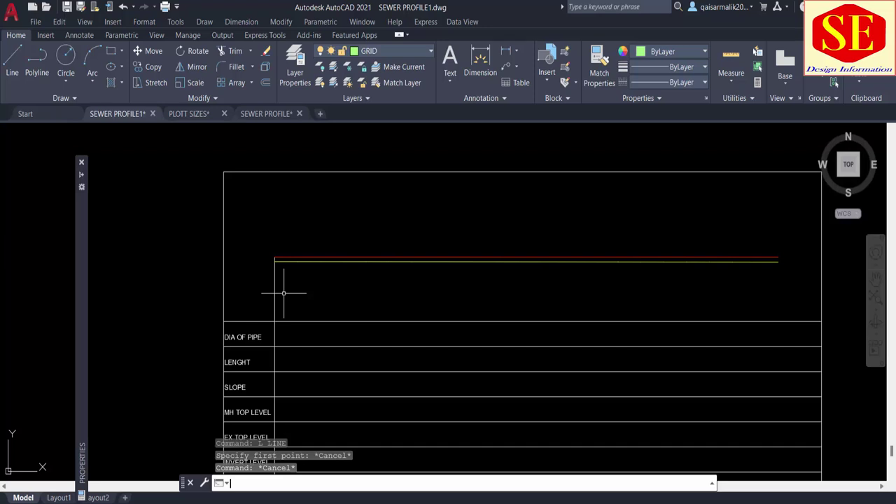
{"action": "type", "text": "tr"}
{"action": "key", "text": "Return"}
{"action": "left_click", "coordinate": [283, 294]}
{"action": "key", "text": "Escape"}
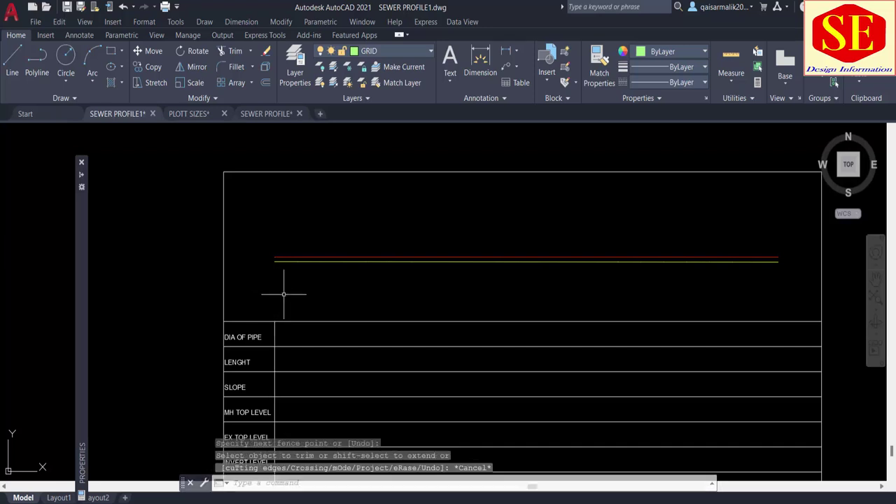
Draw a vertical line from the table's label-column corner to the frame's top border, then select the red and green profile lines
{"action": "type", "text": "l"}
{"action": "key", "text": "Return"}
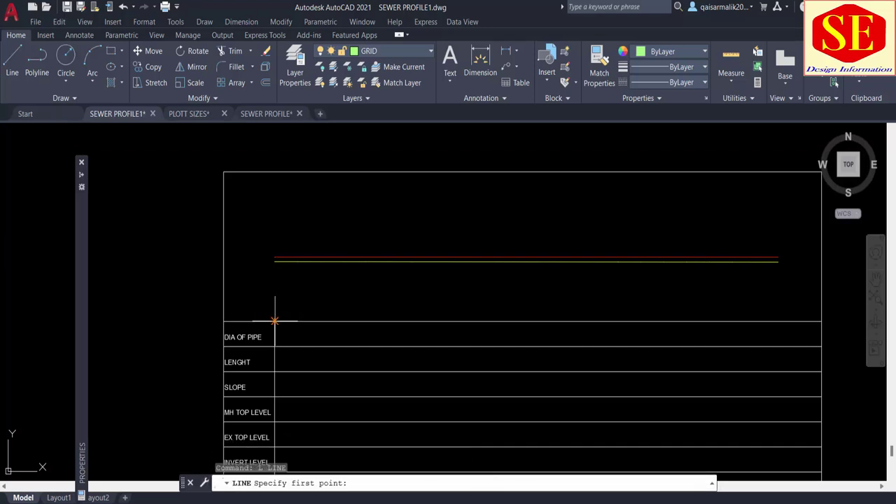
{"action": "left_click", "coordinate": [275, 321]}
{"action": "left_click", "coordinate": [274, 172]}
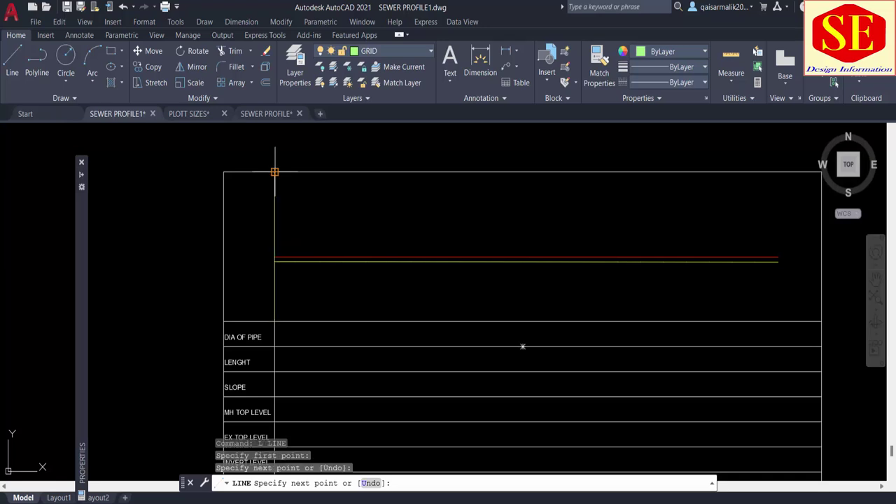
{"action": "key", "text": "Escape"}
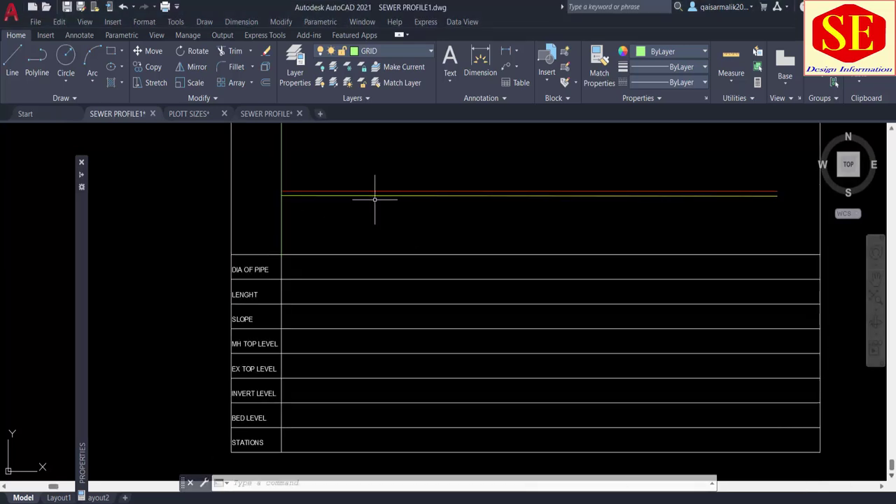
{"action": "scroll", "coordinate": [351, 188], "scroll_direction": "up", "scroll_amount": 4}
{"action": "left_click", "coordinate": [286, 197]}
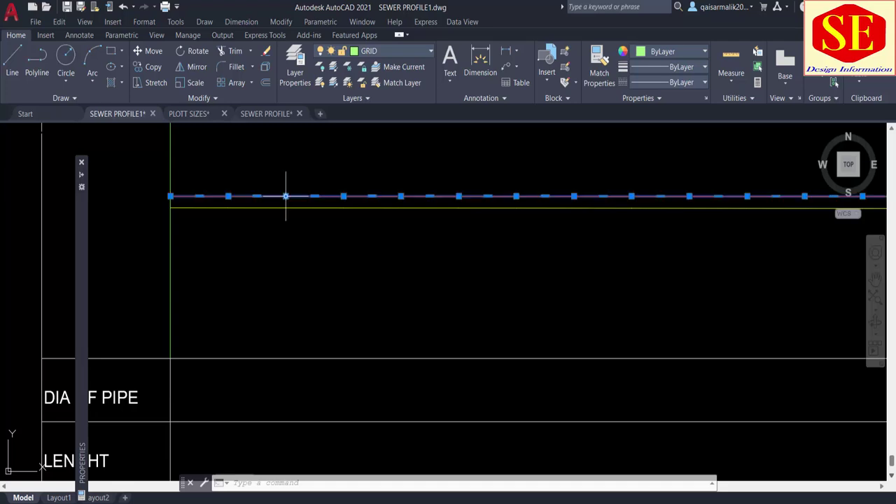
{"action": "left_click", "coordinate": [280, 208]}
Measure the gap between the red and green profile lines with a linear dimension
{"action": "key", "text": "Escape"}
{"action": "left_click", "coordinate": [505, 50]}
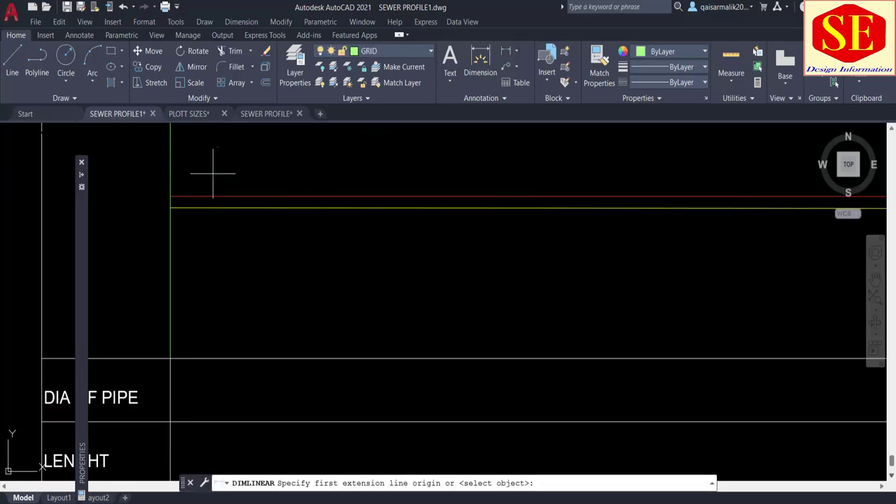
{"action": "scroll", "coordinate": [210, 175], "scroll_direction": "up", "scroll_amount": 2}
{"action": "left_click", "coordinate": [157, 206]}
{"action": "left_click", "coordinate": [158, 223]}
{"action": "scroll", "coordinate": [158, 221], "scroll_direction": "up", "scroll_amount": 5}
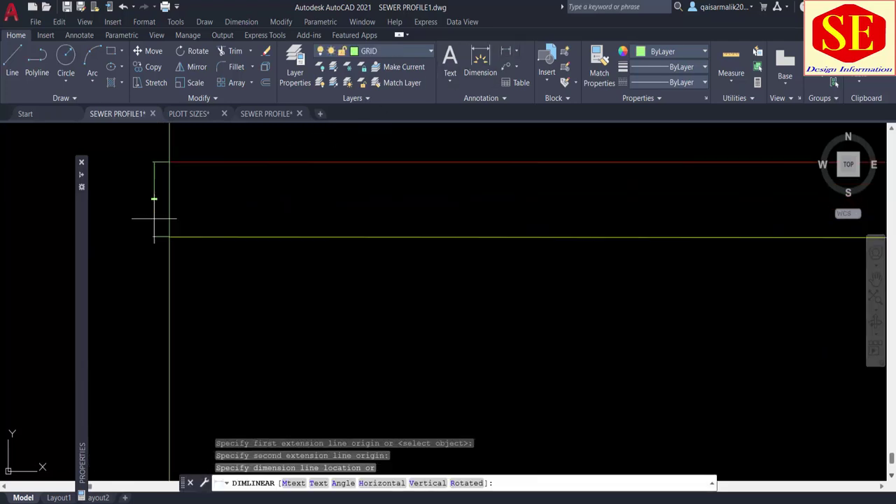
{"action": "left_click", "coordinate": [153, 201]}
{"action": "scroll", "coordinate": [154, 182], "scroll_direction": "up", "scroll_amount": 4}
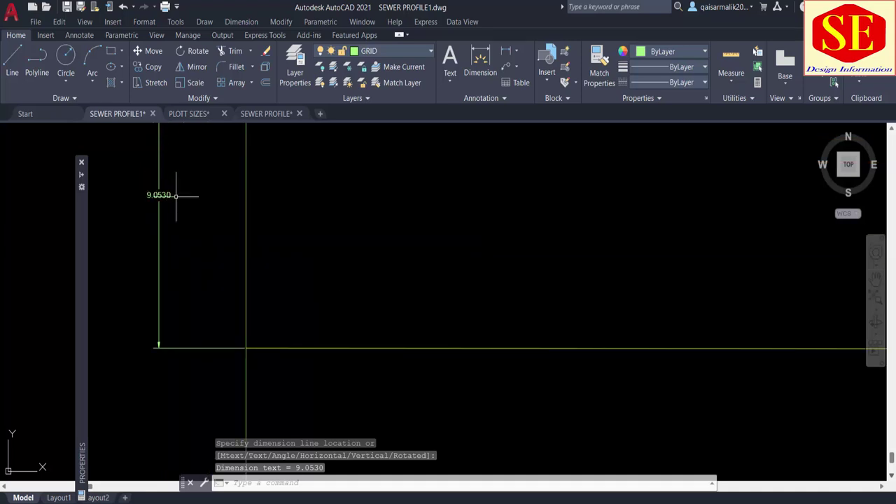
{"action": "scroll", "coordinate": [235, 209], "scroll_direction": "down", "scroll_amount": 4}
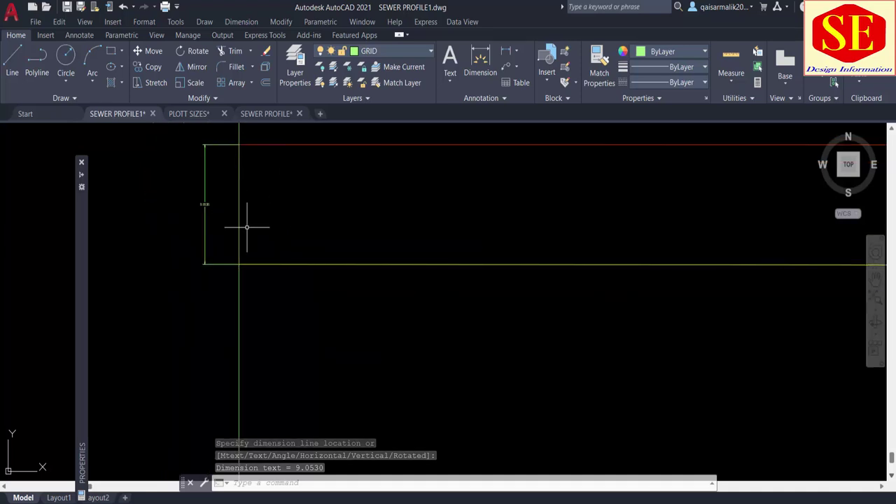
{"action": "scroll", "coordinate": [248, 226], "scroll_direction": "down", "scroll_amount": 5}
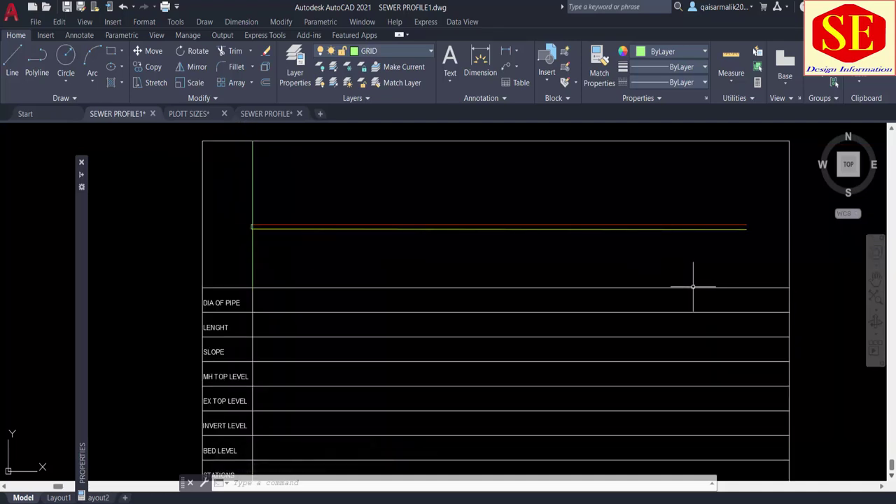
{"action": "key", "text": "Escape"}
Erase the temporary dimension and bring the table's label column into view
{"action": "scroll", "coordinate": [250, 226], "scroll_direction": "up", "scroll_amount": 6}
{"action": "left_click", "coordinate": [294, 208]}
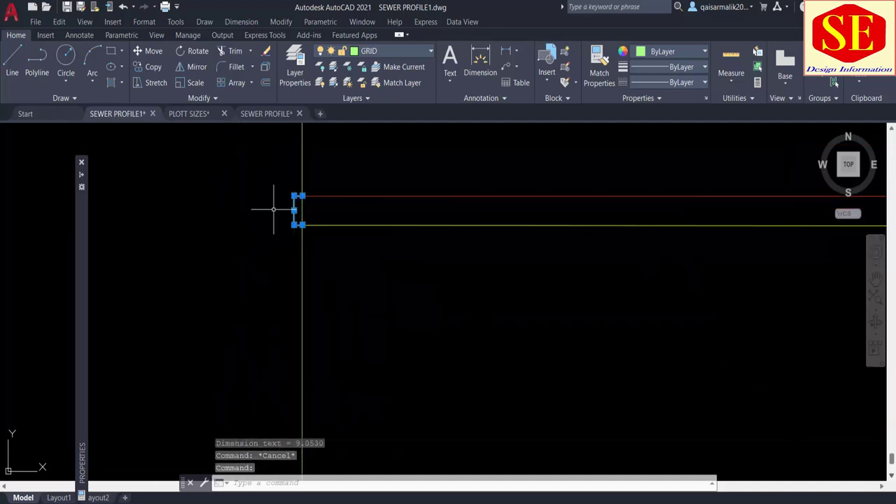
{"action": "type", "text": "e"}
{"action": "key", "text": "Return"}
{"action": "scroll", "coordinate": [308, 210], "scroll_direction": "down", "scroll_amount": 2}
{"action": "scroll", "coordinate": [357, 259], "scroll_direction": "down", "scroll_amount": 1}
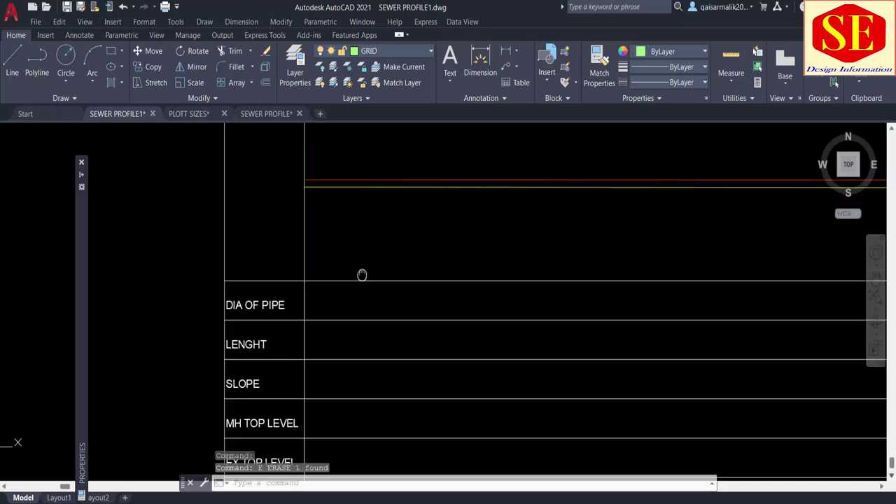
{"action": "scroll", "coordinate": [336, 259], "scroll_direction": "down", "scroll_amount": 1}
{"action": "middle_click_drag", "start_coordinate": [376, 336], "coordinate": [352, 311]}
{"action": "key", "text": "Escape"}
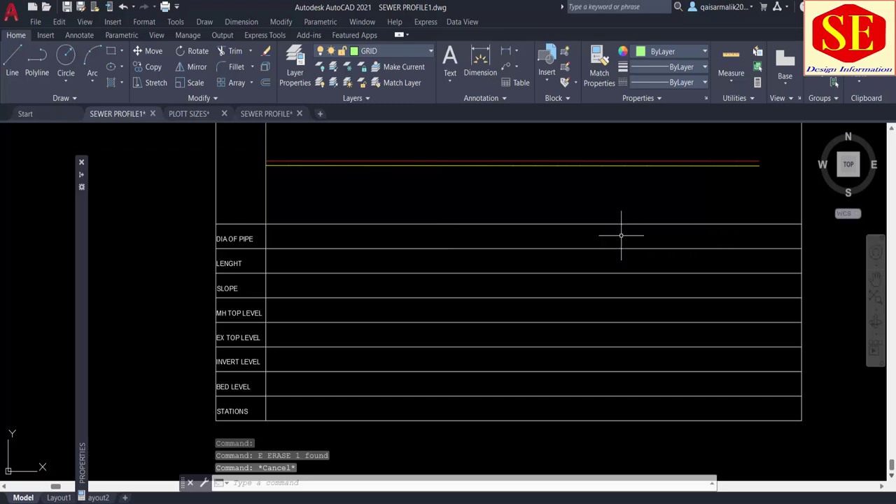
Offset the label-column divider 50 units to the right
{"action": "scroll", "coordinate": [255, 225], "scroll_direction": "up", "scroll_amount": 2}
{"action": "left_click", "coordinate": [255, 225]}
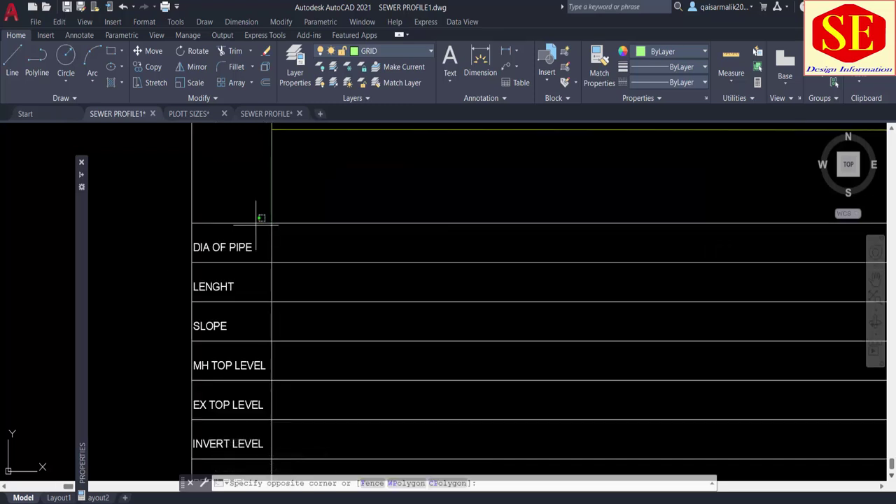
{"action": "type", "text": "o"}
{"action": "key", "text": "Return"}
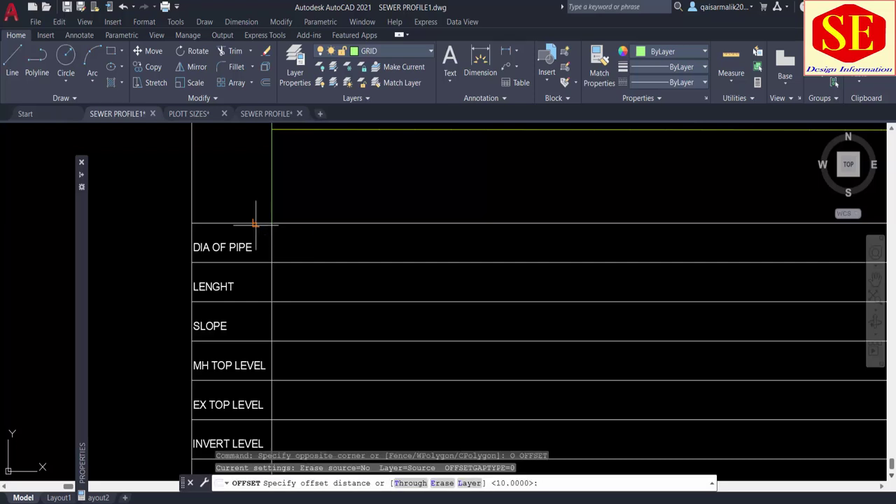
{"action": "key", "text": "Return"}
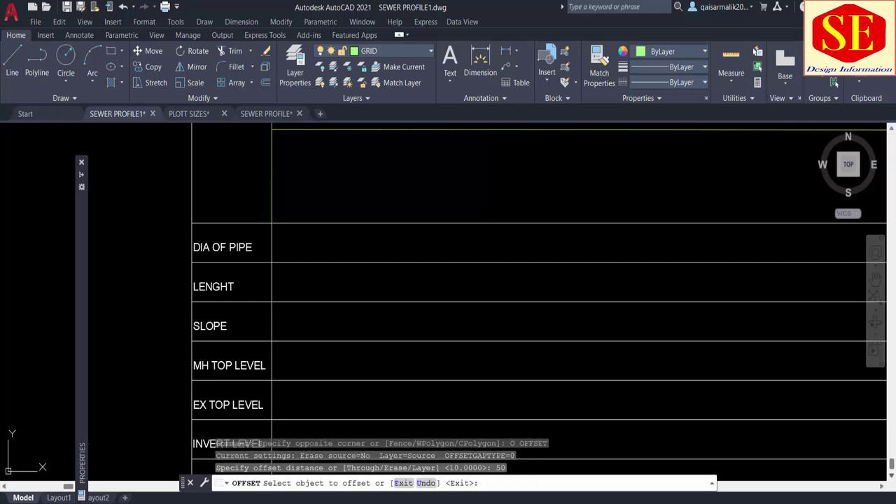
{"action": "left_click", "coordinate": [272, 175]}
{"action": "left_click", "coordinate": [340, 189]}
{"action": "key", "text": "Escape"}
Select the green and red profile lines to check their layer
{"action": "left_click", "coordinate": [326, 128]}
{"action": "scroll", "coordinate": [355, 160], "scroll_direction": "up", "scroll_amount": 1}
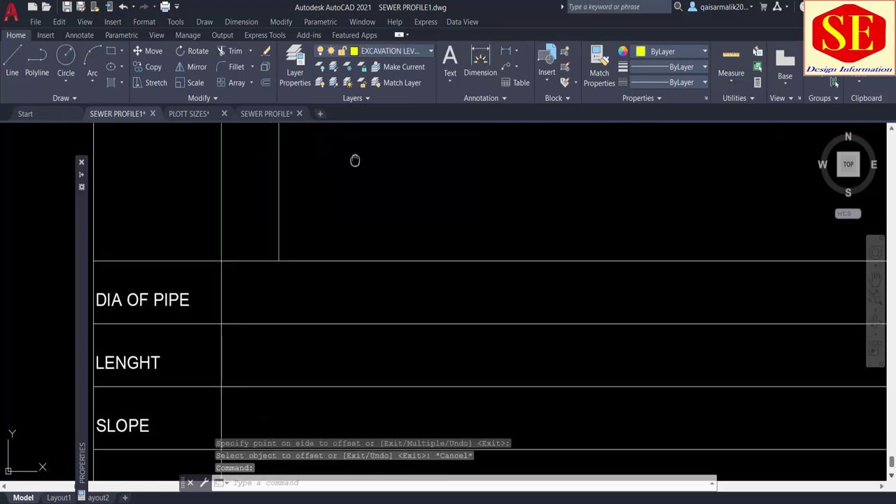
{"action": "scroll", "coordinate": [329, 315], "scroll_direction": "up", "scroll_amount": 1}
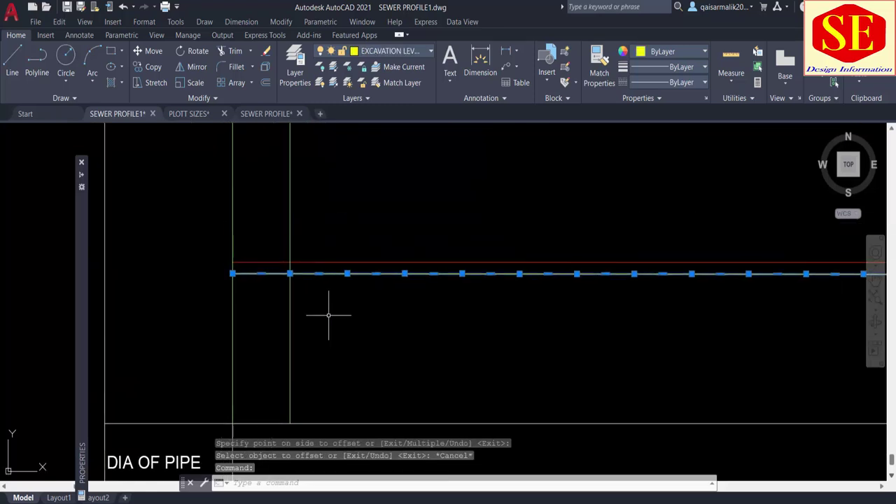
{"action": "left_click", "coordinate": [299, 262]}
{"action": "middle_click_drag", "start_coordinate": [332, 414], "coordinate": [316, 295]}
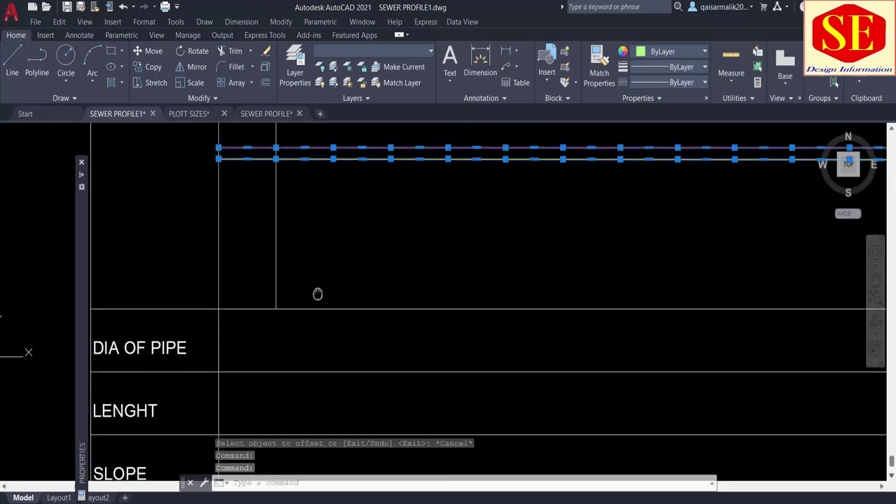
{"action": "key", "text": "Escape"}
{"action": "middle_click_drag", "start_coordinate": [276, 316], "coordinate": [281, 260]}
Try an Extend on the new divider, then cancel it
{"action": "type", "text": "ex"}
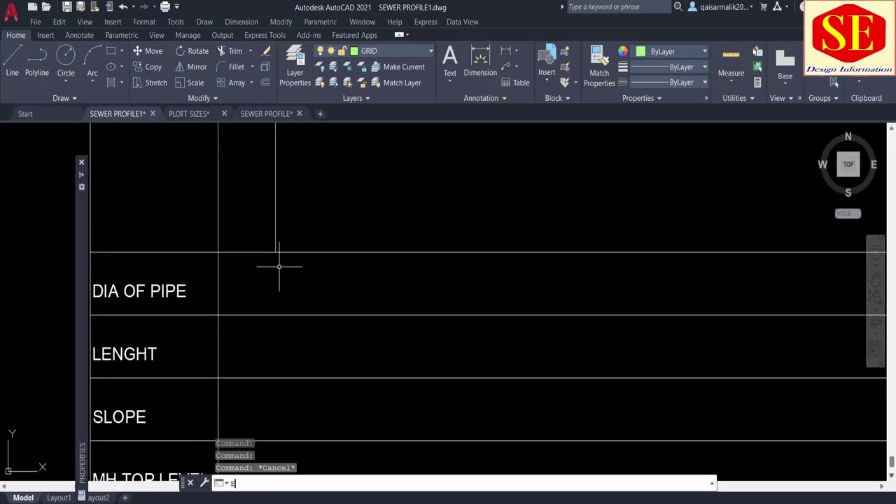
{"action": "key", "text": "Return"}
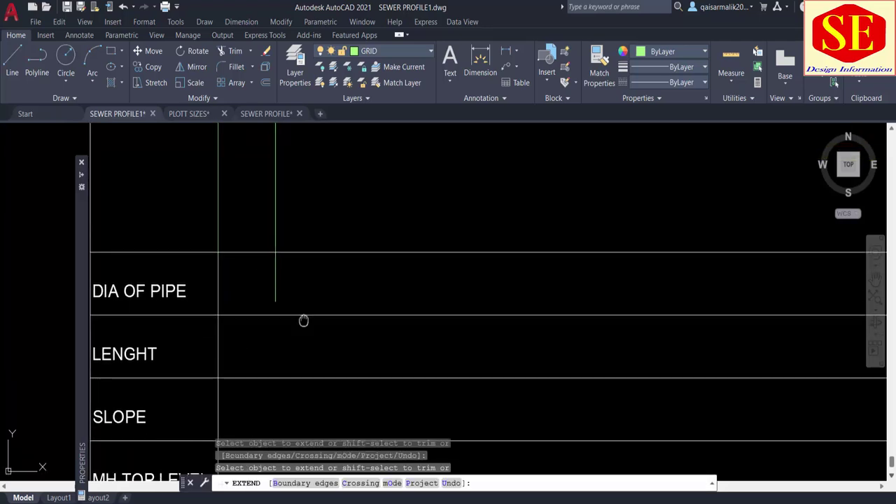
{"action": "middle_click_drag", "start_coordinate": [303, 321], "coordinate": [306, 266]}
{"action": "scroll", "coordinate": [306, 266], "scroll_direction": "down", "scroll_amount": 2}
{"action": "left_click", "coordinate": [288, 254]}
{"action": "key", "text": "Escape"}
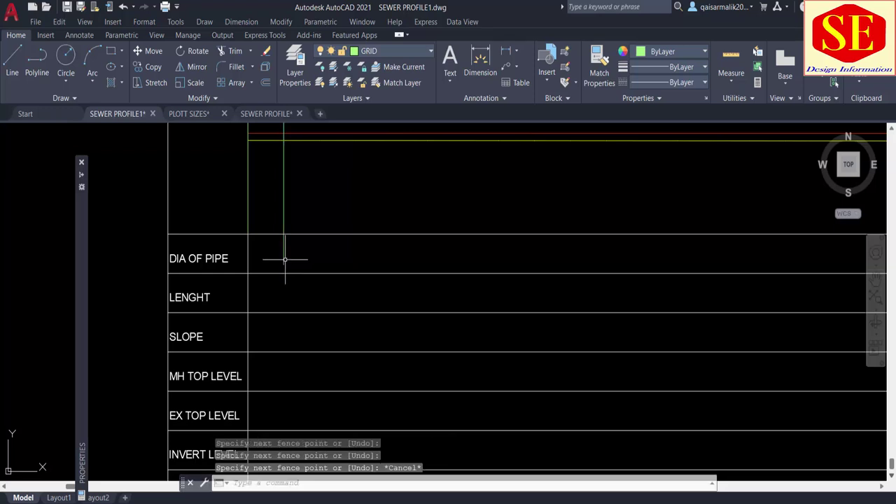
Stretch the new divider's lower end down to the bottom of the STATIONS row
{"action": "left_click", "coordinate": [285, 259]}
{"action": "left_click", "coordinate": [283, 263]}
{"action": "middle_click_drag", "start_coordinate": [287, 397], "coordinate": [288, 357]}
{"action": "middle_click_drag", "start_coordinate": [290, 443], "coordinate": [290, 369]}
{"action": "left_click", "coordinate": [277, 408]}
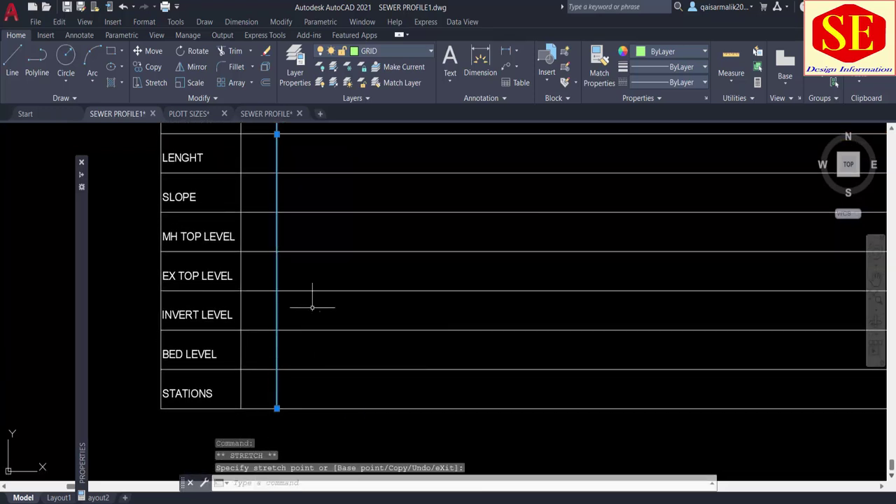
{"action": "scroll", "coordinate": [312, 307], "scroll_direction": "down", "scroll_amount": 2}
{"action": "key", "text": "Escape"}
{"action": "key", "text": "Escape"}
{"action": "scroll", "coordinate": [300, 250], "scroll_direction": "up", "scroll_amount": 3}
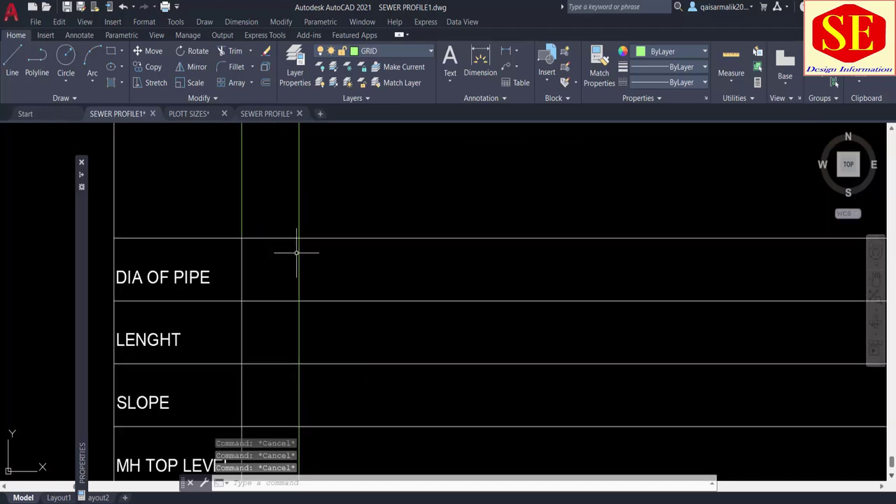
Trim away the part of the new divider above the table
{"action": "type", "text": "tr"}
{"action": "key", "text": "Return"}
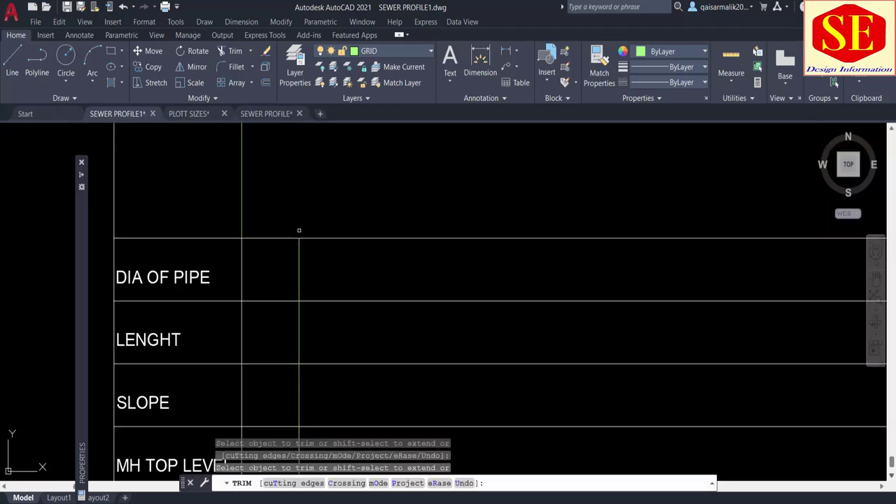
{"action": "key", "text": "Escape"}
{"action": "type", "text": "o"}
{"action": "key", "text": "Return"}
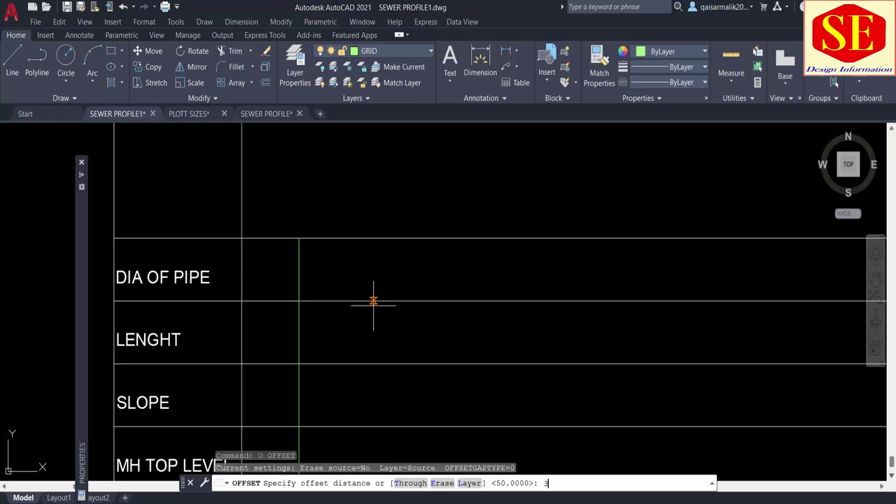
Offset the table's top row line and the DIA OF PIPE bottom line by 3
{"action": "type", "text": "3"}
{"action": "key", "text": "Return"}
{"action": "left_click", "coordinate": [352, 238]}
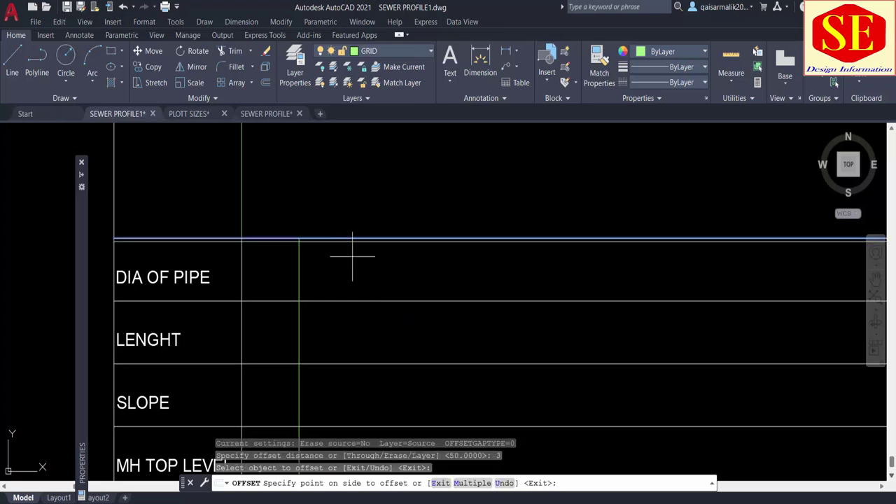
{"action": "left_click", "coordinate": [352, 255]}
{"action": "left_click", "coordinate": [353, 301]}
{"action": "left_click", "coordinate": [348, 268]}
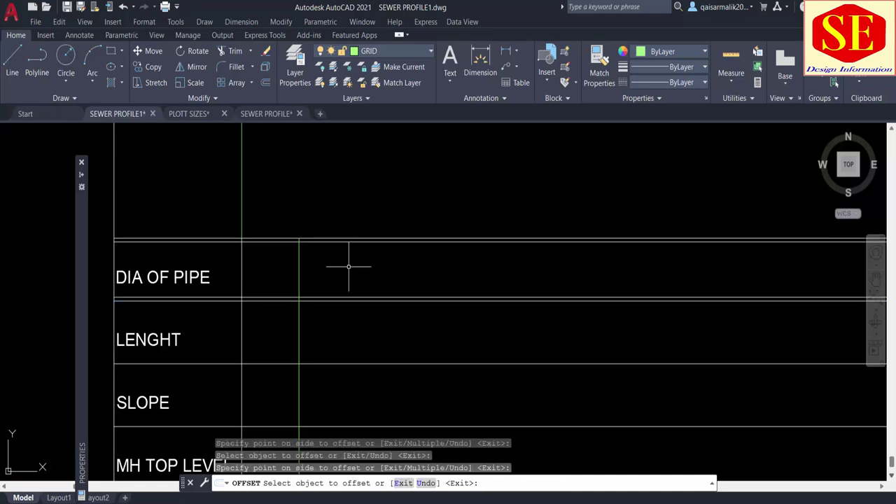
{"action": "key", "text": "Escape"}
Erase the two misplaced 3-unit offset lines
{"action": "left_click", "coordinate": [326, 243]}
{"action": "left_click", "coordinate": [340, 296]}
{"action": "type", "text": "e"}
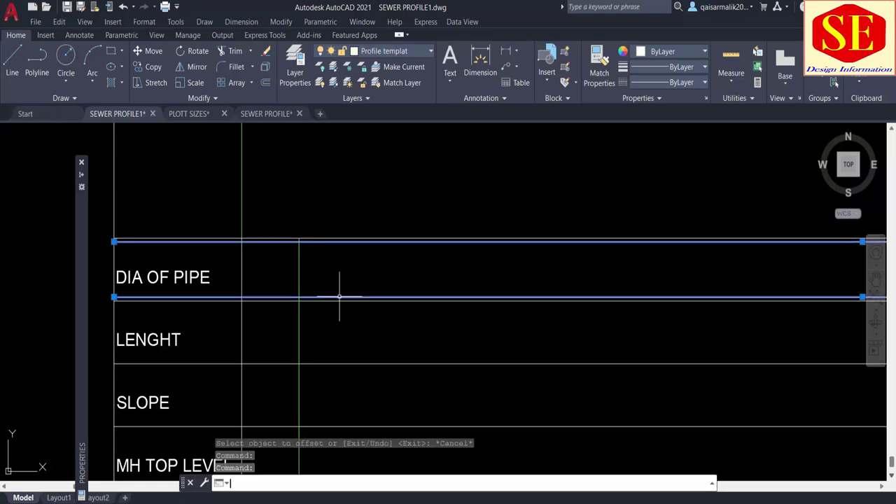
{"action": "key", "text": "Return"}
Offset the DIA OF PIPE, LENGHT and SLOPE row borders 5 units inward
{"action": "type", "text": "o"}
{"action": "key", "text": "Return"}
{"action": "type", "text": "5"}
{"action": "key", "text": "Return"}
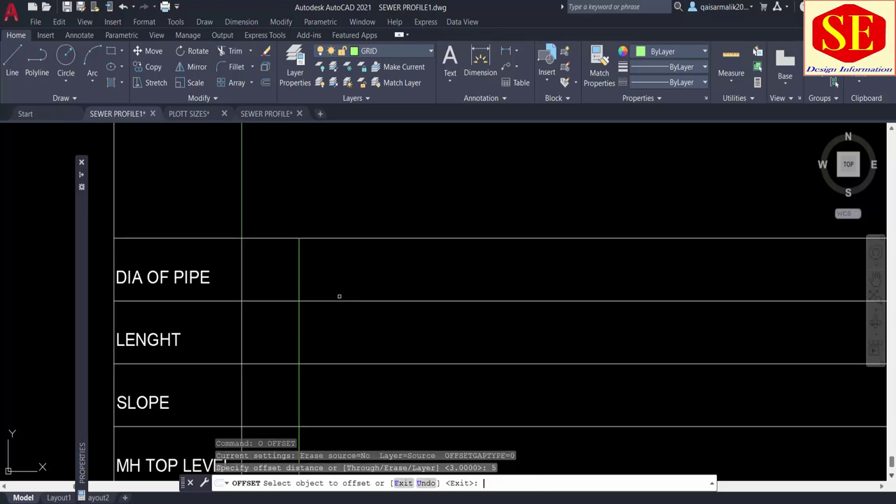
{"action": "left_click", "coordinate": [333, 240]}
{"action": "left_click", "coordinate": [334, 276]}
{"action": "left_click", "coordinate": [337, 301]}
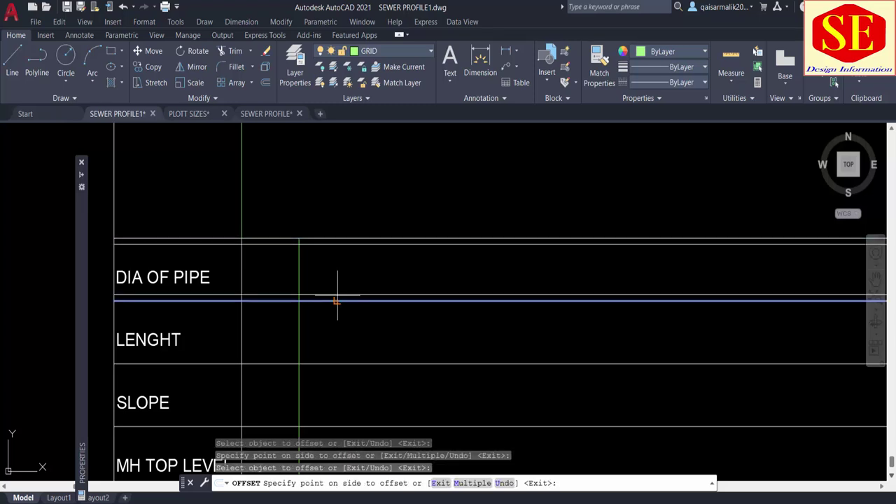
{"action": "left_click", "coordinate": [340, 294]}
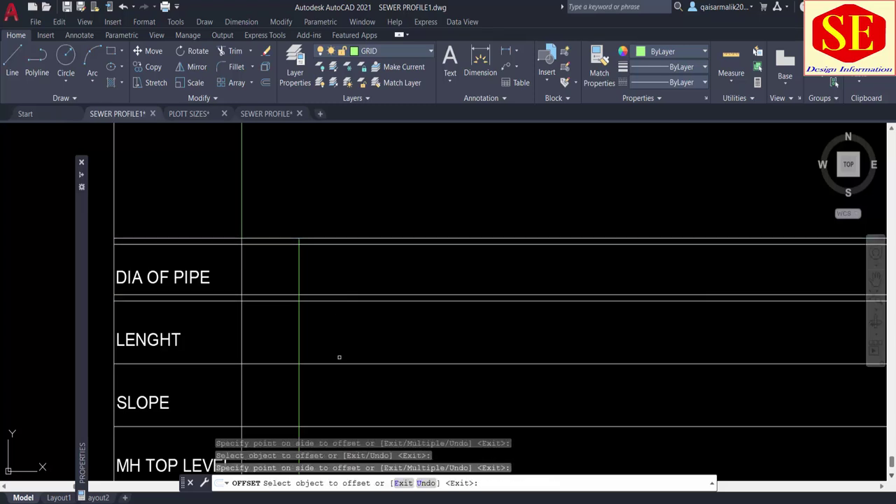
{"action": "left_click", "coordinate": [341, 301]}
{"action": "left_click", "coordinate": [336, 372]}
{"action": "left_click", "coordinate": [333, 365]}
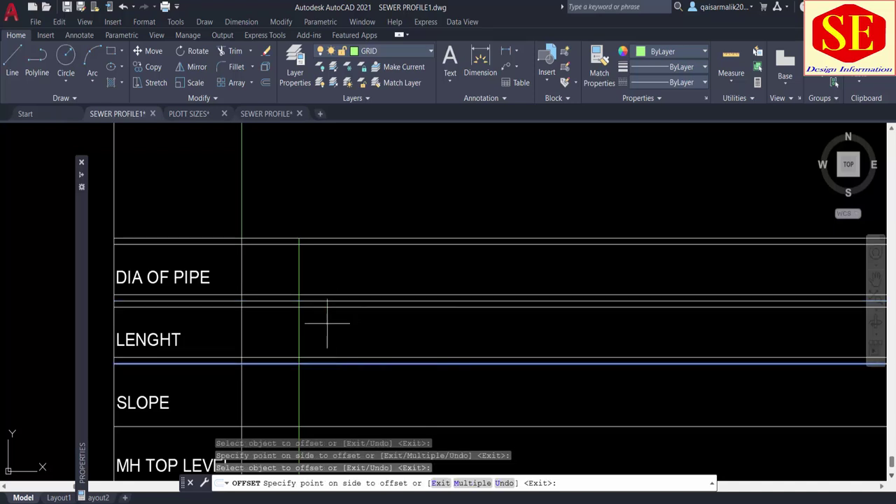
{"action": "left_click", "coordinate": [326, 320]}
Double the MH TOP LEVEL and EX TOP LEVEL row borders with 5-unit inward offsets
{"action": "middle_click_drag", "start_coordinate": [332, 360], "coordinate": [332, 246]}
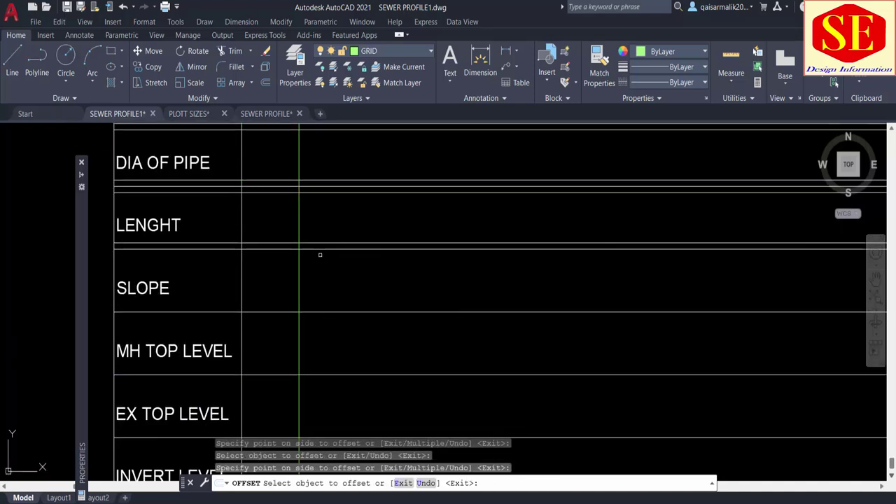
{"action": "left_click", "coordinate": [320, 247]}
{"action": "left_click", "coordinate": [326, 320]}
{"action": "left_click", "coordinate": [320, 312]}
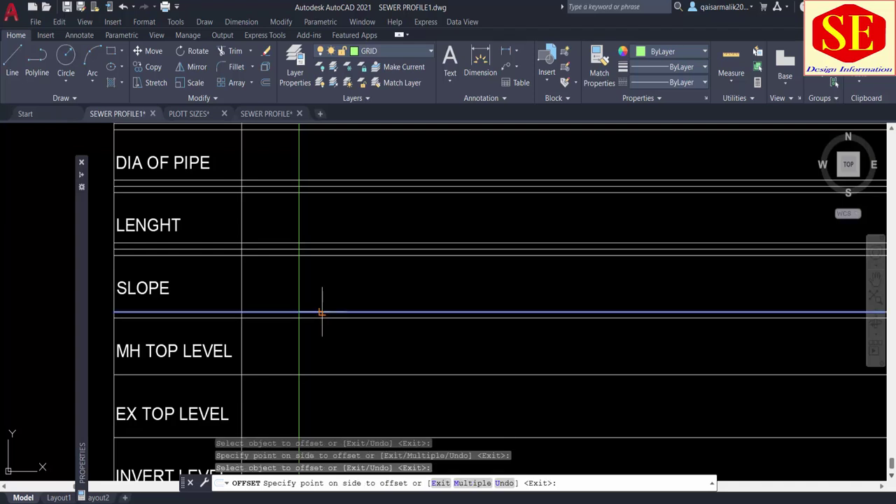
{"action": "left_click", "coordinate": [317, 319]}
{"action": "left_click", "coordinate": [317, 312]}
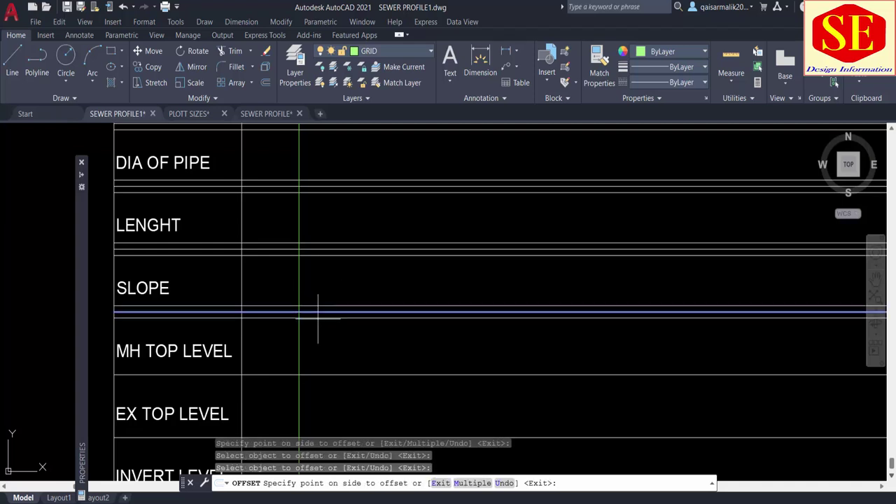
{"action": "left_click", "coordinate": [320, 319]}
{"action": "left_click", "coordinate": [320, 376]}
{"action": "left_click", "coordinate": [332, 371]}
Double the INVERT LEVEL, BED LEVEL and STATIONS row borders with 5-unit inward offsets
{"action": "middle_click_drag", "start_coordinate": [334, 374], "coordinate": [328, 300]}
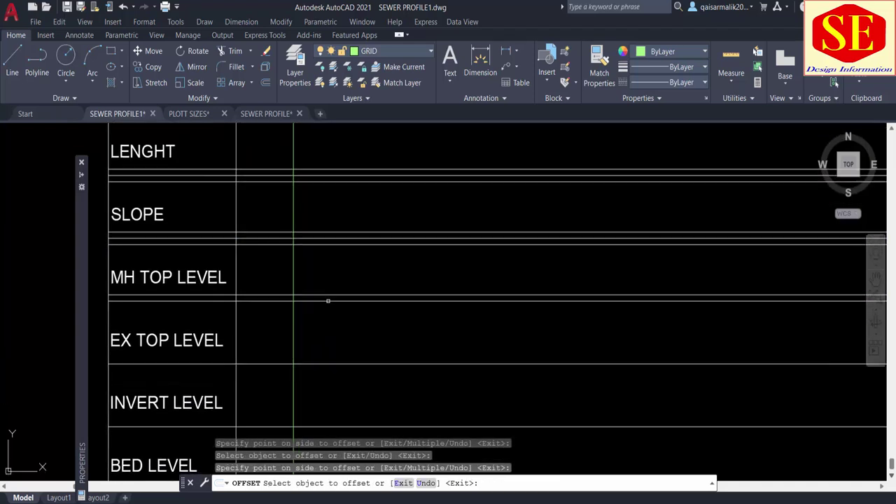
{"action": "left_click", "coordinate": [320, 302]}
{"action": "left_click", "coordinate": [320, 346]}
{"action": "left_click", "coordinate": [320, 363]}
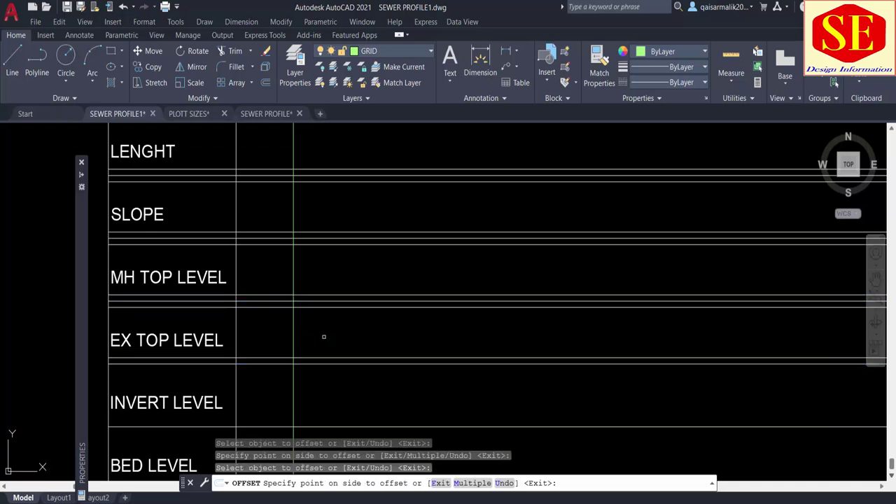
{"action": "left_click", "coordinate": [322, 333]}
{"action": "middle_click_drag", "start_coordinate": [327, 366], "coordinate": [328, 282]}
{"action": "left_click", "coordinate": [326, 280]}
{"action": "left_click", "coordinate": [327, 353]}
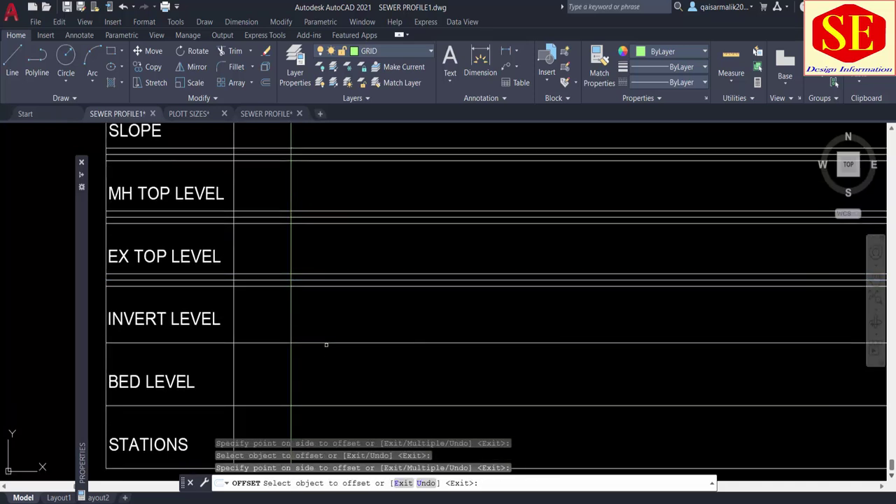
{"action": "left_click", "coordinate": [327, 343]}
{"action": "left_click", "coordinate": [320, 301]}
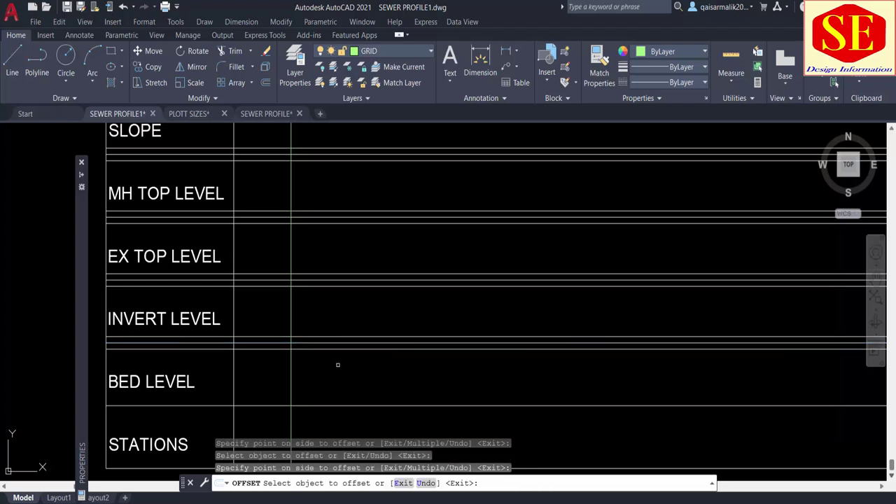
{"action": "middle_click_drag", "start_coordinate": [349, 365], "coordinate": [339, 270]}
{"action": "left_click", "coordinate": [318, 306]}
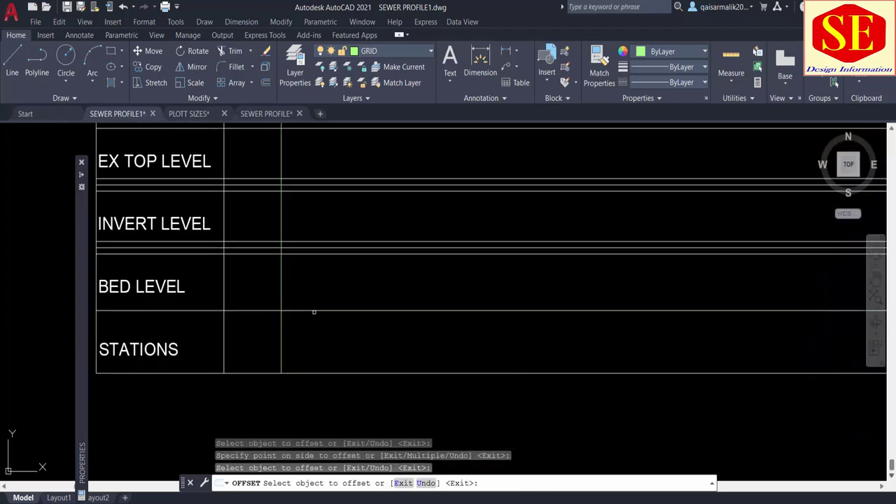
{"action": "left_click", "coordinate": [314, 312]}
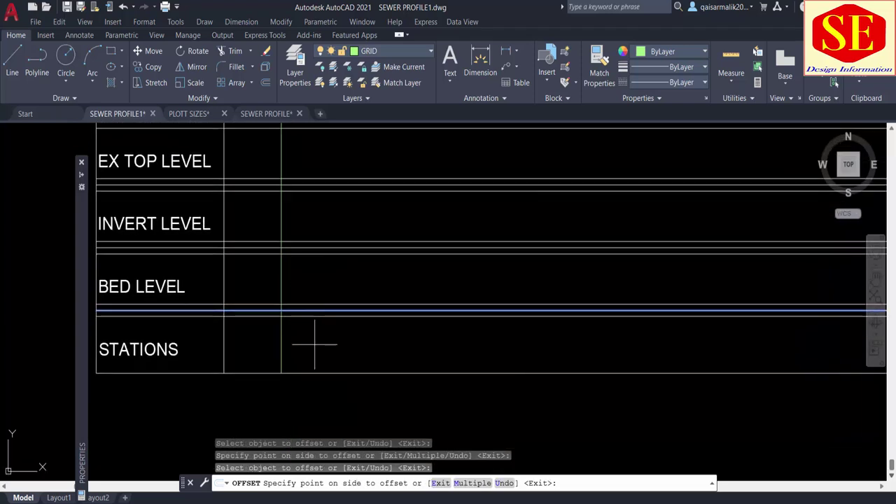
{"action": "left_click", "coordinate": [316, 346]}
{"action": "left_click", "coordinate": [318, 374]}
{"action": "left_click", "coordinate": [315, 358]}
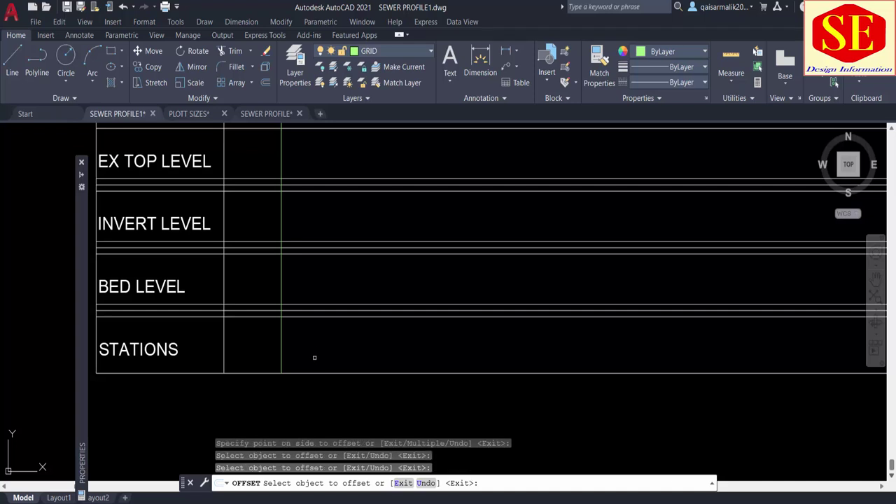
{"action": "left_click", "coordinate": [313, 373]}
{"action": "key", "text": "Escape"}
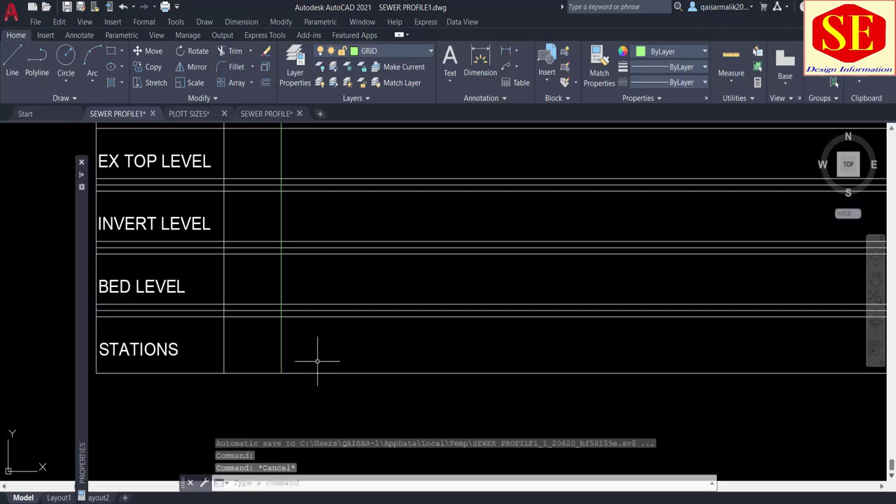
{"action": "middle_click_drag", "start_coordinate": [310, 330], "coordinate": [310, 380]}
Fence-trim the second vertical divider out of the rows from INVERT LEVEL up to DIA OF PIPE
{"action": "type", "text": "tr"}
{"action": "key", "text": "Return"}
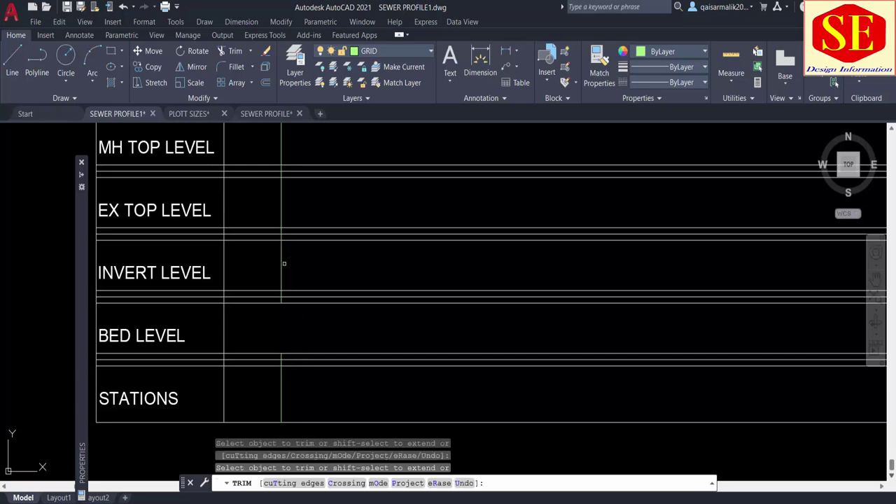
{"action": "left_click", "coordinate": [267, 199]}
{"action": "middle_click_drag", "start_coordinate": [294, 197], "coordinate": [310, 324]}
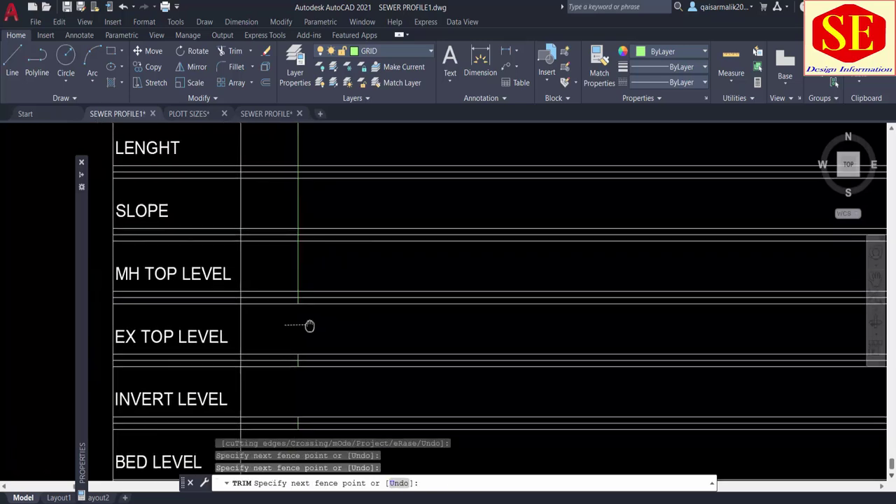
{"action": "left_click", "coordinate": [304, 260]}
{"action": "key", "text": "Return"}
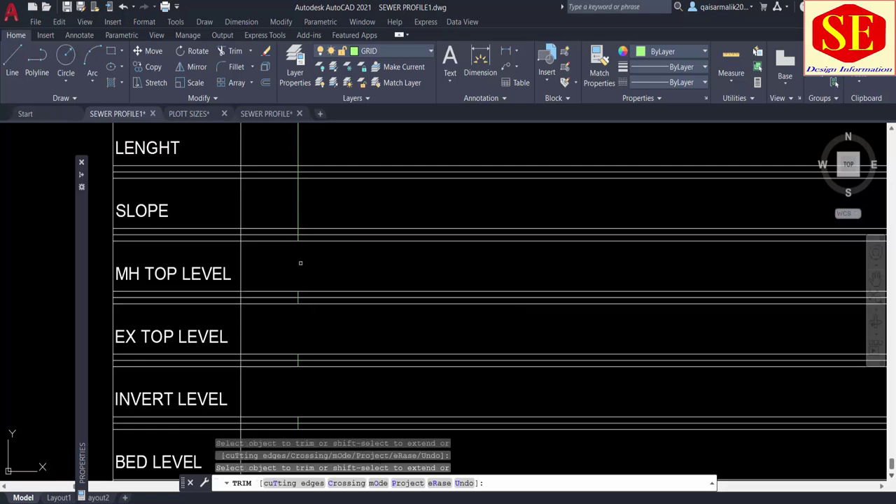
{"action": "middle_click_drag", "start_coordinate": [301, 257], "coordinate": [304, 295]}
{"action": "middle_click_drag", "start_coordinate": [306, 236], "coordinate": [315, 303]}
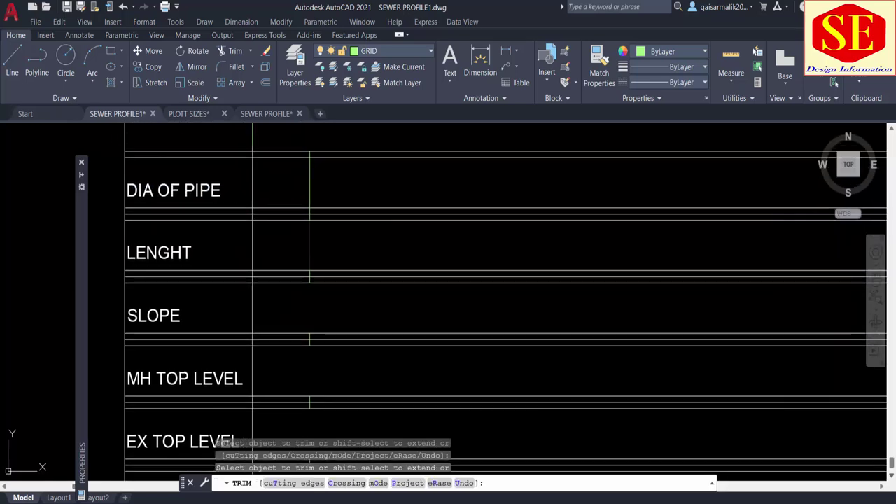
{"action": "key", "text": "Escape"}
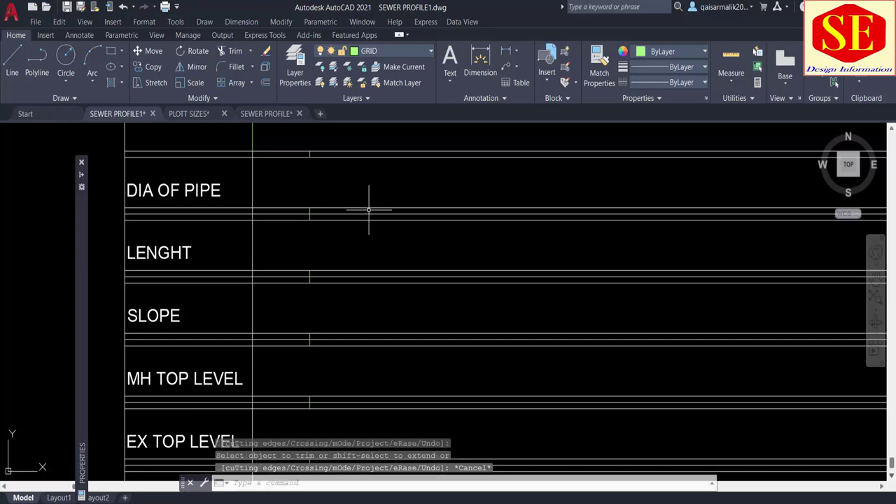
{"action": "left_click", "coordinate": [366, 207]}
Make BED LEVEL the current layer and erase the topmost duplicate table line
{"action": "left_click", "coordinate": [368, 219]}
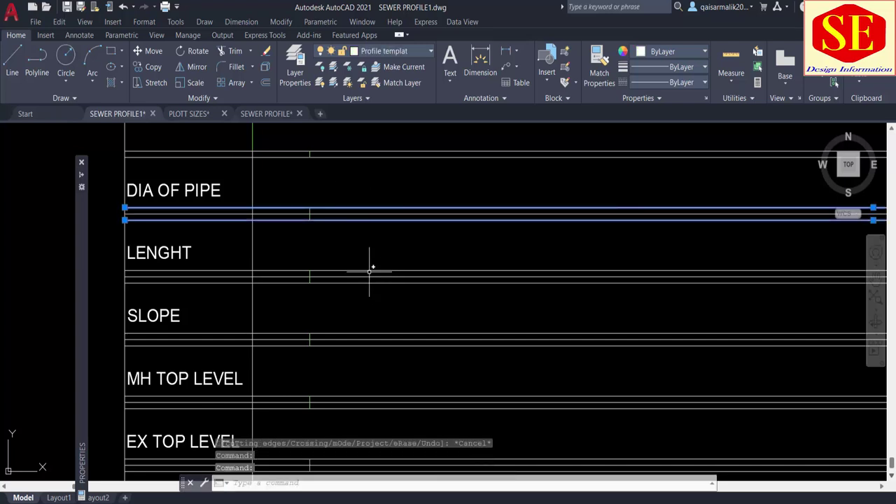
{"action": "left_click", "coordinate": [369, 271]}
{"action": "type", "text": "bl"}
{"action": "key", "text": "Return"}
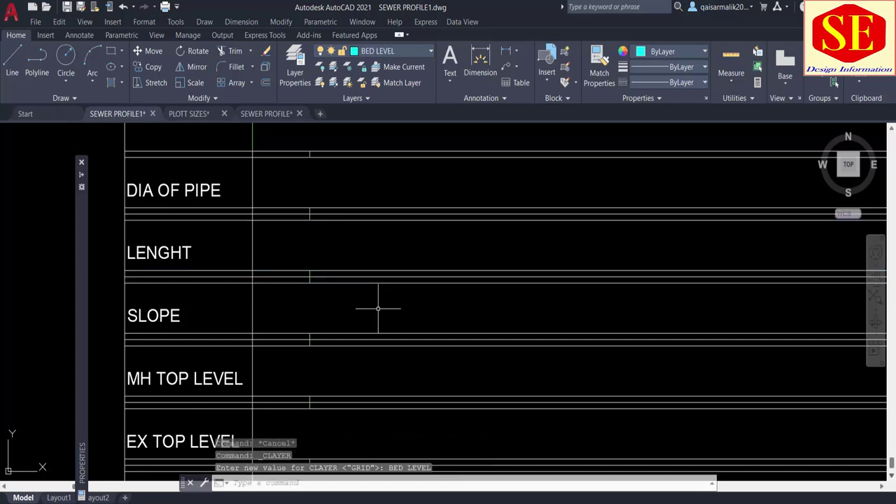
{"action": "left_click", "coordinate": [353, 155]}
{"action": "type", "text": "e"}
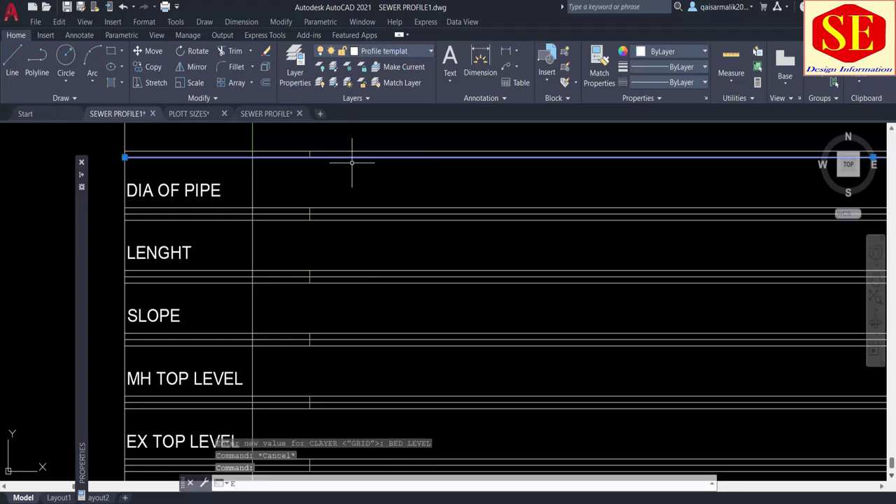
{"action": "key", "text": "Return"}
Erase six doubled border lines below DIA OF PIPE and in the lower rows
{"action": "left_click", "coordinate": [361, 208]}
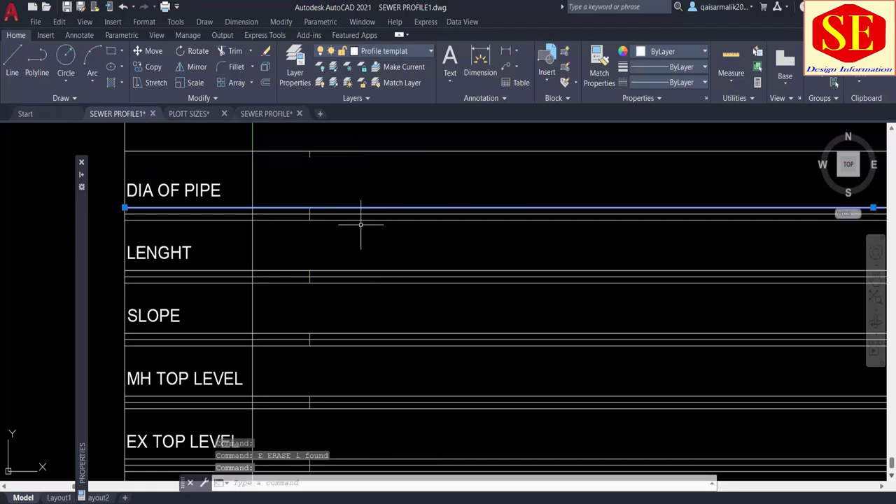
{"action": "left_click", "coordinate": [359, 219]}
{"action": "left_click", "coordinate": [359, 270]}
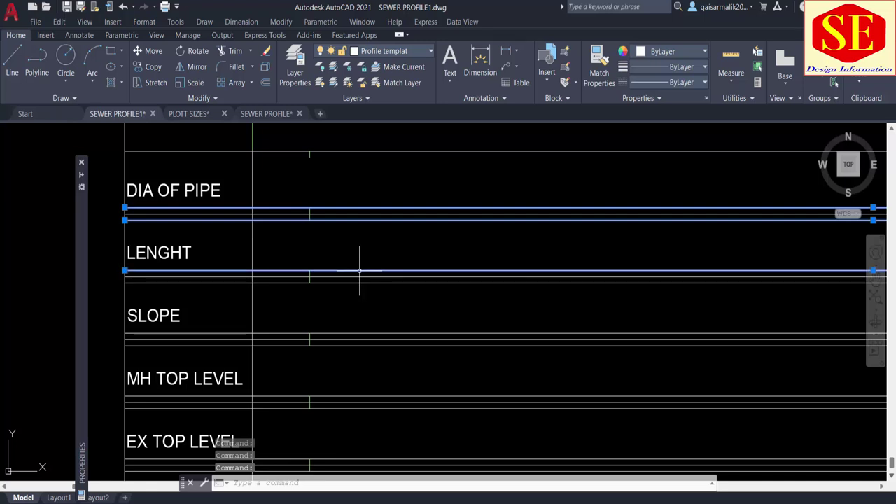
{"action": "left_click", "coordinate": [378, 308]}
{"action": "middle_click_drag", "start_coordinate": [386, 316], "coordinate": [377, 224]}
{"action": "left_click", "coordinate": [379, 267]}
{"action": "left_click", "coordinate": [376, 280]}
{"action": "type", "text": "e"}
{"action": "key", "text": "Return"}
Drop a partial border selection and zoom to show the whole profile table
{"action": "left_click", "coordinate": [371, 260]}
{"action": "left_click", "coordinate": [354, 236]}
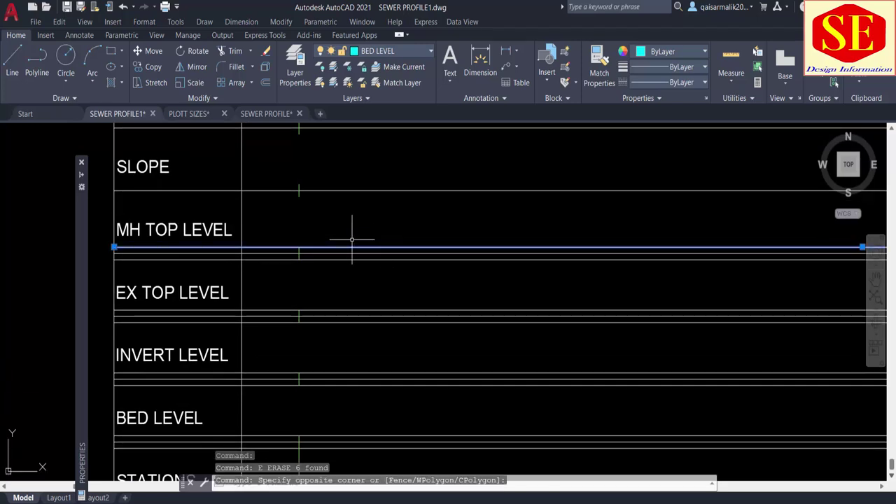
{"action": "left_click", "coordinate": [365, 259]}
{"action": "left_click", "coordinate": [370, 310]}
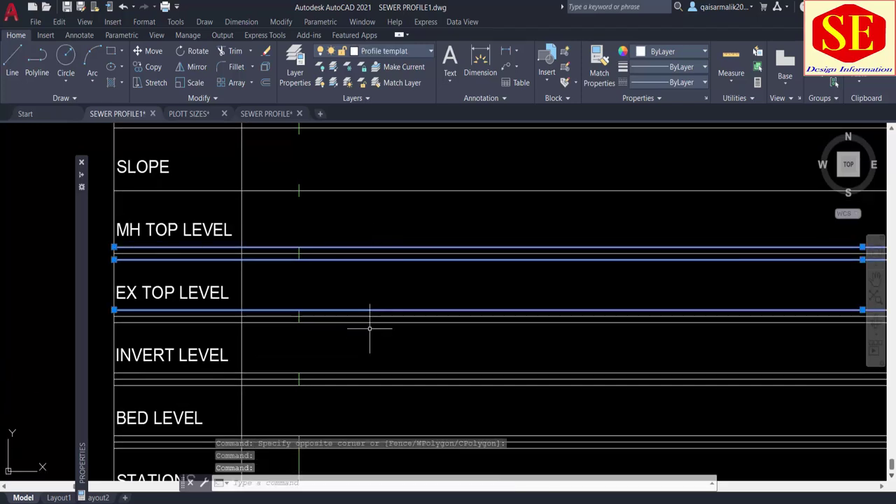
{"action": "key", "text": "Escape"}
{"action": "scroll", "coordinate": [380, 354], "scroll_direction": "down", "scroll_amount": 3}
{"action": "middle_click", "coordinate": [380, 290]}
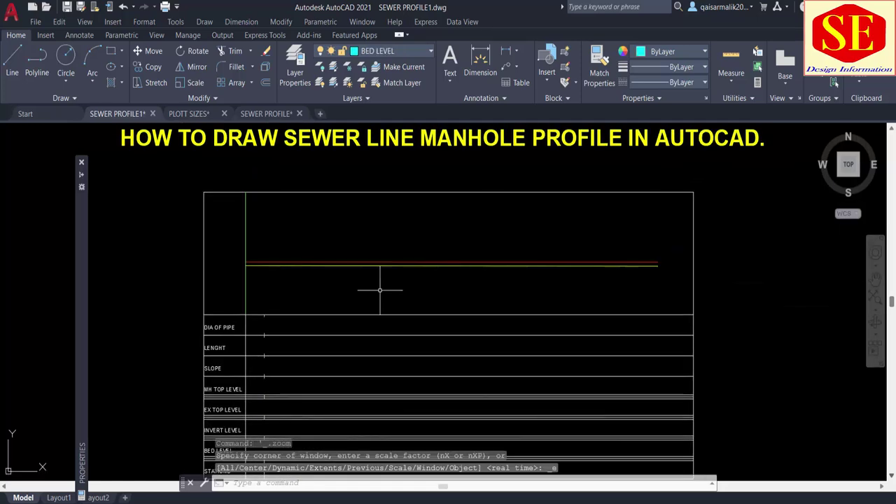
{"action": "scroll", "coordinate": [301, 238], "scroll_direction": "up", "scroll_amount": 3}
{"action": "scroll", "coordinate": [336, 203], "scroll_direction": "up", "scroll_amount": 3}
{"action": "key", "text": "Escape"}
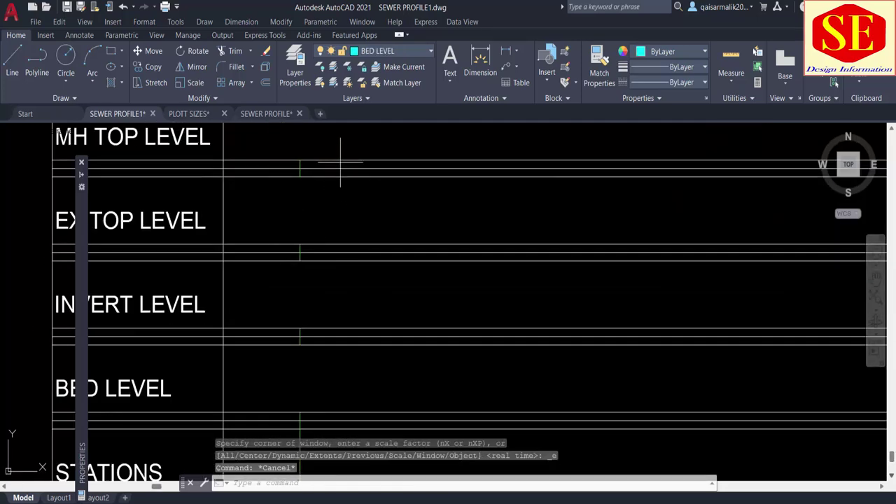
Erase the doubled borders below MH TOP LEVEL and EX TOP LEVEL and the duplicate INVERT LEVEL lines
{"action": "left_click", "coordinate": [330, 159]}
{"action": "left_click", "coordinate": [338, 171]}
{"action": "left_click", "coordinate": [327, 175]}
{"action": "left_click", "coordinate": [335, 206]}
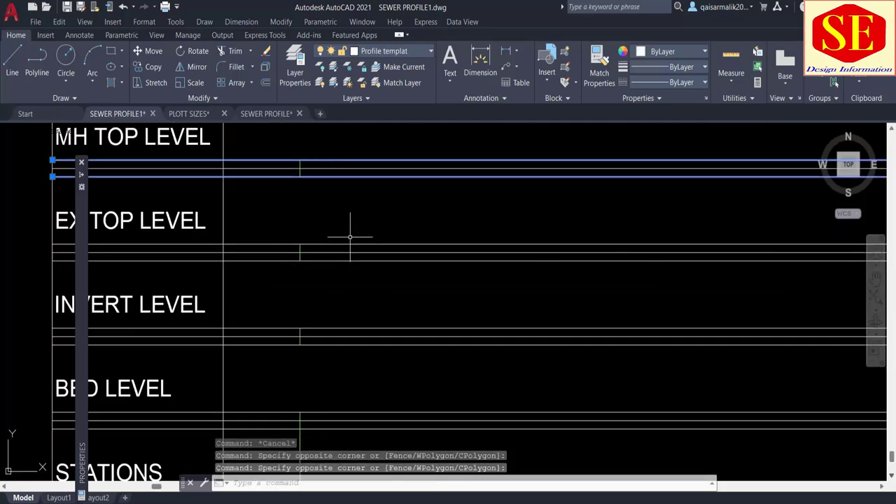
{"action": "left_click", "coordinate": [346, 233]}
{"action": "left_click", "coordinate": [337, 243]}
{"action": "left_click", "coordinate": [354, 254]}
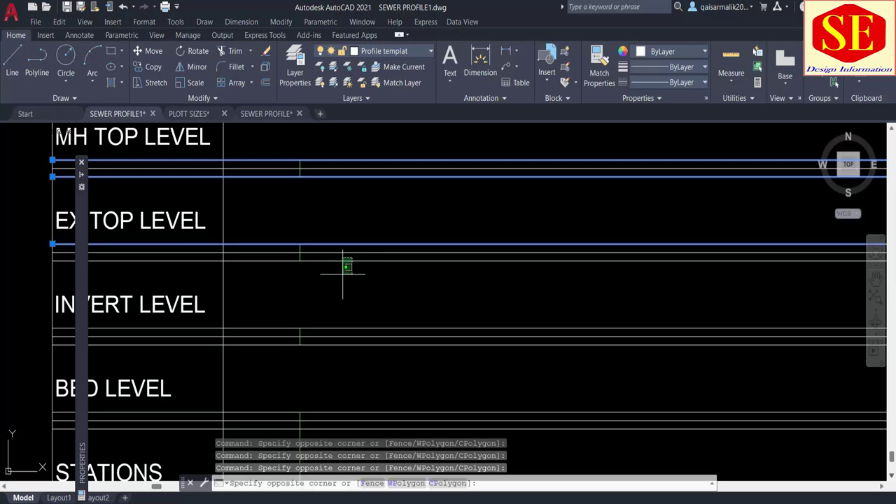
{"action": "left_click", "coordinate": [344, 266]}
{"action": "left_click", "coordinate": [372, 329]}
{"action": "left_click", "coordinate": [350, 320]}
{"action": "middle_click_drag", "start_coordinate": [388, 329], "coordinate": [386, 211]}
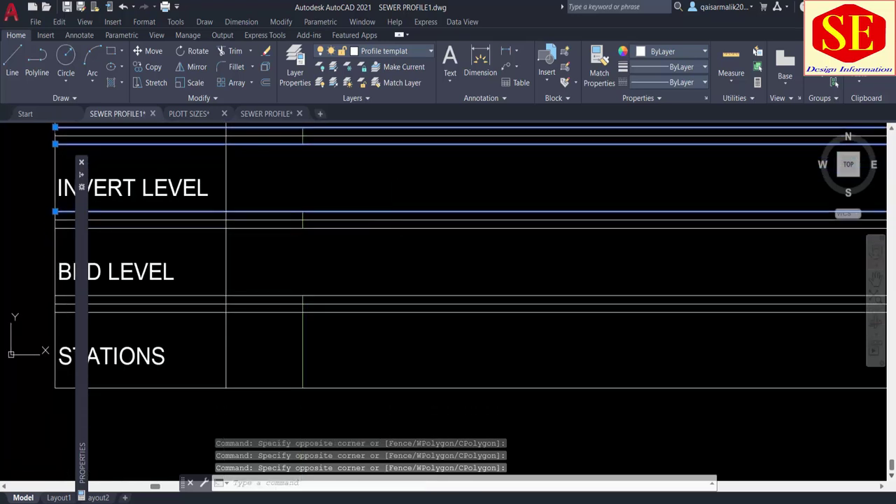
{"action": "left_click", "coordinate": [385, 228]}
{"action": "type", "text": "e"}
{"action": "key", "text": "Return"}
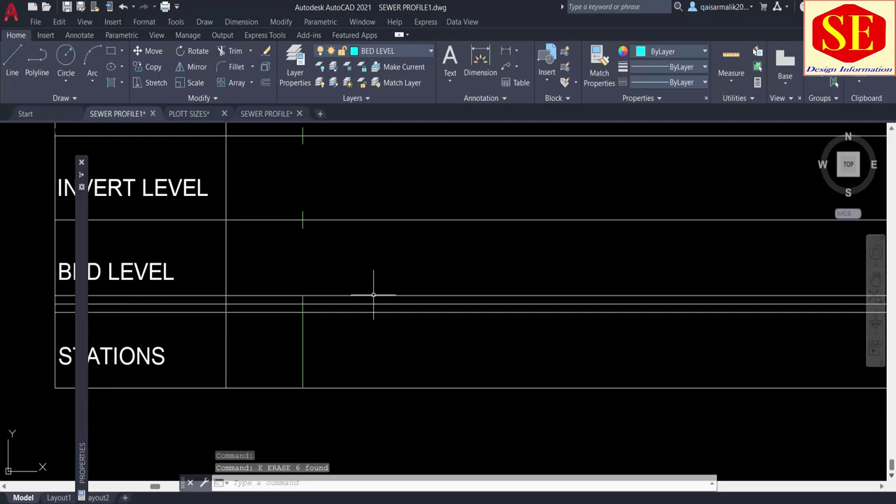
Erase the stray lines below BED LEVEL and above STATIONS, abandoning a stray TRIM
{"action": "left_click", "coordinate": [373, 296]}
{"action": "key", "text": "Delete"}
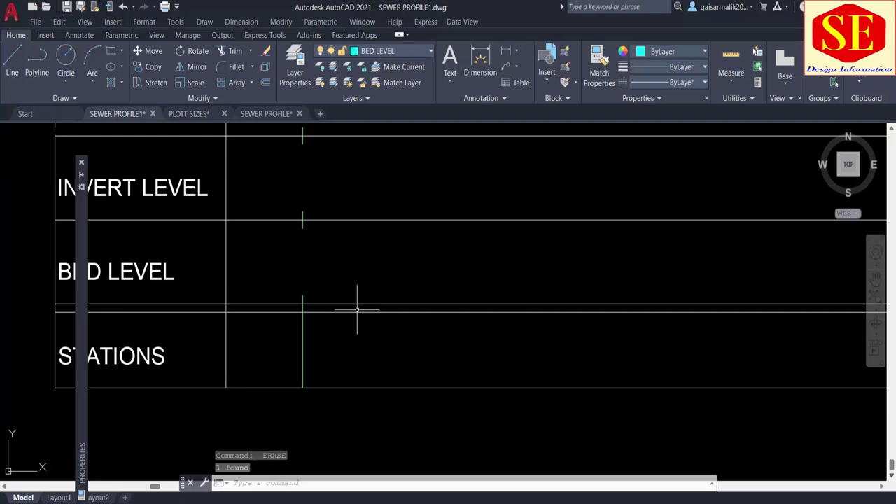
{"action": "left_click", "coordinate": [356, 313]}
{"action": "key", "text": "Escape"}
{"action": "type", "text": "tr"}
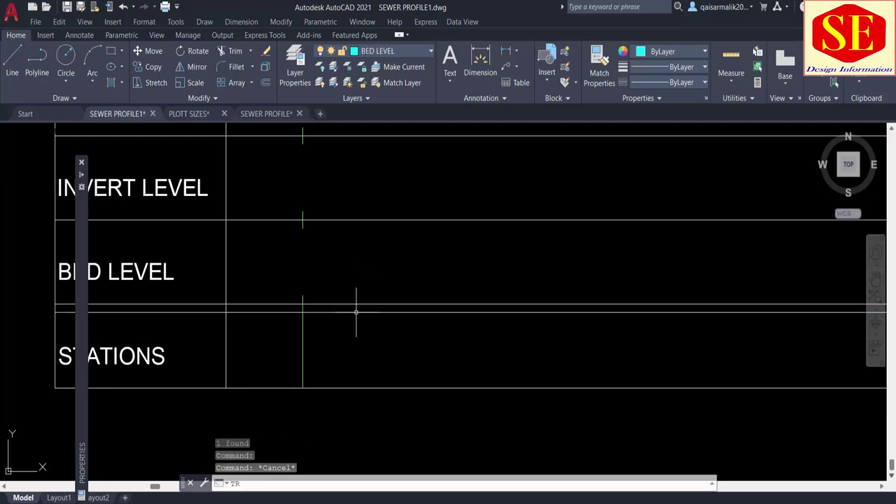
{"action": "key", "text": "Return"}
{"action": "key", "text": "Escape"}
{"action": "left_click_drag", "start_coordinate": [358, 297], "coordinate": [345, 320]}
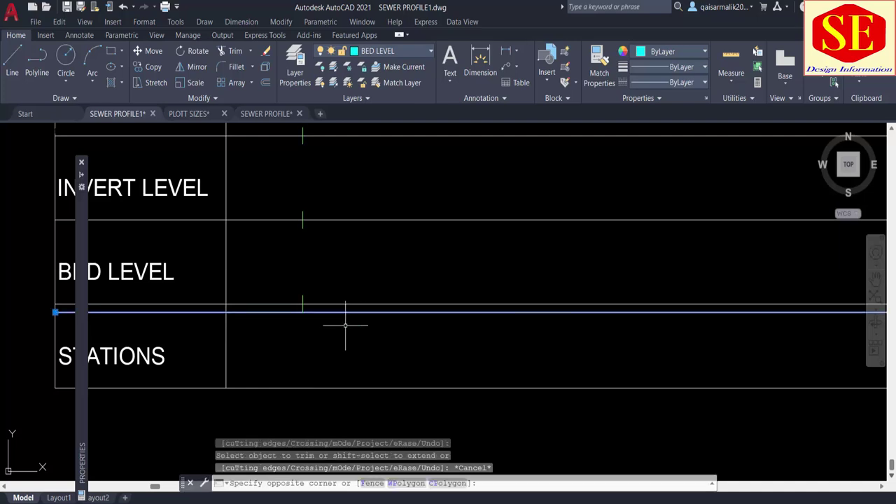
{"action": "type", "text": "e"}
{"action": "key", "text": "Return"}
Pan the cleaned-up profile table fully into view
{"action": "scroll", "coordinate": [370, 246], "scroll_direction": "down", "scroll_amount": 5}
{"action": "scroll", "coordinate": [370, 246], "scroll_direction": "up", "scroll_amount": 5}
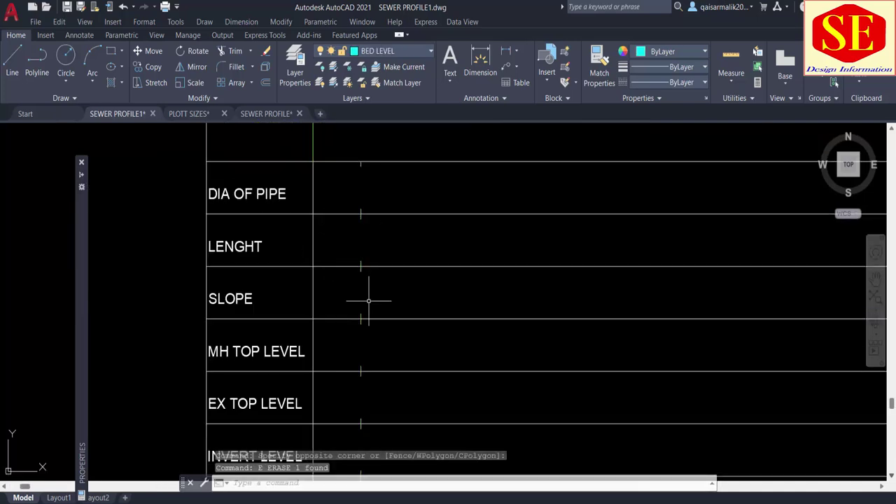
{"action": "scroll", "coordinate": [300, 261], "scroll_direction": "down", "scroll_amount": 3}
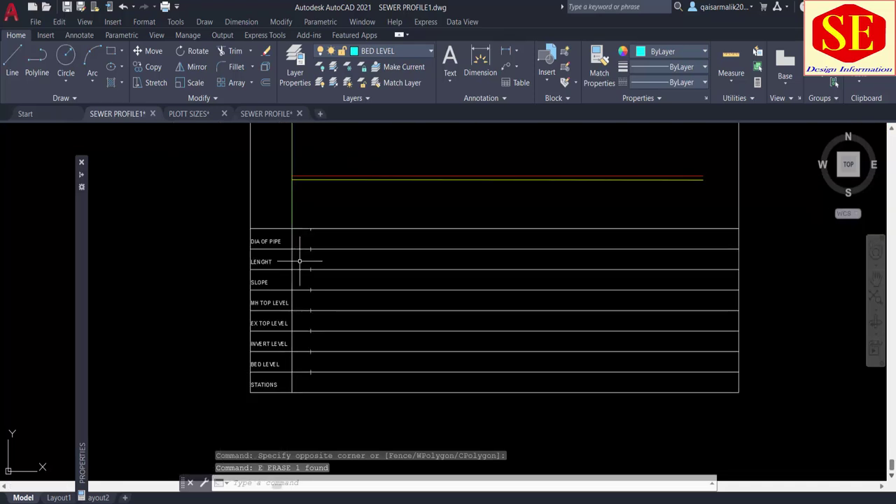
{"action": "middle_click_drag", "start_coordinate": [299, 261], "coordinate": [293, 242]}
{"action": "key", "text": "Escape"}
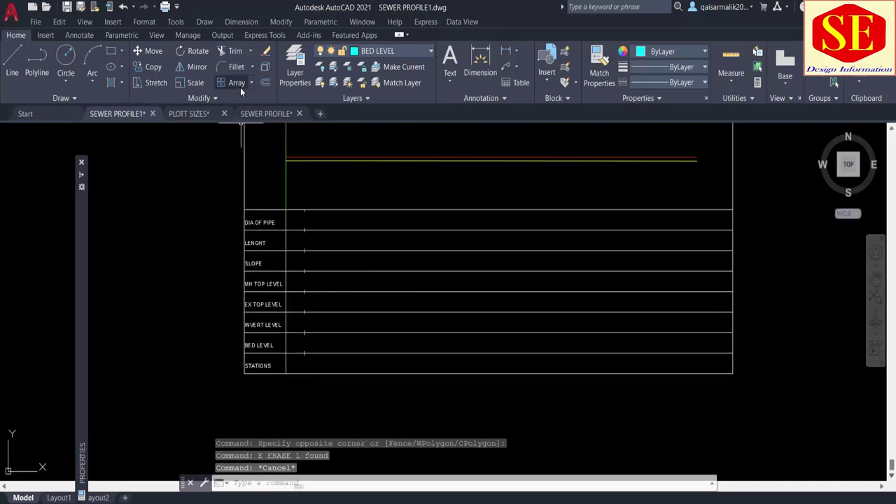
Path-array the eight row tick marks along the table's top line
{"action": "left_click", "coordinate": [251, 81]}
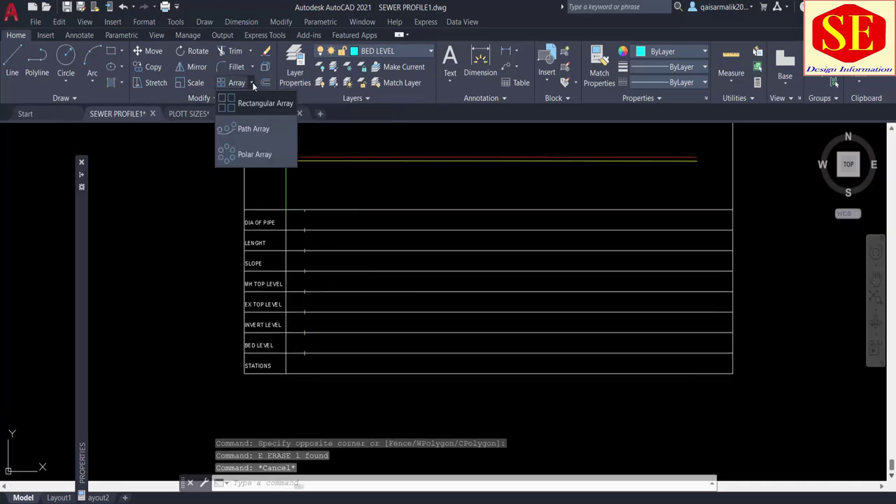
{"action": "left_click", "coordinate": [260, 129]}
{"action": "scroll", "coordinate": [301, 225], "scroll_direction": "up", "scroll_amount": 2}
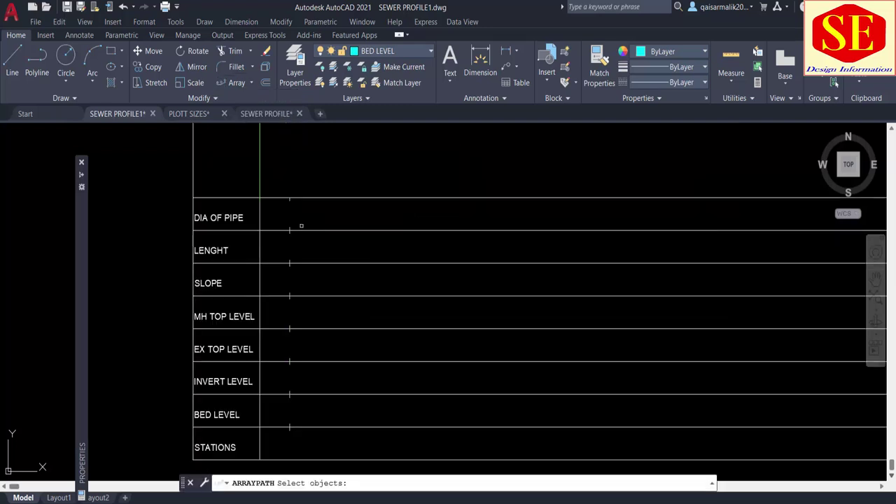
{"action": "left_click", "coordinate": [286, 176]}
{"action": "mouse_move", "coordinate": [313, 304]}
{"action": "middle_mouse_down"}
{"action": "mouse_move", "coordinate": [303, 190]}
{"action": "mouse_move", "coordinate": [314, 347]}
{"action": "middle_mouse_up"}
{"action": "left_click", "coordinate": [312, 323]}
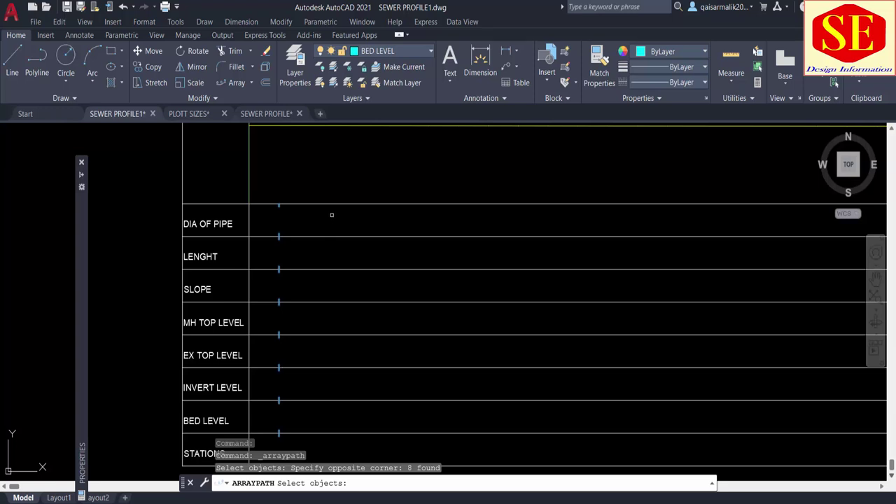
{"action": "key", "text": "Return"}
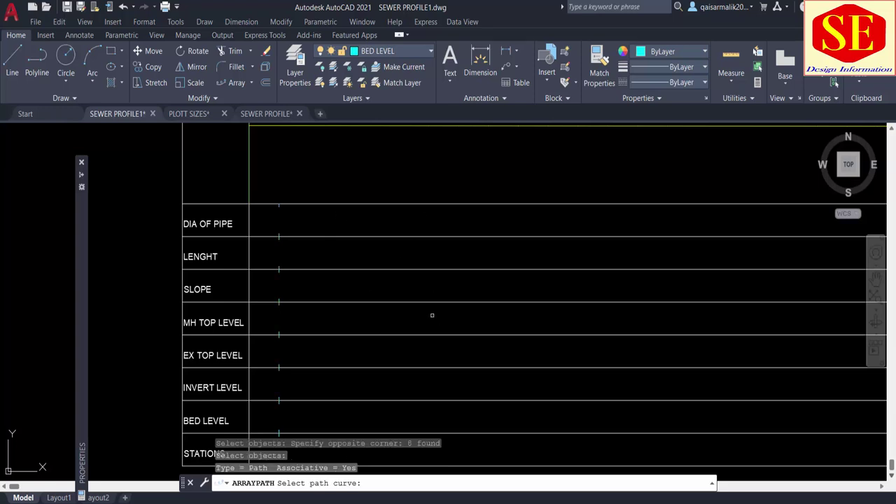
{"action": "left_click", "coordinate": [396, 203]}
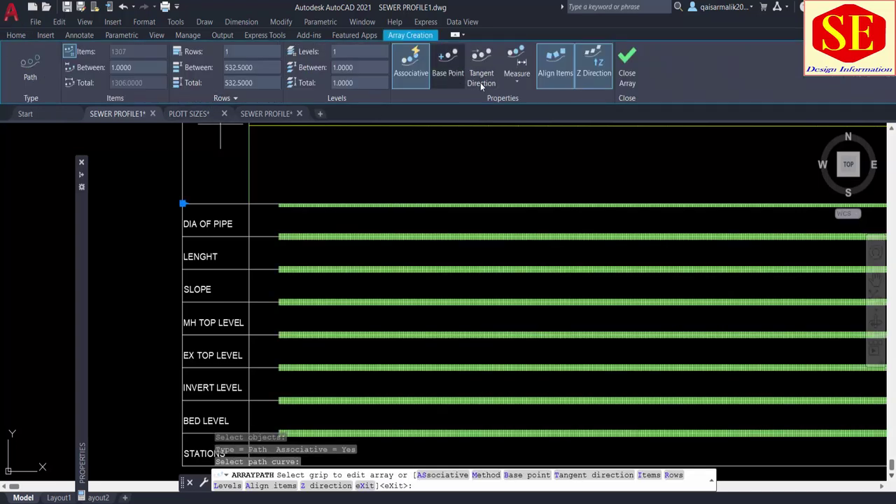
Space the arrayed ticks by Measure at 50 units and finish the array
{"action": "left_click", "coordinate": [517, 83]}
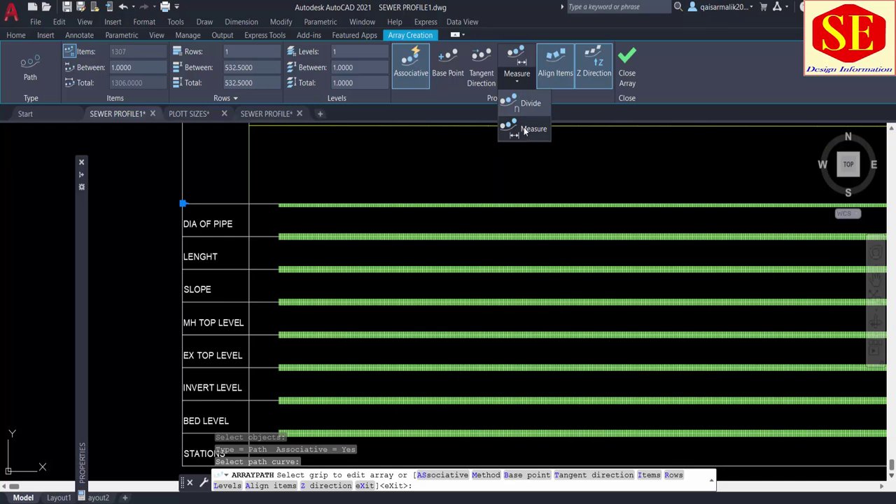
{"action": "left_click", "coordinate": [526, 129]}
{"action": "left_click", "coordinate": [149, 67]}
{"action": "type", "text": "50"}
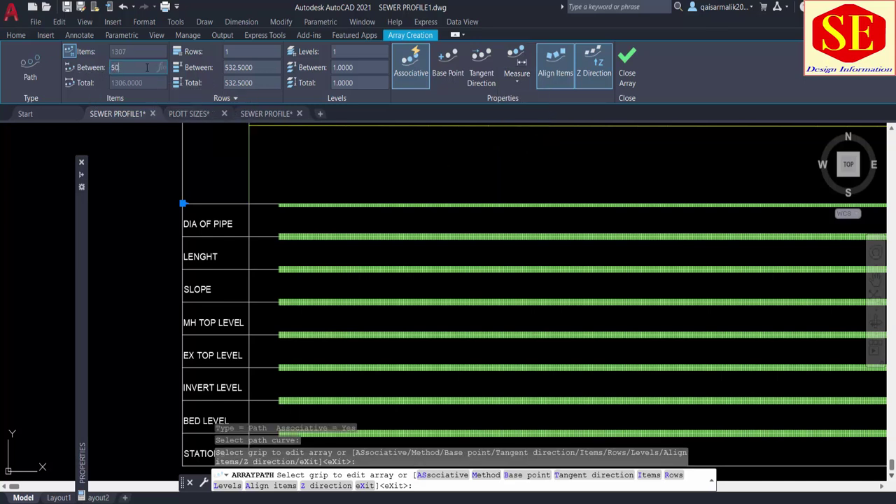
{"action": "key", "text": "Return"}
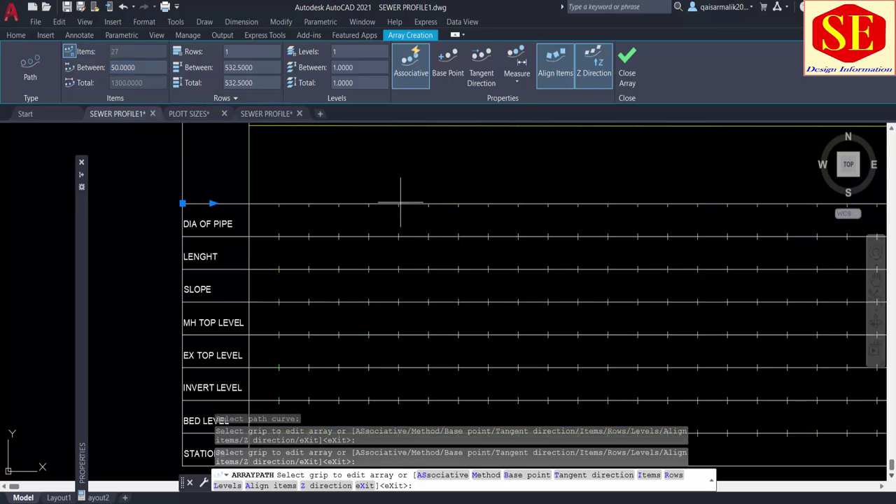
{"action": "right_click", "coordinate": [411, 181]}
{"action": "left_click", "coordinate": [427, 185]}
Explode the tick-mark array into separate ticks with X
{"action": "scroll", "coordinate": [436, 260], "scroll_direction": "down", "scroll_amount": 3}
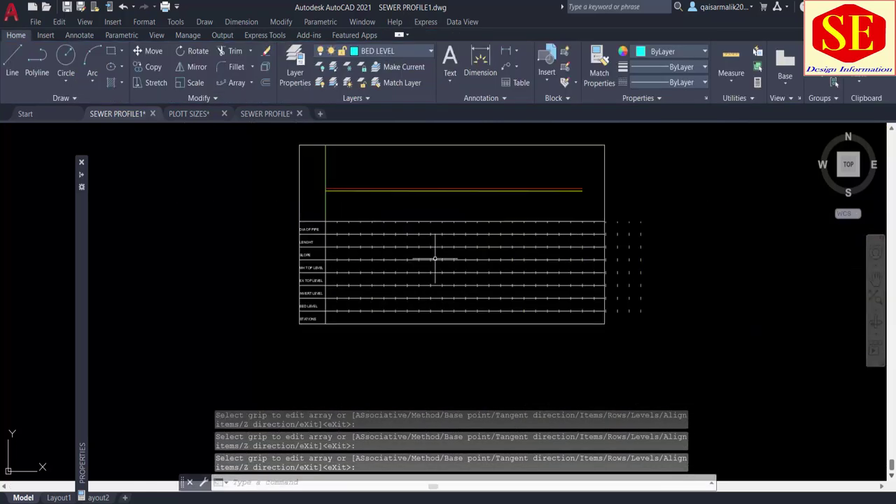
{"action": "scroll", "coordinate": [631, 241], "scroll_direction": "up", "scroll_amount": 2}
{"action": "scroll", "coordinate": [631, 241], "scroll_direction": "up", "scroll_amount": 2}
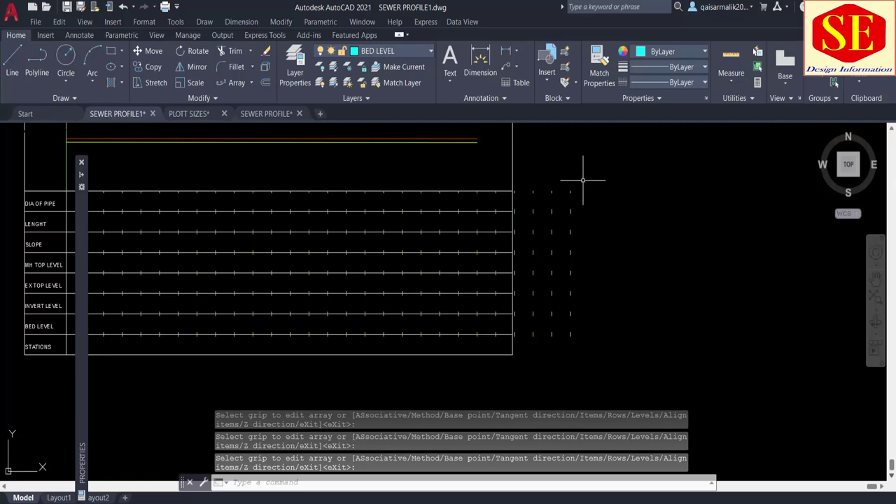
{"action": "left_click", "coordinate": [583, 180]}
{"action": "left_click", "coordinate": [574, 292]}
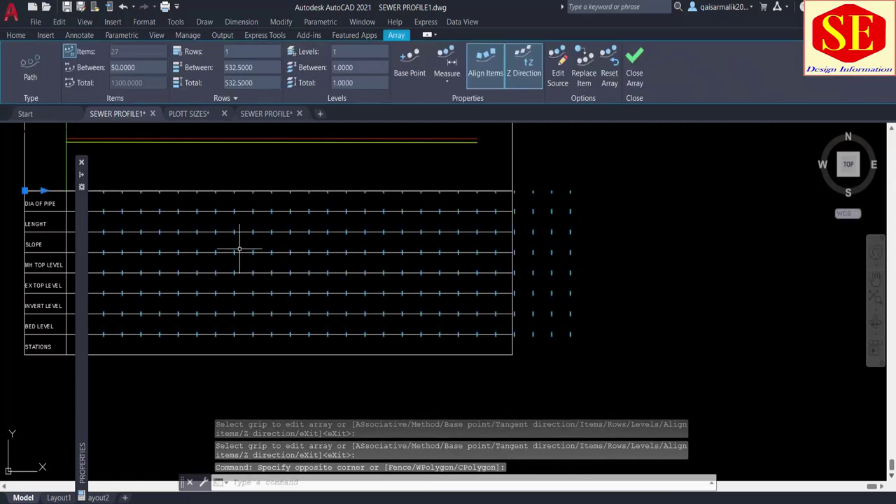
{"action": "key", "text": "Escape"}
{"action": "middle_click_drag", "start_coordinate": [594, 220], "coordinate": [602, 303]}
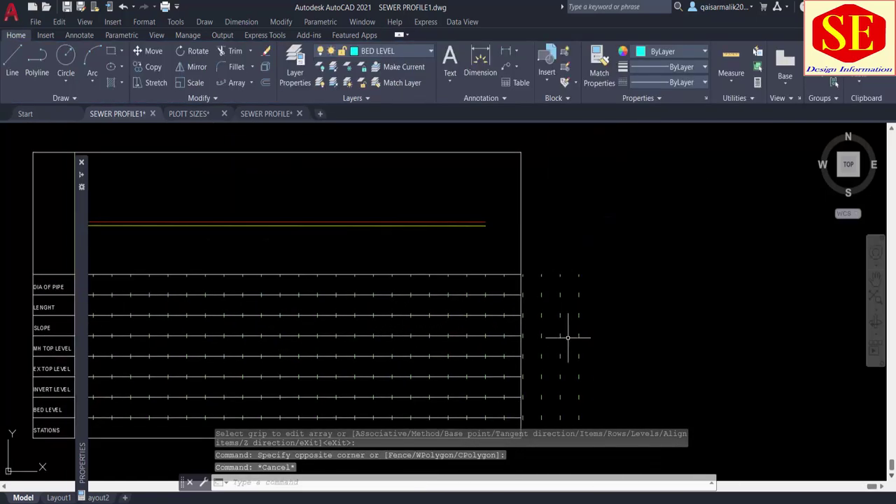
{"action": "middle_click_drag", "start_coordinate": [568, 338], "coordinate": [556, 280]}
{"action": "left_click", "coordinate": [574, 216]}
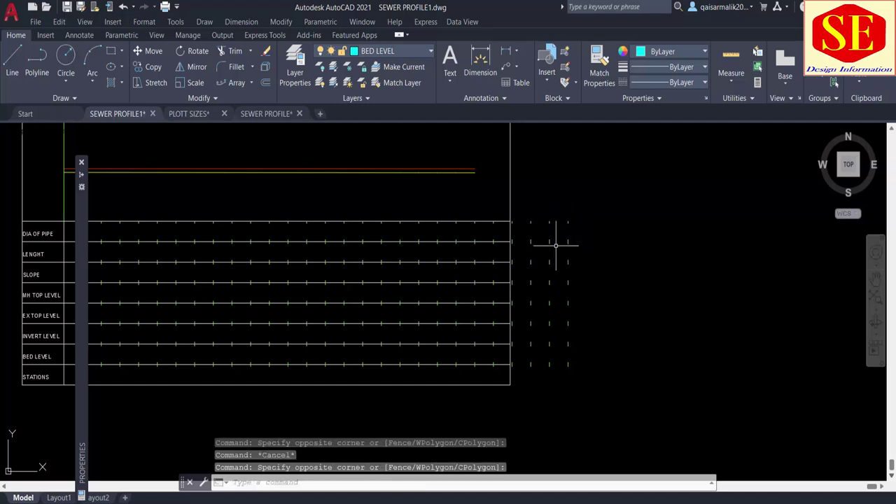
{"action": "left_click", "coordinate": [558, 260]}
{"action": "type", "text": "x"}
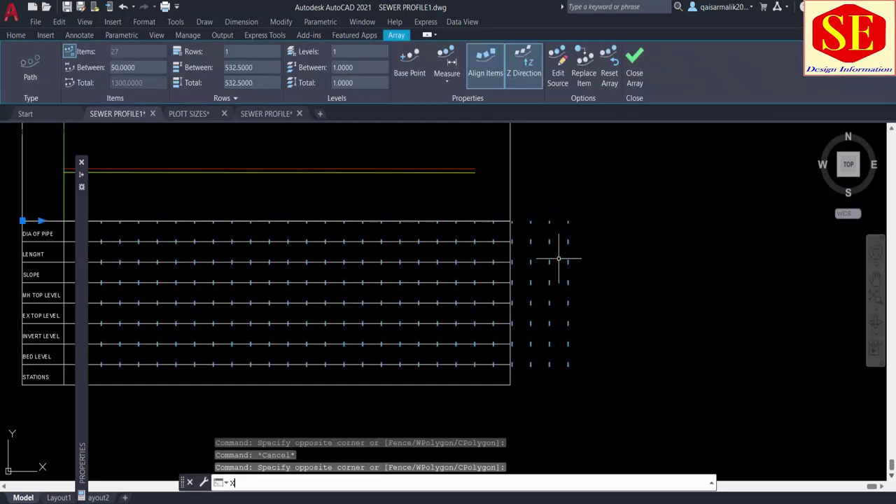
{"action": "key", "text": "Return"}
Erase the three tick columns extending past the table's right edge
{"action": "left_click", "coordinate": [594, 204]}
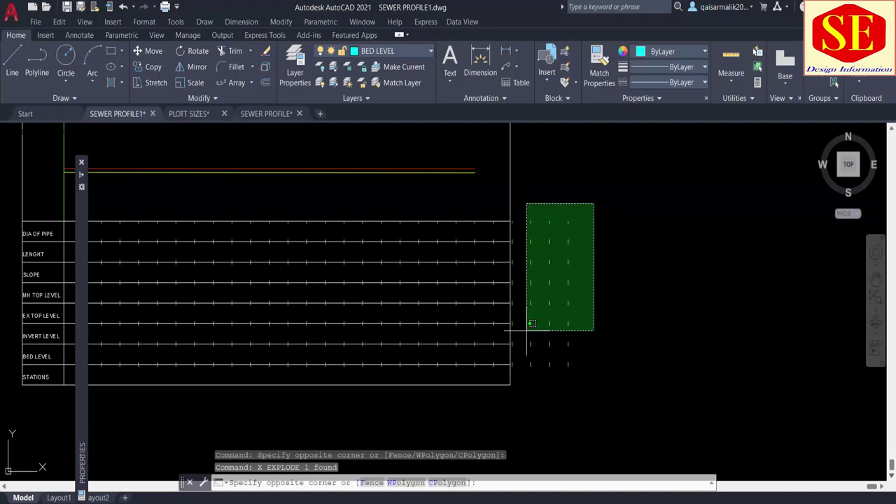
{"action": "left_click", "coordinate": [505, 382]}
{"action": "type", "text": "e"}
{"action": "key", "text": "Return"}
{"action": "left_click", "coordinate": [503, 208]}
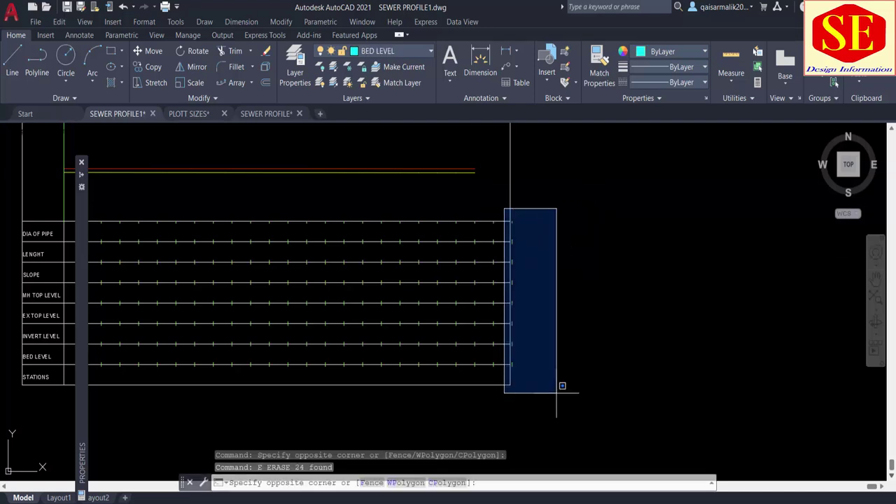
{"action": "left_click", "coordinate": [567, 402]}
{"action": "key", "text": "Delete"}
{"action": "left_click", "coordinate": [492, 203]}
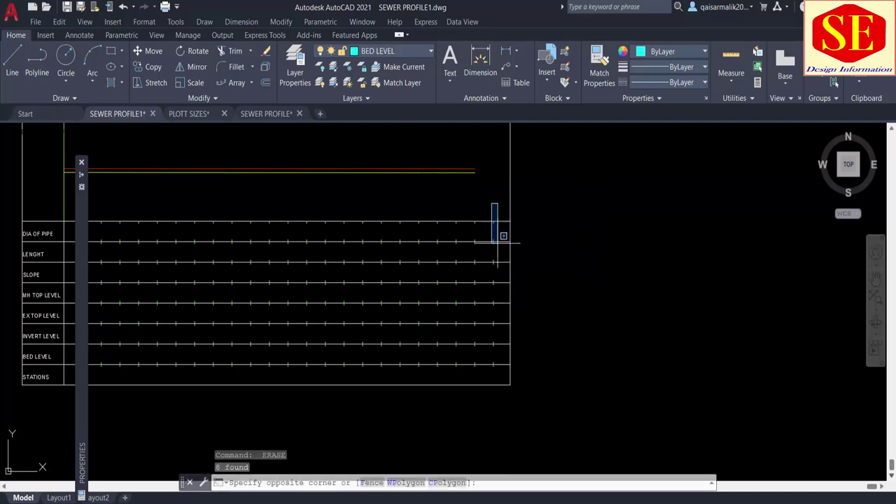
{"action": "left_click", "coordinate": [504, 383]}
{"action": "key", "text": "Delete"}
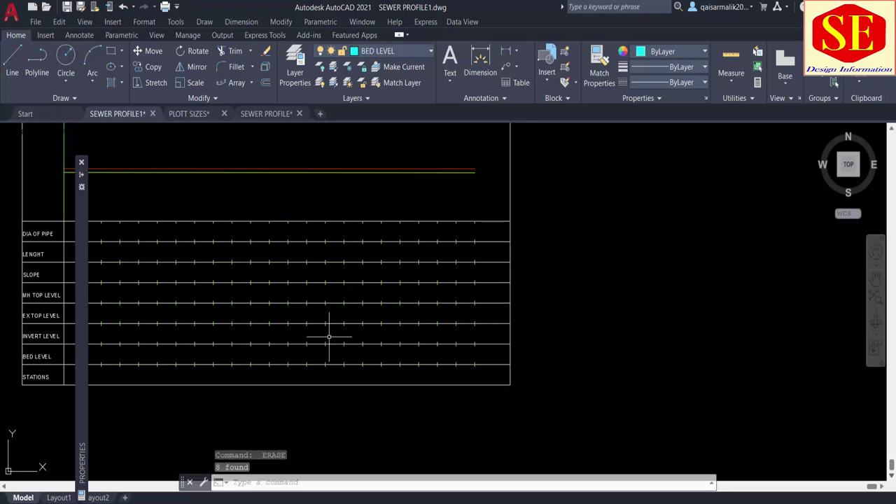
Pan to show the table's lower rows and the profile lines above
{"action": "scroll", "coordinate": [327, 329], "scroll_direction": "up", "scroll_amount": 1}
{"action": "scroll", "coordinate": [174, 252], "scroll_direction": "up", "scroll_amount": 2}
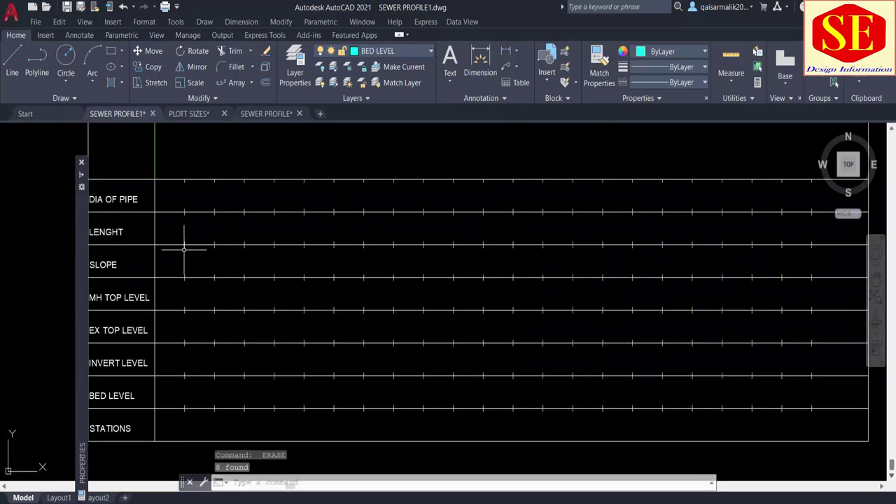
{"action": "middle_click_drag", "start_coordinate": [256, 352], "coordinate": [250, 282]}
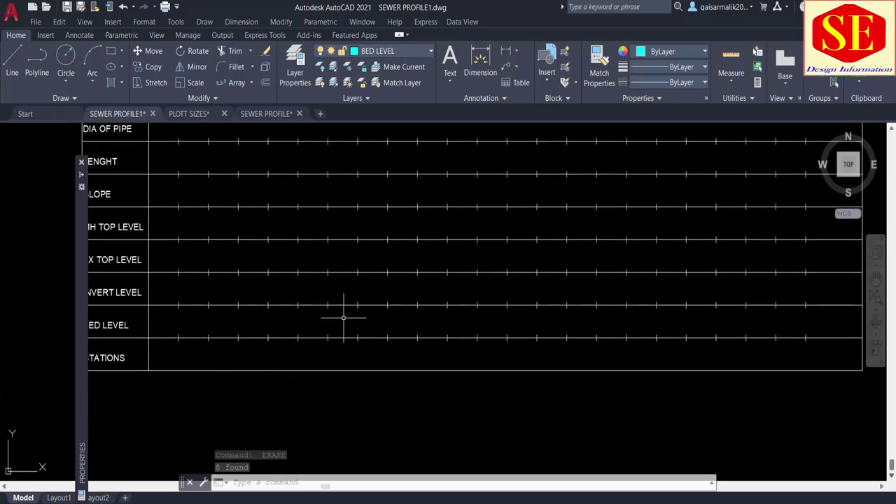
{"action": "middle_click_drag", "start_coordinate": [342, 214], "coordinate": [348, 358]}
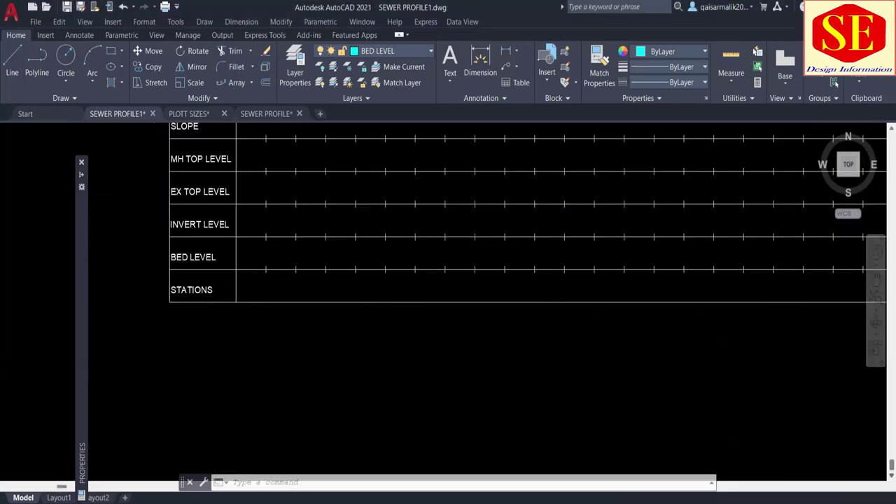
Copy the STATIONS label into the row's first data cell
{"action": "scroll", "coordinate": [184, 287], "scroll_direction": "up", "scroll_amount": 2}
{"action": "type", "text": "co"}
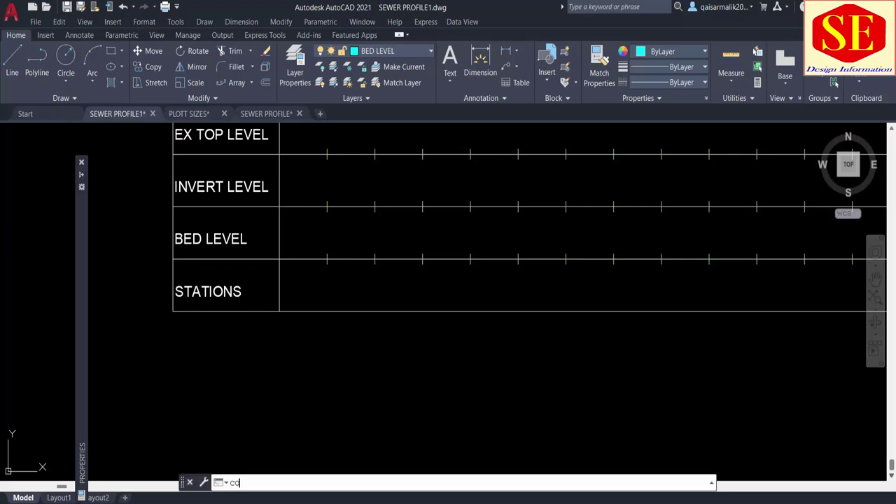
{"action": "key", "text": "Return"}
{"action": "left_click", "coordinate": [219, 294]}
{"action": "key", "text": "Return"}
{"action": "left_click", "coordinate": [230, 253]}
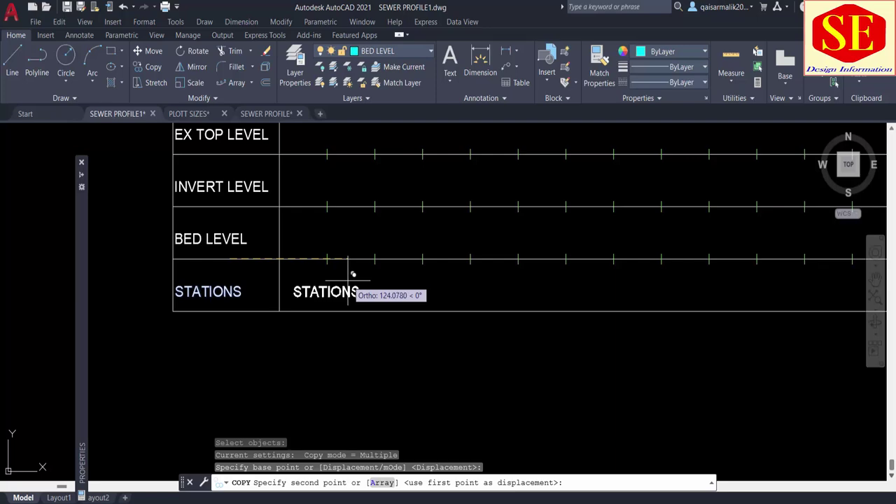
{"action": "left_click", "coordinate": [348, 280]}
{"action": "key", "text": "Escape"}
Rotate the copied STATIONS text 90° to stand vertical
{"action": "scroll", "coordinate": [353, 325], "scroll_direction": "down", "scroll_amount": 2}
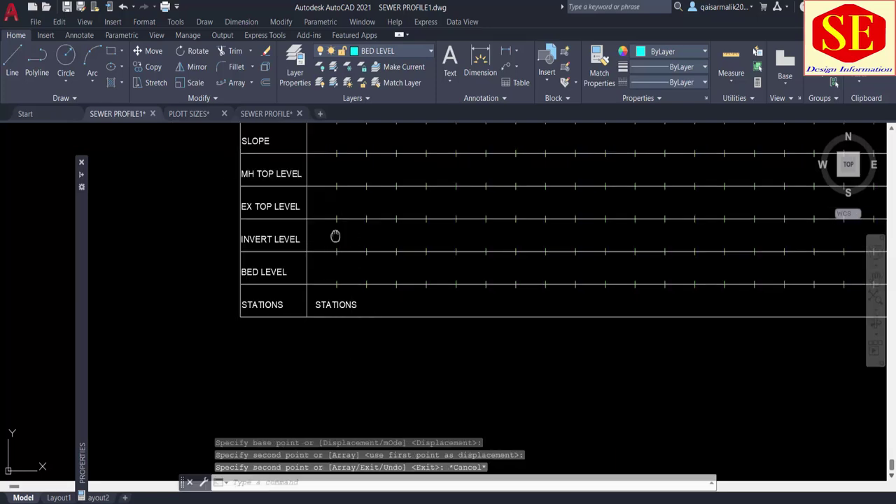
{"action": "middle_click_drag", "start_coordinate": [335, 236], "coordinate": [340, 346]}
{"action": "mouse_move", "coordinate": [333, 201]}
{"action": "middle_mouse_down"}
{"action": "mouse_move", "coordinate": [332, 283]}
{"action": "mouse_move", "coordinate": [308, 254]}
{"action": "middle_mouse_up"}
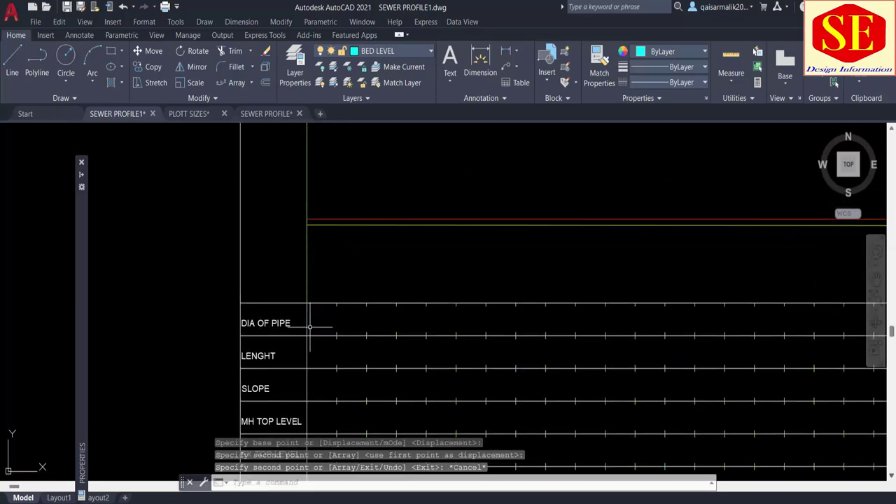
{"action": "middle_click_drag", "start_coordinate": [310, 306], "coordinate": [306, 186]}
{"action": "scroll", "coordinate": [290, 347], "scroll_direction": "up", "scroll_amount": 2}
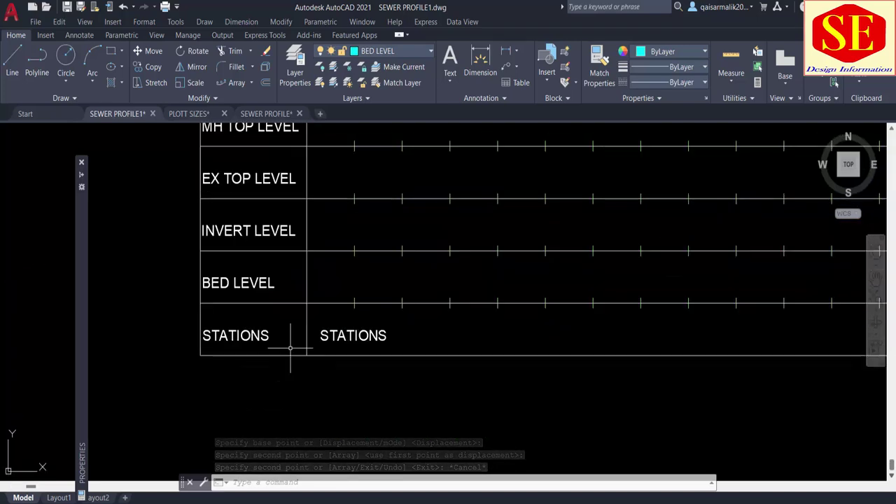
{"action": "middle_click_drag", "start_coordinate": [300, 274], "coordinate": [300, 324]}
{"action": "middle_click_drag", "start_coordinate": [333, 395], "coordinate": [318, 378]}
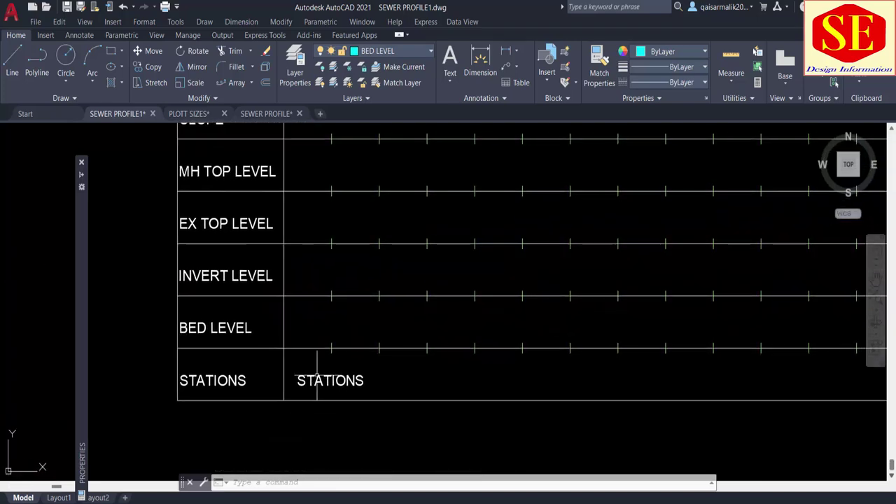
{"action": "type", "text": "RO"}
{"action": "key", "text": "Return"}
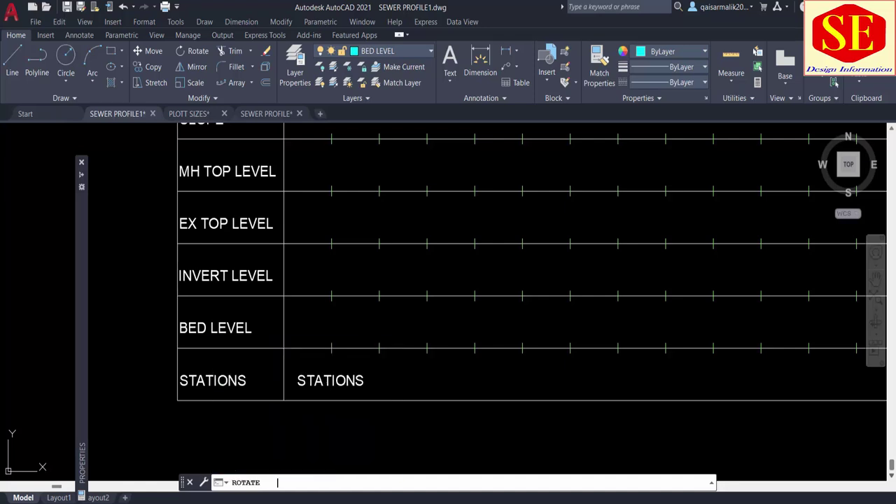
{"action": "left_click", "coordinate": [299, 383]}
{"action": "key", "text": "Return"}
{"action": "left_click", "coordinate": [300, 384]}
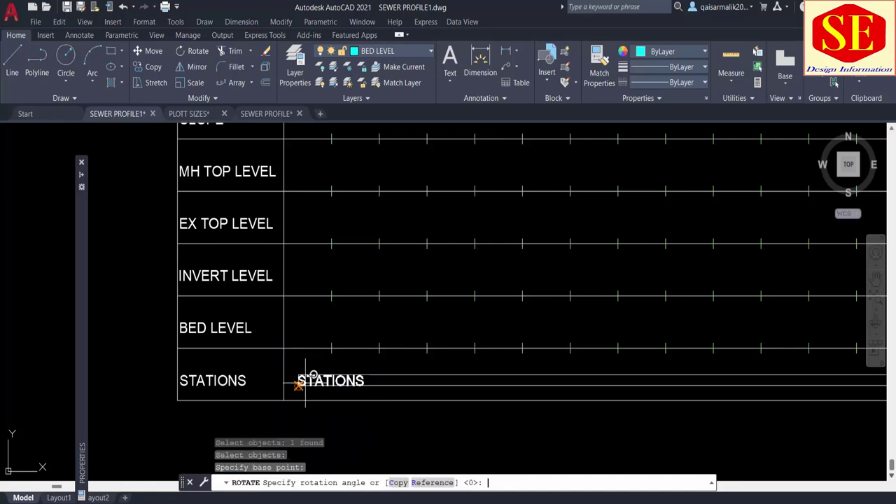
{"action": "type", "text": "90"}
{"action": "key", "text": "Return"}
Move the vertical text to the row's first tick and retype it as 0+00
{"action": "type", "text": "M"}
{"action": "key", "text": "Return"}
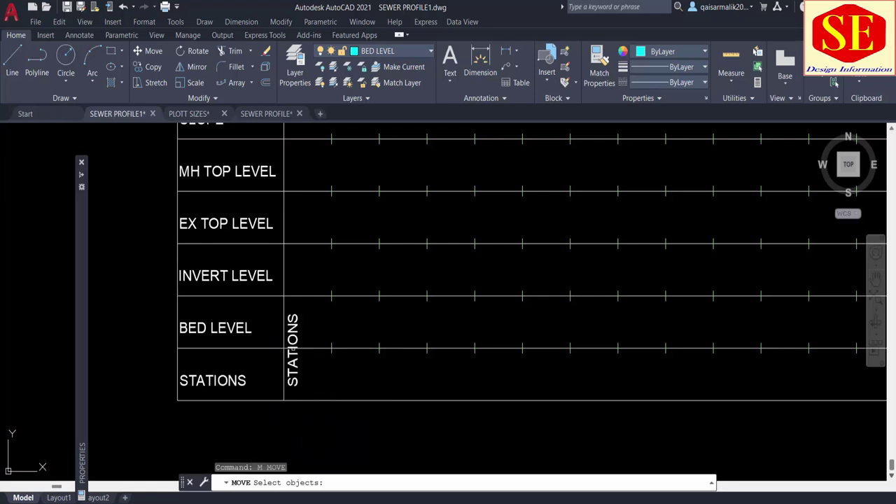
{"action": "left_click", "coordinate": [293, 350]}
{"action": "key", "text": "Return"}
{"action": "left_click", "coordinate": [318, 296]}
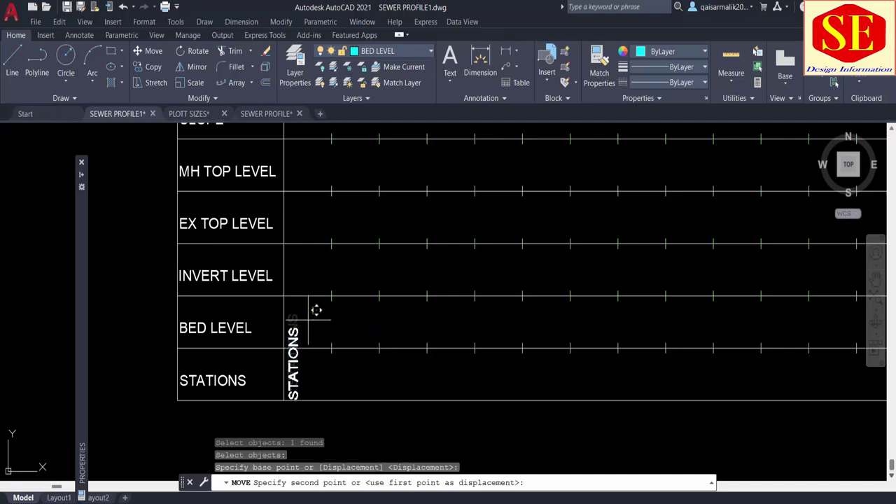
{"action": "left_click", "coordinate": [295, 373]}
{"action": "left_click", "coordinate": [293, 378]}
{"action": "double_click", "coordinate": [293, 371]}
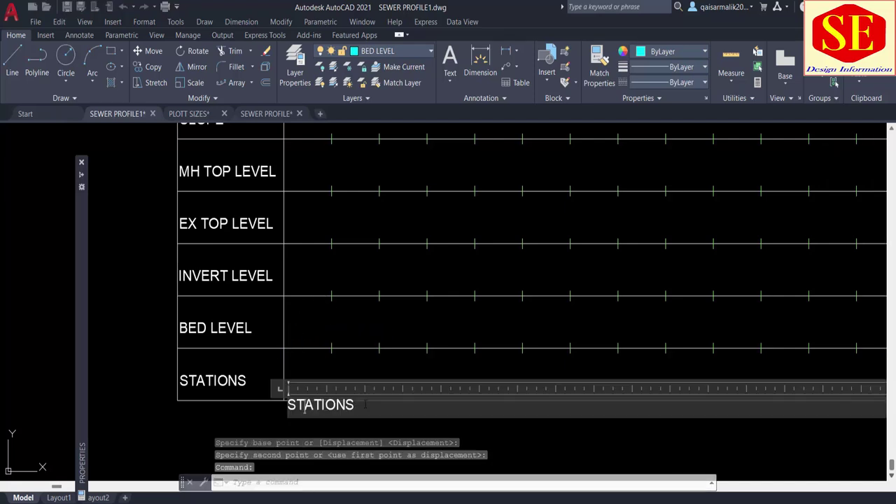
{"action": "type", "text": "0+00"}
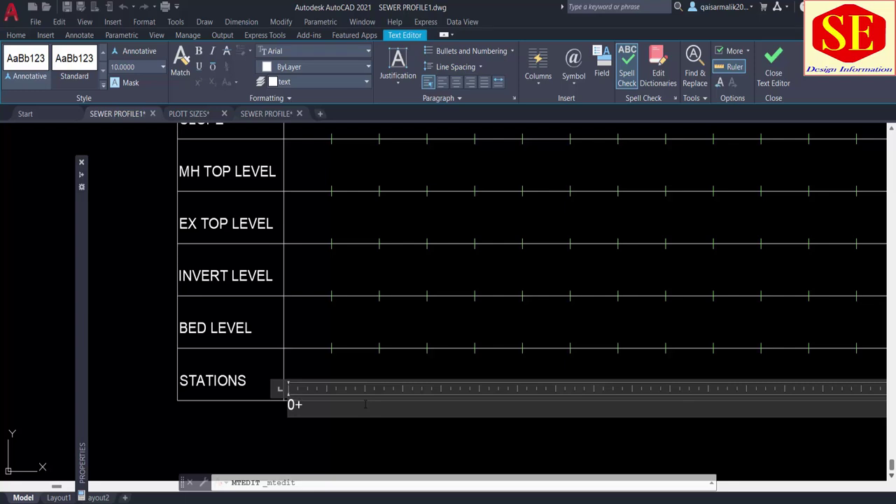
{"action": "left_click", "coordinate": [361, 446]}
Try repositioning the 0+00 label with Ortho off, cancel, and view the whole table
{"action": "type", "text": "m"}
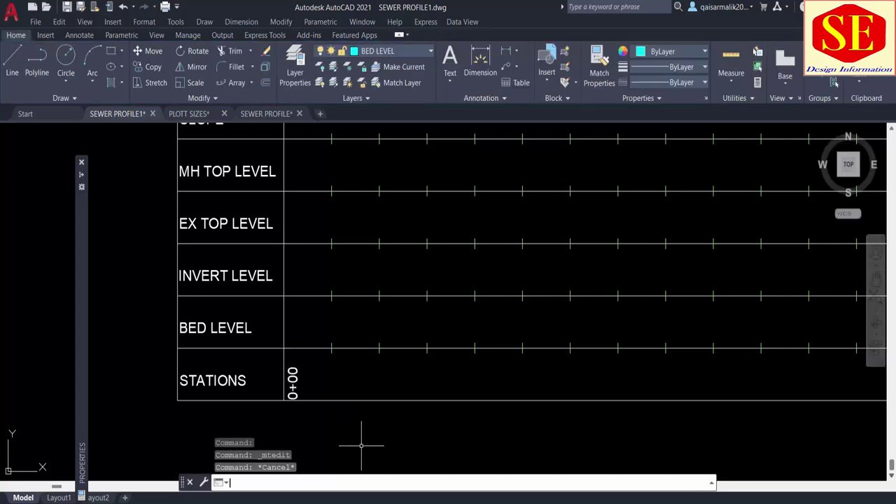
{"action": "key", "text": "Return"}
{"action": "left_click", "coordinate": [292, 384]}
{"action": "key", "text": "Return"}
{"action": "left_click", "coordinate": [346, 443]}
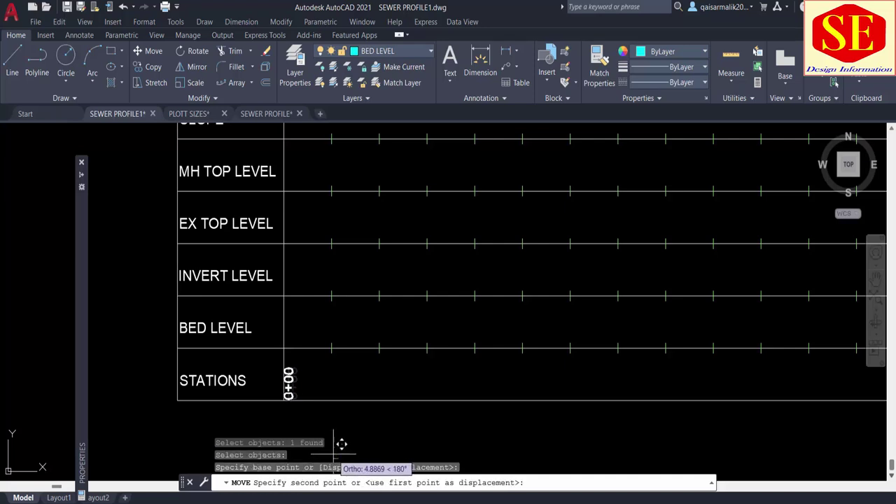
{"action": "key", "text": "F8"}
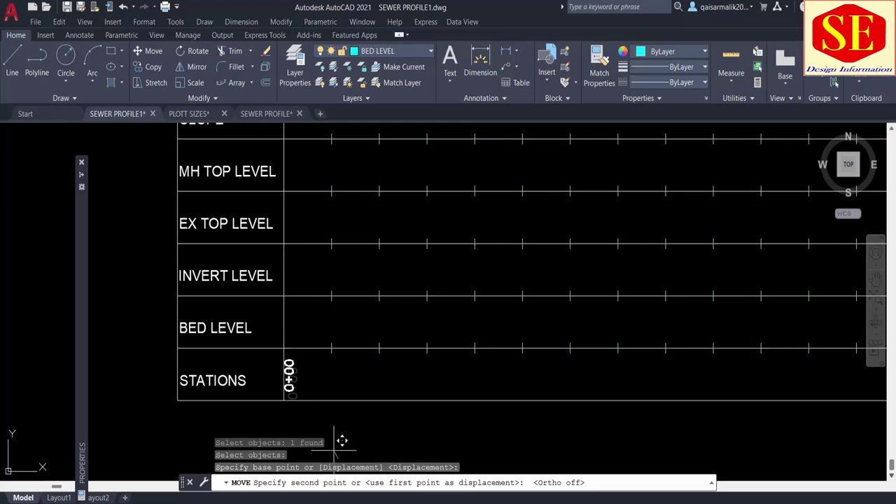
{"action": "key", "text": "Escape"}
{"action": "mouse_move", "coordinate": [344, 400]}
{"action": "middle_mouse_down"}
{"action": "mouse_move", "coordinate": [337, 364]}
{"action": "mouse_move", "coordinate": [298, 389]}
{"action": "middle_mouse_up"}
Path-array the 0+00 label along the line above the stations row with 50-unit spacing
{"action": "scroll", "coordinate": [352, 377], "scroll_direction": "down", "scroll_amount": 2}
{"action": "left_click", "coordinate": [236, 84]}
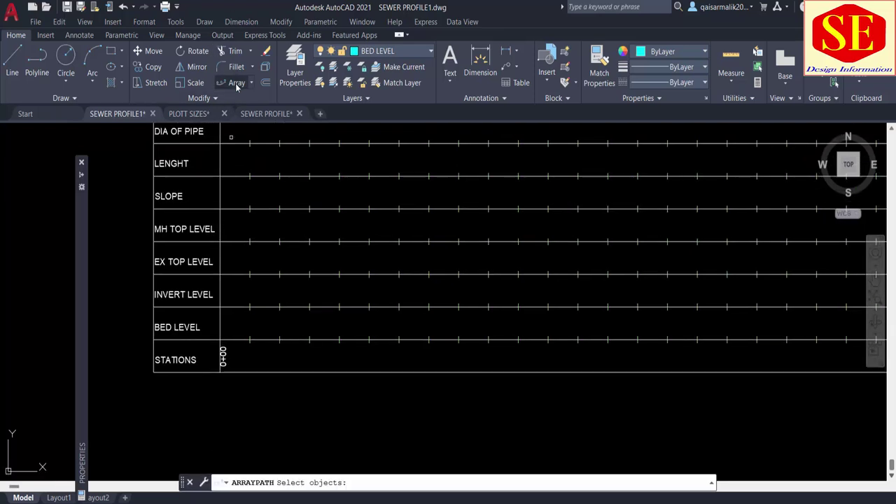
{"action": "key", "text": "Escape"}
{"action": "left_click", "coordinate": [251, 84]}
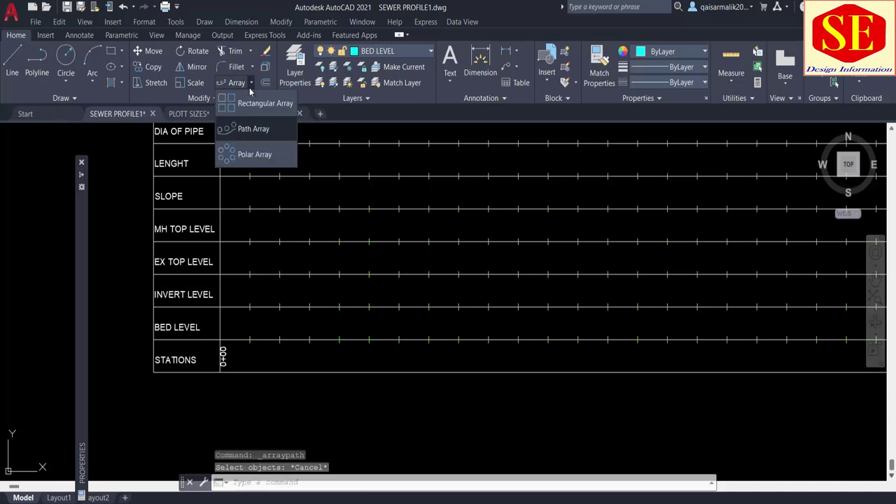
{"action": "left_click", "coordinate": [249, 129]}
{"action": "left_click", "coordinate": [224, 352]}
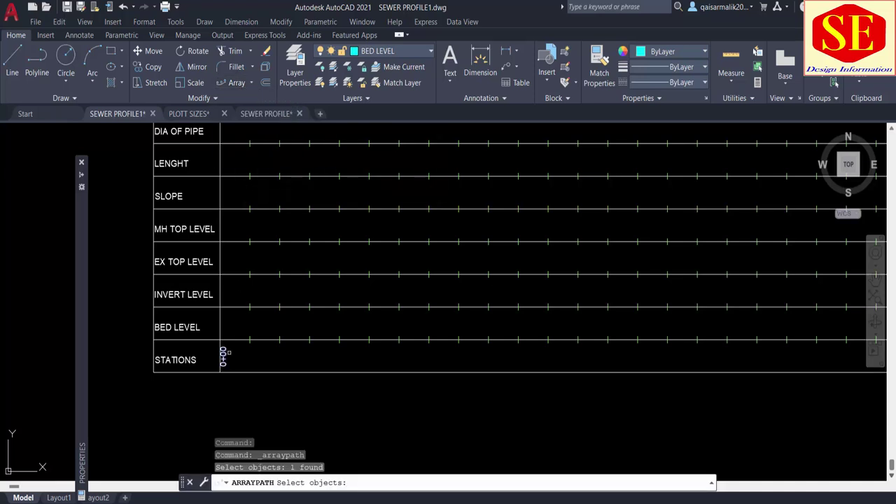
{"action": "key", "text": "Return"}
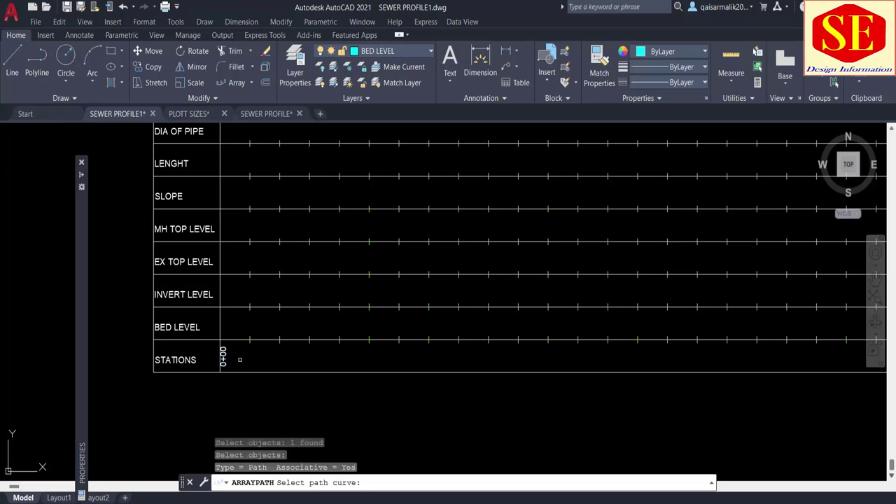
{"action": "left_click", "coordinate": [259, 339]}
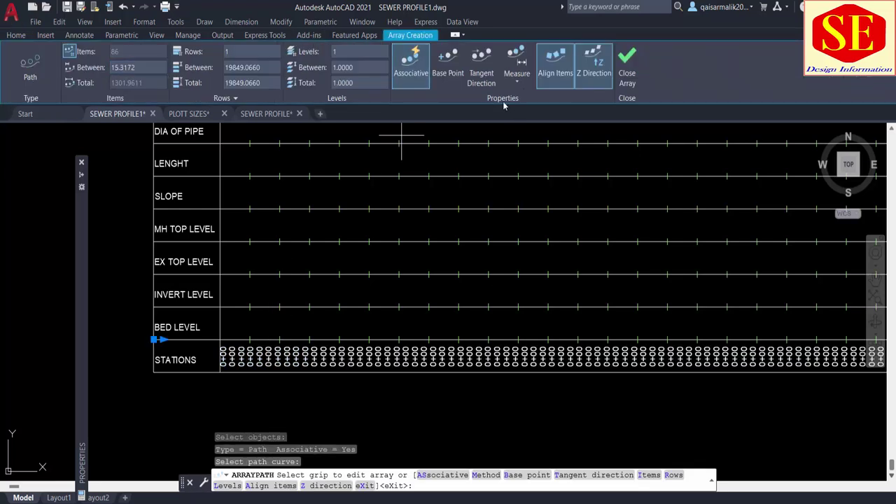
{"action": "left_click", "coordinate": [517, 81]}
{"action": "left_click", "coordinate": [529, 130]}
{"action": "type", "text": "50"}
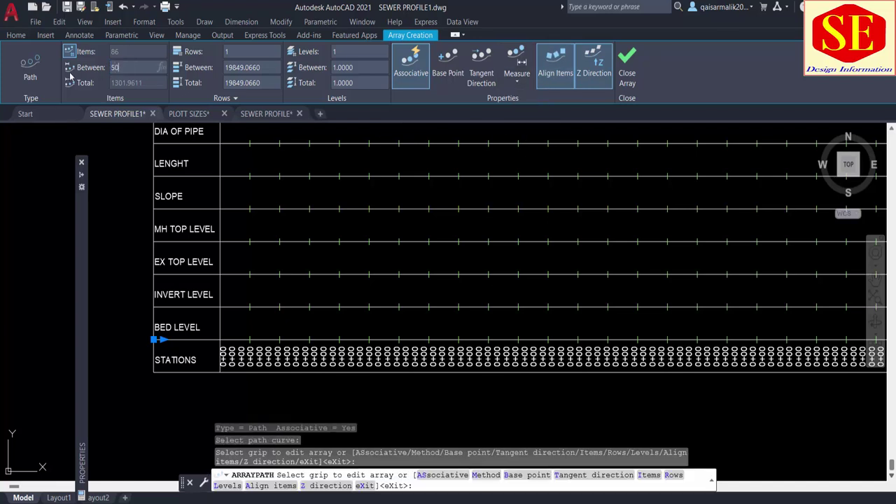
{"action": "key", "text": "Return"}
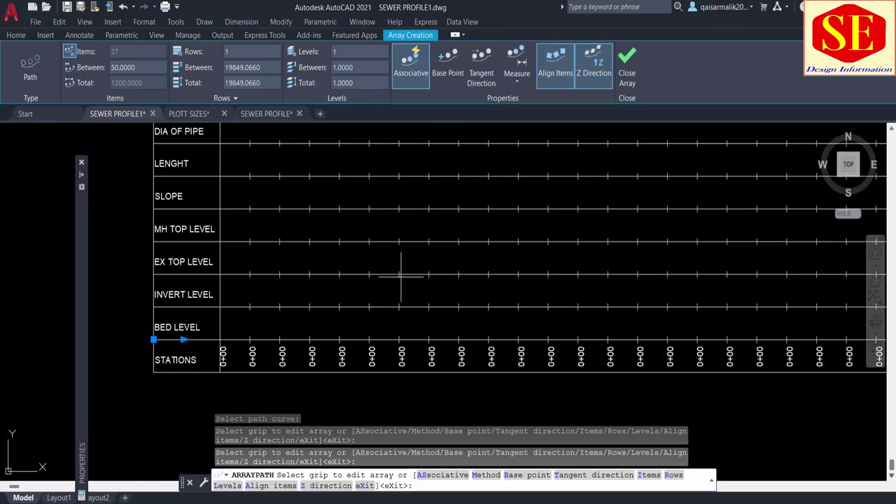
{"action": "right_click", "coordinate": [392, 256]}
{"action": "left_click", "coordinate": [413, 258]}
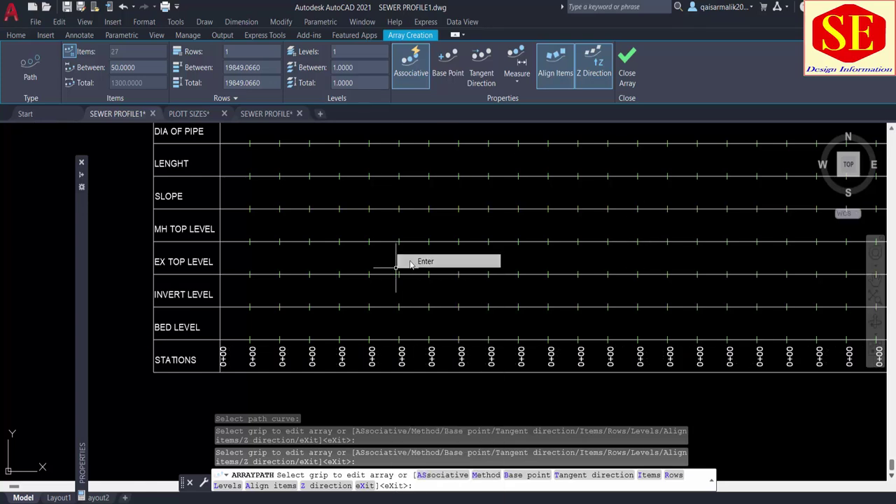
Explode the station label array into separate 0+00 text labels
{"action": "left_click", "coordinate": [313, 339]}
{"action": "type", "text": "x"}
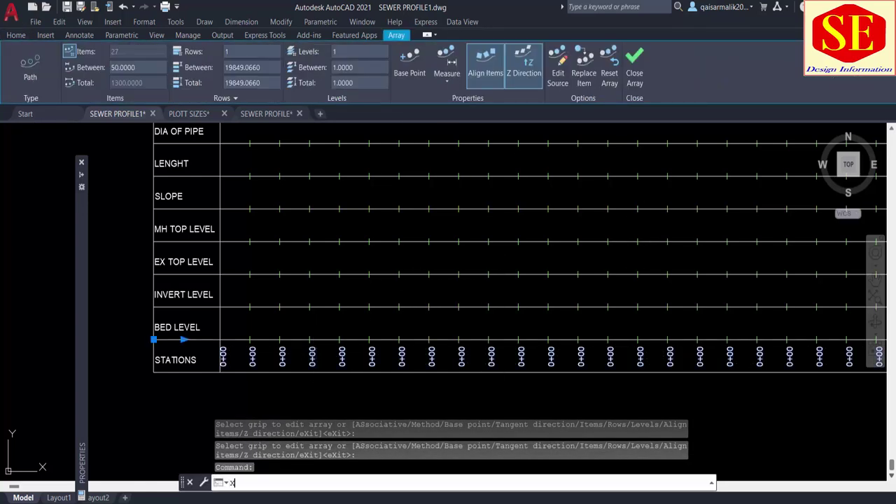
{"action": "key", "text": "Return"}
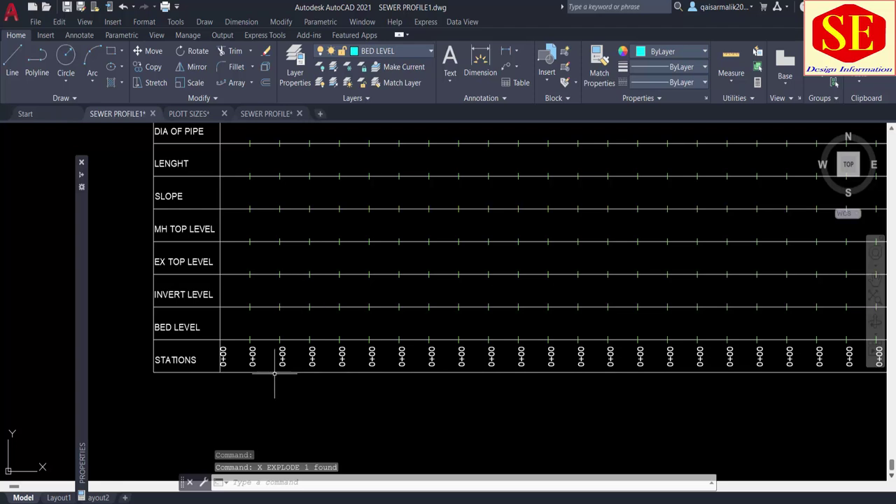
{"action": "key", "text": "Escape"}
Undo the explode, then explode the station label array again
{"action": "type", "text": "t"}
{"action": "key", "text": "Return"}
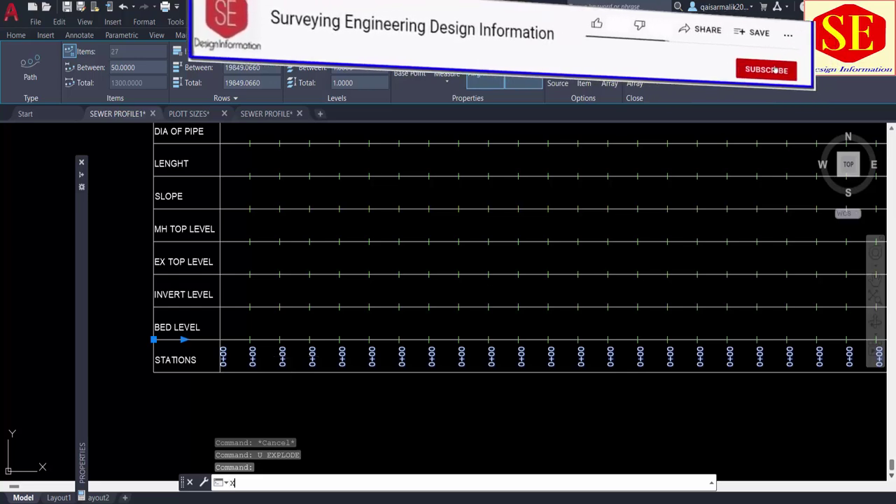
{"action": "type", "text": "x"}
{"action": "key", "text": "Return"}
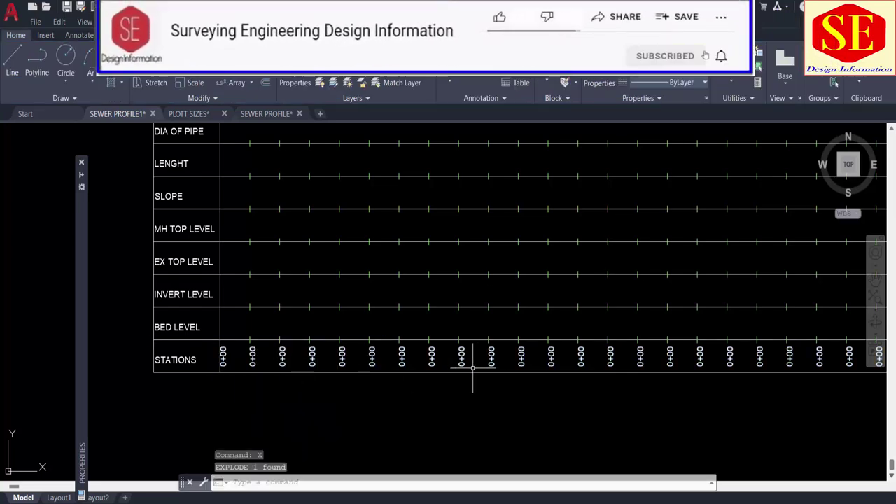
{"action": "key", "text": "Escape"}
Renumber the next station labels to 0+50, 1+00, 1+50 and 2+00
{"action": "double_click", "coordinate": [252, 360]}
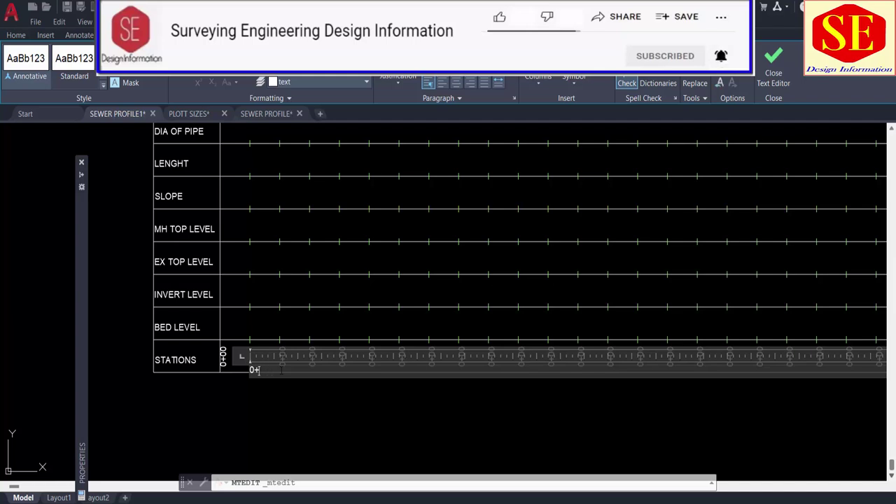
{"action": "type", "text": "50"}
{"action": "left_click", "coordinate": [393, 466]}
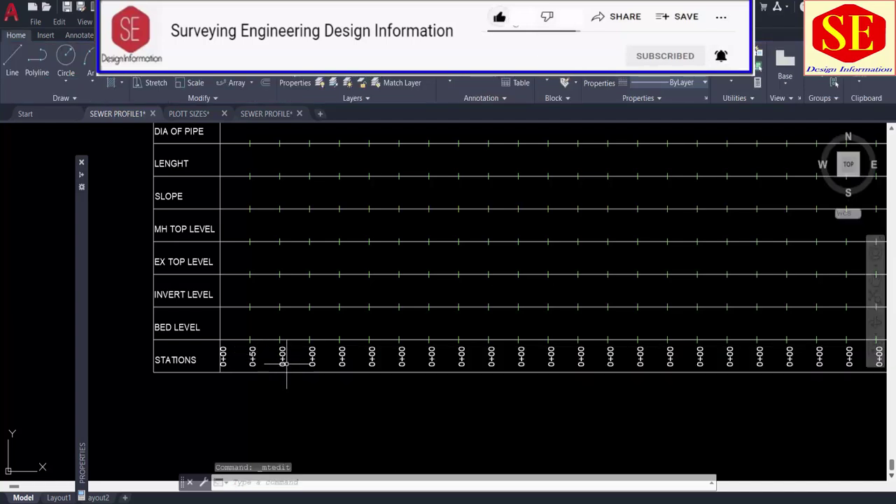
{"action": "double_click", "coordinate": [284, 360]}
{"action": "type", "text": "1"}
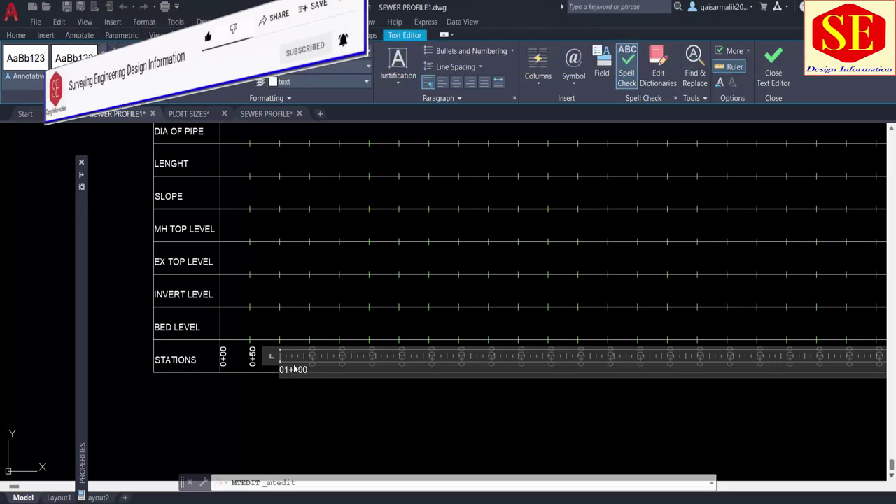
{"action": "left_click", "coordinate": [364, 462]}
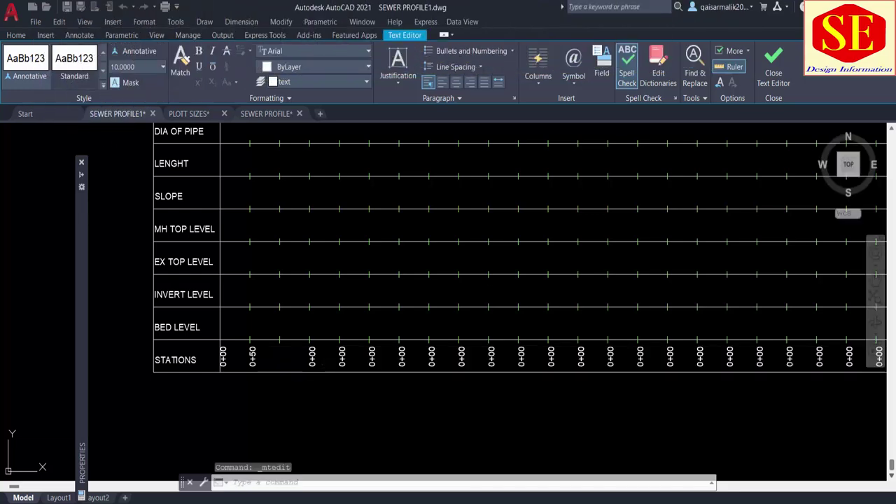
{"action": "double_click", "coordinate": [311, 359]}
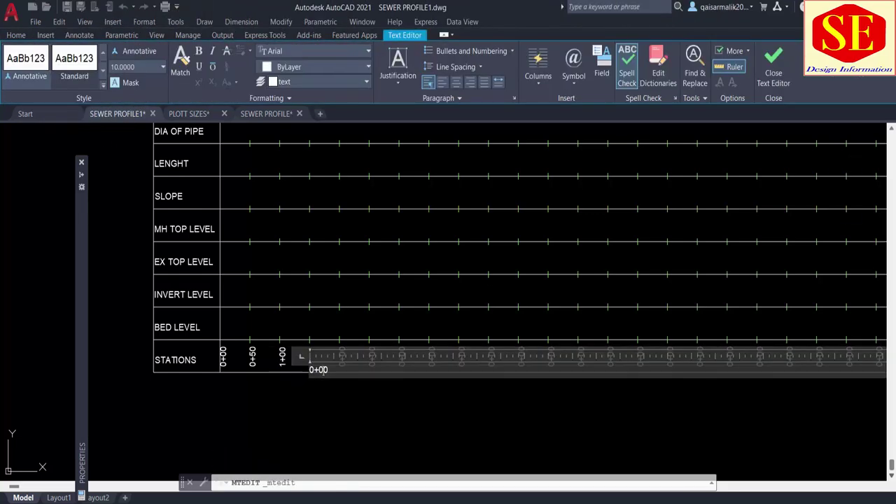
{"action": "type", "text": "1+50"}
{"action": "left_click", "coordinate": [374, 429]}
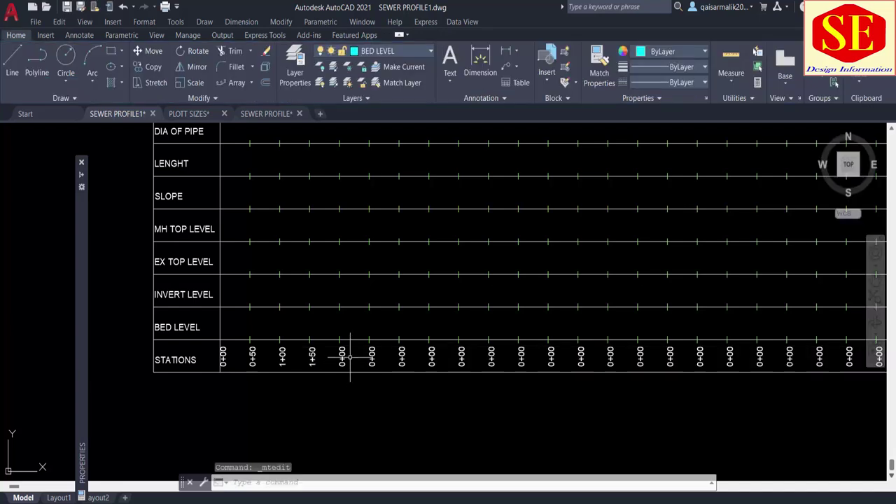
{"action": "double_click", "coordinate": [338, 353]}
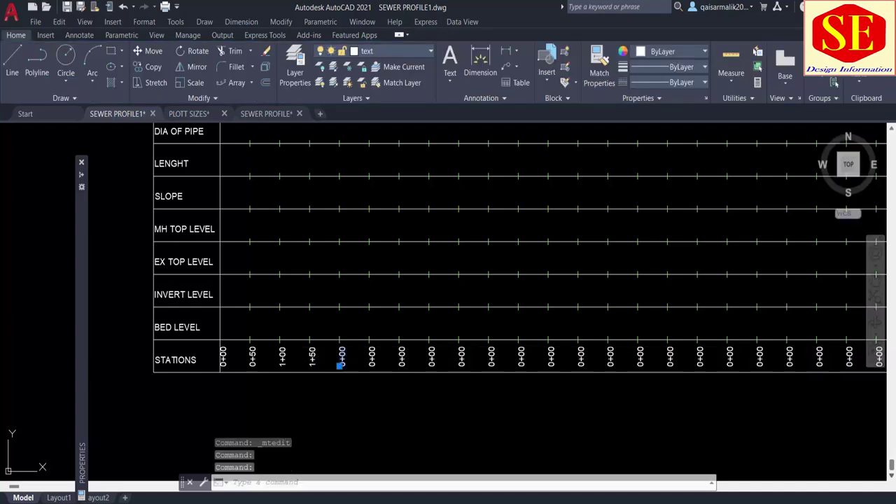
{"action": "type", "text": "0"}
{"action": "left_click", "coordinate": [355, 396]}
Renumber the following labels to 2+50, 3+00, 3+50 and 4+00
{"action": "double_click", "coordinate": [370, 354]}
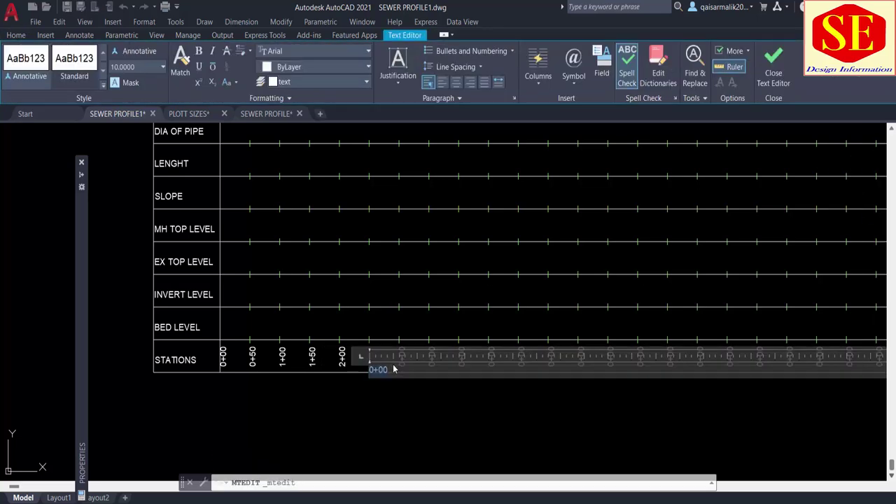
{"action": "type", "text": "2+50"}
{"action": "left_click", "coordinate": [407, 395]}
{"action": "double_click", "coordinate": [400, 354]}
{"action": "type", "text": "3"}
{"action": "left_click", "coordinate": [442, 400]}
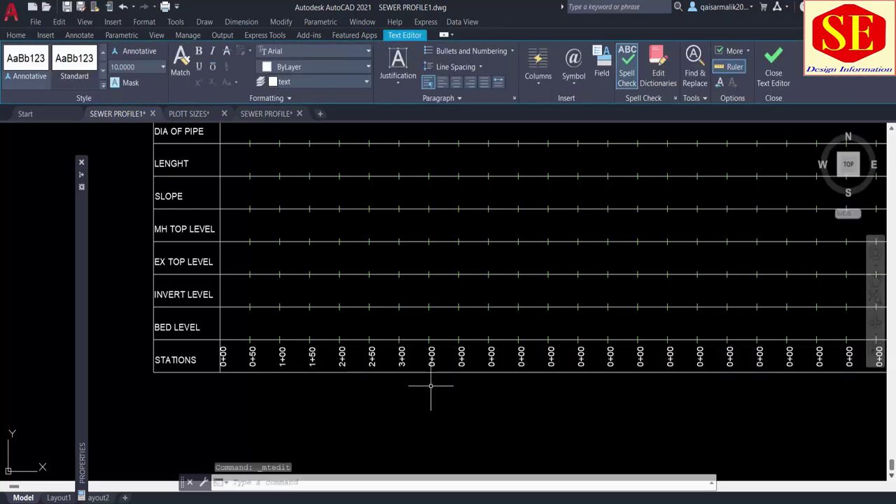
{"action": "double_click", "coordinate": [430, 354]}
{"action": "type", "text": "3+50"}
{"action": "left_click", "coordinate": [464, 420]}
{"action": "double_click", "coordinate": [460, 354]}
{"action": "type", "text": "4+00"}
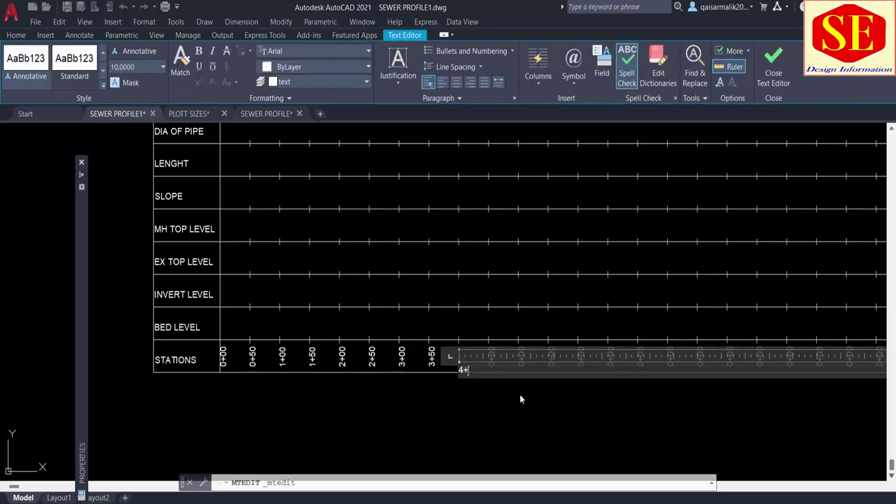
{"action": "left_click", "coordinate": [520, 394]}
Renumber labels to 4+50, 5+00, 5+50 and 6+00, panning right
{"action": "double_click", "coordinate": [505, 359]}
{"action": "left_click", "coordinate": [518, 399]}
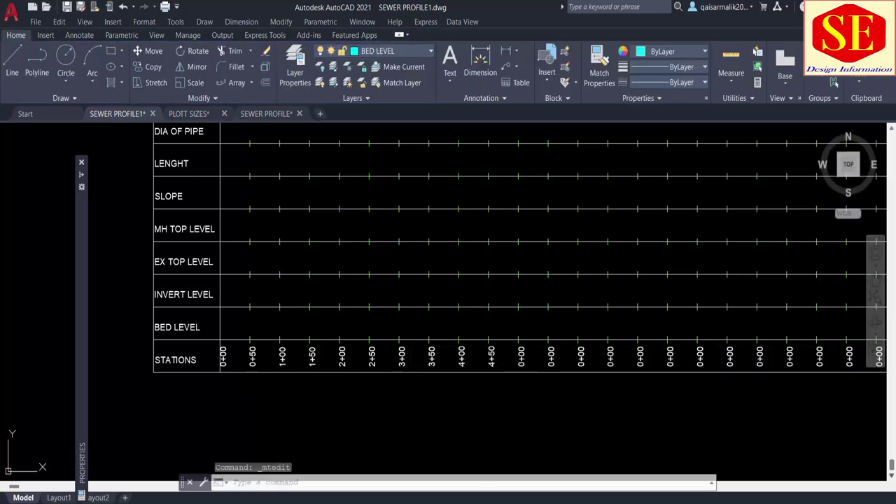
{"action": "double_click", "coordinate": [521, 355]}
{"action": "type", "text": "5+00"}
{"action": "left_click", "coordinate": [549, 405]}
{"action": "double_click", "coordinate": [550, 354]}
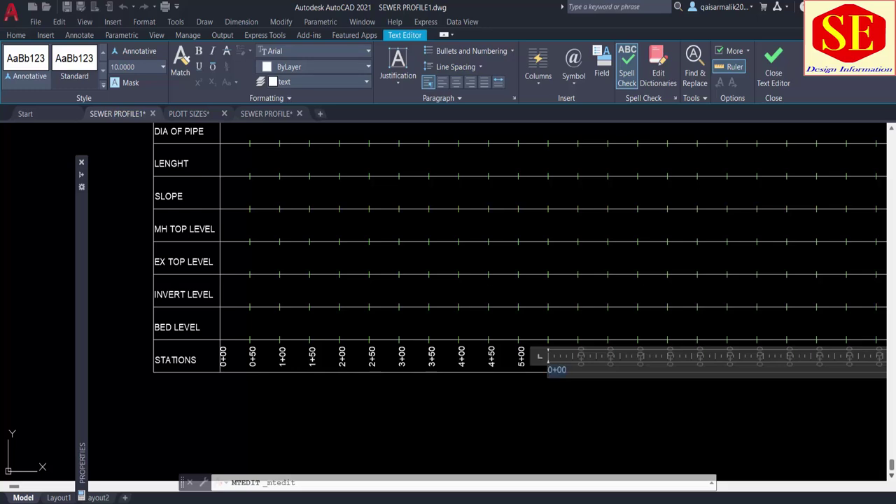
{"action": "type", "text": "5+50"}
{"action": "left_click", "coordinate": [573, 407]}
{"action": "middle_click_drag", "start_coordinate": [573, 406], "coordinate": [408, 421]}
{"action": "double_click", "coordinate": [385, 371]}
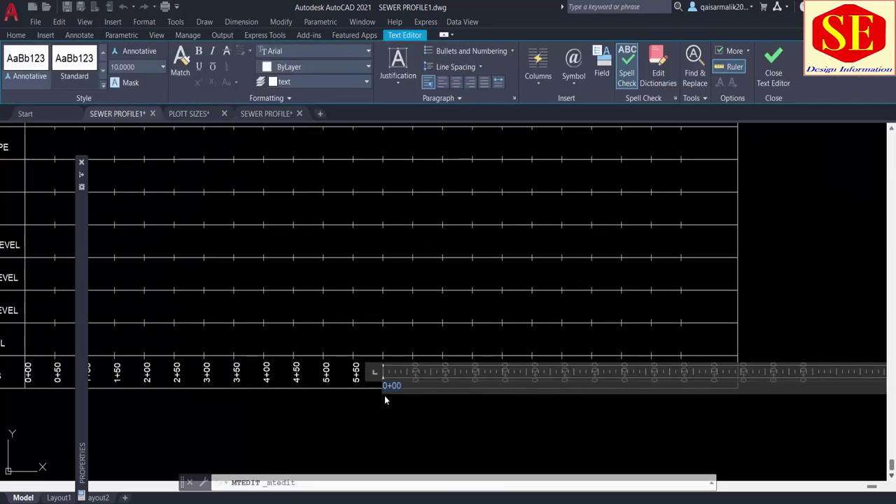
{"action": "type", "text": "0"}
{"action": "left_click", "coordinate": [385, 398]}
Renumber the labels to 6+50, 7+00, 7+50 and 8+00
{"action": "double_click", "coordinate": [416, 371]}
{"action": "type", "text": "6+50"}
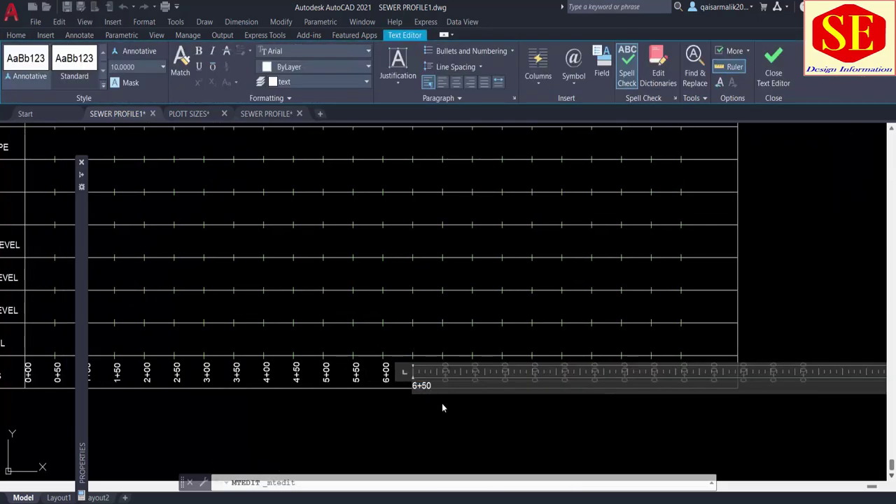
{"action": "left_click", "coordinate": [442, 404]}
{"action": "double_click", "coordinate": [446, 371]}
{"action": "left_click", "coordinate": [459, 403]}
{"action": "double_click", "coordinate": [476, 373]}
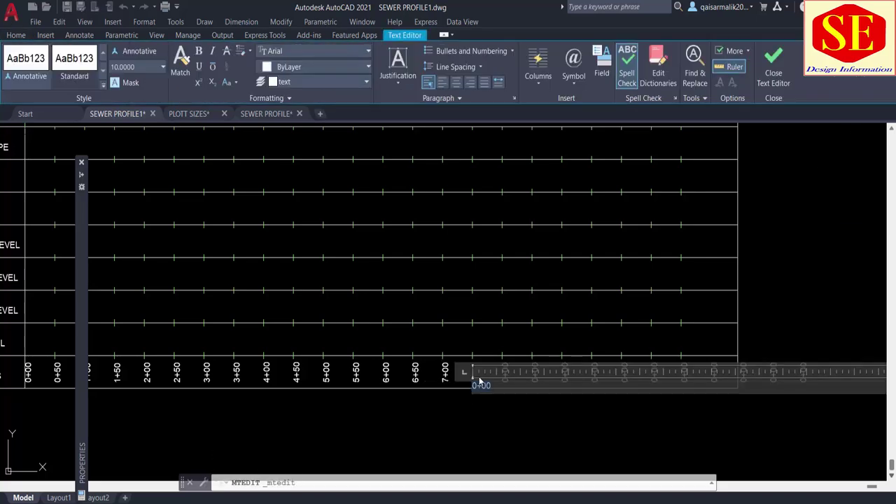
{"action": "type", "text": "50"}
{"action": "left_click", "coordinate": [490, 403]}
{"action": "double_click", "coordinate": [505, 371]}
{"action": "type", "text": "8+00"}
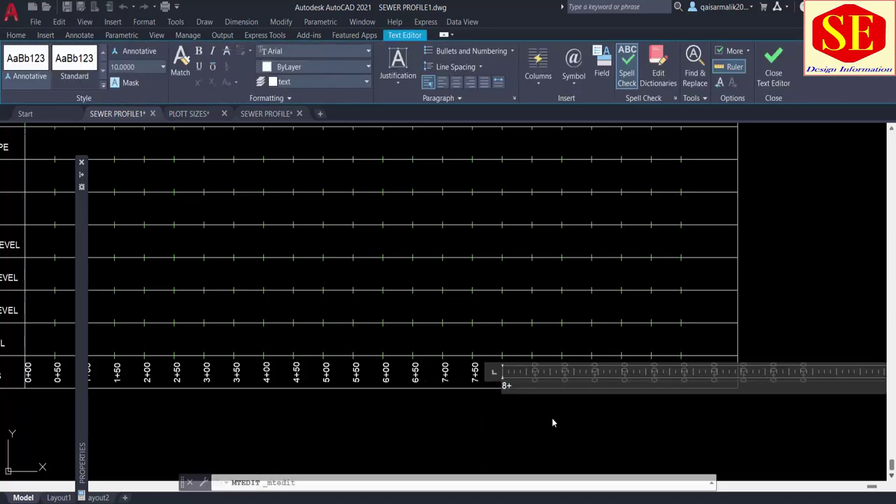
{"action": "left_click", "coordinate": [552, 418]}
Renumber the labels to 8+50, 9+00, 9+50, 10+00 and 10+50
{"action": "double_click", "coordinate": [538, 383]}
{"action": "type", "text": "50"}
{"action": "left_click", "coordinate": [540, 423]}
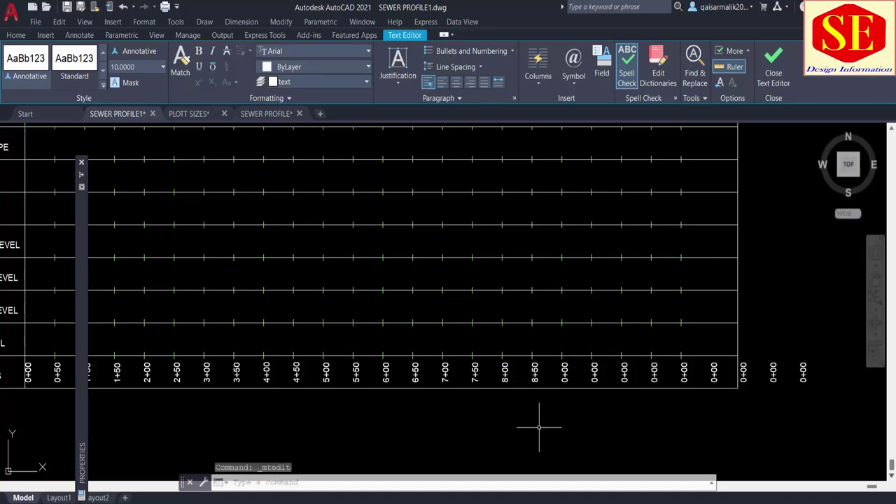
{"action": "double_click", "coordinate": [567, 383]}
{"action": "type", "text": "0"}
{"action": "left_click", "coordinate": [576, 422]}
{"action": "double_click", "coordinate": [594, 383]}
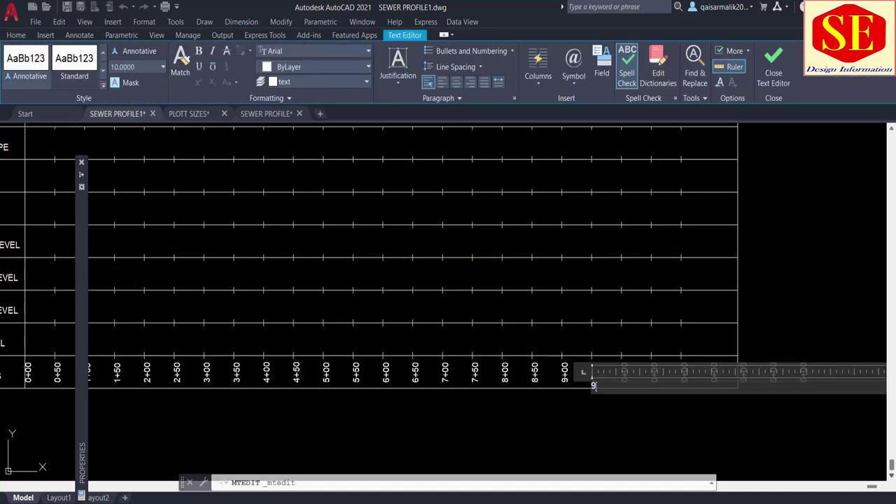
{"action": "type", "text": "9+50"}
{"action": "left_click", "coordinate": [601, 416]}
{"action": "double_click", "coordinate": [623, 381]}
{"action": "type", "text": "10+"}
{"action": "left_click", "coordinate": [633, 397]}
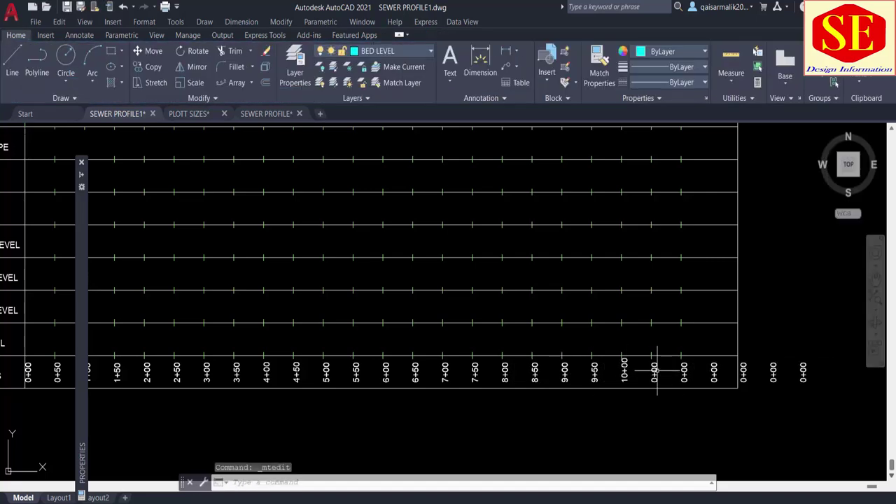
{"action": "double_click", "coordinate": [655, 383]}
{"action": "left_click", "coordinate": [666, 399]}
{"action": "double_click", "coordinate": [683, 371]}
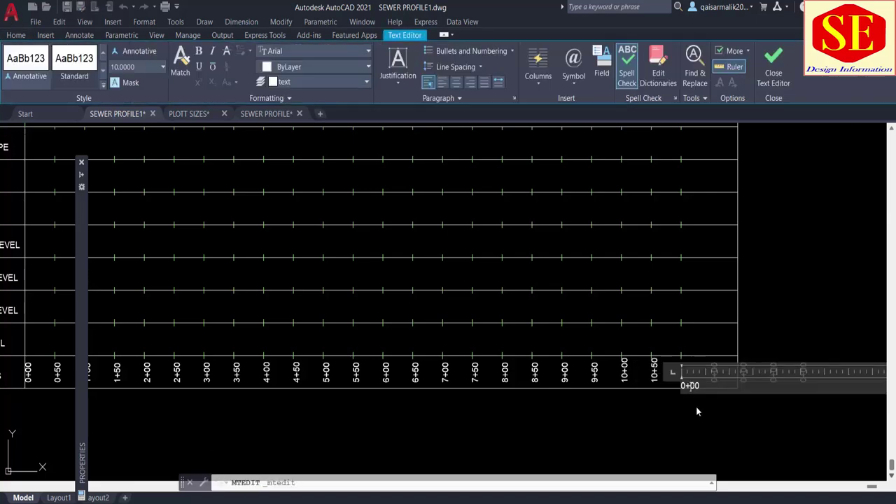
{"action": "type", "text": "11"}
Commit the 11+00 label and erase the leftover 0+00 labels after it
{"action": "left_click", "coordinate": [696, 412]}
{"action": "left_click", "coordinate": [715, 373]}
{"action": "type", "text": "e"}
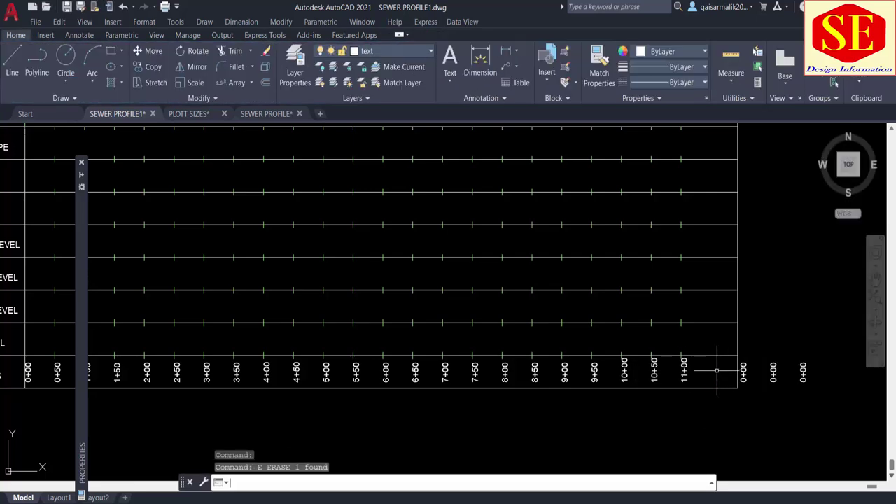
{"action": "key", "text": "Return"}
{"action": "left_click", "coordinate": [824, 365]}
{"action": "left_click", "coordinate": [722, 409]}
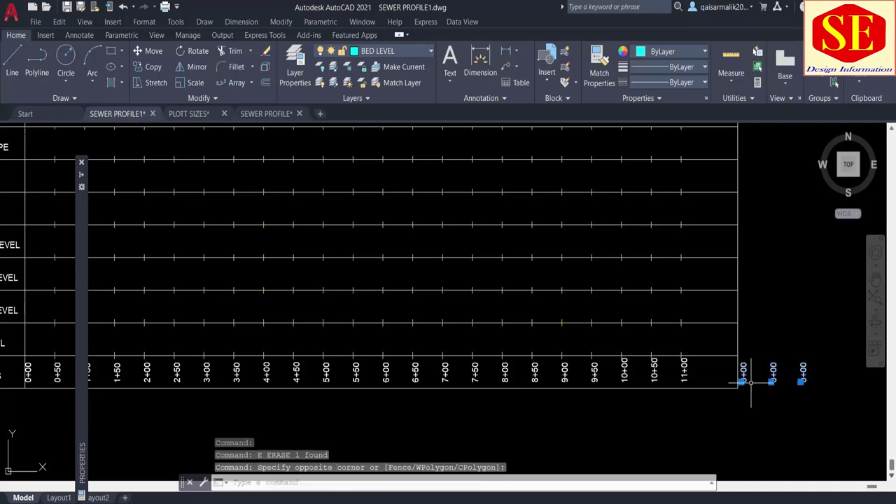
{"action": "key", "text": "Delete"}
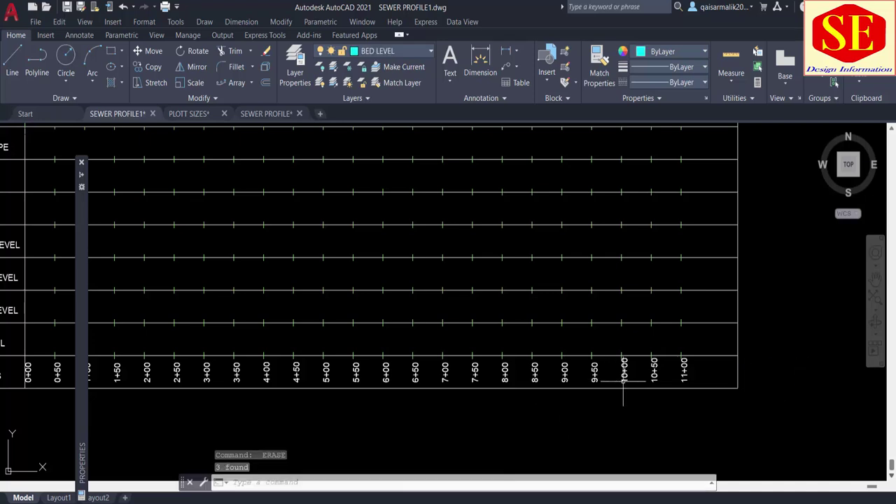
Move the 10+00, 10+50 and 11+00 labels slightly left into line
{"action": "type", "text": "m"}
{"action": "key", "text": "Return"}
{"action": "left_click", "coordinate": [696, 372]}
{"action": "left_click", "coordinate": [620, 383]}
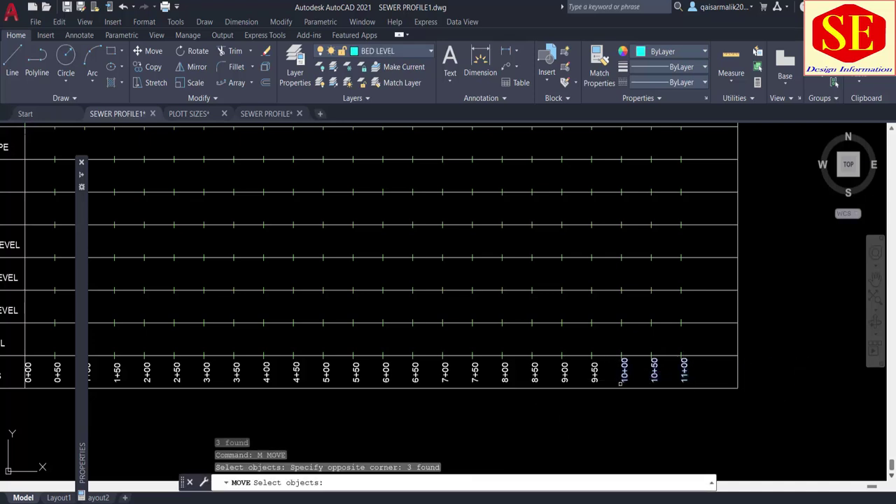
{"action": "key", "text": "Return"}
{"action": "left_click", "coordinate": [653, 416]}
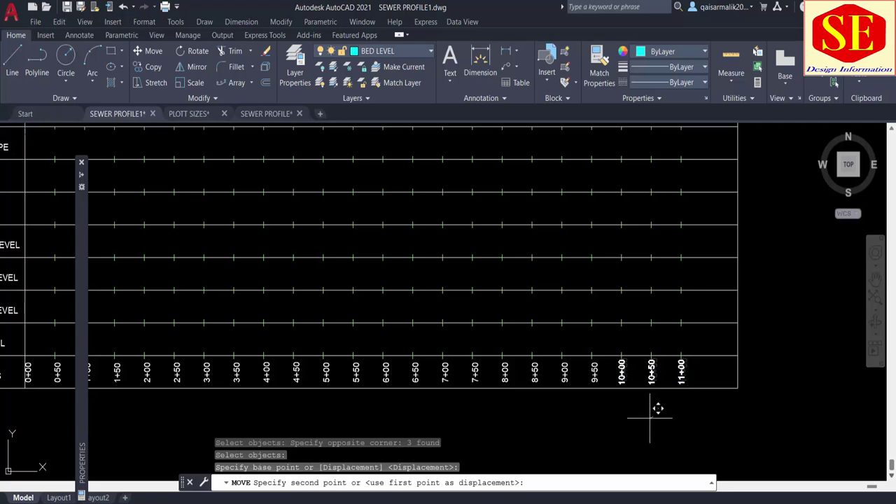
{"action": "left_click", "coordinate": [650, 418]}
{"action": "scroll", "coordinate": [650, 416], "scroll_direction": "down", "scroll_amount": 4}
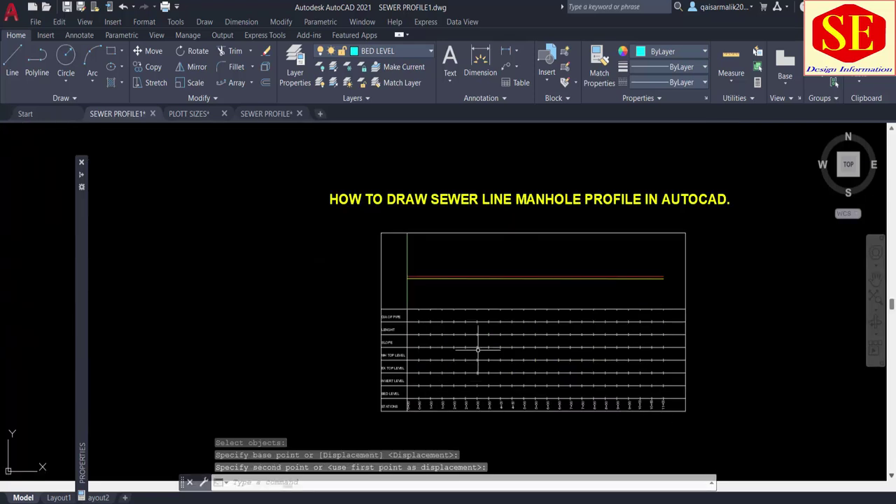
{"action": "scroll", "coordinate": [654, 281], "scroll_direction": "up", "scroll_amount": 3}
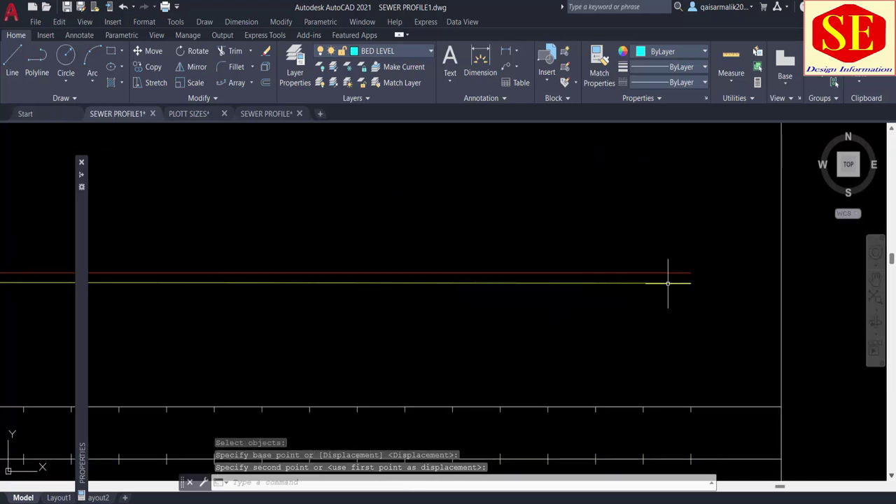
Check a point's coordinates with ID and pan over the profile table
{"action": "type", "text": "ID"}
{"action": "key", "text": "Return"}
{"action": "left_click", "coordinate": [692, 284]}
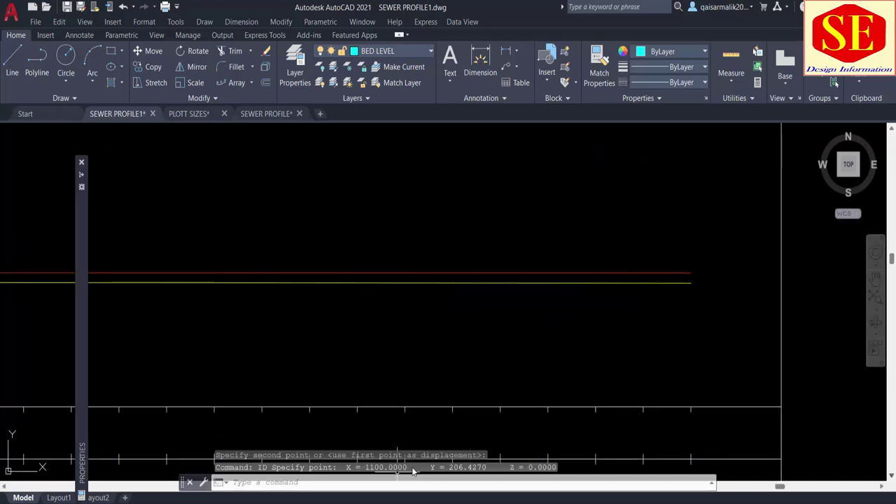
{"action": "scroll", "coordinate": [599, 288], "scroll_direction": "down", "scroll_amount": 3}
{"action": "scroll", "coordinate": [633, 302], "scroll_direction": "down", "scroll_amount": 1}
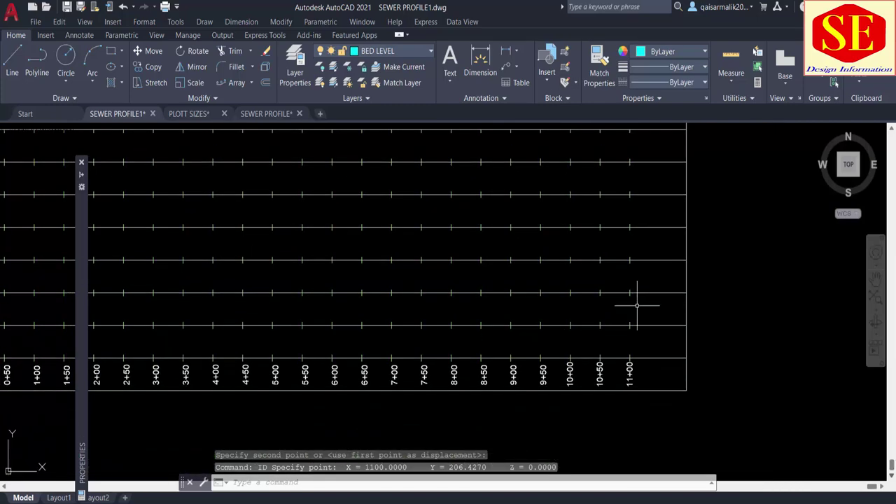
{"action": "middle_click_drag", "start_coordinate": [621, 199], "coordinate": [623, 374]}
{"action": "scroll", "coordinate": [620, 290], "scroll_direction": "down", "scroll_amount": 1}
{"action": "scroll", "coordinate": [626, 310], "scroll_direction": "down", "scroll_amount": 1}
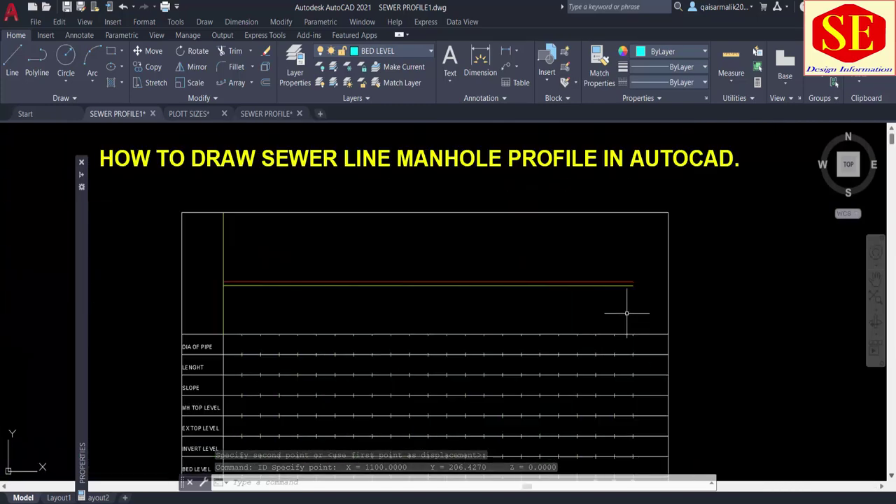
{"action": "middle_click_drag", "start_coordinate": [626, 310], "coordinate": [486, 260]}
{"action": "key", "text": "Escape"}
{"action": "scroll", "coordinate": [242, 375], "scroll_direction": "up", "scroll_amount": 2}
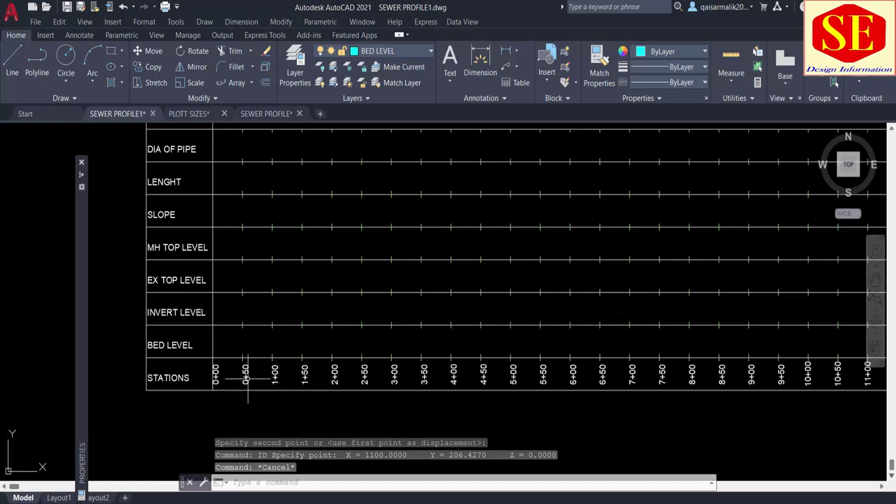
{"action": "scroll", "coordinate": [336, 298], "scroll_direction": "down", "scroll_amount": 1}
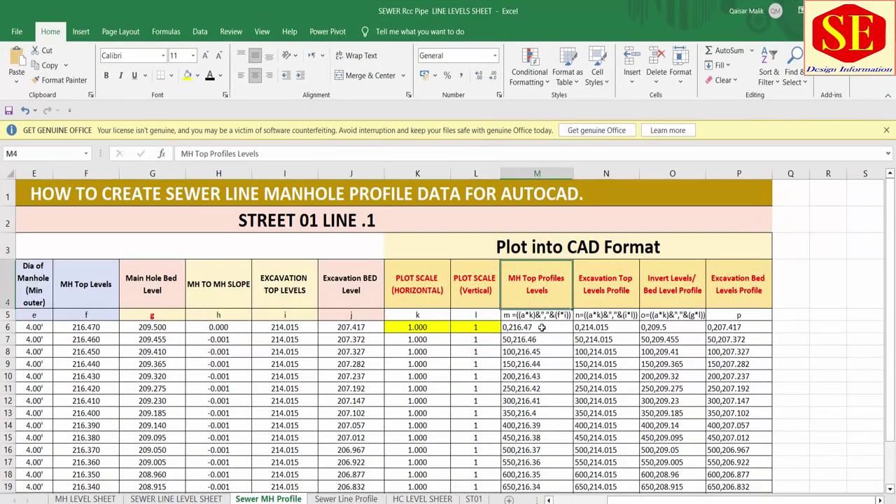
Select the Excavation Top Levels Profile coordinates N6:N19 and copy them
{"action": "left_click_drag", "start_coordinate": [553, 294], "coordinate": [581, 427]}
{"action": "left_click_drag", "start_coordinate": [746, 291], "coordinate": [748, 387]}
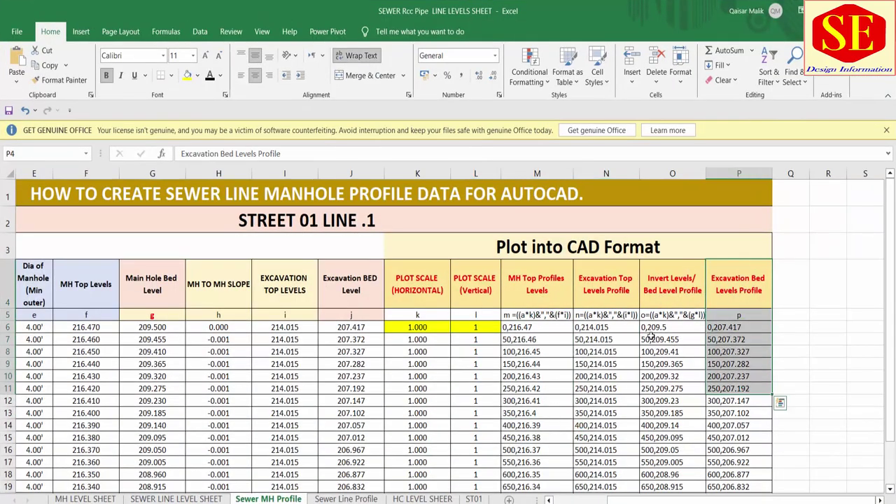
{"action": "left_click", "coordinate": [629, 280]}
{"action": "left_click", "coordinate": [606, 327]}
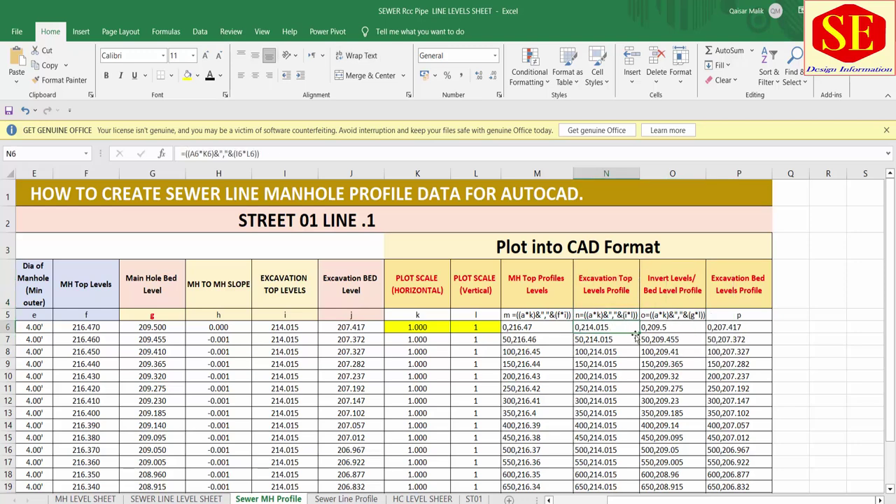
{"action": "double_click", "coordinate": [640, 334]}
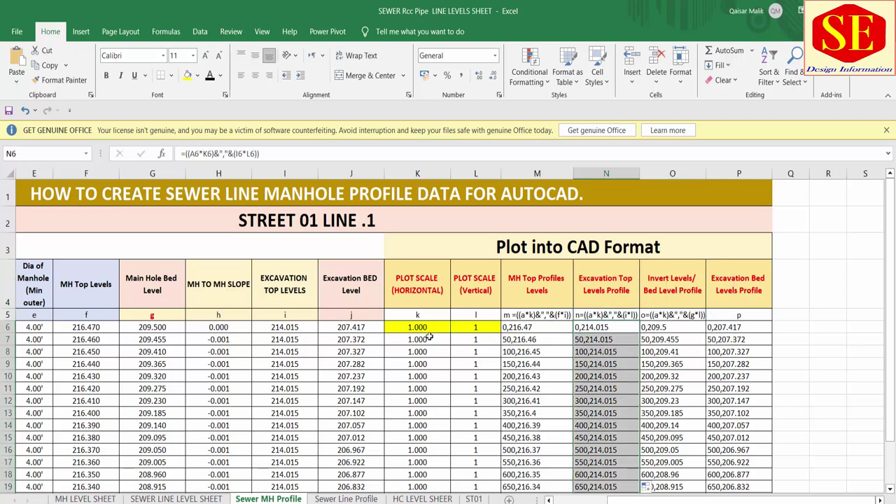
{"action": "right_click", "coordinate": [599, 326]}
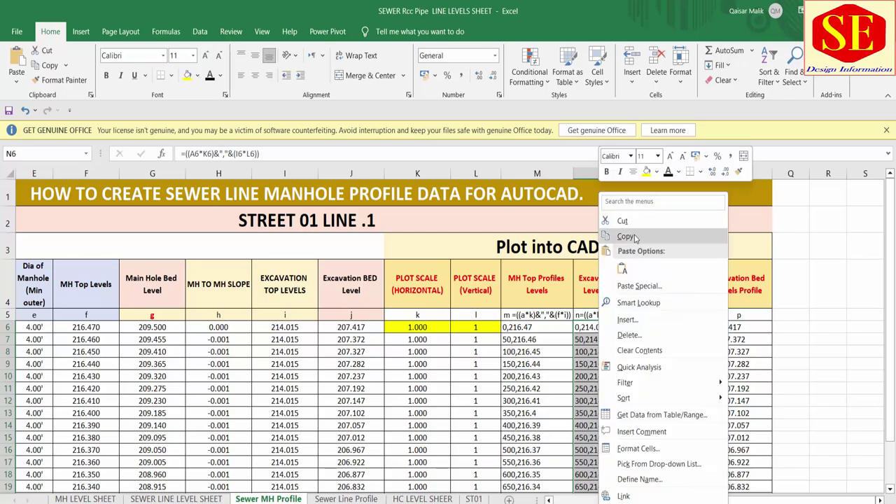
{"action": "left_click", "coordinate": [634, 180]}
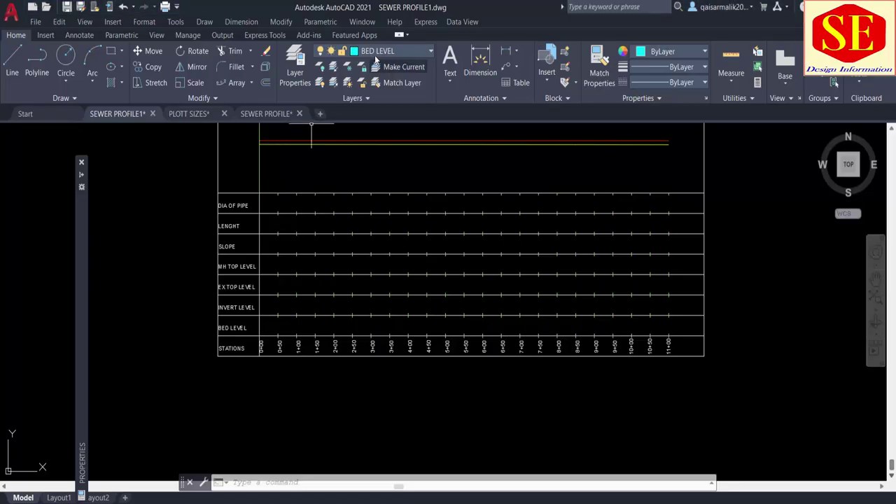
On the TOP LEVELS layer, draw a polyline from the pasted 214.015 level coordinates
{"action": "left_click", "coordinate": [373, 55]}
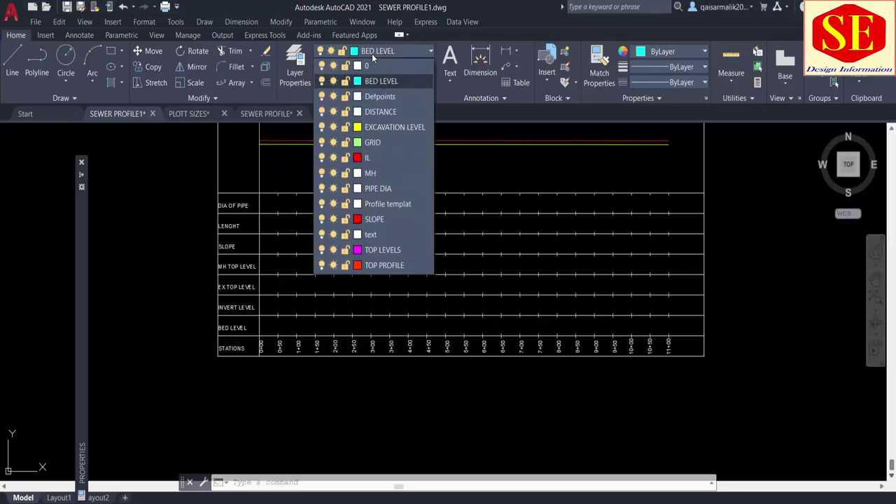
{"action": "left_click", "coordinate": [381, 250]}
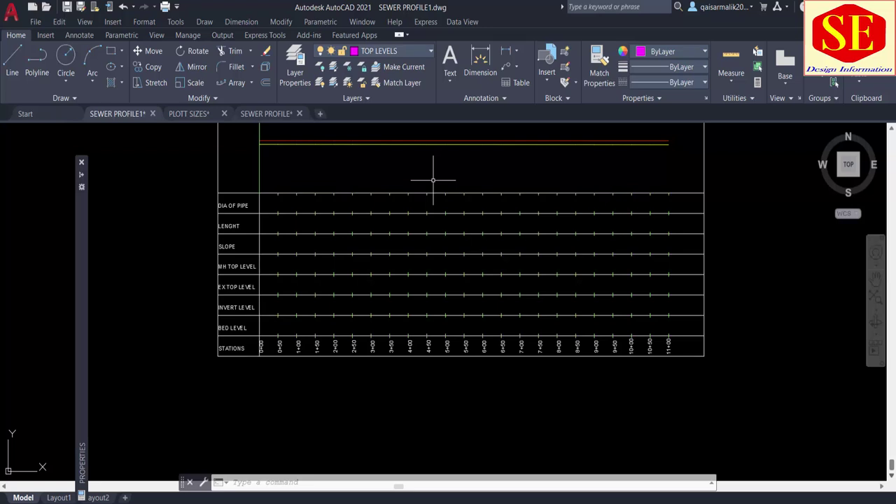
{"action": "type", "text": "pl"}
{"action": "key", "text": "Return"}
{"action": "right_click", "coordinate": [367, 485]}
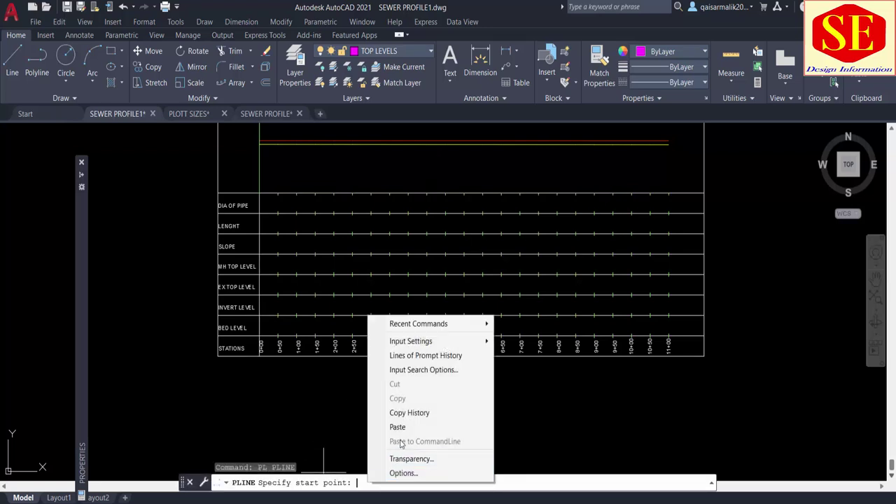
{"action": "left_click", "coordinate": [403, 427]}
{"action": "key", "text": "Escape"}
Delete the new polyline and switch back to Excel
{"action": "scroll", "coordinate": [596, 168], "scroll_direction": "up", "scroll_amount": 5}
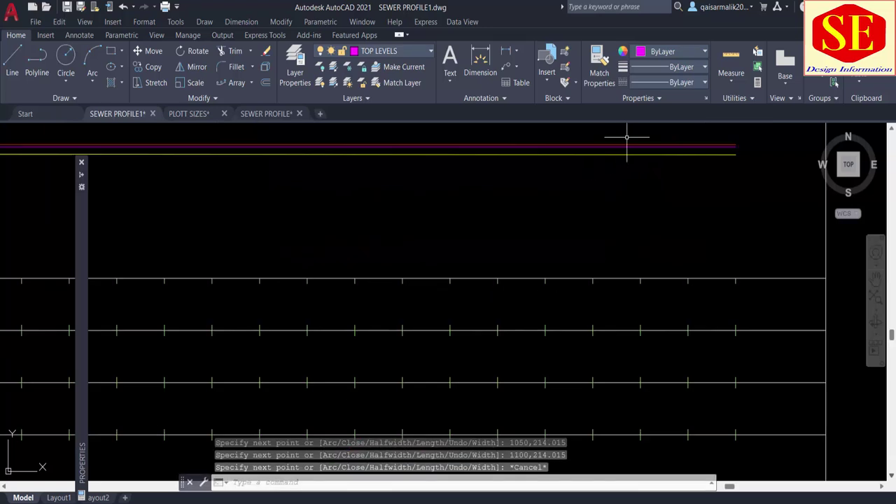
{"action": "left_click", "coordinate": [610, 160]}
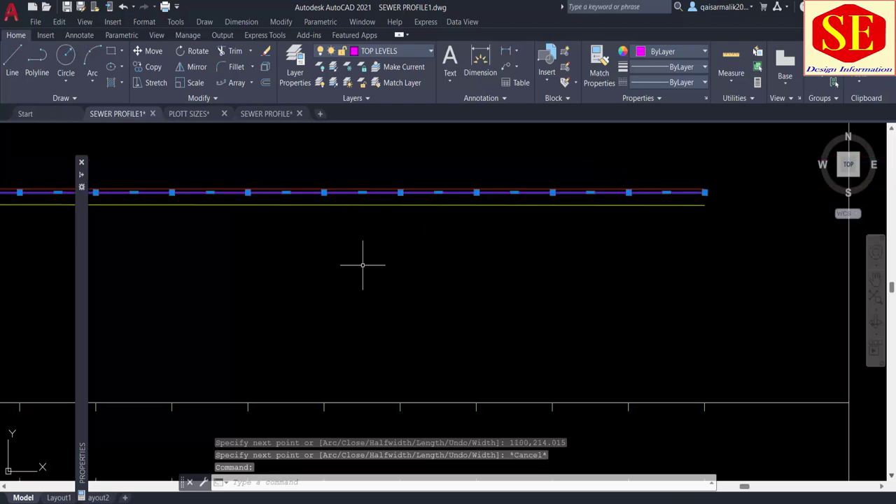
{"action": "key", "text": "Delete"}
{"action": "key", "text": "alt+Tab"}
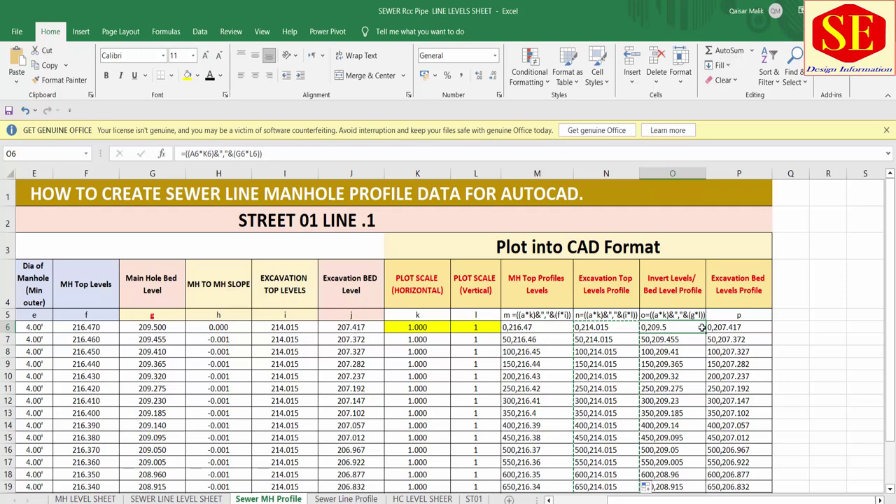
Copy the column O invert level coordinates, 0,209.5 through 1100,208.51
{"action": "key", "text": "ctrl+shift+Down"}
{"action": "right_click", "coordinate": [679, 343]}
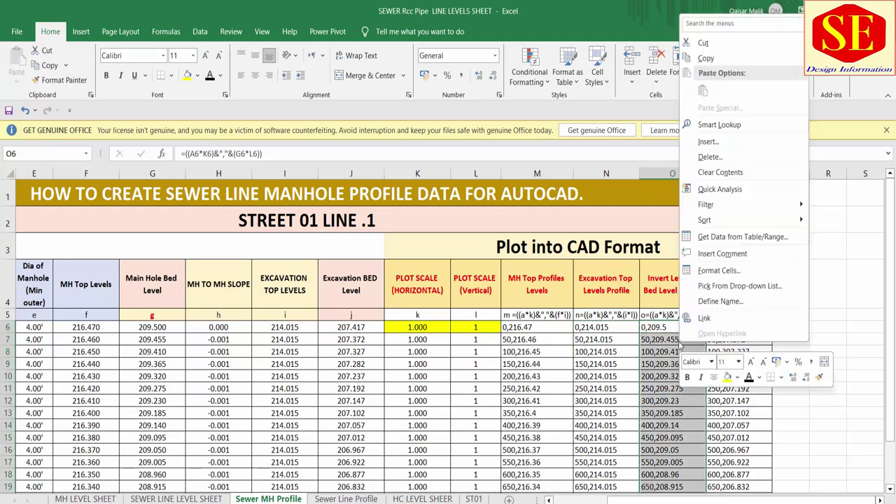
{"action": "left_click", "coordinate": [706, 58]}
{"action": "scroll", "coordinate": [663, 299], "scroll_direction": "down", "scroll_amount": 3}
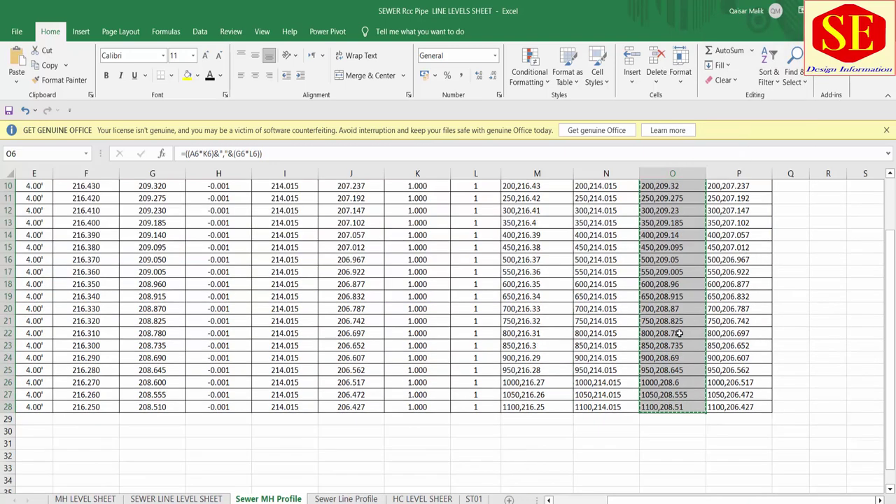
Make IL the current layer in the AutoCAD drawing
{"action": "left_click", "coordinate": [605, 455]}
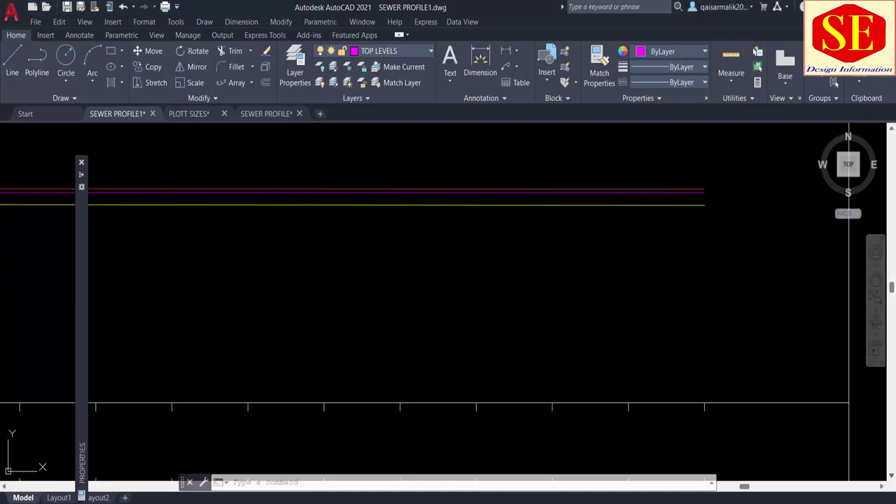
{"action": "left_click", "coordinate": [364, 50]}
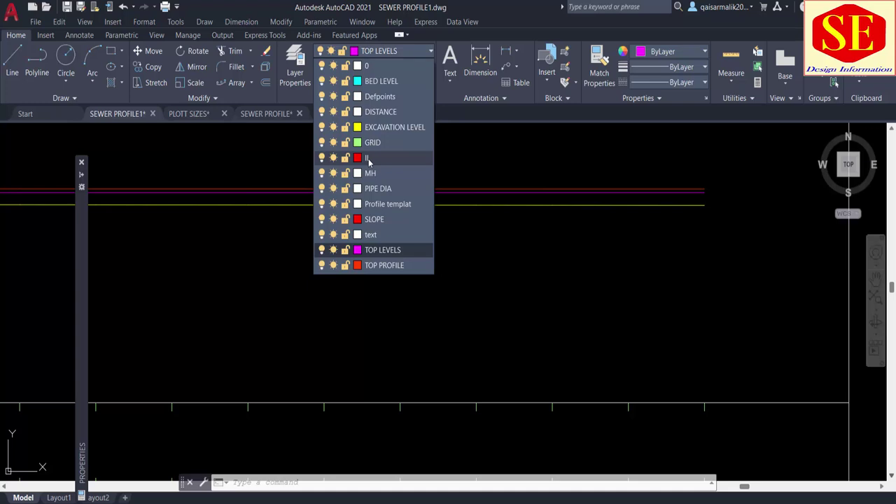
{"action": "left_click", "coordinate": [369, 158]}
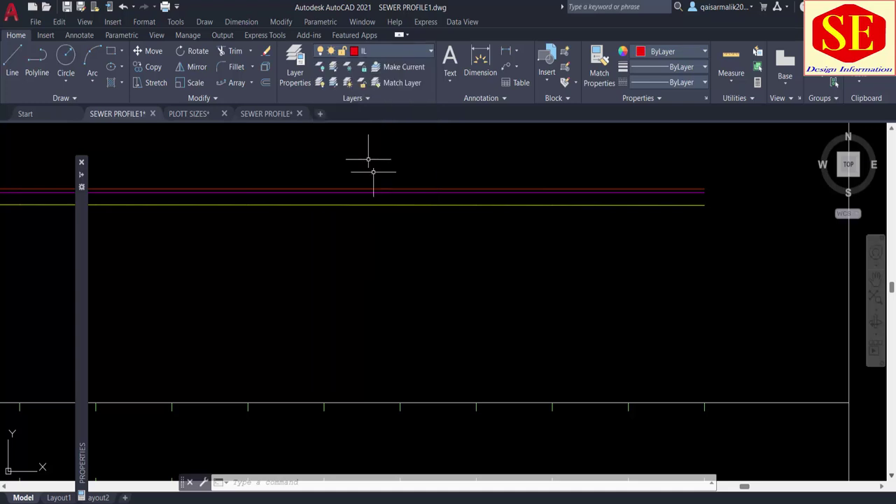
Draw the invert-level polyline from the pasted column O coordinates, ending at 1100,208.51
{"action": "left_click", "coordinate": [415, 484]}
{"action": "type", "text": "PL"}
{"action": "key", "text": "Return"}
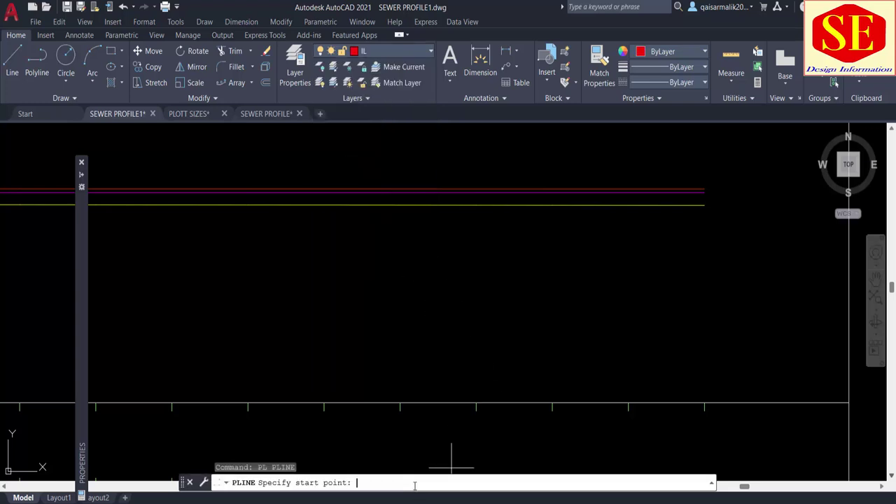
{"action": "right_click", "coordinate": [383, 481]}
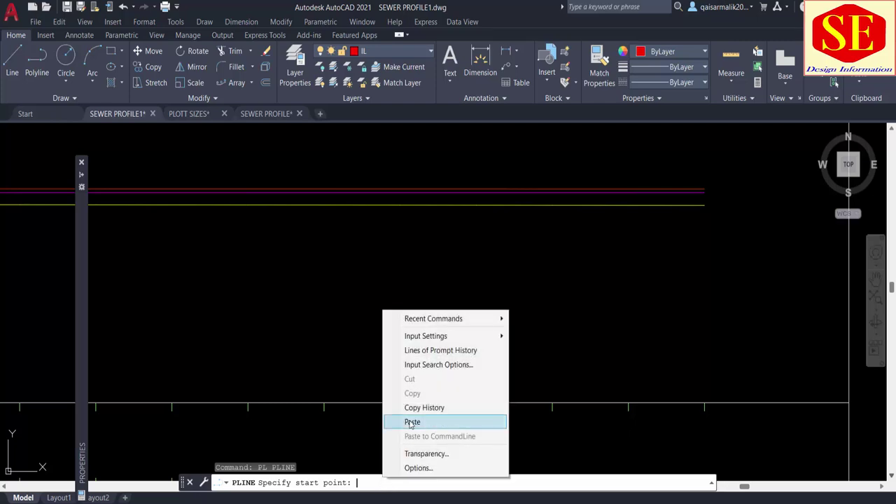
{"action": "left_click", "coordinate": [408, 423]}
{"action": "key", "text": "Escape"}
{"action": "scroll", "coordinate": [305, 274], "scroll_direction": "down", "scroll_amount": 3}
{"action": "middle_click_drag", "start_coordinate": [304, 273], "coordinate": [504, 255]}
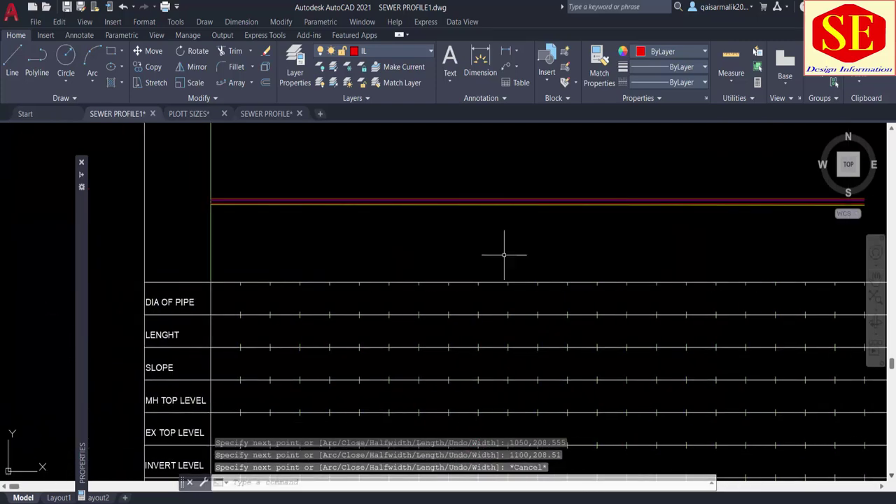
{"action": "middle_click_drag", "start_coordinate": [412, 286], "coordinate": [392, 161]}
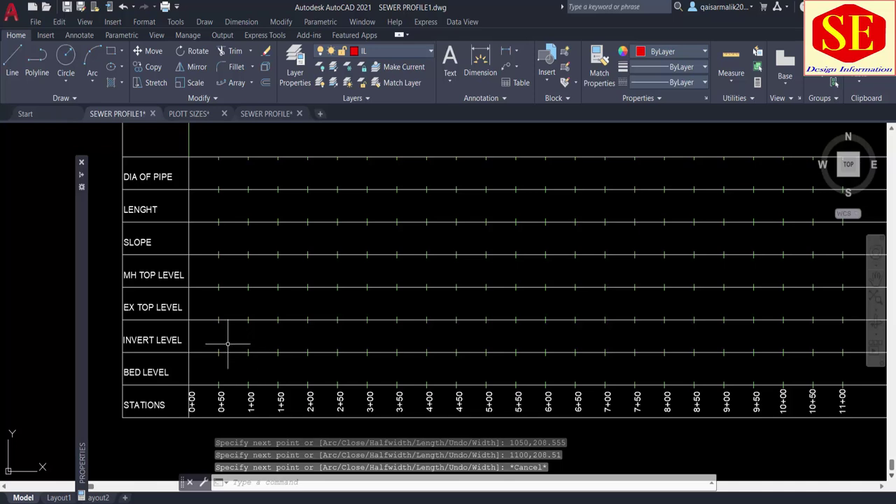
{"action": "scroll", "coordinate": [254, 266], "scroll_direction": "down", "scroll_amount": 2}
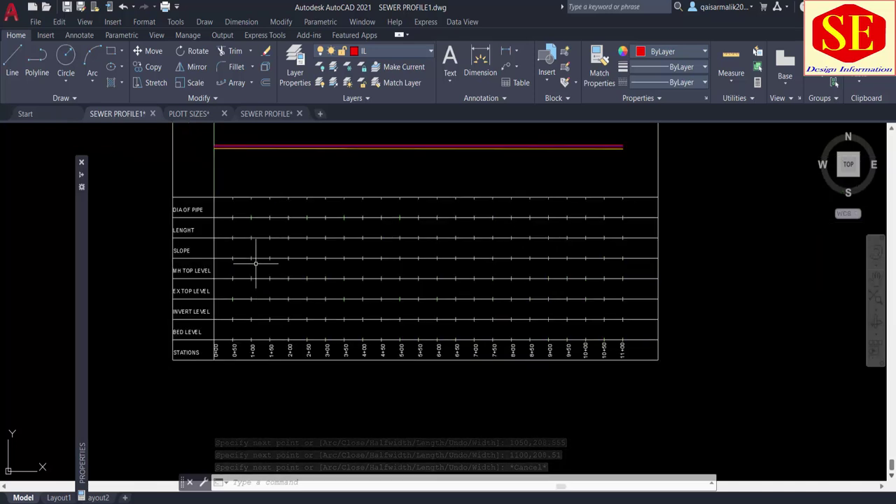
{"action": "type", "text": "ap"}
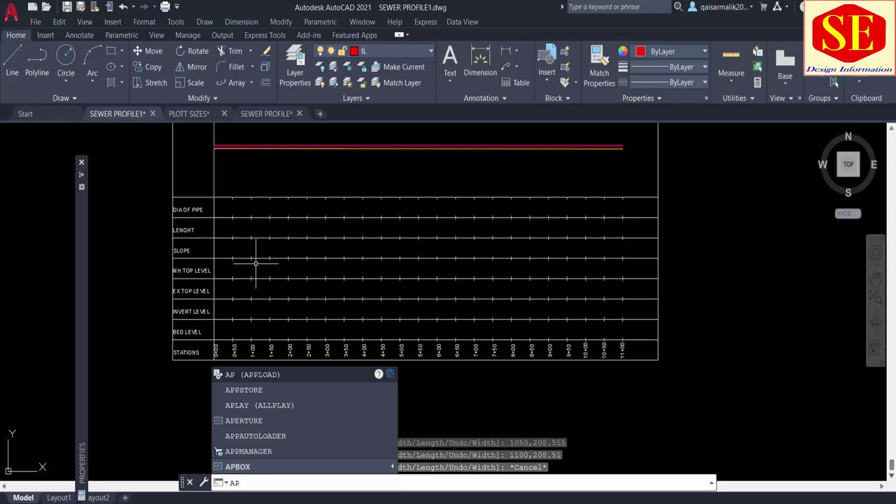
Add PR.LSP to the Startup Suite through the APPLOAD dialog
{"action": "key", "text": "Return"}
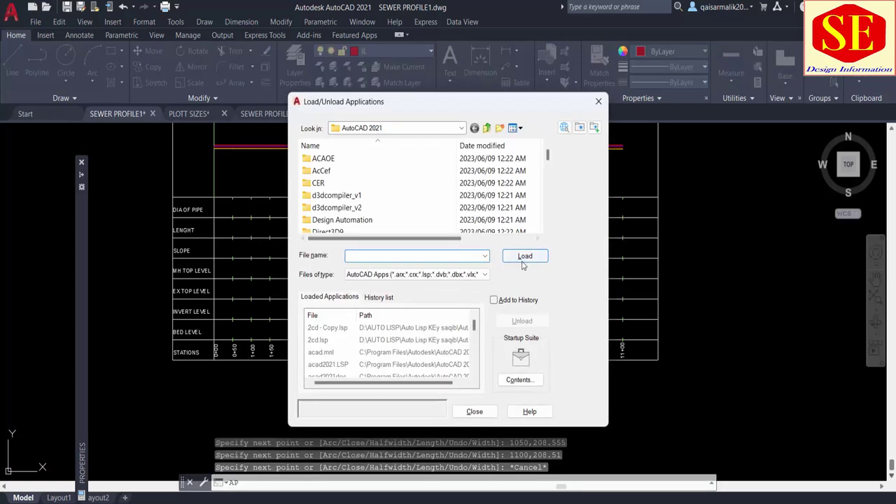
{"action": "left_click", "coordinate": [519, 379]}
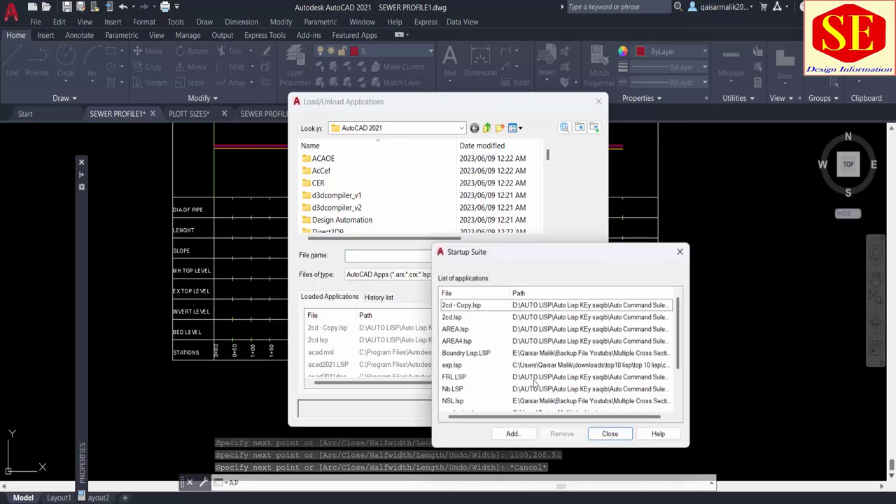
{"action": "left_click", "coordinate": [512, 437]}
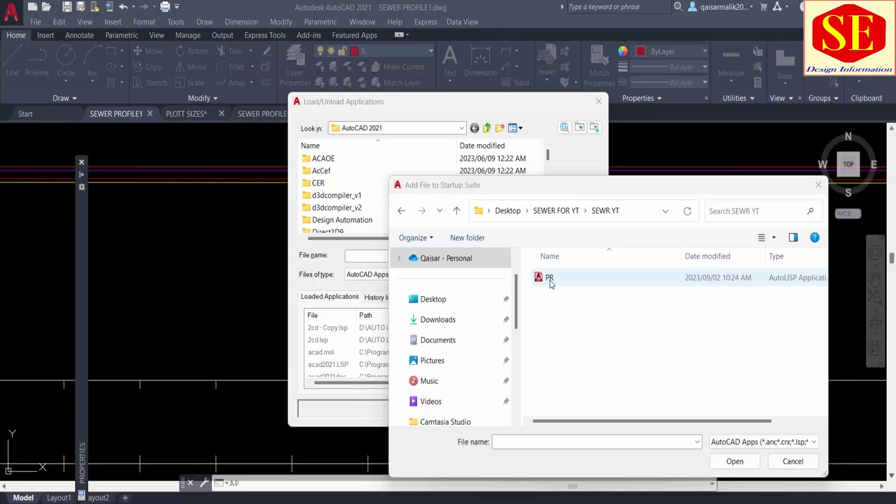
{"action": "left_click", "coordinate": [551, 278]}
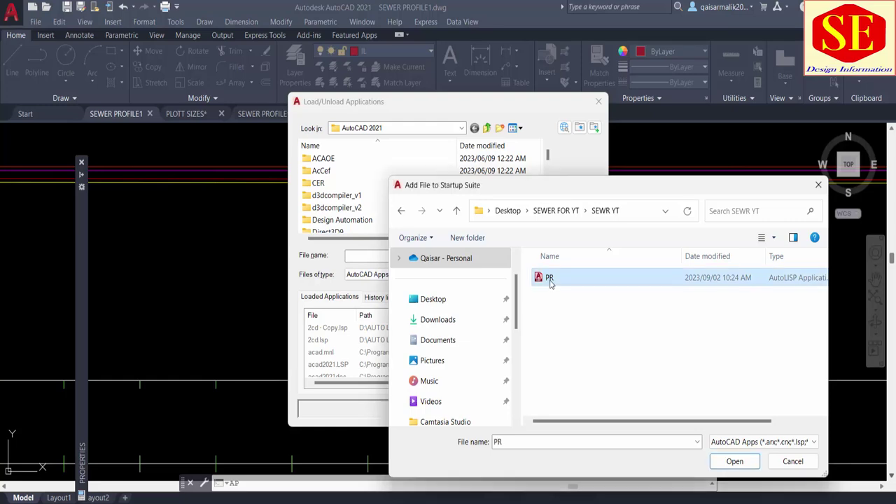
{"action": "left_click", "coordinate": [735, 460]}
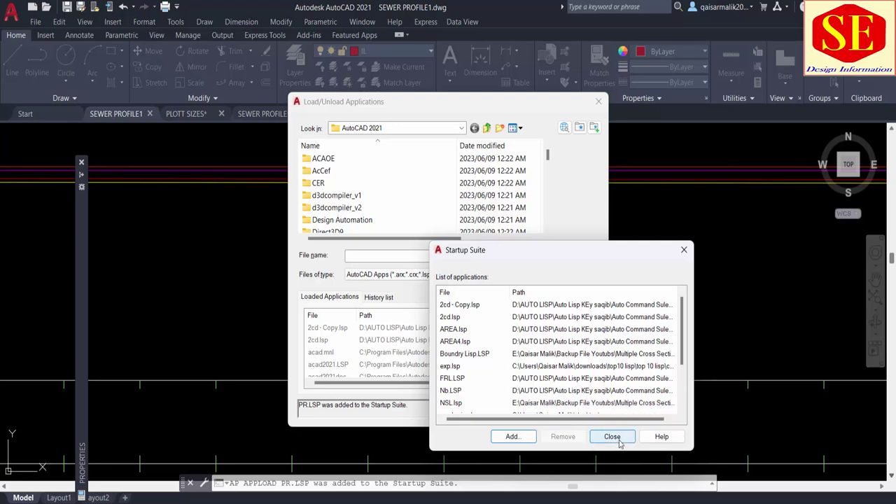
{"action": "left_click", "coordinate": [613, 437]}
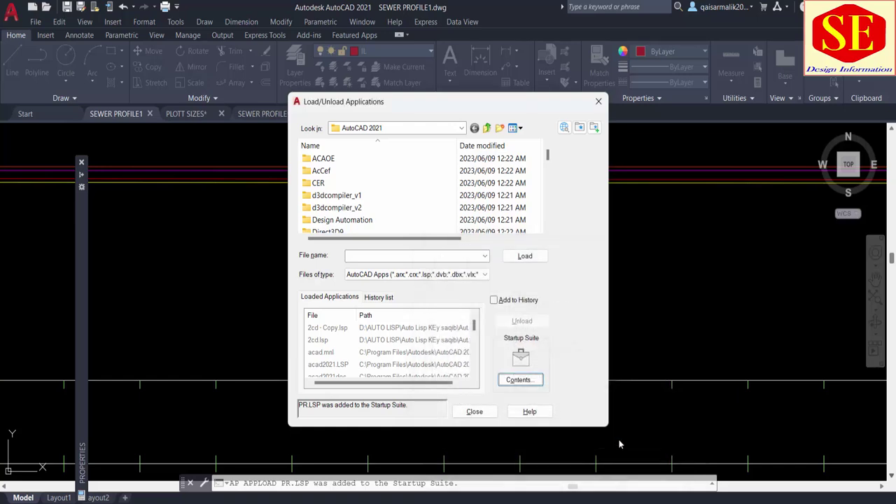
{"action": "left_click", "coordinate": [474, 413]}
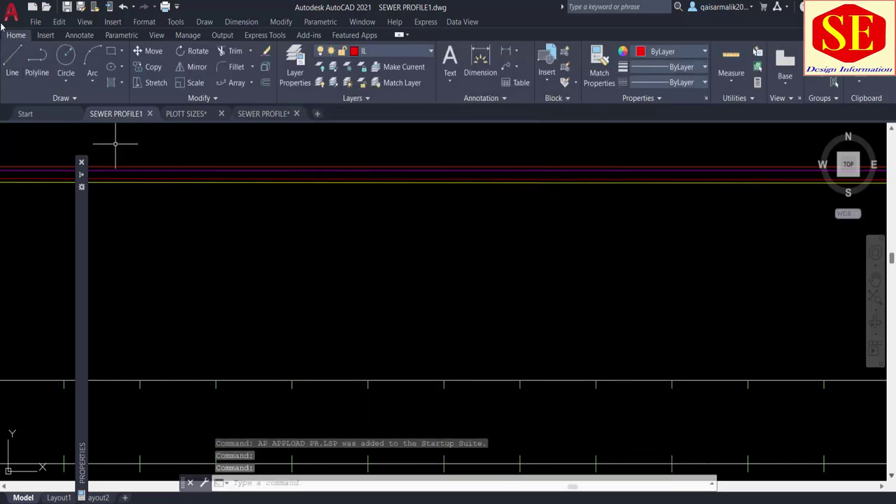
Save, close and reopen SEWER PROFILE1, allowing PR.LSP to always load
{"action": "left_click", "coordinate": [66, 13]}
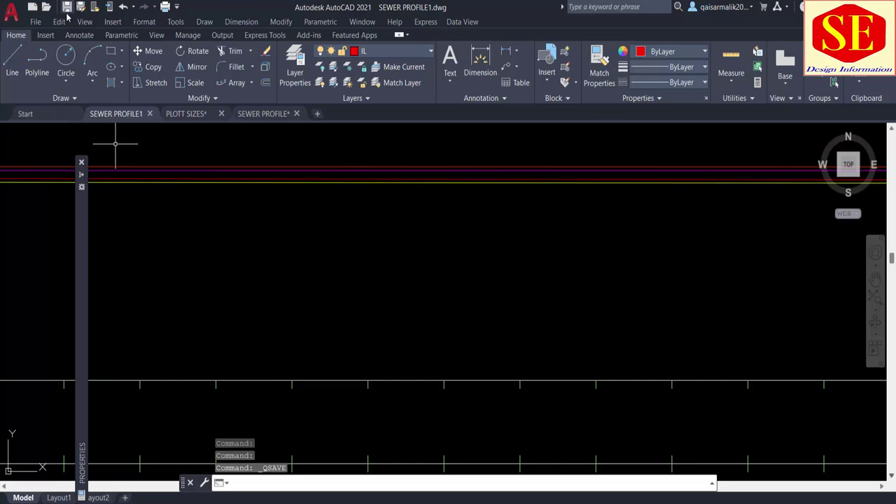
{"action": "left_click", "coordinate": [152, 114]}
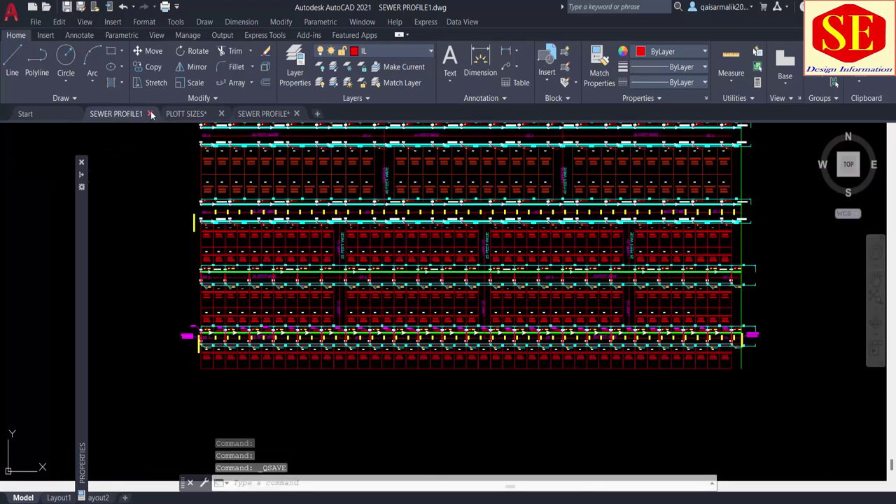
{"action": "left_click", "coordinate": [46, 7]}
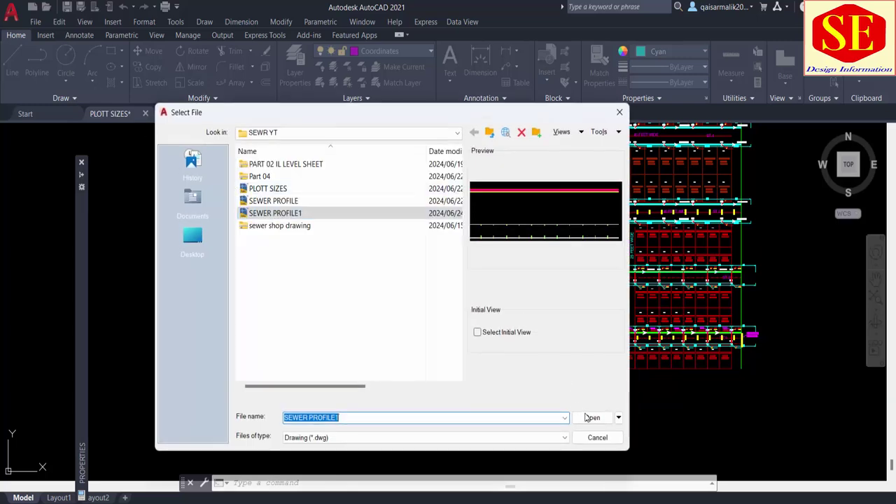
{"action": "left_click", "coordinate": [590, 418]}
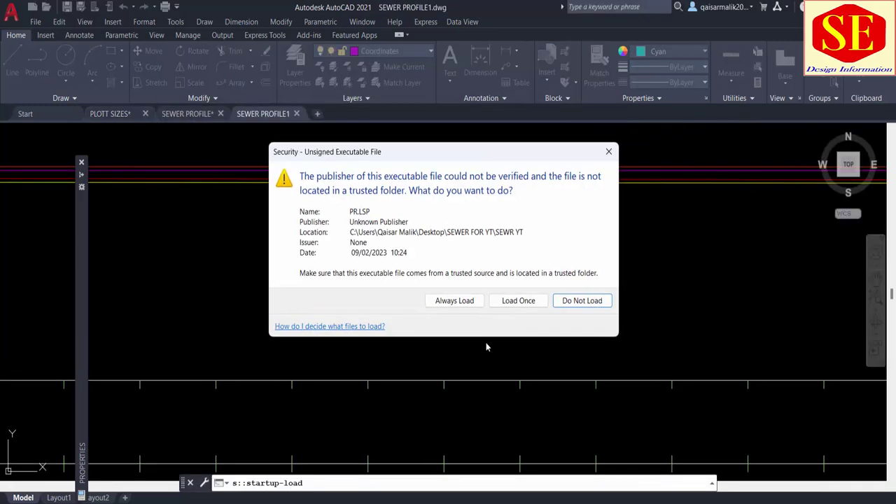
{"action": "left_click", "coordinate": [454, 300]}
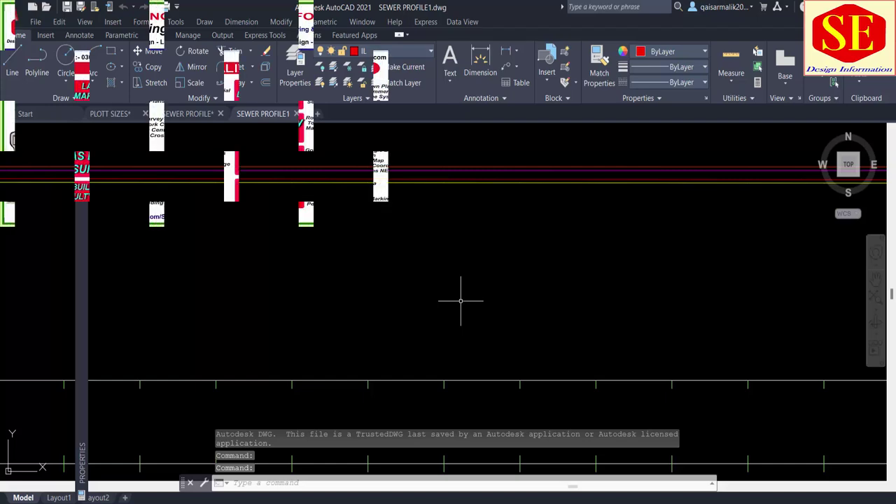
Edit the BED LEVEL row label to read EXVATION, then BED LEVEL on a second line
{"action": "scroll", "coordinate": [496, 230], "scroll_direction": "down", "scroll_amount": 4}
{"action": "middle_click_drag", "start_coordinate": [196, 279], "coordinate": [233, 247]}
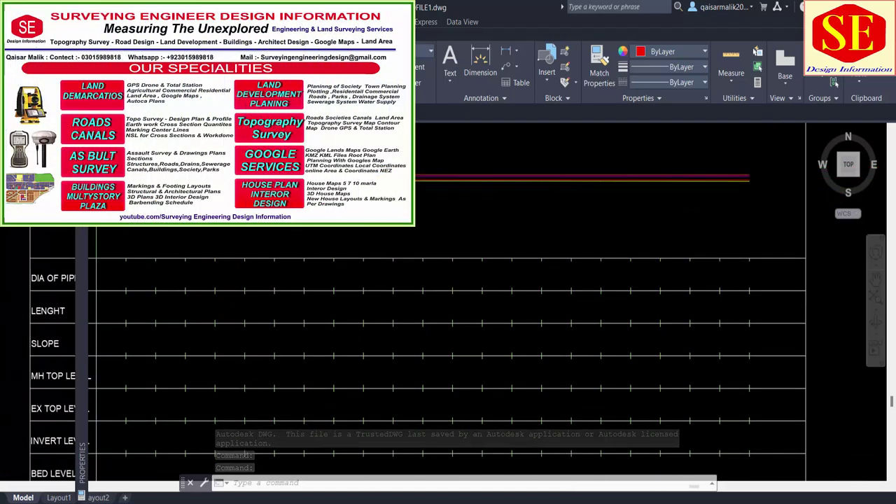
{"action": "scroll", "coordinate": [234, 246], "scroll_direction": "down", "scroll_amount": 3}
{"action": "key", "text": "Escape"}
{"action": "scroll", "coordinate": [208, 377], "scroll_direction": "up", "scroll_amount": 2}
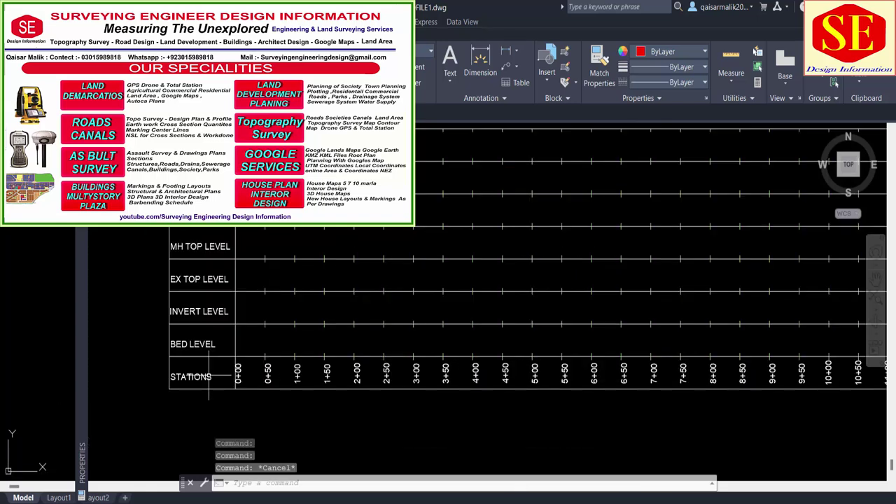
{"action": "scroll", "coordinate": [310, 310], "scroll_direction": "up", "scroll_amount": 2}
{"action": "scroll", "coordinate": [254, 296], "scroll_direction": "up", "scroll_amount": 3}
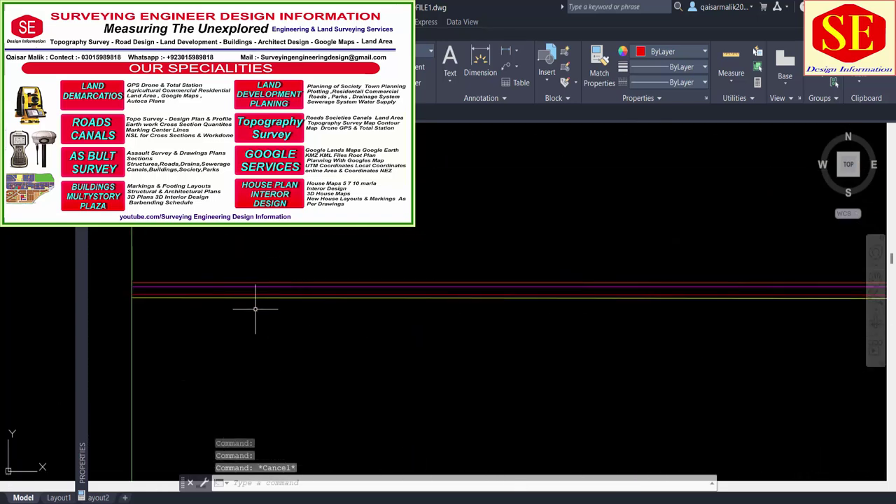
{"action": "scroll", "coordinate": [250, 296], "scroll_direction": "up", "scroll_amount": 2}
{"action": "left_click", "coordinate": [241, 302]}
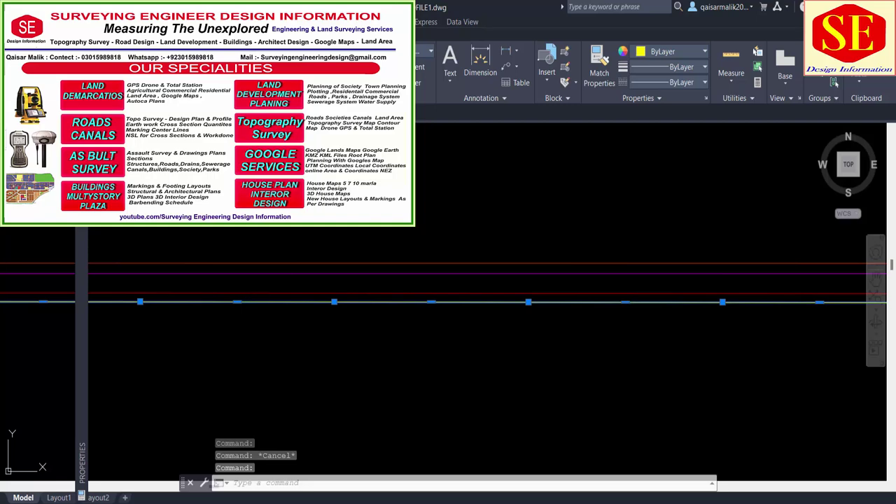
{"action": "scroll", "coordinate": [402, 294], "scroll_direction": "down", "scroll_amount": 1}
{"action": "scroll", "coordinate": [402, 294], "scroll_direction": "down", "scroll_amount": 2}
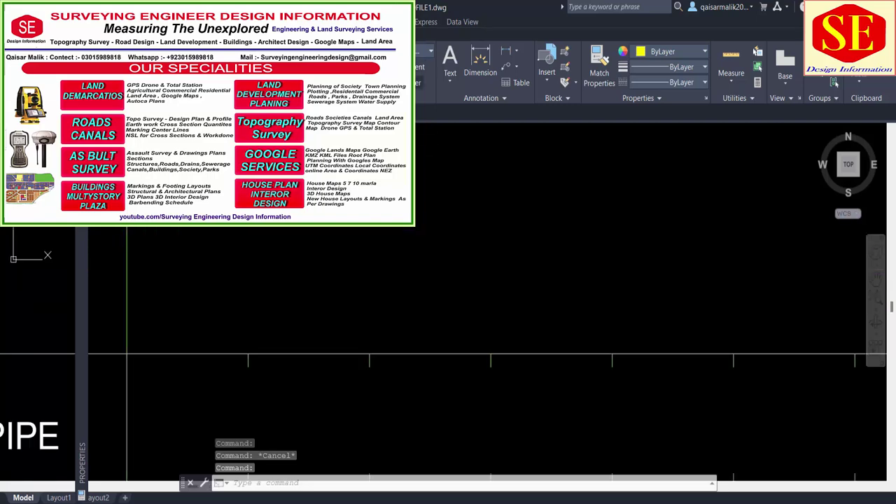
{"action": "scroll", "coordinate": [402, 294], "scroll_direction": "down", "scroll_amount": 2}
{"action": "middle_click_drag", "start_coordinate": [406, 294], "coordinate": [394, 228]}
{"action": "middle_click_drag", "start_coordinate": [380, 287], "coordinate": [381, 222]}
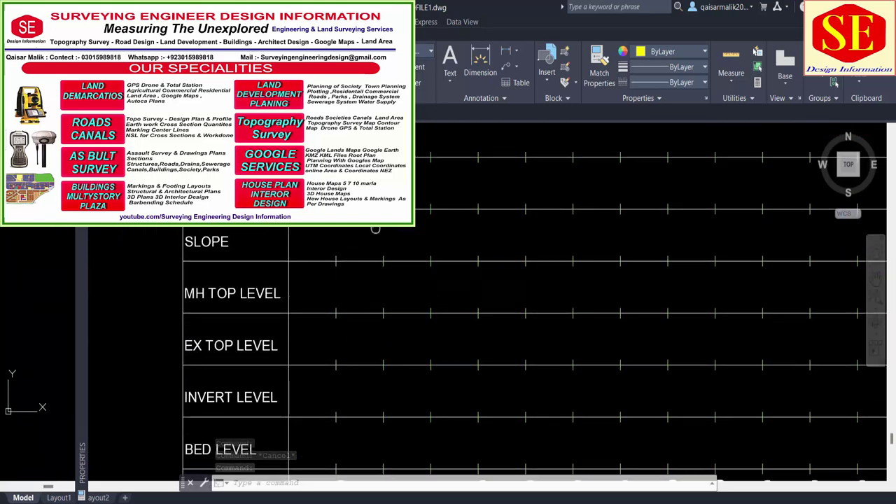
{"action": "middle_click_drag", "start_coordinate": [310, 340], "coordinate": [310, 292]}
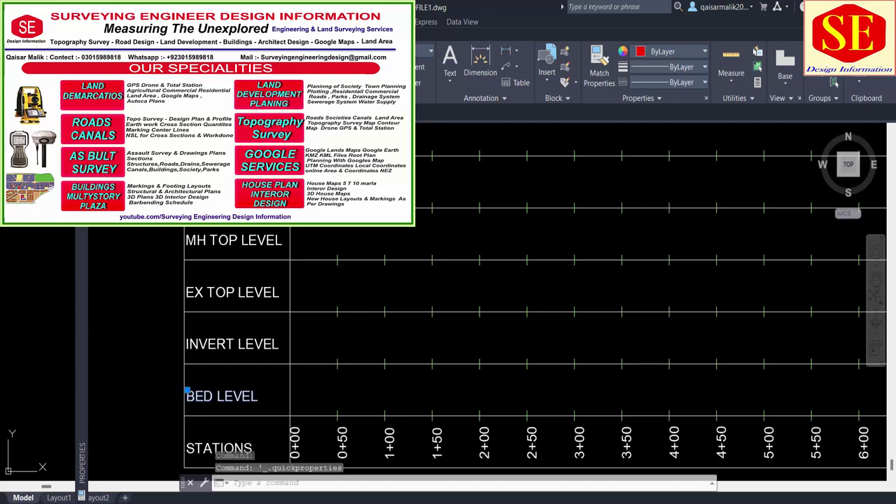
{"action": "double_click", "coordinate": [196, 396]}
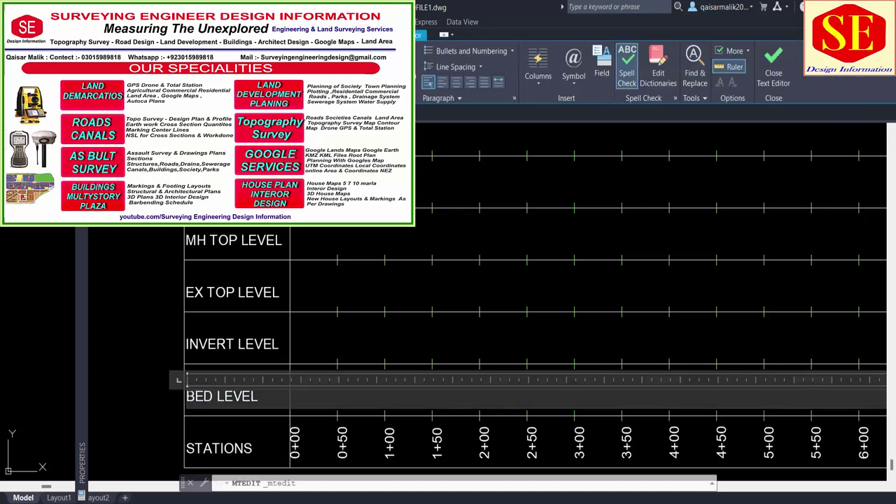
{"action": "type", "text": "EX"}
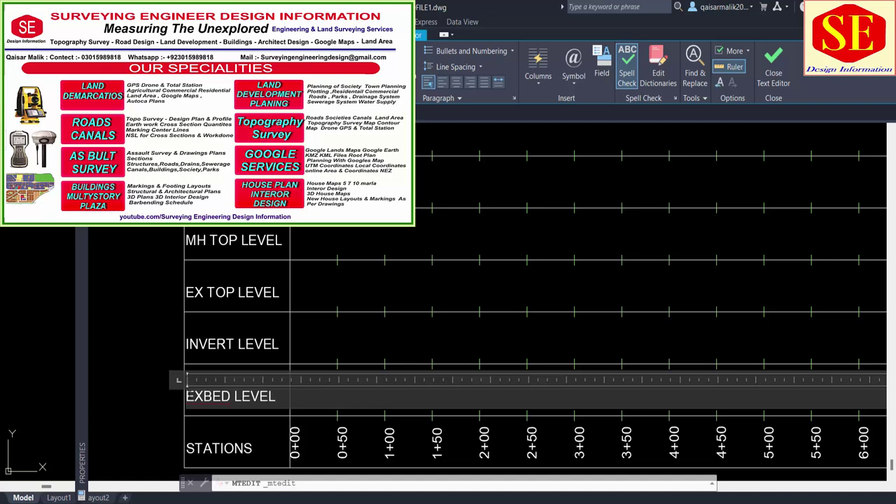
{"action": "type", "text": "VATIO"}
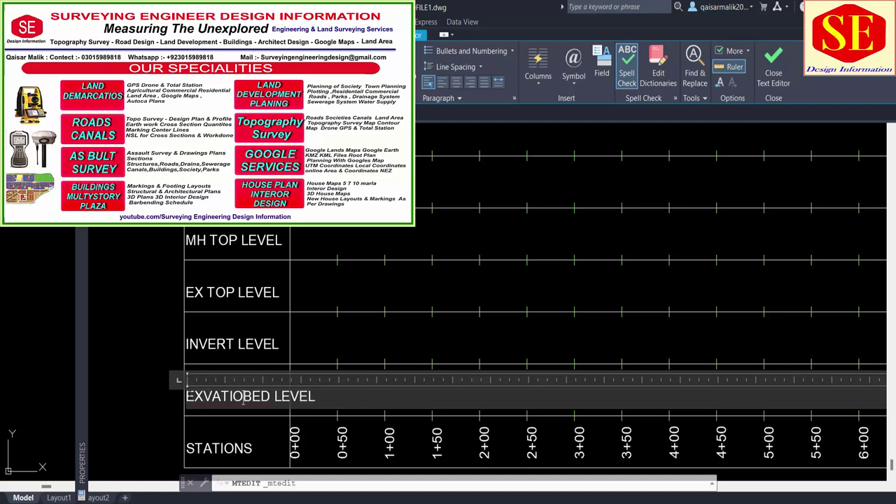
{"action": "type", "text": "N"}
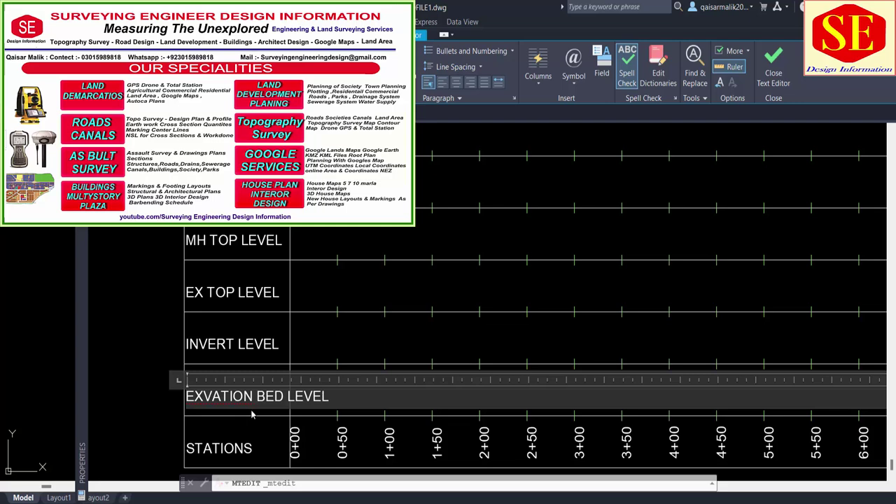
{"action": "key", "text": "Return"}
{"action": "left_click", "coordinate": [284, 452]}
Move the EXVATION BED LEVEL label so it sits centred in its row
{"action": "type", "text": "m"}
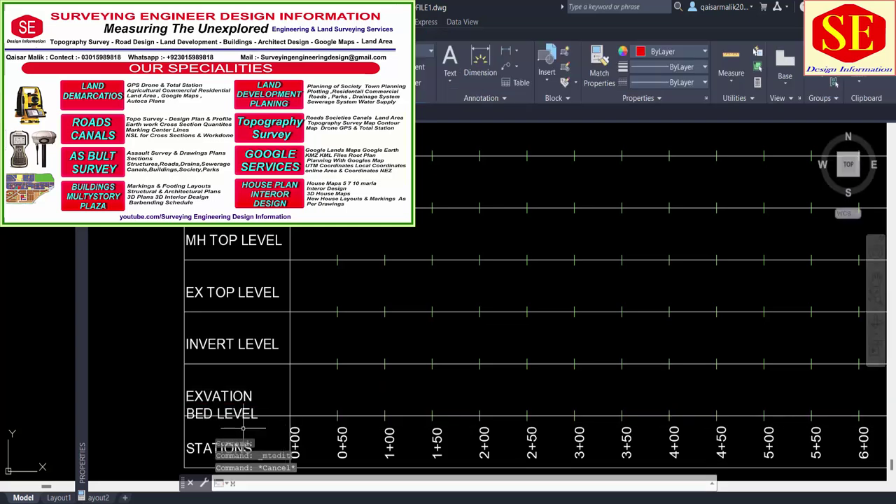
{"action": "key", "text": "Return"}
{"action": "left_click", "coordinate": [224, 396]}
{"action": "left_click", "coordinate": [151, 394]}
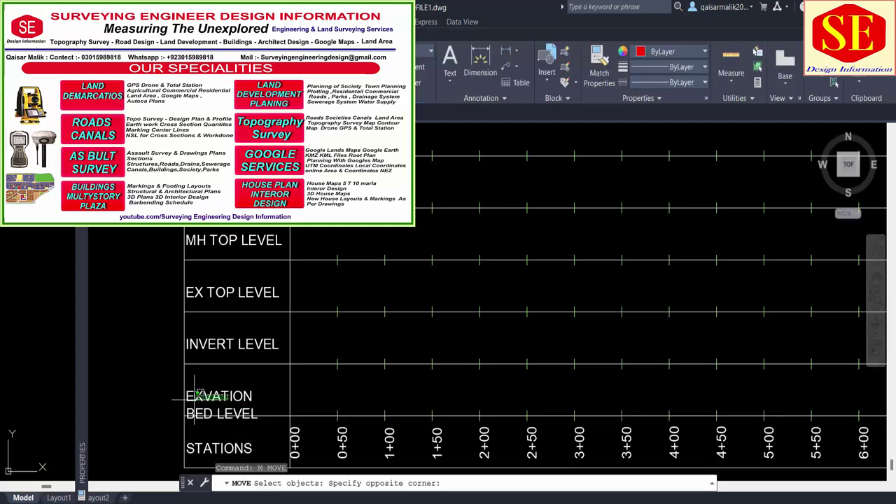
{"action": "key", "text": "Return"}
{"action": "left_click", "coordinate": [128, 387]}
{"action": "left_click", "coordinate": [145, 372]}
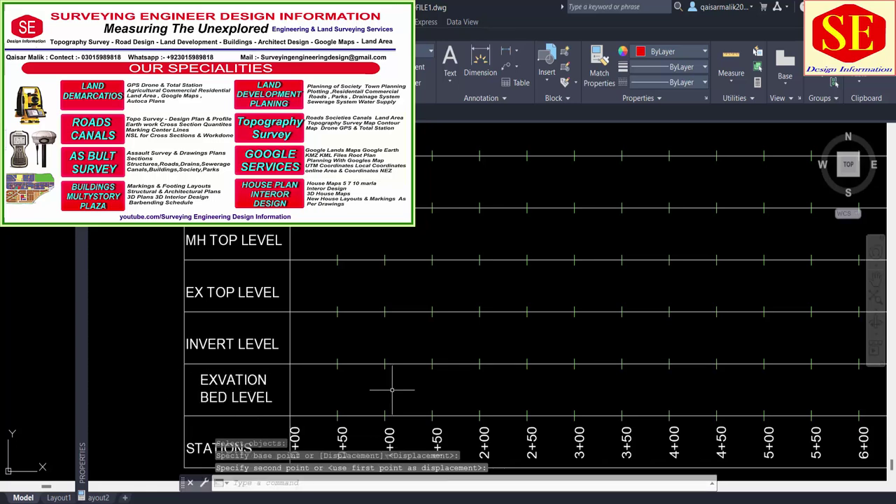
{"action": "key", "text": "Escape"}
{"action": "scroll", "coordinate": [270, 287], "scroll_direction": "down", "scroll_amount": 2}
{"action": "scroll", "coordinate": [274, 273], "scroll_direction": "down", "scroll_amount": 3}
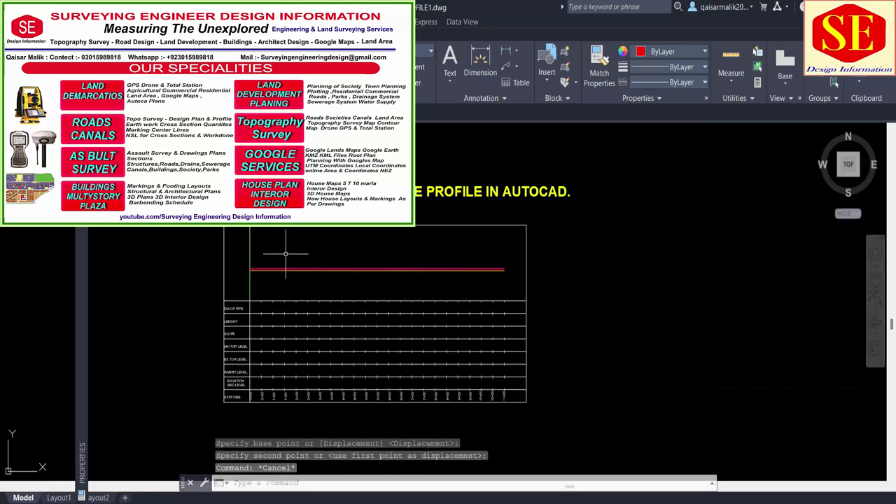
{"action": "scroll", "coordinate": [270, 297], "scroll_direction": "up", "scroll_amount": 4}
{"action": "scroll", "coordinate": [265, 282], "scroll_direction": "up", "scroll_amount": 3}
{"action": "key", "text": "Escape"}
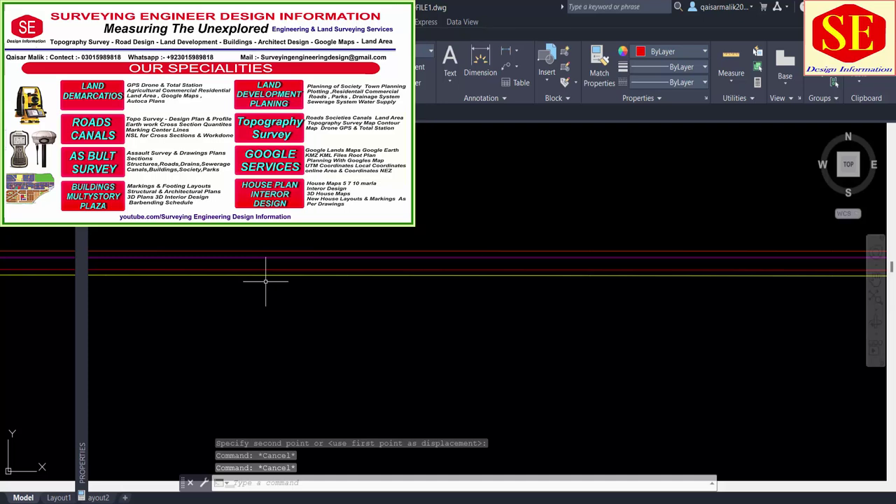
Run PR on the profile polyline, with the Y basepoint at 0+00, writing red levels like 207.372
{"action": "type", "text": "PR"}
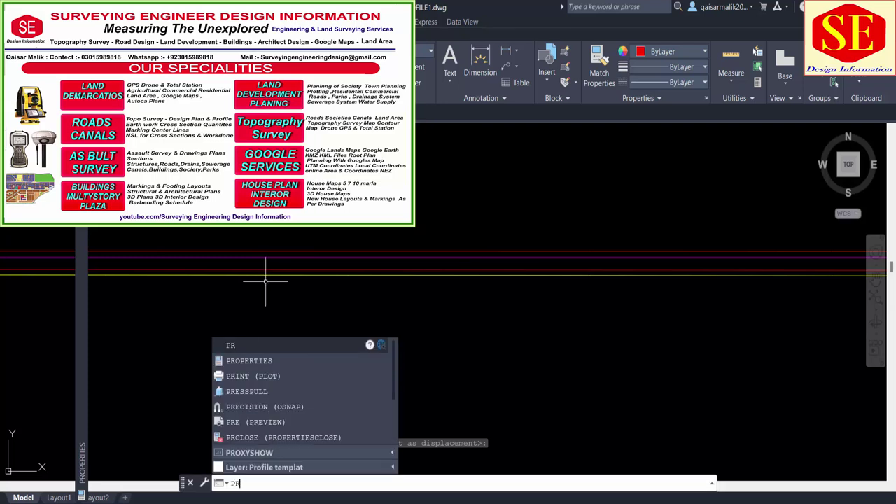
{"action": "left_click", "coordinate": [238, 346]}
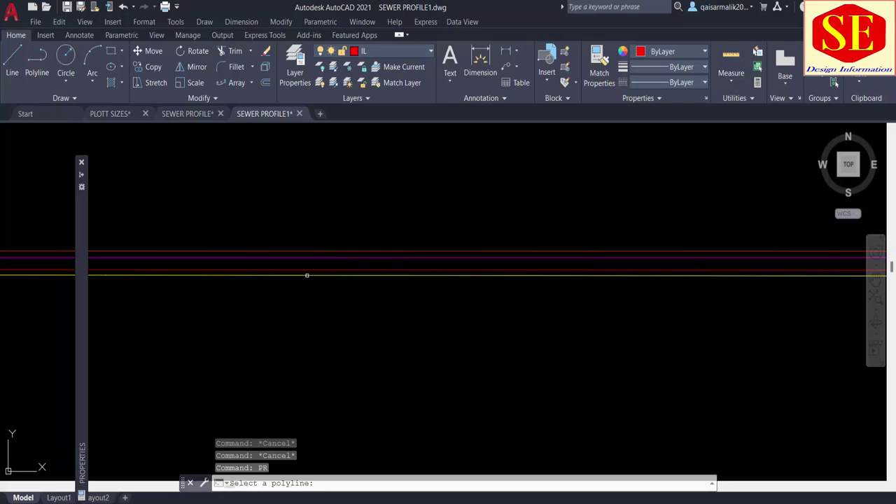
{"action": "left_click", "coordinate": [307, 275]}
{"action": "scroll", "coordinate": [334, 204], "scroll_direction": "down", "scroll_amount": 5}
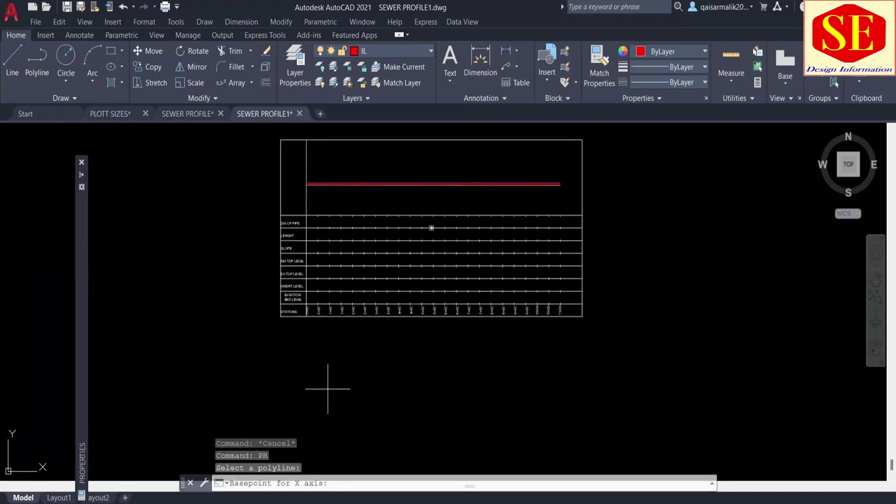
{"action": "scroll", "coordinate": [318, 418], "scroll_direction": "up", "scroll_amount": 2}
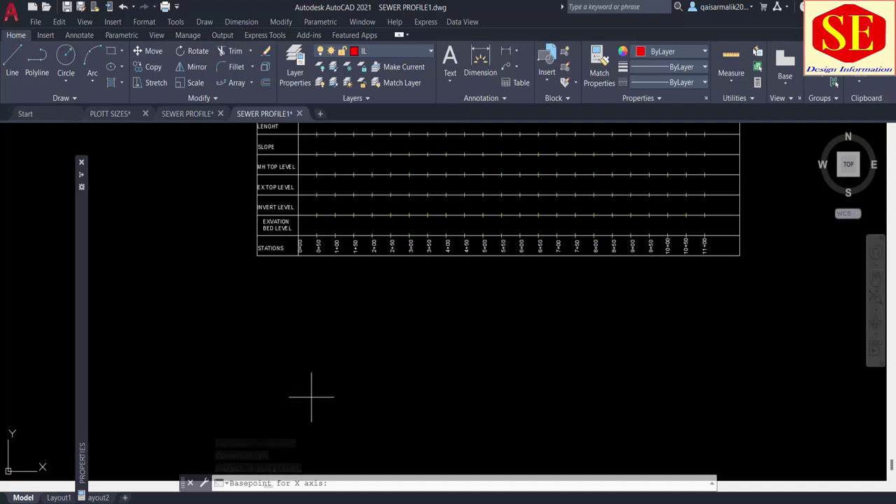
{"action": "left_click", "coordinate": [313, 393]}
{"action": "scroll", "coordinate": [311, 225], "scroll_direction": "up", "scroll_amount": 4}
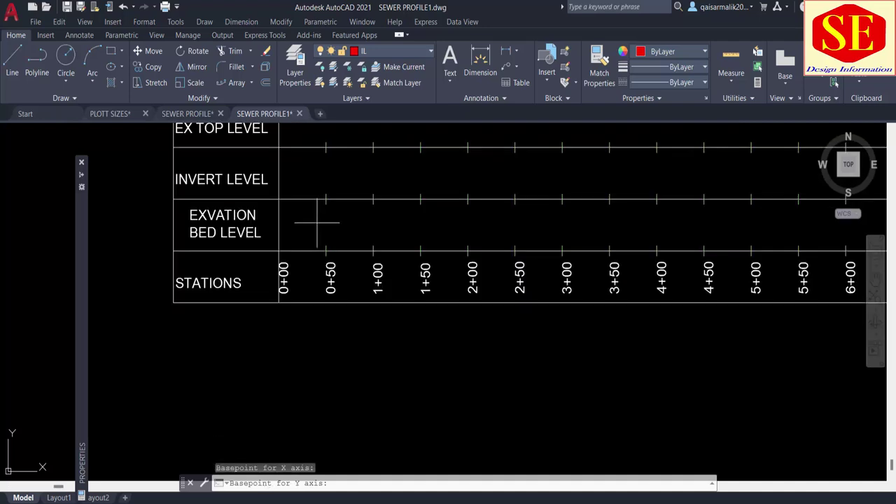
{"action": "left_click", "coordinate": [279, 224]}
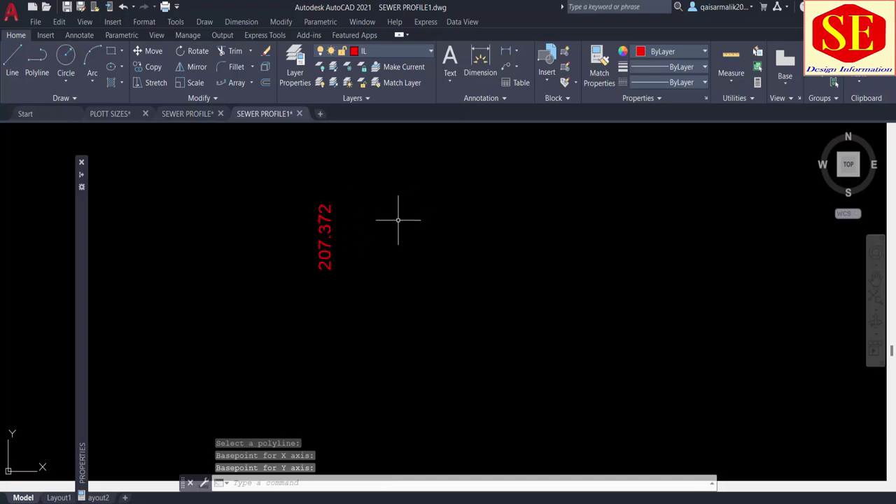
{"action": "scroll", "coordinate": [300, 228], "scroll_direction": "down", "scroll_amount": 3}
{"action": "scroll", "coordinate": [310, 236], "scroll_direction": "down", "scroll_amount": 4}
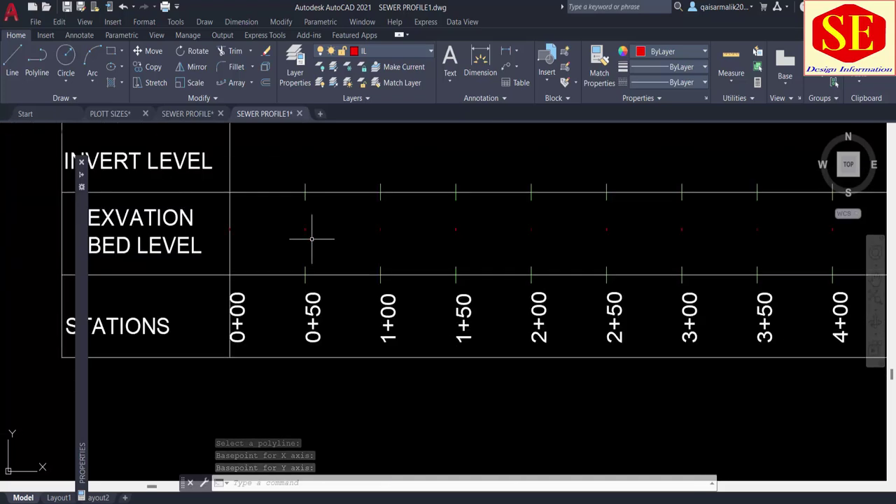
{"action": "middle_click_drag", "start_coordinate": [364, 374], "coordinate": [382, 253]}
{"action": "scroll", "coordinate": [392, 301], "scroll_direction": "down", "scroll_amount": 6}
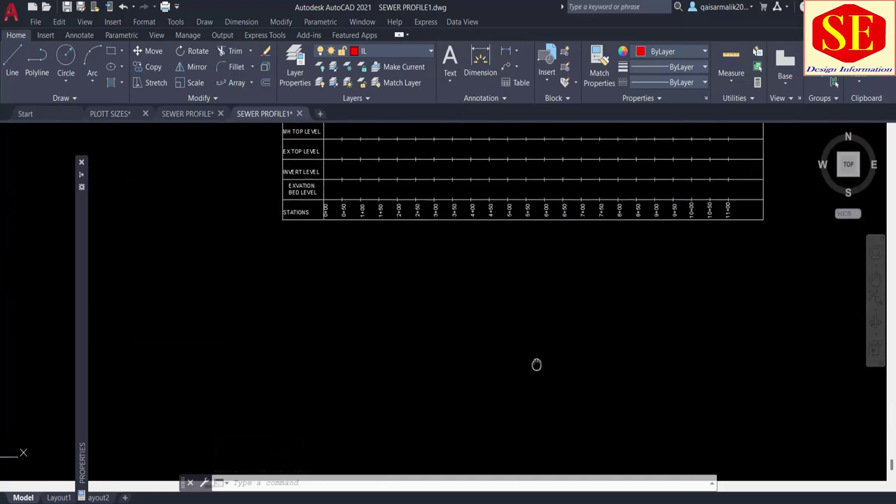
{"action": "scroll", "coordinate": [595, 351], "scroll_direction": "up", "scroll_amount": 1}
{"action": "scroll", "coordinate": [616, 308], "scroll_direction": "up", "scroll_amount": 5}
{"action": "scroll", "coordinate": [665, 296], "scroll_direction": "up", "scroll_amount": 3}
Crossing-select and erase the 23 stray level labels lying below the profile table
{"action": "scroll", "coordinate": [646, 292], "scroll_direction": "up", "scroll_amount": 2}
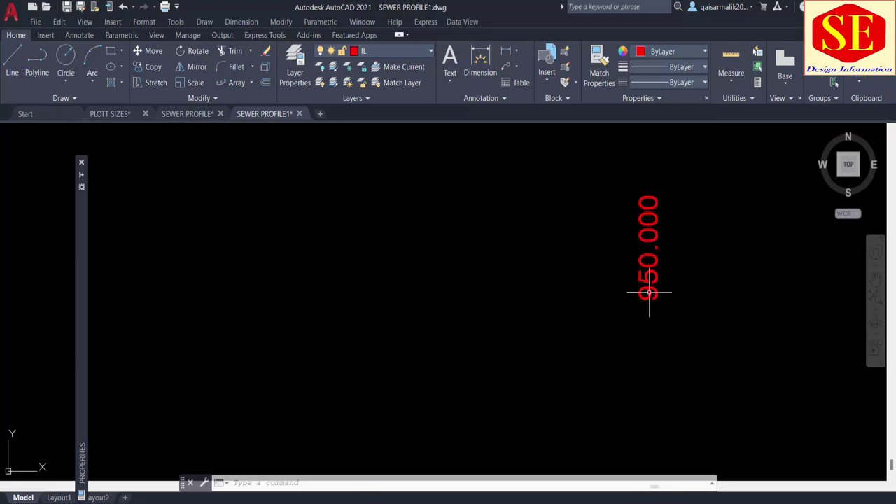
{"action": "scroll", "coordinate": [505, 280], "scroll_direction": "down", "scroll_amount": 3}
{"action": "scroll", "coordinate": [505, 280], "scroll_direction": "down", "scroll_amount": 3}
{"action": "middle_click_drag", "start_coordinate": [400, 221], "coordinate": [474, 408]}
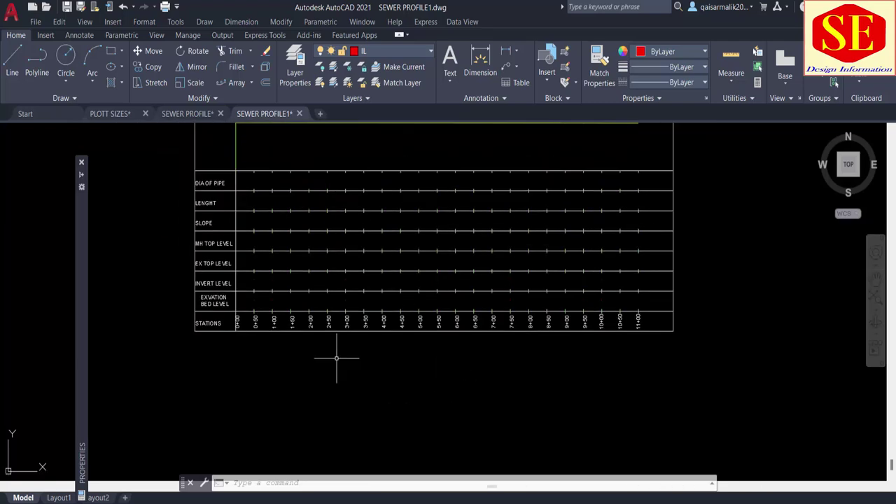
{"action": "scroll", "coordinate": [255, 324], "scroll_direction": "up", "scroll_amount": 4}
{"action": "scroll", "coordinate": [266, 267], "scroll_direction": "up", "scroll_amount": 3}
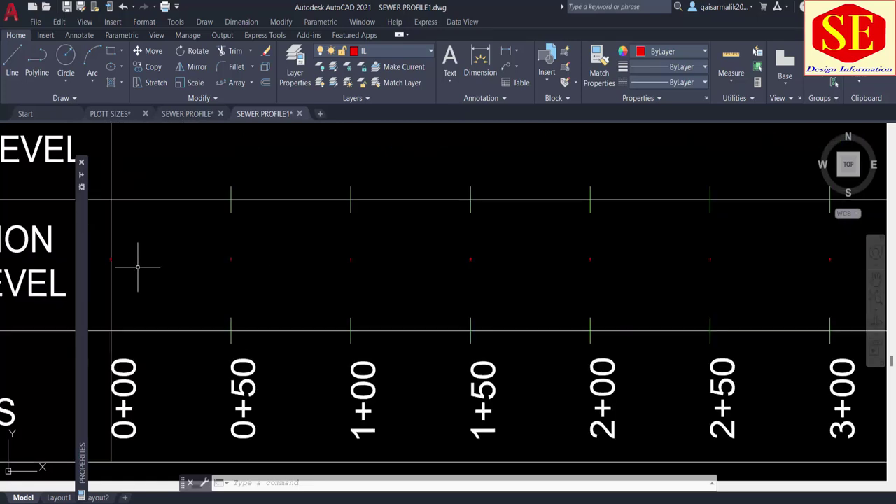
{"action": "scroll", "coordinate": [268, 237], "scroll_direction": "down", "scroll_amount": 5}
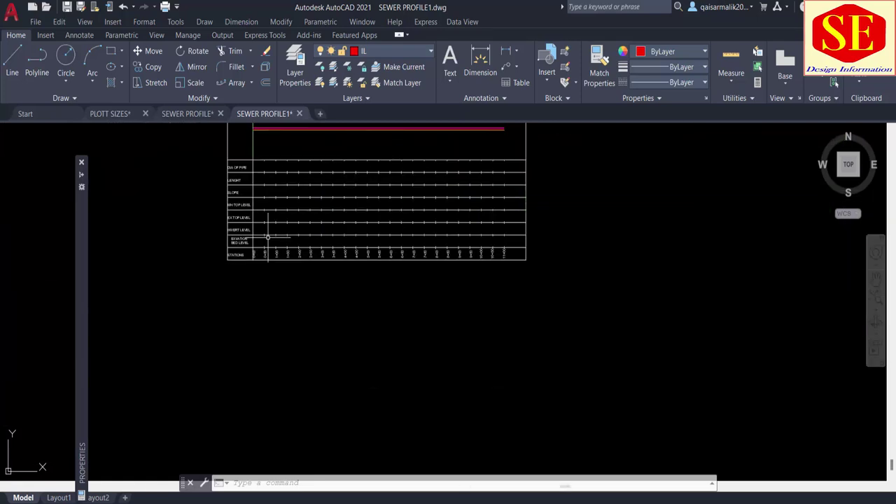
{"action": "left_click", "coordinate": [662, 302]}
{"action": "left_click", "coordinate": [296, 416]}
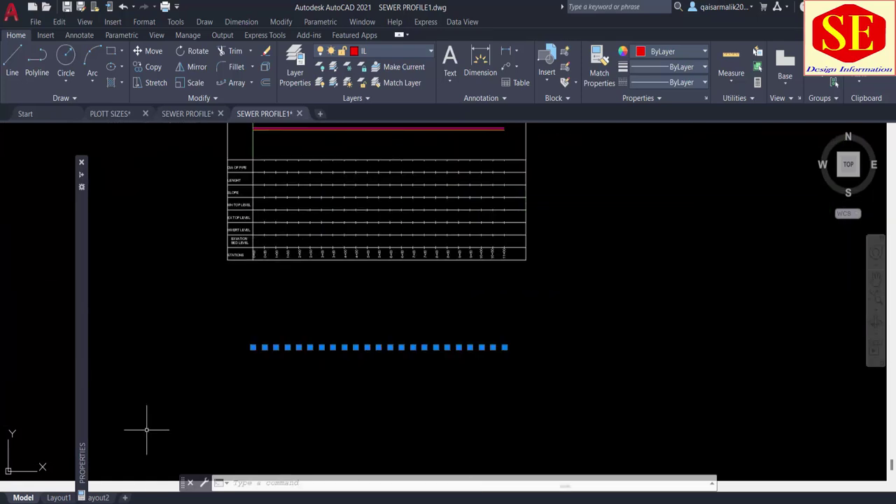
{"action": "type", "text": "E"}
{"action": "key", "text": "Return"}
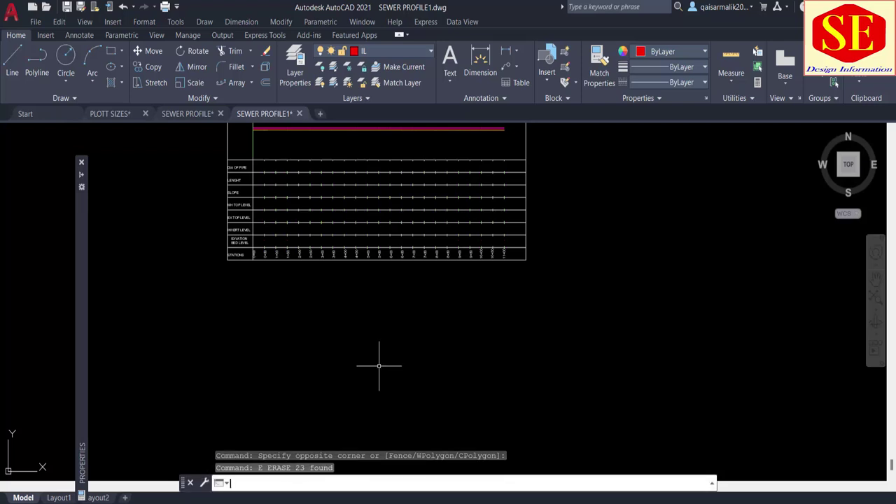
{"action": "left_click", "coordinate": [709, 318]}
{"action": "key", "text": "Escape"}
{"action": "scroll", "coordinate": [254, 232], "scroll_direction": "up", "scroll_amount": 2}
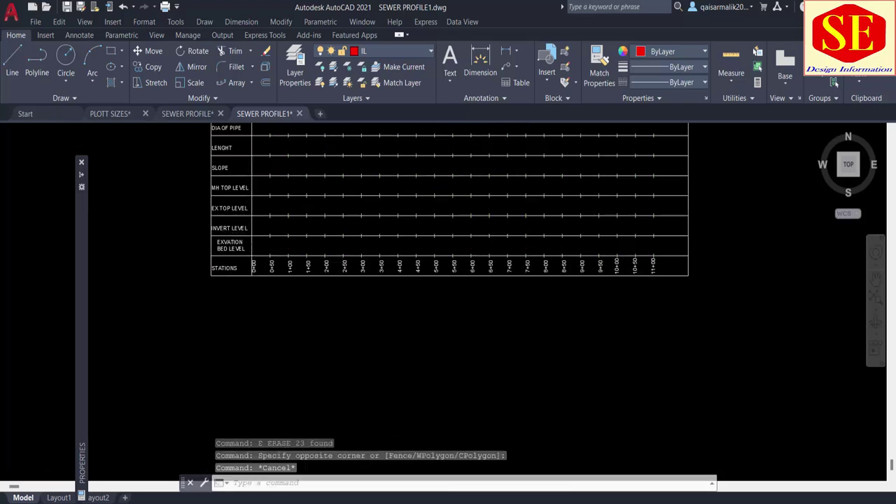
{"action": "scroll", "coordinate": [259, 250], "scroll_direction": "up", "scroll_amount": 3}
{"action": "scroll", "coordinate": [309, 242], "scroll_direction": "up", "scroll_amount": 3}
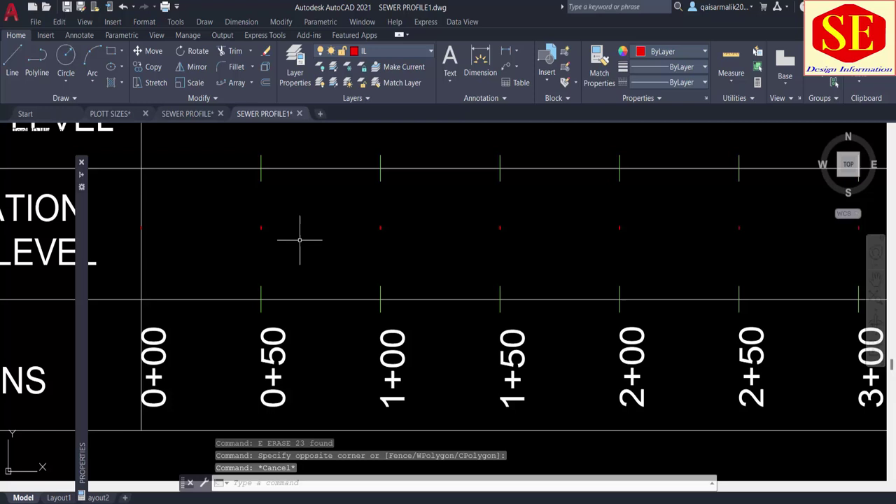
Select the red 0+00 level label and all similar labels in the row, 23 in total
{"action": "left_click", "coordinate": [141, 228]}
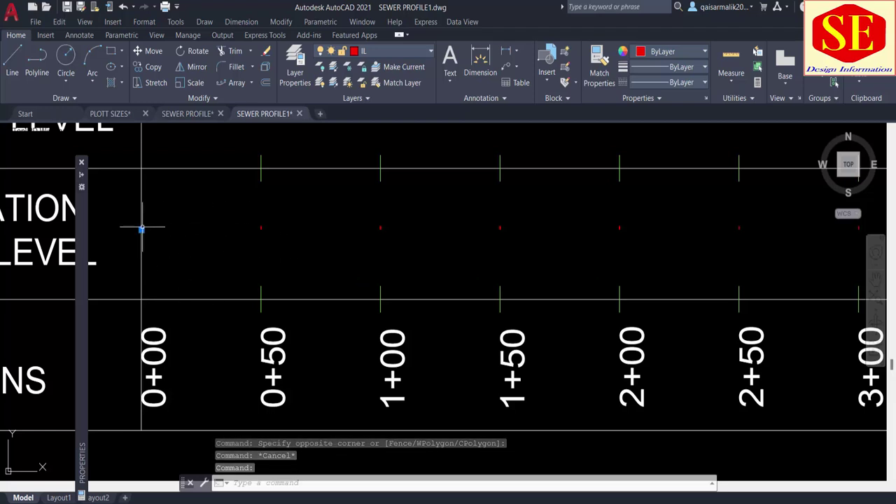
{"action": "right_click", "coordinate": [128, 206]}
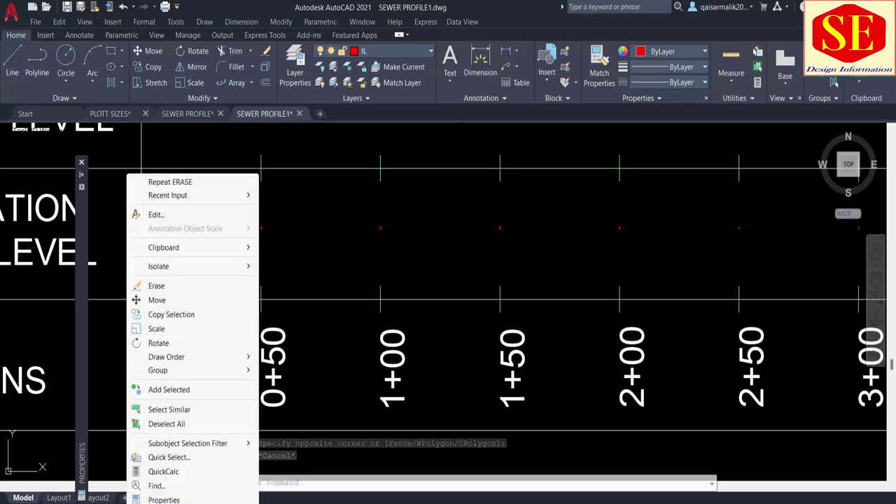
{"action": "left_click", "coordinate": [185, 410]}
{"action": "scroll", "coordinate": [374, 322], "scroll_direction": "down", "scroll_amount": 5}
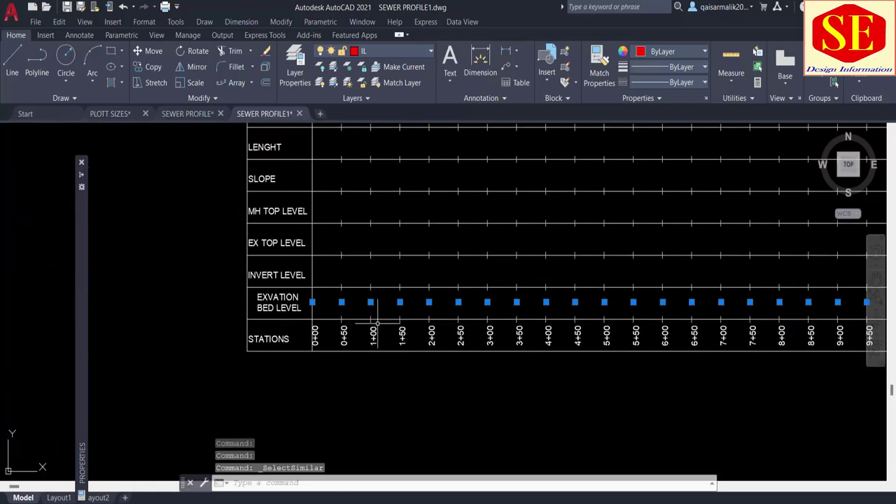
{"action": "middle_click_drag", "start_coordinate": [376, 323], "coordinate": [184, 314]}
{"action": "middle_click_drag", "start_coordinate": [443, 315], "coordinate": [596, 316]}
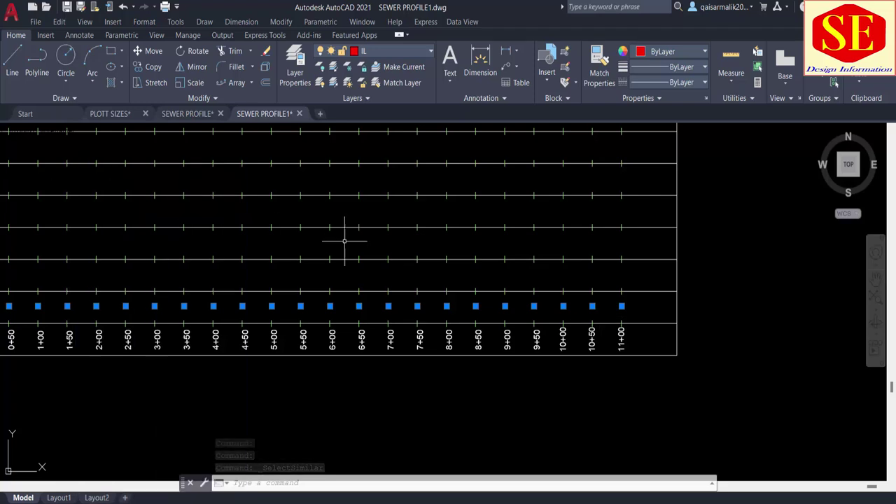
Set the text height of the 23 selected labels to 10 in the Properties palette
{"action": "type", "text": "PRO"}
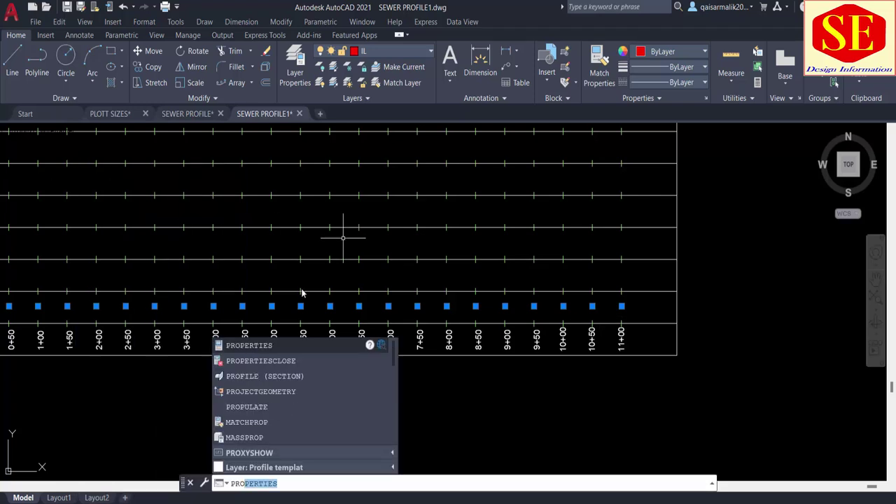
{"action": "left_click", "coordinate": [241, 347]}
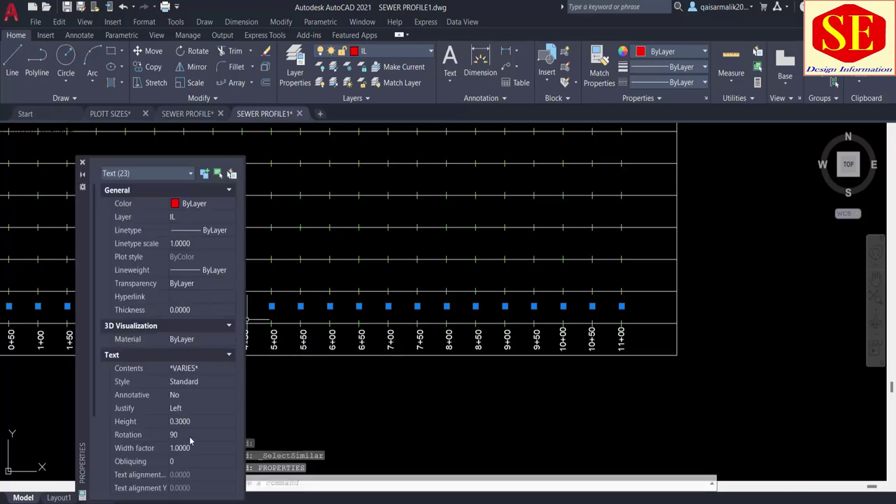
{"action": "scroll", "coordinate": [693, 255], "scroll_direction": "down", "scroll_amount": 4}
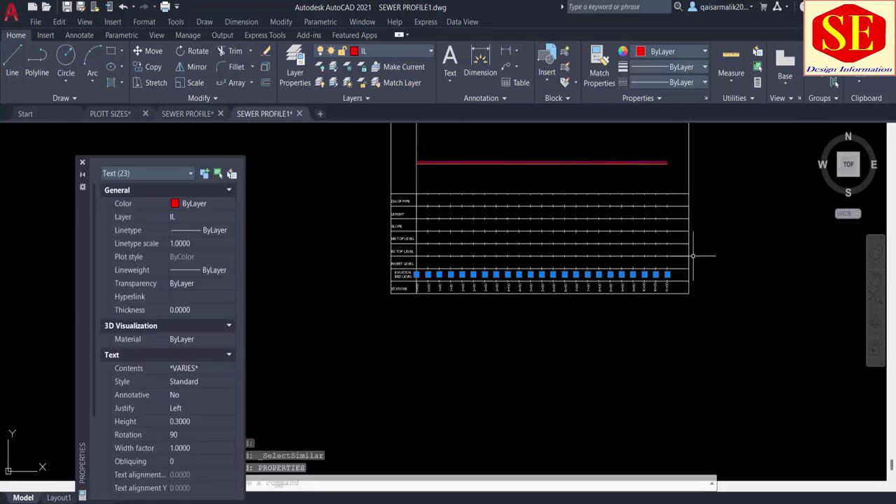
{"action": "left_click", "coordinate": [197, 422]}
{"action": "type", "text": "5"}
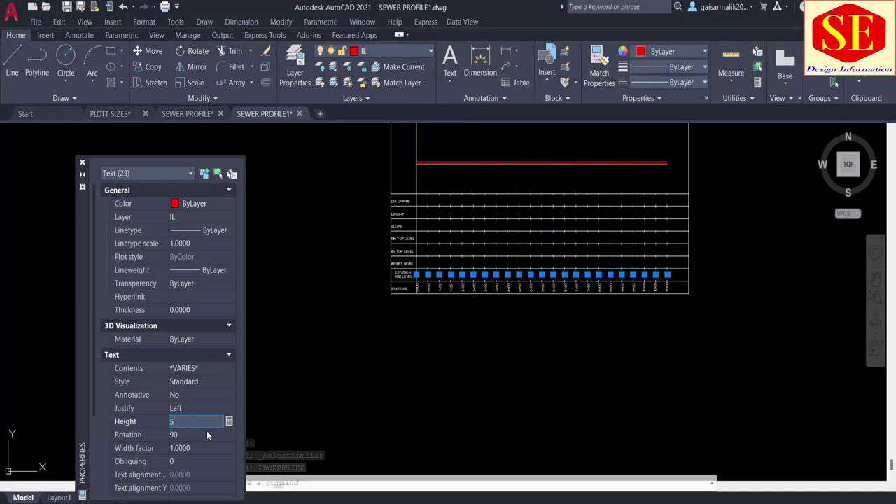
{"action": "left_click", "coordinate": [207, 435]}
{"action": "scroll", "coordinate": [403, 273], "scroll_direction": "up", "scroll_amount": 3}
{"action": "scroll", "coordinate": [394, 211], "scroll_direction": "up", "scroll_amount": 1}
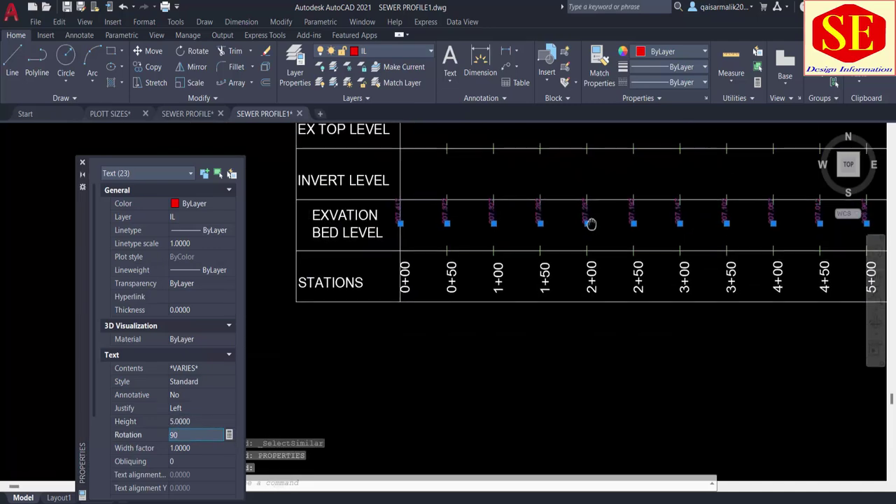
{"action": "scroll", "coordinate": [394, 202], "scroll_direction": "up", "scroll_amount": 2}
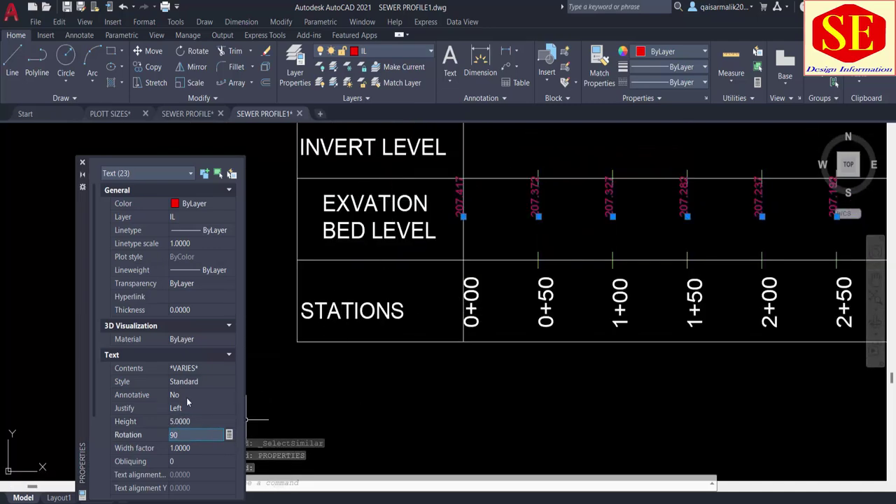
{"action": "left_click", "coordinate": [197, 422]}
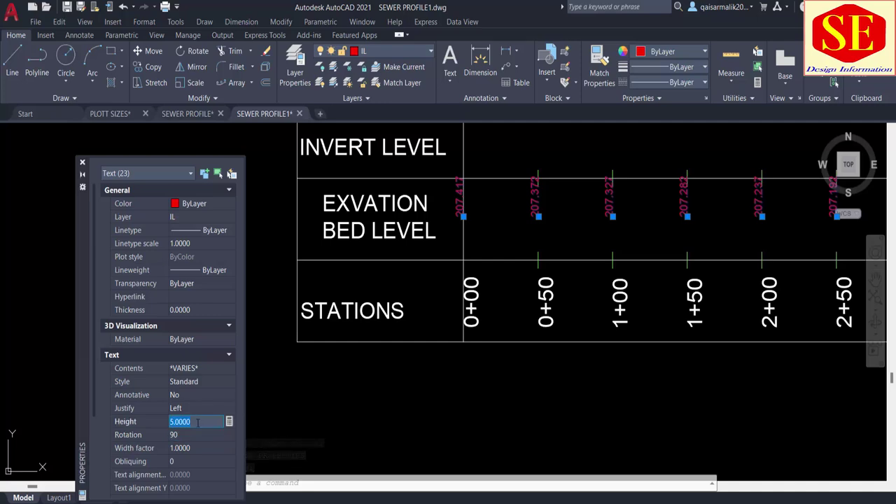
{"action": "type", "text": "7"}
{"action": "key", "text": "Tab"}
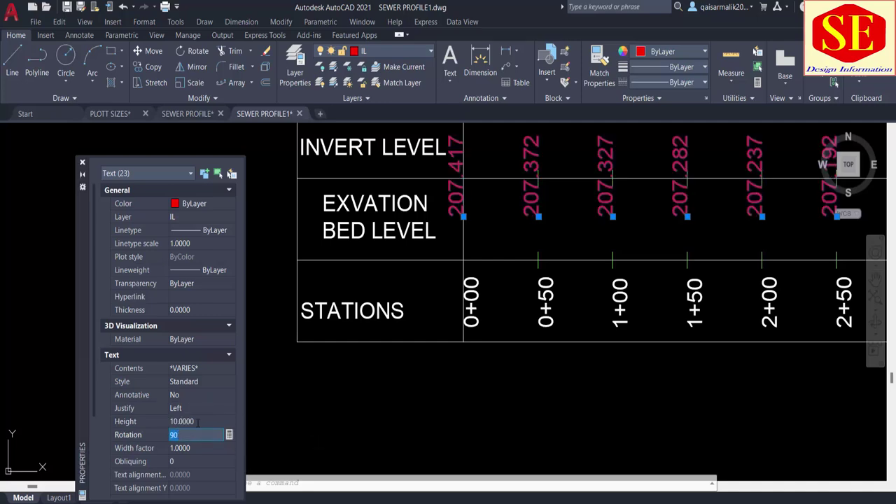
{"action": "scroll", "coordinate": [570, 356], "scroll_direction": "down", "scroll_amount": 3}
{"action": "scroll", "coordinate": [426, 296], "scroll_direction": "down", "scroll_amount": 2}
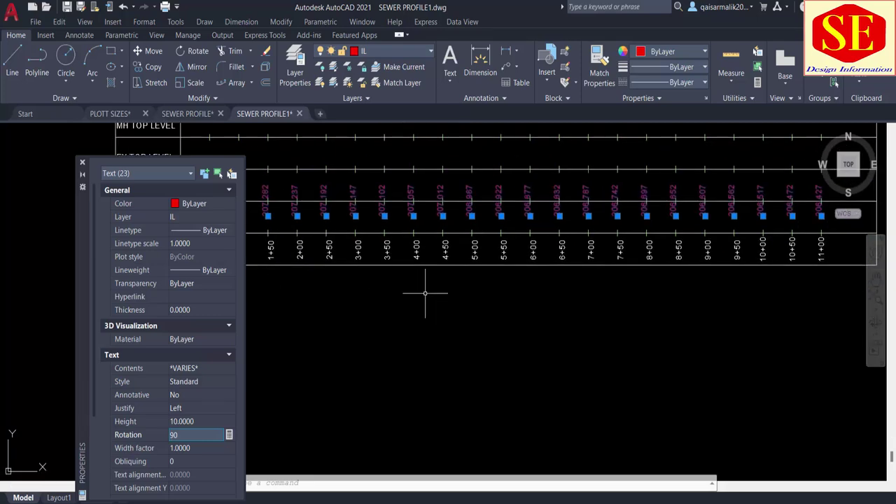
{"action": "scroll", "coordinate": [617, 267], "scroll_direction": "down", "scroll_amount": 1}
Move the 23 enlarged elevation labels down into the EXVATION BED LEVEL row
{"action": "type", "text": "m"}
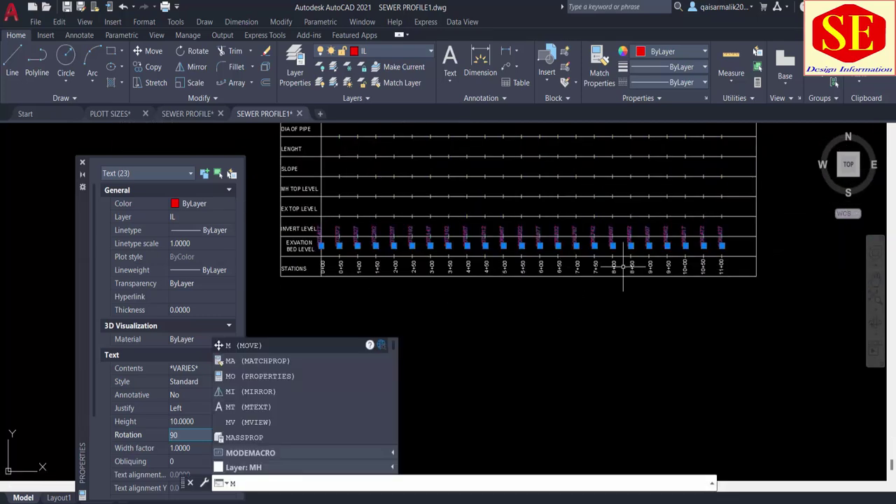
{"action": "key", "text": "Return"}
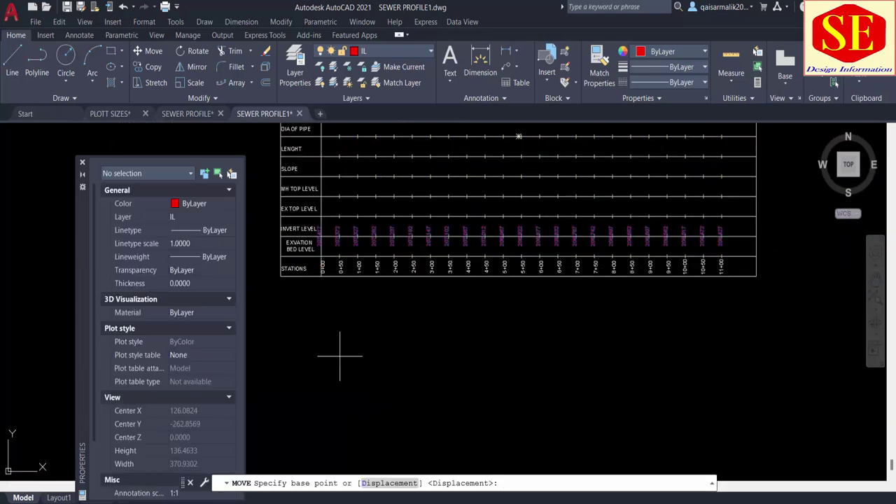
{"action": "left_click", "coordinate": [326, 344]}
{"action": "scroll", "coordinate": [326, 343], "scroll_direction": "up", "scroll_amount": 2}
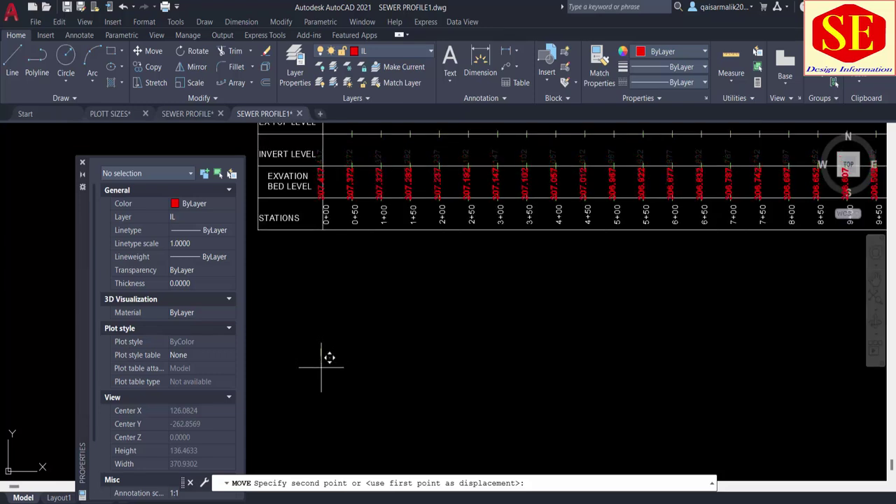
{"action": "left_click", "coordinate": [322, 362]}
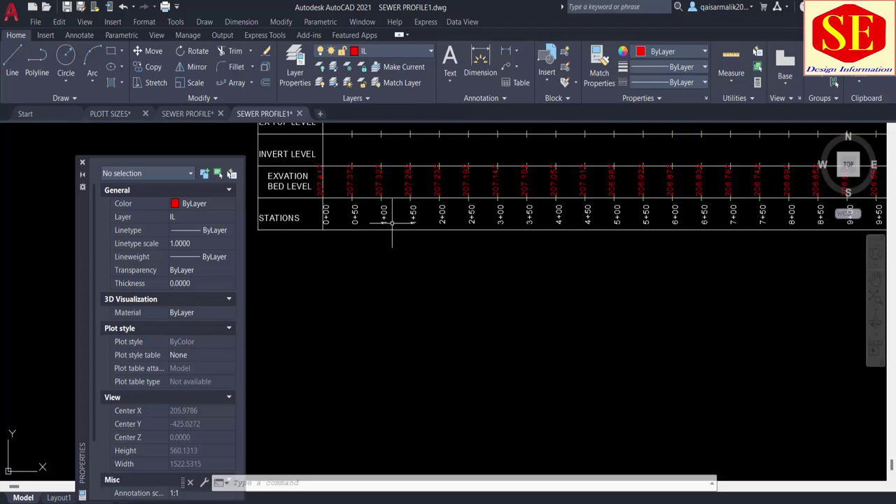
Pick the 206.427 label at station 11+00 and bring up its context menu
{"action": "middle_click_drag", "start_coordinate": [392, 223], "coordinate": [212, 279]}
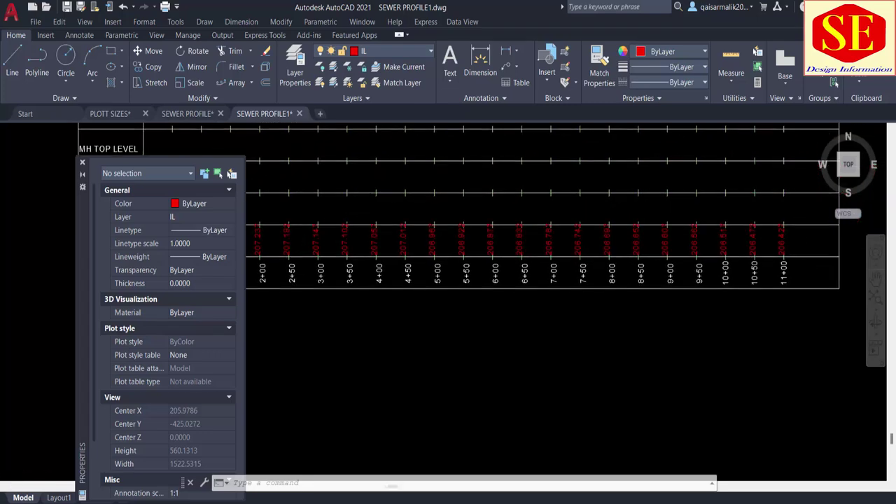
{"action": "left_click", "coordinate": [784, 244]}
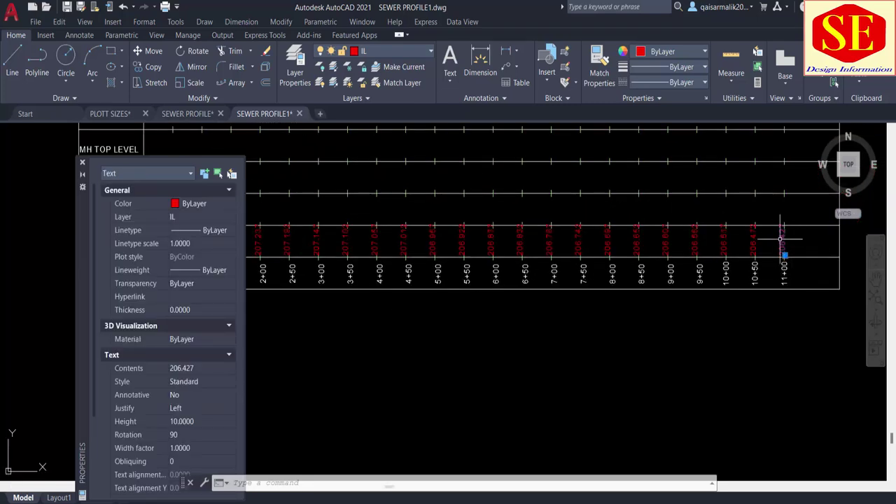
{"action": "right_click", "coordinate": [782, 242]}
Select the 23 matching elevation labels and set their text height to 8, then 7
{"action": "left_click", "coordinate": [803, 411]}
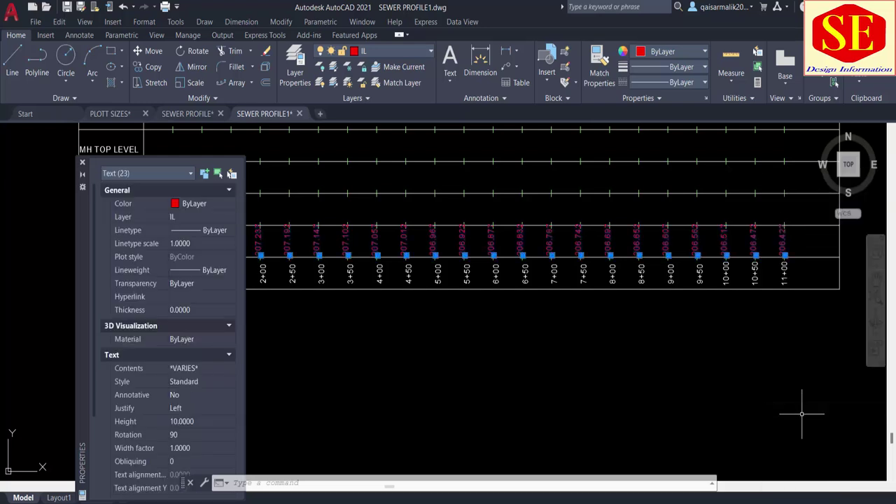
{"action": "left_click", "coordinate": [197, 423]}
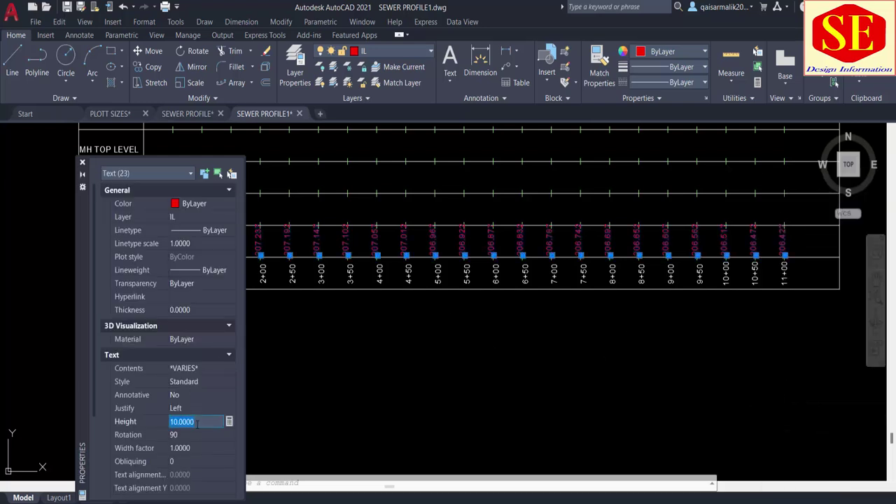
{"action": "type", "text": "8"}
{"action": "key", "text": "Tab"}
{"action": "scroll", "coordinate": [823, 266], "scroll_direction": "up", "scroll_amount": 4}
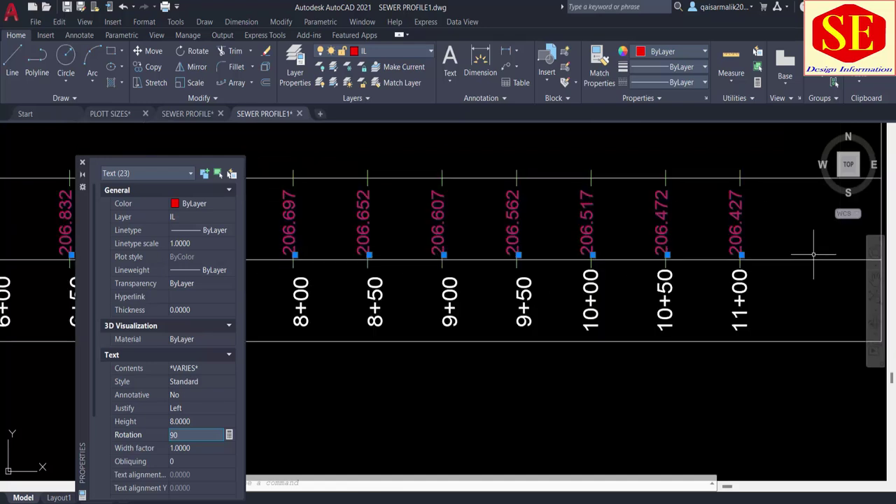
{"action": "left_click", "coordinate": [197, 424]}
{"action": "type", "text": "7.0000"}
{"action": "key", "text": "Tab"}
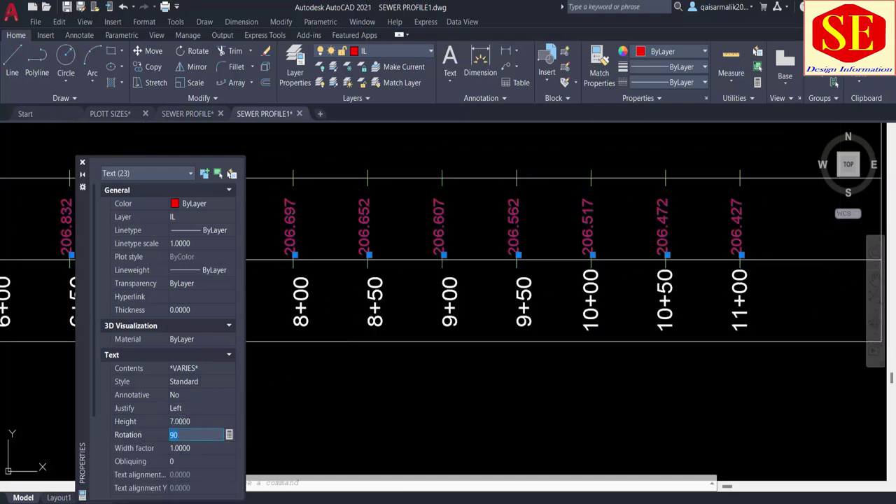
Move the resized elevation labels to a new position with MOVE
{"action": "scroll", "coordinate": [664, 379], "scroll_direction": "down", "scroll_amount": 1}
{"action": "scroll", "coordinate": [659, 393], "scroll_direction": "down", "scroll_amount": 1}
{"action": "type", "text": "m"}
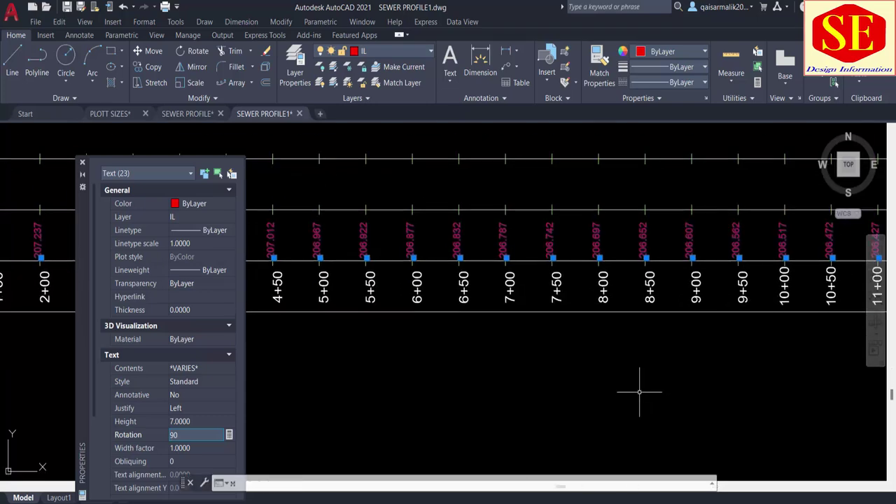
{"action": "key", "text": "Return"}
{"action": "left_click", "coordinate": [523, 400]}
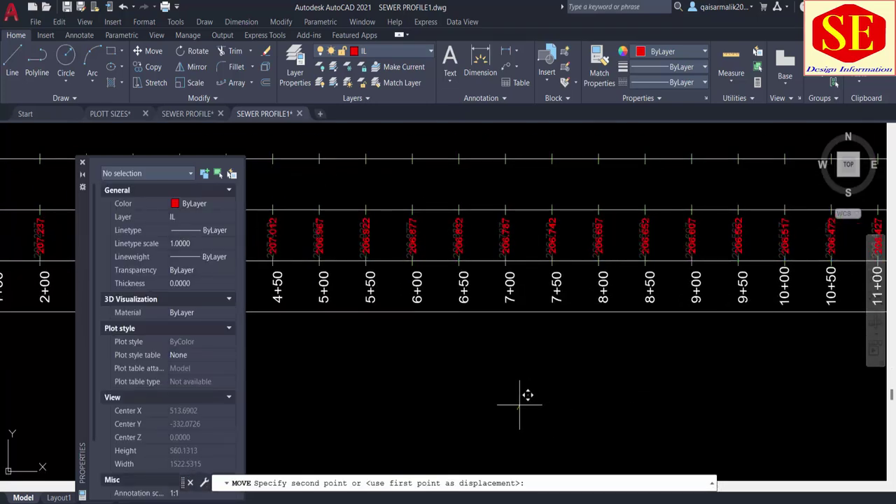
{"action": "scroll", "coordinate": [532, 393], "scroll_direction": "down", "scroll_amount": 5}
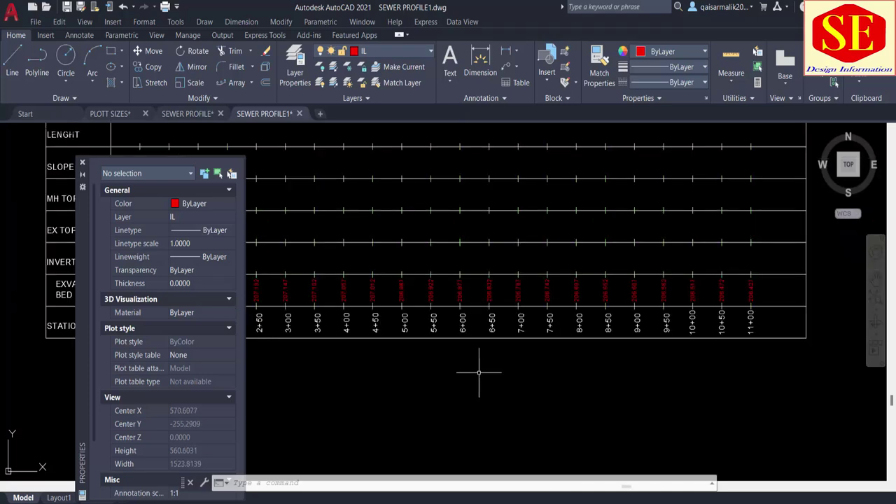
{"action": "scroll", "coordinate": [434, 357], "scroll_direction": "up", "scroll_amount": 2}
{"action": "scroll", "coordinate": [390, 341], "scroll_direction": "up", "scroll_amount": 1}
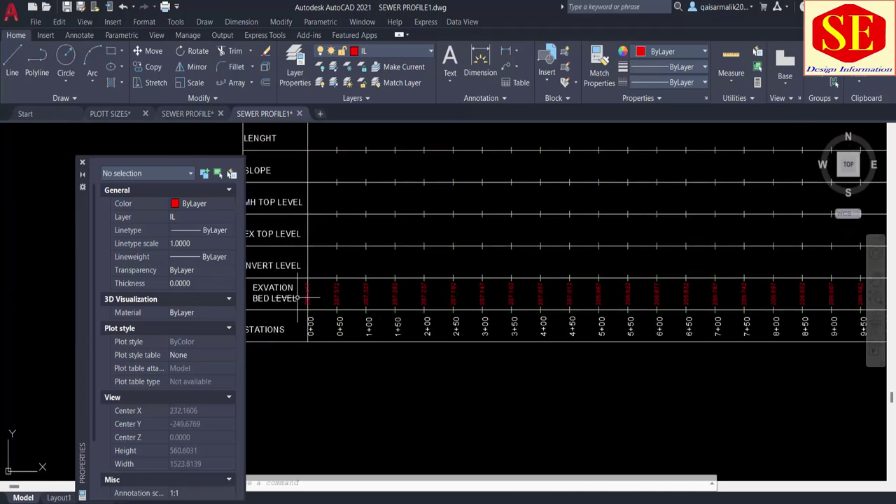
{"action": "scroll", "coordinate": [301, 297], "scroll_direction": "up", "scroll_amount": 2}
{"action": "scroll", "coordinate": [336, 294], "scroll_direction": "up", "scroll_amount": 1}
{"action": "scroll", "coordinate": [378, 290], "scroll_direction": "up", "scroll_amount": 2}
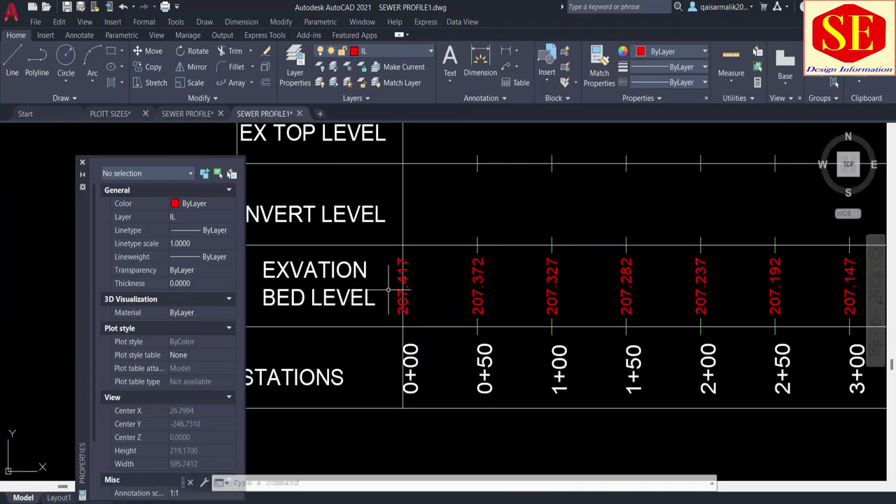
Move the 207.417 label at station 0+00 to a first new position
{"action": "type", "text": "m"}
{"action": "key", "text": "Return"}
{"action": "left_click", "coordinate": [413, 288]}
{"action": "key", "text": "Return"}
{"action": "left_click", "coordinate": [413, 288]}
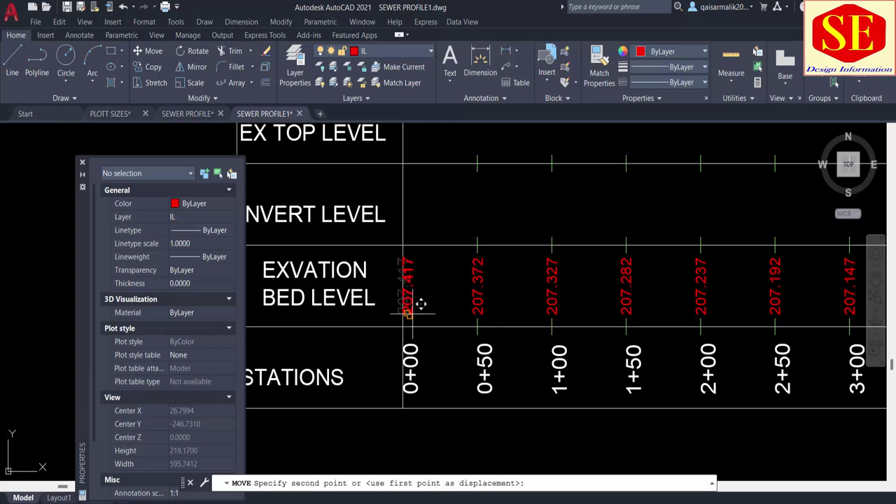
{"action": "left_click", "coordinate": [414, 313]}
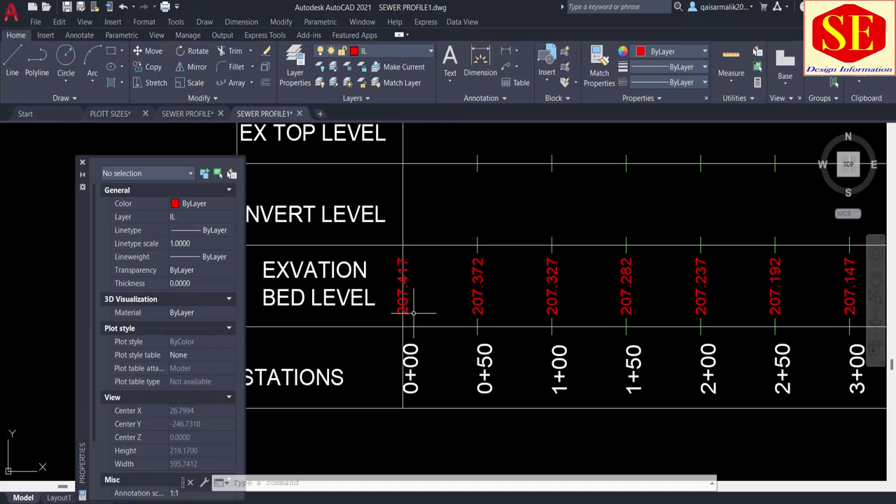
With Osnap off, move 207.417 again so it lines up with the other labels
{"action": "type", "text": "m"}
{"action": "key", "text": "Return"}
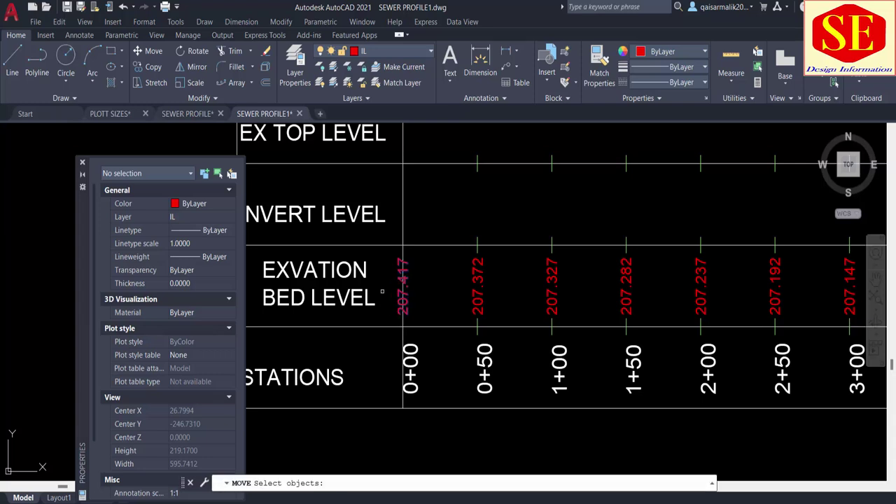
{"action": "key", "text": "Return"}
{"action": "left_click", "coordinate": [390, 282]}
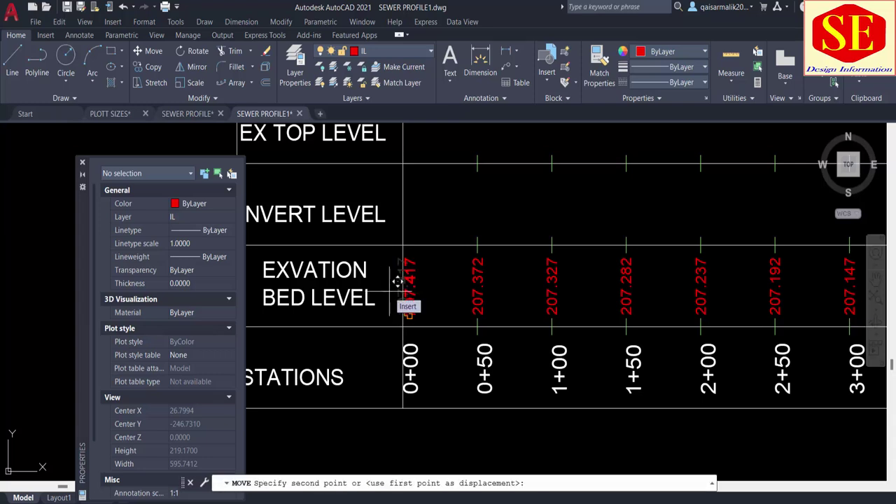
{"action": "key", "text": "F3"}
{"action": "left_click", "coordinate": [406, 298]}
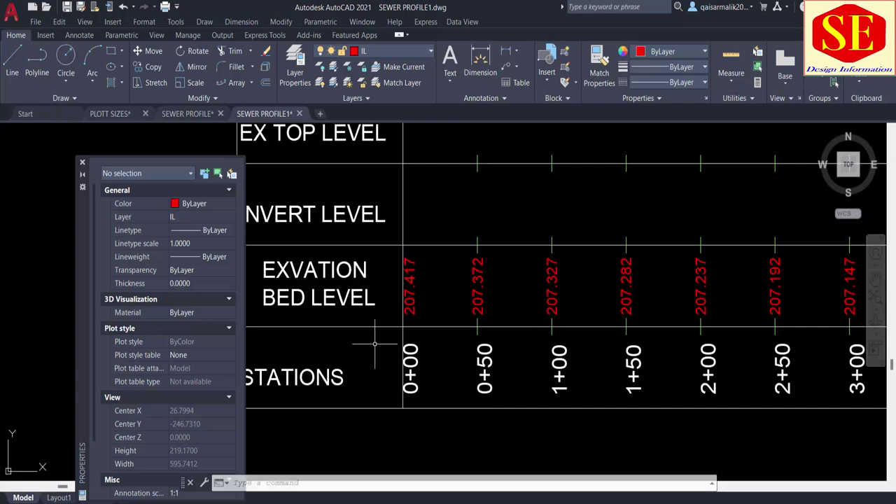
{"action": "scroll", "coordinate": [374, 344], "scroll_direction": "down", "scroll_amount": 2}
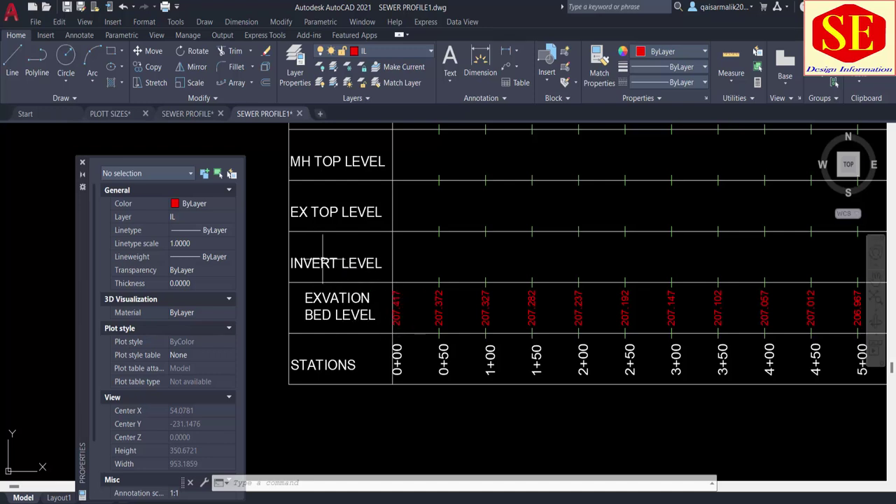
Edit the INVERT LEVEL row label, replacing INVERT with MH BED
{"action": "double_click", "coordinate": [318, 262]}
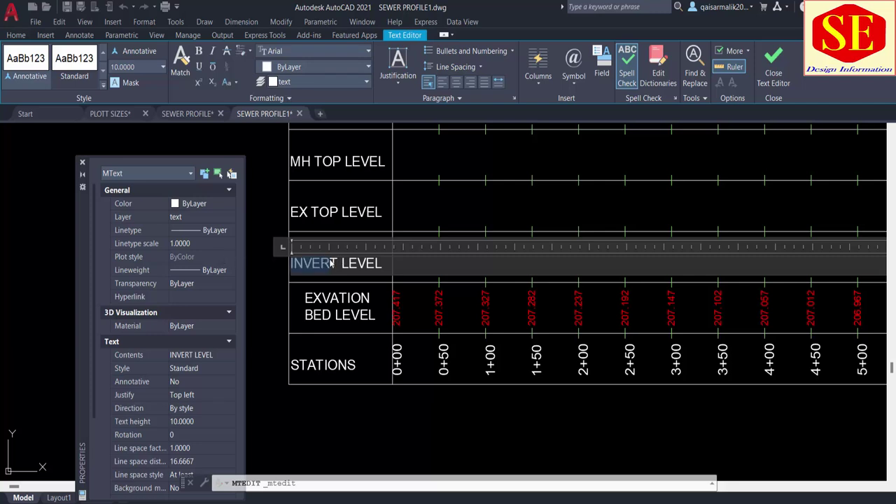
{"action": "type", "text": "MH BED"}
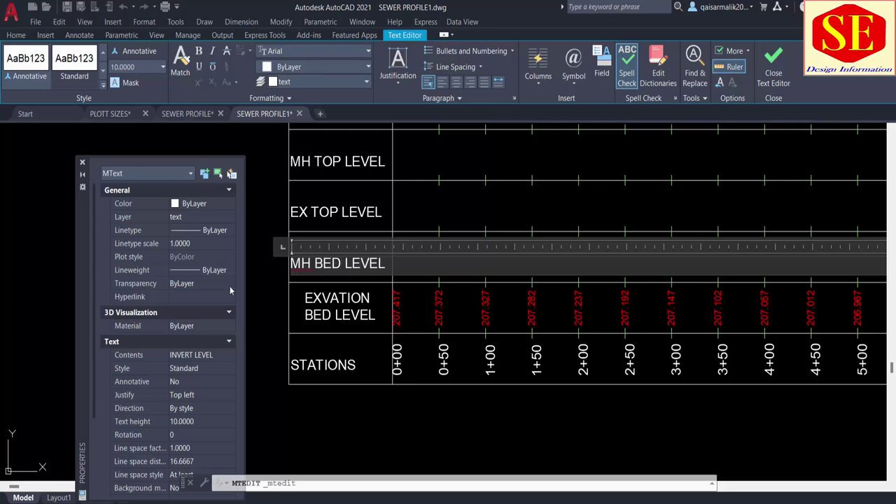
{"action": "key", "text": "Escape"}
{"action": "scroll", "coordinate": [332, 297], "scroll_direction": "down", "scroll_amount": 4}
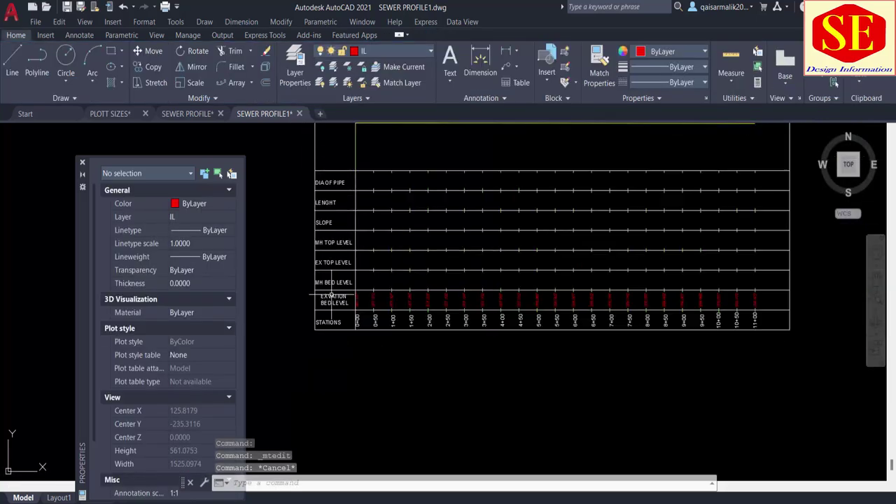
Keep IL as the current layer and inspect the purple level polyline
{"action": "left_click", "coordinate": [383, 51]}
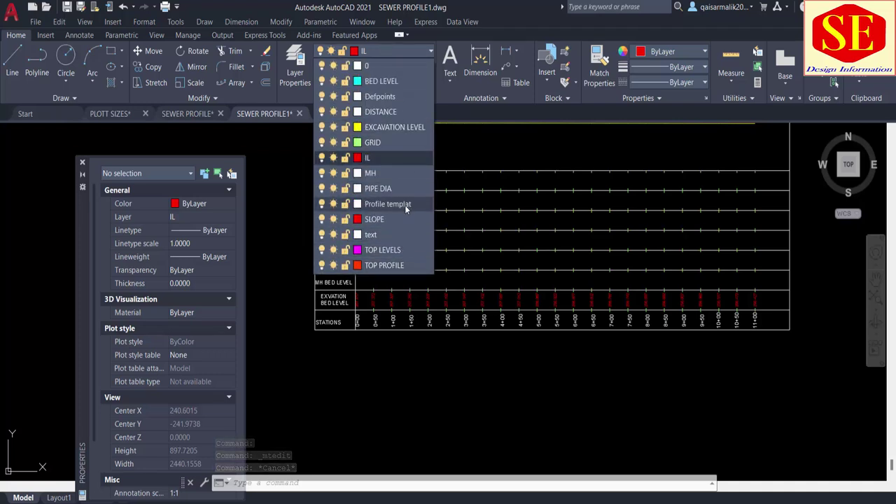
{"action": "left_click", "coordinate": [358, 158]}
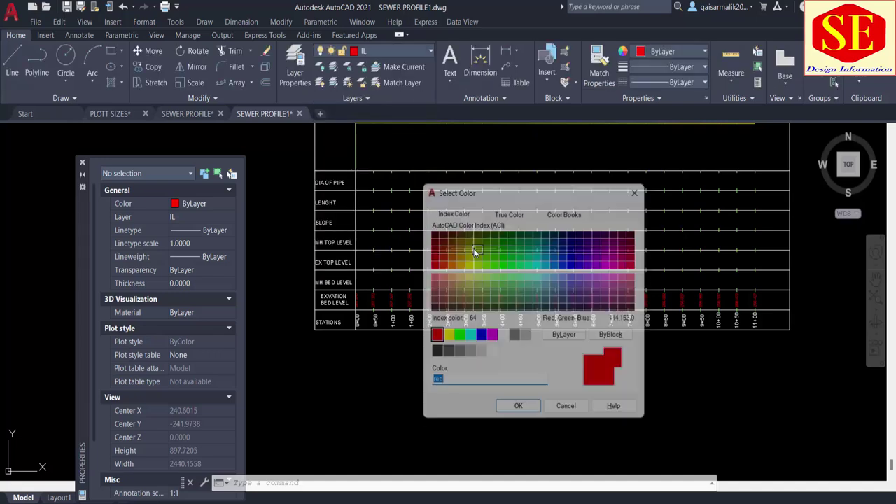
{"action": "key", "text": "Escape"}
{"action": "middle_click_drag", "start_coordinate": [376, 228], "coordinate": [376, 319]}
{"action": "scroll", "coordinate": [366, 200], "scroll_direction": "up", "scroll_amount": 3}
{"action": "scroll", "coordinate": [360, 266], "scroll_direction": "up", "scroll_amount": 3}
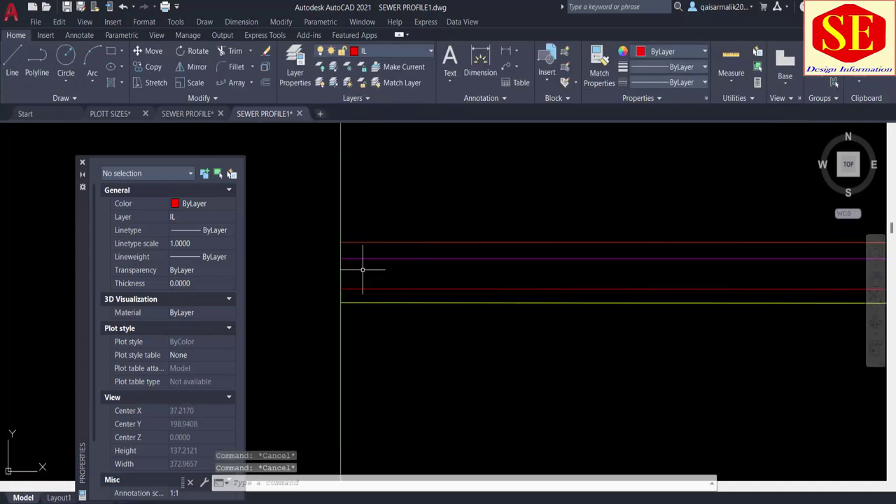
{"action": "left_click", "coordinate": [367, 298]}
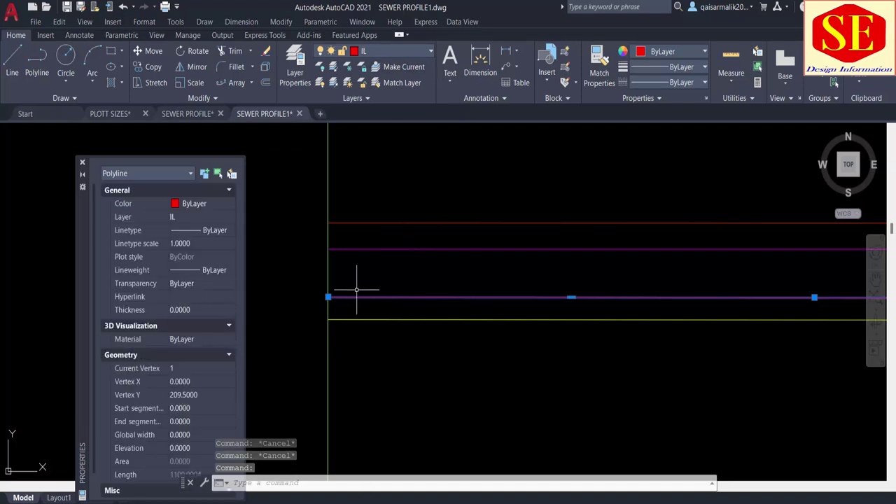
{"action": "key", "text": "Escape"}
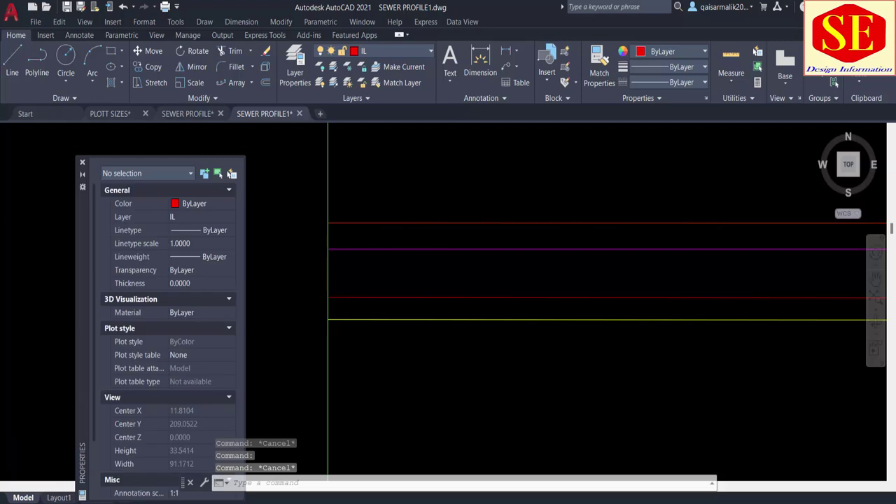
{"action": "scroll", "coordinate": [423, 255], "scroll_direction": "down", "scroll_amount": 5}
{"action": "scroll", "coordinate": [422, 255], "scroll_direction": "down", "scroll_amount": 2}
{"action": "middle_click_drag", "start_coordinate": [523, 327], "coordinate": [466, 313]}
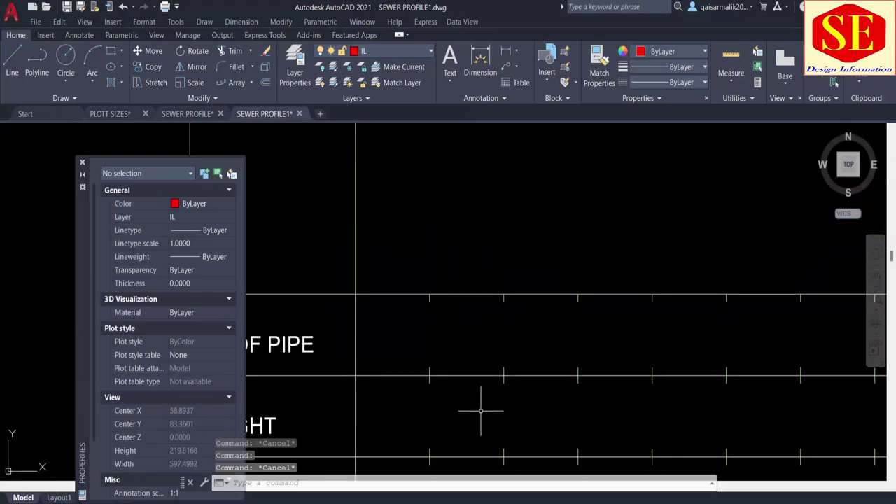
{"action": "scroll", "coordinate": [480, 327], "scroll_direction": "down", "scroll_amount": 2}
Run PR on the level polyline, using station 0+00 base points to place level values
{"action": "type", "text": "p"}
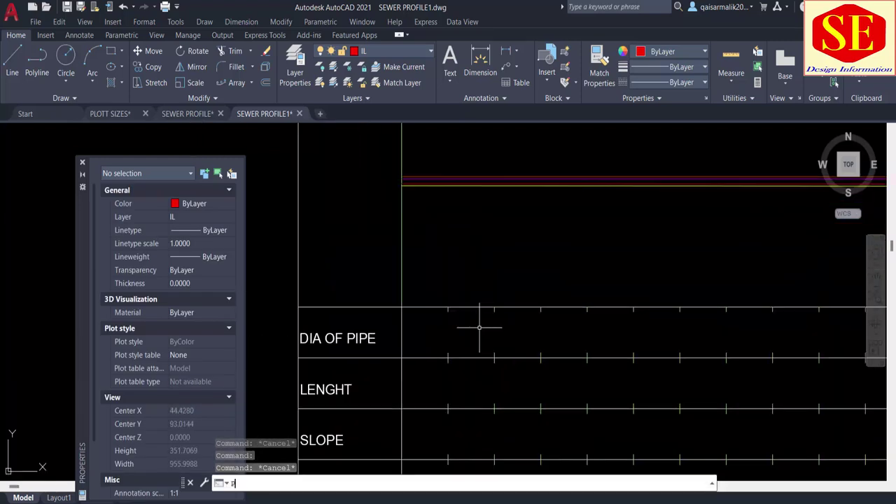
{"action": "type", "text": "r"}
{"action": "key", "text": "Return"}
{"action": "scroll", "coordinate": [413, 184], "scroll_direction": "up", "scroll_amount": 3}
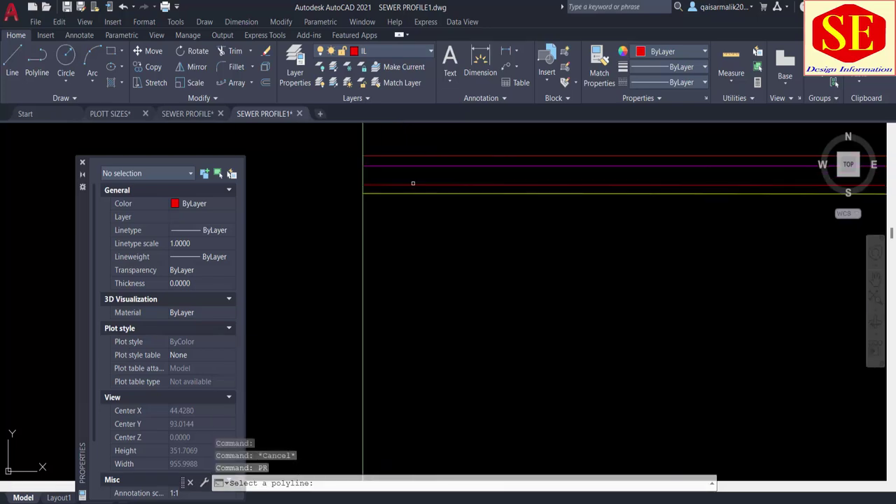
{"action": "left_click", "coordinate": [406, 184]}
{"action": "scroll", "coordinate": [423, 175], "scroll_direction": "down", "scroll_amount": 3}
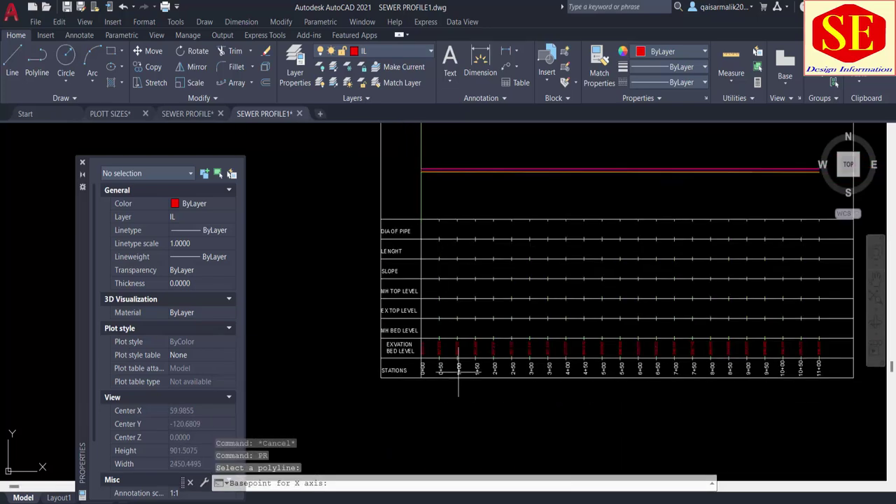
{"action": "scroll", "coordinate": [455, 406], "scroll_direction": "down", "scroll_amount": 1}
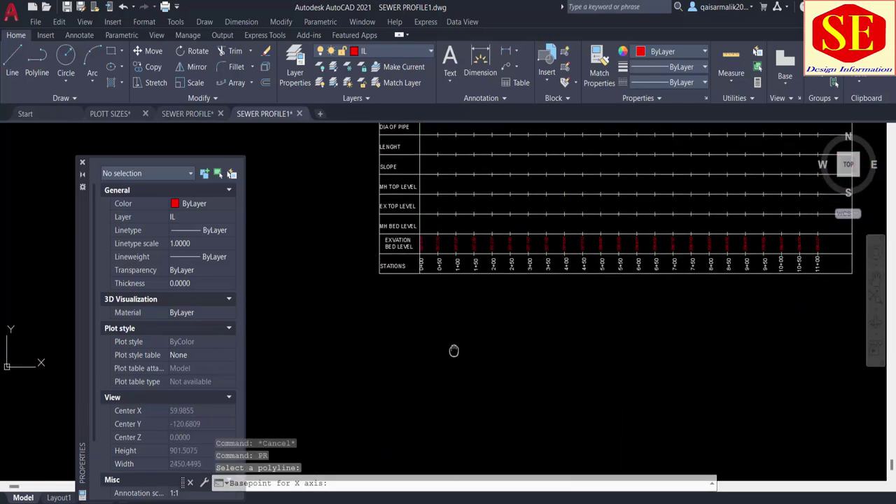
{"action": "left_click", "coordinate": [445, 429]}
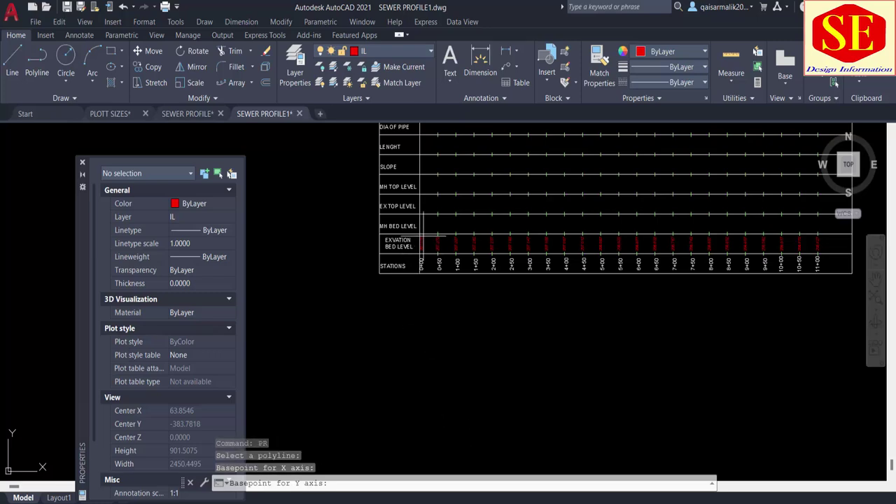
{"action": "scroll", "coordinate": [427, 231], "scroll_direction": "up", "scroll_amount": 5}
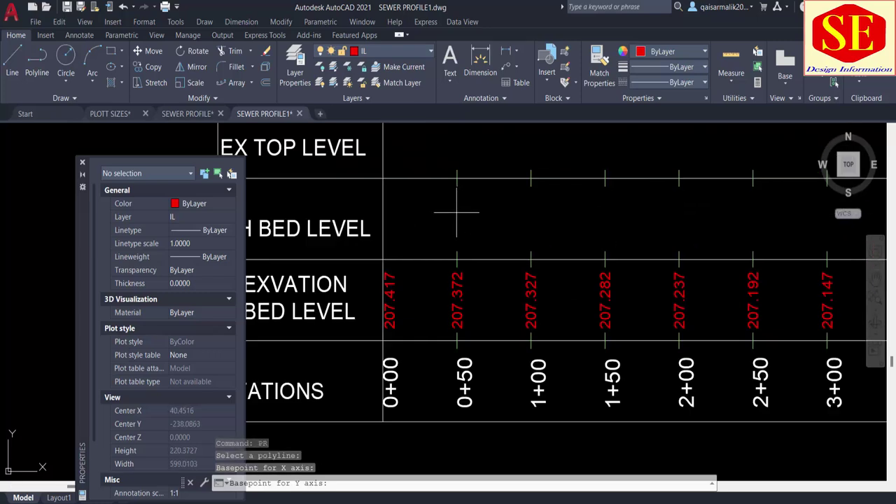
{"action": "left_click", "coordinate": [459, 212]}
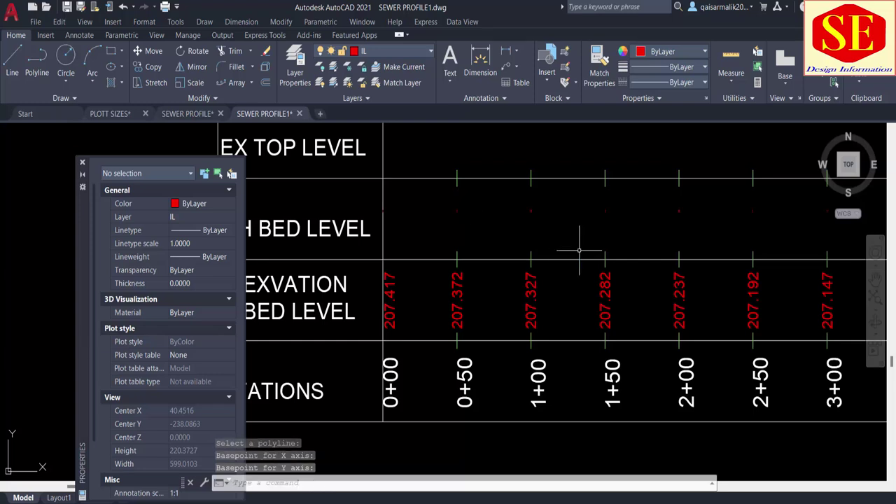
{"action": "key", "text": "Escape"}
Match the new MH bed level values to the 207.327 text's properties
{"action": "type", "text": "m"}
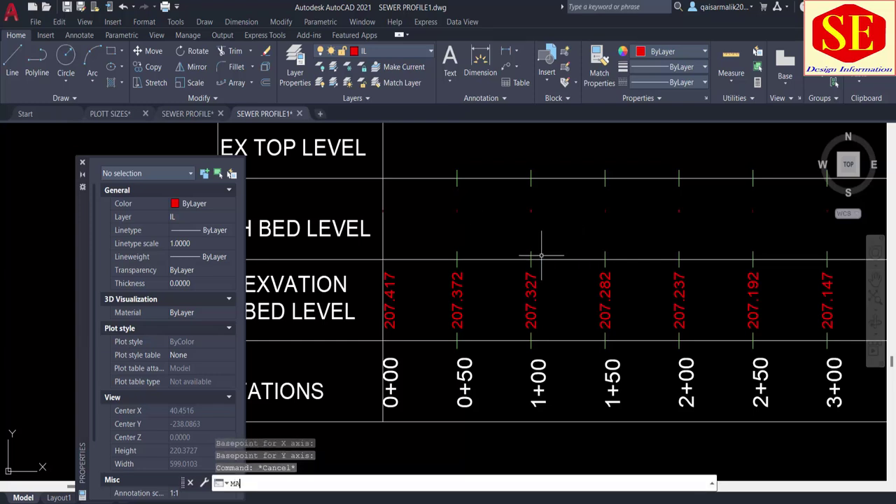
{"action": "key", "text": "Return"}
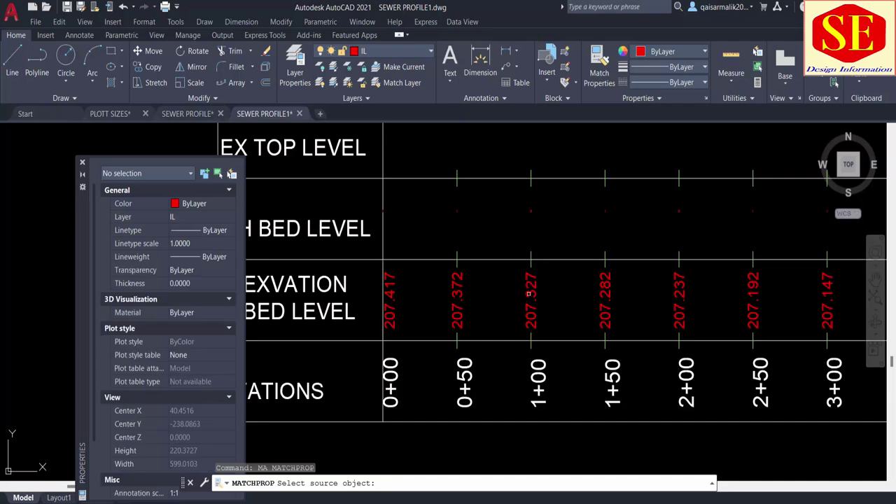
{"action": "left_click", "coordinate": [530, 285]}
{"action": "left_click", "coordinate": [369, 185]}
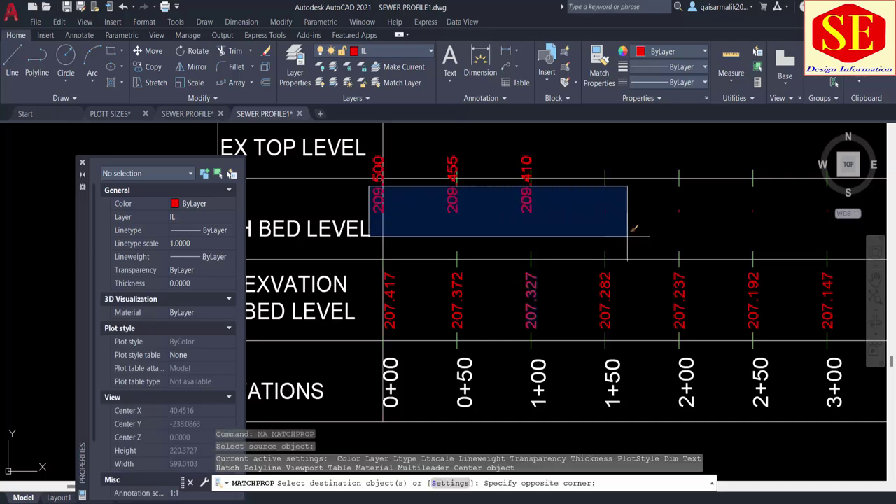
{"action": "scroll", "coordinate": [680, 234], "scroll_direction": "down", "scroll_amount": 3}
{"action": "scroll", "coordinate": [569, 198], "scroll_direction": "up", "scroll_amount": 1}
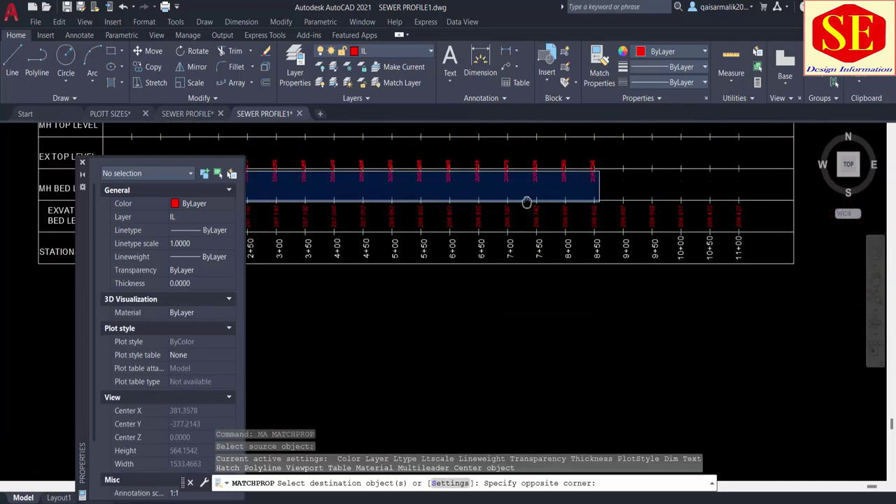
{"action": "mouse_move", "coordinate": [526, 202]}
{"action": "middle_mouse_down"}
{"action": "mouse_move", "coordinate": [464, 182]}
{"action": "mouse_move", "coordinate": [790, 227]}
{"action": "middle_mouse_up"}
{"action": "scroll", "coordinate": [464, 176], "scroll_direction": "up", "scroll_amount": 2}
{"action": "left_click", "coordinate": [445, 180]}
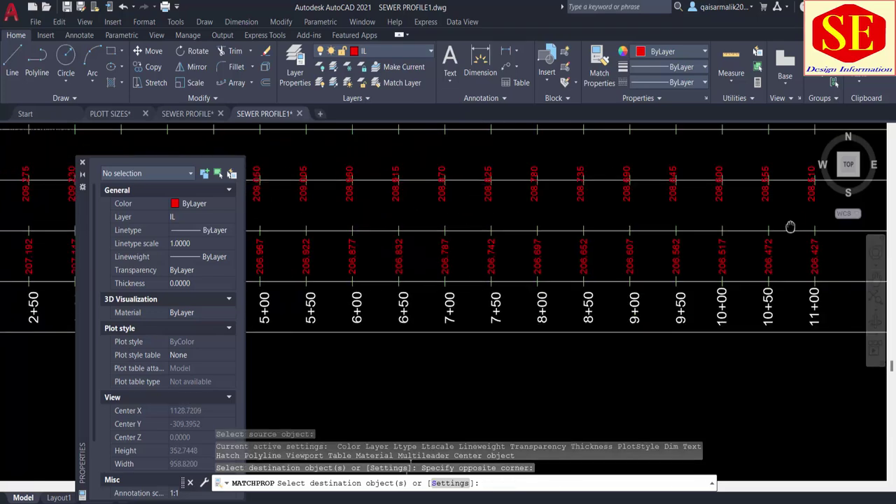
{"action": "scroll", "coordinate": [453, 244], "scroll_direction": "down", "scroll_amount": 1}
{"action": "scroll", "coordinate": [509, 285], "scroll_direction": "down", "scroll_amount": 2}
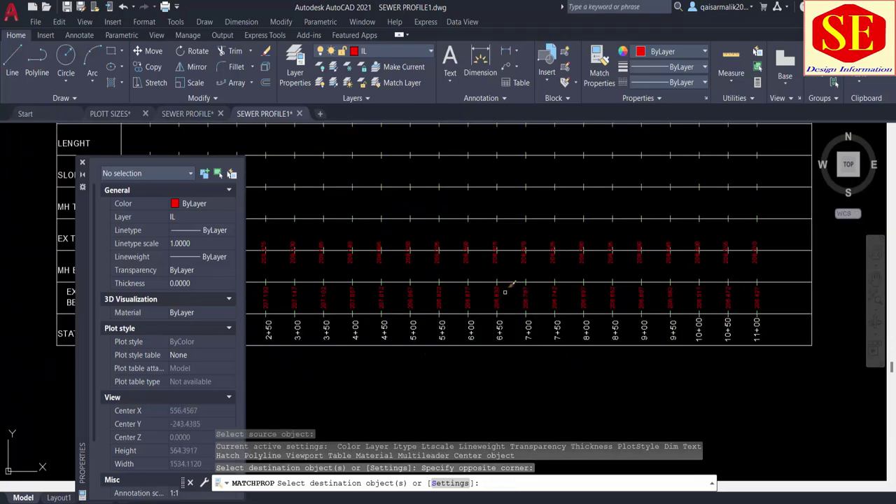
{"action": "key", "text": "Escape"}
Select the new level values along the MH BED LEVEL row for moving, then cancel the move
{"action": "type", "text": "m"}
{"action": "key", "text": "Return"}
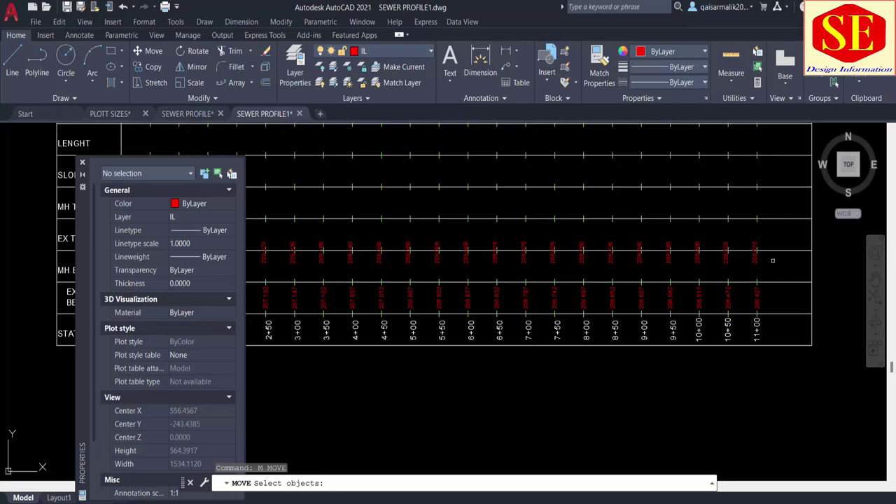
{"action": "left_click", "coordinate": [773, 260]}
{"action": "middle_click_drag", "start_coordinate": [254, 233], "coordinate": [540, 226]}
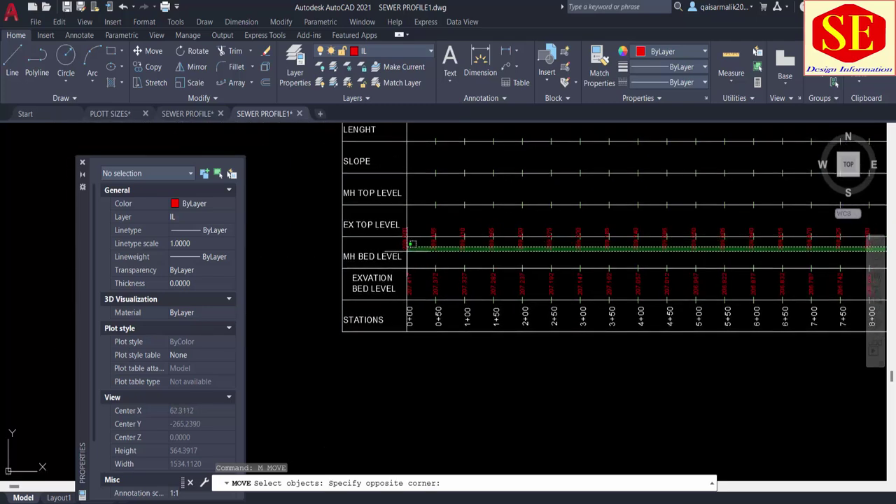
{"action": "scroll", "coordinate": [412, 244], "scroll_direction": "up", "scroll_amount": 2}
{"action": "left_click", "coordinate": [420, 253]}
{"action": "left_click", "coordinate": [403, 245]}
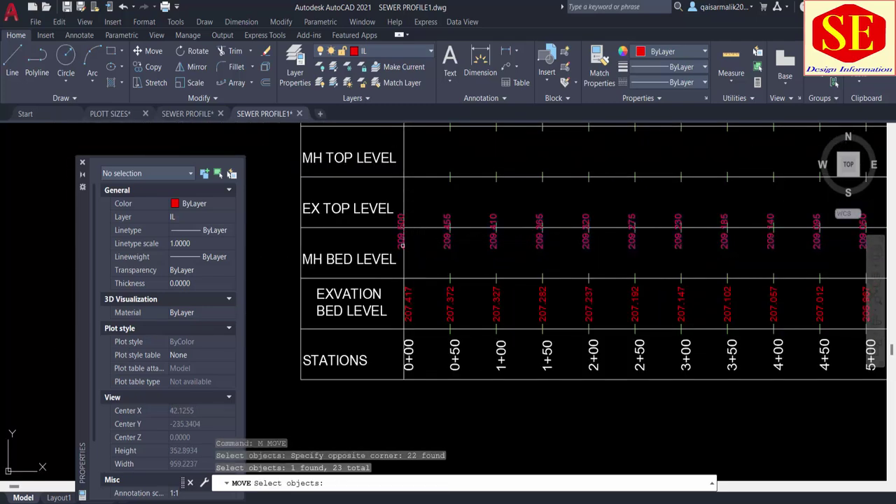
{"action": "key", "text": "Return"}
{"action": "left_click", "coordinate": [430, 199]}
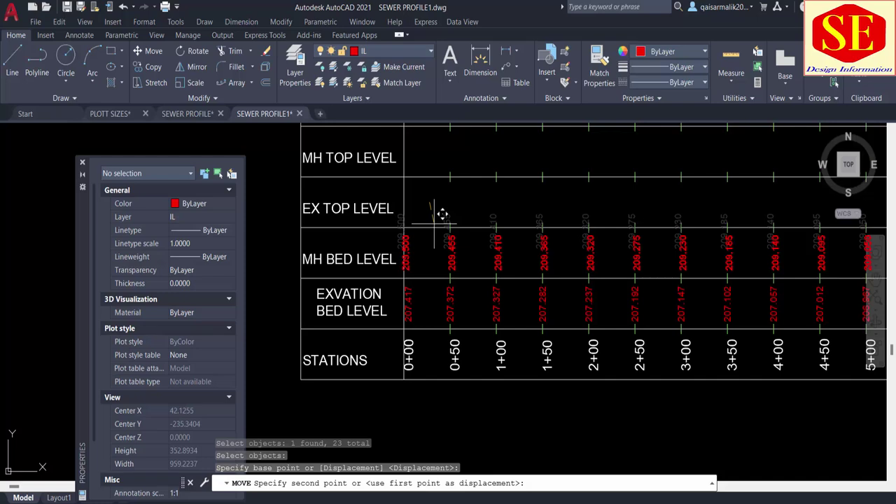
{"action": "key", "text": "Escape"}
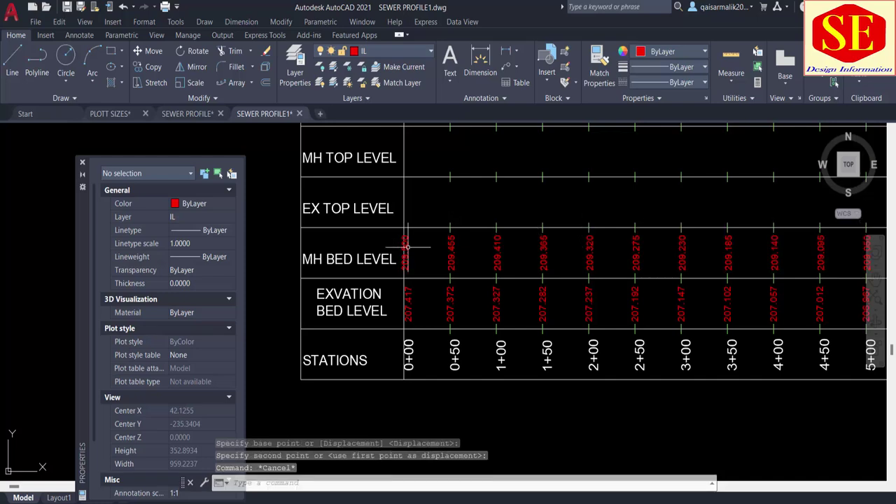
Move the 209.500 value into the MH BED LEVEL row
{"action": "key", "text": "Return"}
{"action": "scroll", "coordinate": [407, 247], "scroll_direction": "up", "scroll_amount": 2}
{"action": "scroll", "coordinate": [408, 246], "scroll_direction": "up", "scroll_amount": 2}
{"action": "left_click", "coordinate": [412, 255]}
{"action": "key", "text": "Return"}
{"action": "left_click", "coordinate": [435, 246]}
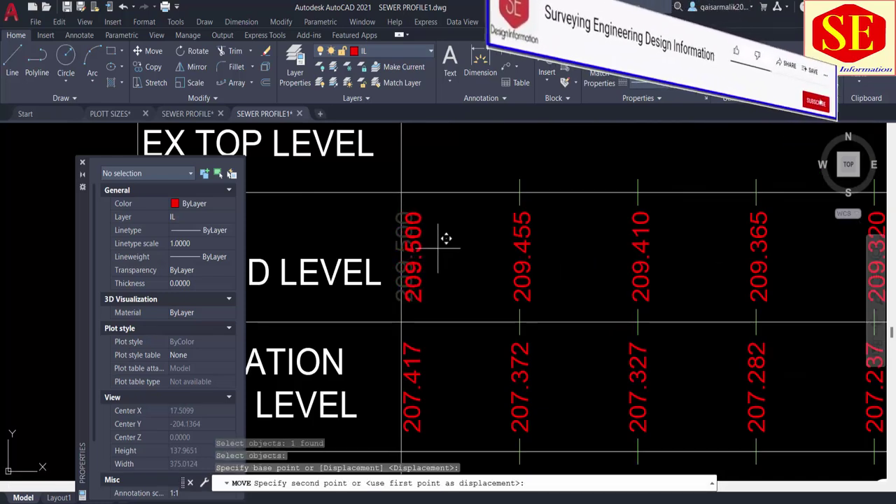
{"action": "left_click", "coordinate": [436, 253]}
{"action": "scroll", "coordinate": [442, 287], "scroll_direction": "down", "scroll_amount": 4}
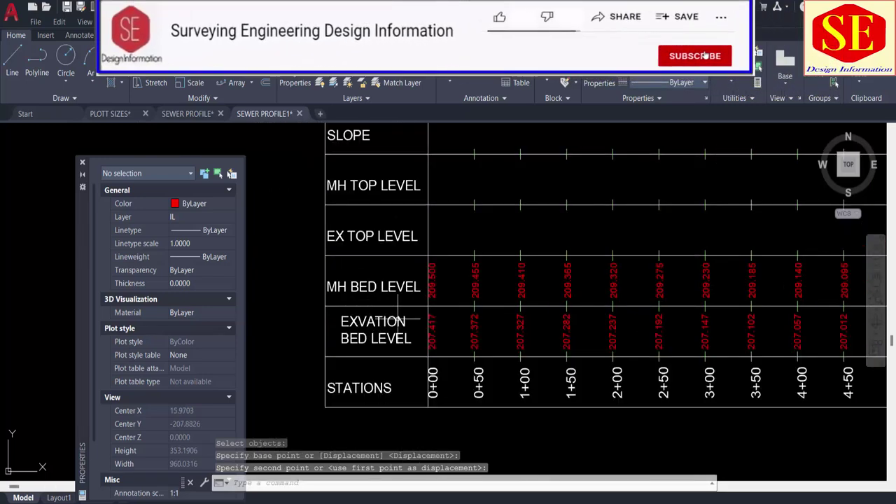
{"action": "middle_click_drag", "start_coordinate": [393, 287], "coordinate": [326, 367]}
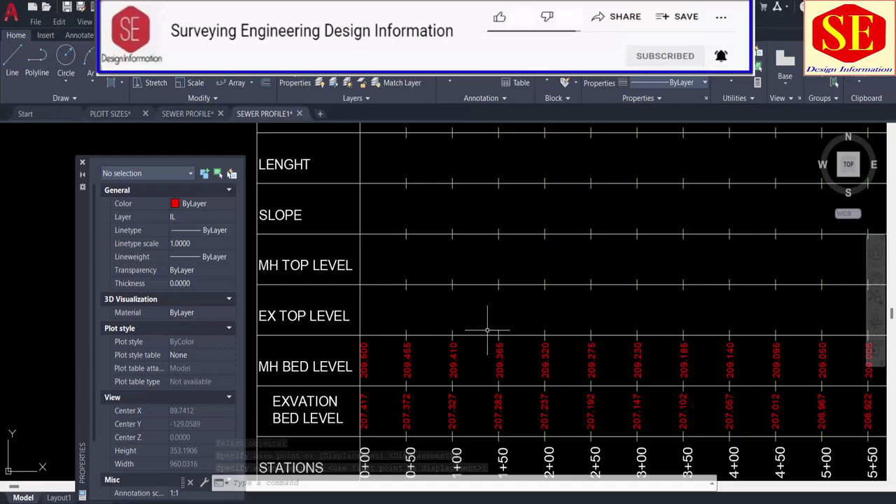
{"action": "scroll", "coordinate": [447, 328], "scroll_direction": "down", "scroll_amount": 5}
{"action": "scroll", "coordinate": [464, 250], "scroll_direction": "up", "scroll_amount": 5}
Inspect the purple top-level polyline
{"action": "scroll", "coordinate": [448, 280], "scroll_direction": "up", "scroll_amount": 2}
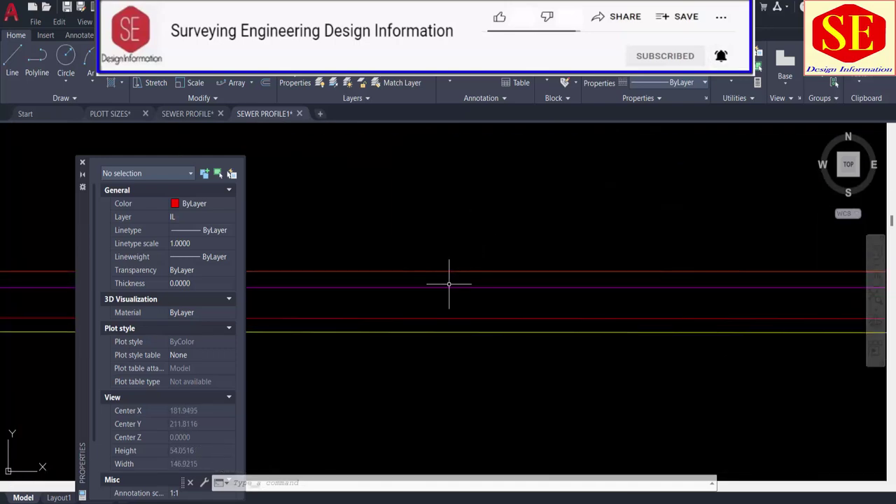
{"action": "left_click", "coordinate": [449, 288]}
{"action": "scroll", "coordinate": [550, 236], "scroll_direction": "down", "scroll_amount": 3}
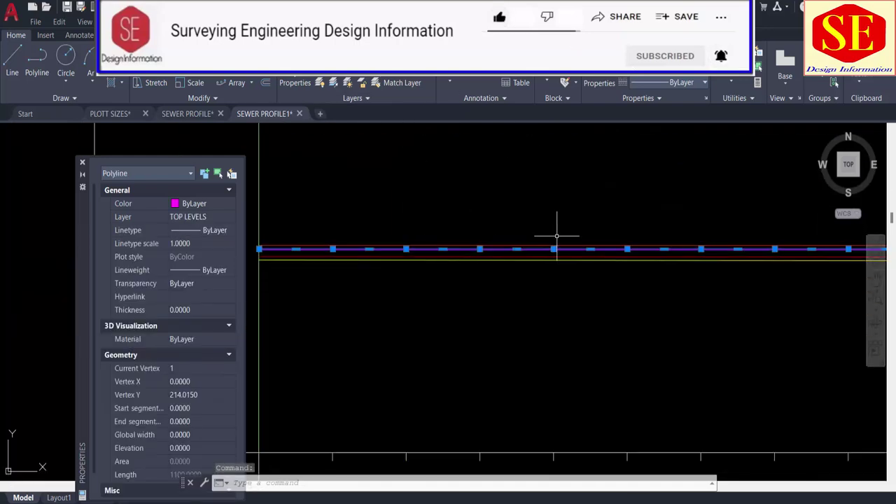
{"action": "key", "text": "Escape"}
{"action": "scroll", "coordinate": [448, 253], "scroll_direction": "down", "scroll_amount": 5}
Run the level-reading routine on the top-level polyline with station and level axis base points
{"action": "type", "text": "E"}
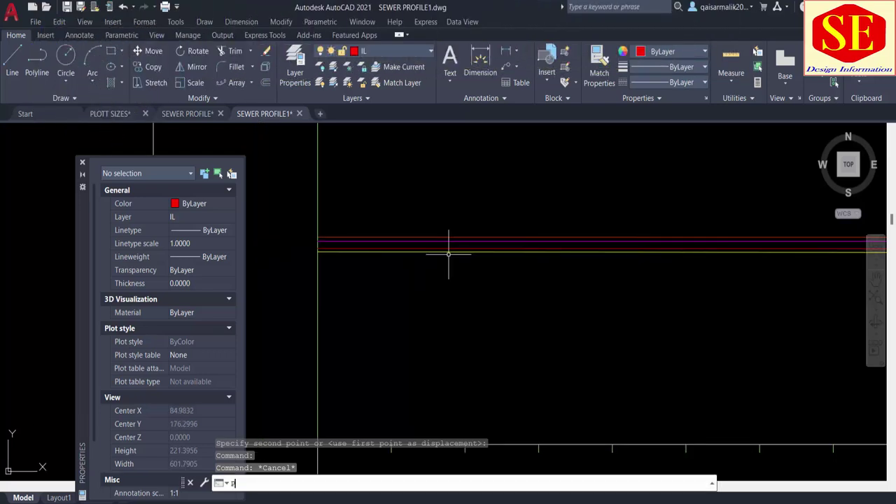
{"action": "key", "text": "Return"}
{"action": "scroll", "coordinate": [415, 241], "scroll_direction": "up", "scroll_amount": 3}
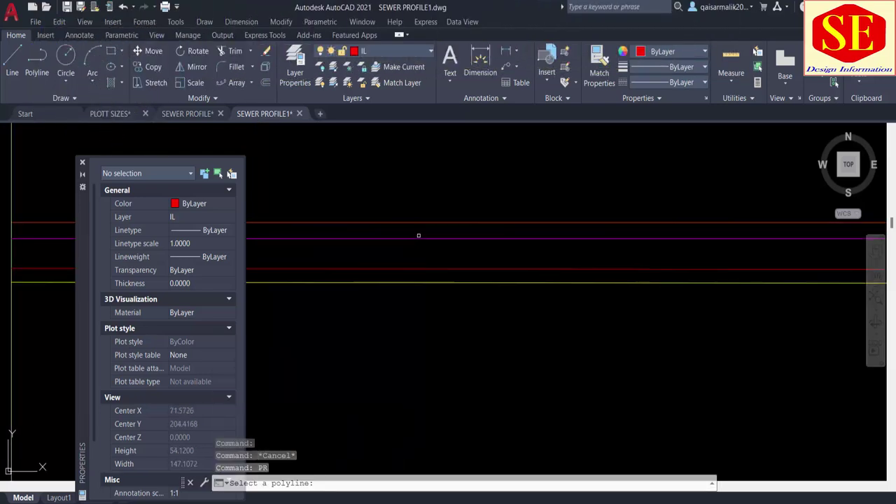
{"action": "left_click", "coordinate": [418, 241]}
{"action": "scroll", "coordinate": [472, 130], "scroll_direction": "down", "scroll_amount": 5}
{"action": "scroll", "coordinate": [474, 140], "scroll_direction": "down", "scroll_amount": 8}
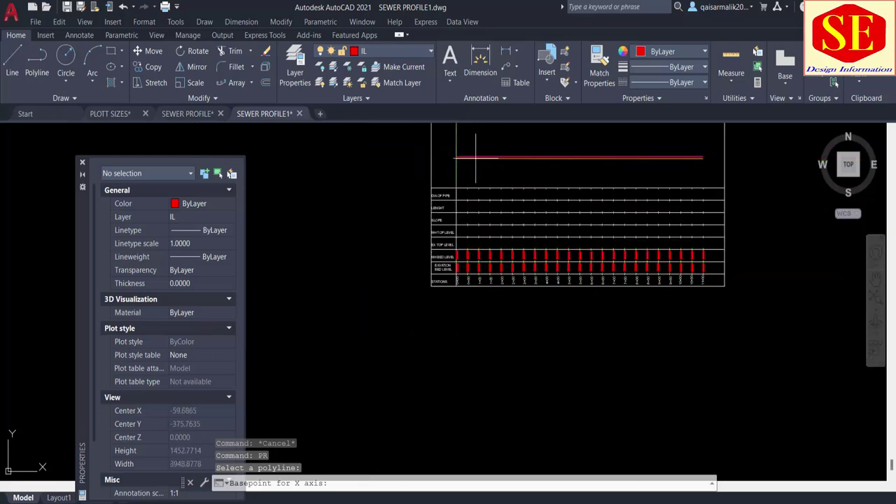
{"action": "scroll", "coordinate": [478, 343], "scroll_direction": "up", "scroll_amount": 2}
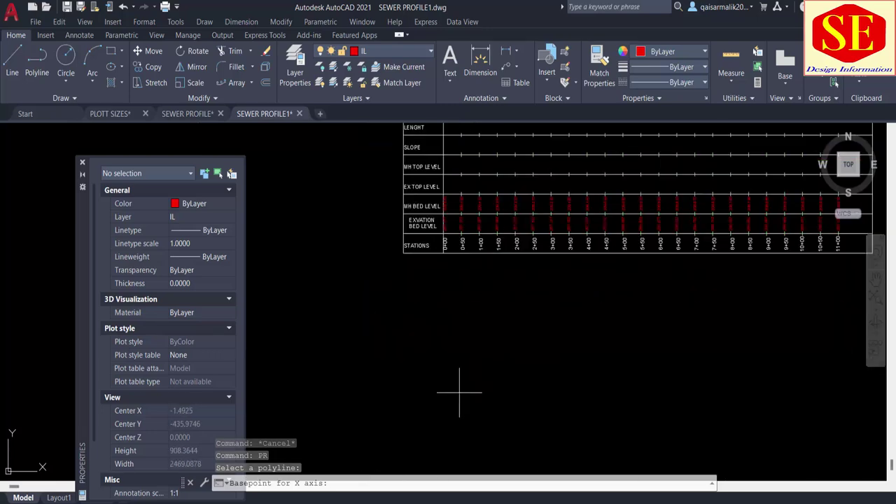
{"action": "left_click", "coordinate": [458, 351]}
{"action": "scroll", "coordinate": [462, 193], "scroll_direction": "up", "scroll_amount": 8}
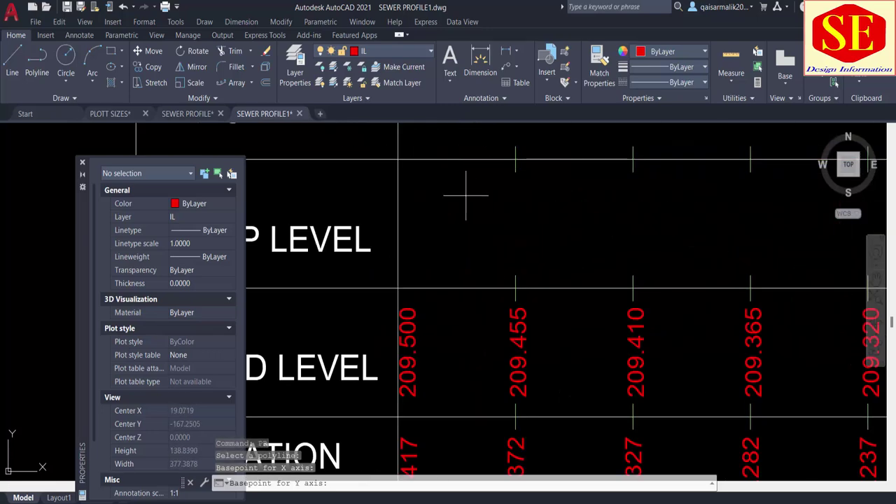
{"action": "left_click", "coordinate": [516, 214]}
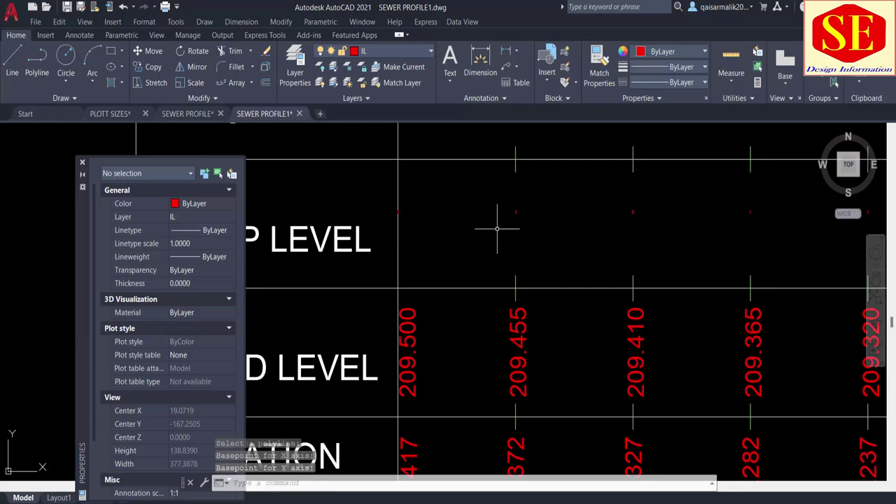
{"action": "key", "text": "Escape"}
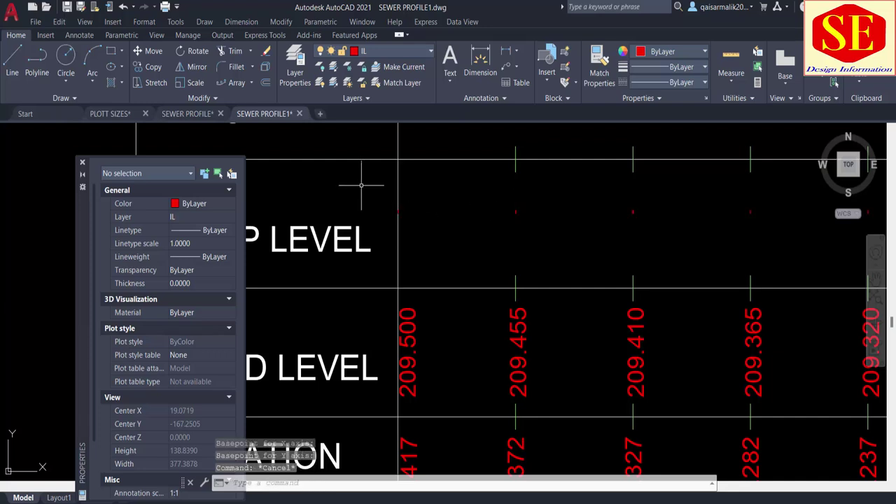
{"action": "left_click", "coordinate": [364, 191]}
Put the 23 new 214.015 labels on the TOP LEVELS layer at height 7.5
{"action": "scroll", "coordinate": [630, 238], "scroll_direction": "down", "scroll_amount": 3}
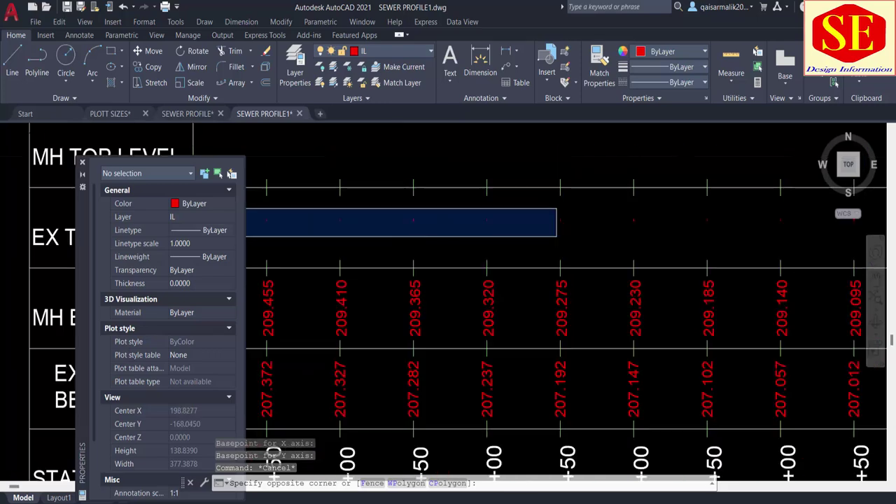
{"action": "scroll", "coordinate": [700, 249], "scroll_direction": "down", "scroll_amount": 3}
{"action": "left_click", "coordinate": [768, 238]}
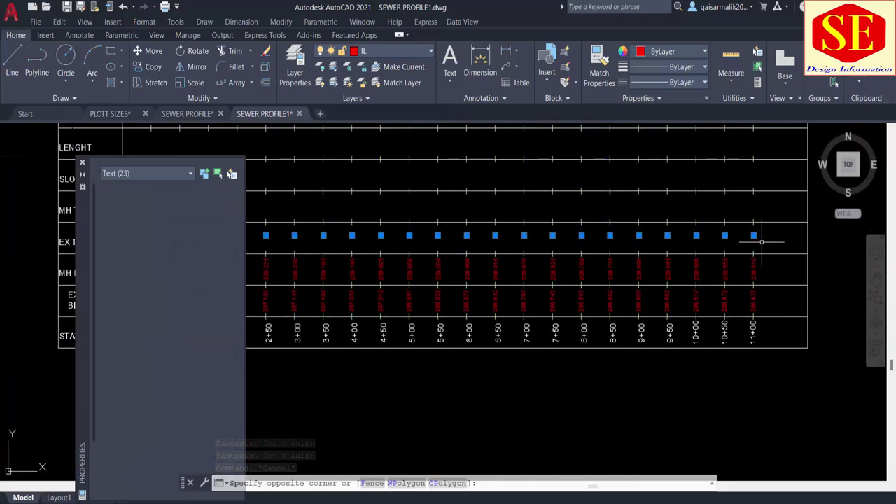
{"action": "left_click", "coordinate": [385, 52]}
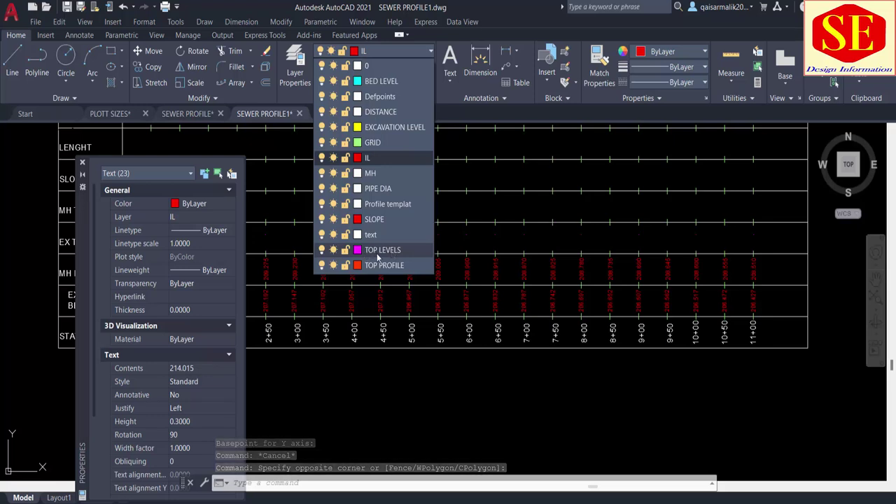
{"action": "left_click", "coordinate": [377, 251]}
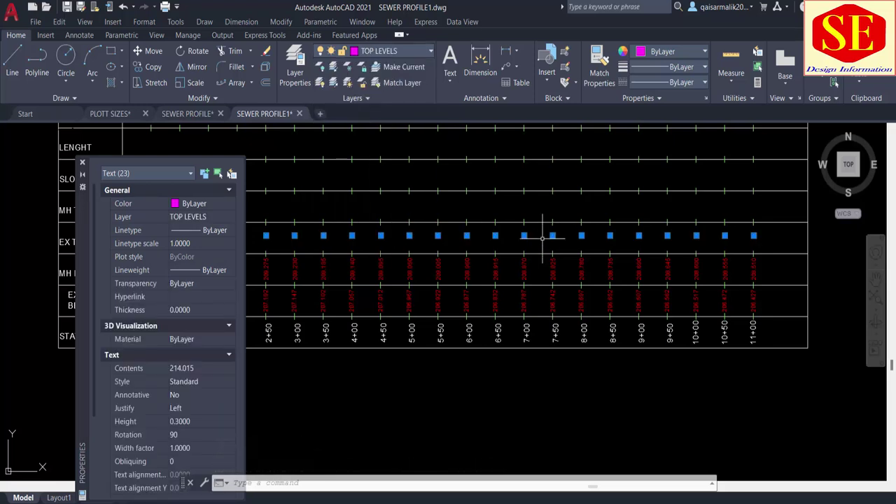
{"action": "left_click", "coordinate": [201, 421]}
{"action": "type", "text": "7.5"}
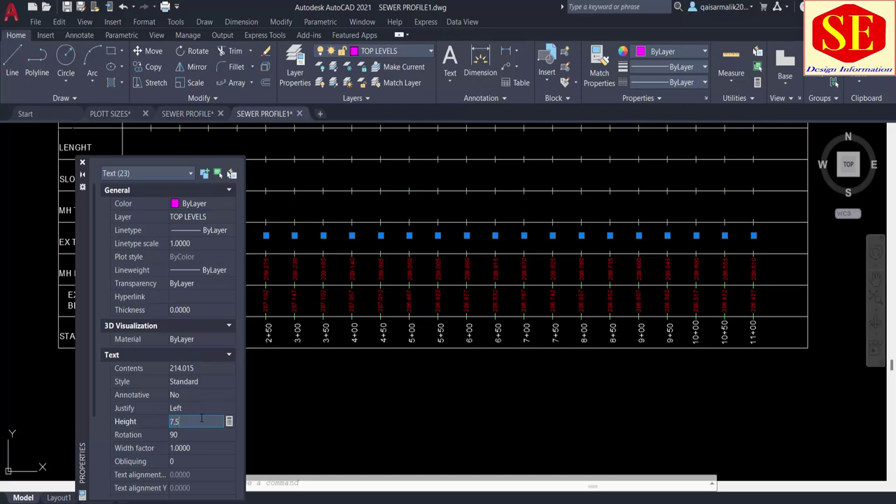
{"action": "key", "text": "Tab"}
{"action": "type", "text": "m"}
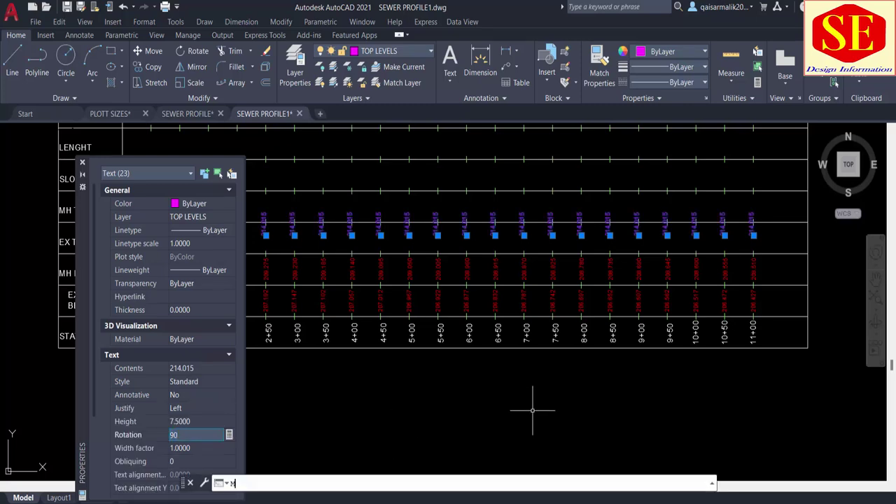
{"action": "key", "text": "Return"}
{"action": "left_click", "coordinate": [480, 434]}
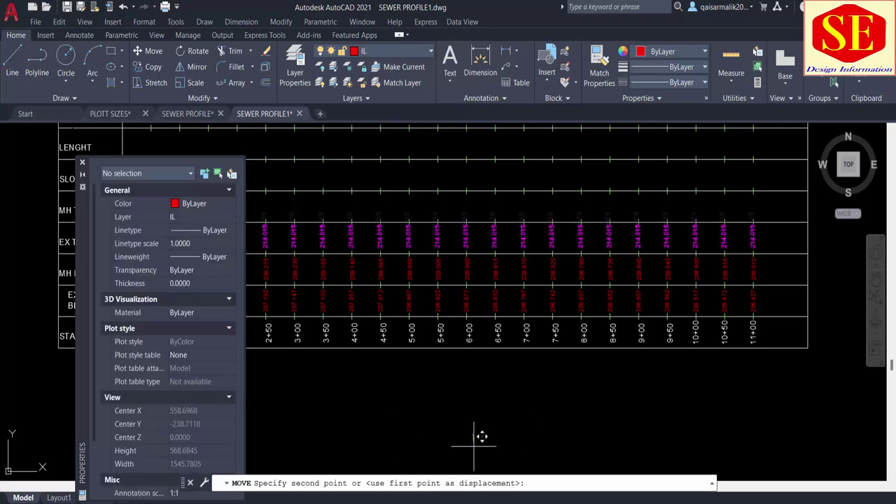
{"action": "scroll", "coordinate": [480, 434], "scroll_direction": "up", "scroll_amount": 2}
{"action": "middle_click_drag", "start_coordinate": [481, 436], "coordinate": [489, 501]}
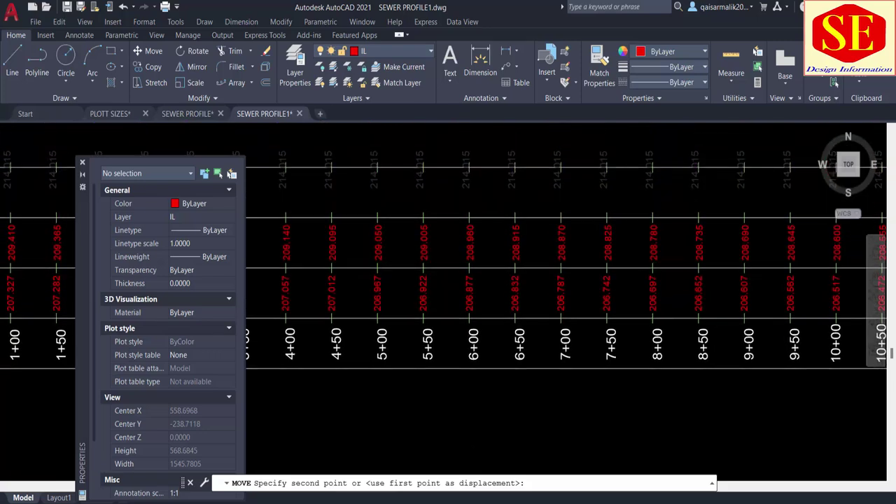
{"action": "scroll", "coordinate": [490, 462], "scroll_direction": "down", "scroll_amount": 5}
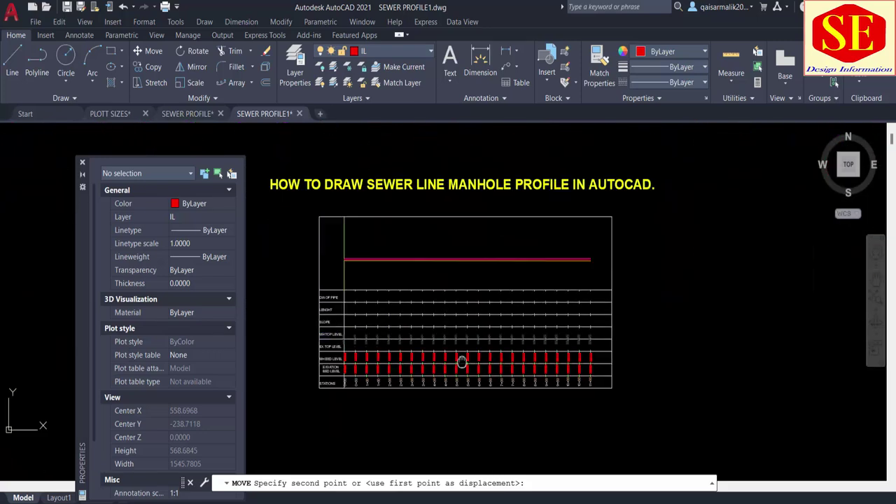
{"action": "middle_click_drag", "start_coordinate": [485, 462], "coordinate": [475, 384]}
{"action": "scroll", "coordinate": [481, 385], "scroll_direction": "up", "scroll_amount": 2}
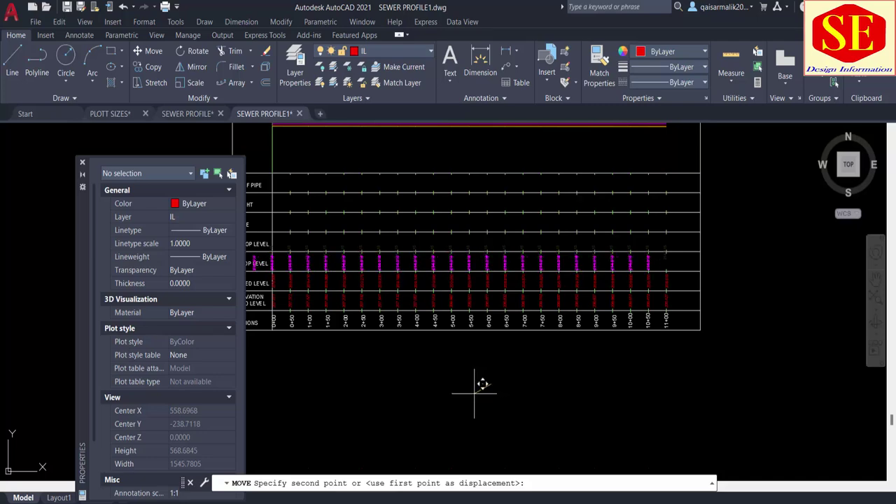
{"action": "left_click", "coordinate": [484, 383]}
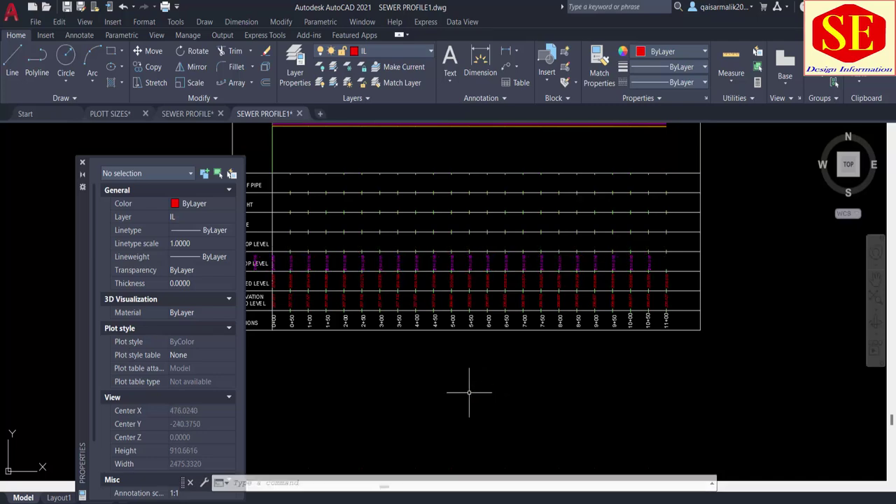
{"action": "scroll", "coordinate": [469, 362], "scroll_direction": "up", "scroll_amount": 2}
{"action": "scroll", "coordinate": [317, 275], "scroll_direction": "up", "scroll_amount": 3}
{"action": "scroll", "coordinate": [499, 292], "scroll_direction": "up", "scroll_amount": 3}
{"action": "middle_click_drag", "start_coordinate": [499, 291], "coordinate": [140, 294]}
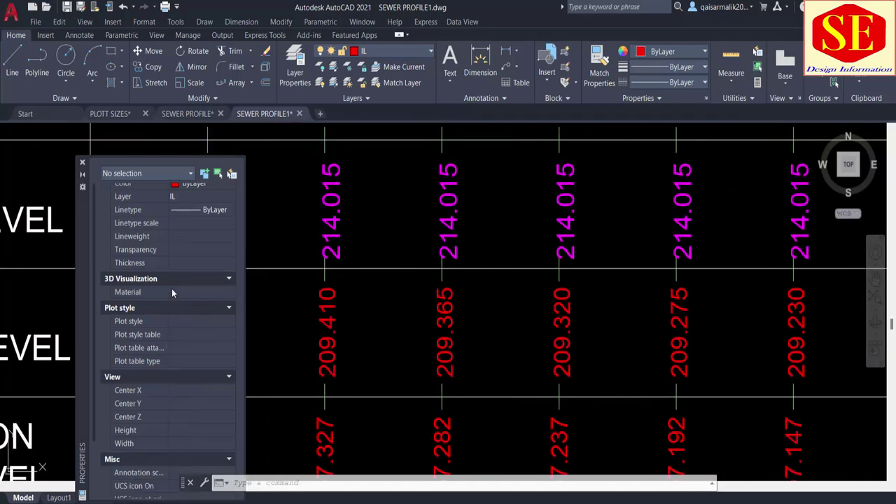
{"action": "scroll", "coordinate": [644, 311], "scroll_direction": "down", "scroll_amount": 5}
{"action": "scroll", "coordinate": [585, 303], "scroll_direction": "down", "scroll_amount": 2}
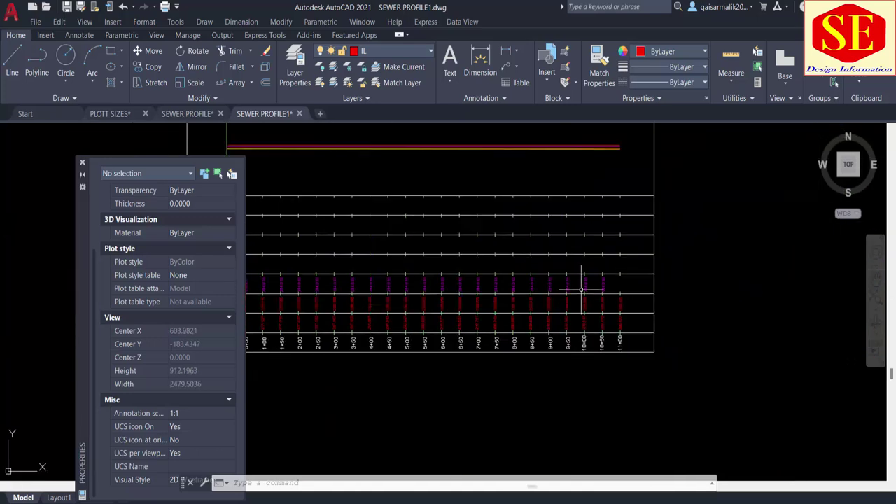
{"action": "scroll", "coordinate": [581, 290], "scroll_direction": "up", "scroll_amount": 4}
{"action": "left_click", "coordinate": [638, 275]}
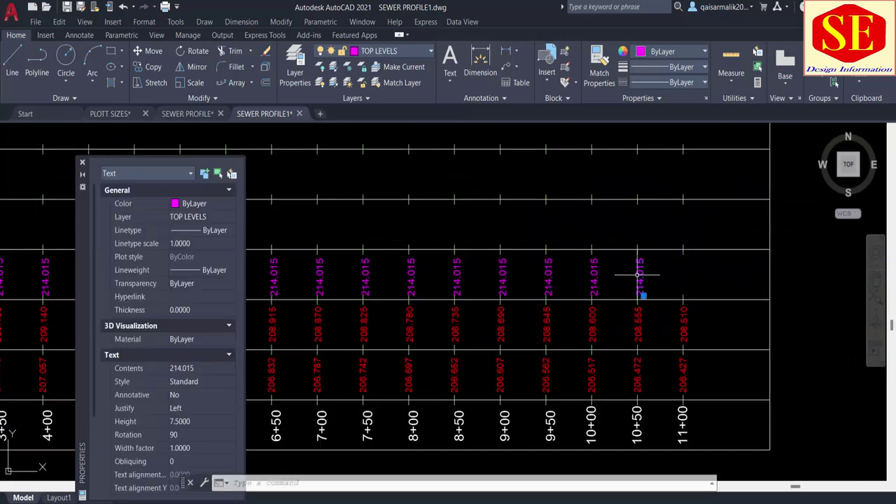
{"action": "right_click", "coordinate": [639, 274]}
{"action": "left_click", "coordinate": [682, 411]}
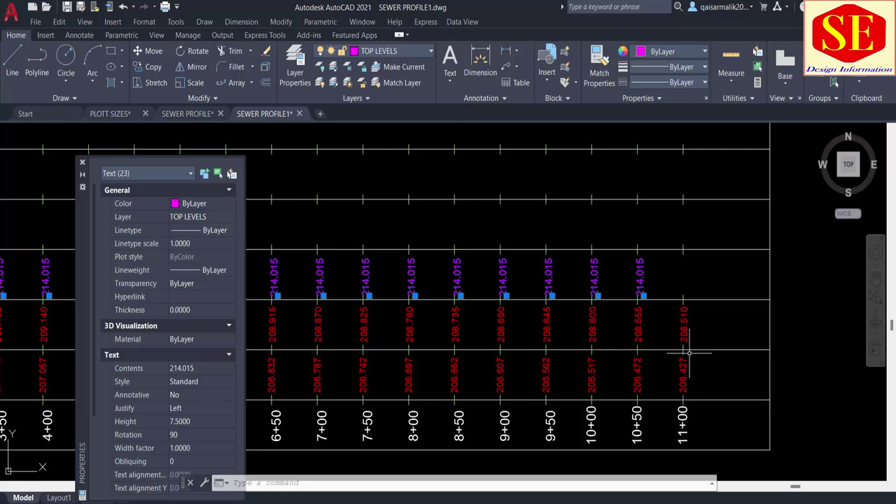
{"action": "type", "text": "m"}
{"action": "key", "text": "Return"}
{"action": "middle_click_drag", "start_coordinate": [768, 356], "coordinate": [675, 331]}
{"action": "left_click", "coordinate": [777, 359]}
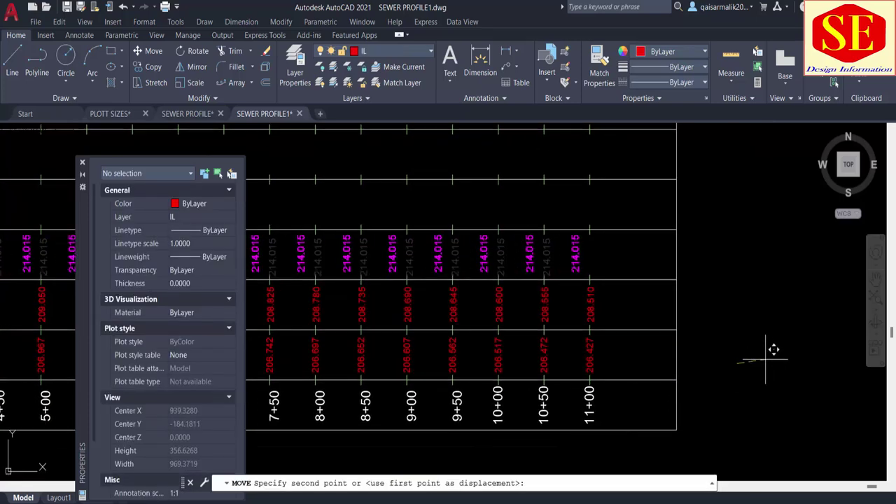
{"action": "left_click", "coordinate": [779, 362]}
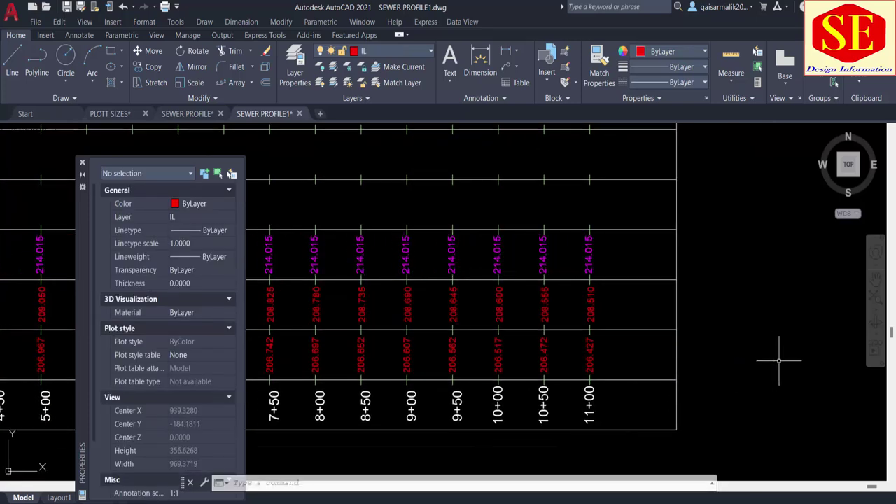
{"action": "mouse_move", "coordinate": [112, 308]}
{"action": "middle_mouse_down"}
{"action": "mouse_move", "coordinate": [414, 324]}
{"action": "mouse_move", "coordinate": [525, 317]}
{"action": "middle_mouse_up"}
{"action": "scroll", "coordinate": [387, 264], "scroll_direction": "up", "scroll_amount": 4}
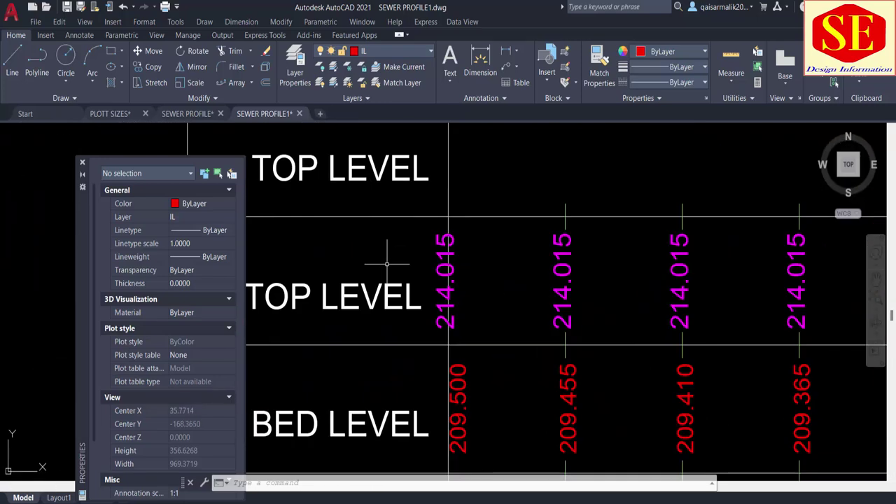
{"action": "type", "text": "m"}
{"action": "key", "text": "space"}
{"action": "left_click", "coordinate": [448, 280]}
{"action": "key", "text": "Return"}
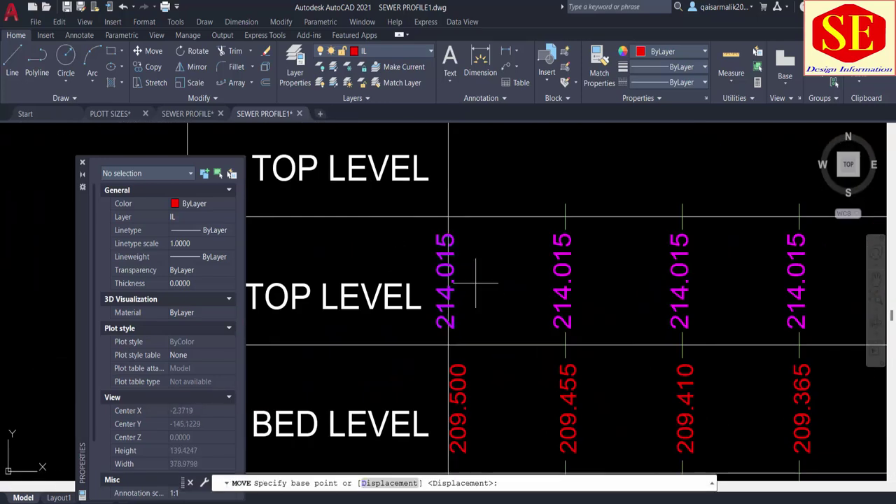
{"action": "left_click", "coordinate": [467, 281]}
{"action": "left_click", "coordinate": [489, 282]}
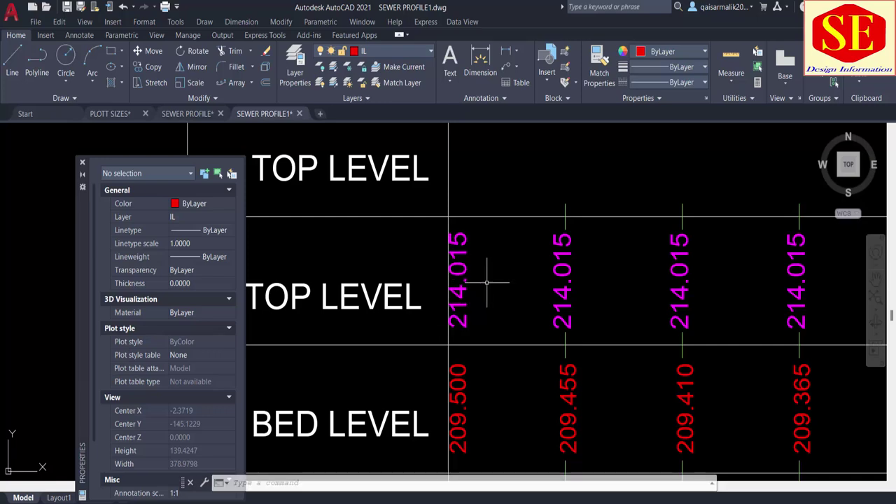
{"action": "scroll", "coordinate": [444, 326], "scroll_direction": "down", "scroll_amount": 4}
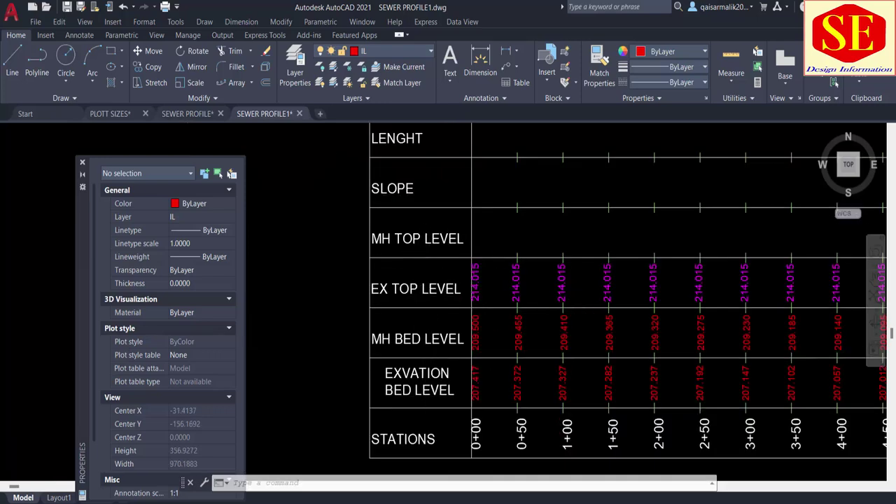
{"action": "scroll", "coordinate": [448, 203], "scroll_direction": "down", "scroll_amount": 2}
{"action": "scroll", "coordinate": [462, 182], "scroll_direction": "up", "scroll_amount": 4}
Check the red profile polyline by selecting it
{"action": "scroll", "coordinate": [446, 210], "scroll_direction": "up", "scroll_amount": 3}
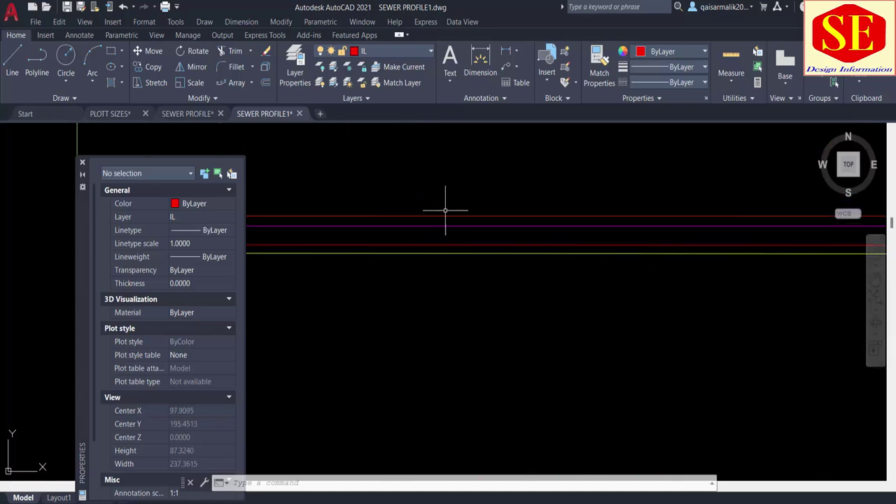
{"action": "left_click", "coordinate": [445, 214]}
{"action": "key", "text": "Escape"}
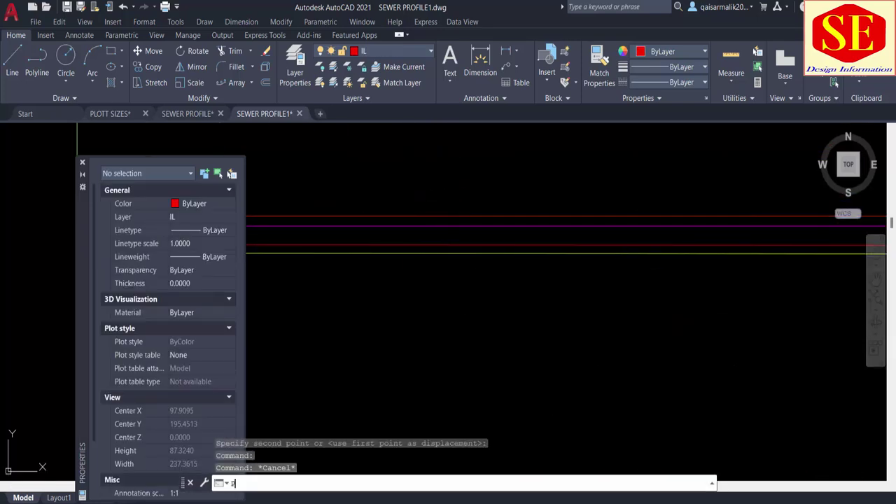
Run the level-reading routine on the red polyline, setting X and Y axis base points
{"action": "type", "text": "R"}
{"action": "key", "text": "Return"}
{"action": "left_click", "coordinate": [433, 215]}
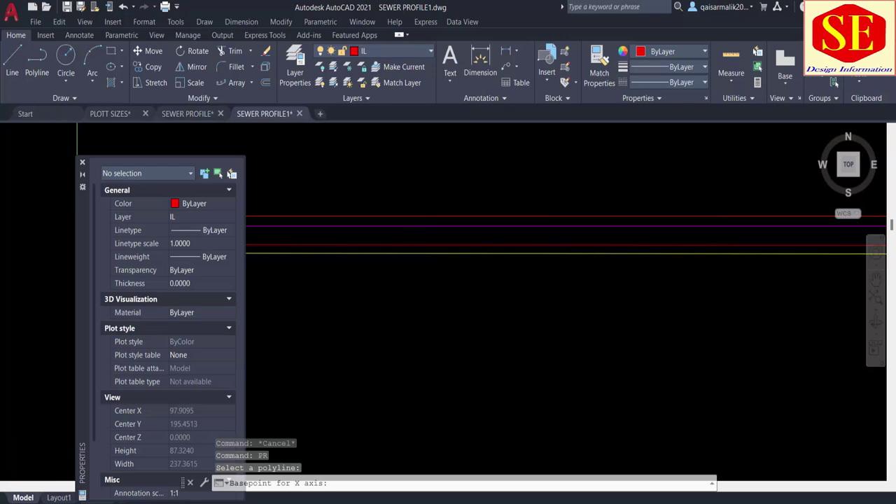
{"action": "scroll", "coordinate": [448, 203], "scroll_direction": "down", "scroll_amount": 5}
{"action": "middle_click_drag", "start_coordinate": [460, 189], "coordinate": [455, 79]}
{"action": "scroll", "coordinate": [415, 317], "scroll_direction": "up", "scroll_amount": 1}
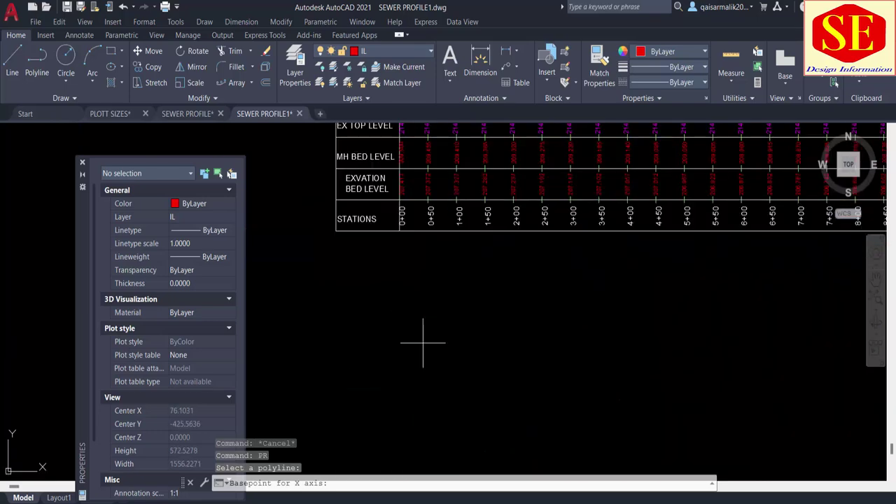
{"action": "left_click", "coordinate": [428, 270]}
{"action": "scroll", "coordinate": [423, 259], "scroll_direction": "up", "scroll_amount": 2}
{"action": "scroll", "coordinate": [402, 206], "scroll_direction": "up", "scroll_amount": 3}
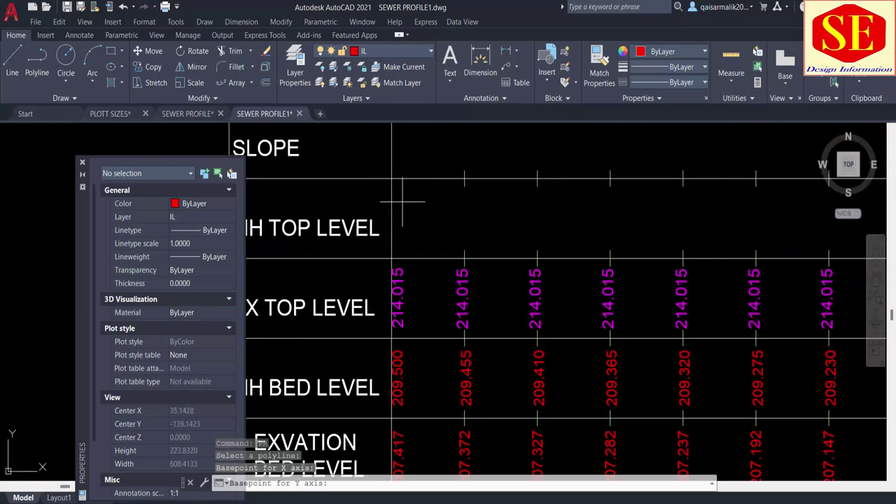
{"action": "scroll", "coordinate": [400, 218], "scroll_direction": "up", "scroll_amount": 1}
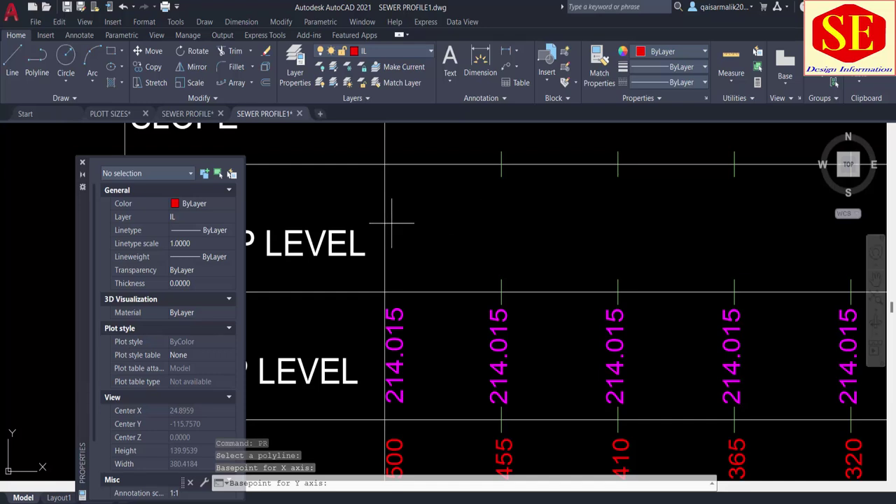
{"action": "left_click", "coordinate": [391, 222]}
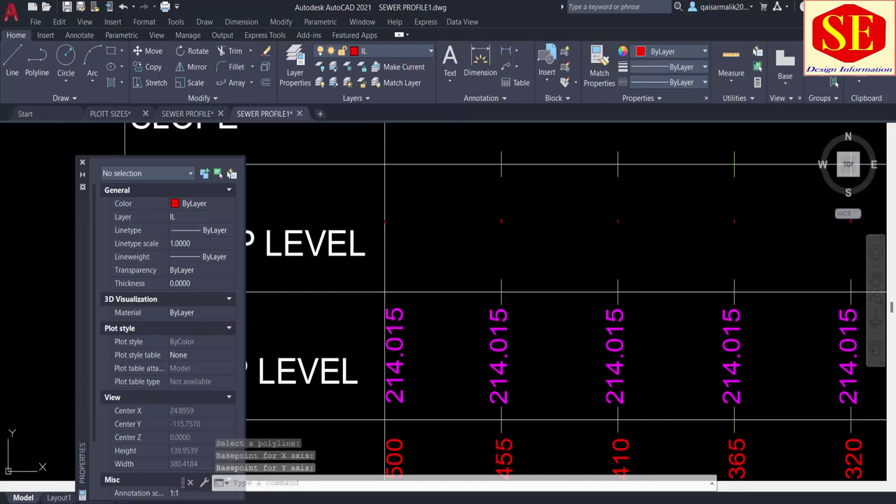
{"action": "key", "text": "Escape"}
{"action": "key", "text": "Escape"}
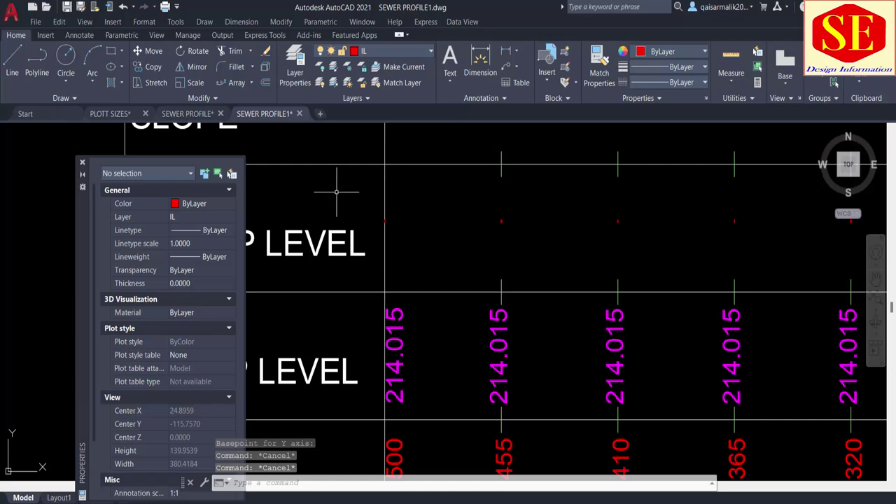
{"action": "left_click", "coordinate": [352, 191]}
{"action": "scroll", "coordinate": [490, 238], "scroll_direction": "down", "scroll_amount": 3}
{"action": "scroll", "coordinate": [406, 240], "scroll_direction": "down", "scroll_amount": 1}
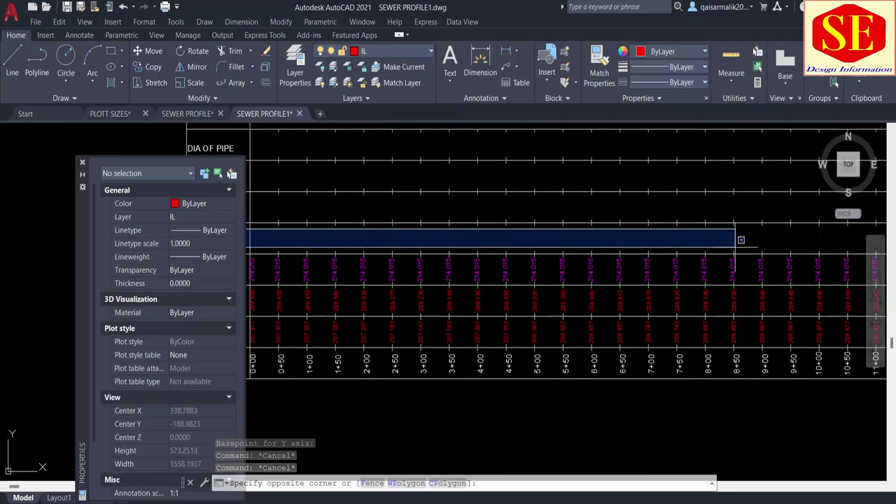
Put the 23 new level texts on the TOP PROFILE layer with height 7.5
{"action": "scroll", "coordinate": [741, 239], "scroll_direction": "up", "scroll_amount": 2}
{"action": "scroll", "coordinate": [544, 224], "scroll_direction": "up", "scroll_amount": 2}
{"action": "left_click", "coordinate": [779, 244]}
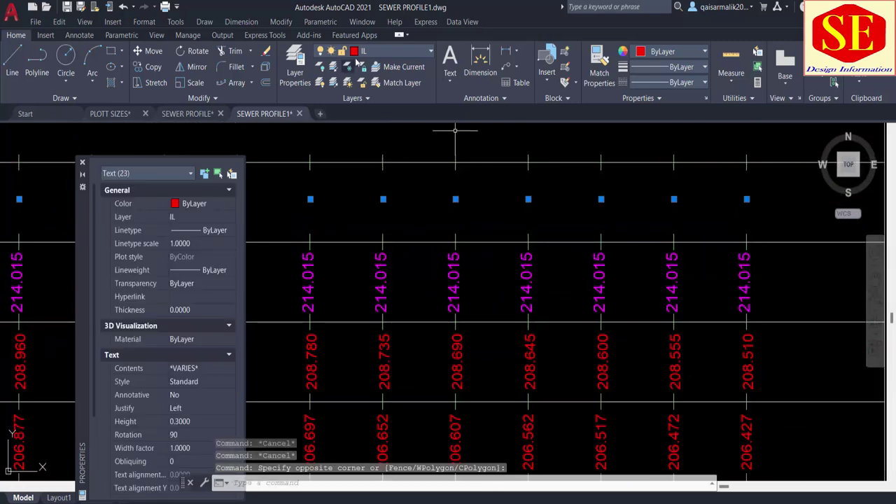
{"action": "left_click", "coordinate": [382, 53]}
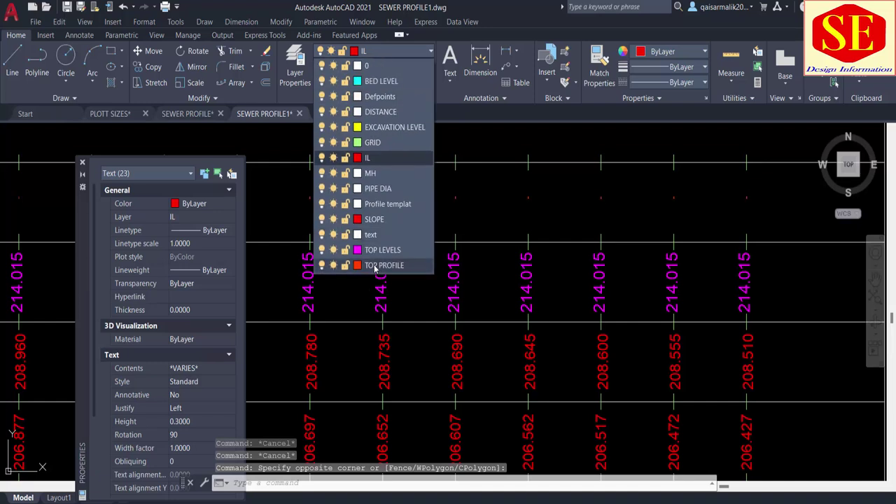
{"action": "left_click", "coordinate": [375, 266]}
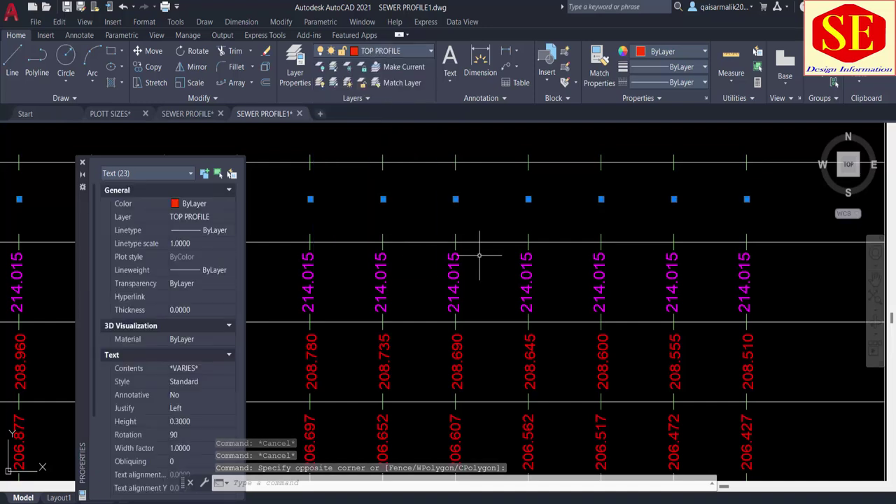
{"action": "left_click", "coordinate": [200, 422]}
{"action": "type", "text": "7.5"}
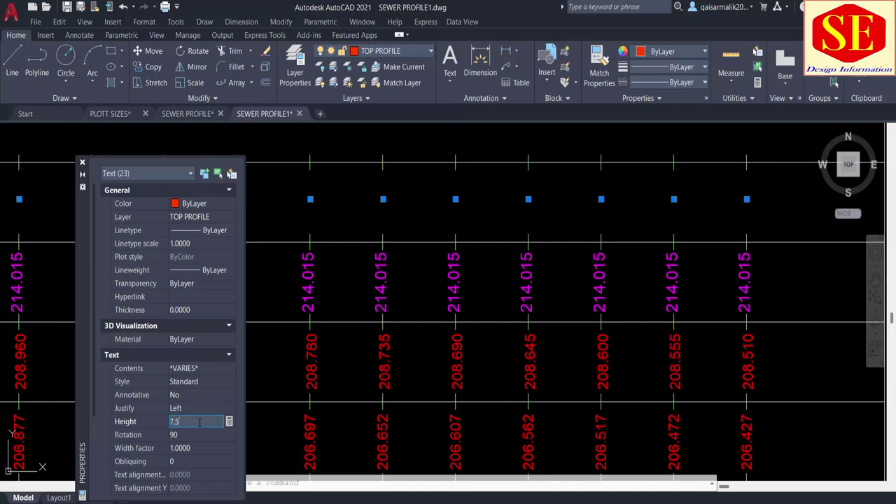
{"action": "key", "text": "Tab"}
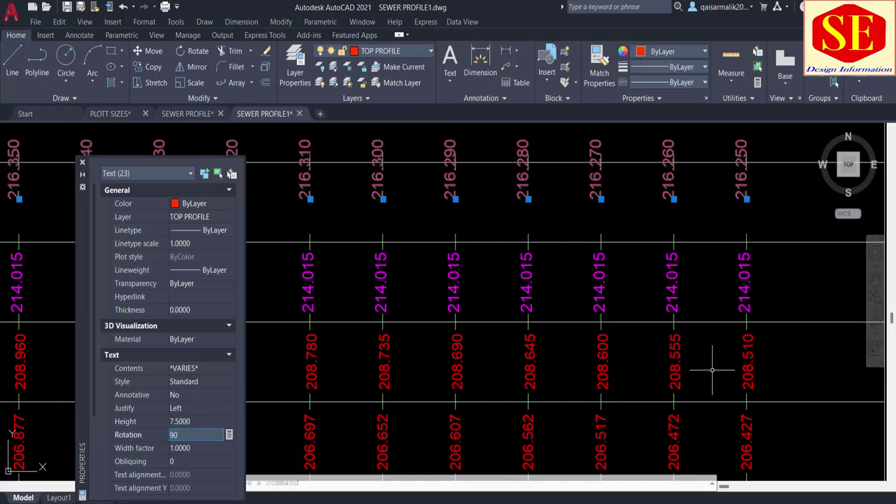
Start moving the selected level texts from a base point
{"action": "type", "text": "m"}
{"action": "key", "text": "Return"}
{"action": "left_click", "coordinate": [504, 203]}
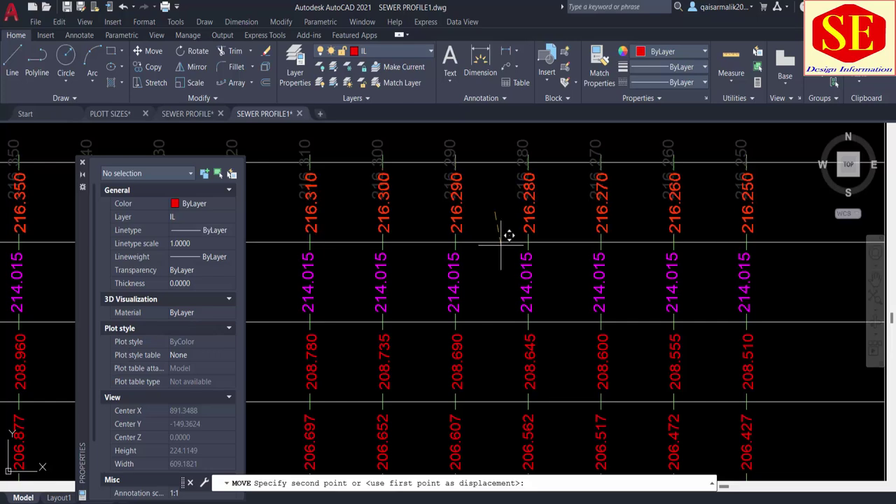
Drop the moved level texts into the MH TOP LEVEL row
{"action": "left_click", "coordinate": [509, 235]}
{"action": "scroll", "coordinate": [509, 239], "scroll_direction": "down", "scroll_amount": 3}
{"action": "middle_click_drag", "start_coordinate": [70, 266], "coordinate": [467, 259]}
{"action": "scroll", "coordinate": [468, 259], "scroll_direction": "up", "scroll_amount": 2}
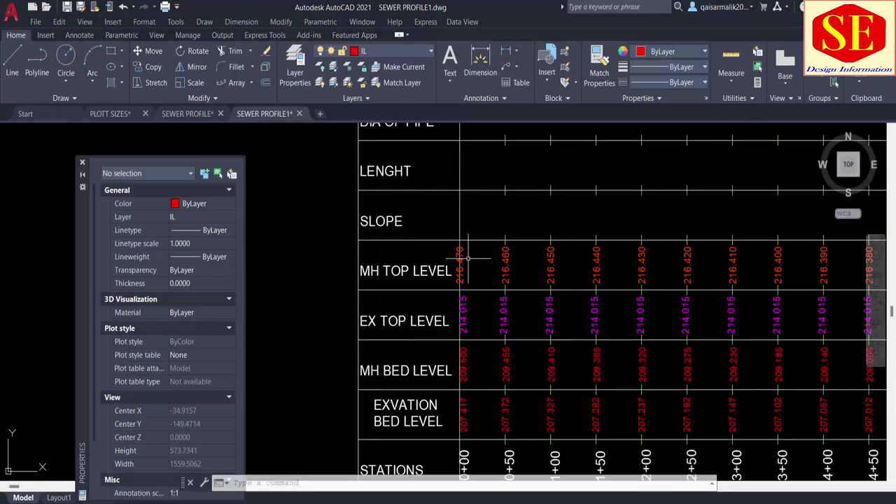
{"action": "scroll", "coordinate": [468, 258], "scroll_direction": "up", "scroll_amount": 3}
Move the 216.470 text to align on station 0+00
{"action": "key", "text": "space"}
{"action": "key", "text": "Return"}
{"action": "left_click", "coordinate": [483, 261]}
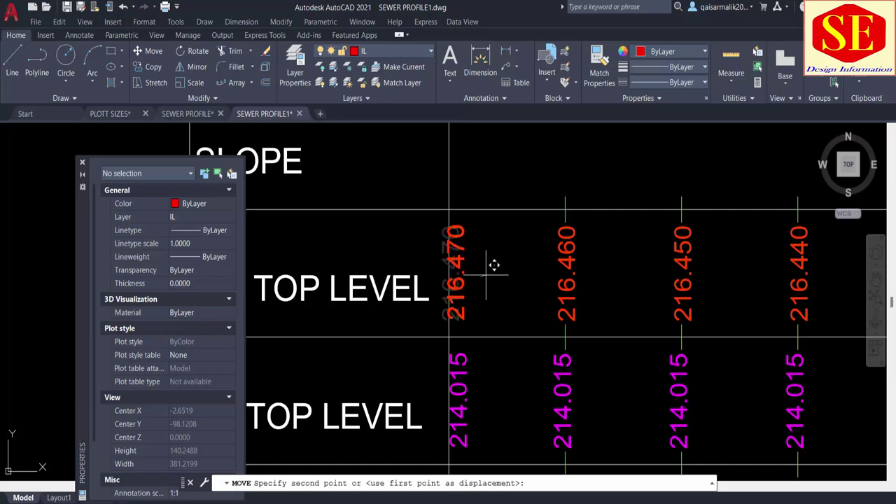
{"action": "left_click", "coordinate": [490, 286]}
{"action": "scroll", "coordinate": [507, 343], "scroll_direction": "down", "scroll_amount": 4}
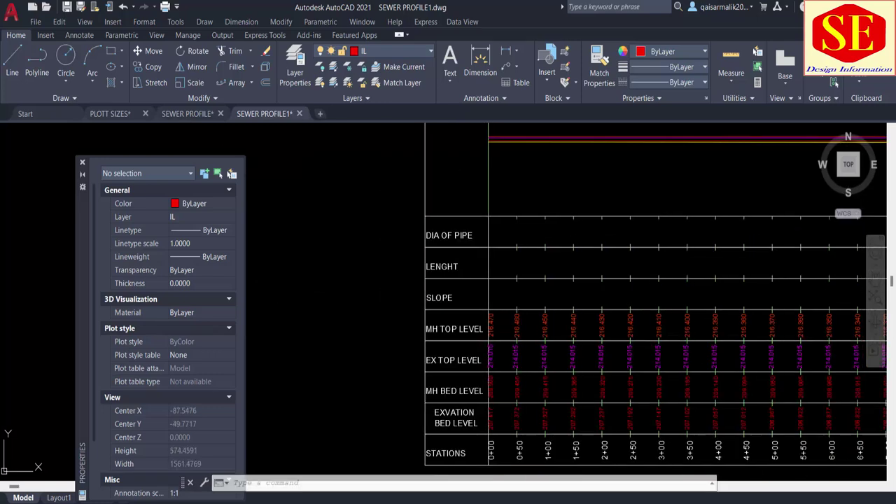
{"action": "middle_click_drag", "start_coordinate": [716, 428], "coordinate": [542, 358]}
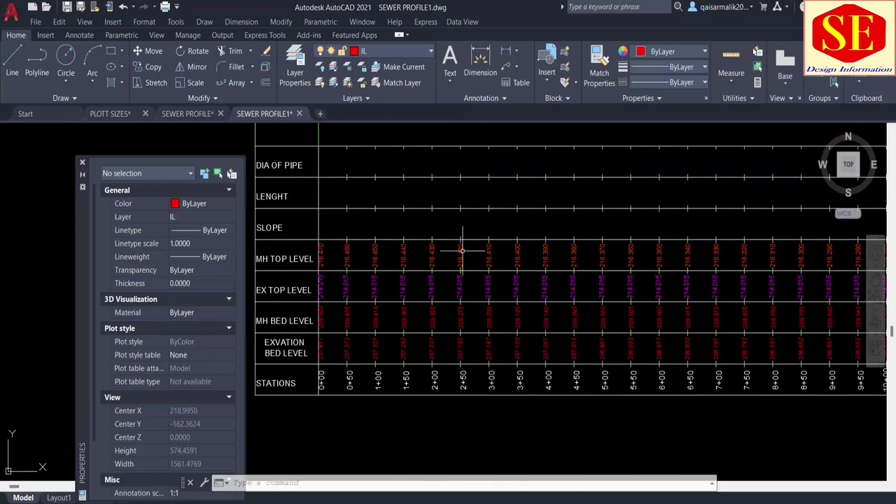
Save the drawing, check the SLOPE label, and switch to the Excel levels workbook
{"action": "key", "text": "ctrl+s"}
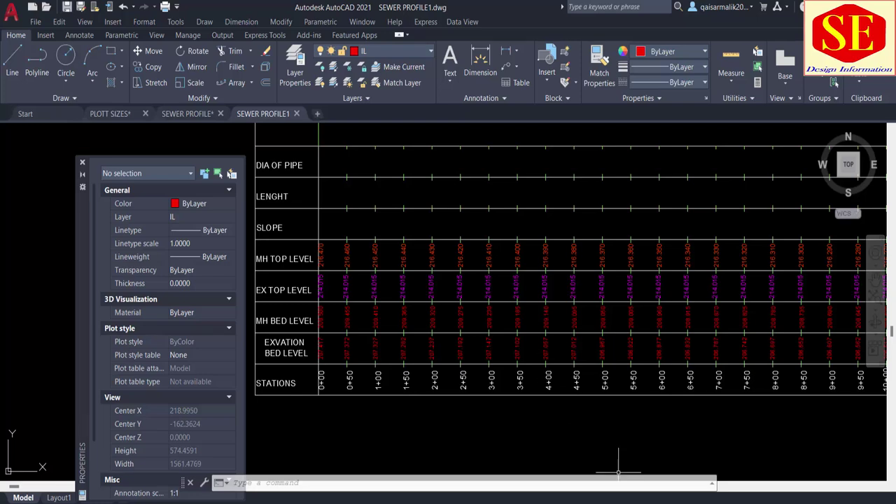
{"action": "scroll", "coordinate": [266, 280], "scroll_direction": "up", "scroll_amount": 4}
{"action": "left_click", "coordinate": [310, 280]}
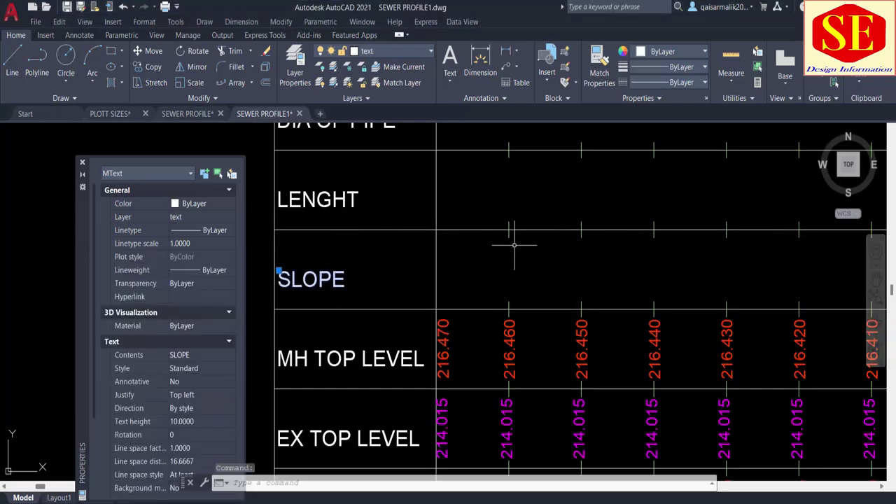
{"action": "key", "text": "Escape"}
{"action": "scroll", "coordinate": [474, 262], "scroll_direction": "down", "scroll_amount": 5}
{"action": "scroll", "coordinate": [535, 222], "scroll_direction": "up", "scroll_amount": 2}
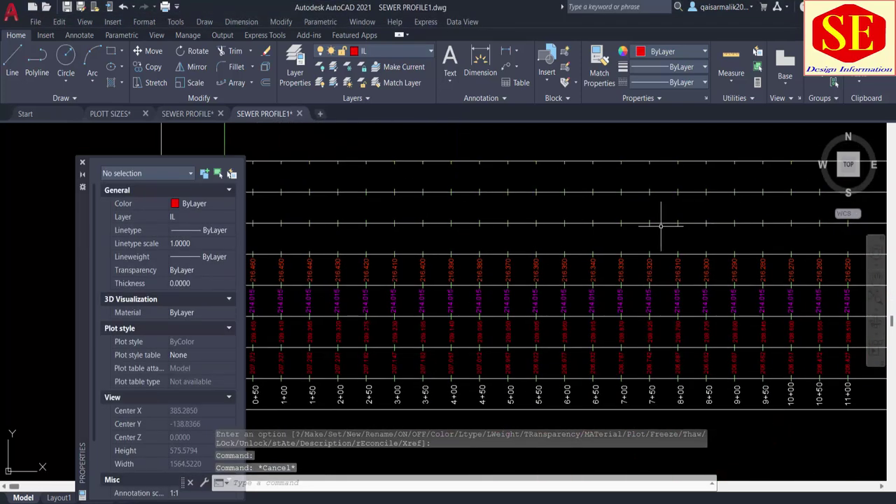
{"action": "key", "text": "alt+Tab"}
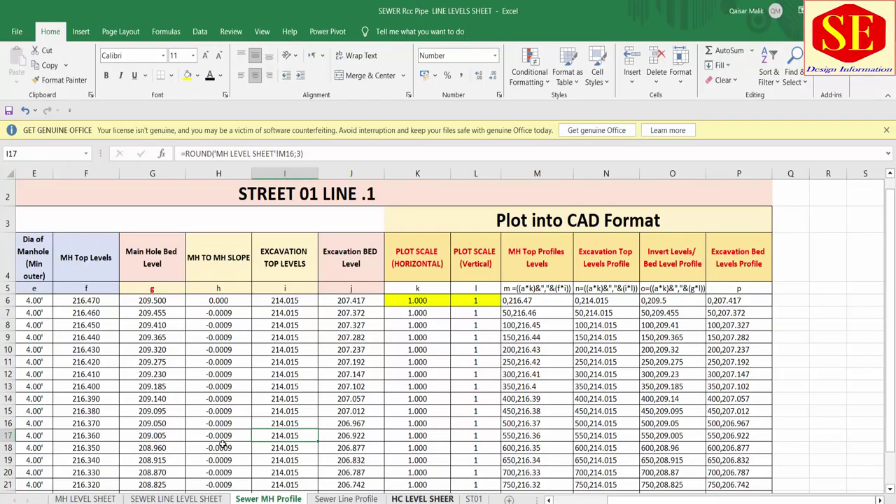
Select H7:H26 to review the -0.0009 MH TO MH SLOPE values, then scroll to the headers
{"action": "left_click_drag", "start_coordinate": [229, 312], "coordinate": [218, 483]}
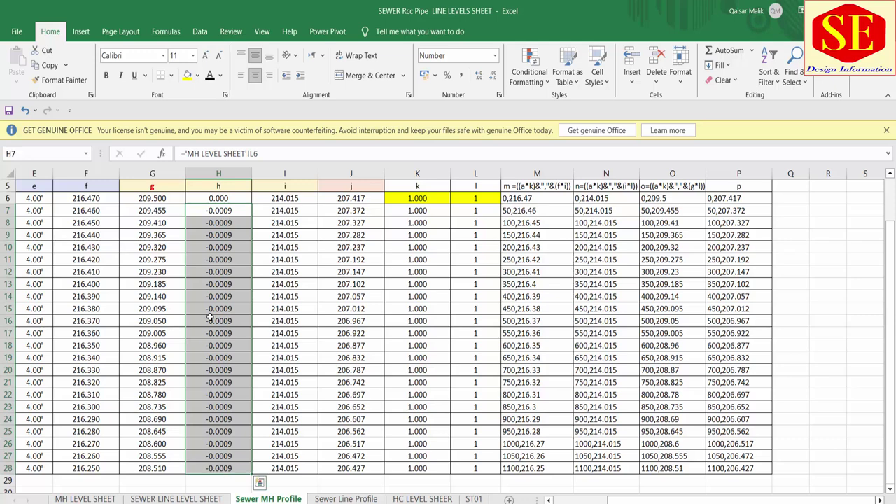
{"action": "scroll", "coordinate": [209, 218], "scroll_direction": "up", "scroll_amount": 1}
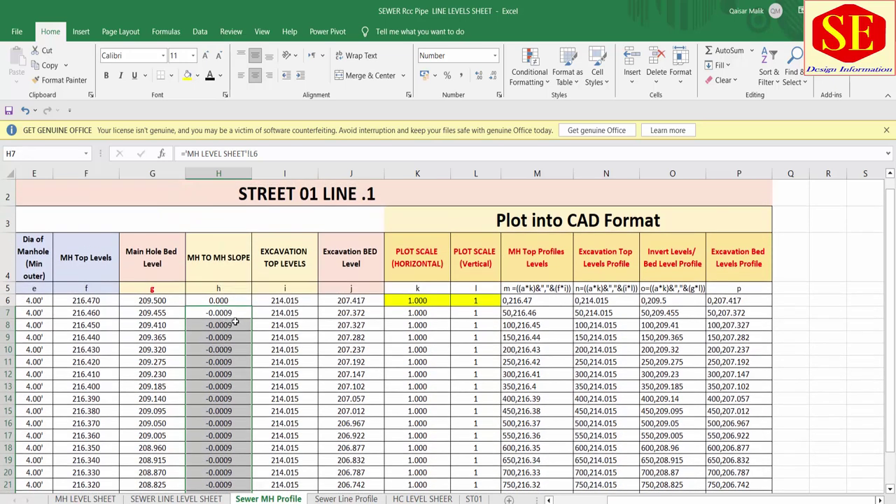
Copy the SLOPE label into the SLOPE row's first station column
{"action": "key", "text": "alt+Tab"}
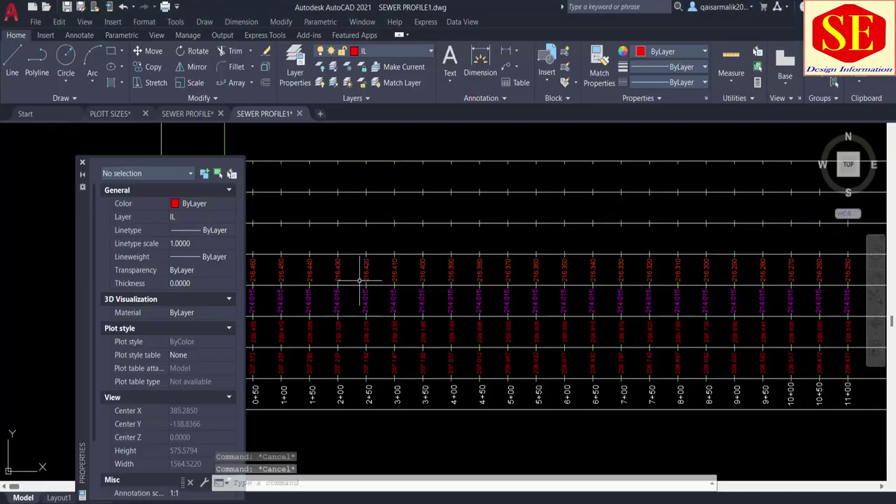
{"action": "middle_click_drag", "start_coordinate": [360, 280], "coordinate": [479, 288]}
{"action": "scroll", "coordinate": [380, 228], "scroll_direction": "up", "scroll_amount": 2}
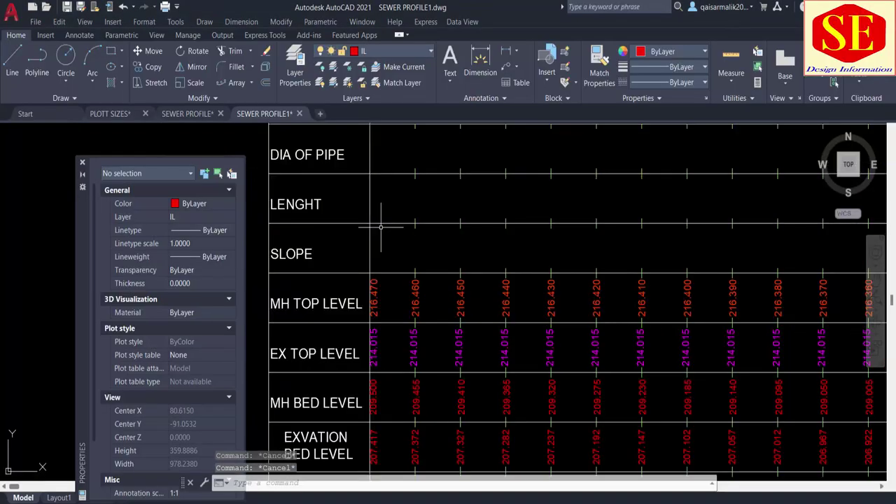
{"action": "type", "text": "co"}
{"action": "key", "text": "Return"}
{"action": "left_click", "coordinate": [339, 247]}
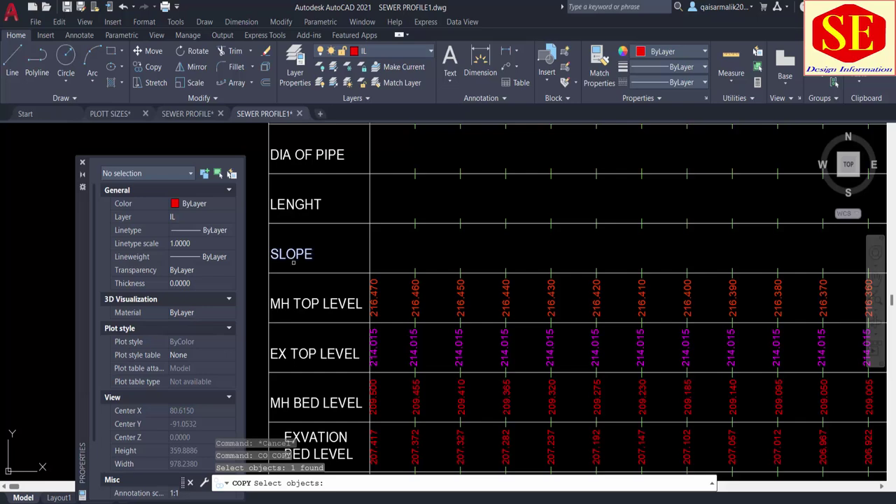
{"action": "key", "text": "Return"}
{"action": "left_click", "coordinate": [294, 263]}
{"action": "scroll", "coordinate": [417, 257], "scroll_direction": "up", "scroll_amount": 2}
{"action": "scroll", "coordinate": [415, 258], "scroll_direction": "up", "scroll_amount": 2}
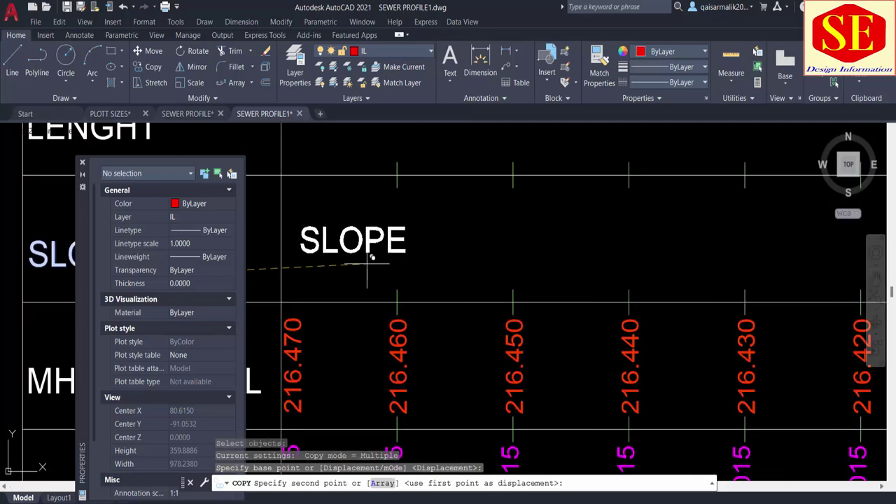
{"action": "left_click", "coordinate": [420, 259]}
{"action": "key", "text": "Escape"}
Put the copied label on the SLOPE layer so it turns cyan
{"action": "left_click", "coordinate": [411, 247]}
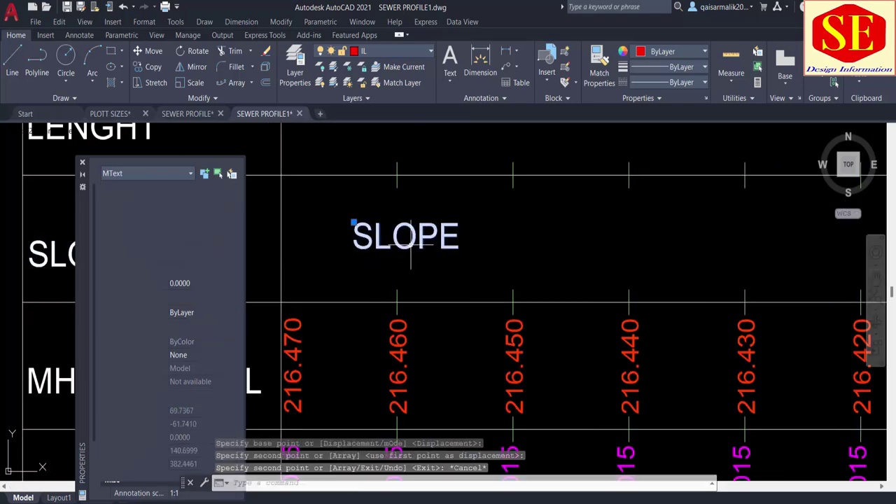
{"action": "left_click", "coordinate": [412, 50]}
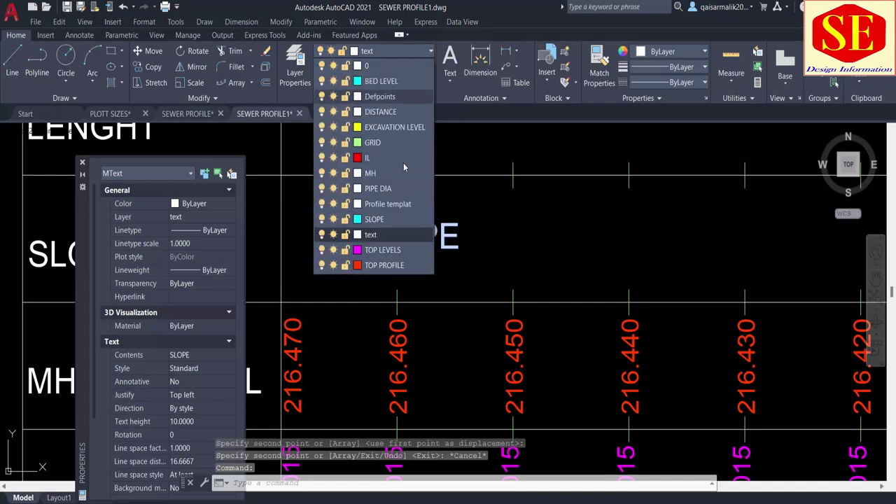
{"action": "left_click", "coordinate": [375, 220]}
{"action": "key", "text": "Escape"}
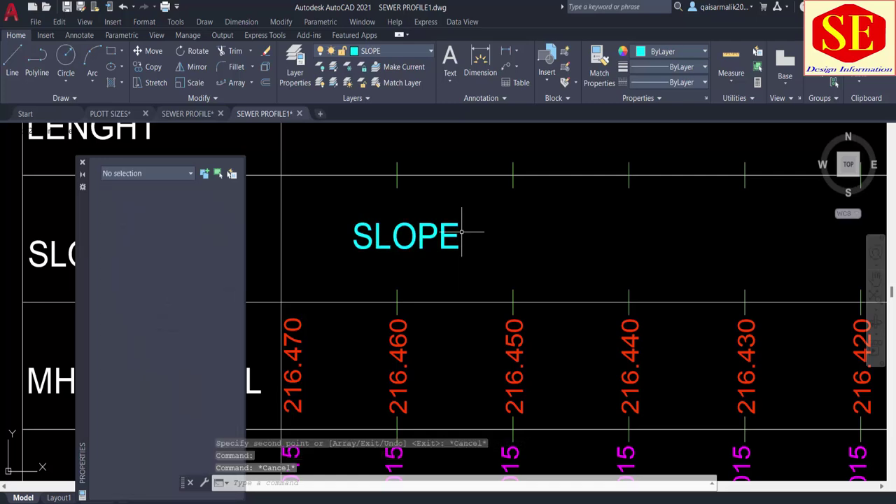
Replace the copied label's text with the slope value -0.0009
{"action": "double_click", "coordinate": [406, 236]}
{"action": "left_click_drag", "start_coordinate": [463, 238], "coordinate": [354, 238]}
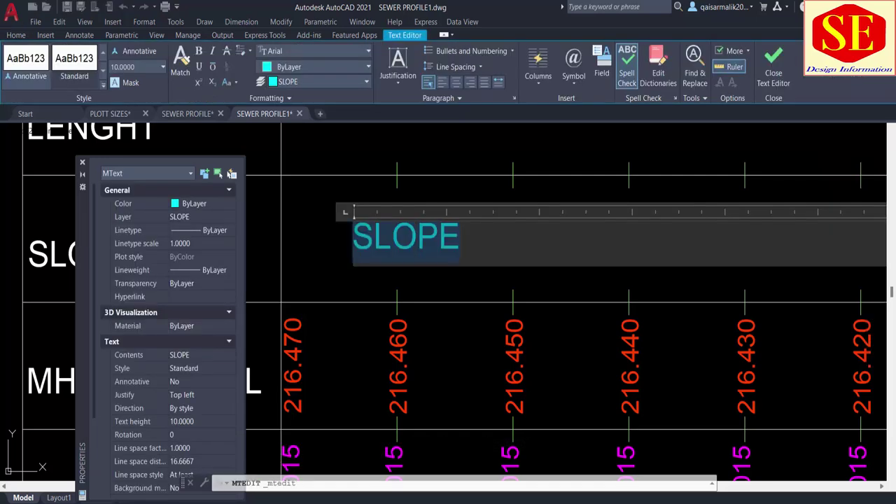
{"action": "type", "text": "-0.0009"}
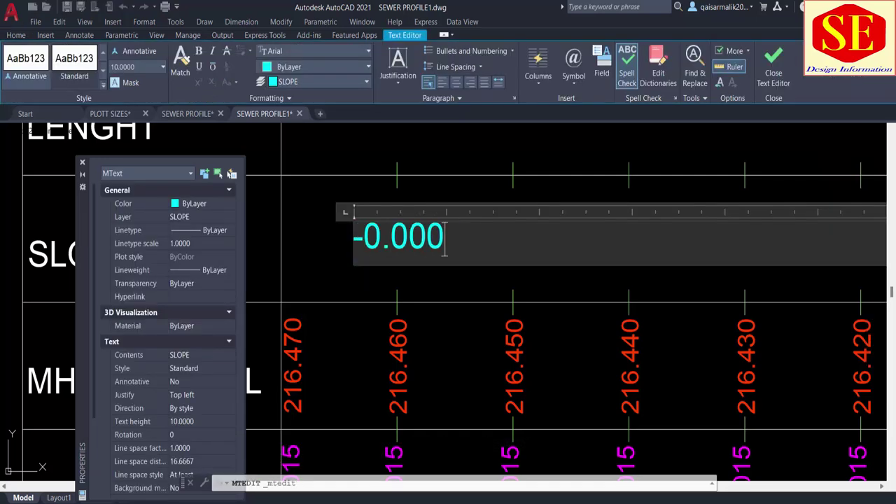
{"action": "left_click", "coordinate": [431, 279]}
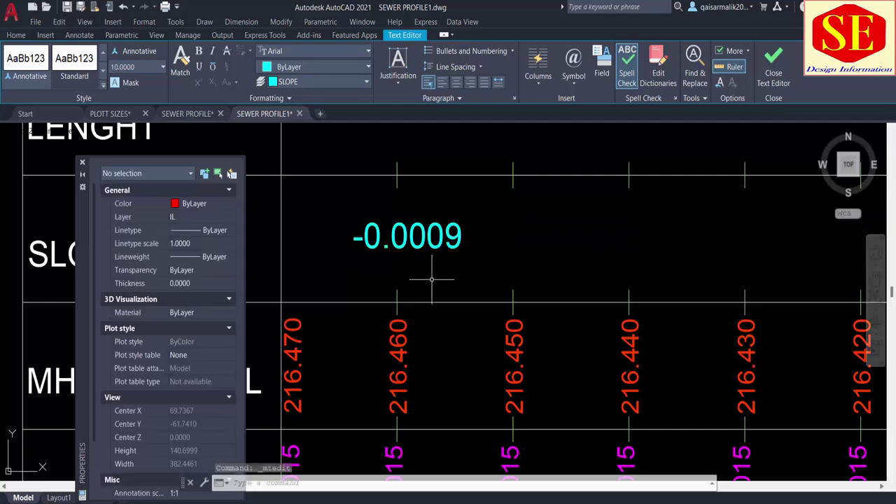
{"action": "key", "text": "super"}
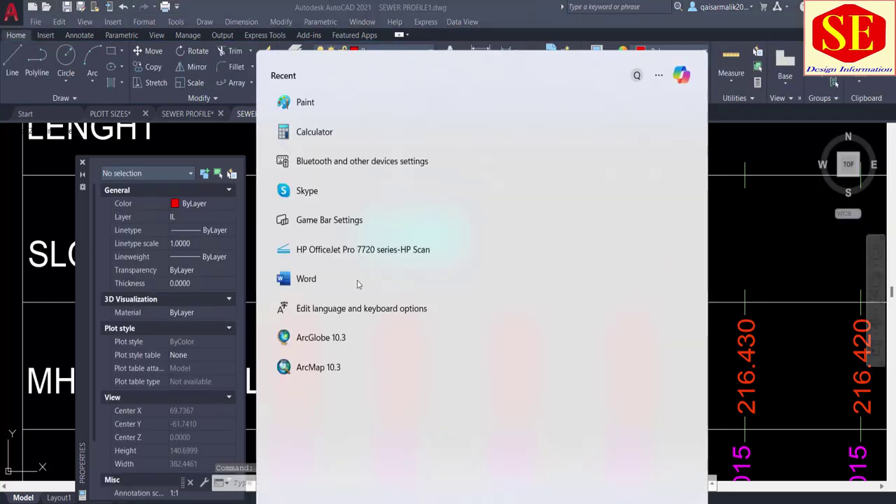
Multiply 0.0009 by 100 in Calculator to get a 0.09 percent slope, then close it
{"action": "type", "text": "c"}
{"action": "key", "text": "Return"}
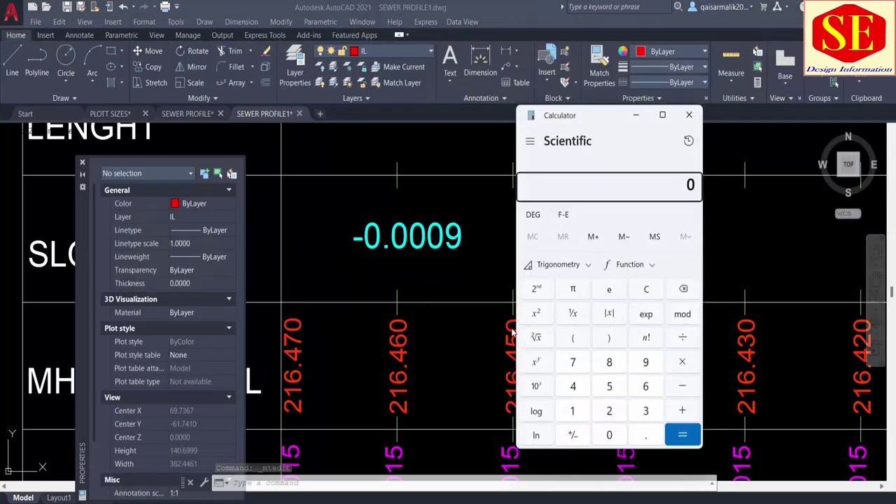
{"action": "type", "text": ".0009"}
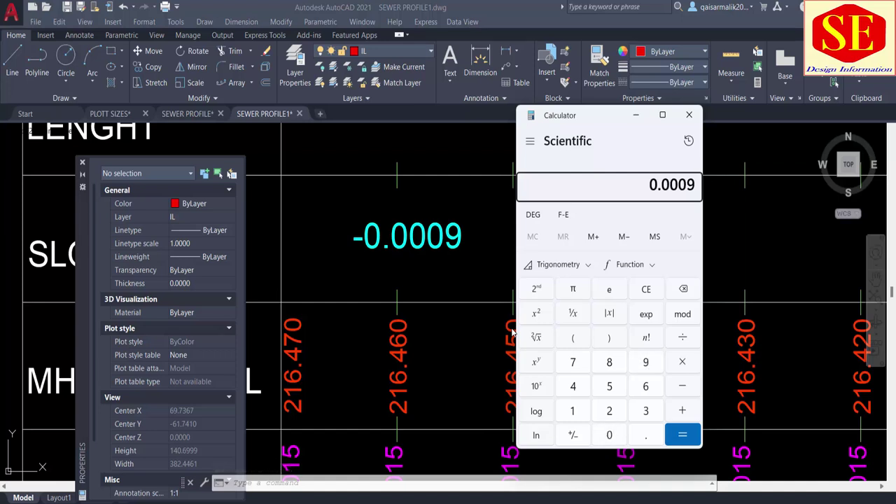
{"action": "key", "text": "Return"}
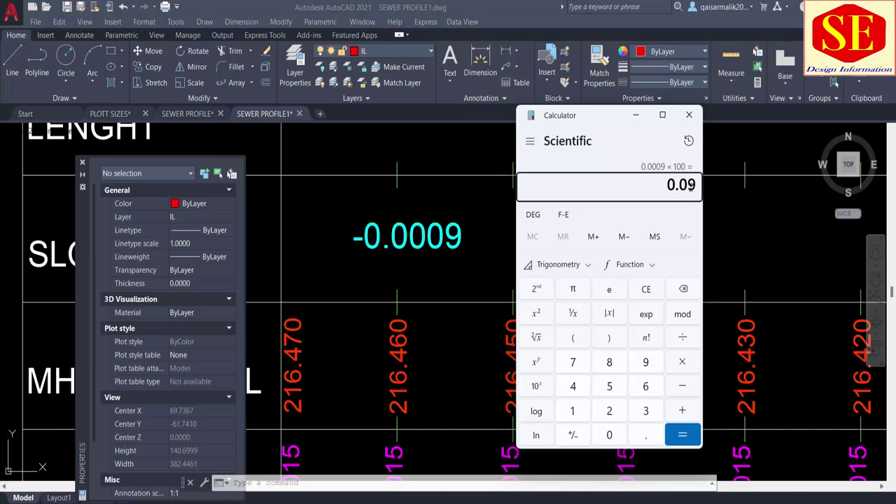
{"action": "left_click", "coordinate": [467, 255]}
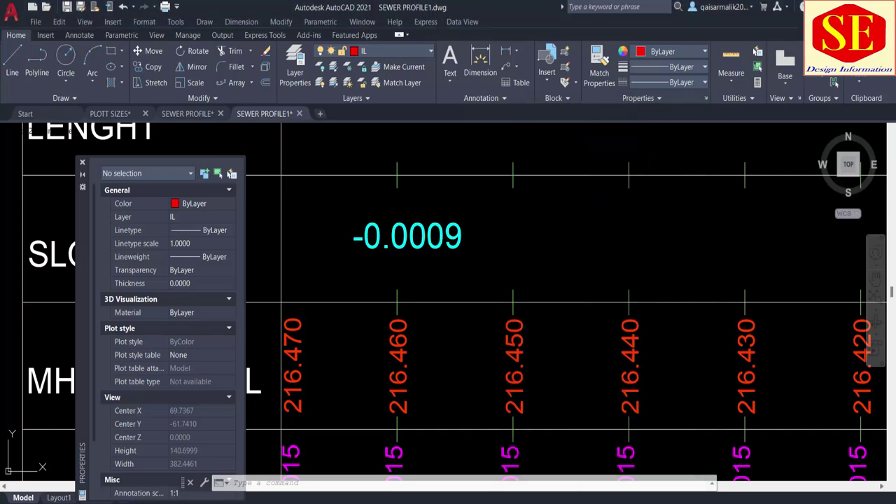
{"action": "double_click", "coordinate": [446, 238]}
{"action": "key", "text": "BackSpace"}
{"action": "key", "text": "BackSpace"}
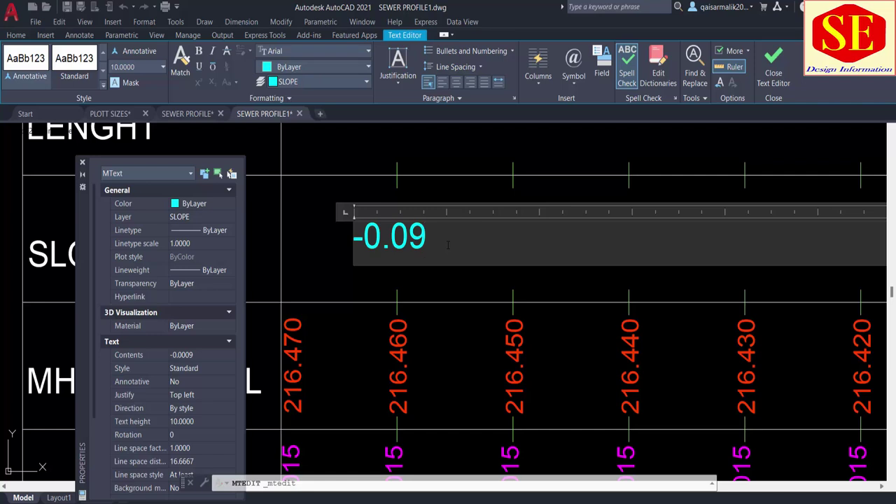
{"action": "type", "text": "%"}
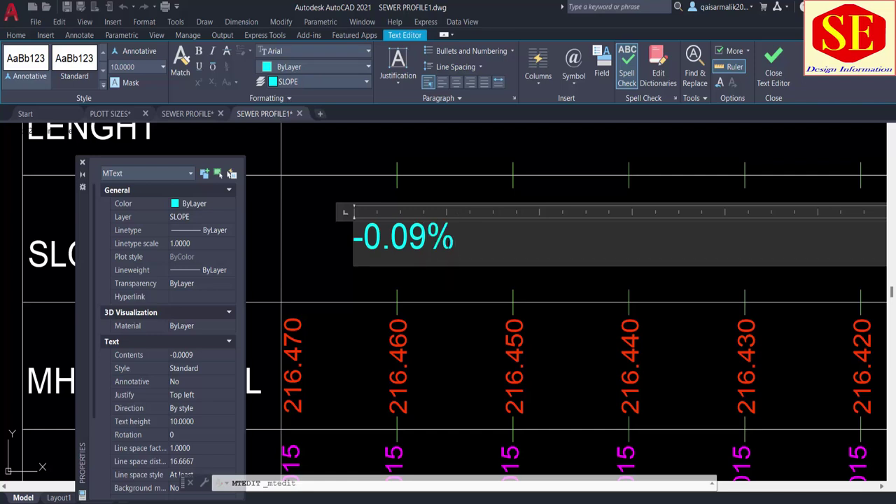
{"action": "key", "text": "BackSpace"}
{"action": "key", "text": "BackSpace"}
{"action": "type", "text": "00"}
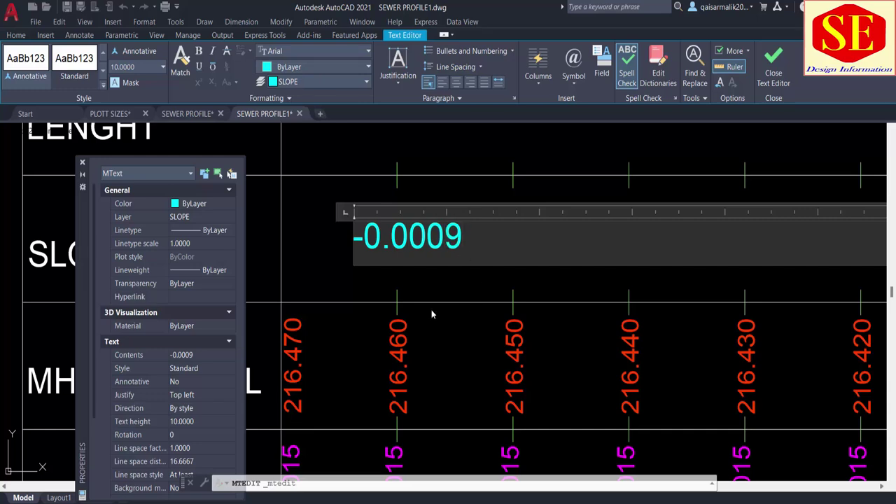
{"action": "key", "text": "Escape"}
{"action": "type", "text": "co"}
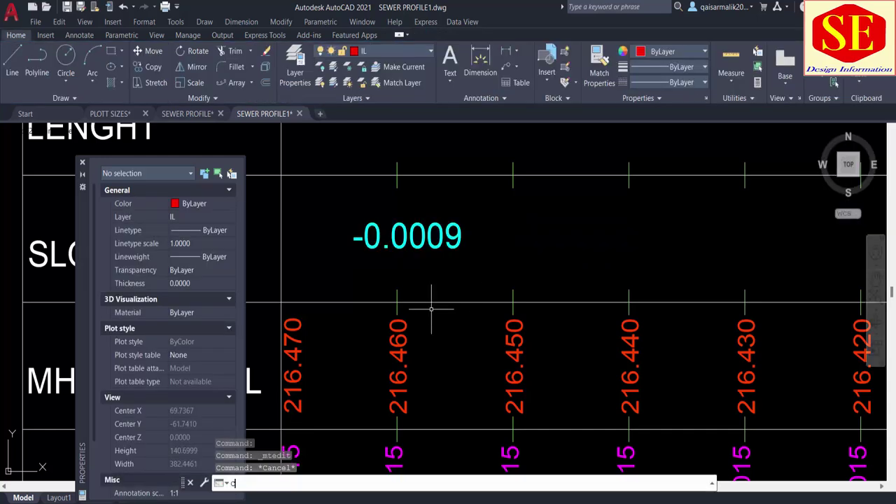
{"action": "key", "text": "Return"}
{"action": "left_click", "coordinate": [406, 245]}
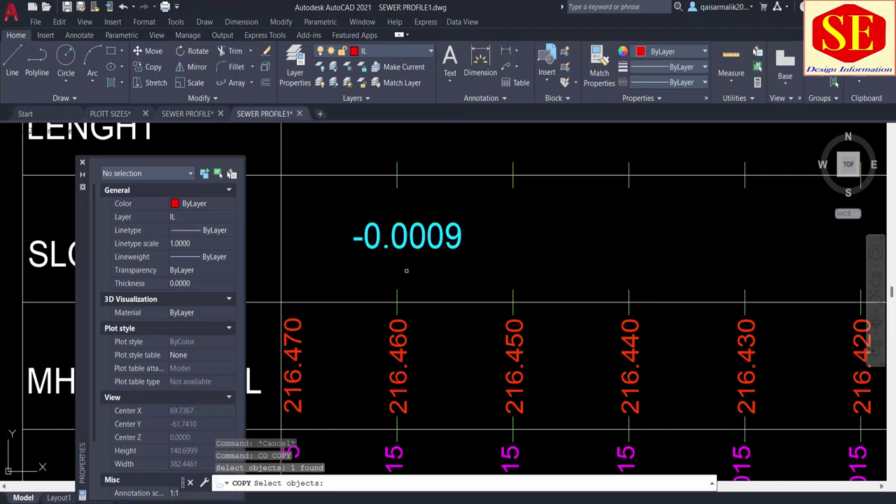
Draw a horizontal right-pointing leader arrow beside the -0.0009 slope value with LE
{"action": "key", "text": "Escape"}
{"action": "key", "text": "Escape"}
{"action": "type", "text": "L"}
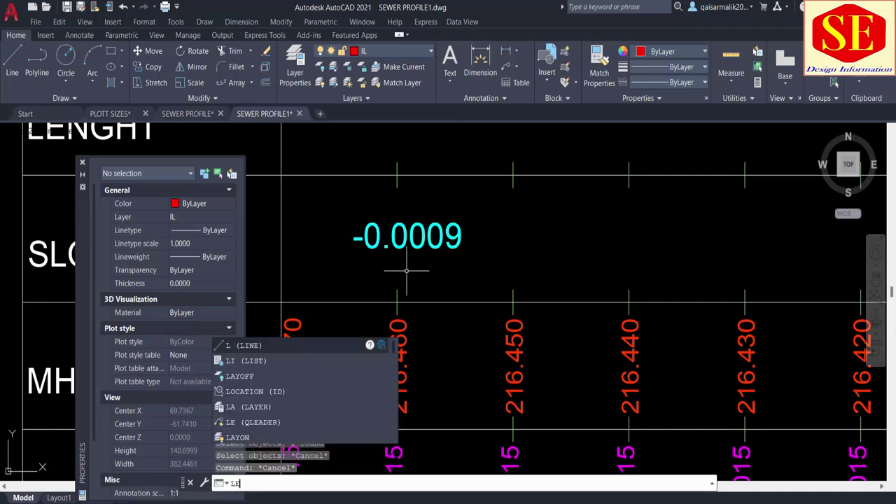
{"action": "type", "text": "E"}
{"action": "key", "text": "Return"}
{"action": "scroll", "coordinate": [456, 272], "scroll_direction": "up", "scroll_amount": 2}
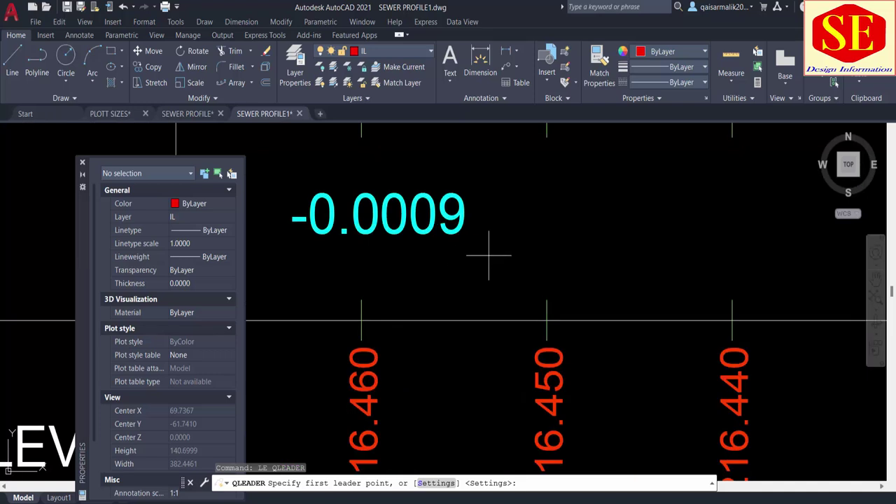
{"action": "left_click", "coordinate": [642, 254]}
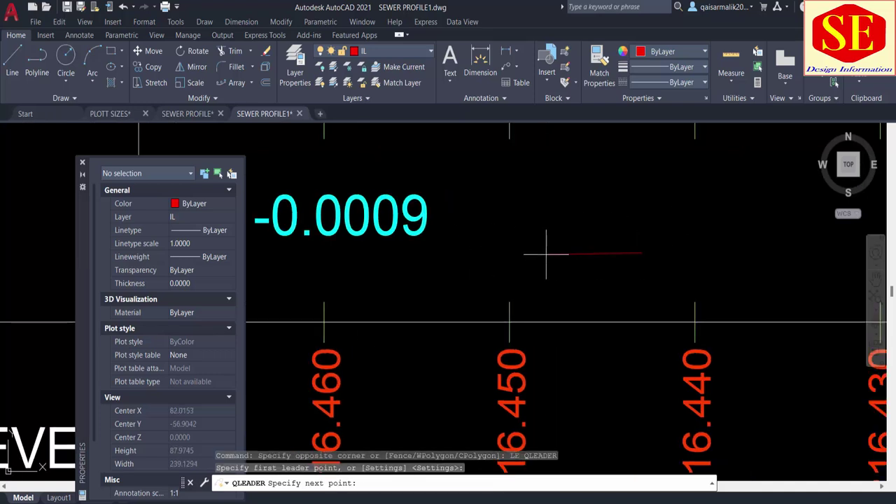
{"action": "key", "text": "F8"}
{"action": "left_click", "coordinate": [554, 254]}
{"action": "key", "text": "Return"}
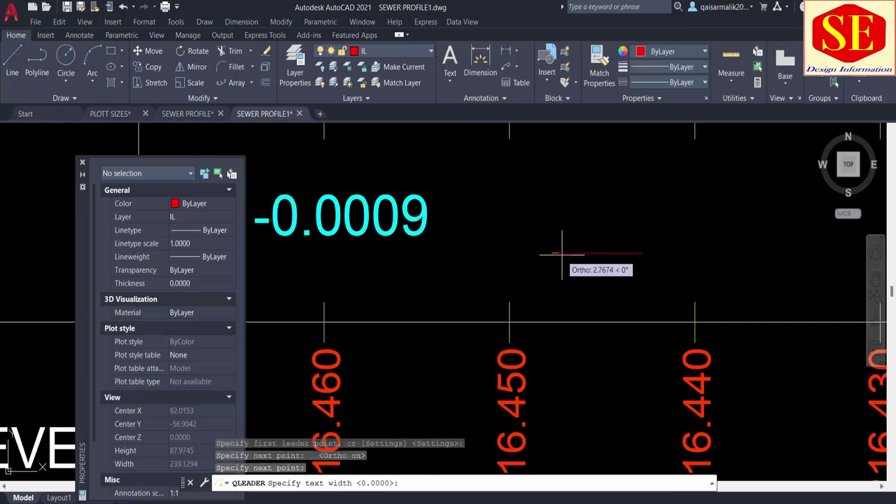
{"action": "key", "text": "Return"}
{"action": "key", "text": "Escape"}
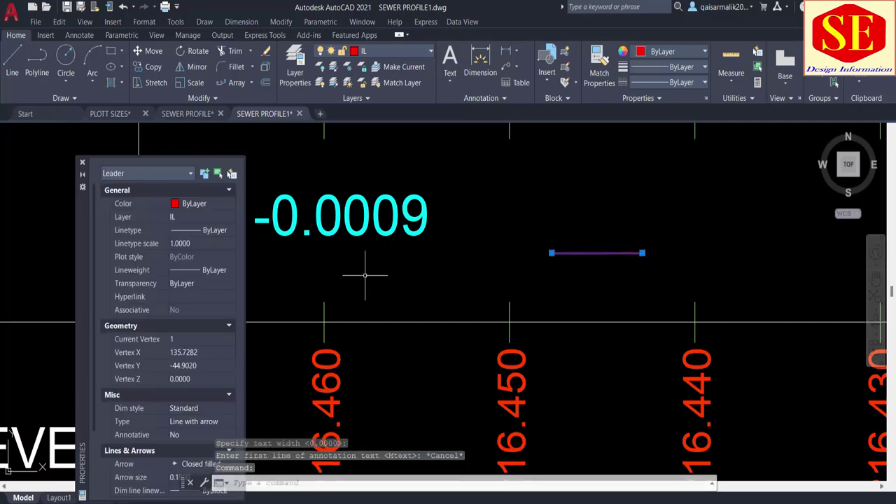
Set the leader's arrowhead size to 7.5 in Properties
{"action": "scroll", "coordinate": [205, 429], "scroll_direction": "down", "scroll_amount": 3}
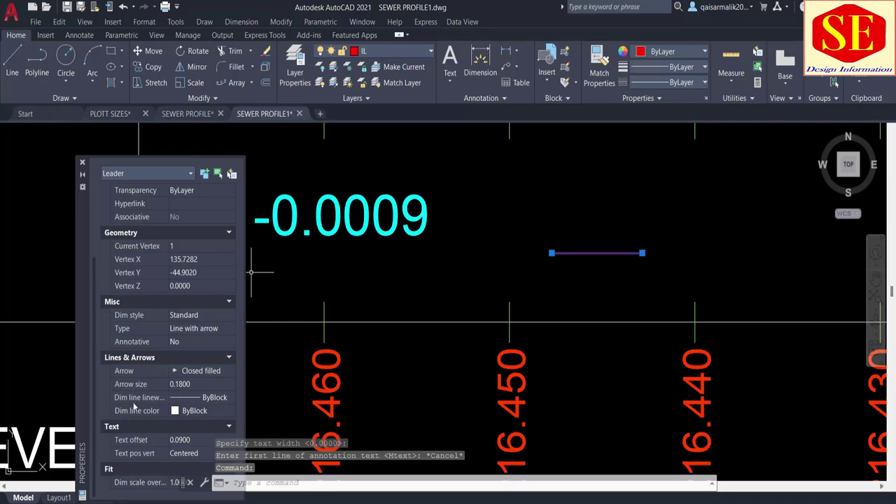
{"action": "left_click", "coordinate": [198, 383]}
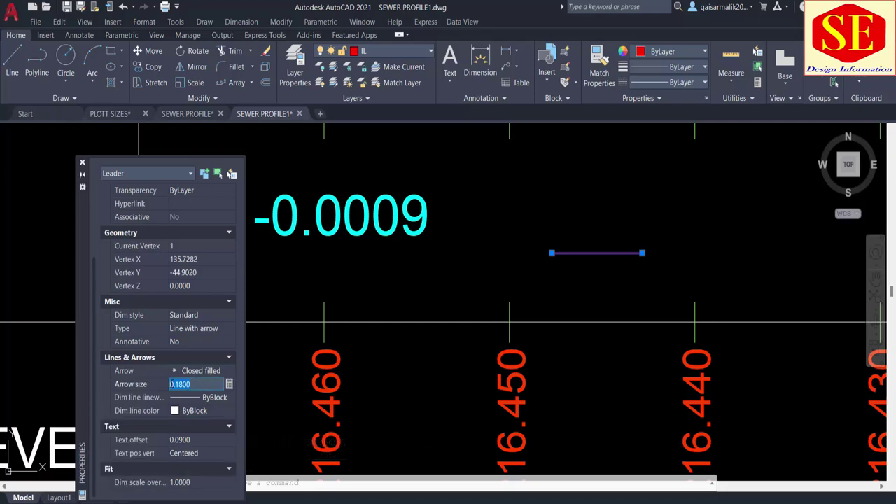
{"action": "type", "text": "7"}
{"action": "key", "text": "Return"}
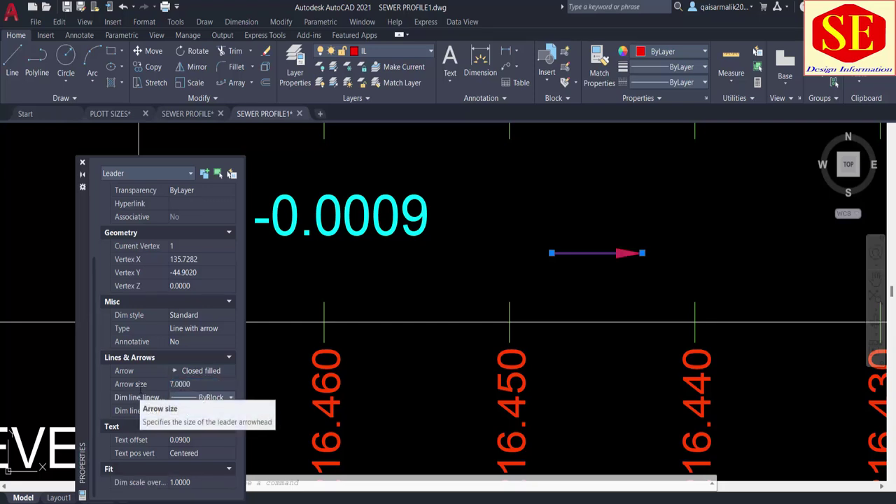
{"action": "left_click", "coordinate": [196, 385]}
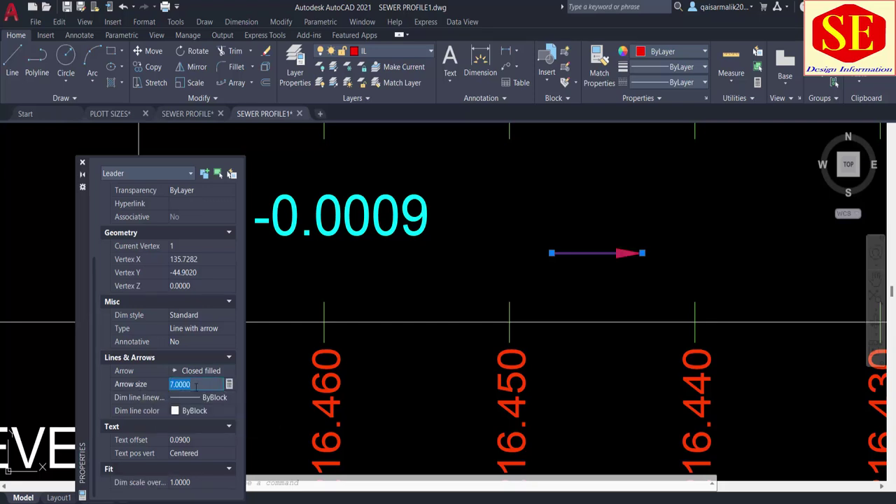
{"action": "type", "text": "7.5"}
{"action": "key", "text": "Return"}
{"action": "key", "text": "Escape"}
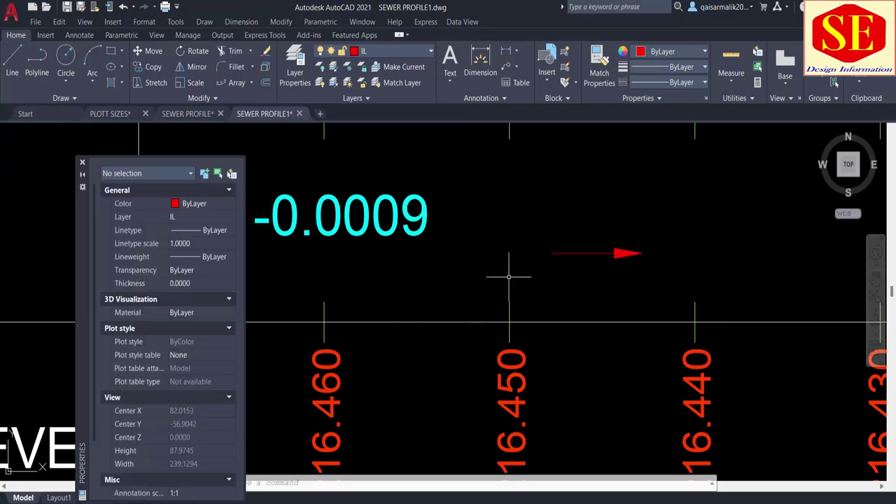
{"action": "type", "text": "ms"}
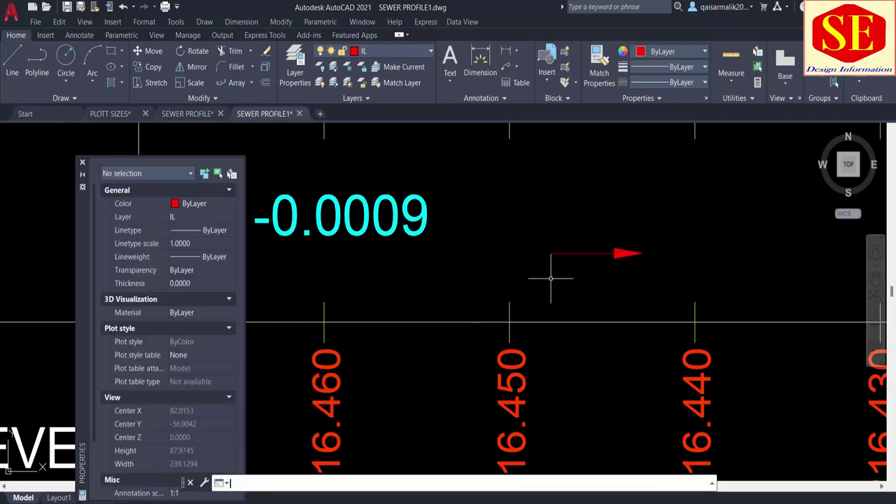
{"action": "key", "text": "Return"}
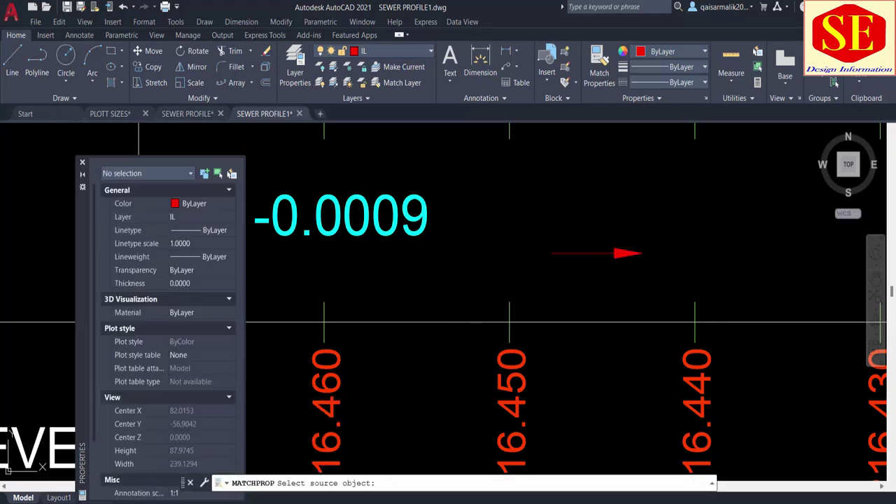
Match the leader arrow's properties to the cyan slope text
{"action": "left_click", "coordinate": [420, 218]}
{"action": "left_click", "coordinate": [641, 231]}
{"action": "left_click", "coordinate": [605, 289]}
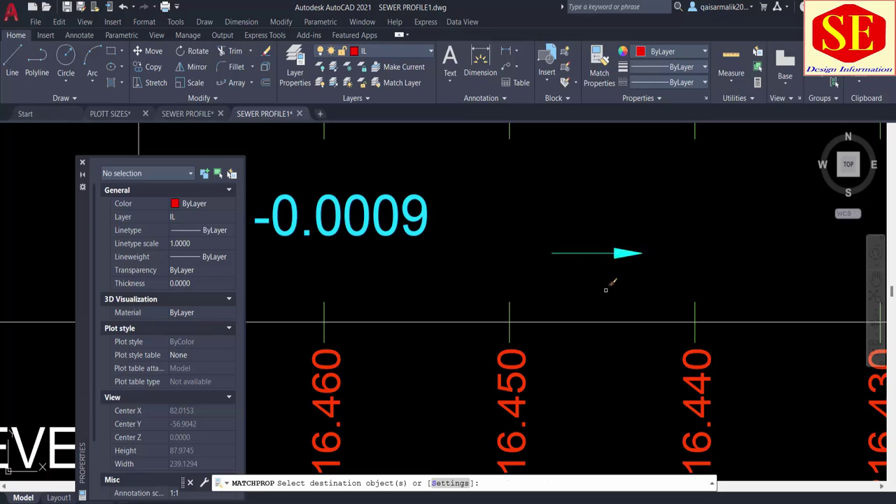
{"action": "key", "text": "Return"}
{"action": "scroll", "coordinate": [608, 283], "scroll_direction": "down", "scroll_amount": 5}
{"action": "scroll", "coordinate": [613, 294], "scroll_direction": "up", "scroll_amount": 2}
Start moving the slope arrow, then cancel and leave it in place
{"action": "type", "text": "m"}
{"action": "key", "text": "Return"}
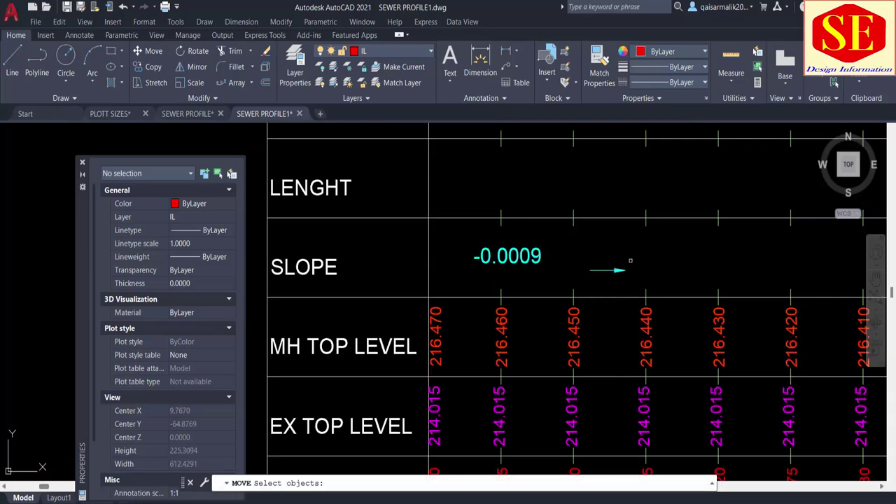
{"action": "left_click", "coordinate": [637, 259]}
{"action": "left_click", "coordinate": [586, 280]}
{"action": "key", "text": "Return"}
{"action": "left_click", "coordinate": [688, 281]}
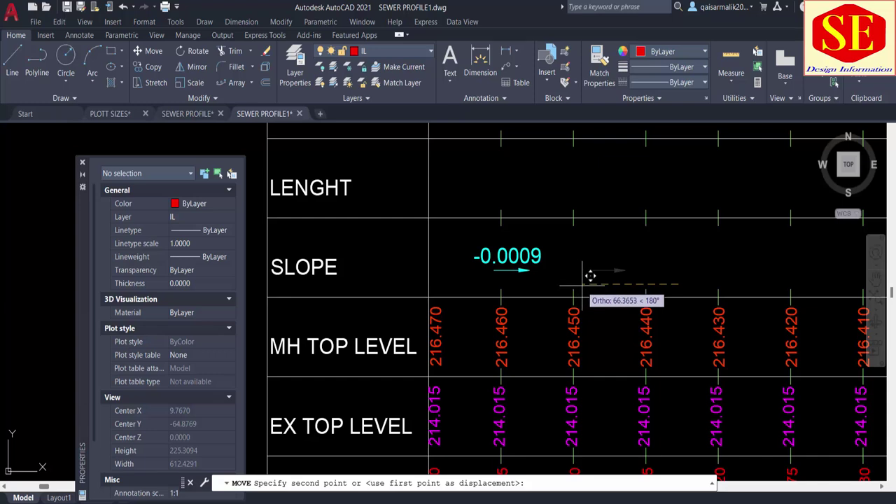
{"action": "key", "text": "F8"}
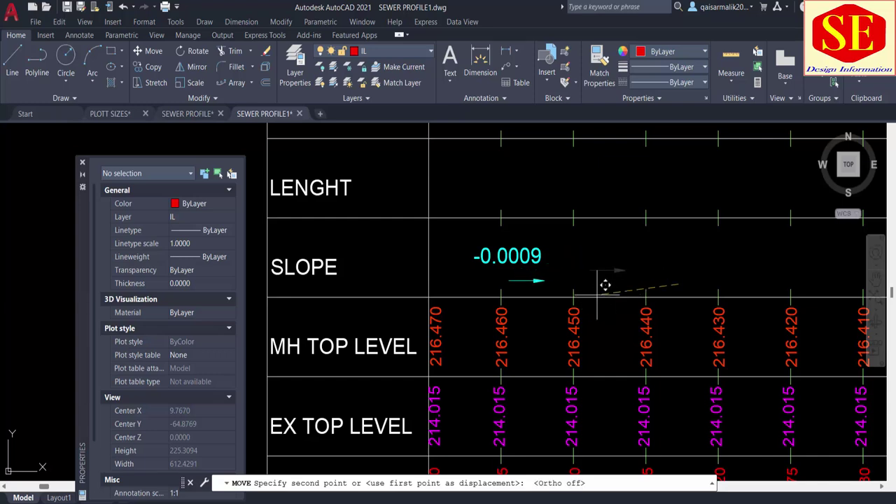
{"action": "key", "text": "Escape"}
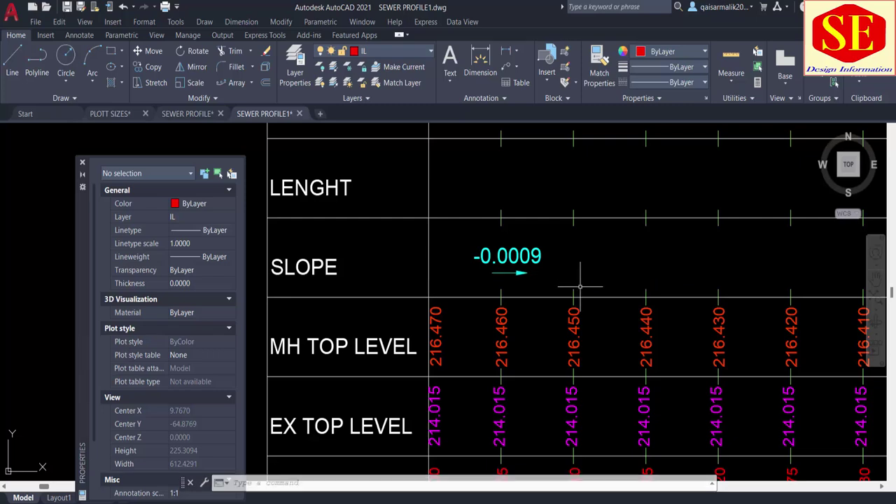
Enlarge the leader's arrowhead to size 15 and stretch its end grip
{"action": "scroll", "coordinate": [515, 279], "scroll_direction": "up", "scroll_amount": 3}
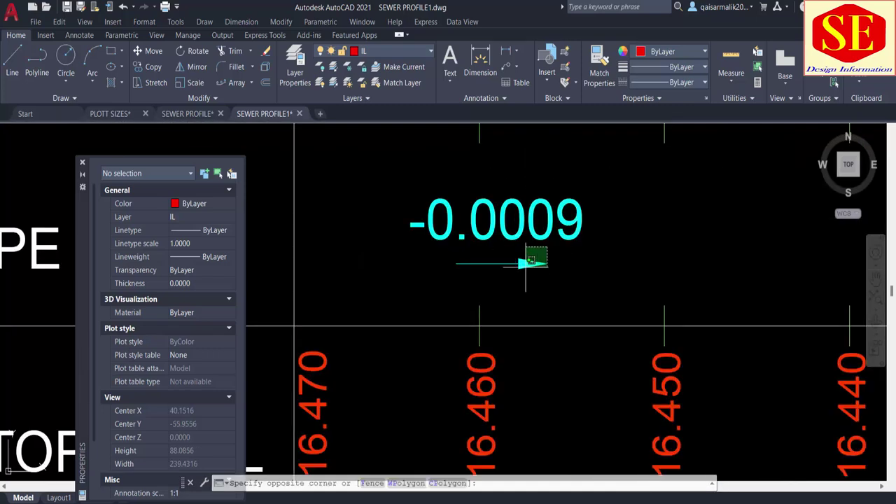
{"action": "left_click", "coordinate": [538, 259]}
{"action": "scroll", "coordinate": [131, 350], "scroll_direction": "down", "scroll_amount": 3}
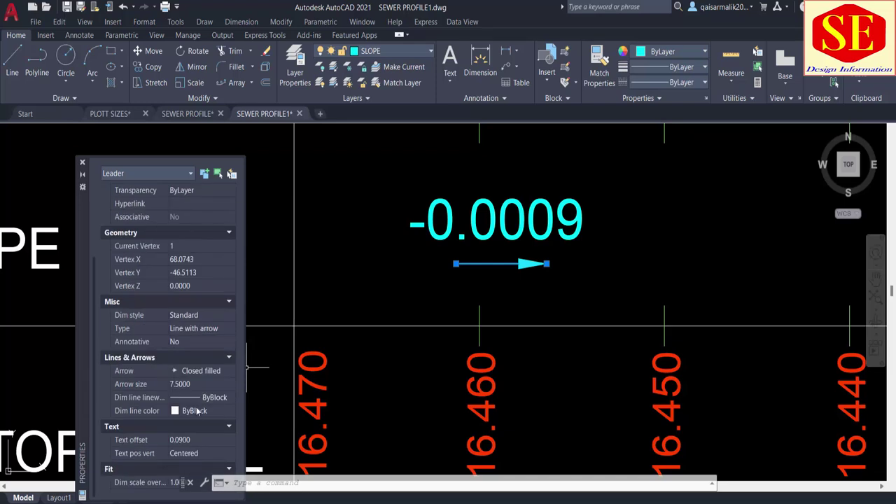
{"action": "left_click", "coordinate": [197, 384]}
{"action": "key", "text": "Return"}
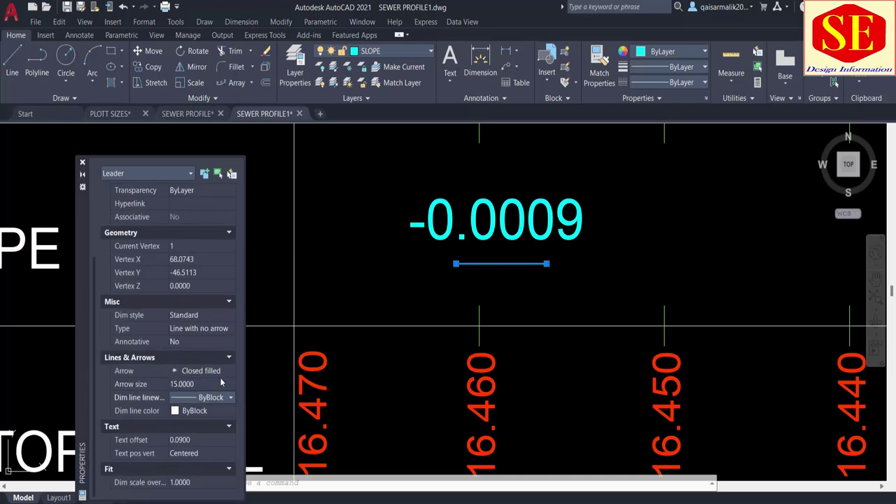
{"action": "left_click", "coordinate": [651, 264]}
{"action": "key", "text": "Escape"}
Move the slope arrow into place under the -0.0009 label in the SLOPE row
{"action": "scroll", "coordinate": [367, 280], "scroll_direction": "down", "scroll_amount": 4}
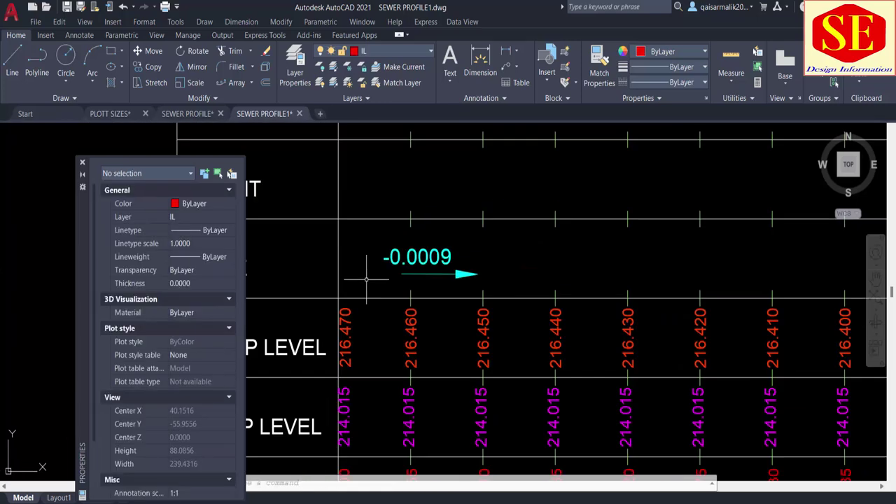
{"action": "type", "text": "m"}
{"action": "key", "text": "Return"}
{"action": "left_click", "coordinate": [488, 264]}
{"action": "left_click", "coordinate": [464, 275]}
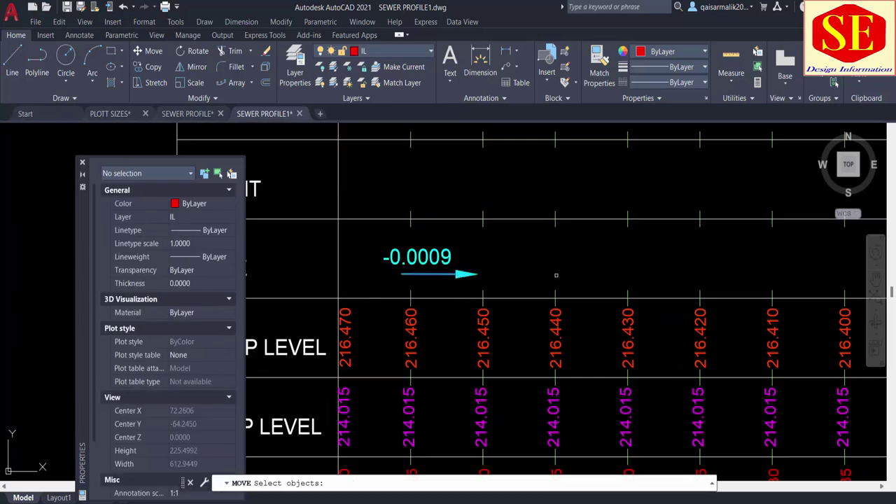
{"action": "key", "text": "Return"}
{"action": "left_click", "coordinate": [490, 262]}
{"action": "left_click", "coordinate": [543, 275]}
{"action": "scroll", "coordinate": [543, 275], "scroll_direction": "down", "scroll_amount": 3}
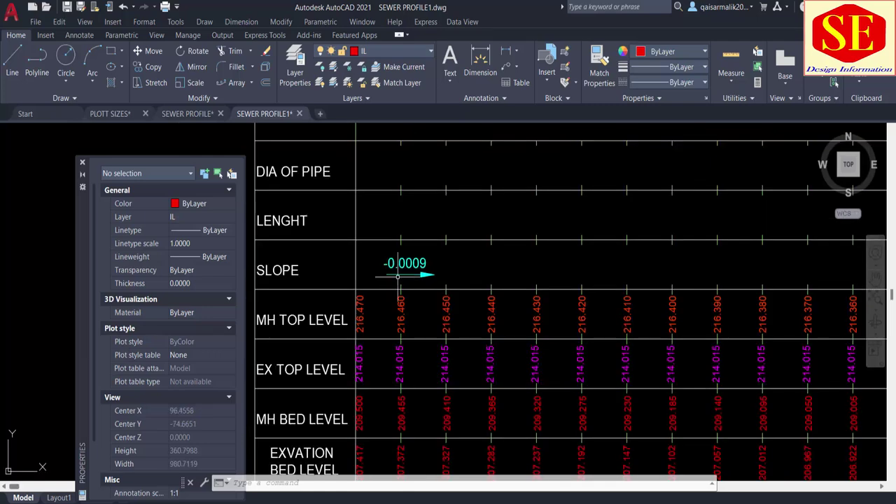
{"action": "scroll", "coordinate": [478, 301], "scroll_direction": "down", "scroll_amount": 3}
{"action": "middle_click_drag", "start_coordinate": [731, 267], "coordinate": [622, 267]}
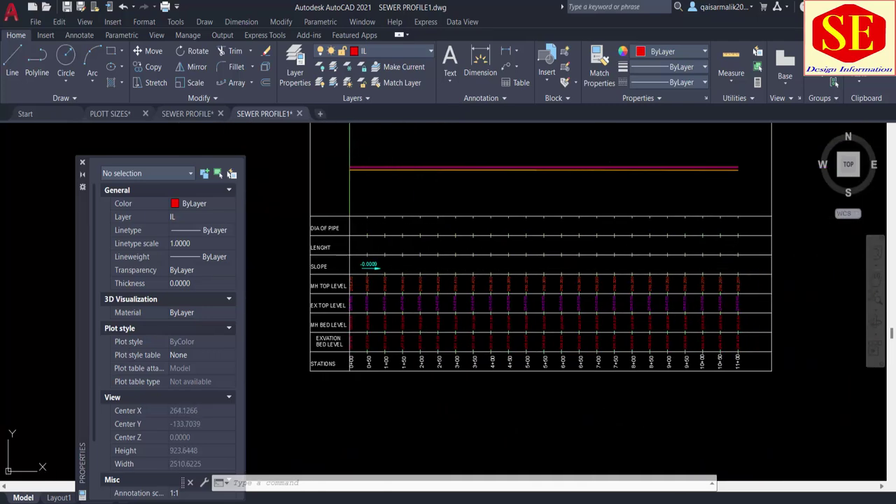
Look over the Excel sheet, then return to the AutoCAD drawing
{"action": "key", "text": "alt+Tab"}
{"action": "scroll", "coordinate": [218, 357], "scroll_direction": "down", "scroll_amount": 5}
{"action": "scroll", "coordinate": [218, 358], "scroll_direction": "down", "scroll_amount": 3}
{"action": "scroll", "coordinate": [218, 357], "scroll_direction": "up", "scroll_amount": 3}
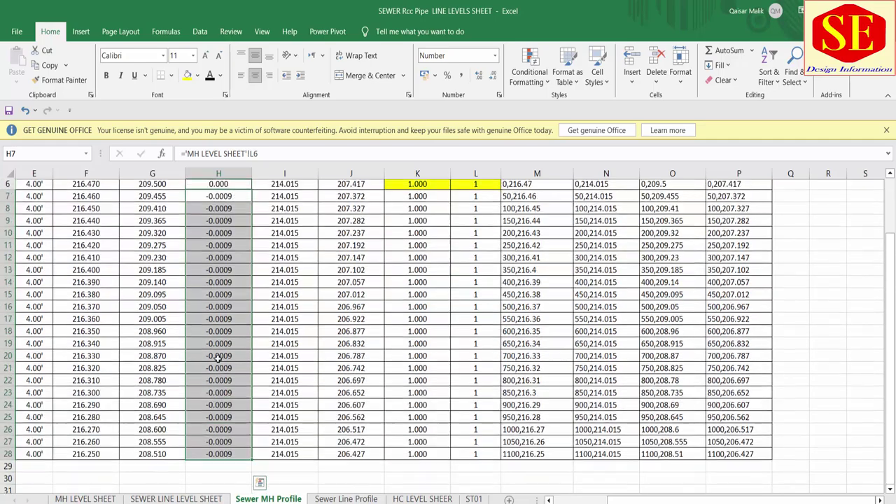
{"action": "scroll", "coordinate": [218, 357], "scroll_direction": "up", "scroll_amount": 1}
{"action": "key", "text": "alt+Tab"}
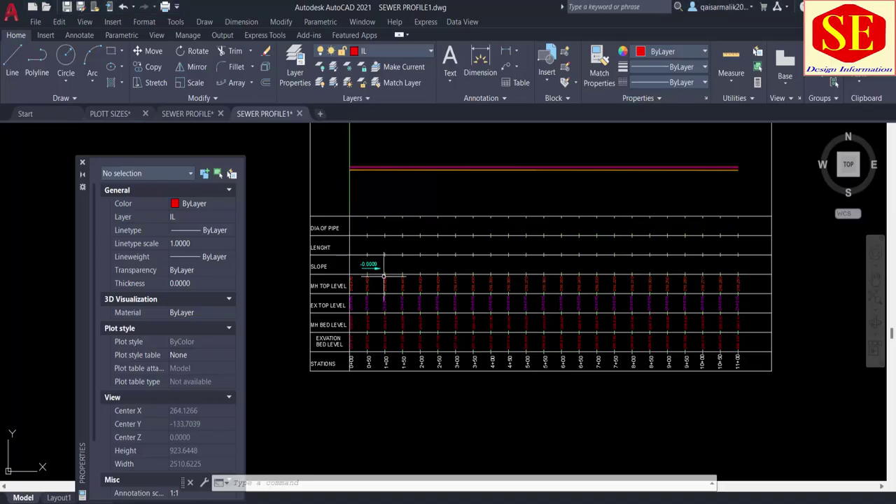
Copy the -0.0009 slope label and its arrow to a spot near station 5+50
{"action": "scroll", "coordinate": [371, 266], "scroll_direction": "up", "scroll_amount": 2}
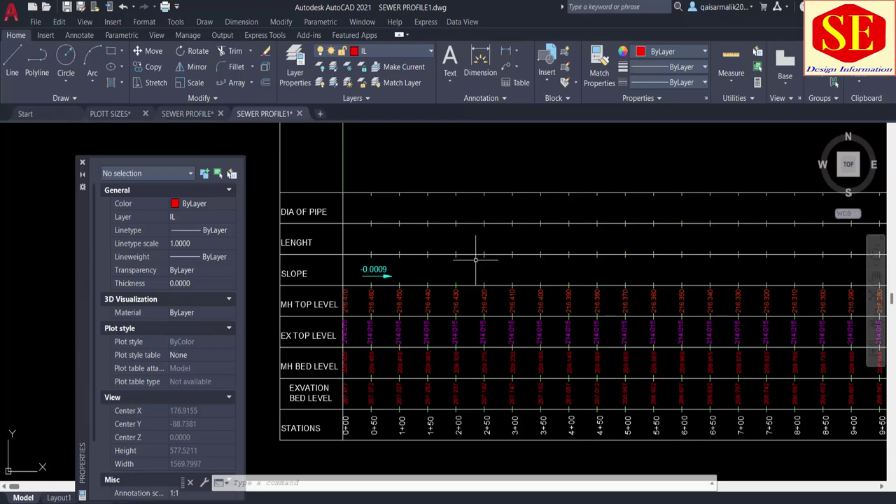
{"action": "type", "text": "c"}
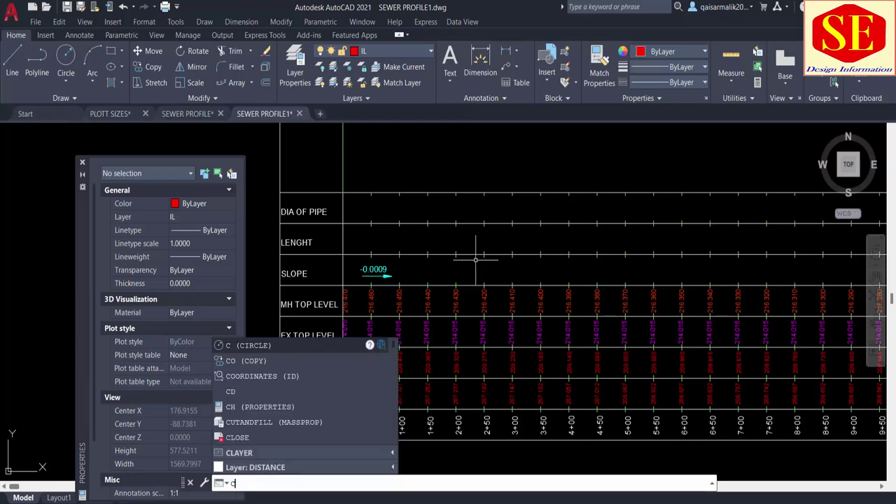
{"action": "type", "text": "o"}
{"action": "key", "text": "Return"}
{"action": "scroll", "coordinate": [476, 259], "scroll_direction": "up", "scroll_amount": 2}
{"action": "scroll", "coordinate": [441, 245], "scroll_direction": "up", "scroll_amount": 2}
{"action": "left_click", "coordinate": [436, 250]}
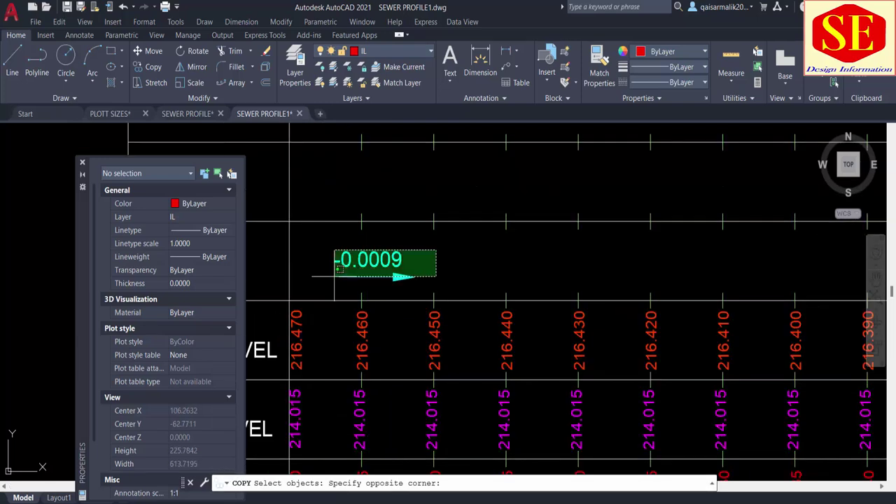
{"action": "left_click", "coordinate": [335, 277]}
{"action": "key", "text": "Return"}
{"action": "left_click", "coordinate": [322, 275]}
{"action": "scroll", "coordinate": [319, 276], "scroll_direction": "down", "scroll_amount": 3}
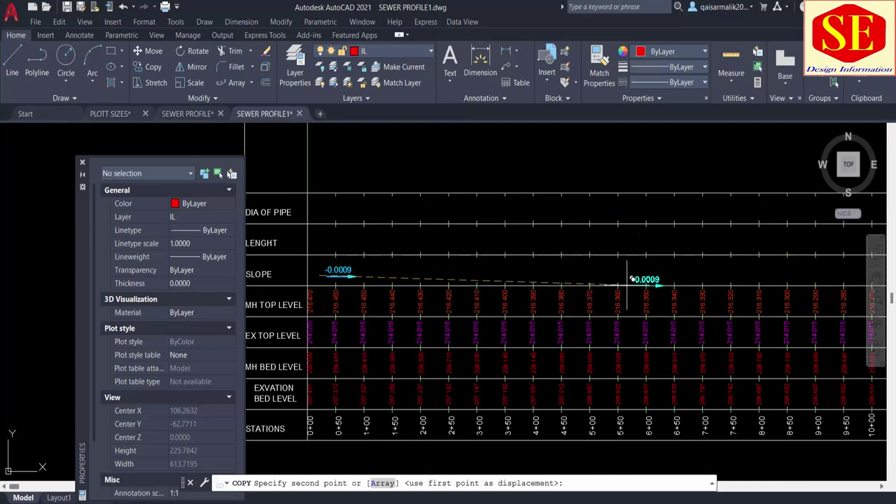
{"action": "scroll", "coordinate": [627, 280], "scroll_direction": "up", "scroll_amount": 2}
{"action": "scroll", "coordinate": [600, 260], "scroll_direction": "down", "scroll_amount": 3}
{"action": "scroll", "coordinate": [601, 263], "scroll_direction": "up", "scroll_amount": 1}
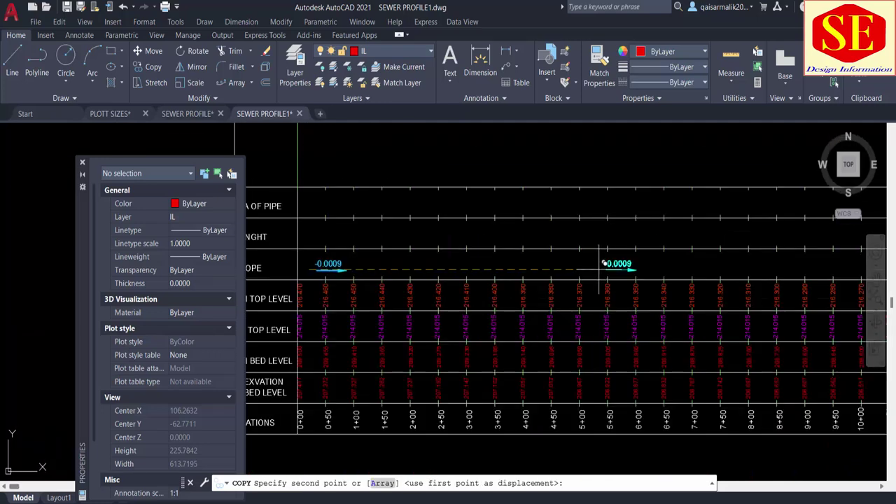
{"action": "left_click", "coordinate": [600, 263]}
Place another level copy of the slope label and arrow near station 10+50
{"action": "middle_click_drag", "start_coordinate": [640, 263], "coordinate": [403, 237]}
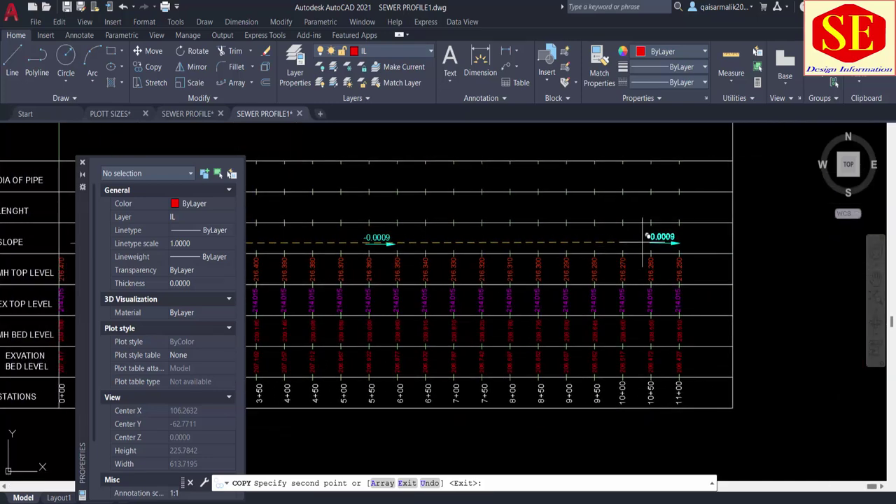
{"action": "key", "text": "F8"}
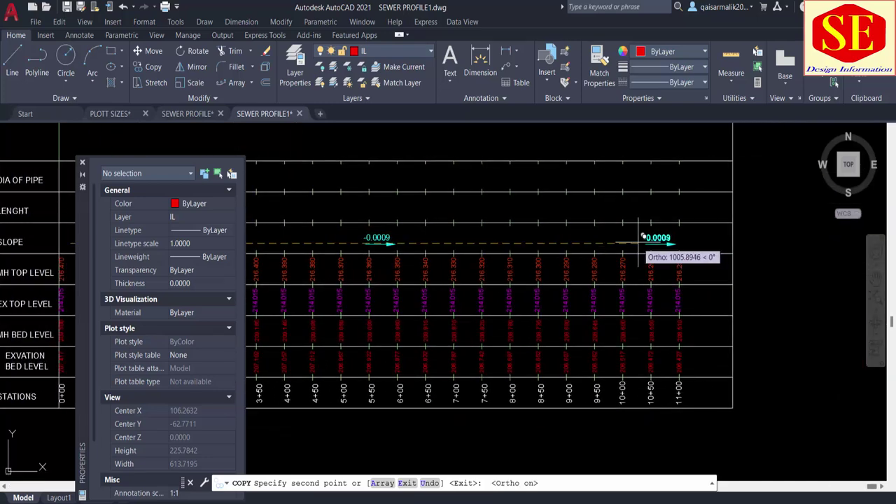
{"action": "left_click", "coordinate": [661, 242]}
{"action": "key", "text": "Return"}
{"action": "middle_click_drag", "start_coordinate": [484, 257], "coordinate": [756, 279]}
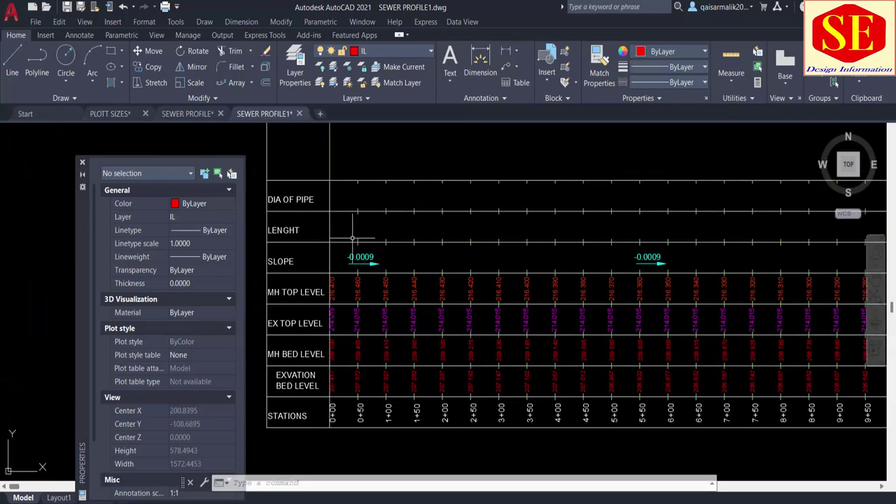
{"action": "scroll", "coordinate": [335, 219], "scroll_direction": "up", "scroll_amount": 2}
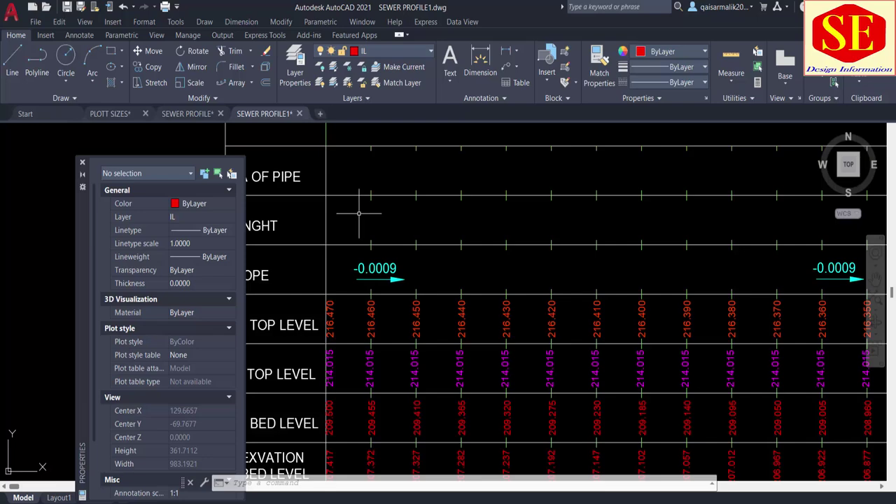
Select the MH to MH distances in Excel cells C7:C17, then go back to AutoCAD
{"action": "key", "text": "alt+Tab"}
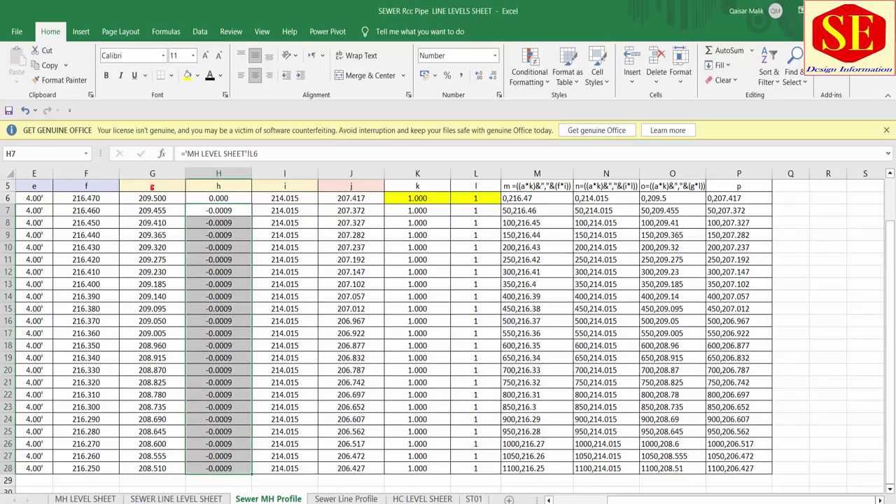
{"action": "scroll", "coordinate": [25, 333], "scroll_direction": "up", "scroll_amount": 2}
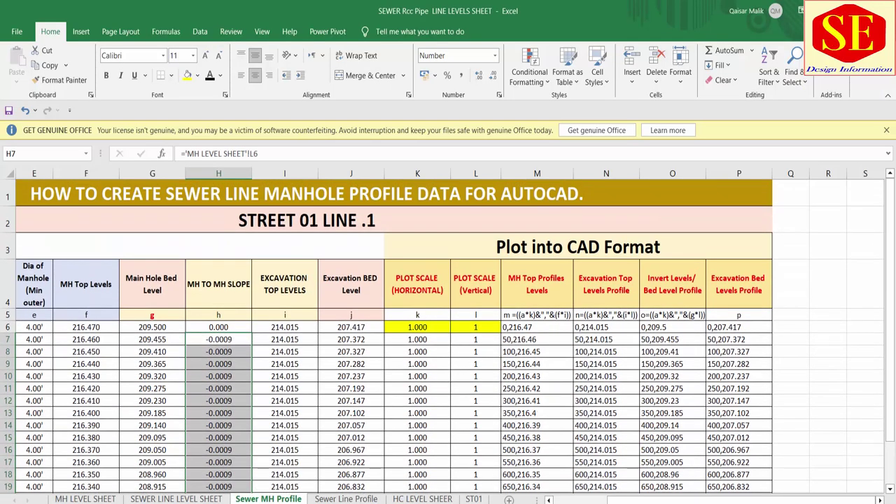
{"action": "scroll", "coordinate": [148, 367], "scroll_direction": "left", "scroll_amount": 2}
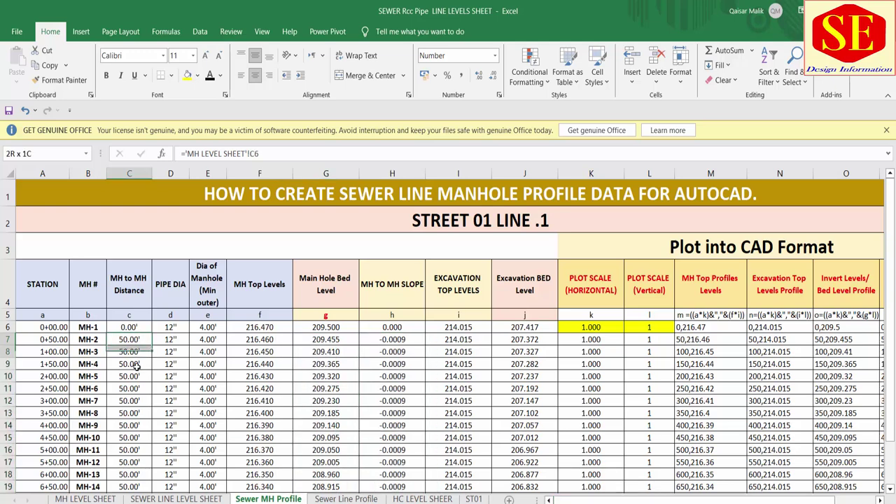
{"action": "left_click_drag", "start_coordinate": [133, 340], "coordinate": [140, 462]}
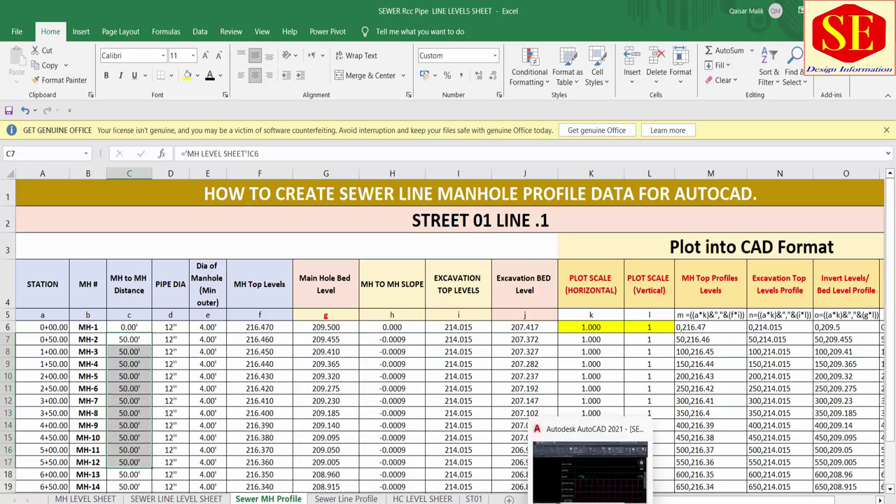
{"action": "left_click", "coordinate": [592, 455]}
Start a MOVE of the upper table rows, then cancel it
{"action": "scroll", "coordinate": [525, 229], "scroll_direction": "down", "scroll_amount": 2}
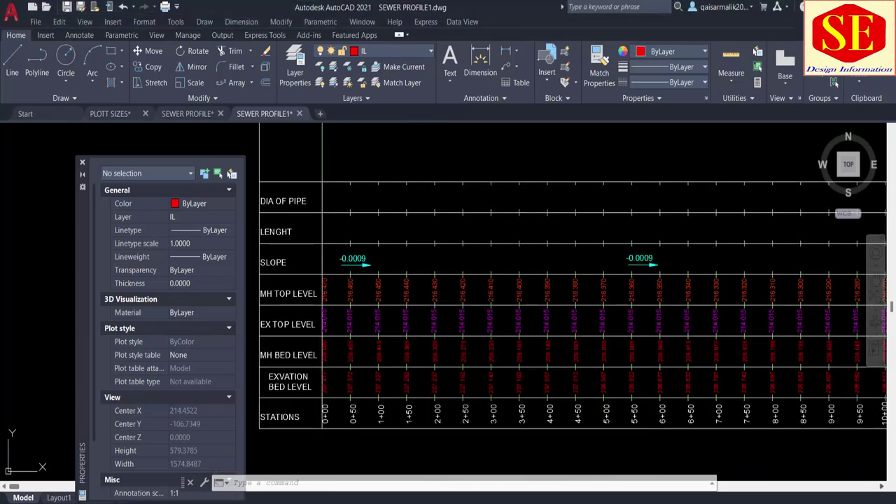
{"action": "scroll", "coordinate": [336, 241], "scroll_direction": "up", "scroll_amount": 2}
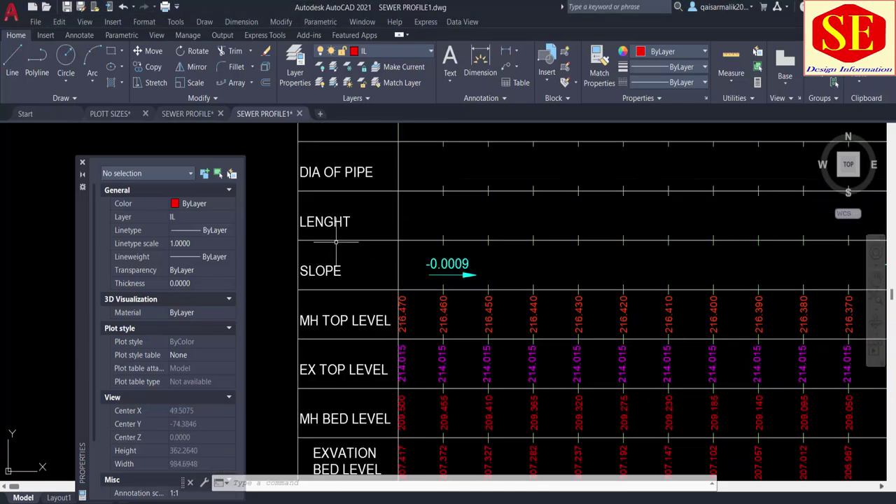
{"action": "type", "text": "m"}
{"action": "key", "text": "Return"}
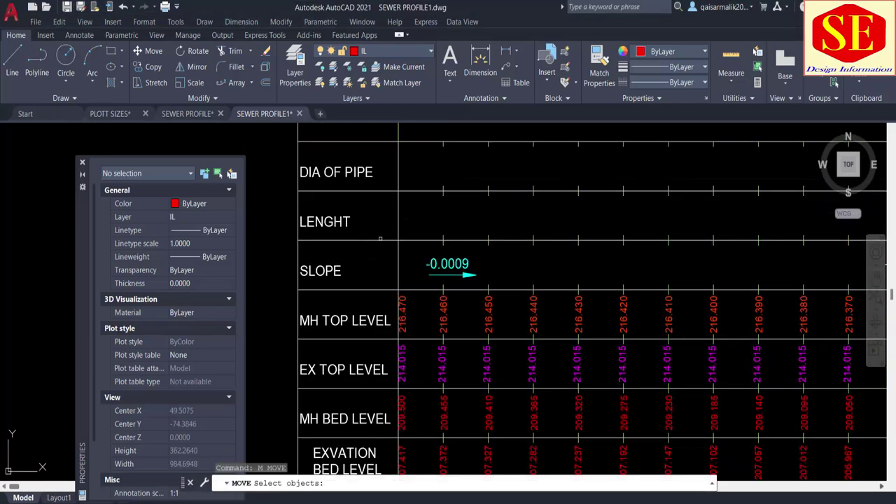
{"action": "scroll", "coordinate": [361, 180], "scroll_direction": "down", "scroll_amount": 2}
{"action": "left_click", "coordinate": [310, 149]}
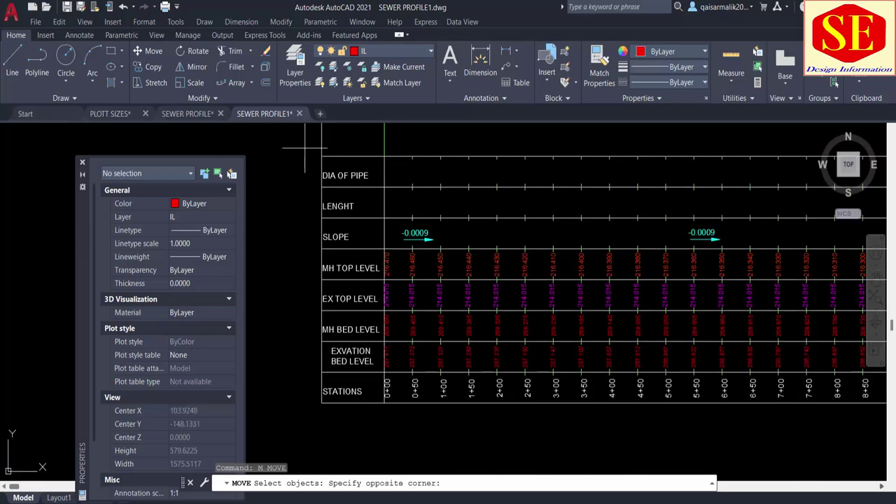
{"action": "scroll", "coordinate": [679, 217], "scroll_direction": "up", "scroll_amount": 1}
{"action": "scroll", "coordinate": [730, 210], "scroll_direction": "up", "scroll_amount": 1}
{"action": "scroll", "coordinate": [729, 210], "scroll_direction": "down", "scroll_amount": 2}
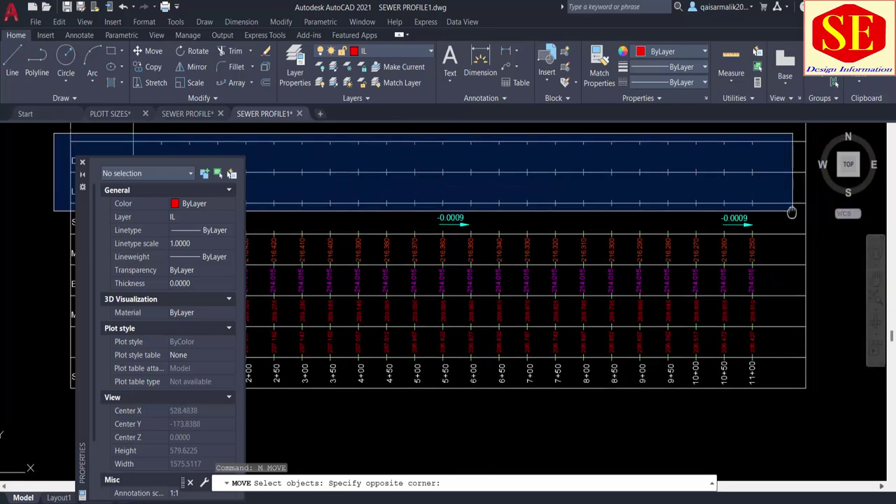
{"action": "scroll", "coordinate": [784, 206], "scroll_direction": "up", "scroll_amount": 2}
{"action": "left_click", "coordinate": [783, 206]}
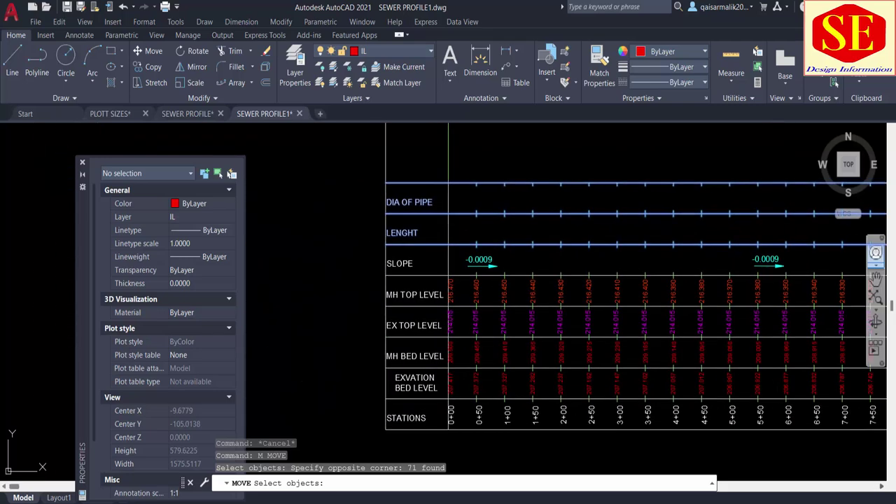
{"action": "middle_click_drag", "start_coordinate": [66, 152], "coordinate": [418, 189]}
{"action": "key", "text": "Return"}
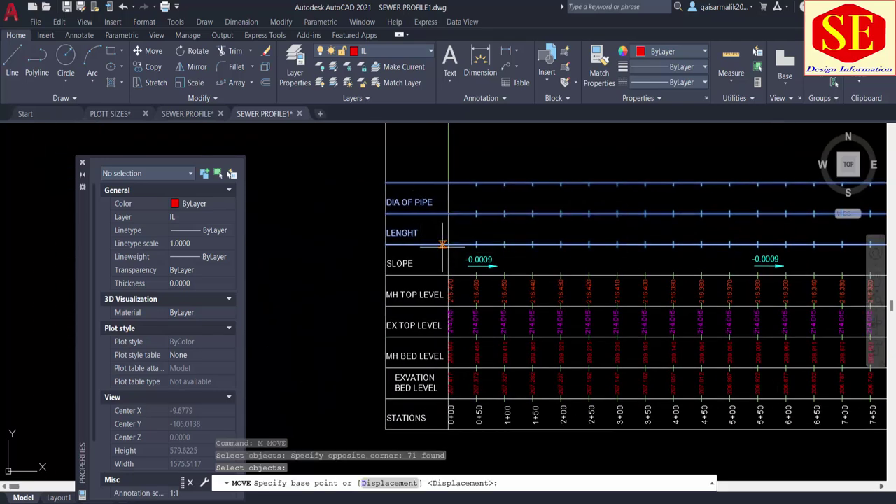
{"action": "left_click", "coordinate": [448, 243]}
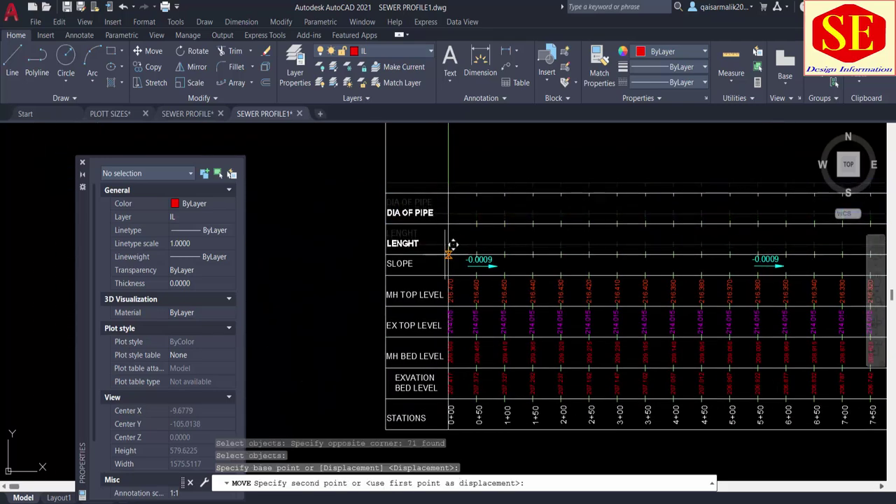
{"action": "scroll", "coordinate": [452, 247], "scroll_direction": "up", "scroll_amount": 2}
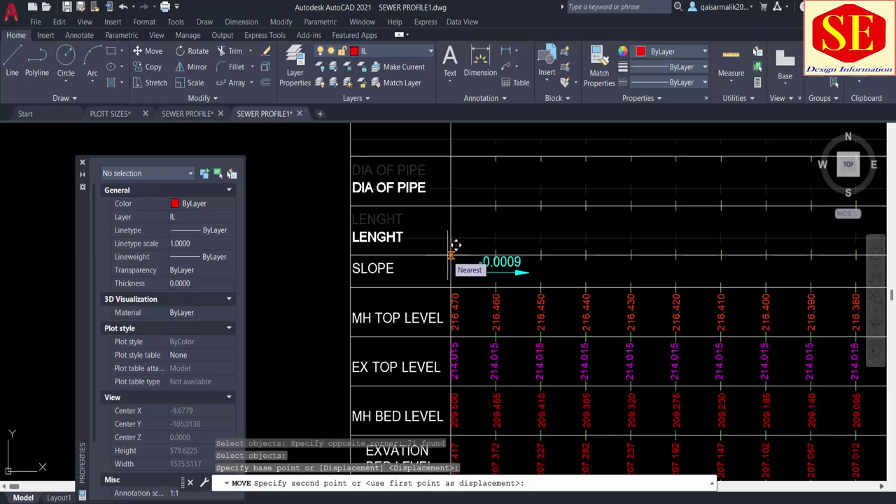
{"action": "key", "text": "Escape"}
Move the DIA OF PIPE row objects down to realign the table's top row
{"action": "type", "text": "m"}
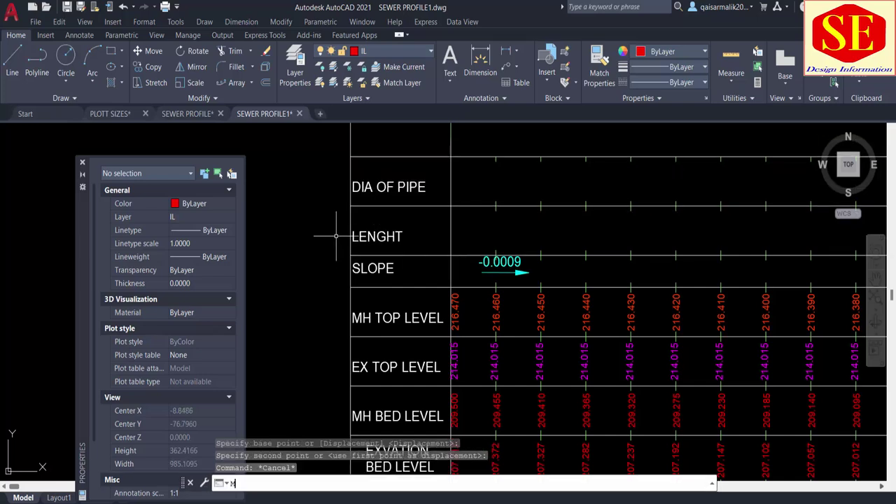
{"action": "key", "text": "Return"}
{"action": "scroll", "coordinate": [336, 233], "scroll_direction": "down", "scroll_amount": 2}
{"action": "left_click", "coordinate": [326, 180]}
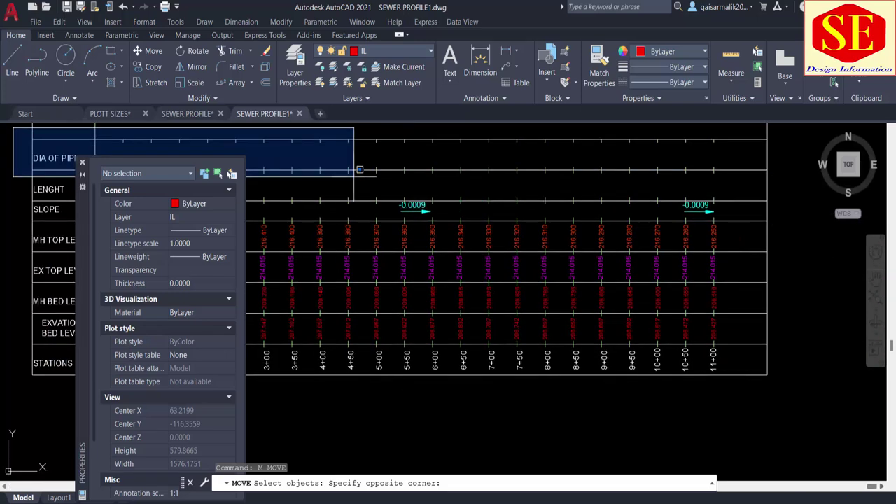
{"action": "scroll", "coordinate": [610, 172], "scroll_direction": "down", "scroll_amount": 3}
{"action": "left_click", "coordinate": [675, 170]}
{"action": "scroll", "coordinate": [595, 186], "scroll_direction": "up", "scroll_amount": 5}
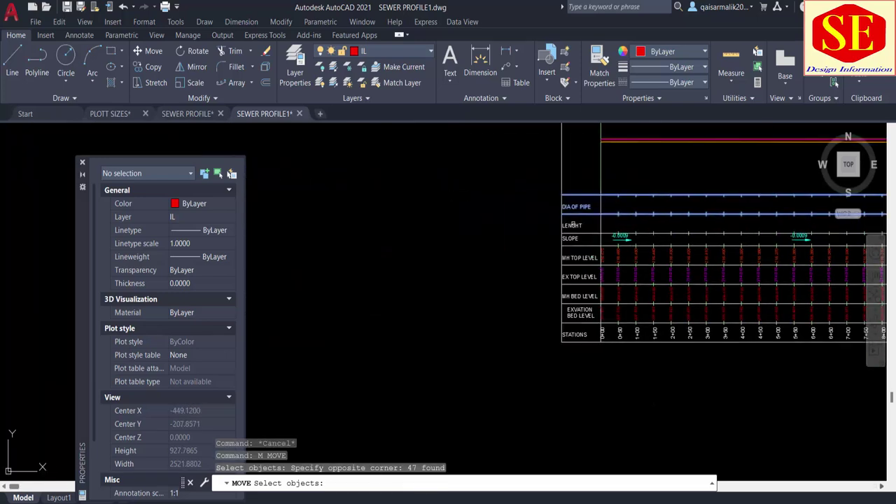
{"action": "key", "text": "Return"}
{"action": "left_click", "coordinate": [550, 201]}
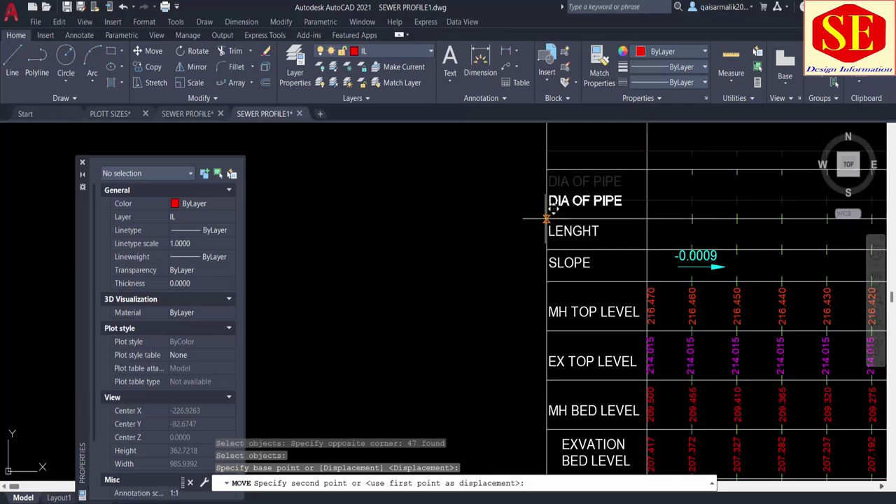
{"action": "left_click", "coordinate": [550, 221]}
{"action": "middle_click_drag", "start_coordinate": [615, 239], "coordinate": [253, 240]}
{"action": "scroll", "coordinate": [253, 239], "scroll_direction": "down", "scroll_amount": 3}
Select the table's top border line for moving, then cancel the move
{"action": "key", "text": "space"}
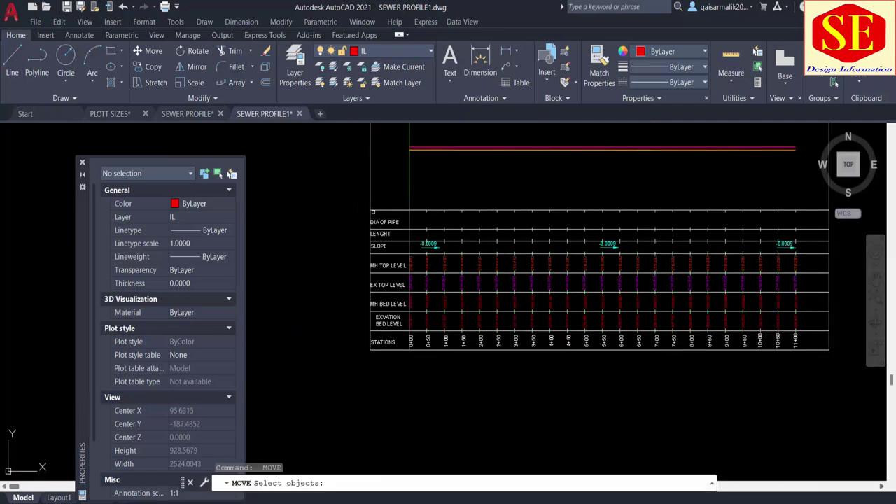
{"action": "scroll", "coordinate": [364, 210], "scroll_direction": "up", "scroll_amount": 4}
{"action": "left_click", "coordinate": [345, 203]}
{"action": "scroll", "coordinate": [581, 205], "scroll_direction": "down", "scroll_amount": 2}
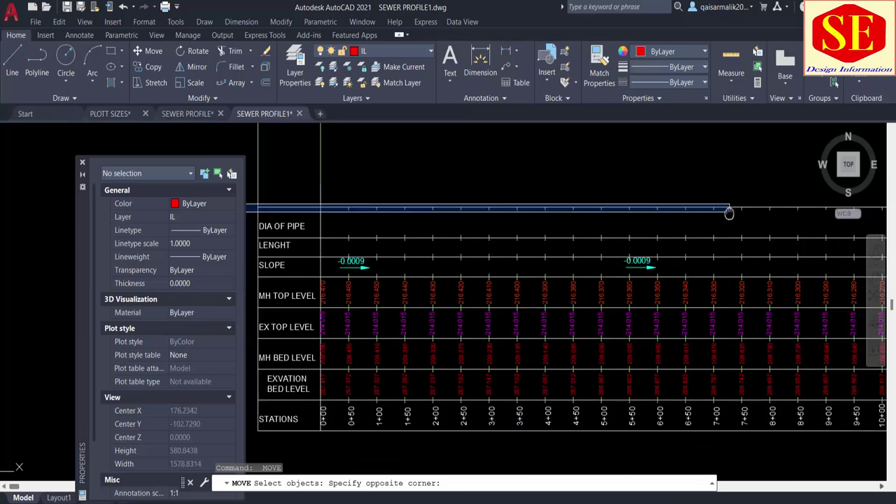
{"action": "left_click", "coordinate": [727, 211]}
{"action": "scroll", "coordinate": [727, 211], "scroll_direction": "down", "scroll_amount": 1}
{"action": "scroll", "coordinate": [554, 217], "scroll_direction": "up", "scroll_amount": 2}
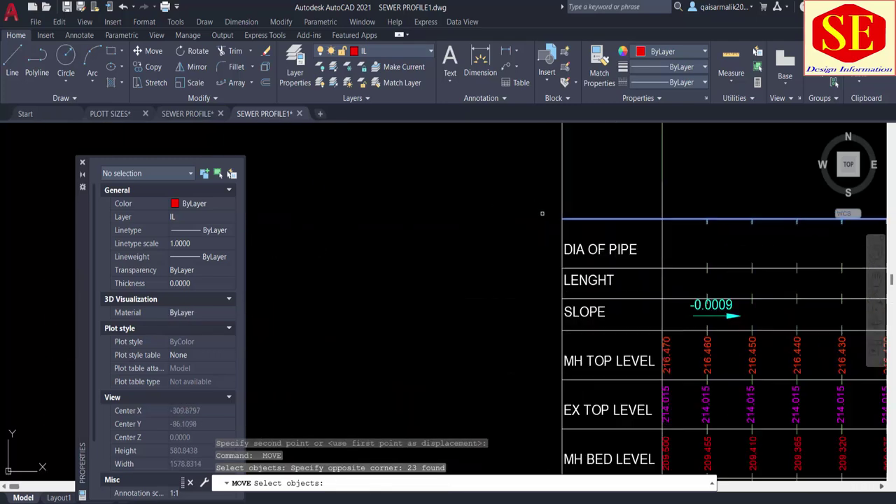
{"action": "key", "text": "Return"}
{"action": "left_click", "coordinate": [561, 219]}
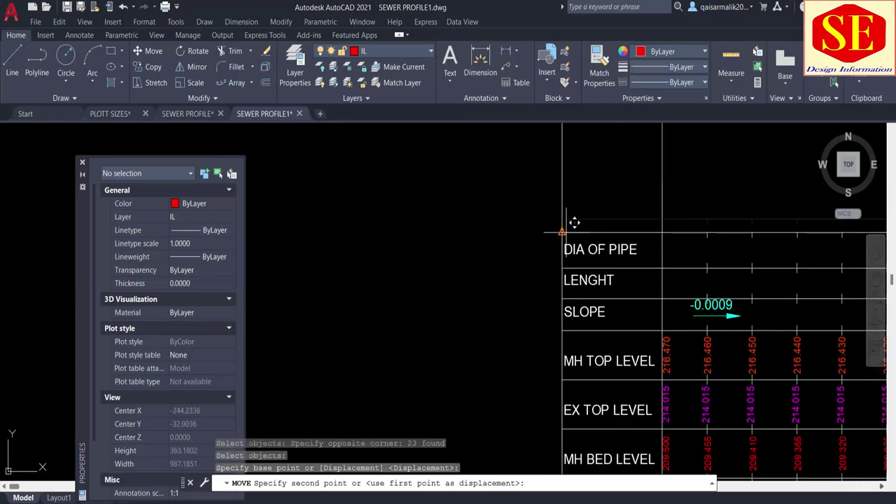
{"action": "key", "text": "Escape"}
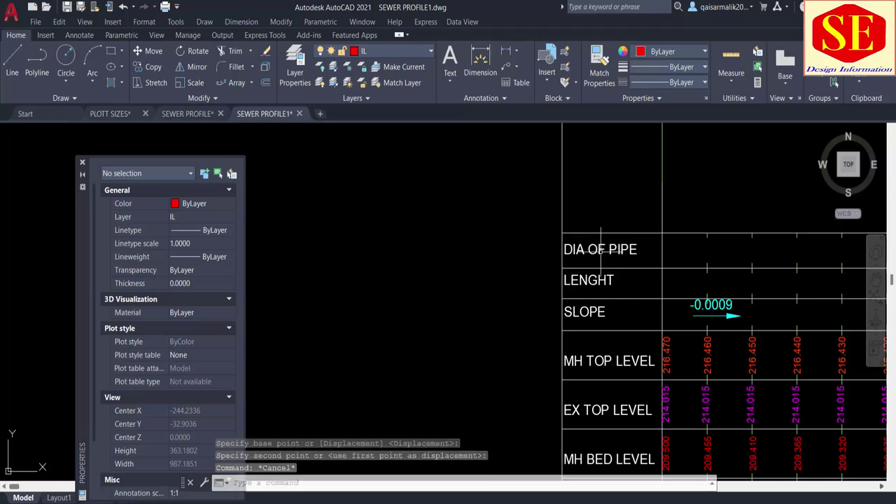
{"action": "middle_click_drag", "start_coordinate": [602, 299], "coordinate": [424, 262]}
Move the -0.0009 slope labels and their arrows straight down into the SLOPE row
{"action": "type", "text": "m"}
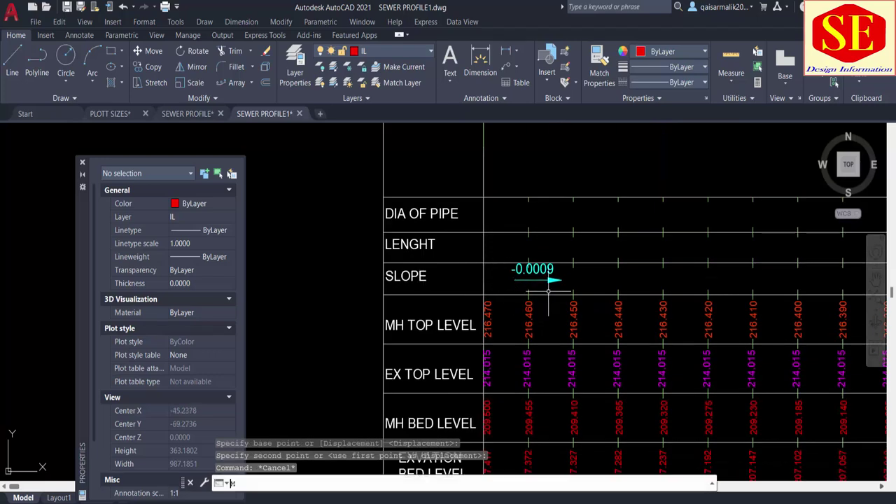
{"action": "key", "text": "Return"}
{"action": "scroll", "coordinate": [556, 270], "scroll_direction": "up", "scroll_amount": 7}
{"action": "left_click_drag", "start_coordinate": [392, 231], "coordinate": [588, 297]}
{"action": "scroll", "coordinate": [434, 313], "scroll_direction": "down", "scroll_amount": 9}
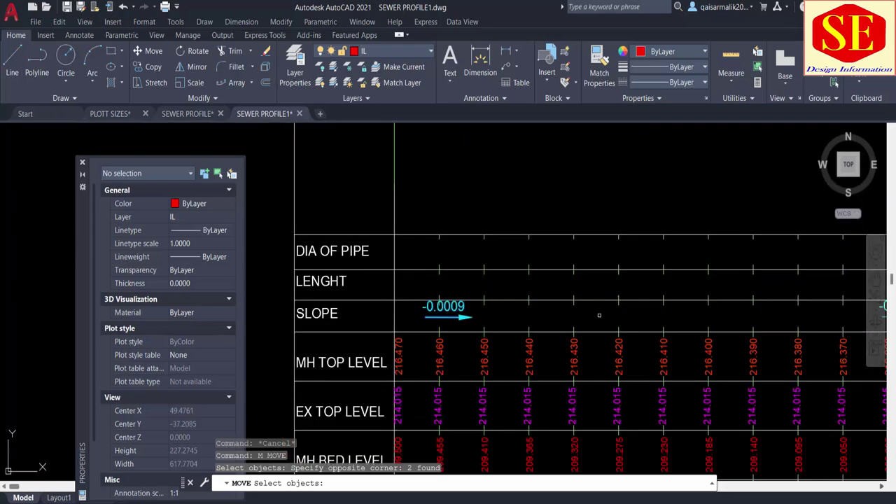
{"action": "scroll", "coordinate": [428, 358], "scroll_direction": "up", "scroll_amount": 2}
{"action": "scroll", "coordinate": [468, 312], "scroll_direction": "up", "scroll_amount": 4}
{"action": "left_click_drag", "start_coordinate": [466, 235], "coordinate": [513, 286]}
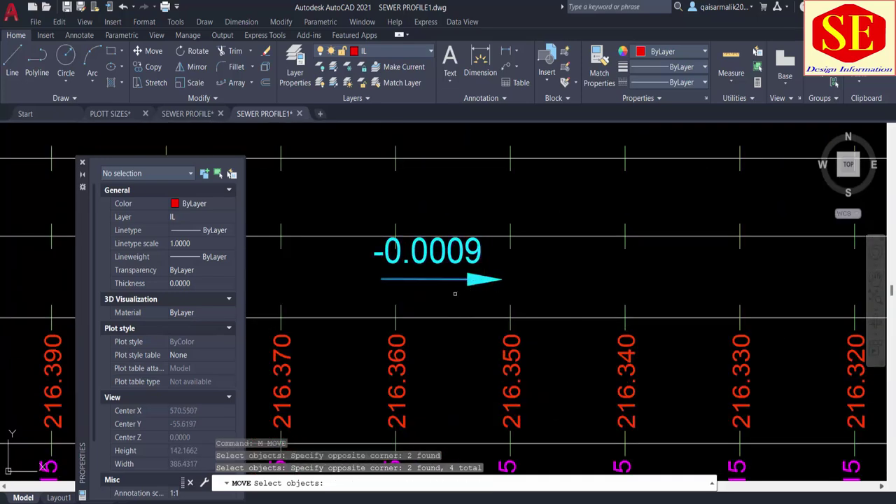
{"action": "scroll", "coordinate": [464, 298], "scroll_direction": "down", "scroll_amount": 4}
{"action": "middle_click_drag", "start_coordinate": [490, 294], "coordinate": [688, 278]}
{"action": "scroll", "coordinate": [653, 282], "scroll_direction": "up", "scroll_amount": 4}
{"action": "left_click_drag", "start_coordinate": [683, 284], "coordinate": [630, 228]}
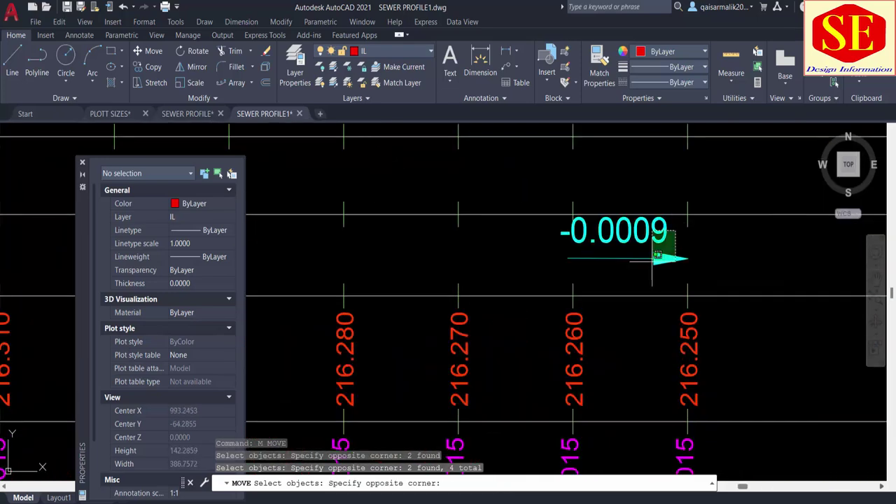
{"action": "key", "text": "Return"}
{"action": "left_click", "coordinate": [726, 251]}
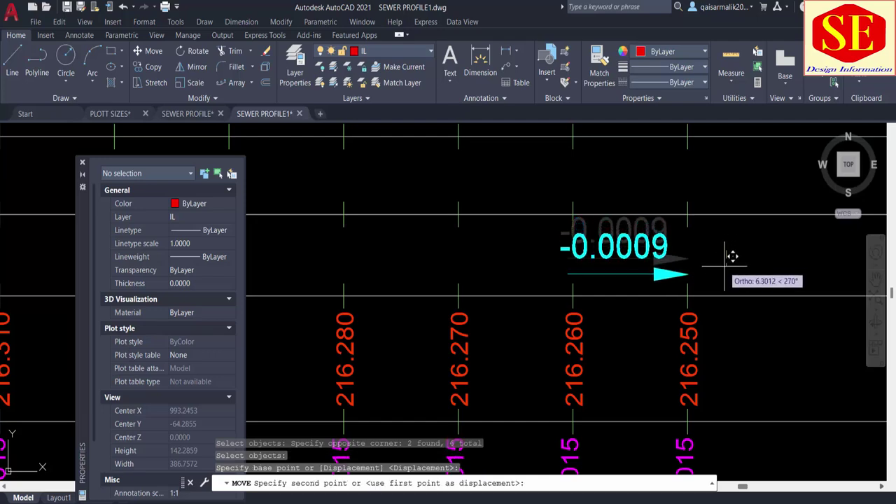
{"action": "left_click", "coordinate": [725, 267]}
Pan to the table's left end and end the active command
{"action": "scroll", "coordinate": [770, 265], "scroll_direction": "down", "scroll_amount": 5}
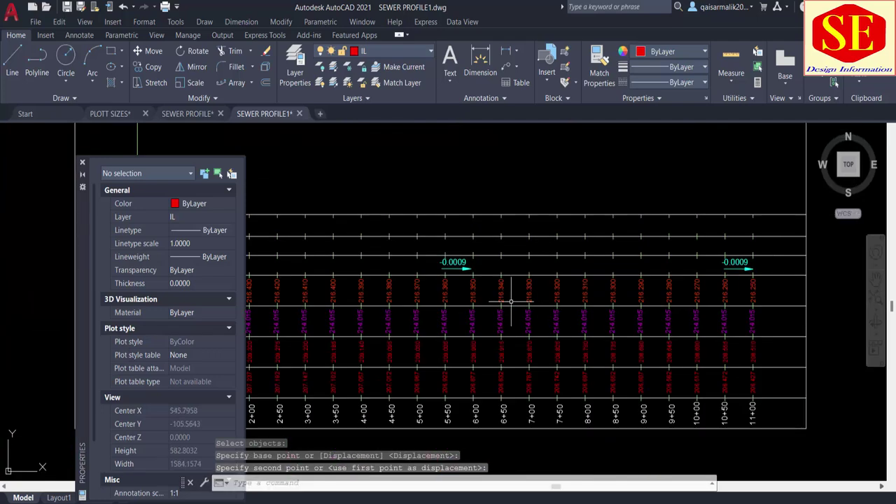
{"action": "middle_click_drag", "start_coordinate": [473, 294], "coordinate": [678, 287]}
{"action": "scroll", "coordinate": [325, 241], "scroll_direction": "up", "scroll_amount": 4}
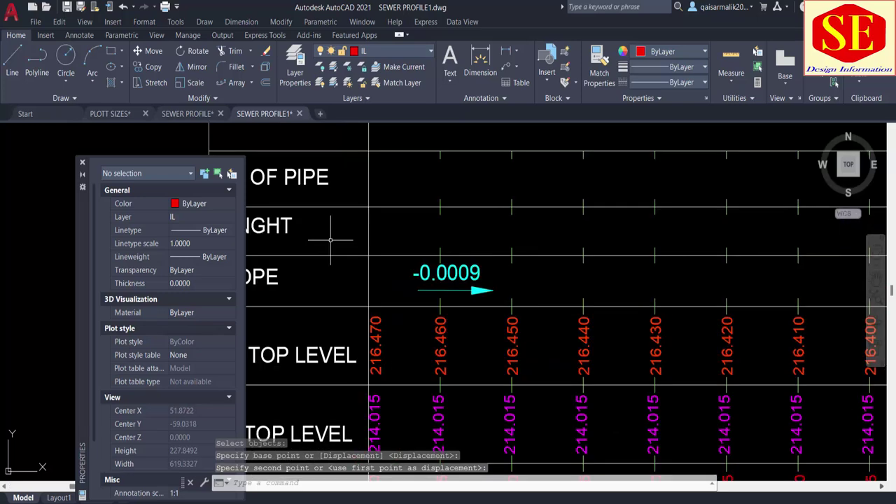
{"action": "scroll", "coordinate": [429, 244], "scroll_direction": "down", "scroll_amount": 2}
{"action": "key", "text": "Escape"}
{"action": "scroll", "coordinate": [427, 244], "scroll_direction": "up", "scroll_amount": 2}
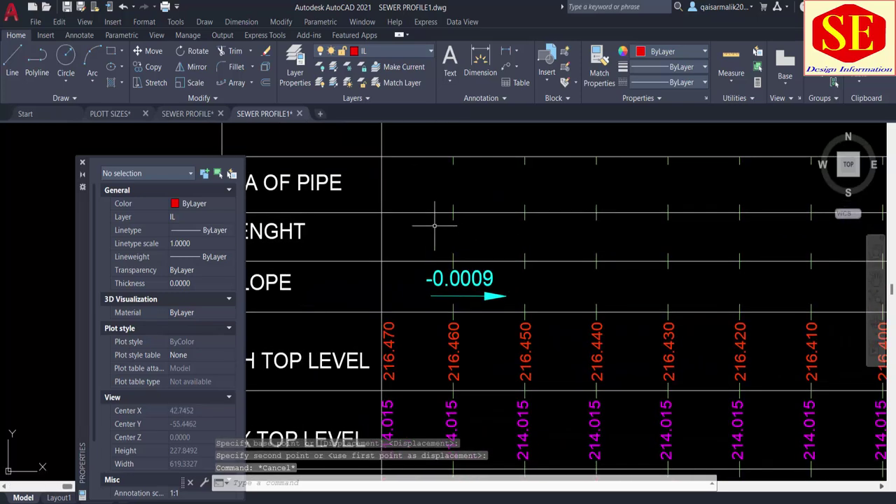
Draw two vertical tick lines at adjacent stations in the LENGHT row
{"action": "left_click", "coordinate": [506, 56]}
{"action": "key", "text": "Escape"}
{"action": "type", "text": "L"}
{"action": "key", "text": "Return"}
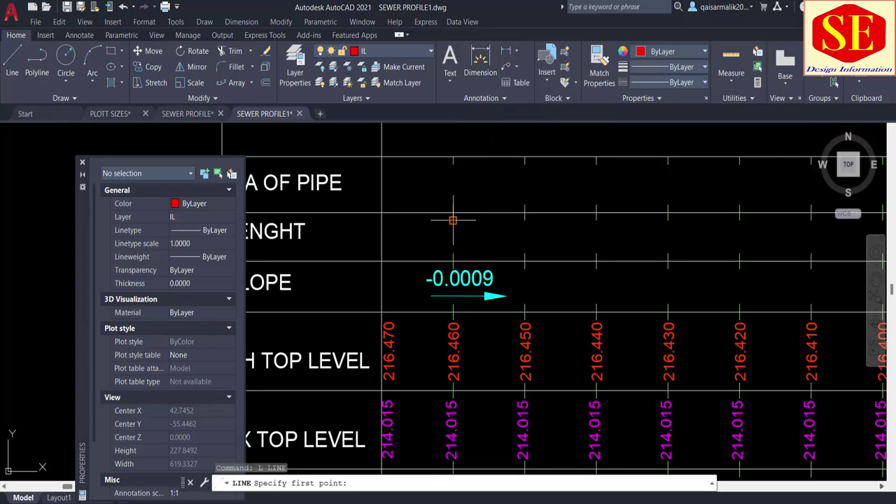
{"action": "left_click", "coordinate": [453, 220]}
{"action": "left_click", "coordinate": [453, 252]}
{"action": "key", "text": "Return"}
{"action": "key", "text": "Return"}
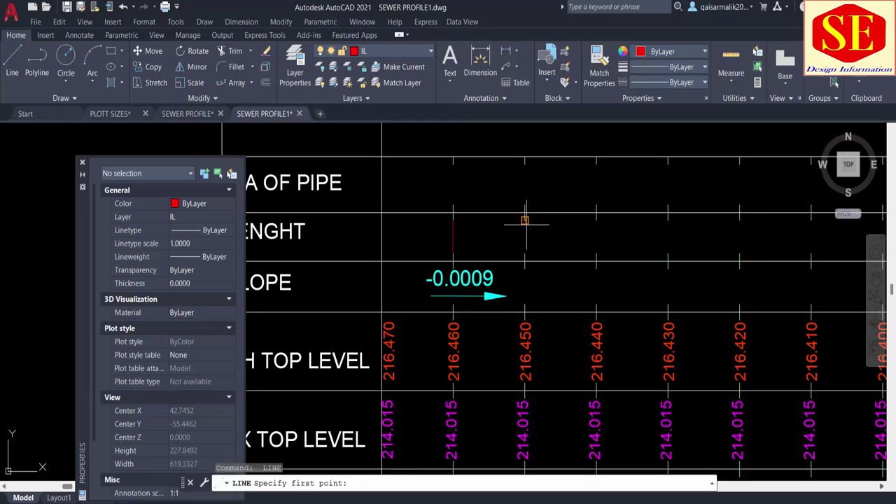
{"action": "left_click", "coordinate": [525, 221]}
{"action": "left_click", "coordinate": [525, 252]}
{"action": "key", "text": "Escape"}
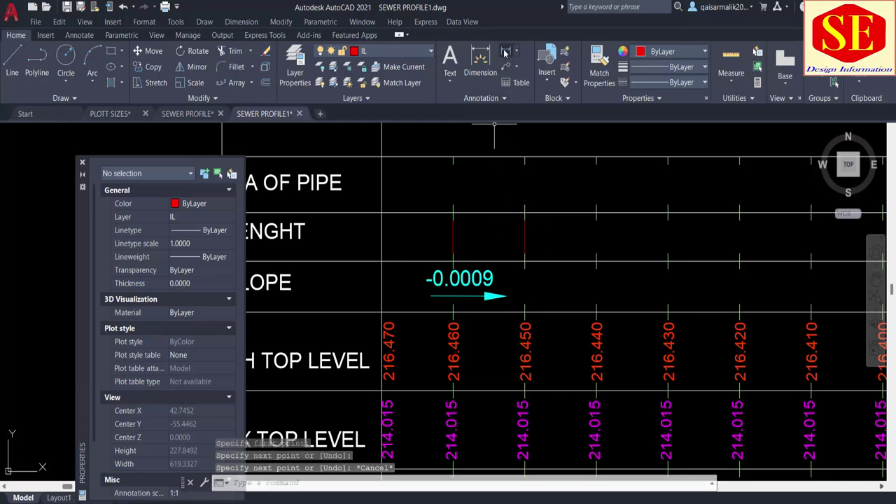
Add a linear dimension of 50 between the two ticks and select it
{"action": "left_click", "coordinate": [506, 54]}
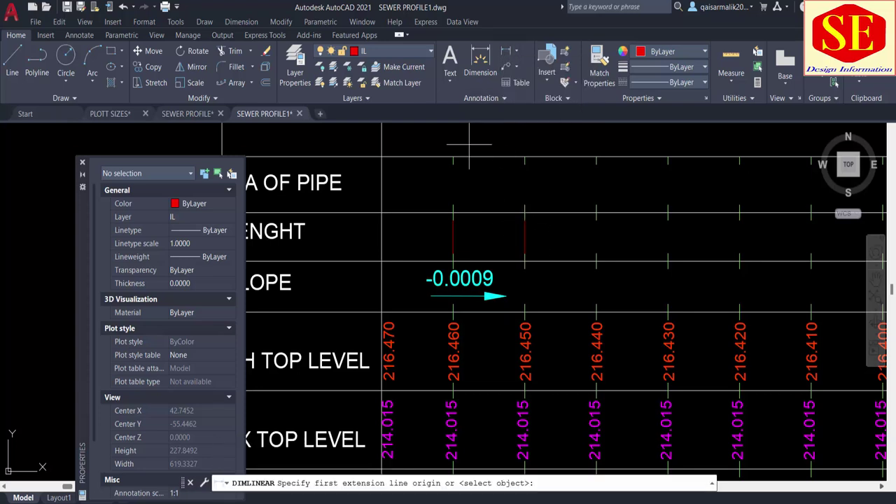
{"action": "left_click", "coordinate": [453, 236]}
{"action": "left_click", "coordinate": [525, 236]}
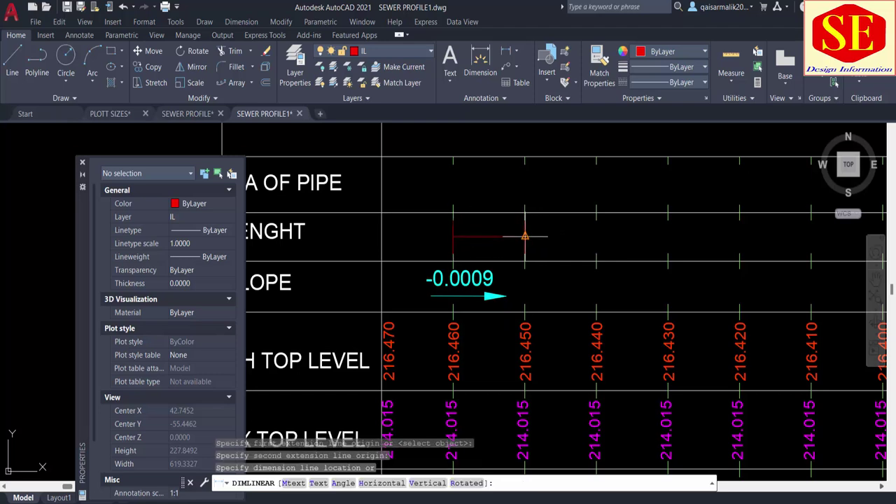
{"action": "left_click", "coordinate": [518, 236]}
{"action": "key", "text": "Escape"}
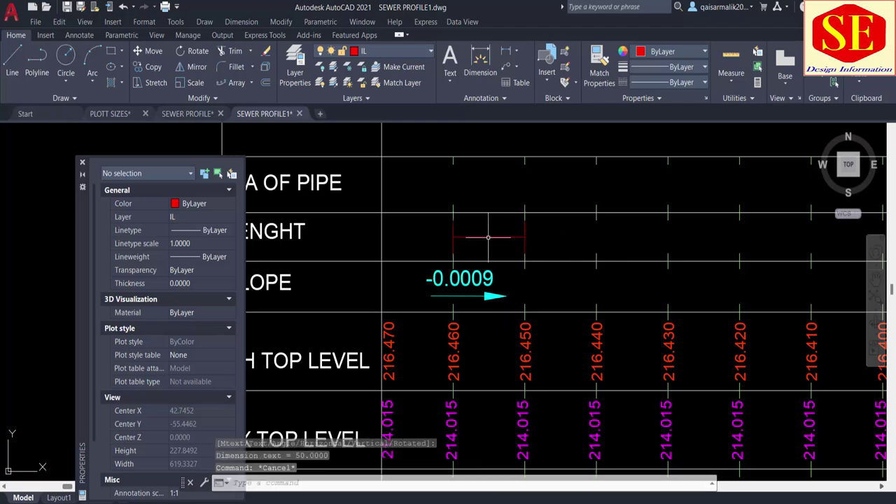
{"action": "left_click", "coordinate": [489, 236]}
Set the dimension's arrow size to 10 and its text height to 7.5
{"action": "scroll", "coordinate": [186, 408], "scroll_direction": "down", "scroll_amount": 5}
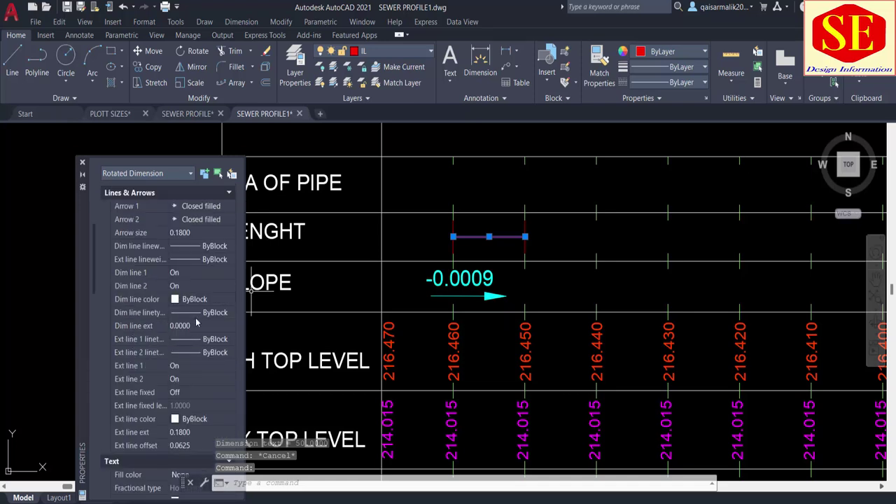
{"action": "left_click", "coordinate": [183, 233]}
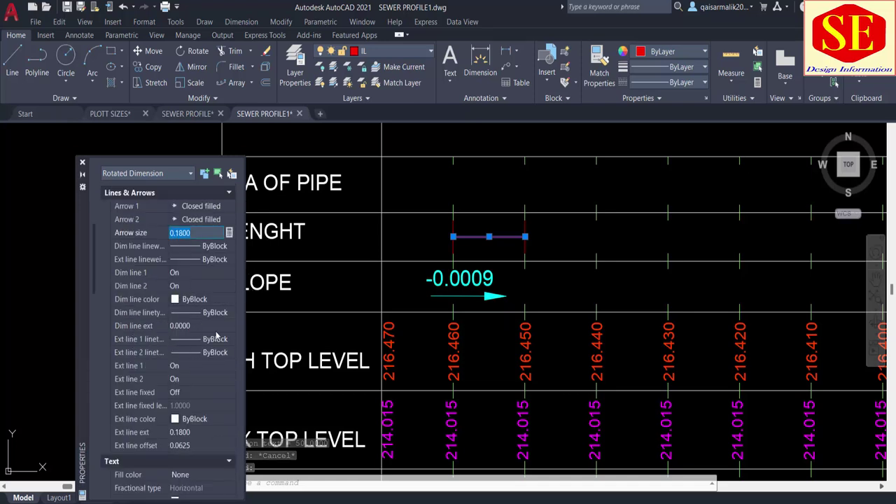
{"action": "type", "text": "10"}
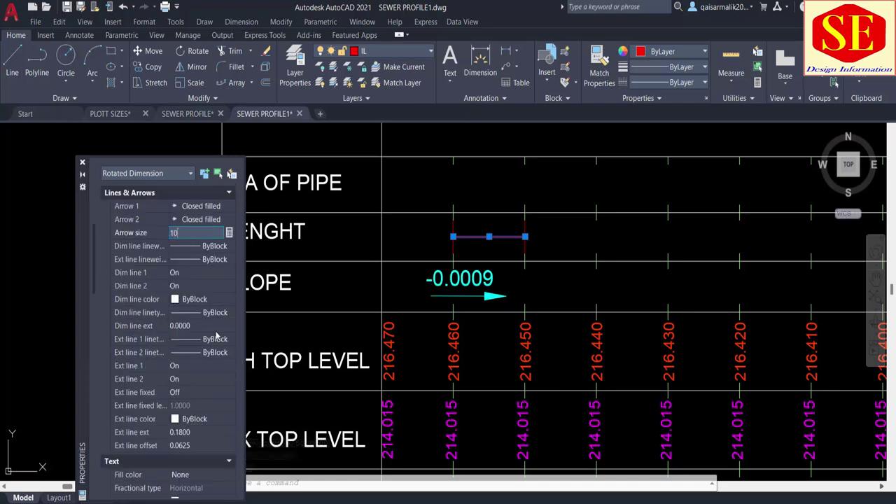
{"action": "key", "text": "Return"}
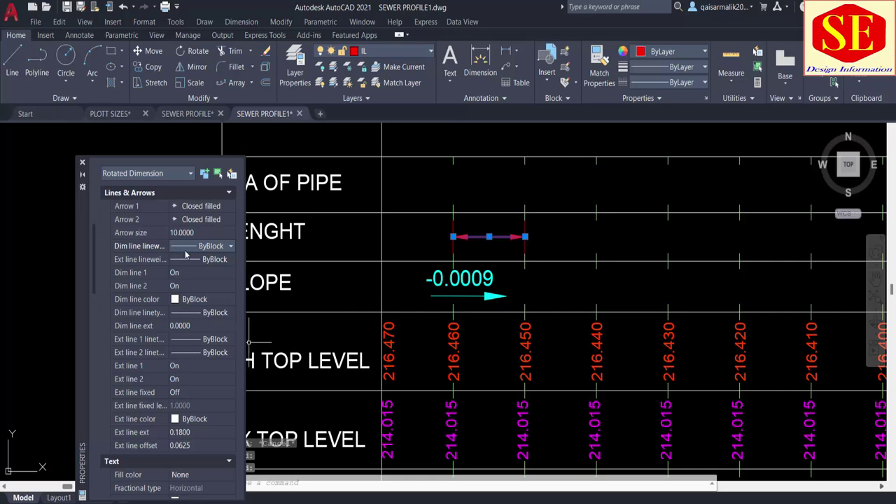
{"action": "scroll", "coordinate": [186, 255], "scroll_direction": "down", "scroll_amount": 3}
{"action": "scroll", "coordinate": [196, 392], "scroll_direction": "down", "scroll_amount": 2}
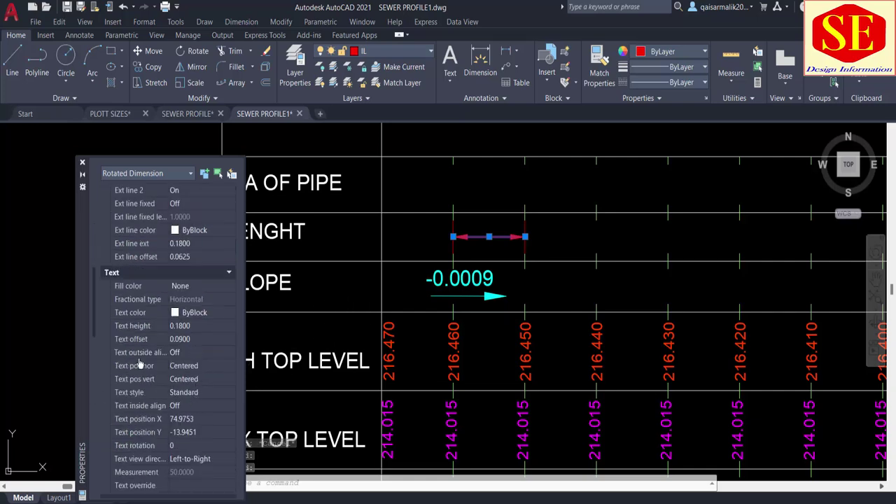
{"action": "left_click", "coordinate": [206, 326]}
{"action": "type", "text": "7.5"}
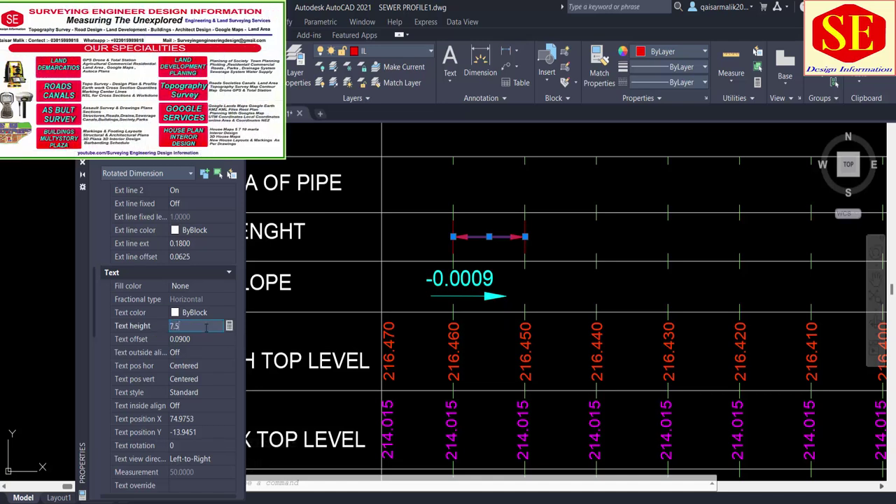
{"action": "key", "text": "Return"}
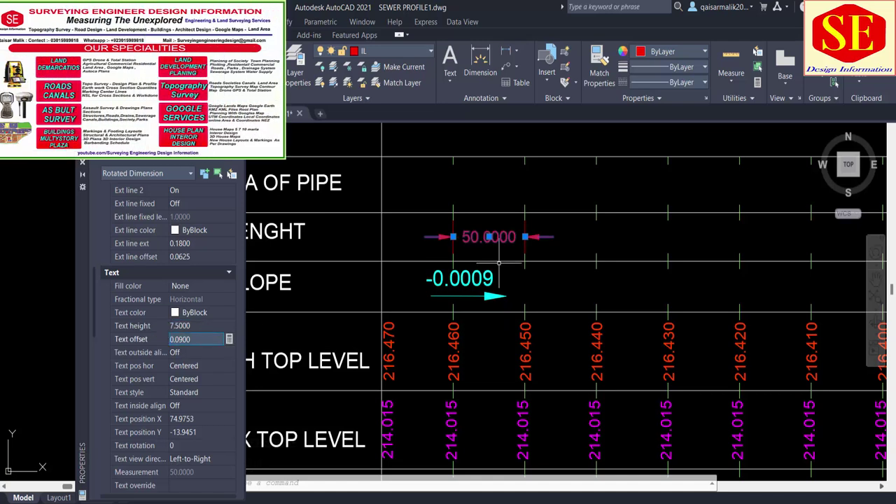
Change the dimension's arrow size to 6
{"action": "scroll", "coordinate": [169, 245], "scroll_direction": "up", "scroll_amount": 1}
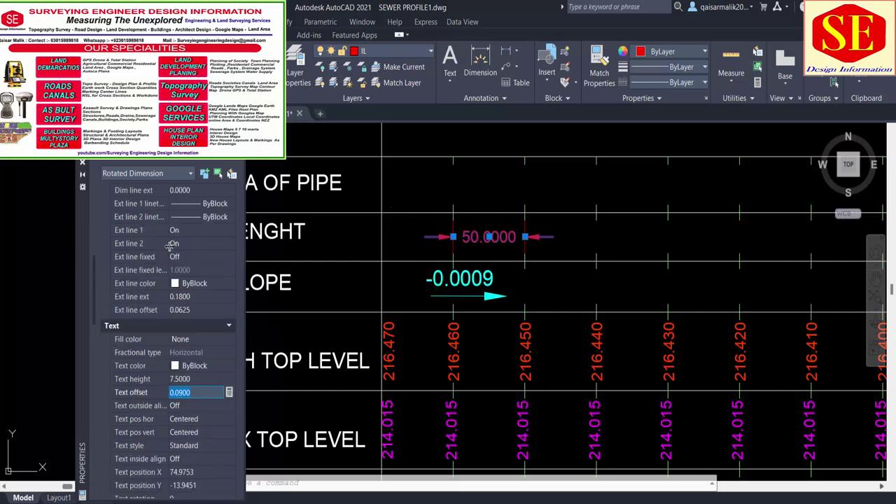
{"action": "scroll", "coordinate": [195, 343], "scroll_direction": "up", "scroll_amount": 3}
{"action": "scroll", "coordinate": [194, 343], "scroll_direction": "up", "scroll_amount": 3}
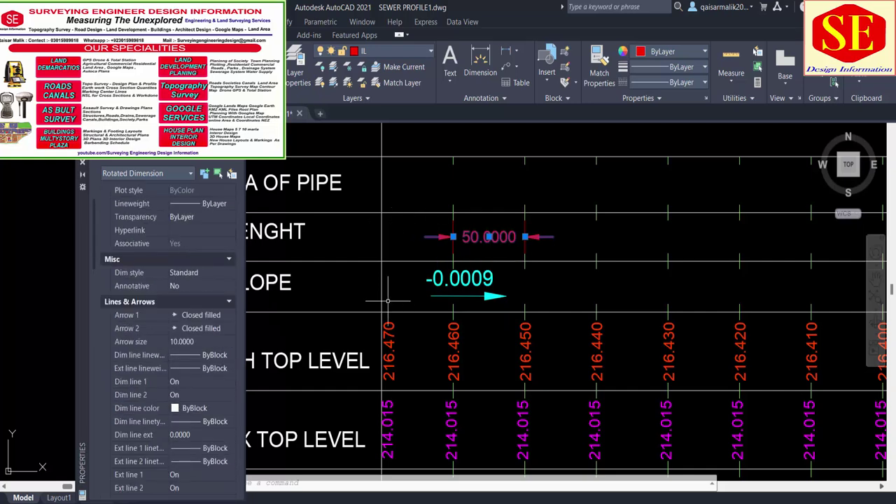
{"action": "left_click", "coordinate": [201, 343]}
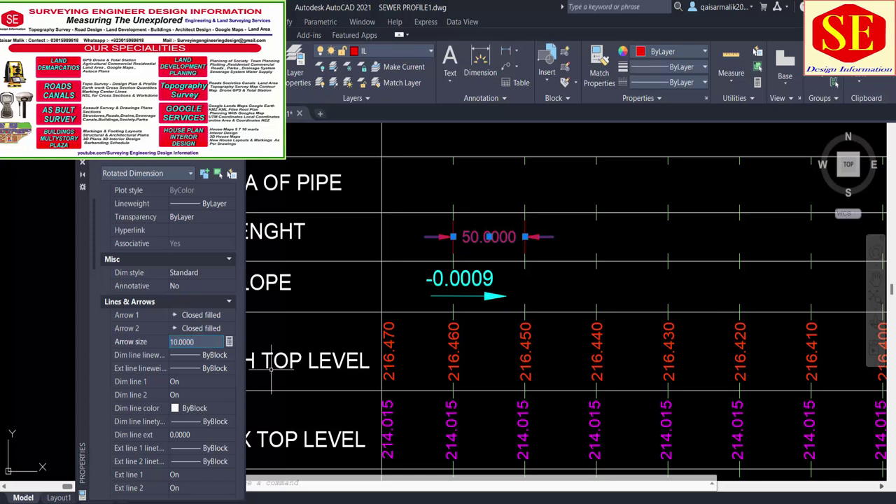
{"action": "type", "text": "6"}
{"action": "key", "text": "Return"}
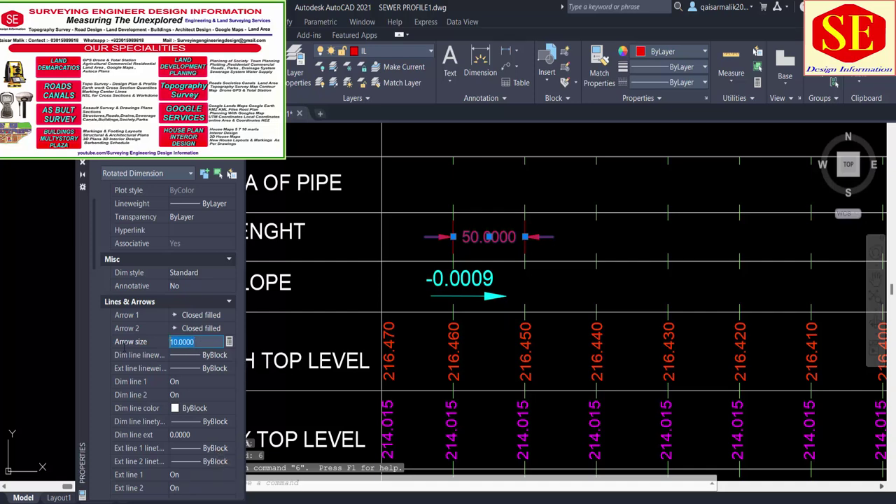
{"action": "type", "text": "6"}
{"action": "key", "text": "Return"}
{"action": "key", "text": "Escape"}
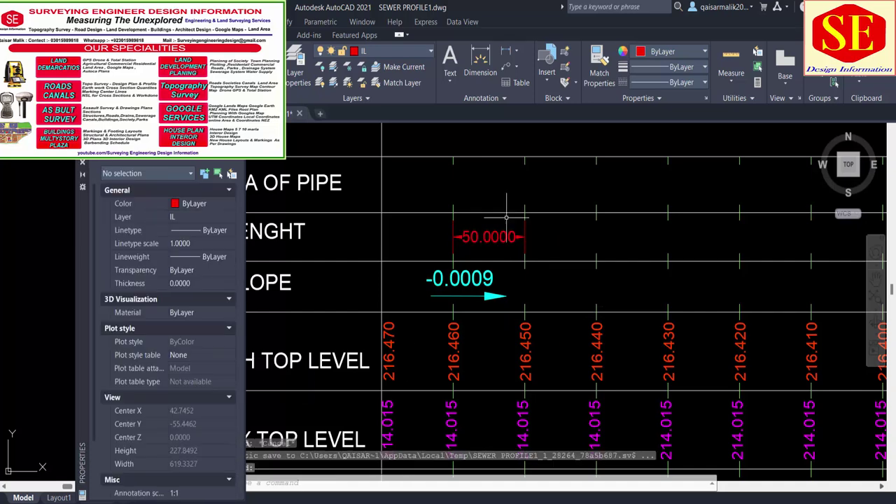
Set the dimension precision to 0.000 so it reads 50.000
{"action": "scroll", "coordinate": [506, 217], "scroll_direction": "up", "scroll_amount": 2}
{"action": "left_click", "coordinate": [490, 249]}
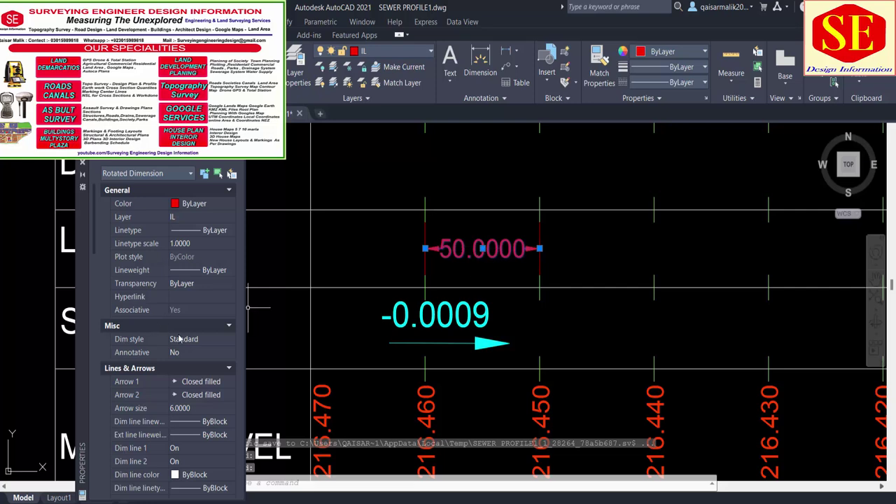
{"action": "scroll", "coordinate": [183, 340], "scroll_direction": "down", "scroll_amount": 5}
{"action": "scroll", "coordinate": [201, 376], "scroll_direction": "down", "scroll_amount": 8}
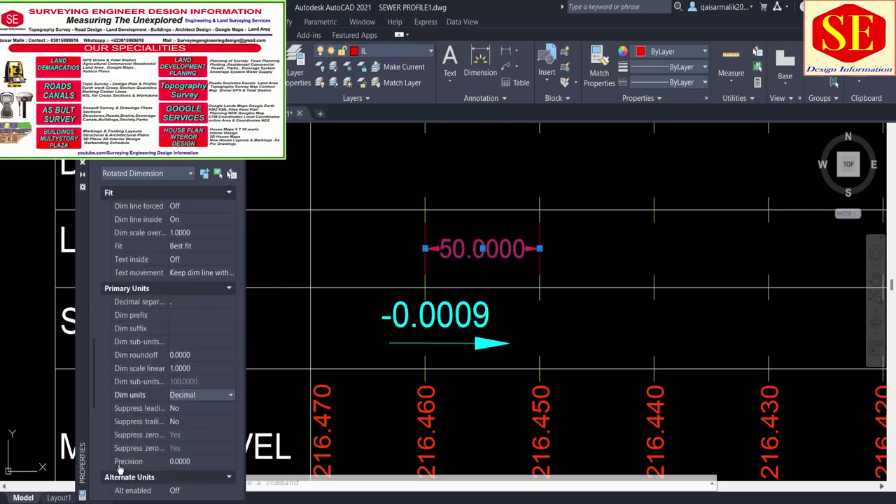
{"action": "left_click", "coordinate": [192, 462]}
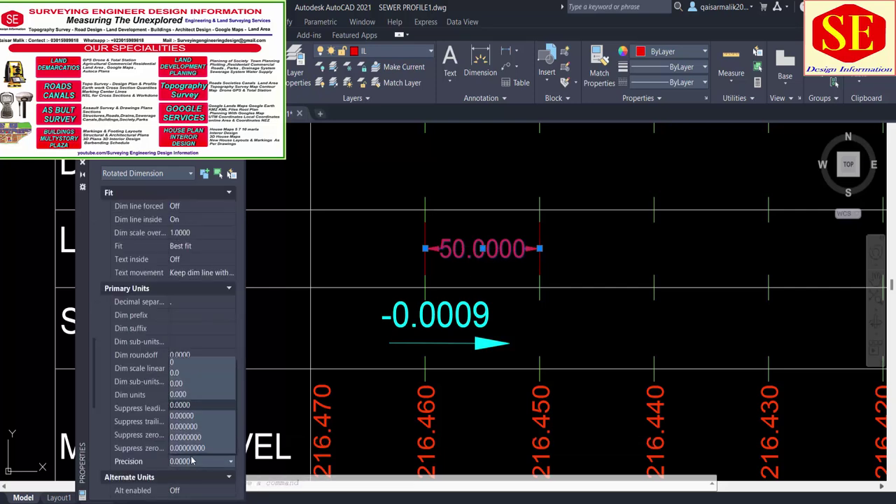
{"action": "left_click", "coordinate": [187, 400]}
{"action": "key", "text": "Escape"}
{"action": "scroll", "coordinate": [581, 378], "scroll_direction": "down", "scroll_amount": 4}
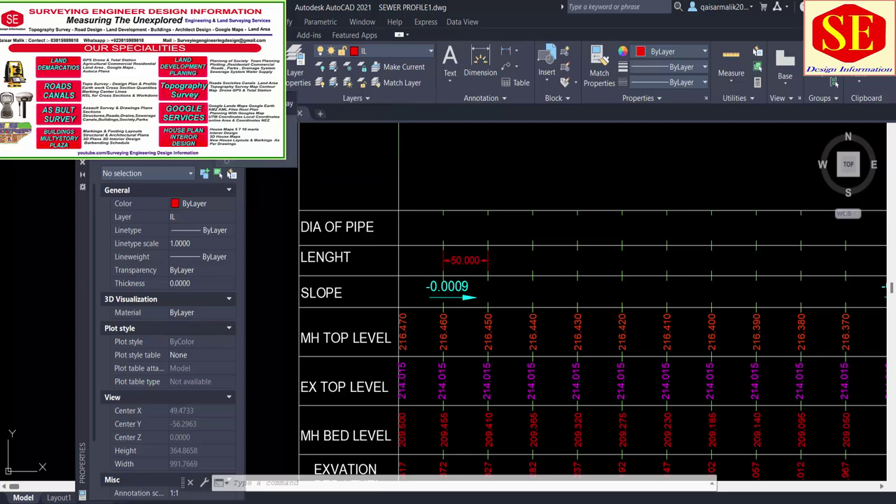
Path-array the 50.000 dimension and its boundary lines along the LENGHT row line, one per station gap
{"action": "left_click", "coordinate": [277, 83]}
{"action": "scroll", "coordinate": [492, 266], "scroll_direction": "up", "scroll_amount": 4}
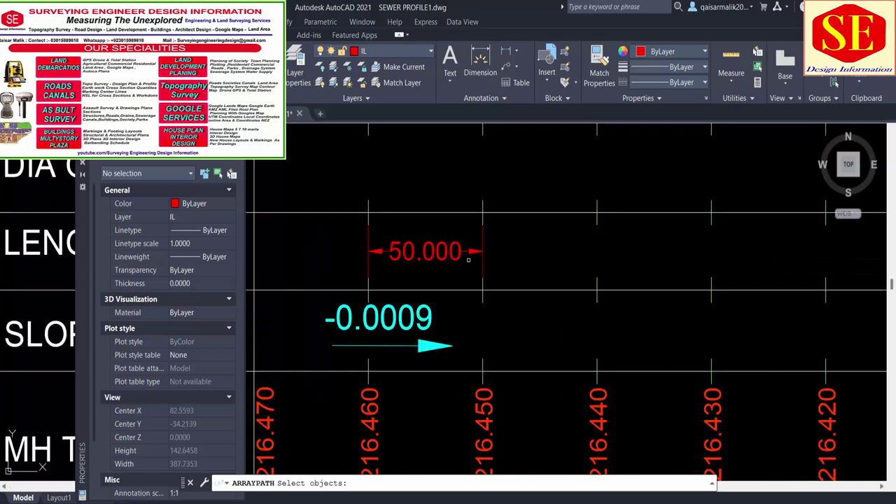
{"action": "left_click", "coordinate": [505, 231]}
{"action": "left_click", "coordinate": [445, 256]}
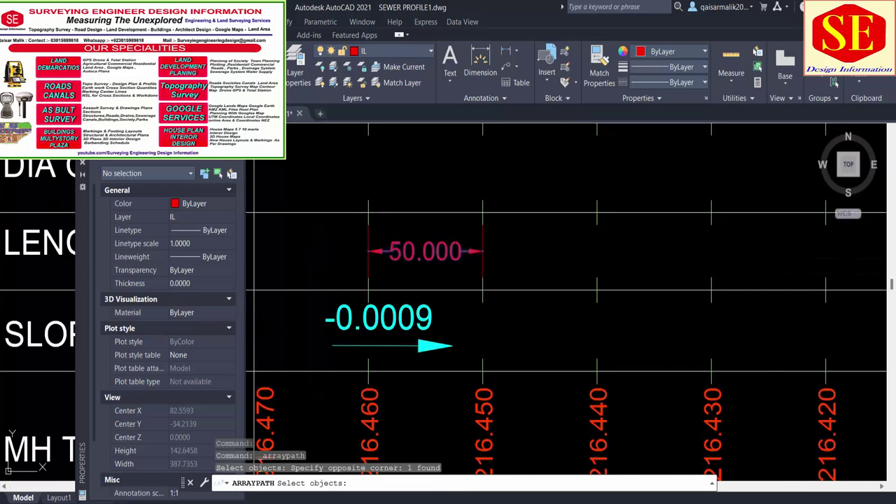
{"action": "left_click", "coordinate": [479, 237]}
{"action": "left_click", "coordinate": [370, 239]}
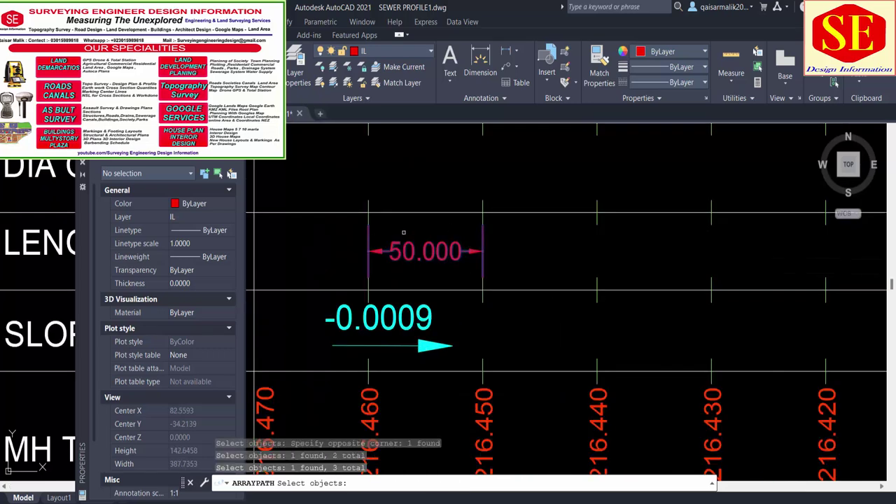
{"action": "key", "text": "Return"}
{"action": "left_click", "coordinate": [531, 212]}
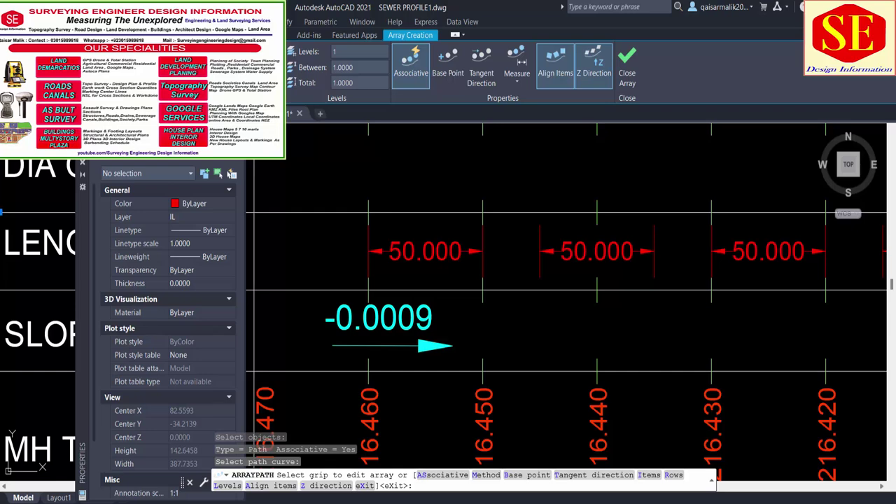
{"action": "key", "text": "Return"}
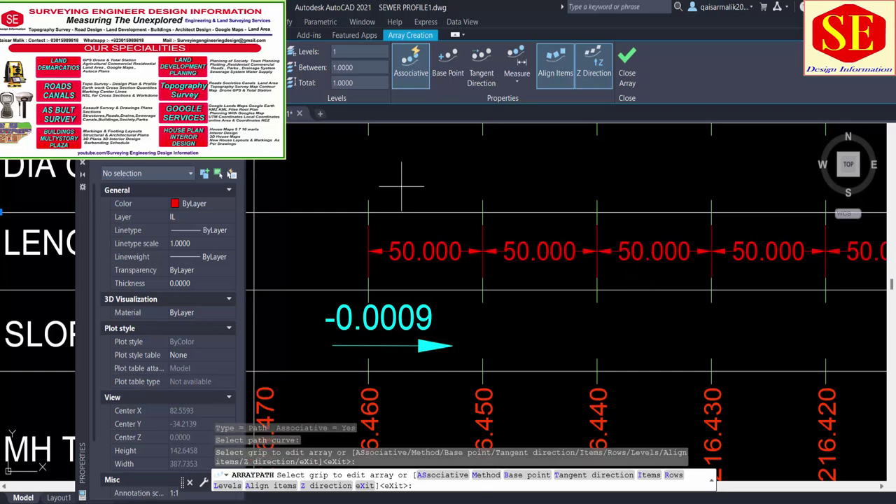
{"action": "right_click", "coordinate": [399, 187]}
{"action": "left_click", "coordinate": [421, 194]}
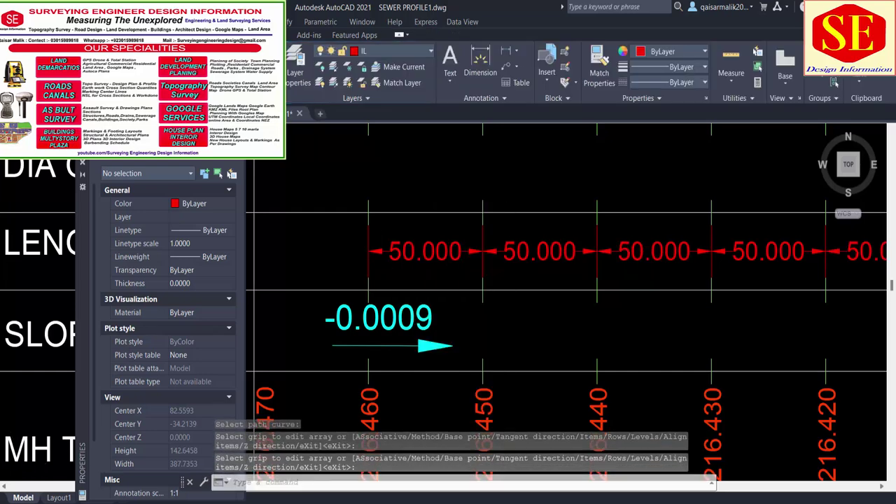
Explode the dimension array and erase the surplus copies beyond the table end
{"action": "scroll", "coordinate": [369, 266], "scroll_direction": "down", "scroll_amount": 2}
{"action": "middle_click_drag", "start_coordinate": [618, 284], "coordinate": [441, 270]}
{"action": "middle_click_drag", "start_coordinate": [652, 270], "coordinate": [458, 266]}
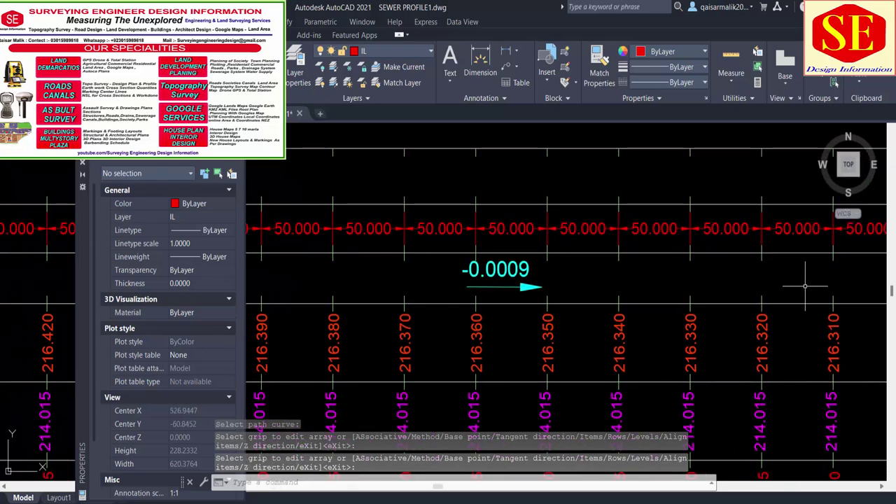
{"action": "middle_click_drag", "start_coordinate": [805, 320], "coordinate": [469, 320]}
{"action": "scroll", "coordinate": [540, 281], "scroll_direction": "down", "scroll_amount": 3}
{"action": "middle_click_drag", "start_coordinate": [702, 282], "coordinate": [561, 290]}
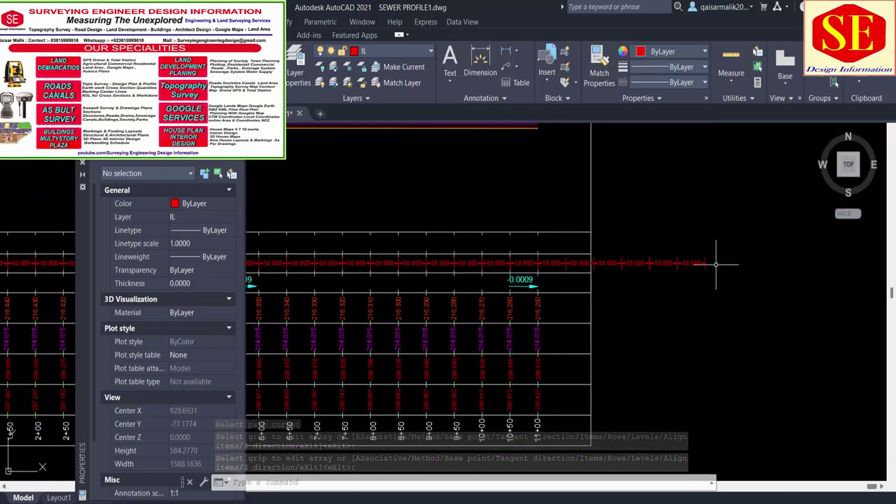
{"action": "key", "text": "Escape"}
{"action": "left_click", "coordinate": [673, 263]}
{"action": "type", "text": "x"}
{"action": "key", "text": "Return"}
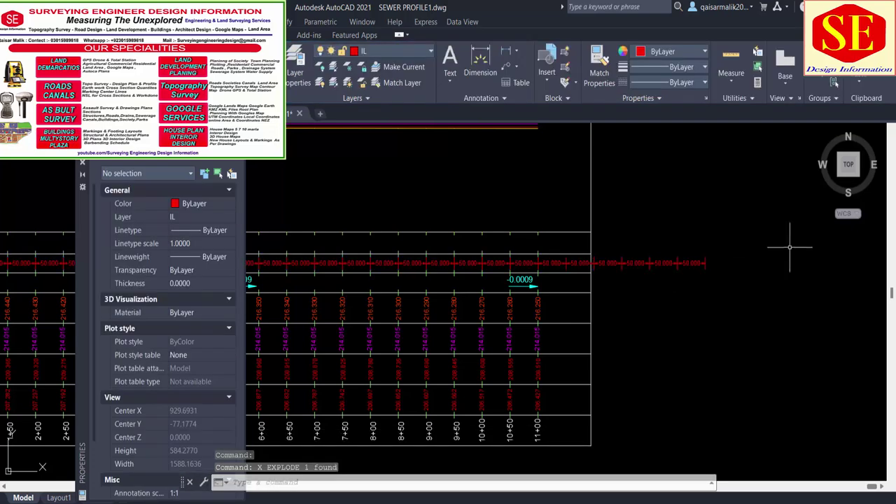
{"action": "left_click", "coordinate": [778, 245]}
{"action": "left_click", "coordinate": [620, 277]}
{"action": "type", "text": "e"}
{"action": "key", "text": "Return"}
Erase the extra 50.000 dimension and leftover pieces past the last station
{"action": "scroll", "coordinate": [617, 276], "scroll_direction": "up", "scroll_amount": 3}
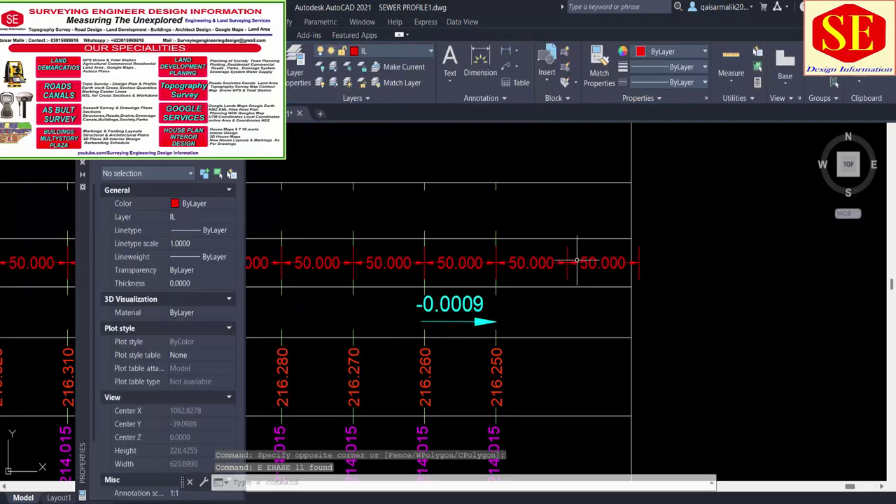
{"action": "left_click", "coordinate": [602, 263]}
{"action": "type", "text": "e"}
{"action": "key", "text": "Return"}
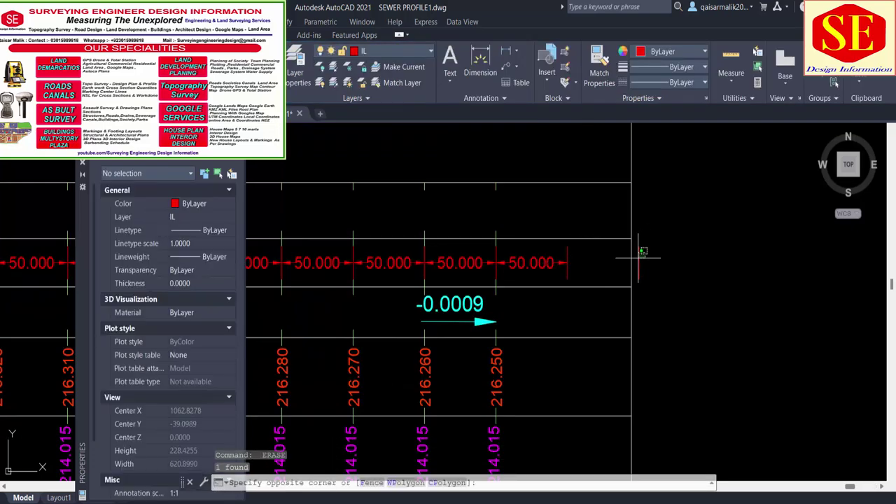
{"action": "left_click", "coordinate": [600, 254]}
{"action": "left_click", "coordinate": [564, 280]}
{"action": "type", "text": "e"}
{"action": "key", "text": "Return"}
{"action": "scroll", "coordinate": [808, 283], "scroll_direction": "down", "scroll_amount": 3}
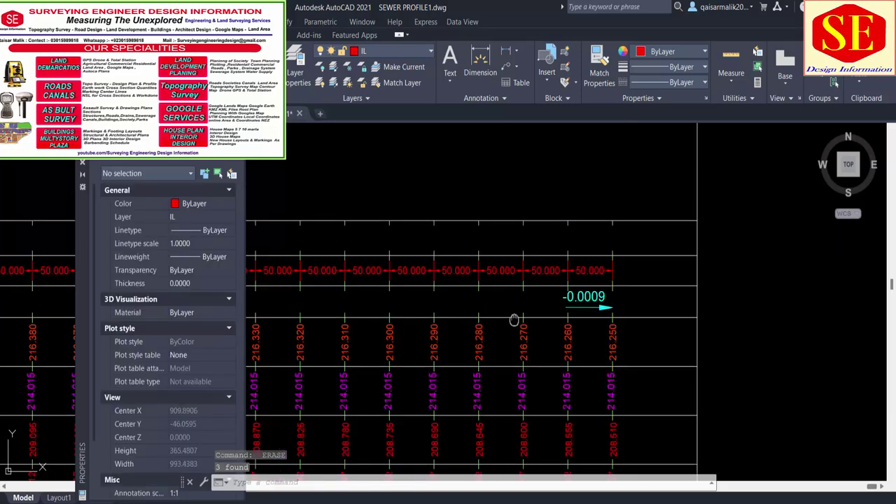
{"action": "scroll", "coordinate": [514, 320], "scroll_direction": "down", "scroll_amount": 2}
{"action": "scroll", "coordinate": [479, 266], "scroll_direction": "up", "scroll_amount": 4}
Copy a 50.000 dimension into the first station gap of the LENGHT row
{"action": "key", "text": "Escape"}
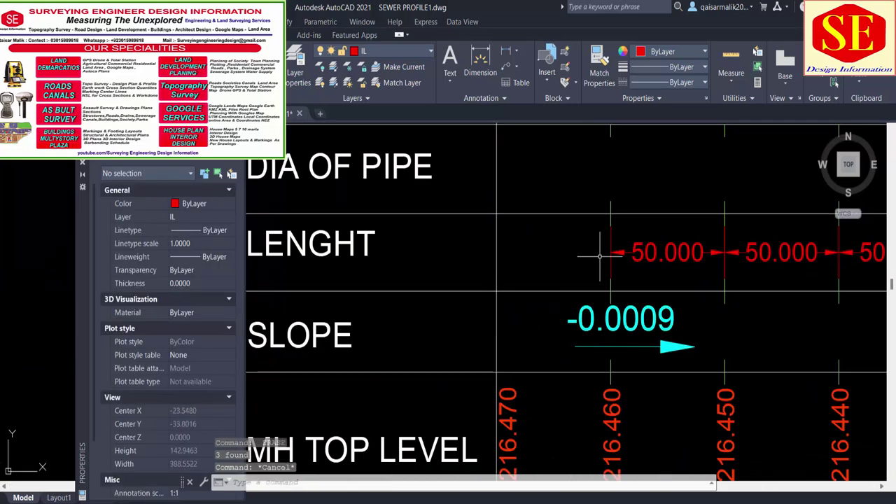
{"action": "type", "text": "co"}
{"action": "key", "text": "Return"}
{"action": "left_click", "coordinate": [686, 254]}
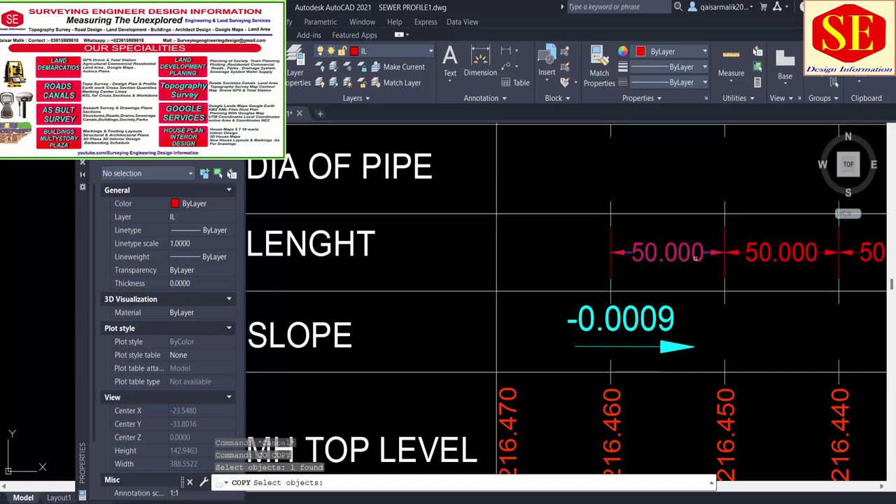
{"action": "key", "text": "Return"}
{"action": "left_click", "coordinate": [725, 252]}
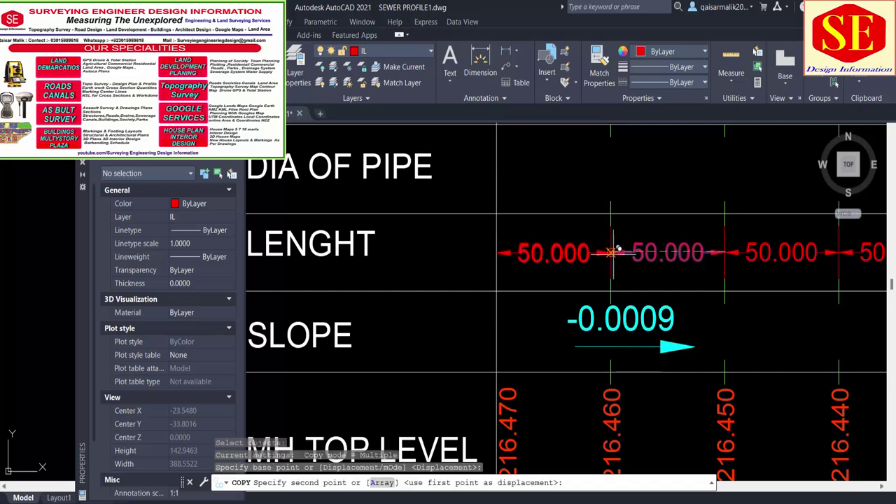
{"action": "left_click", "coordinate": [611, 253]}
{"action": "key", "text": "Escape"}
{"action": "scroll", "coordinate": [544, 294], "scroll_direction": "down", "scroll_amount": 2}
{"action": "middle_click_drag", "start_coordinate": [512, 315], "coordinate": [492, 268]}
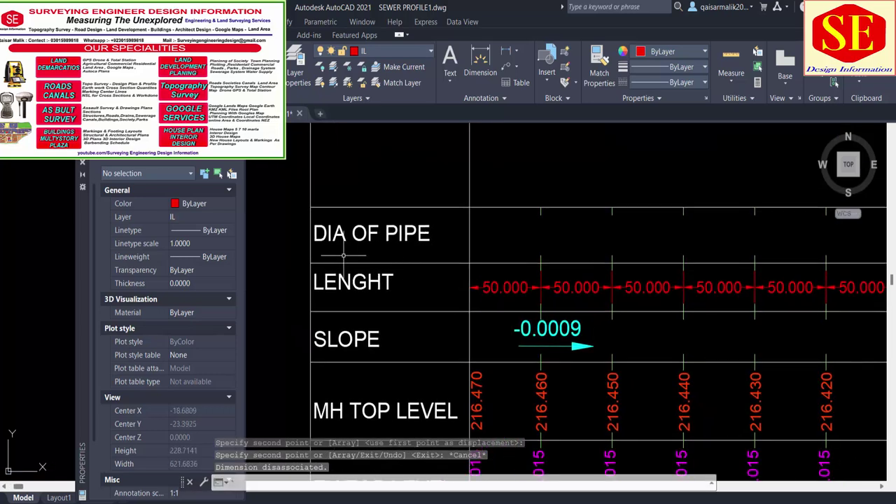
{"action": "key", "text": "Escape"}
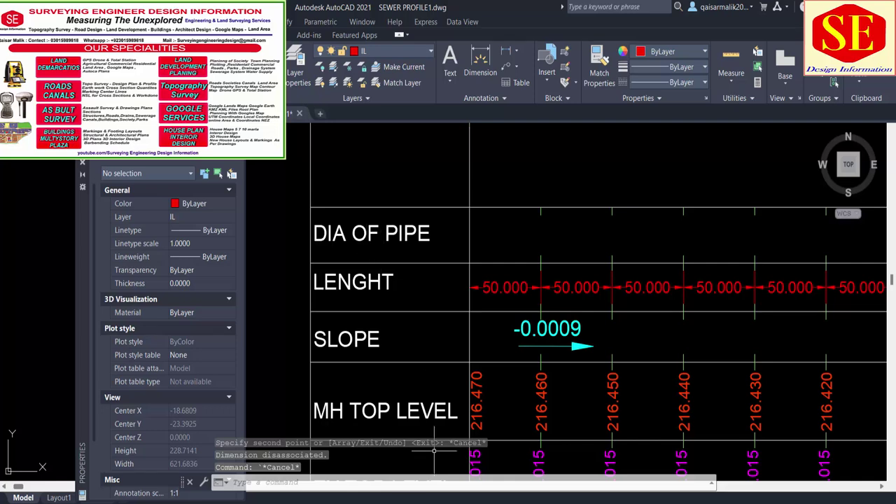
Check the 12" pipe diameter in Excel cell D7, then return to the drawing
{"action": "key", "text": "alt+Tab"}
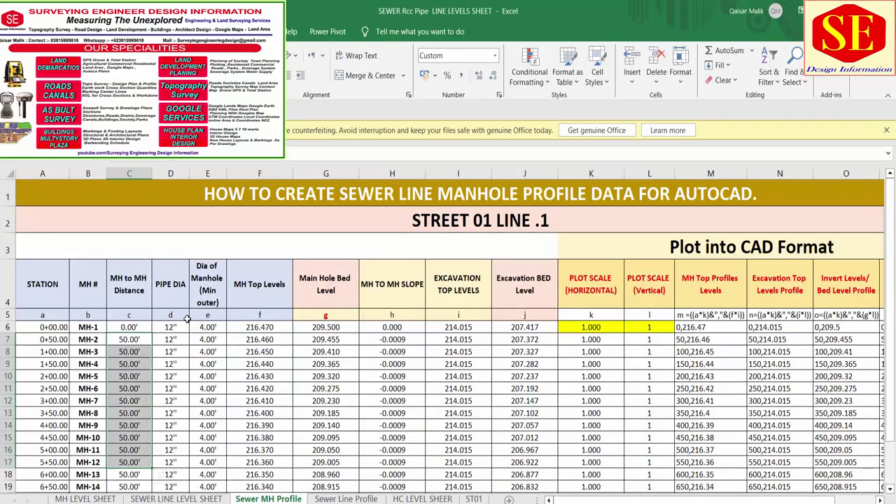
{"action": "left_click", "coordinate": [180, 340]}
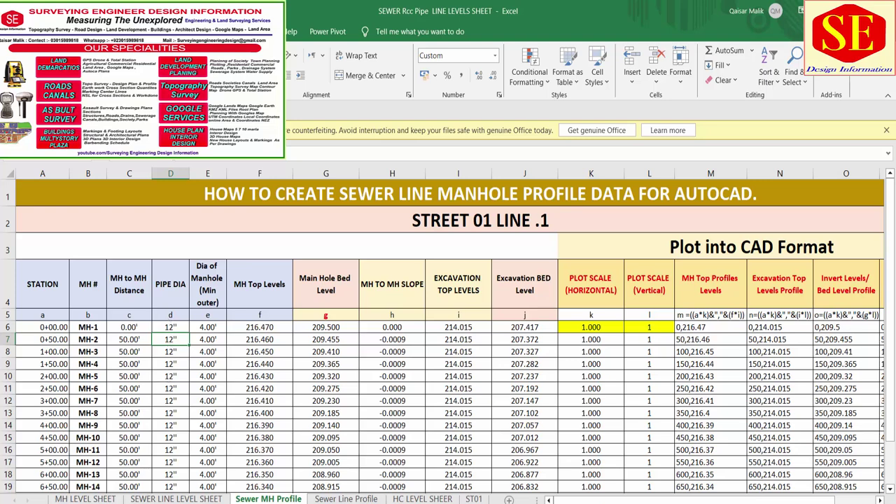
{"action": "key", "text": "alt+Tab"}
{"action": "key", "text": "Escape"}
{"action": "key", "text": "Escape"}
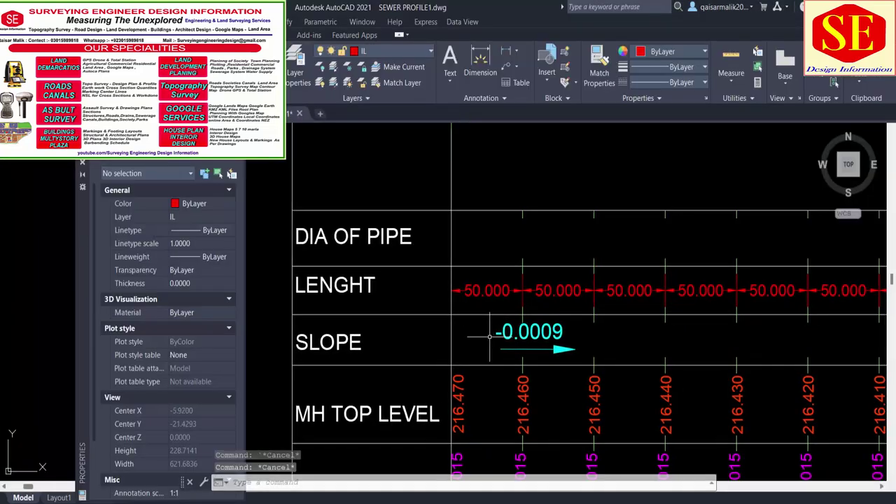
Copy the DIA OF PIPE label into the first data column of the row
{"action": "type", "text": "co"}
{"action": "key", "text": "Return"}
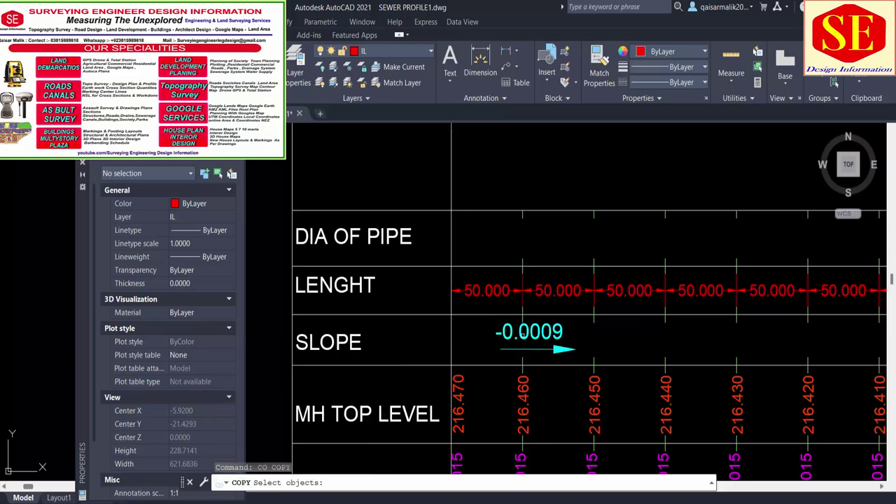
{"action": "left_click", "coordinate": [386, 238]}
{"action": "key", "text": "Return"}
{"action": "left_click", "coordinate": [295, 245]}
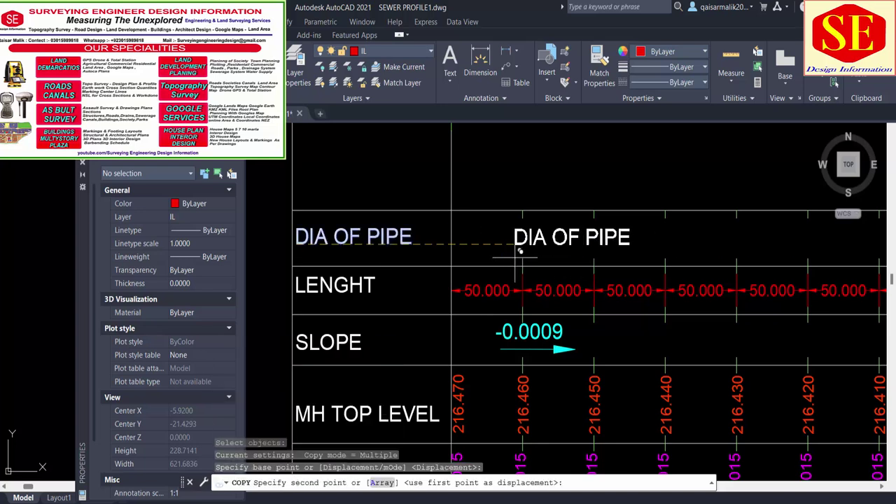
{"action": "left_click", "coordinate": [462, 245]}
{"action": "key", "text": "Escape"}
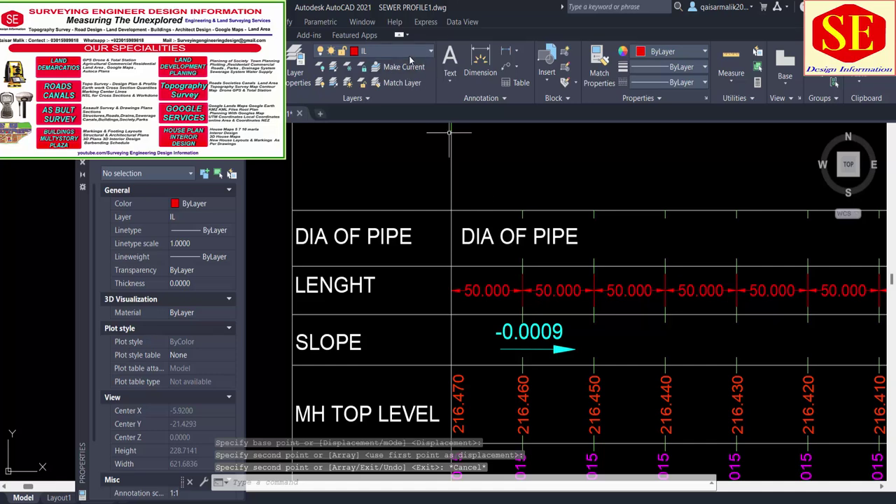
{"action": "middle_click_drag", "start_coordinate": [532, 223], "coordinate": [500, 248]}
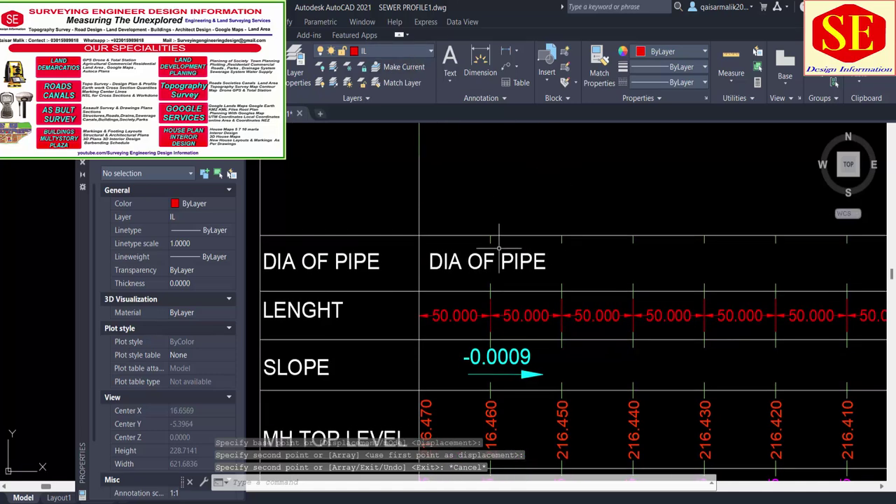
Replace the copied label's text with Ø12" using the diameter symbol
{"action": "double_click", "coordinate": [494, 259]}
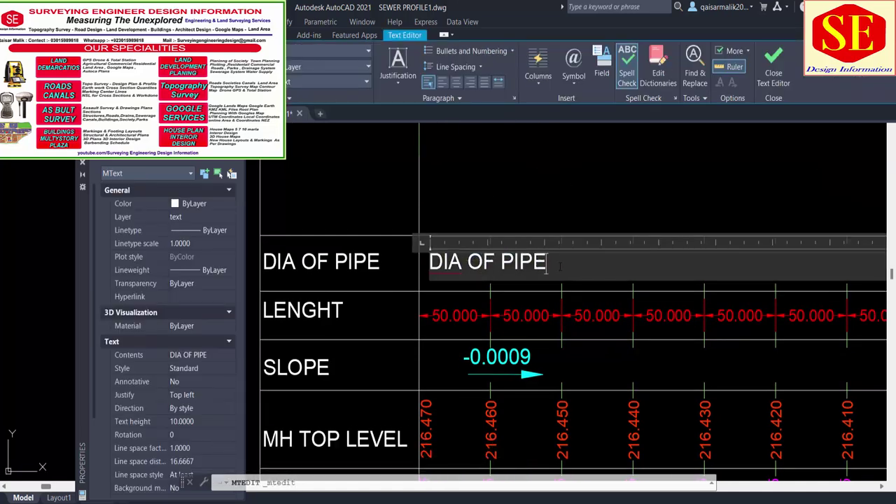
{"action": "left_click_drag", "start_coordinate": [560, 266], "coordinate": [429, 263]}
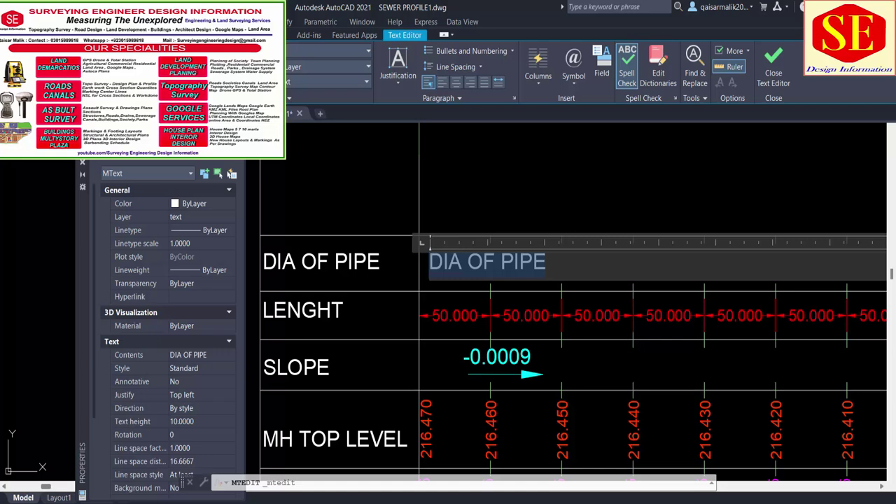
{"action": "left_click", "coordinate": [574, 84]}
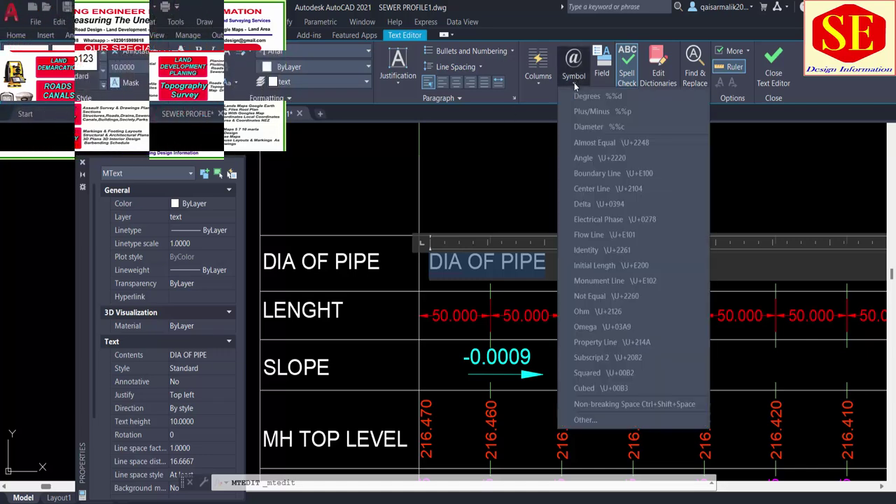
{"action": "left_click", "coordinate": [587, 127]}
{"action": "type", "text": "Ø12\""}
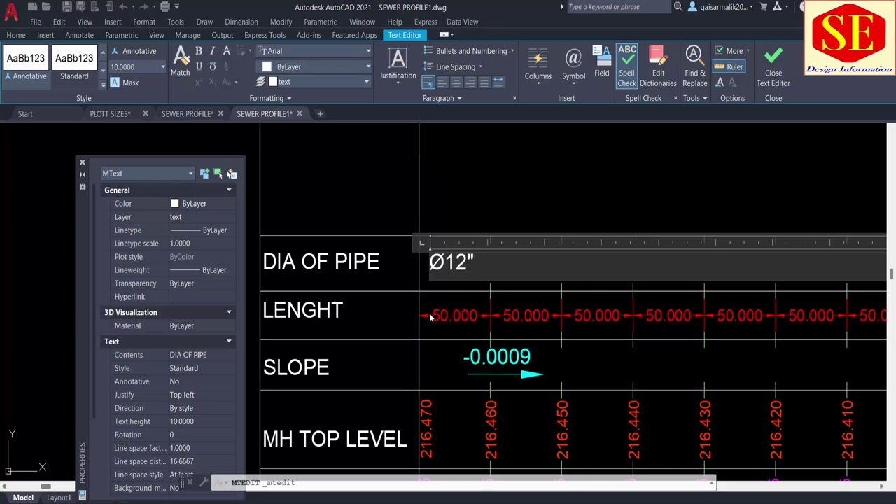
{"action": "key", "text": "Escape"}
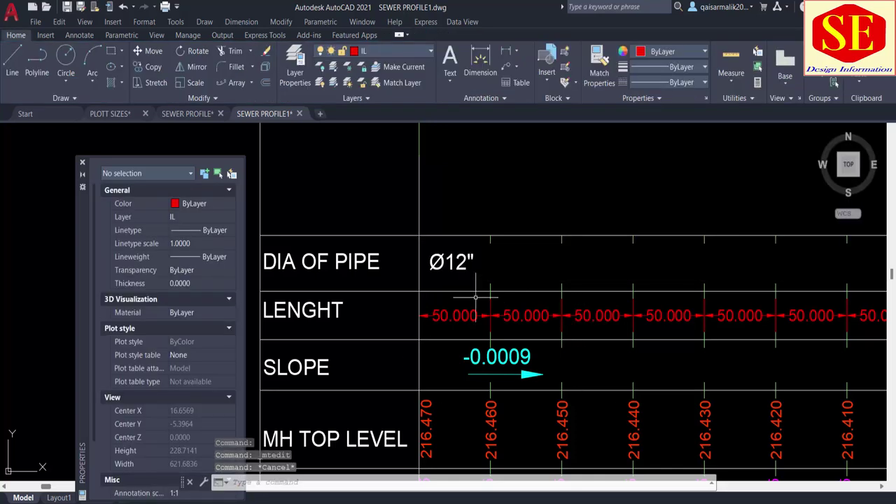
Scale the Ø12" label down by a factor of 0.75
{"action": "type", "text": "sc"}
{"action": "key", "text": "Return"}
{"action": "left_click", "coordinate": [452, 262]}
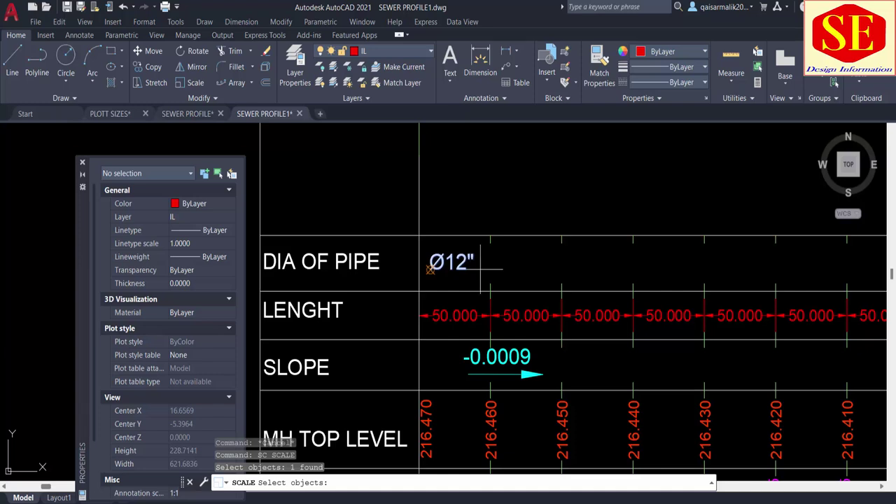
{"action": "key", "text": "Return"}
{"action": "left_click", "coordinate": [429, 269]}
{"action": "type", "text": ".75"}
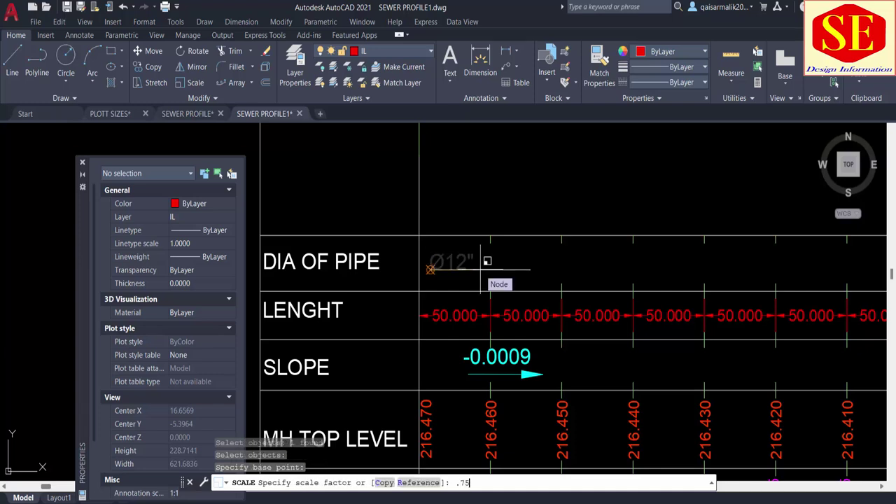
{"action": "key", "text": "Return"}
{"action": "key", "text": "Escape"}
Begin moving the Ø12" label, picking it and a base point
{"action": "type", "text": "m"}
{"action": "key", "text": "Return"}
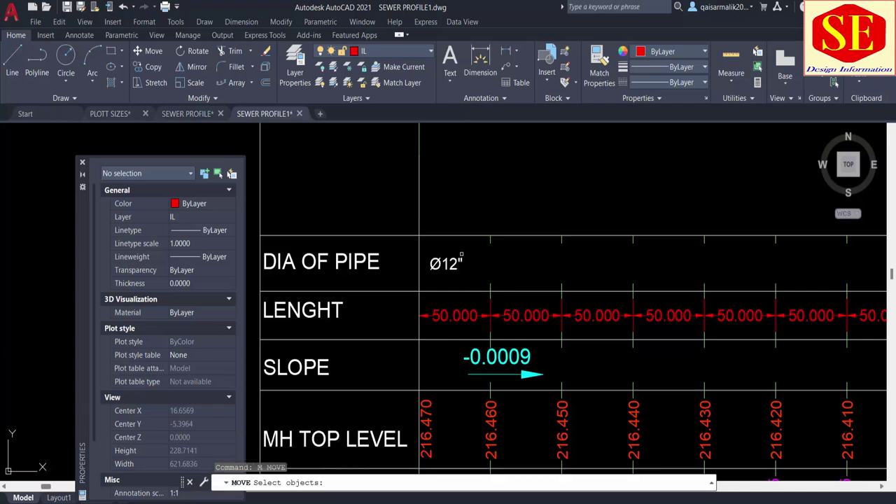
{"action": "left_click", "coordinate": [452, 263]}
{"action": "key", "text": "Return"}
{"action": "left_click", "coordinate": [470, 205]}
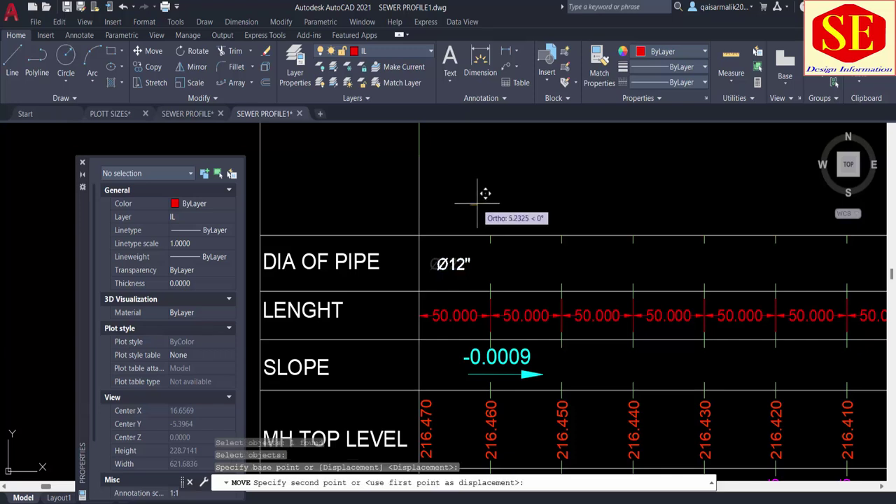
Drop the Ø12" label slightly right within its first-column cell
{"action": "left_click", "coordinate": [480, 193]}
{"action": "middle_click_drag", "start_coordinate": [544, 268], "coordinate": [493, 265]}
{"action": "key", "text": "Escape"}
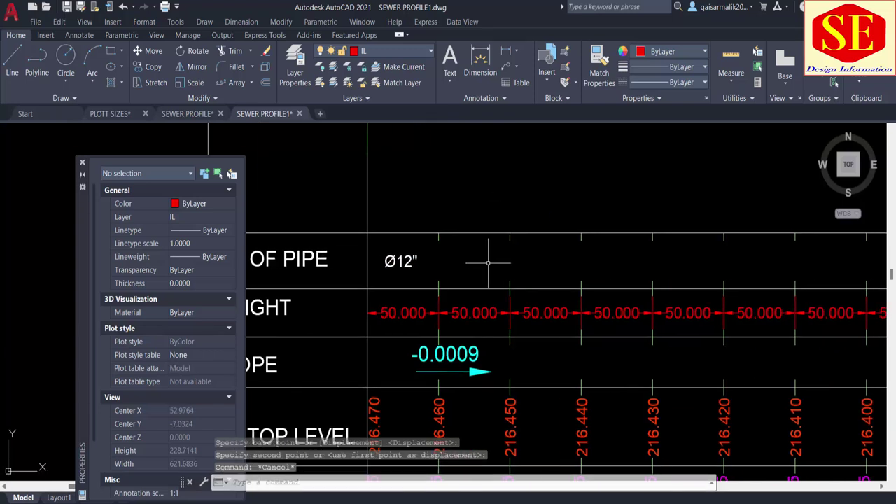
Path-array the Ø12" label along the DIA OF PIPE row line at 50-unit spacing
{"action": "left_click", "coordinate": [253, 84]}
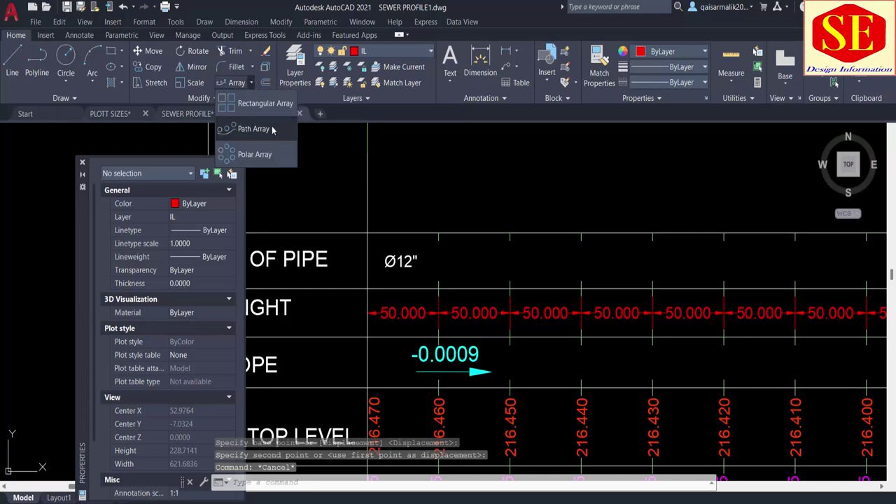
{"action": "left_click", "coordinate": [277, 131]}
{"action": "left_click", "coordinate": [401, 262]}
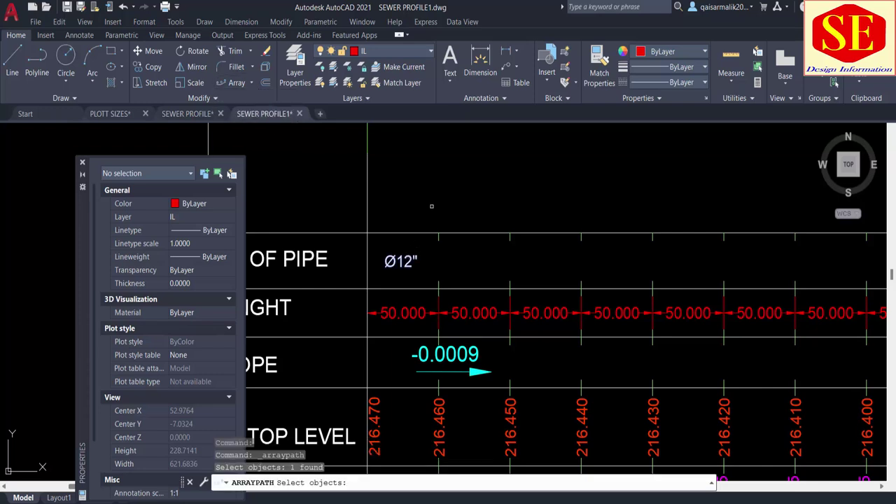
{"action": "key", "text": "Return"}
{"action": "left_click", "coordinate": [460, 232]}
{"action": "type", "text": "50"}
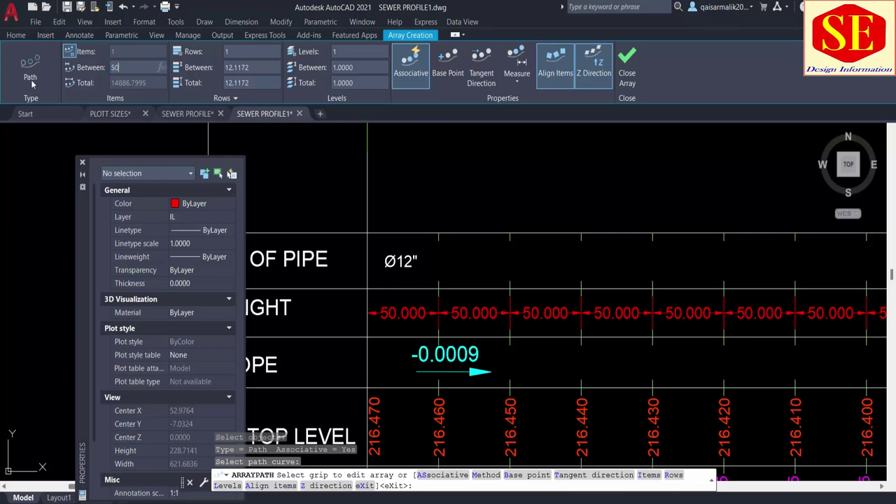
{"action": "key", "text": "Return"}
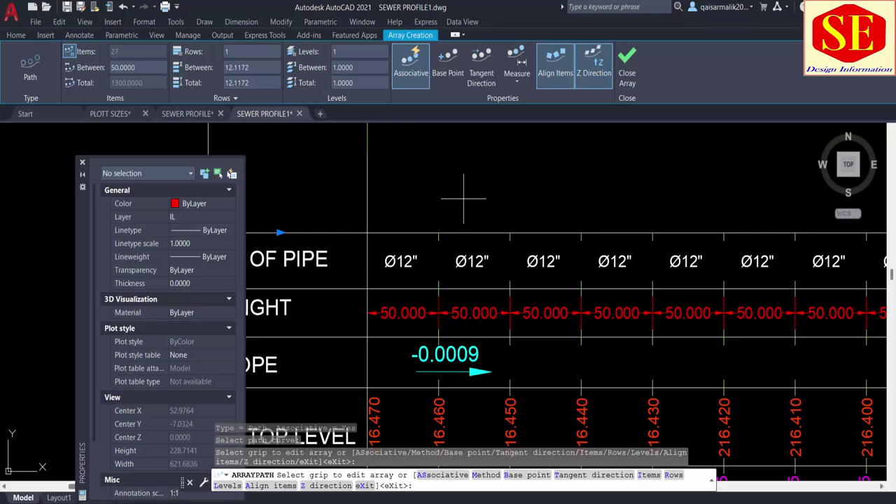
{"action": "right_click", "coordinate": [477, 196]}
{"action": "left_click", "coordinate": [483, 206]}
Explode the label array and erase the surplus Ø12" labels past the last station
{"action": "scroll", "coordinate": [693, 283], "scroll_direction": "down", "scroll_amount": 6}
{"action": "middle_click_drag", "start_coordinate": [693, 284], "coordinate": [595, 299]}
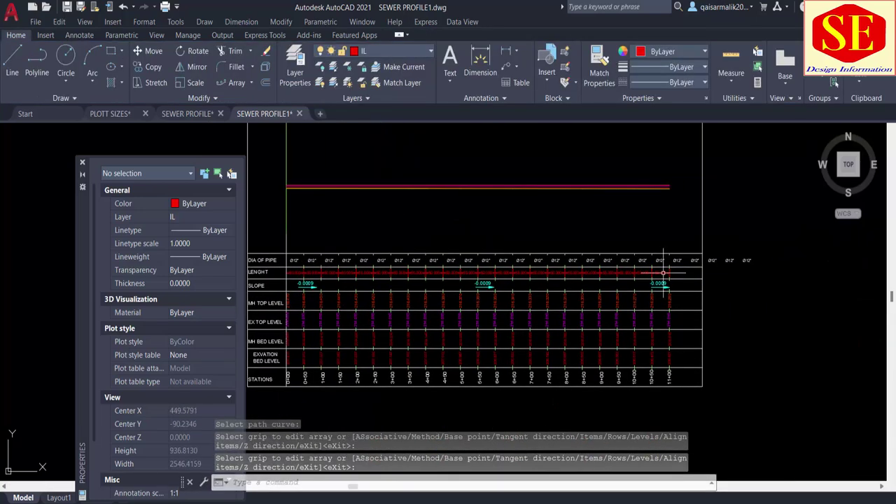
{"action": "left_click", "coordinate": [645, 260]}
{"action": "type", "text": "x"}
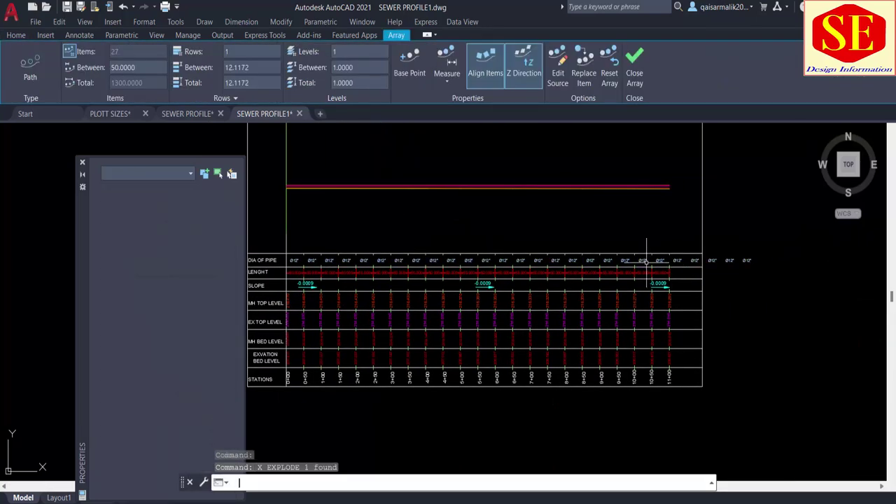
{"action": "key", "text": "Return"}
{"action": "scroll", "coordinate": [736, 268], "scroll_direction": "up", "scroll_amount": 2}
{"action": "left_click", "coordinate": [767, 249]}
{"action": "left_click", "coordinate": [698, 255]}
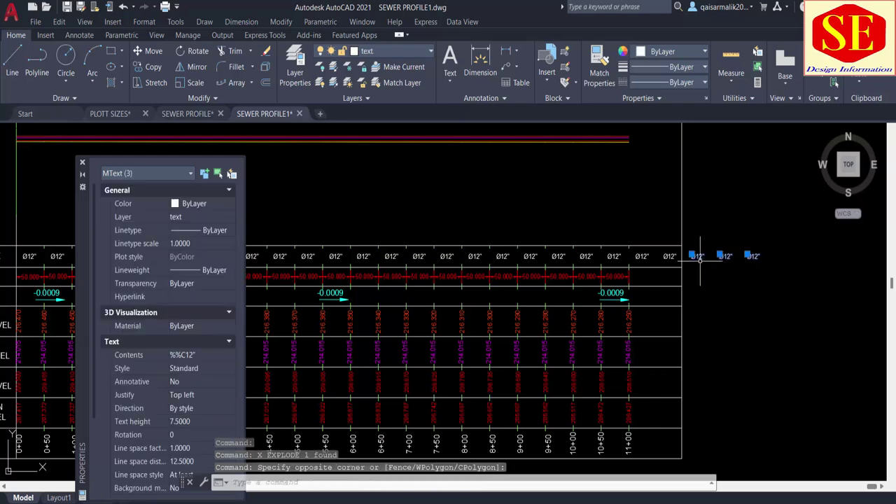
{"action": "type", "text": "e"}
{"action": "key", "text": "Return"}
{"action": "left_click", "coordinate": [678, 252]}
{"action": "left_click", "coordinate": [650, 252]}
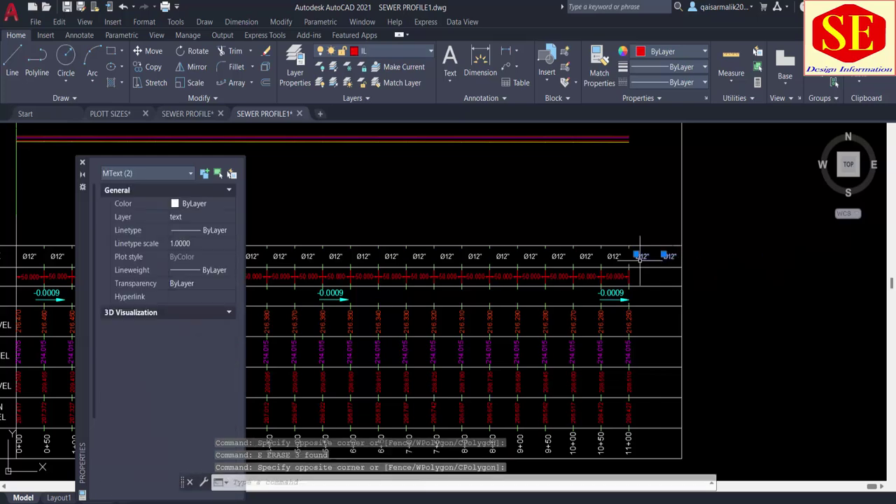
{"action": "key", "text": "Delete"}
{"action": "middle_click_drag", "start_coordinate": [332, 252], "coordinate": [527, 241]}
Zoom and pan over the profile's level lines, then switch to the Excel levels sheet
{"action": "scroll", "coordinate": [527, 242], "scroll_direction": "down", "scroll_amount": 3}
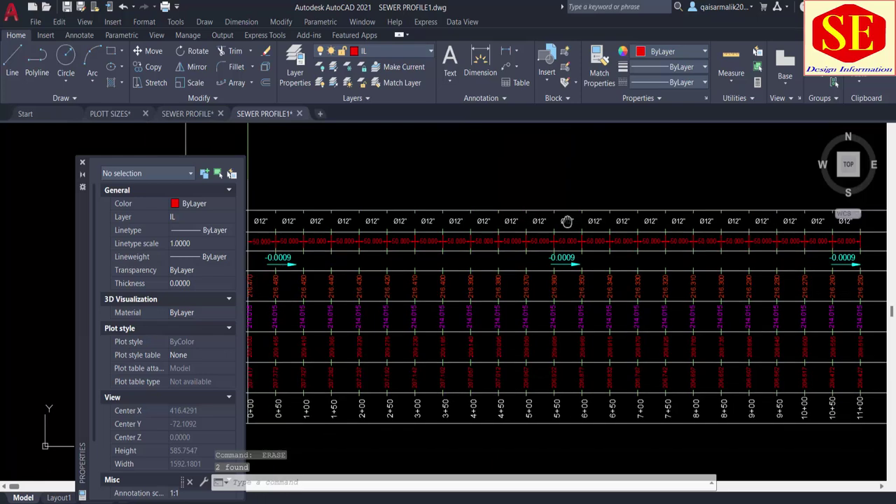
{"action": "scroll", "coordinate": [420, 329], "scroll_direction": "up", "scroll_amount": 1}
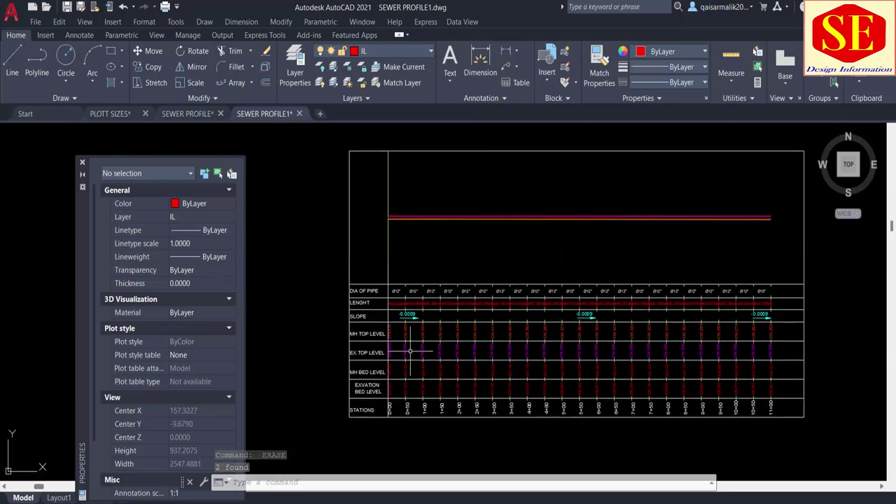
{"action": "scroll", "coordinate": [400, 224], "scroll_direction": "up", "scroll_amount": 3}
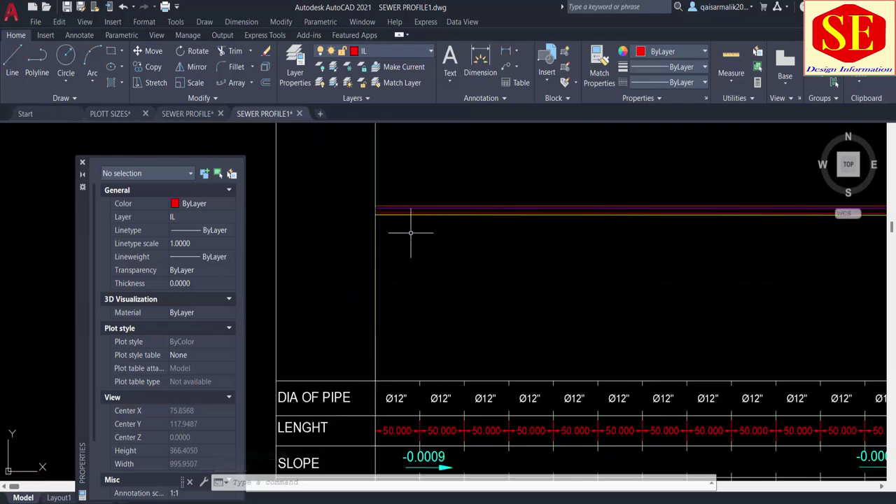
{"action": "scroll", "coordinate": [411, 233], "scroll_direction": "down", "scroll_amount": 4}
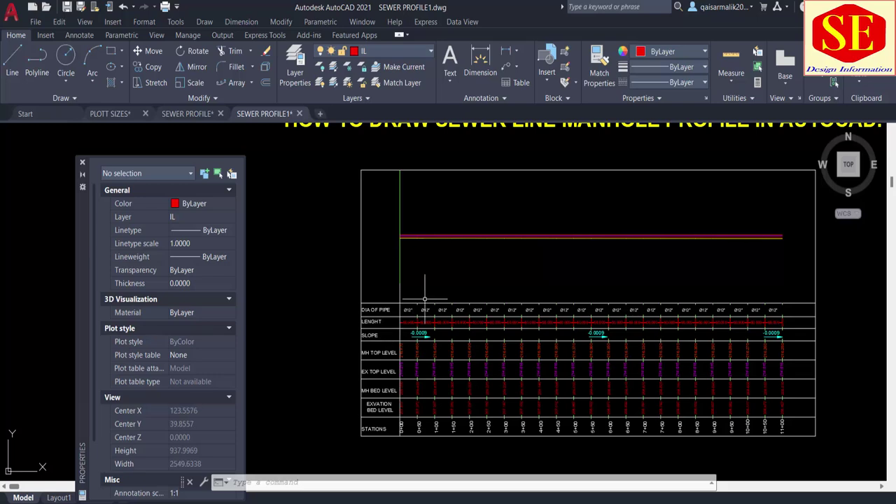
{"action": "scroll", "coordinate": [445, 357], "scroll_direction": "up", "scroll_amount": 2}
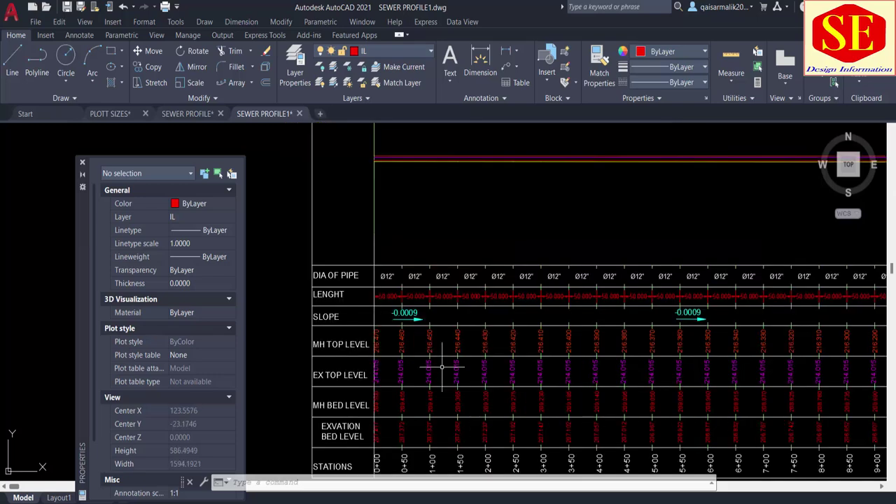
{"action": "middle_click_drag", "start_coordinate": [467, 276], "coordinate": [460, 370]}
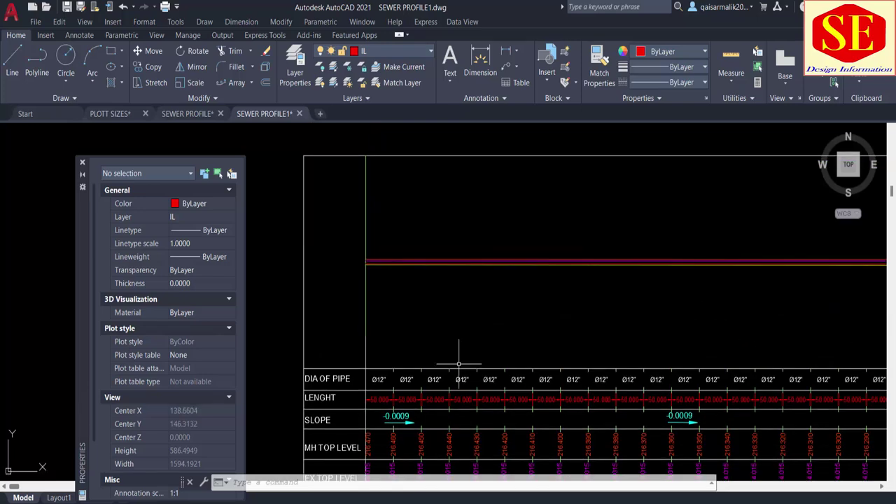
{"action": "scroll", "coordinate": [420, 257], "scroll_direction": "up", "scroll_amount": 2}
{"action": "scroll", "coordinate": [376, 270], "scroll_direction": "up", "scroll_amount": 1}
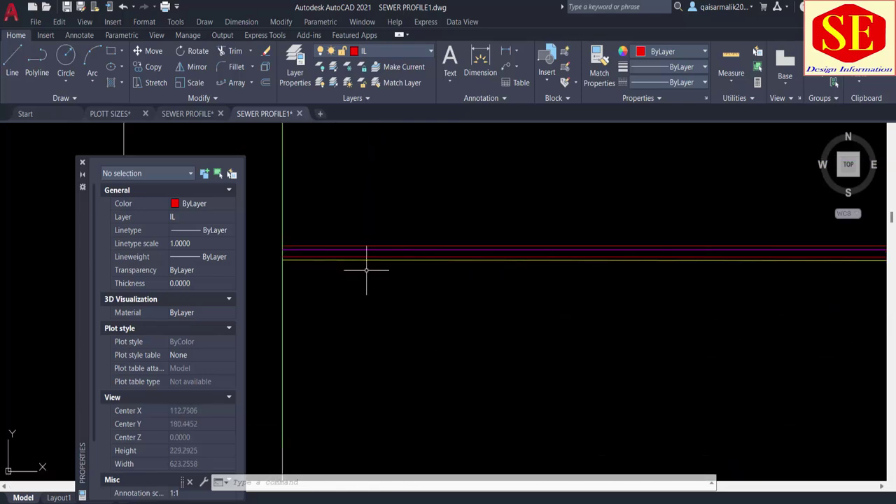
{"action": "scroll", "coordinate": [366, 270], "scroll_direction": "down", "scroll_amount": 4}
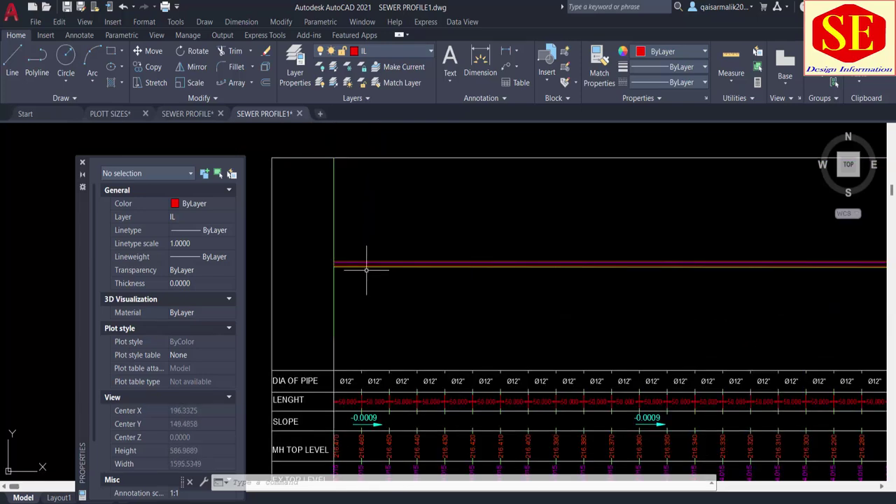
{"action": "key", "text": "Escape"}
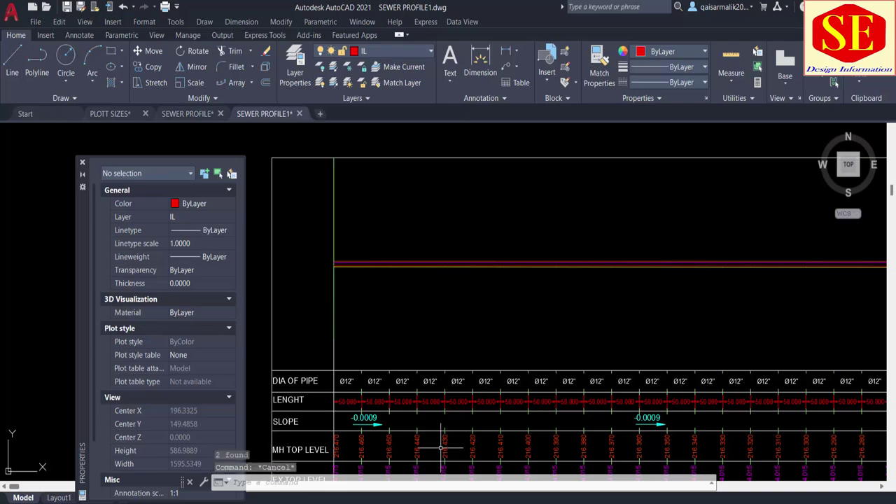
{"action": "key", "text": "alt+Tab"}
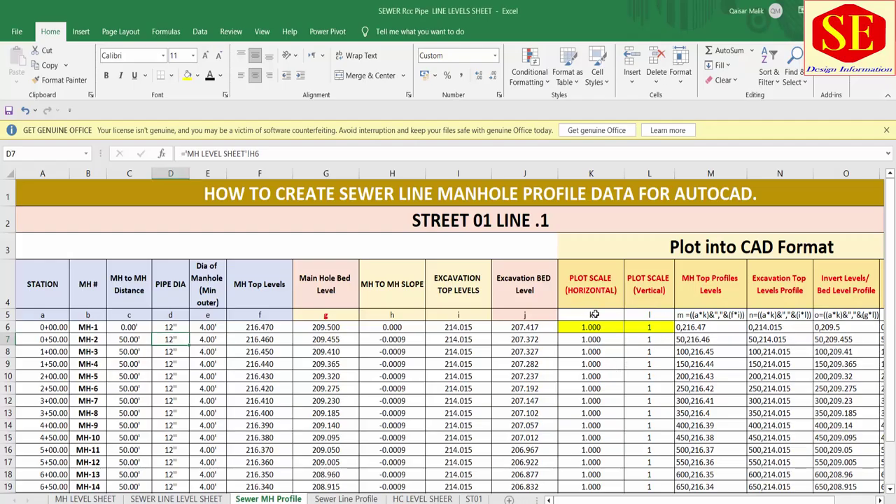
Select the vertical plot scale values (all 1) in column L, rows 6 to 13
{"action": "left_click_drag", "start_coordinate": [591, 326], "coordinate": [591, 412]}
{"action": "left_click_drag", "start_coordinate": [649, 327], "coordinate": [649, 413]}
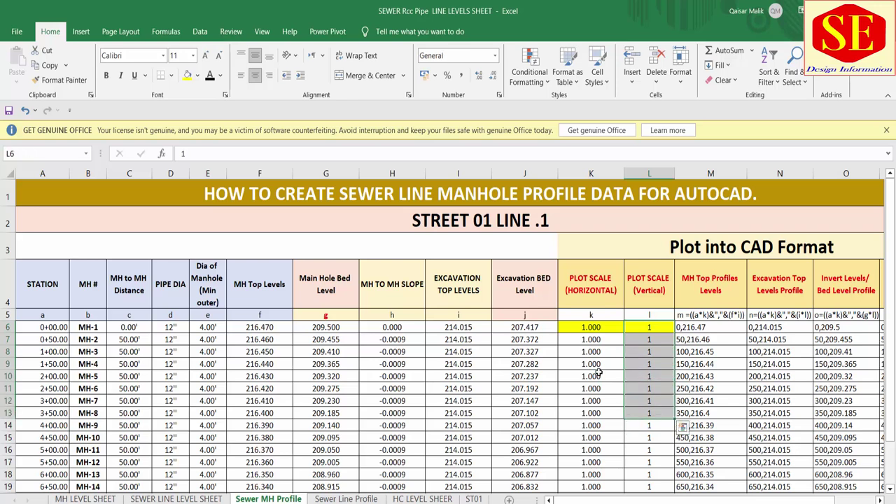
{"action": "left_click_drag", "start_coordinate": [599, 373], "coordinate": [630, 441]}
{"action": "left_click_drag", "start_coordinate": [649, 327], "coordinate": [655, 397]}
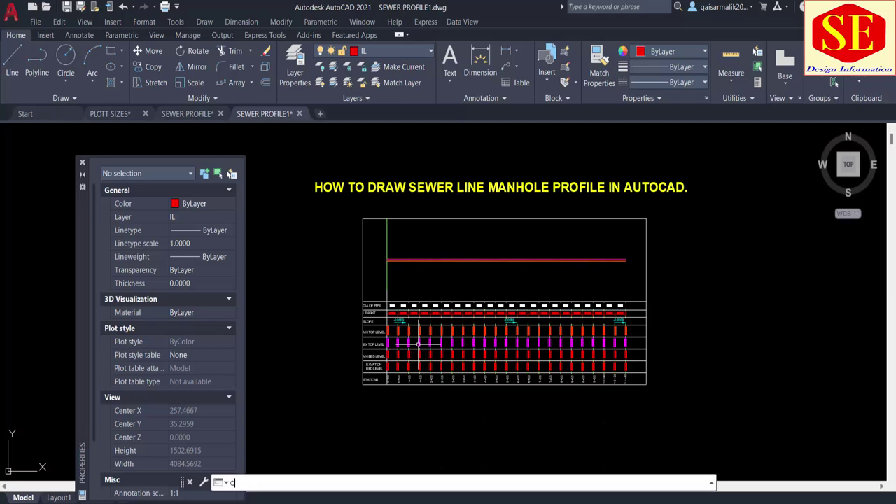
Start a copy by window-selecting the whole profile table and its outer border
{"action": "type", "text": "co"}
{"action": "key", "text": "Return"}
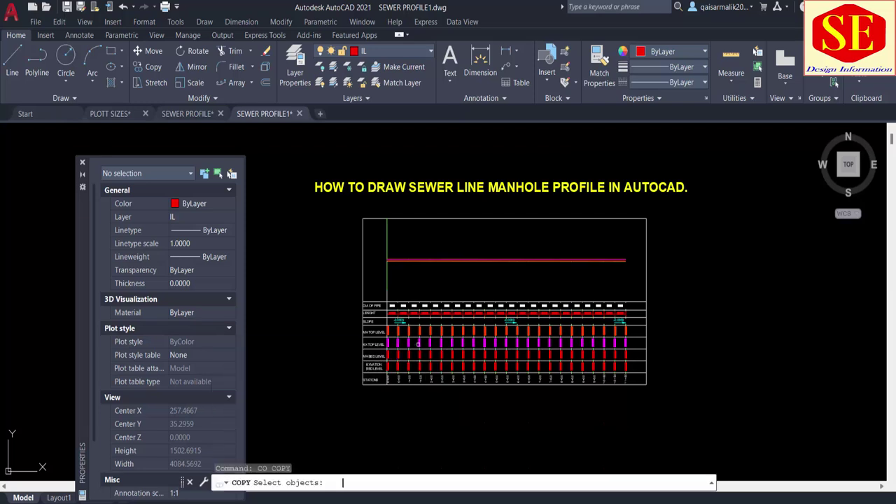
{"action": "left_click", "coordinate": [338, 279]}
{"action": "left_click", "coordinate": [678, 409]}
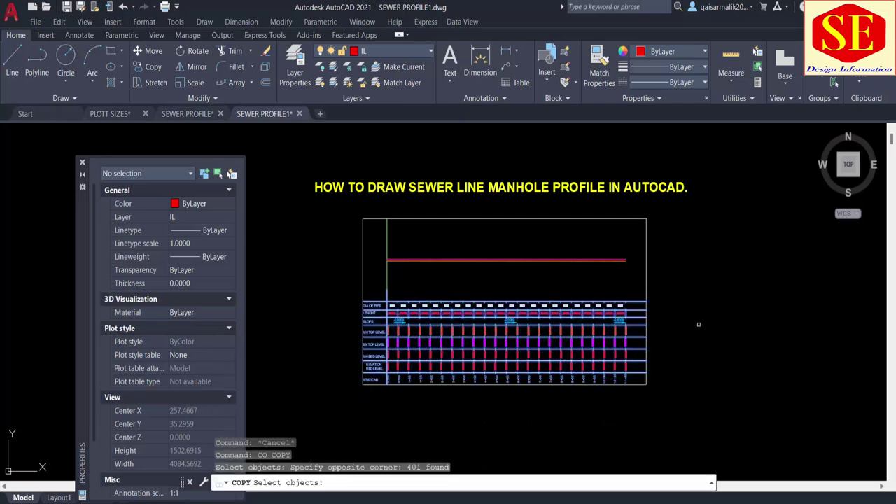
{"action": "left_click", "coordinate": [676, 203]}
{"action": "left_click", "coordinate": [585, 210]}
{"action": "left_click", "coordinate": [440, 205]}
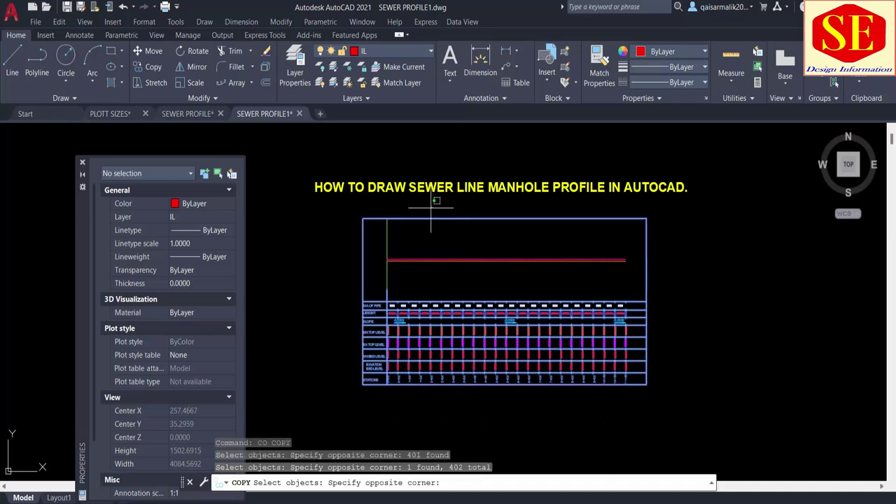
{"action": "left_click", "coordinate": [425, 269]}
{"action": "scroll", "coordinate": [433, 274], "scroll_direction": "up", "scroll_amount": 2}
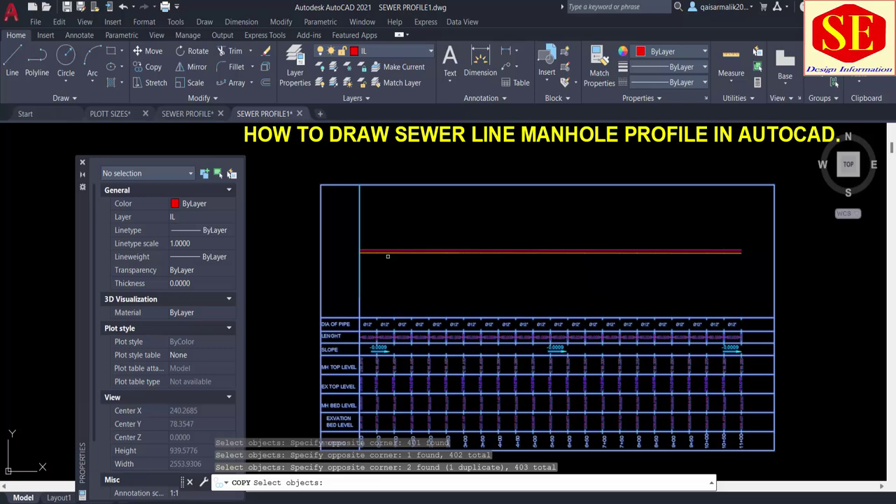
{"action": "key", "text": "Return"}
Place the duplicate profile to the left of the original with Ortho off
{"action": "left_click", "coordinate": [474, 220]}
{"action": "scroll", "coordinate": [603, 207], "scroll_direction": "down", "scroll_amount": 4}
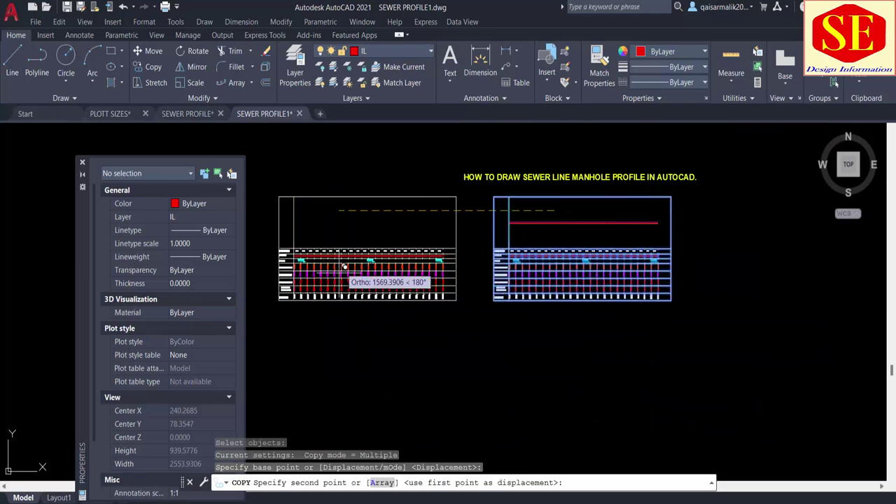
{"action": "key", "text": "F8"}
{"action": "middle_click_drag", "start_coordinate": [350, 238], "coordinate": [549, 322]}
{"action": "left_click", "coordinate": [439, 177]}
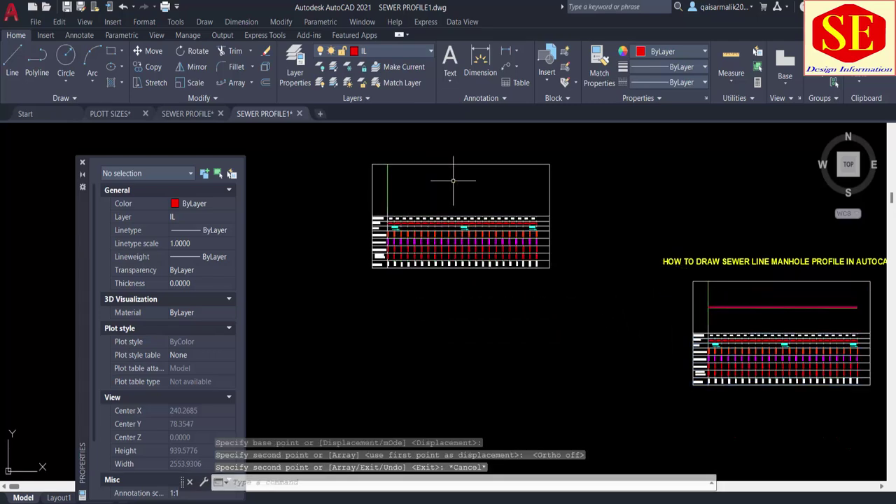
{"action": "key", "text": "Escape"}
Define a block from the left profile copy's 403 objects with the B command
{"action": "type", "text": "b"}
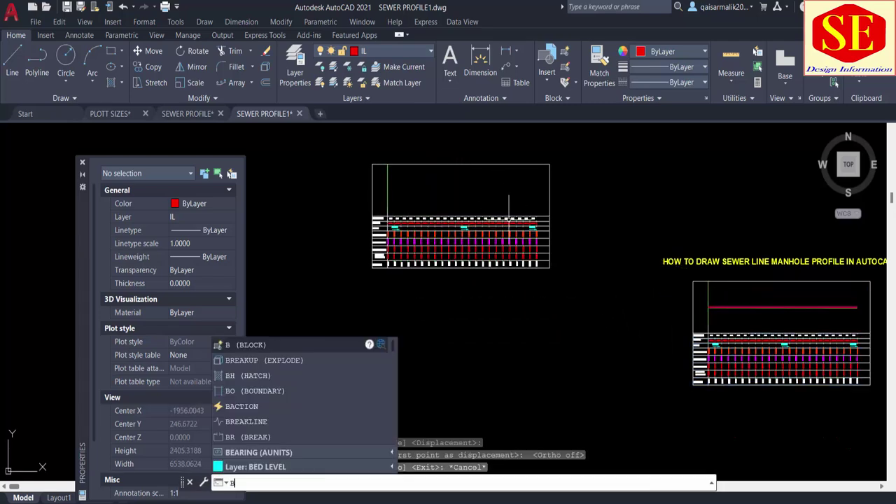
{"action": "key", "text": "Return"}
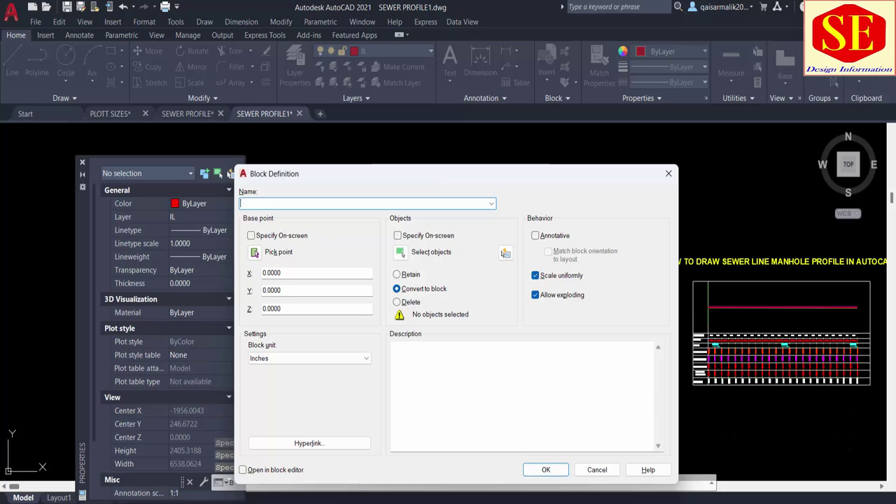
{"action": "type", "text": "A"}
{"action": "left_click", "coordinate": [400, 252]}
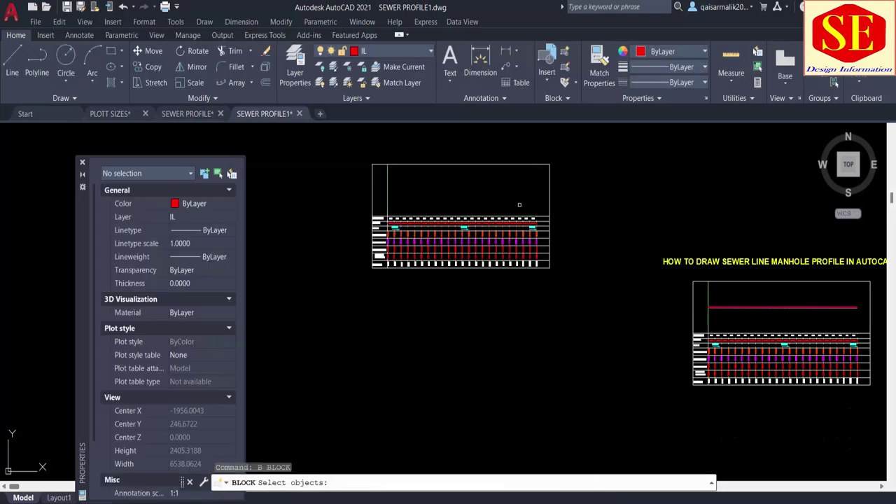
{"action": "left_click", "coordinate": [572, 141]}
{"action": "left_click", "coordinate": [320, 329]}
{"action": "key", "text": "Return"}
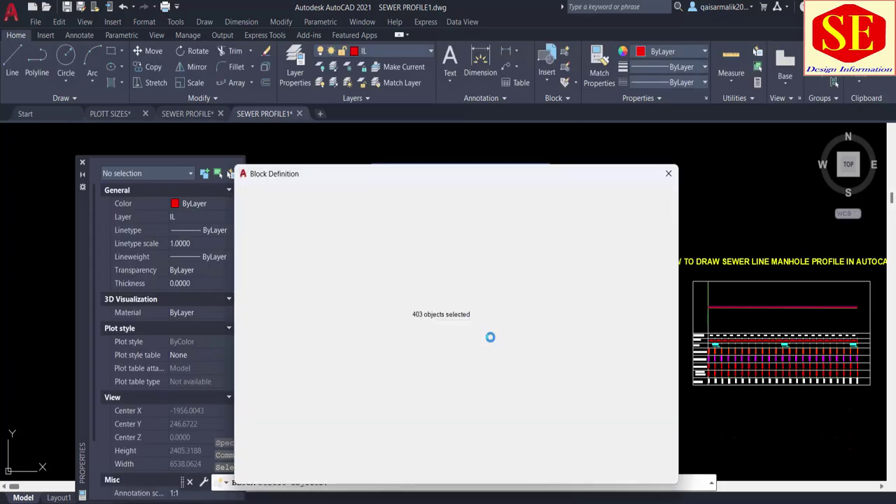
{"action": "left_click", "coordinate": [551, 474]}
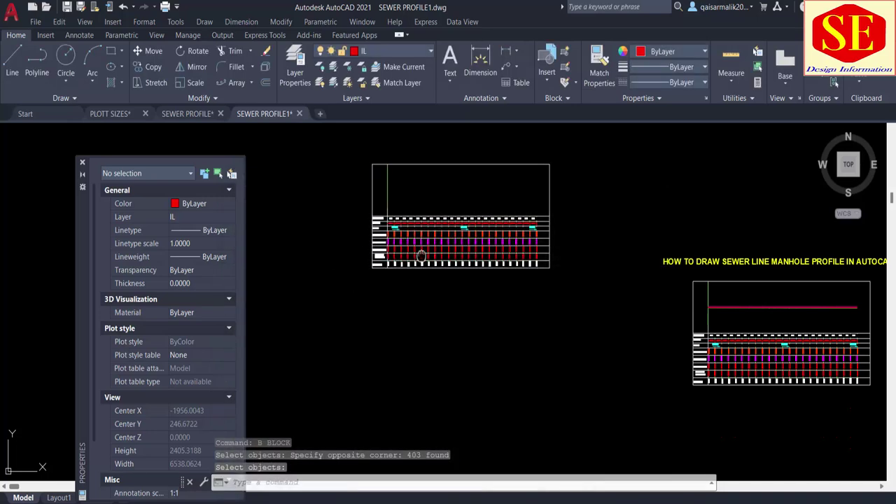
Pan and zoom across the profiles to inspect them, centring the titled right-hand profile
{"action": "middle_click_drag", "start_coordinate": [422, 254], "coordinate": [340, 276]}
{"action": "scroll", "coordinate": [568, 314], "scroll_direction": "up", "scroll_amount": 3}
{"action": "scroll", "coordinate": [568, 313], "scroll_direction": "up", "scroll_amount": 3}
{"action": "scroll", "coordinate": [568, 314], "scroll_direction": "down", "scroll_amount": 5}
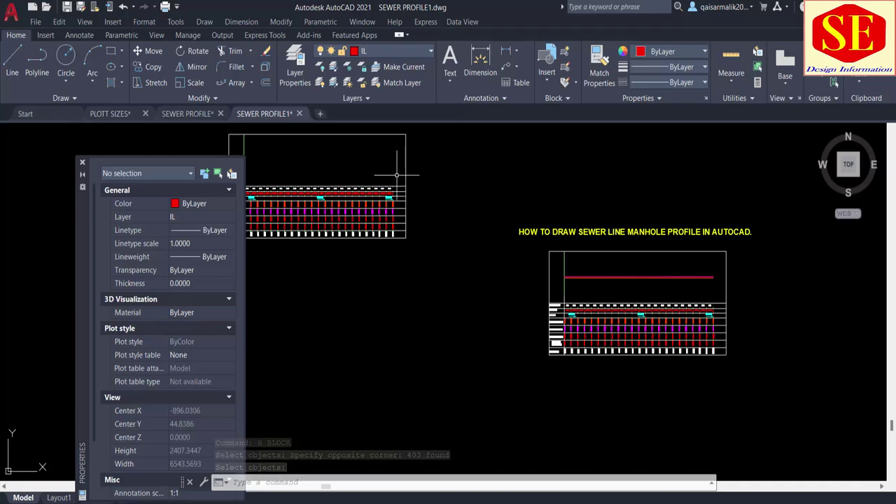
{"action": "middle_click_drag", "start_coordinate": [351, 178], "coordinate": [463, 258]}
{"action": "scroll", "coordinate": [385, 277], "scroll_direction": "up", "scroll_amount": 2}
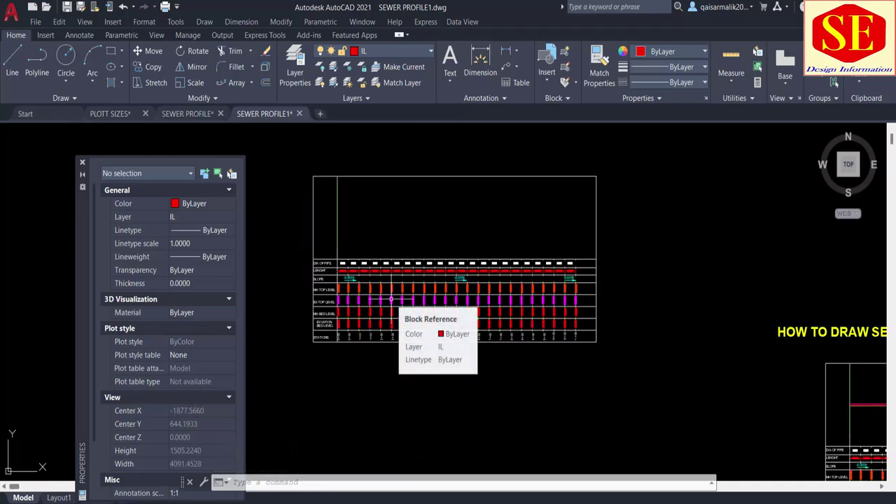
{"action": "key", "text": "Escape"}
{"action": "scroll", "coordinate": [441, 292], "scroll_direction": "down", "scroll_amount": 2}
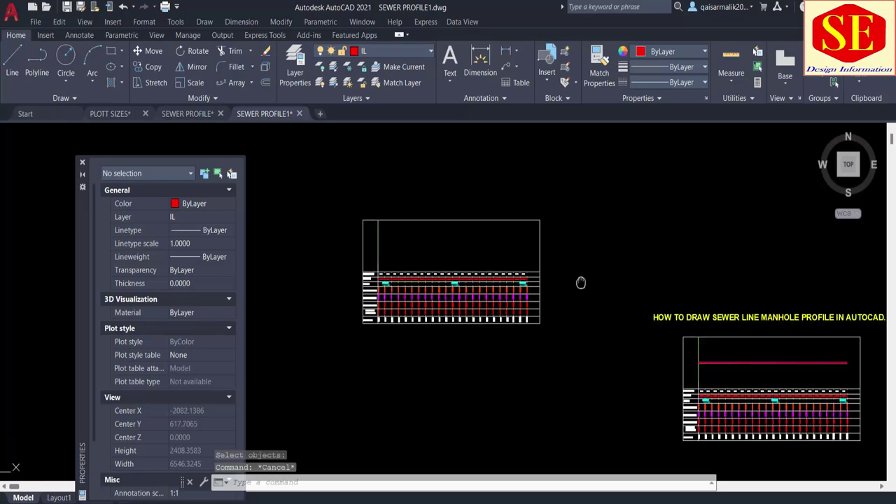
{"action": "middle_click_drag", "start_coordinate": [687, 469], "coordinate": [410, 469]}
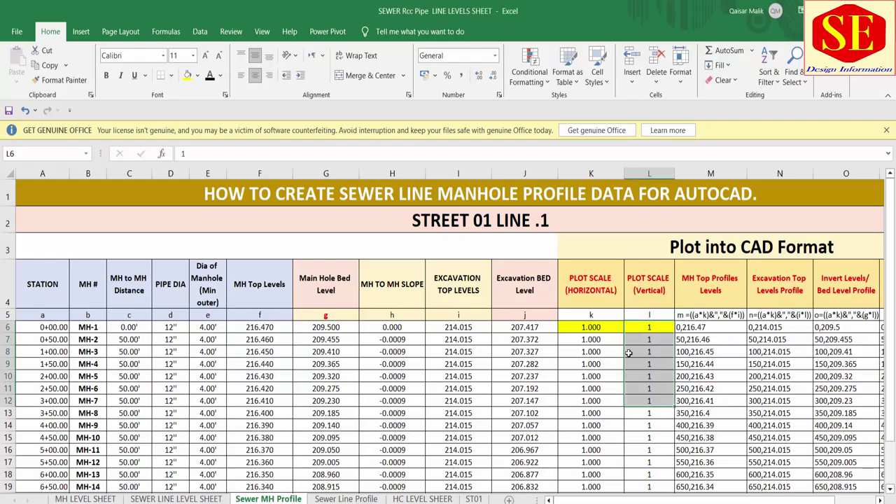
Enter 10 as the vertical plot scale in L6, then select the MH top profile coordinates from M6 down
{"action": "left_click", "coordinate": [598, 329]}
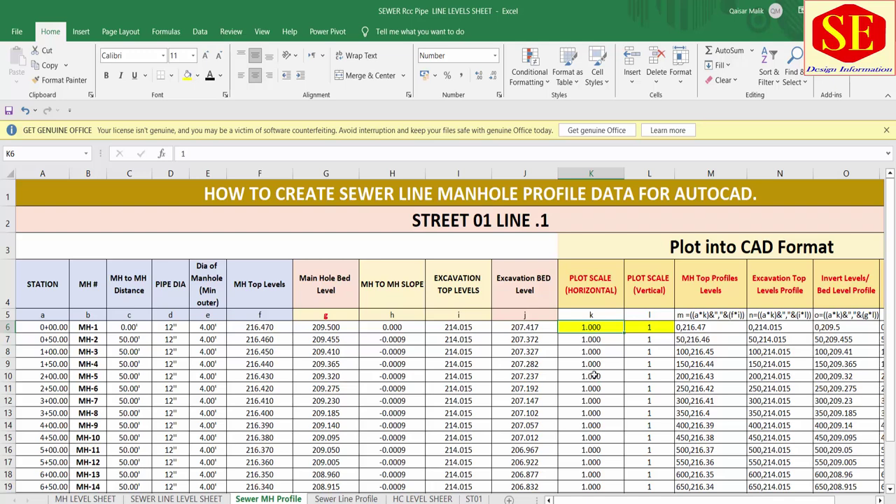
{"action": "left_click", "coordinate": [657, 327]}
{"action": "type", "text": "10"}
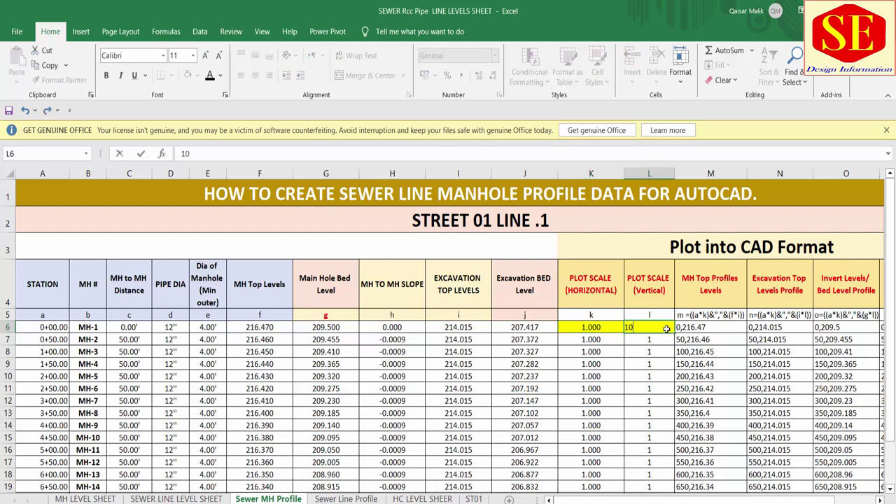
{"action": "key", "text": "Return"}
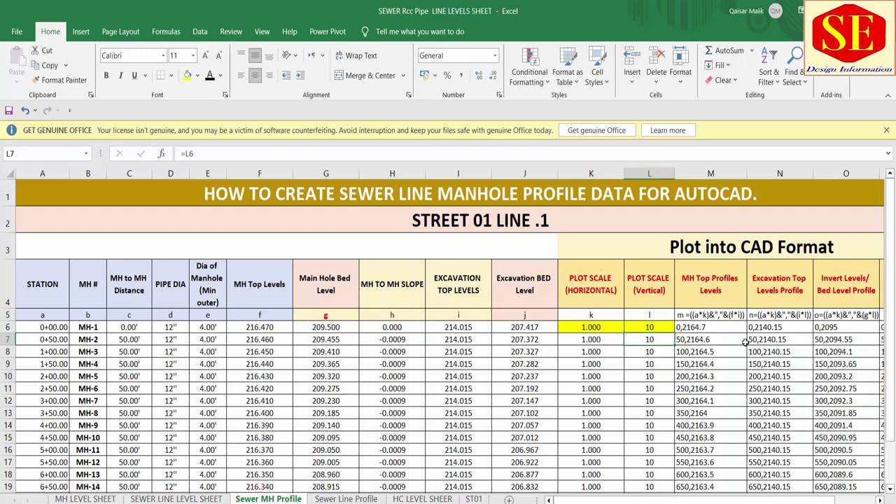
{"action": "left_click_drag", "start_coordinate": [700, 500], "coordinate": [728, 500]}
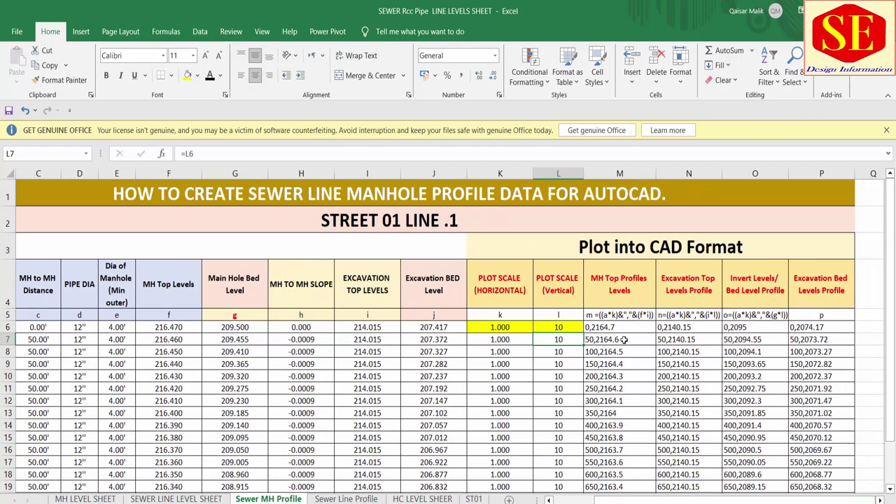
{"action": "left_click", "coordinate": [613, 329]}
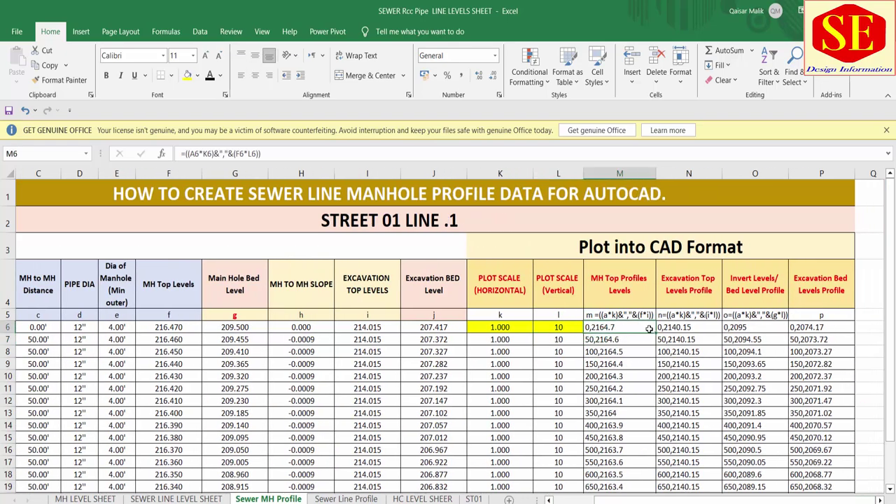
{"action": "mouse_move", "coordinate": [650, 329]}
{"action": "left_mouse_down"}
{"action": "mouse_move", "coordinate": [634, 499]}
{"action": "mouse_move", "coordinate": [633, 470]}
{"action": "left_mouse_up"}
Copy the M6:M28 MH top profile coordinates and zoom into the AutoCAD drawing
{"action": "right_click", "coordinate": [603, 384]}
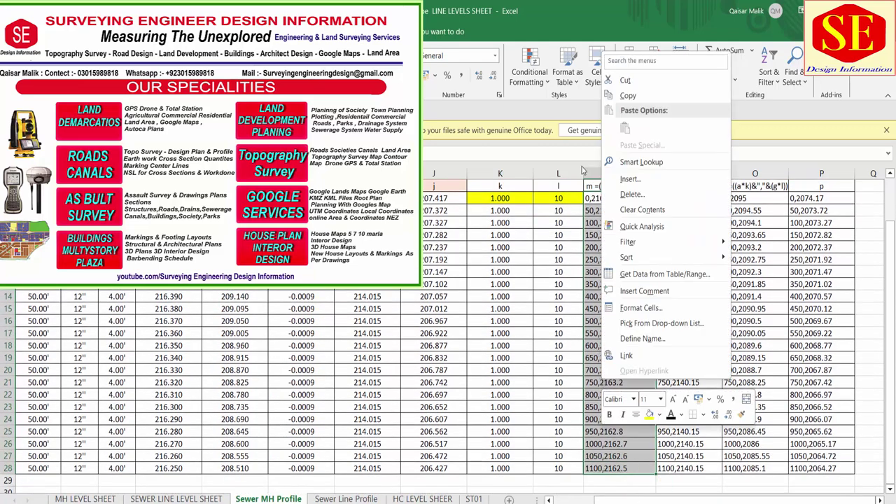
{"action": "left_click", "coordinate": [616, 95]}
{"action": "key", "text": "alt+Tab"}
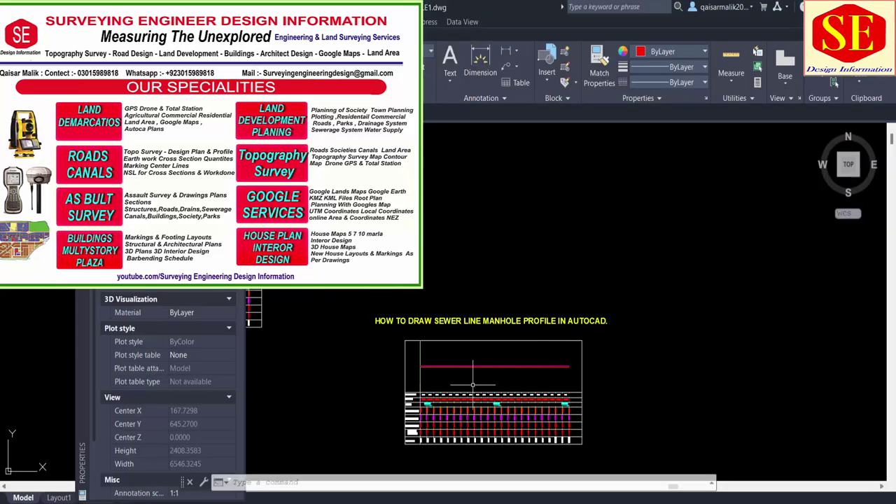
{"action": "scroll", "coordinate": [474, 374], "scroll_direction": "up", "scroll_amount": 3}
{"action": "scroll", "coordinate": [516, 372], "scroll_direction": "up", "scroll_amount": 3}
{"action": "scroll", "coordinate": [413, 326], "scroll_direction": "up", "scroll_amount": 3}
{"action": "scroll", "coordinate": [376, 308], "scroll_direction": "up", "scroll_amount": 3}
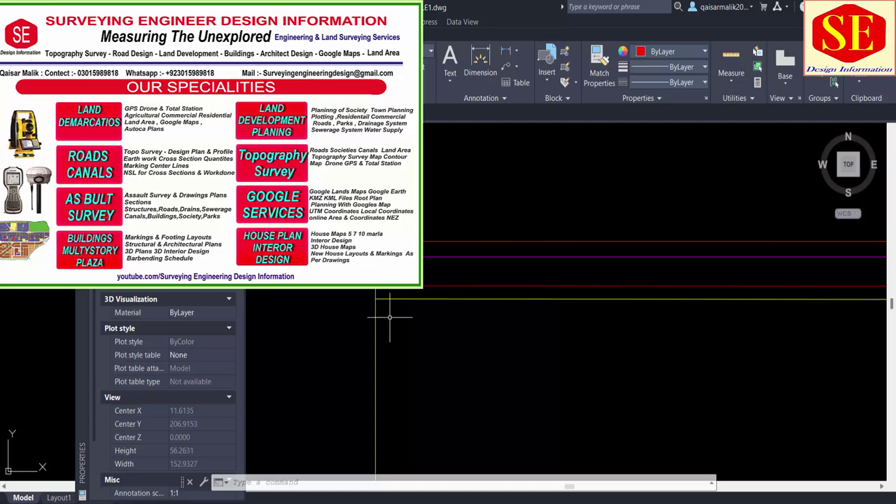
Draw the red manhole top level polyline with PL from the pasted Excel coordinates
{"action": "scroll", "coordinate": [400, 311], "scroll_direction": "down", "scroll_amount": 8}
{"action": "scroll", "coordinate": [420, 350], "scroll_direction": "down", "scroll_amount": 8}
{"action": "type", "text": "pl"}
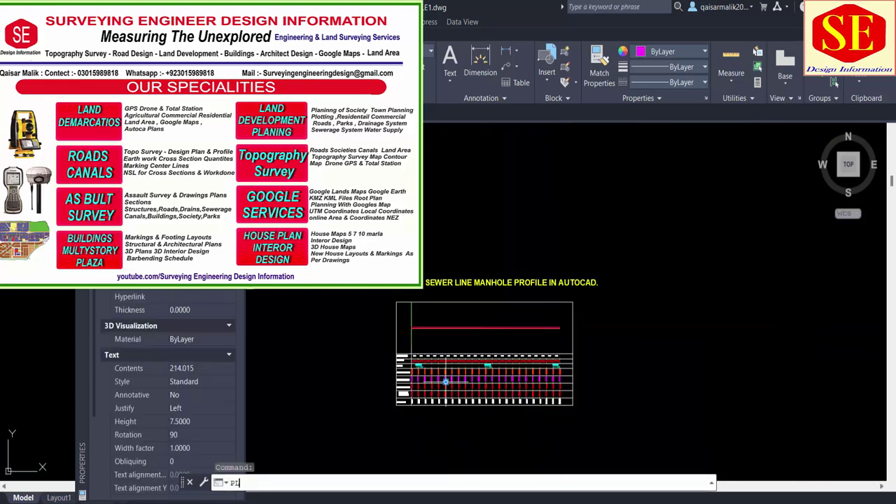
{"action": "key", "text": "Return"}
{"action": "right_click", "coordinate": [382, 486]}
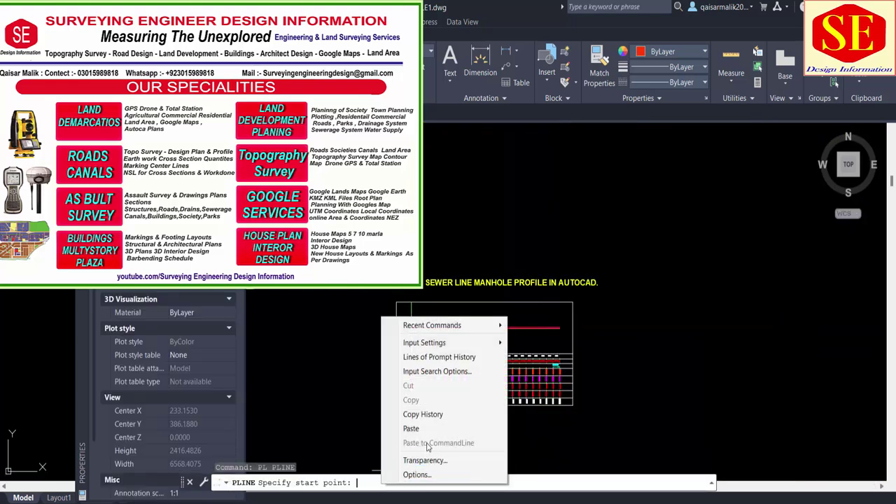
{"action": "left_click", "coordinate": [428, 432]}
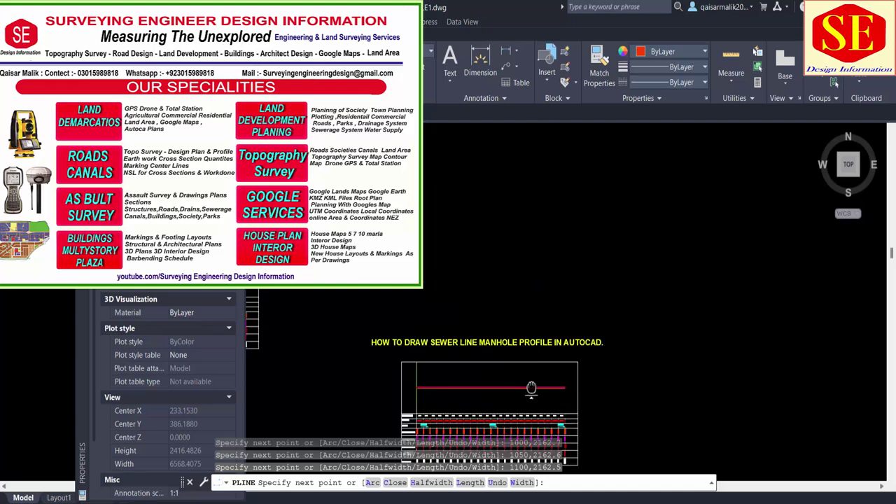
{"action": "key", "text": "Escape"}
{"action": "scroll", "coordinate": [532, 232], "scroll_direction": "down", "scroll_amount": 3}
{"action": "scroll", "coordinate": [520, 196], "scroll_direction": "up", "scroll_amount": 4}
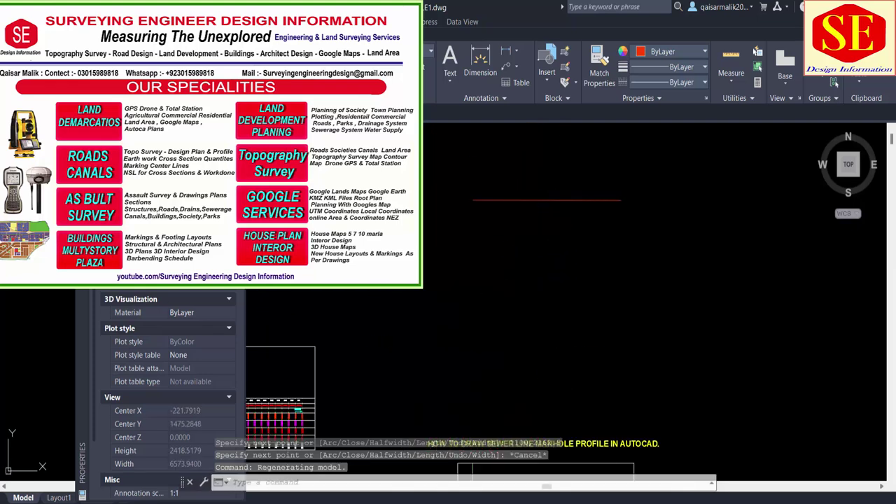
{"action": "key", "text": "alt+Tab"}
Copy the excavation bed level coordinates in cells P6 to P28
{"action": "scroll", "coordinate": [808, 333], "scroll_direction": "up", "scroll_amount": 2}
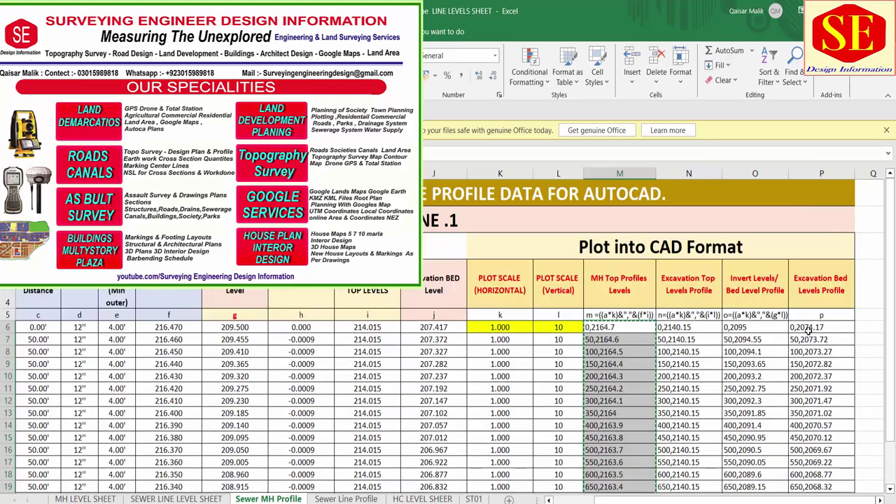
{"action": "left_click_drag", "start_coordinate": [808, 333], "coordinate": [819, 471]}
{"action": "right_click", "coordinate": [802, 438]}
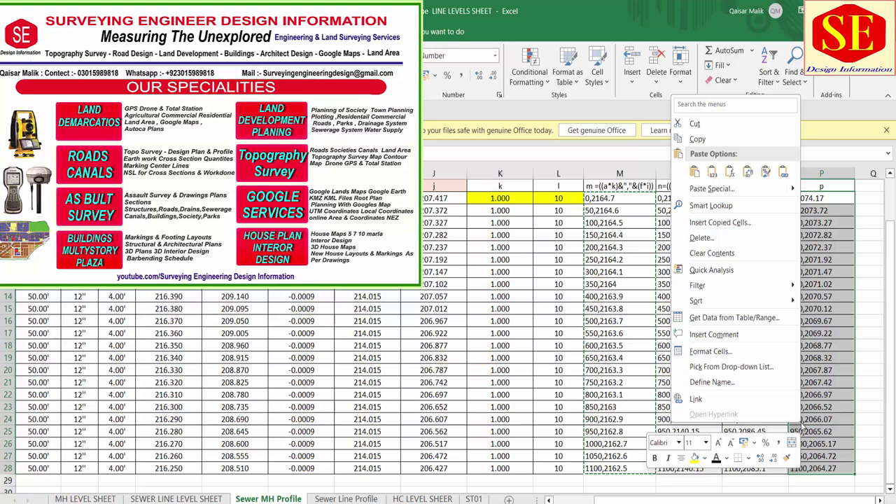
{"action": "left_click", "coordinate": [718, 144]}
{"action": "key", "text": "alt+Tab"}
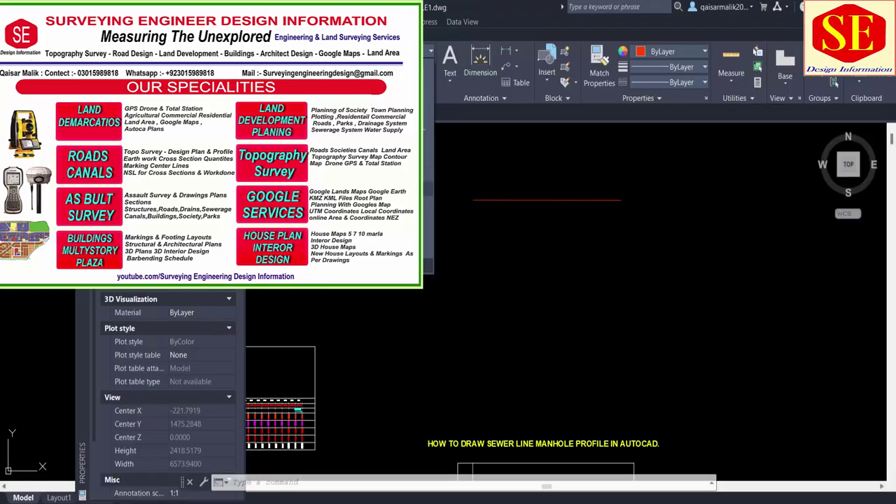
Draw the yellow excavation bed level polyline from the pasted coordinates below the red line
{"action": "type", "text": "pl"}
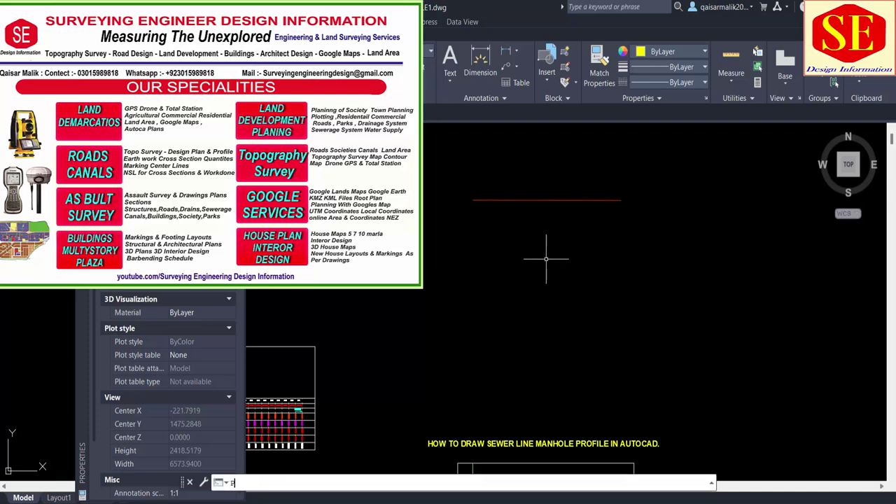
{"action": "key", "text": "Return"}
{"action": "right_click", "coordinate": [503, 482]}
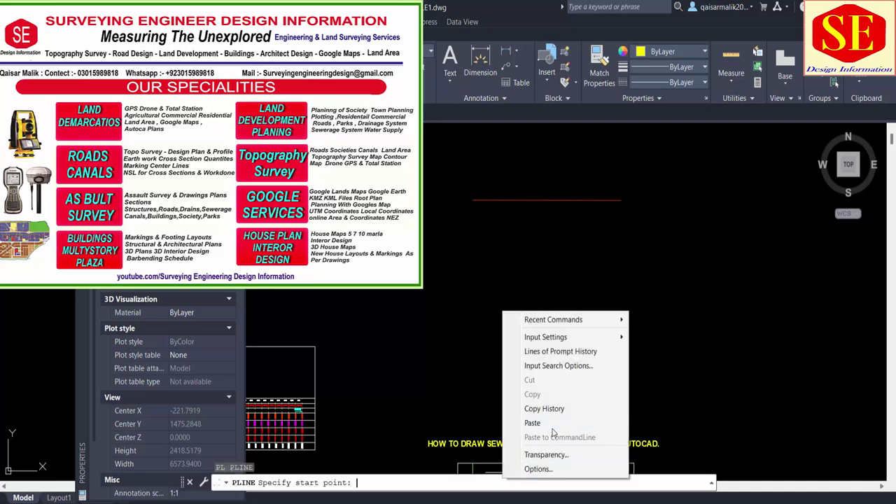
{"action": "left_click", "coordinate": [554, 434]}
{"action": "key", "text": "Escape"}
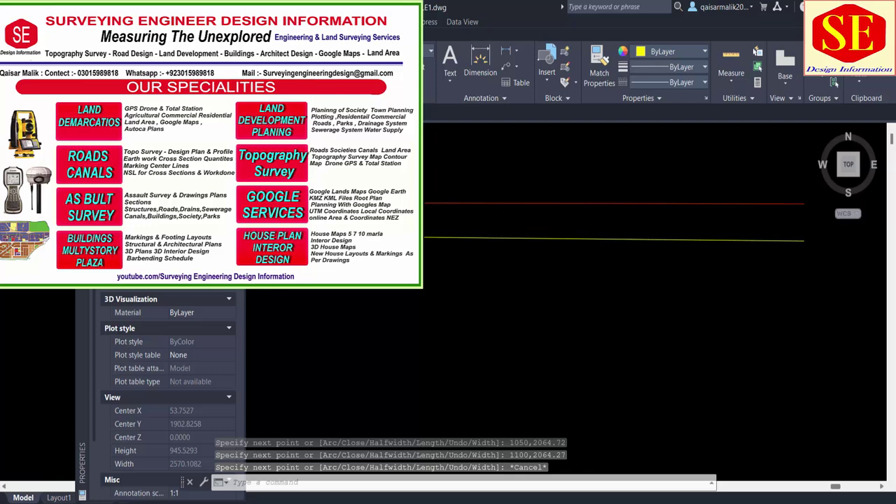
{"action": "middle_click_drag", "start_coordinate": [540, 350], "coordinate": [524, 223]}
{"action": "scroll", "coordinate": [524, 222], "scroll_direction": "up", "scroll_amount": 8}
{"action": "scroll", "coordinate": [455, 240], "scroll_direction": "up", "scroll_amount": 6}
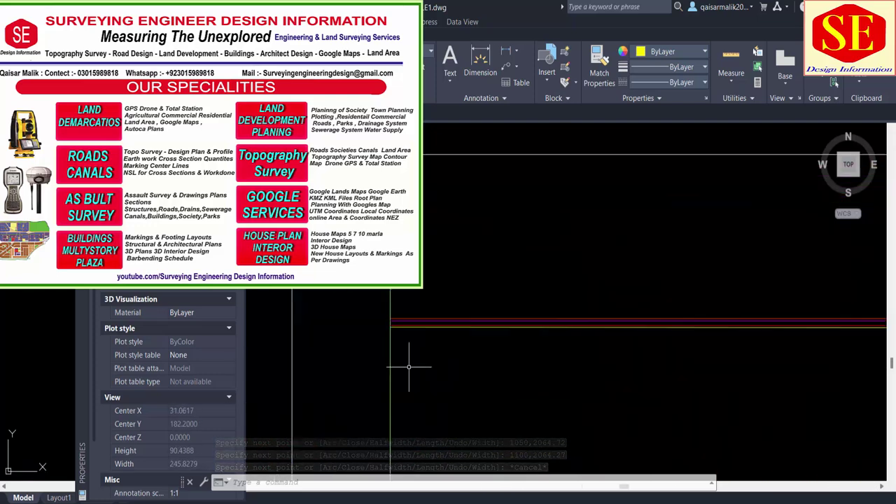
{"action": "scroll", "coordinate": [410, 366], "scroll_direction": "down", "scroll_amount": 6}
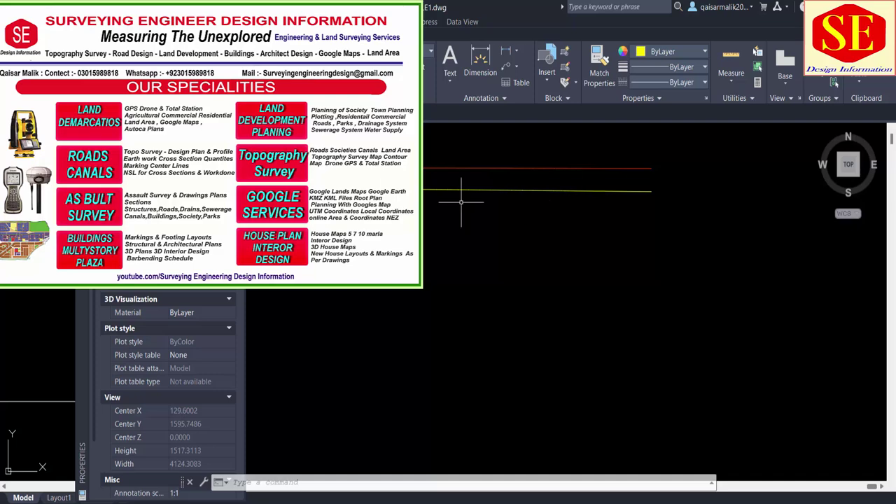
{"action": "scroll", "coordinate": [450, 172], "scroll_direction": "up", "scroll_amount": 2}
{"action": "scroll", "coordinate": [450, 171], "scroll_direction": "up", "scroll_amount": 2}
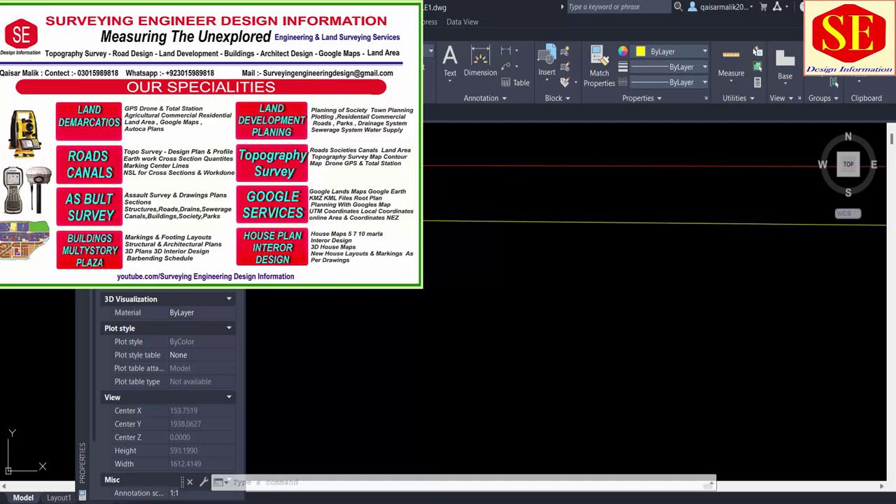
{"action": "key", "text": "alt+Tab"}
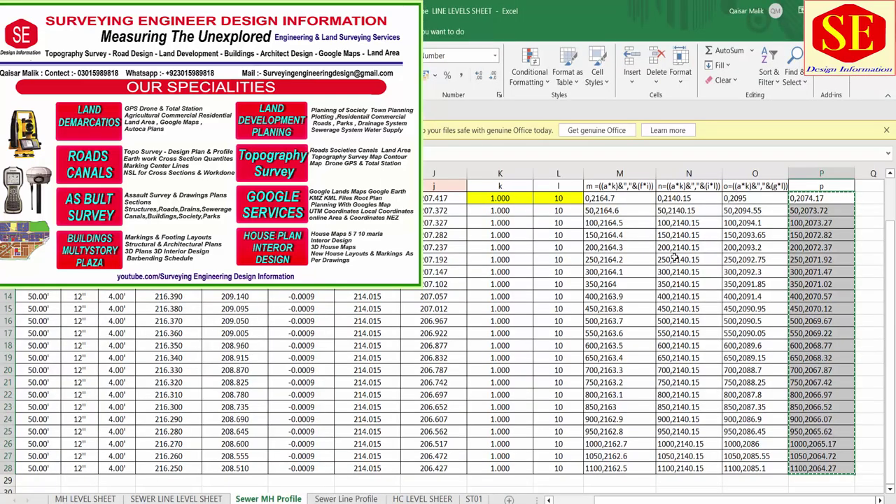
Copy the excavation top level coordinates in column N, from N6 down
{"action": "scroll", "coordinate": [675, 257], "scroll_direction": "up", "scroll_amount": 2}
{"action": "left_click", "coordinate": [688, 327]}
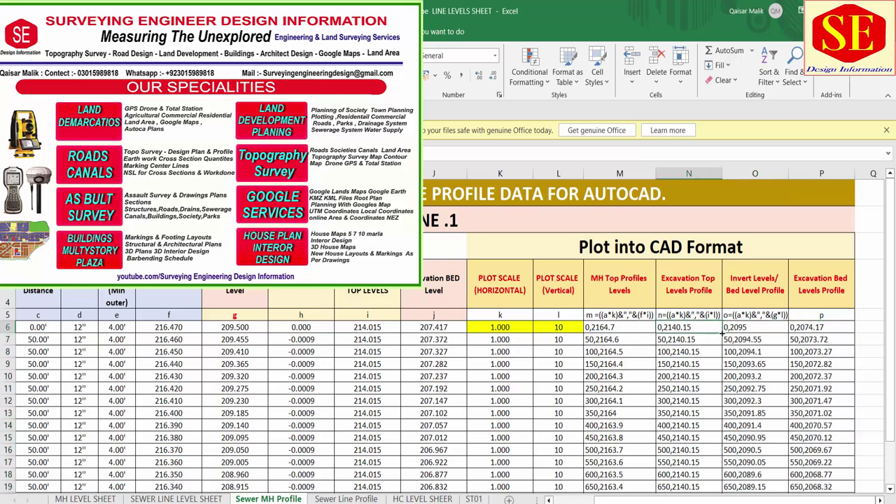
{"action": "key", "text": "ctrl+shift+Down"}
{"action": "right_click", "coordinate": [686, 339]}
{"action": "left_click", "coordinate": [710, 51]}
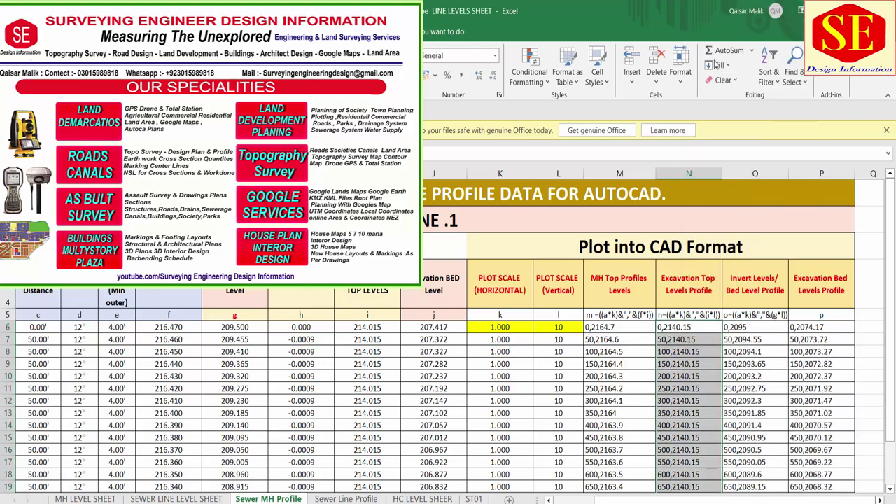
{"action": "key", "text": "alt+Tab"}
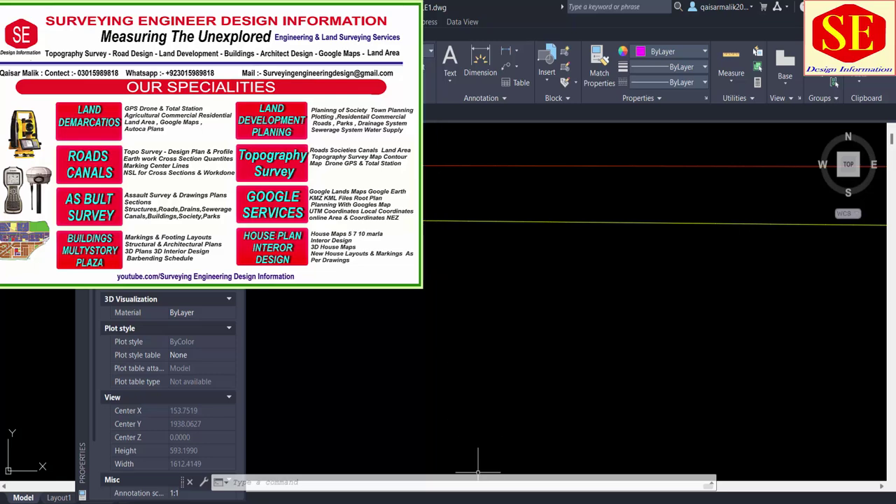
Draw the magenta excavation top level polyline at 2140.15 from the pasted coordinates
{"action": "key", "text": "Return"}
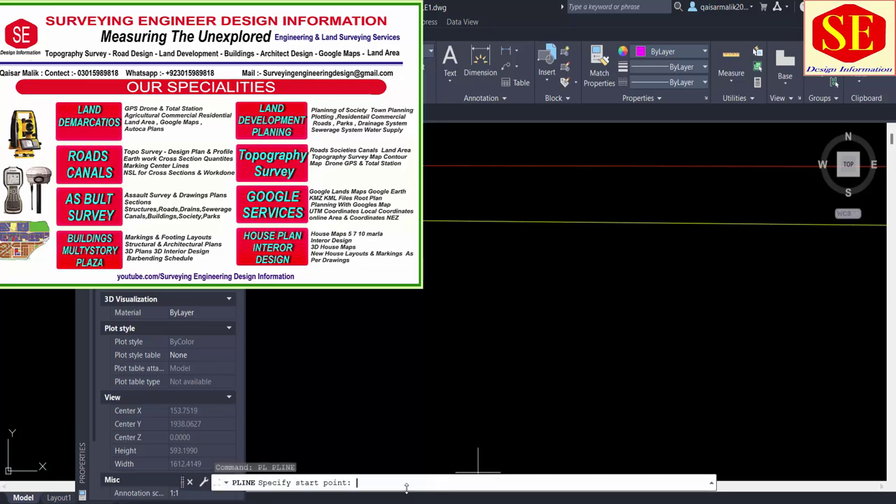
{"action": "right_click", "coordinate": [410, 486]}
{"action": "left_click", "coordinate": [437, 423]}
{"action": "key", "text": "Escape"}
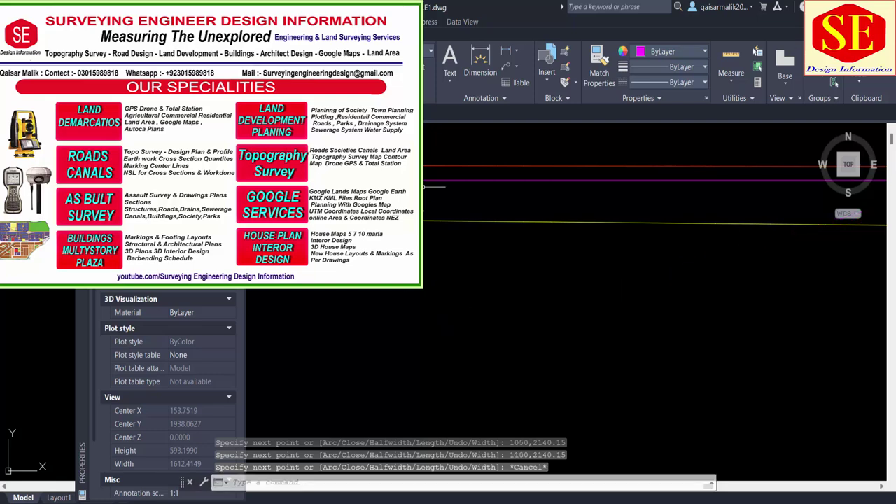
{"action": "key", "text": "alt+Tab"}
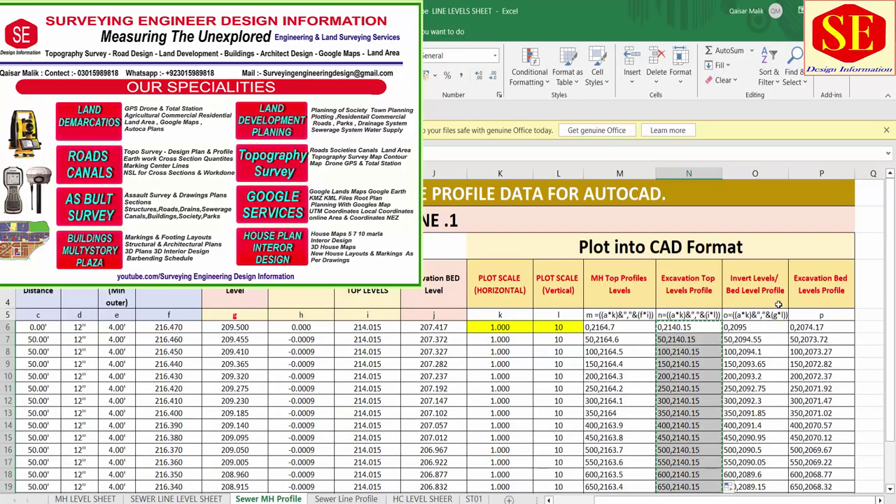
Copy the invert level coordinates in column O, from O6 down
{"action": "left_click", "coordinate": [749, 326]}
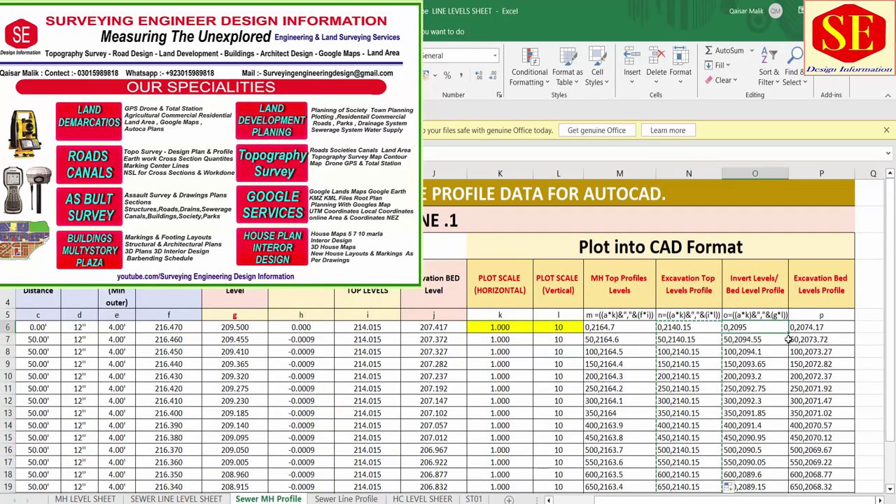
{"action": "key", "text": "ctrl+shift+Down"}
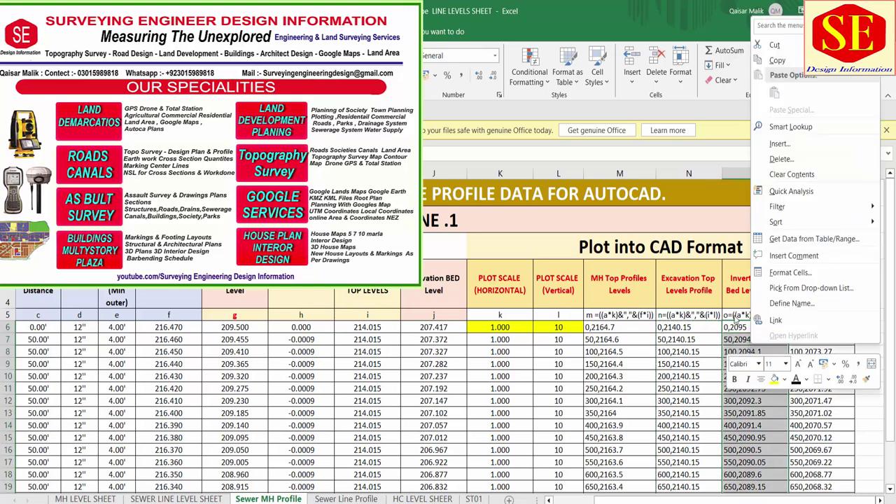
{"action": "right_click", "coordinate": [738, 324]}
{"action": "left_click", "coordinate": [784, 59]}
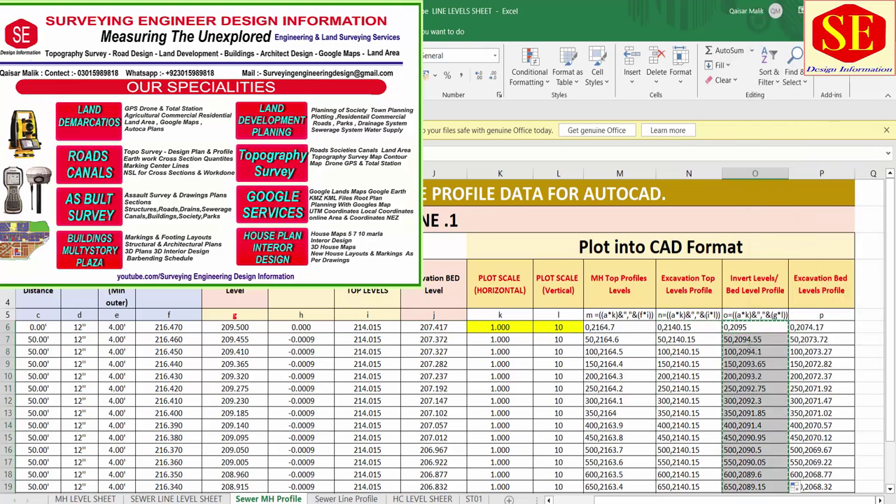
{"action": "key", "text": "alt+Tab"}
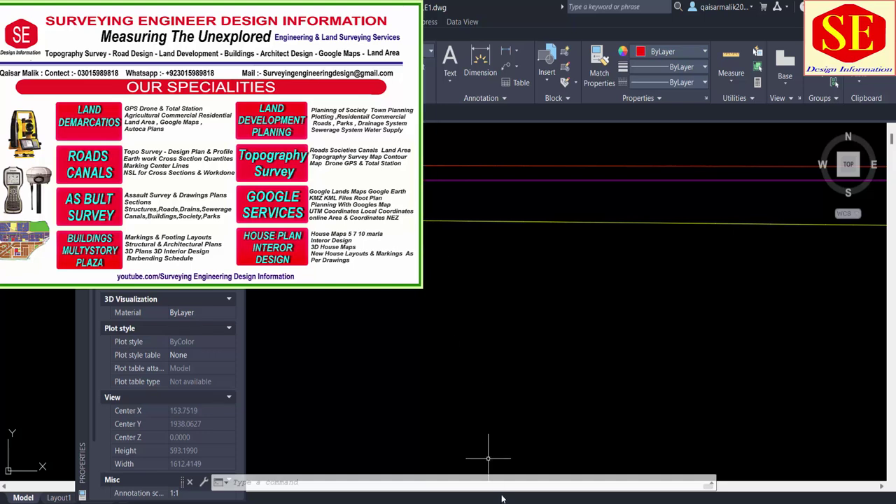
Draw the red invert level polyline from the pasted coordinates and check all four lines
{"action": "type", "text": "pl"}
{"action": "key", "text": "Return"}
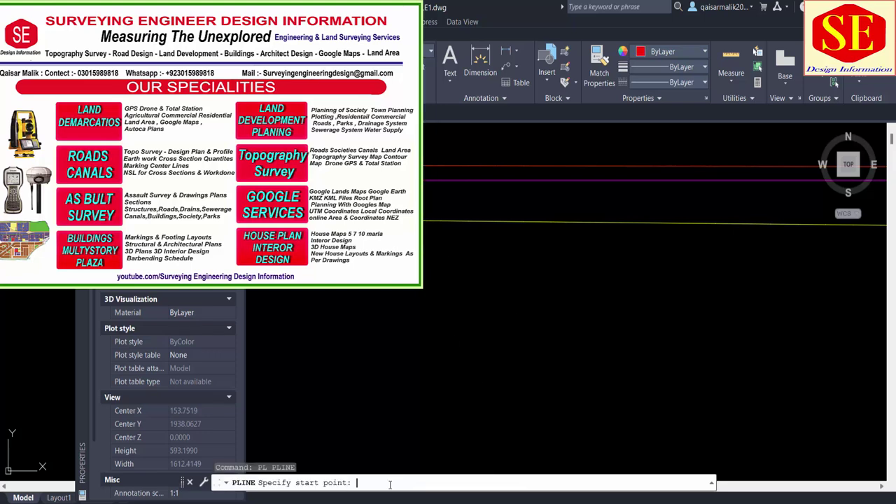
{"action": "right_click", "coordinate": [390, 484]}
{"action": "left_click", "coordinate": [420, 437]}
{"action": "key", "text": "Escape"}
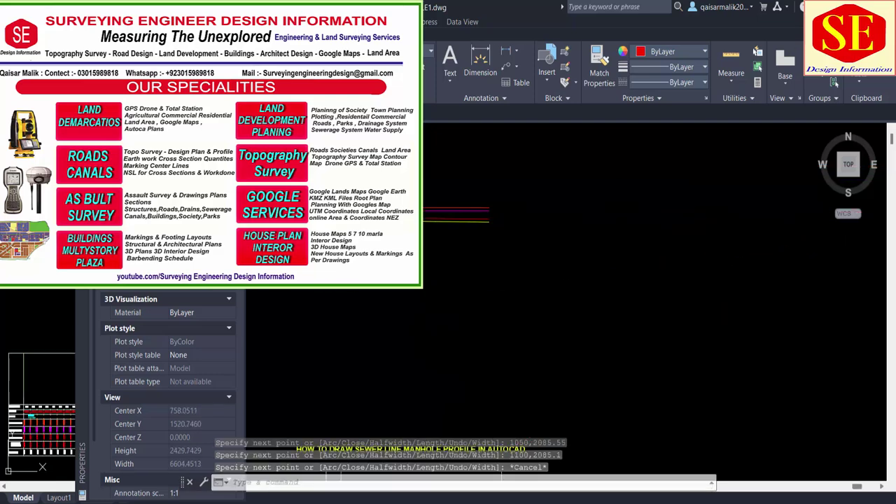
{"action": "scroll", "coordinate": [471, 198], "scroll_direction": "up", "scroll_amount": 2}
{"action": "scroll", "coordinate": [476, 186], "scroll_direction": "up", "scroll_amount": 2}
{"action": "scroll", "coordinate": [475, 192], "scroll_direction": "up", "scroll_amount": 2}
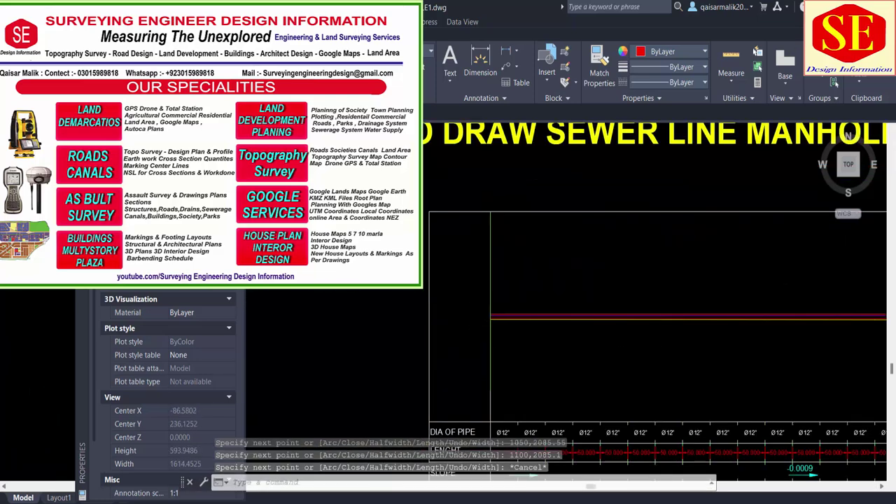
{"action": "scroll", "coordinate": [480, 311], "scroll_direction": "down", "scroll_amount": 5}
{"action": "middle_click_drag", "start_coordinate": [522, 245], "coordinate": [518, 376]}
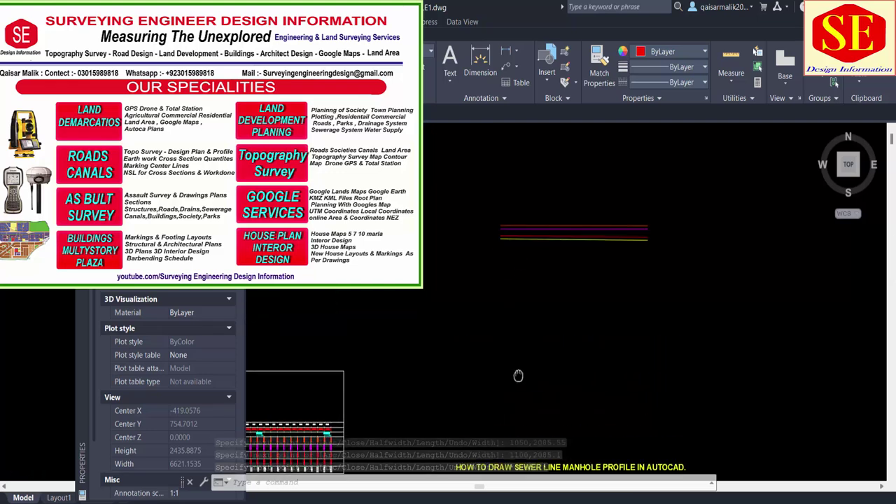
{"action": "scroll", "coordinate": [493, 231], "scroll_direction": "up", "scroll_amount": 5}
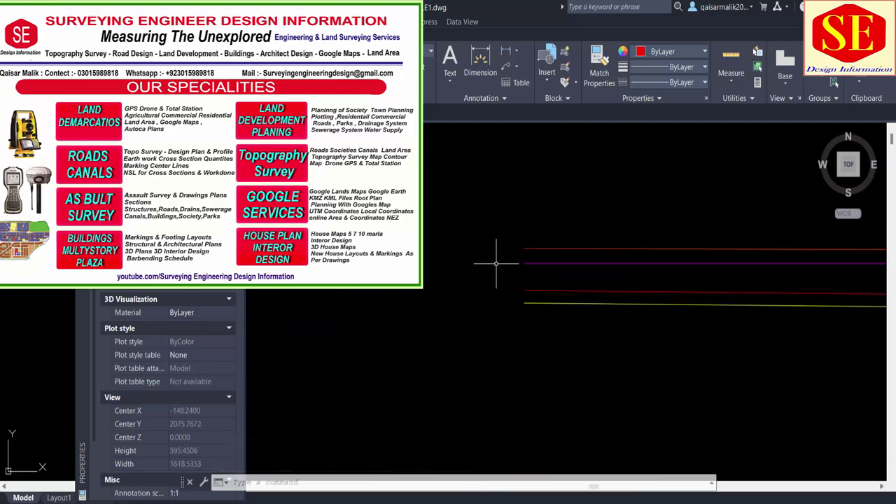
{"action": "scroll", "coordinate": [530, 263], "scroll_direction": "down", "scroll_amount": 4}
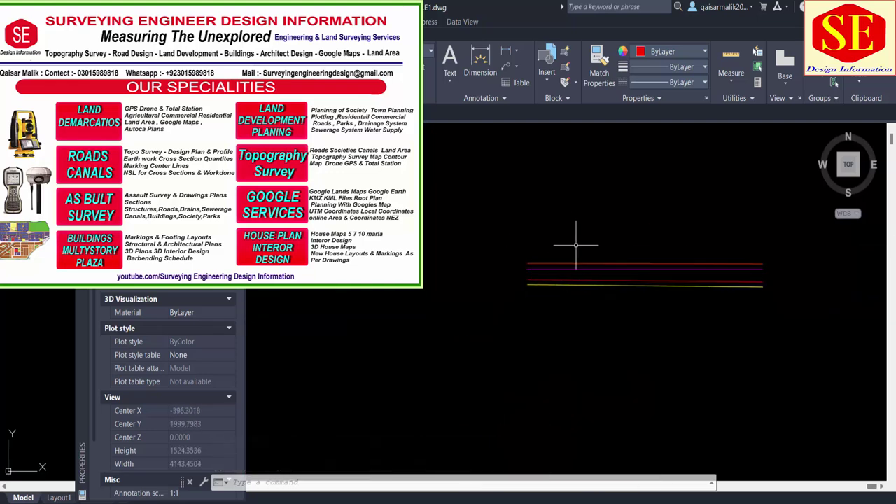
{"action": "key", "text": "Escape"}
{"action": "scroll", "coordinate": [564, 288], "scroll_direction": "up", "scroll_amount": 2}
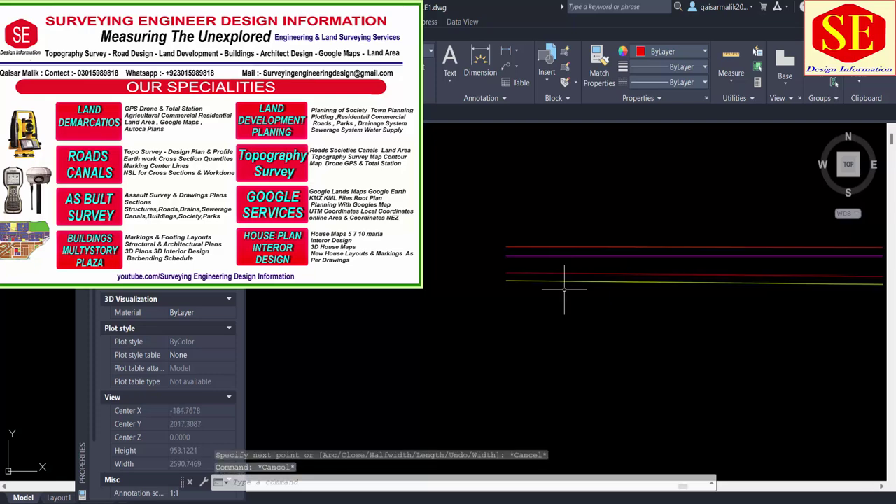
{"action": "scroll", "coordinate": [564, 288], "scroll_direction": "down", "scroll_amount": 5}
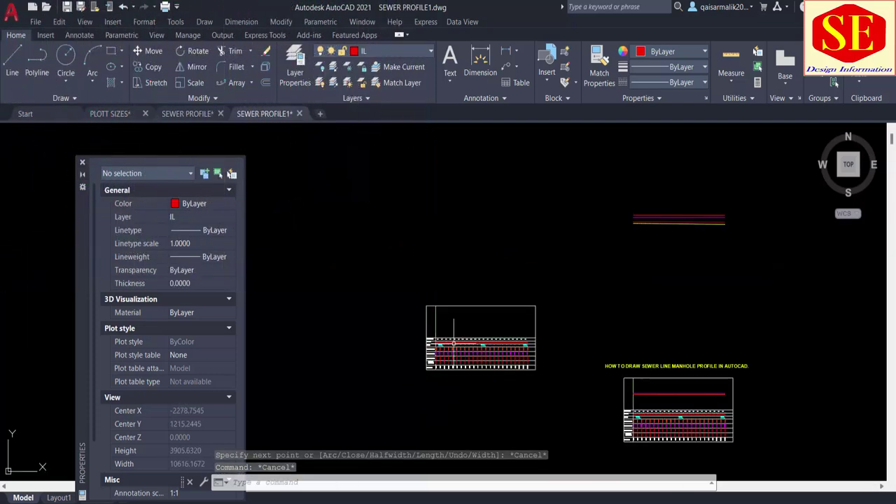
Start a Copy and window-select the level polylines
{"action": "key", "text": "Escape"}
{"action": "type", "text": "co"}
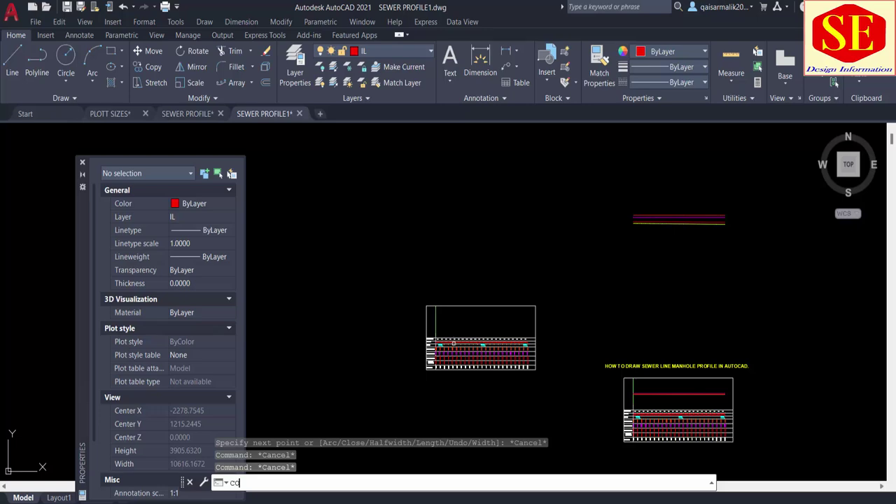
{"action": "key", "text": "Return"}
{"action": "left_click", "coordinate": [383, 279]}
{"action": "left_click", "coordinate": [579, 415]}
Copy the selected level polylines into the profile frame, placing them at its corner
{"action": "scroll", "coordinate": [451, 330], "scroll_direction": "up", "scroll_amount": 4}
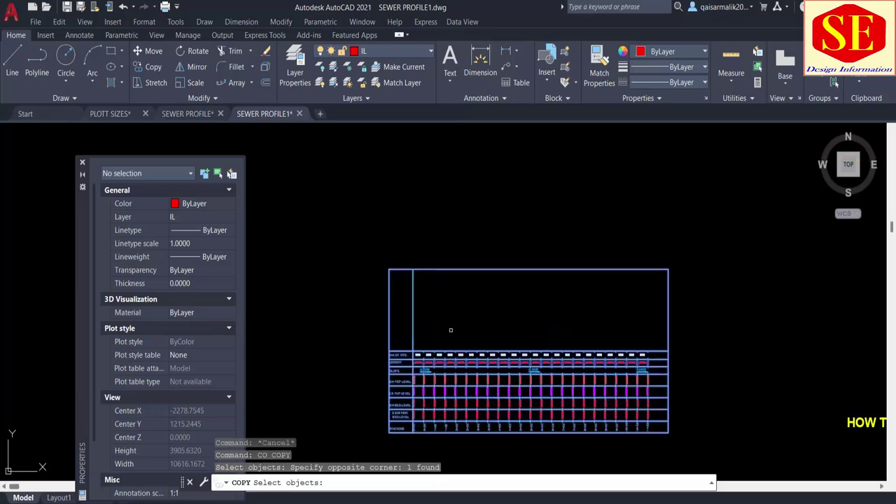
{"action": "key", "text": "Return"}
{"action": "left_click", "coordinate": [413, 303]}
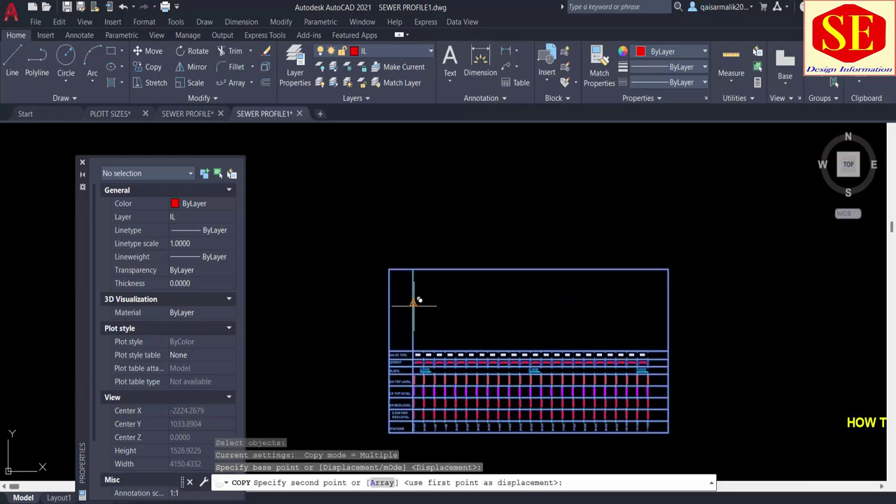
{"action": "scroll", "coordinate": [420, 308], "scroll_direction": "down", "scroll_amount": 3}
{"action": "scroll", "coordinate": [602, 420], "scroll_direction": "up", "scroll_amount": 3}
{"action": "scroll", "coordinate": [549, 315], "scroll_direction": "up", "scroll_amount": 2}
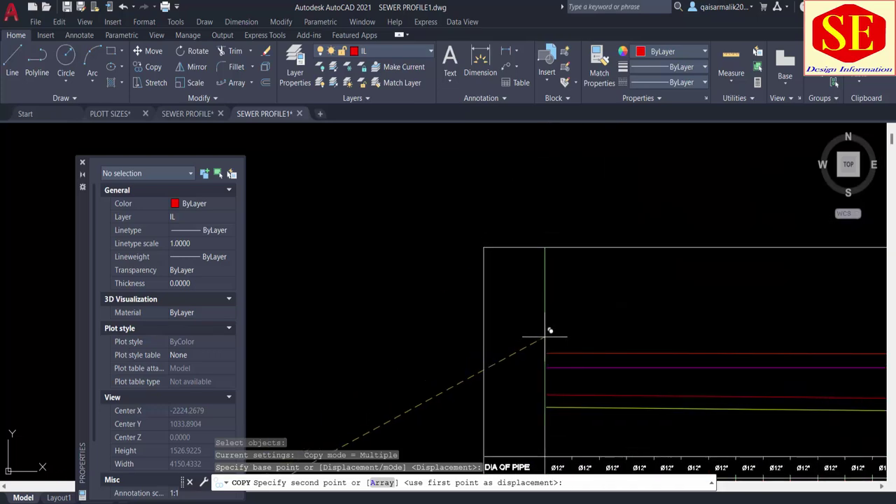
{"action": "left_click", "coordinate": [546, 352]}
{"action": "scroll", "coordinate": [547, 350], "scroll_direction": "down", "scroll_amount": 2}
{"action": "scroll", "coordinate": [518, 308], "scroll_direction": "down", "scroll_amount": 2}
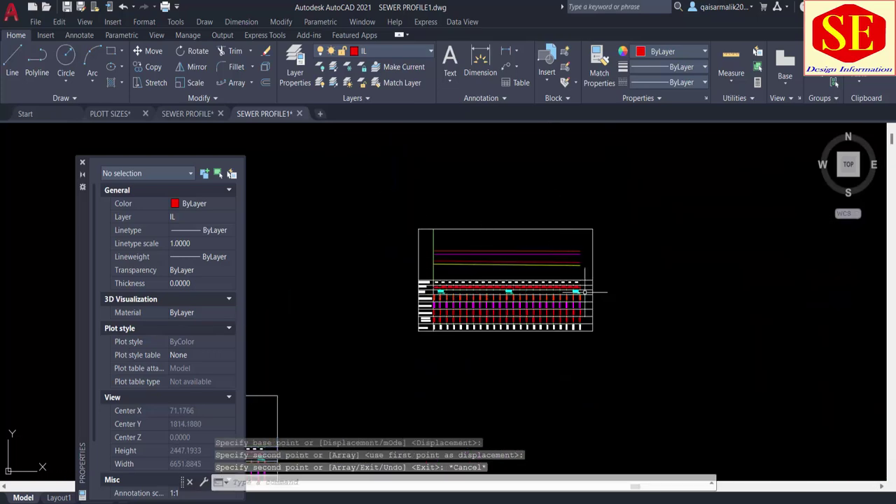
{"action": "scroll", "coordinate": [519, 294], "scroll_direction": "up", "scroll_amount": 1}
{"action": "key", "text": "Escape"}
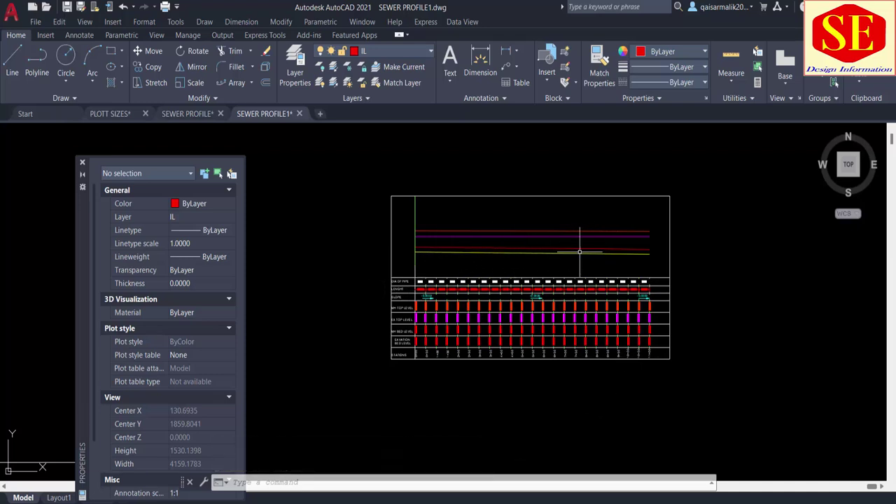
{"action": "scroll", "coordinate": [642, 331], "scroll_direction": "up", "scroll_amount": 2}
{"action": "middle_click_drag", "start_coordinate": [662, 223], "coordinate": [707, 320]}
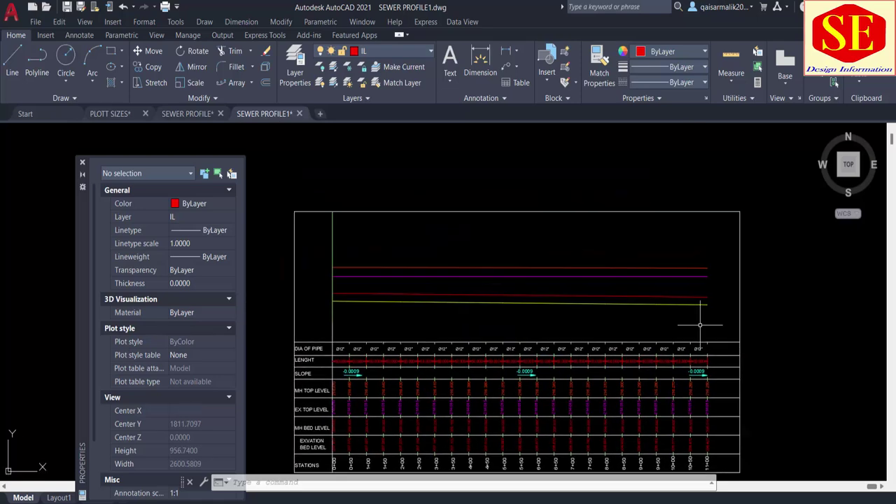
Add a new multiline text label in a box above the profile
{"action": "type", "text": "mt"}
{"action": "key", "text": "Return"}
{"action": "scroll", "coordinate": [440, 245], "scroll_direction": "up", "scroll_amount": 2}
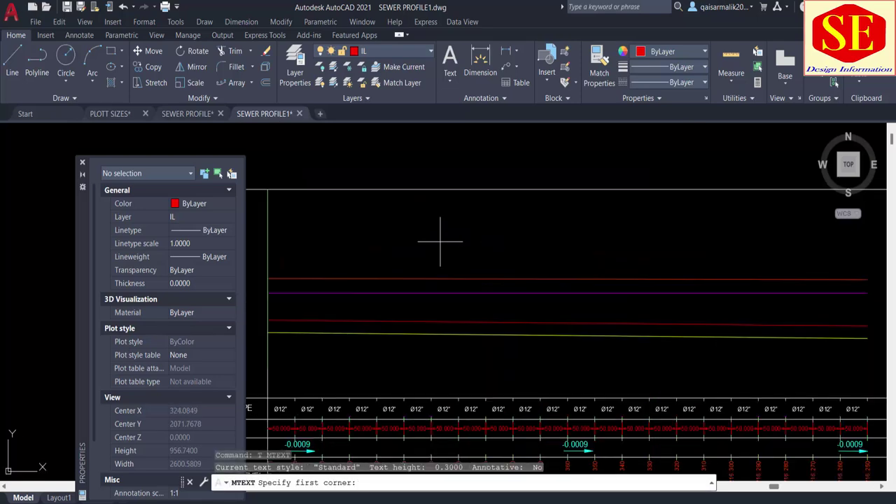
{"action": "left_click", "coordinate": [434, 229]}
{"action": "left_click", "coordinate": [588, 258]}
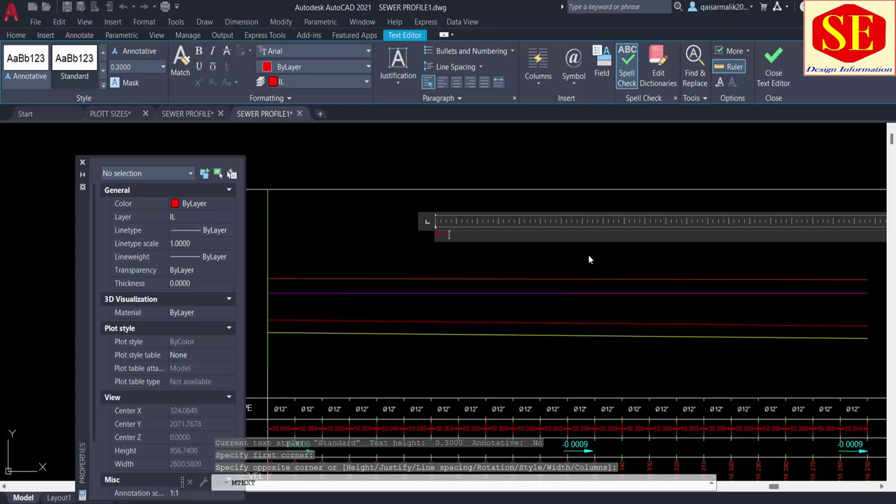
{"action": "type", "text": ".00"}
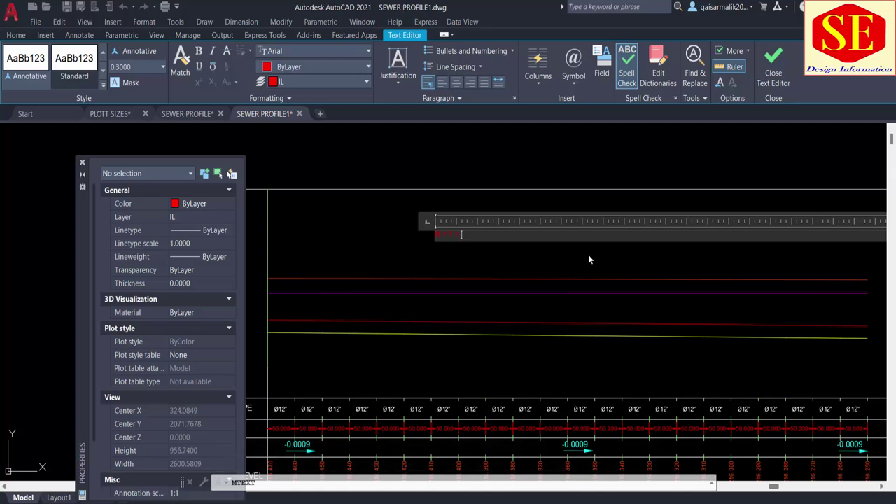
{"action": "key", "text": "BackSpace"}
{"action": "left_click", "coordinate": [519, 293]}
{"action": "key", "text": "Escape"}
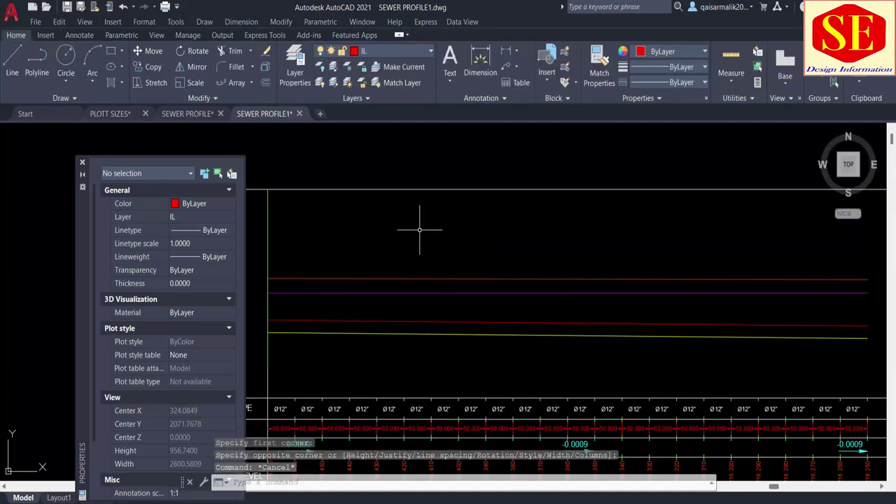
Enlarge the new text label by a factor of 15
{"action": "type", "text": "s"}
{"action": "key", "text": "Return"}
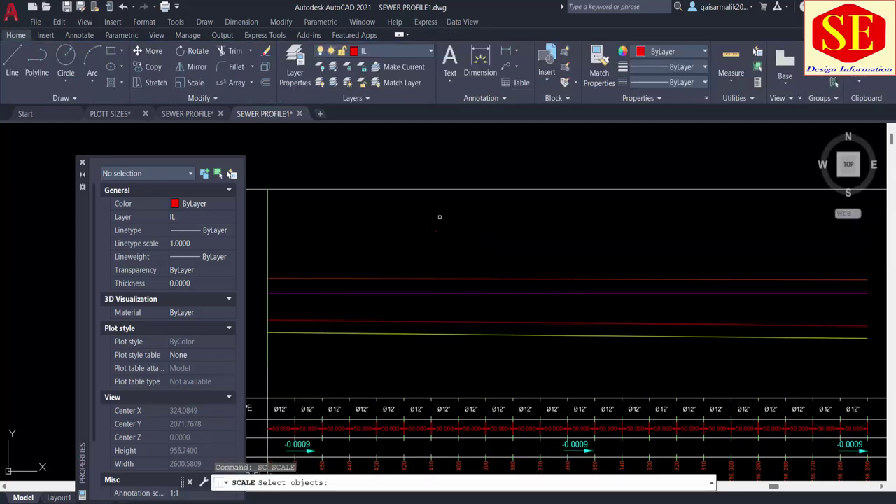
{"action": "scroll", "coordinate": [440, 216], "scroll_direction": "up", "scroll_amount": 8}
{"action": "left_click_drag", "start_coordinate": [501, 236], "coordinate": [388, 319]}
{"action": "key", "text": "Return"}
{"action": "left_click", "coordinate": [418, 302]}
{"action": "type", "text": "15"}
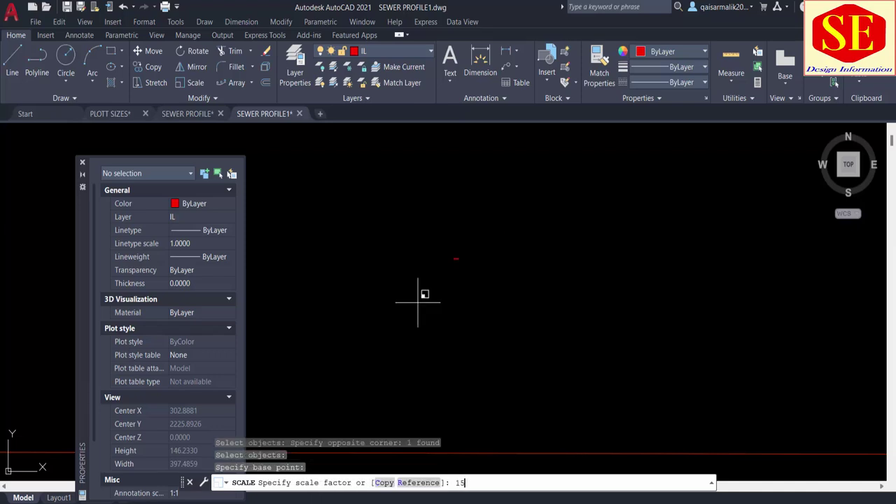
{"action": "key", "text": "Return"}
{"action": "scroll", "coordinate": [546, 304], "scroll_direction": "down", "scroll_amount": 5}
Begin moving the scale label, then cancel the move
{"action": "type", "text": "m"}
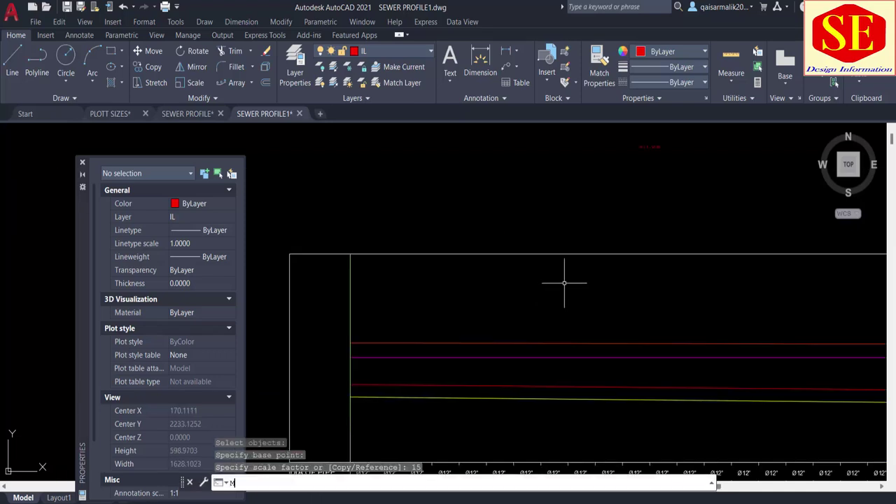
{"action": "key", "text": "Return"}
{"action": "left_click", "coordinate": [651, 149]}
{"action": "key", "text": "Return"}
{"action": "left_click", "coordinate": [651, 147]}
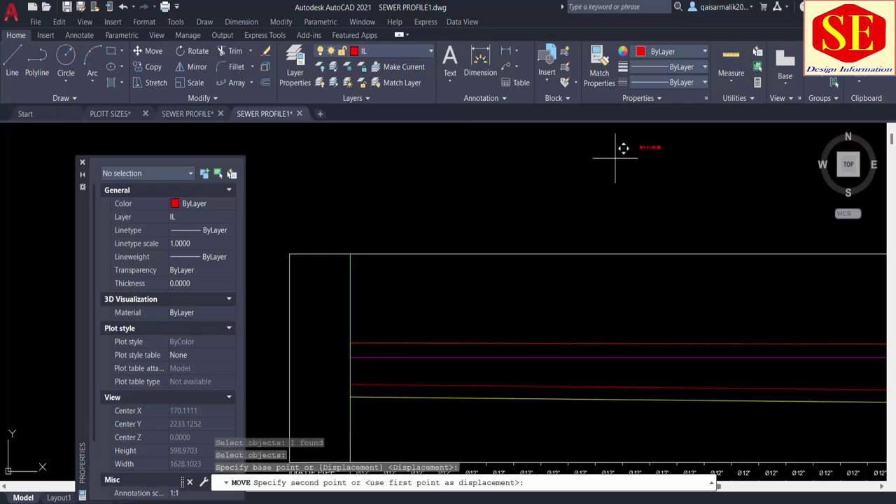
{"action": "key", "text": "Escape"}
Scale the H = 1 : V=10 label up by a factor of 25
{"action": "type", "text": "sc"}
{"action": "key", "text": "Return"}
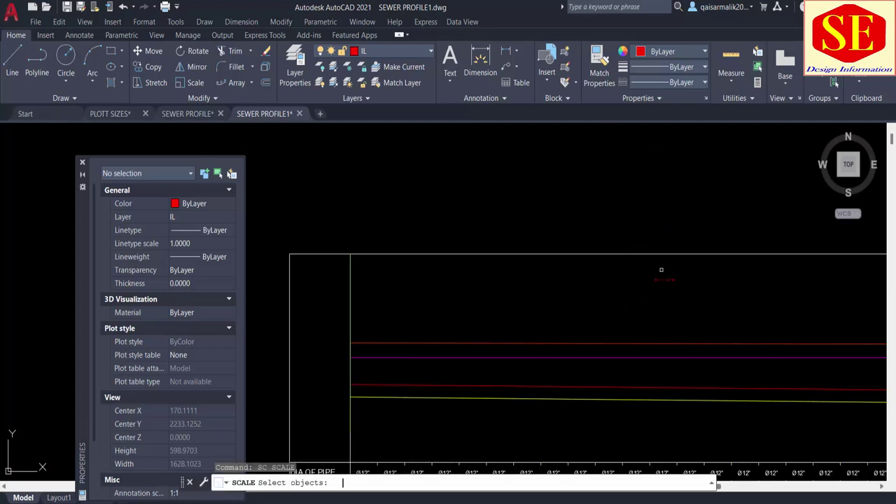
{"action": "scroll", "coordinate": [661, 275], "scroll_direction": "up", "scroll_amount": 4}
{"action": "left_click", "coordinate": [662, 294]}
{"action": "key", "text": "Return"}
{"action": "left_click", "coordinate": [616, 322]}
{"action": "type", "text": "2"}
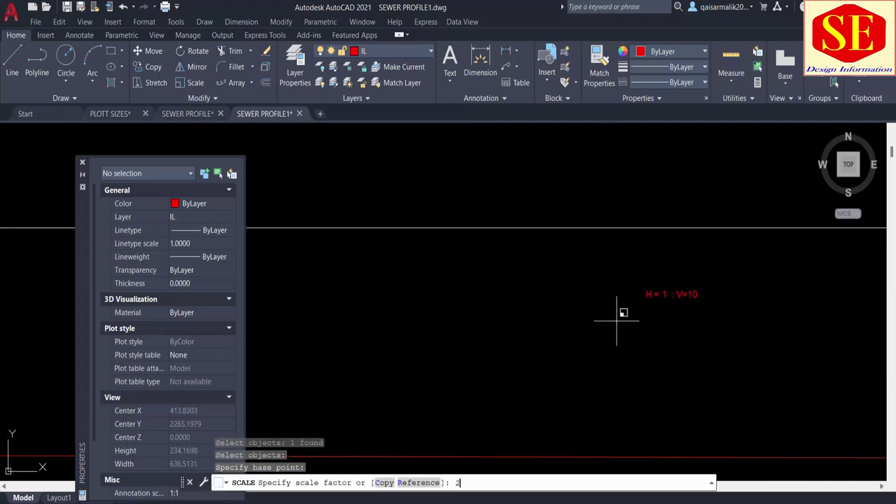
{"action": "type", "text": "5"}
{"action": "key", "text": "Return"}
{"action": "scroll", "coordinate": [618, 320], "scroll_direction": "down", "scroll_amount": 3}
{"action": "key", "text": "Escape"}
{"action": "scroll", "coordinate": [658, 300], "scroll_direction": "down", "scroll_amount": 3}
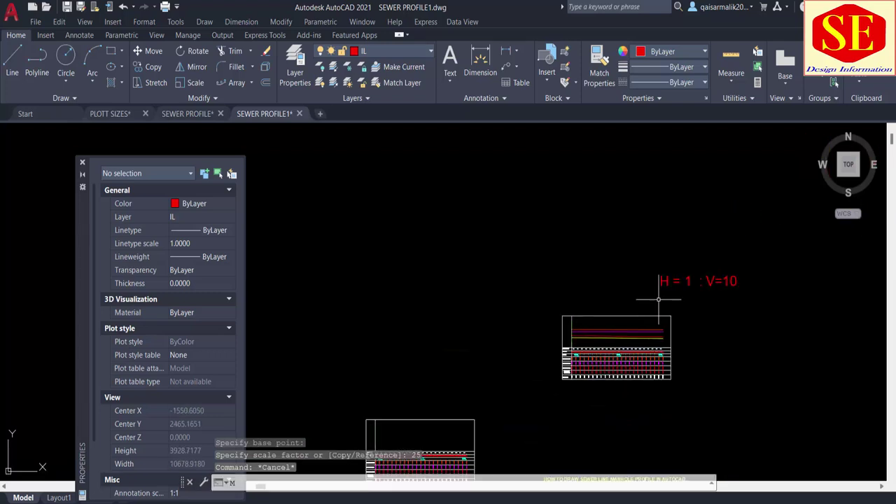
Move the H = 1 : V=10 label to sit centred above the profile frame
{"action": "type", "text": "m"}
{"action": "key", "text": "Return"}
{"action": "left_click", "coordinate": [714, 281]}
{"action": "key", "text": "Return"}
{"action": "left_click", "coordinate": [736, 243]}
{"action": "scroll", "coordinate": [659, 282], "scroll_direction": "up", "scroll_amount": 3}
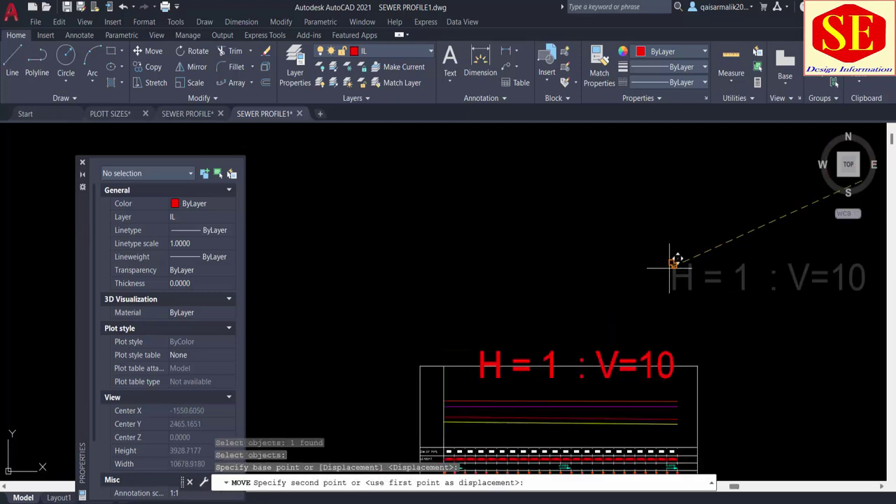
{"action": "scroll", "coordinate": [675, 252], "scroll_direction": "up", "scroll_amount": 2}
{"action": "left_click", "coordinate": [671, 242]}
{"action": "scroll", "coordinate": [679, 225], "scroll_direction": "down", "scroll_amount": 2}
{"action": "scroll", "coordinate": [630, 280], "scroll_direction": "up", "scroll_amount": 1}
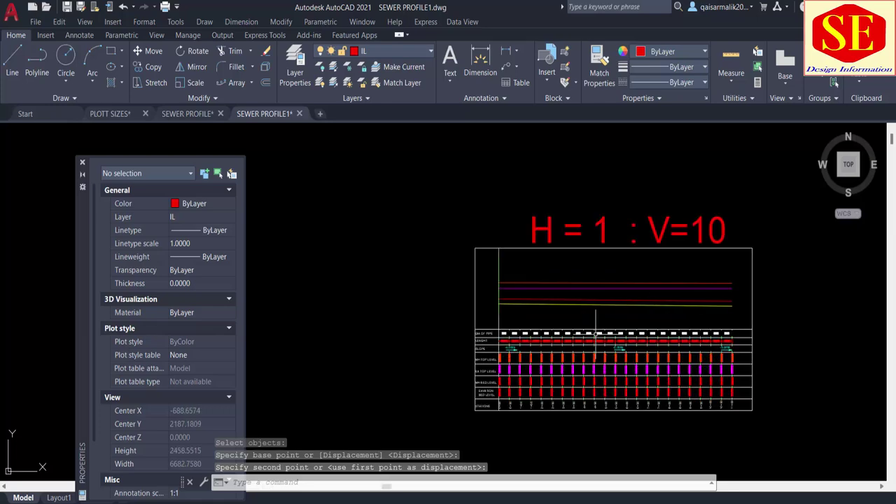
{"action": "scroll", "coordinate": [595, 334], "scroll_direction": "up", "scroll_amount": 2}
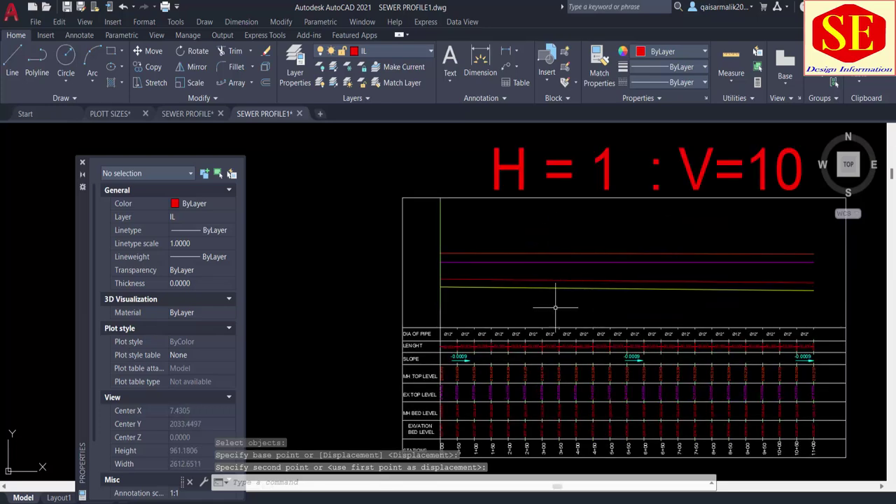
{"action": "middle_click_drag", "start_coordinate": [562, 304], "coordinate": [563, 201]}
Inspect the profile table's row labels and slope values, window-selecting the level rows then clearing the selection
{"action": "scroll", "coordinate": [421, 356], "scroll_direction": "down", "scroll_amount": 3}
{"action": "scroll", "coordinate": [430, 311], "scroll_direction": "up", "scroll_amount": 1}
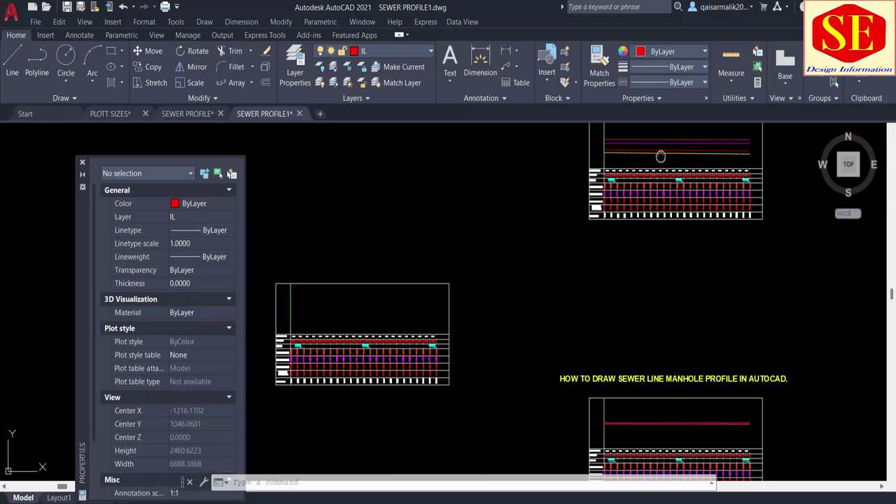
{"action": "scroll", "coordinate": [662, 155], "scroll_direction": "down", "scroll_amount": 2}
{"action": "scroll", "coordinate": [649, 294], "scroll_direction": "up", "scroll_amount": 2}
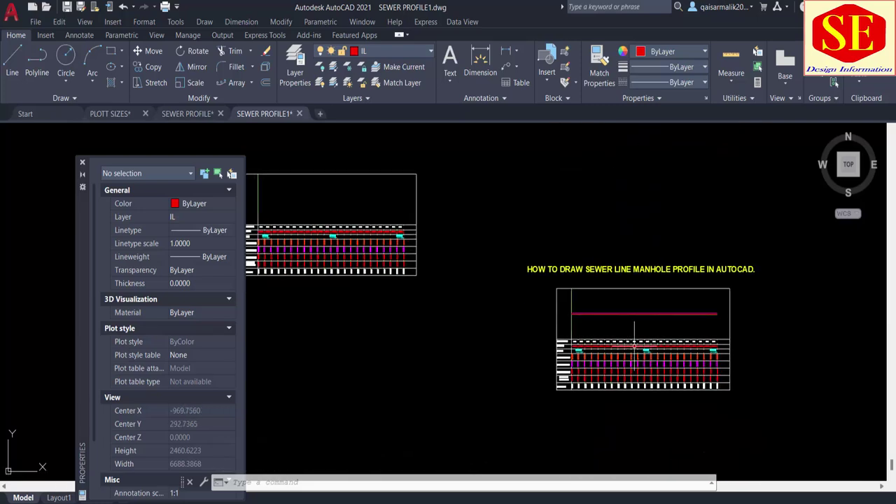
{"action": "scroll", "coordinate": [625, 372], "scroll_direction": "up", "scroll_amount": 2}
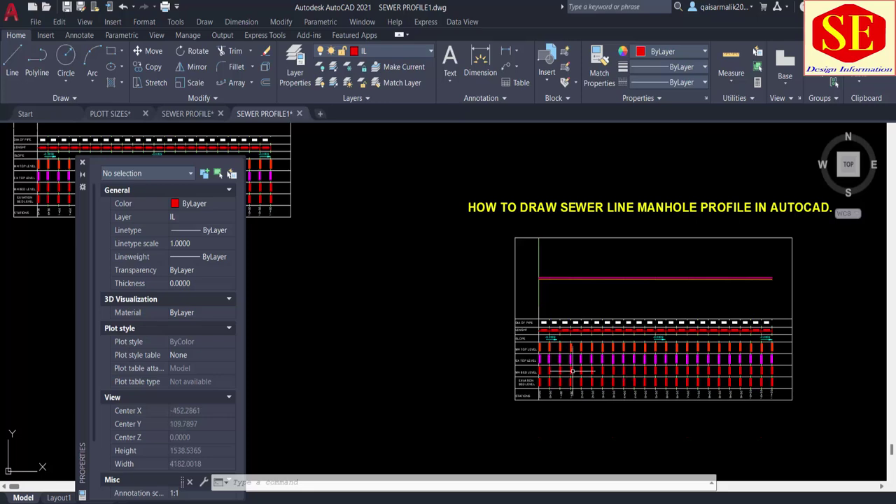
{"action": "scroll", "coordinate": [572, 371], "scroll_direction": "up", "scroll_amount": 5}
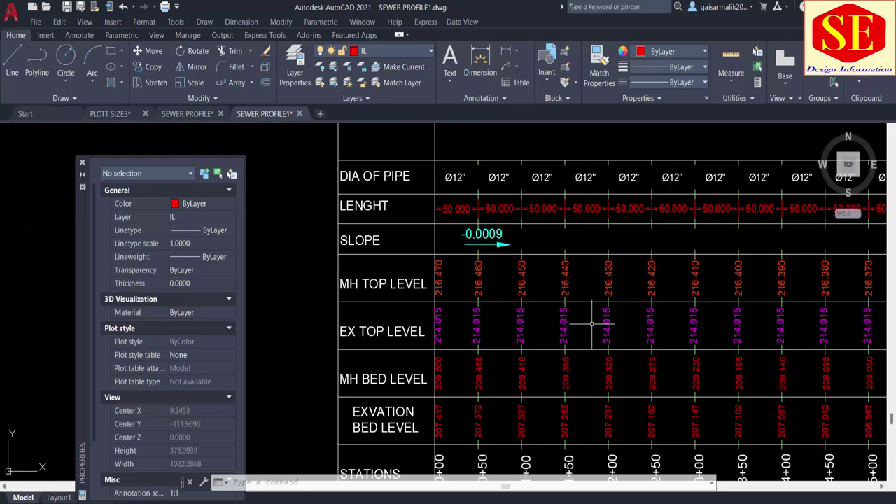
{"action": "middle_click_drag", "start_coordinate": [381, 271], "coordinate": [308, 210]}
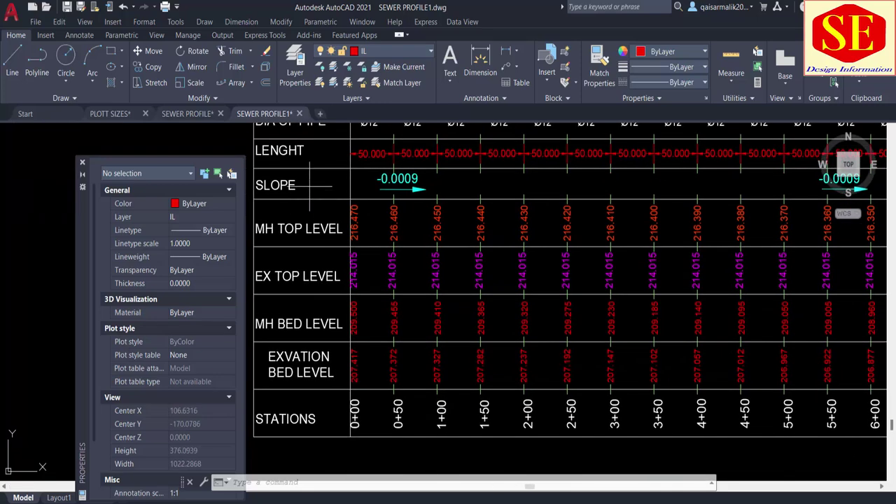
{"action": "left_click", "coordinate": [308, 186]}
{"action": "scroll", "coordinate": [596, 340], "scroll_direction": "down", "scroll_amount": 2}
{"action": "scroll", "coordinate": [752, 371], "scroll_direction": "up", "scroll_amount": 1}
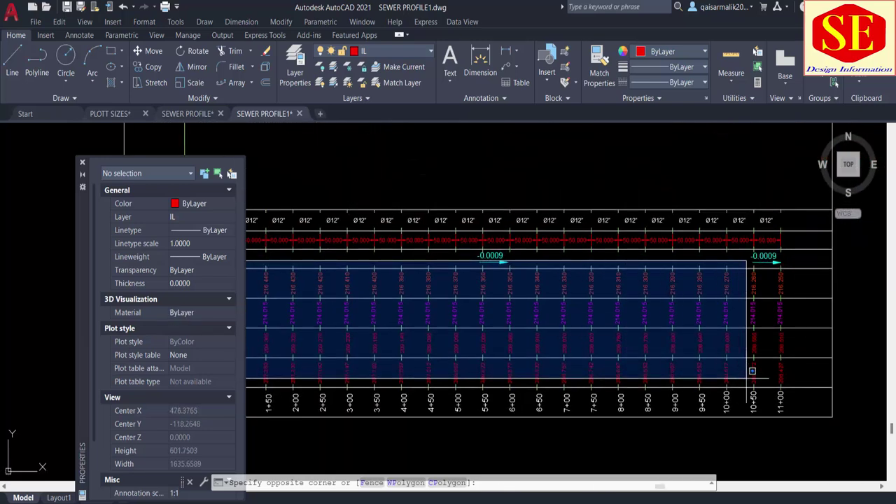
{"action": "left_click", "coordinate": [790, 371]}
{"action": "middle_click_drag", "start_coordinate": [396, 127], "coordinate": [546, 236]}
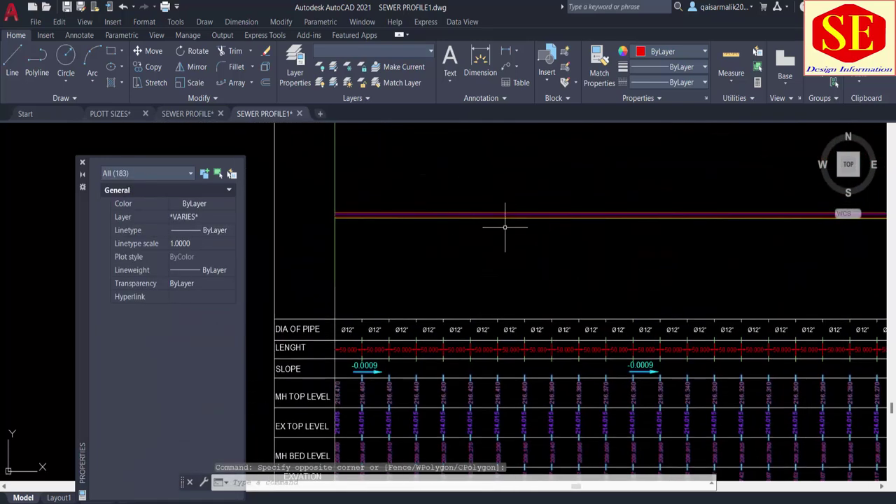
{"action": "middle_click_drag", "start_coordinate": [528, 270], "coordinate": [524, 194]}
{"action": "key", "text": "Escape"}
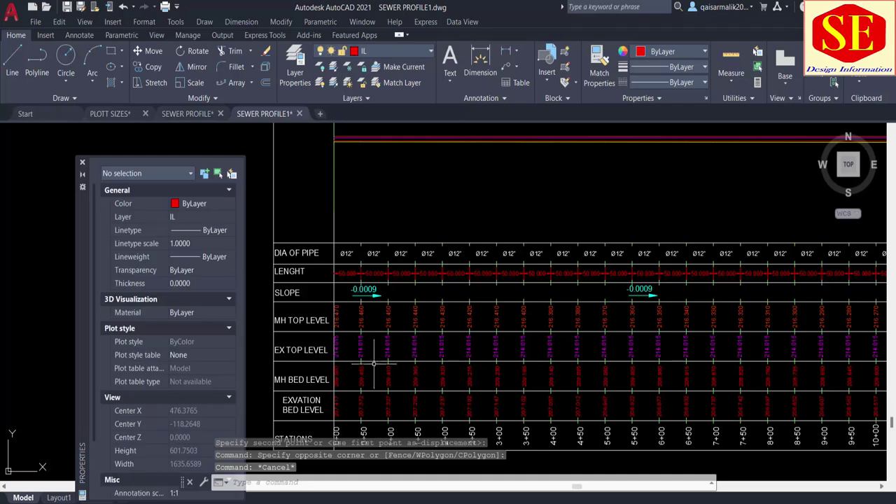
Move across the profile sheets to review the titled profile drawing
{"action": "scroll", "coordinate": [666, 308], "scroll_direction": "down", "scroll_amount": 4}
{"action": "scroll", "coordinate": [669, 311], "scroll_direction": "down", "scroll_amount": 5}
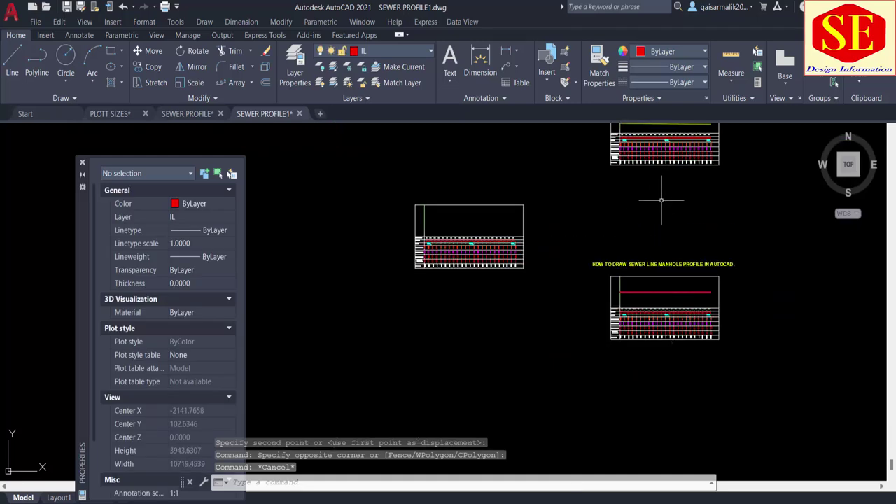
{"action": "middle_click_drag", "start_coordinate": [661, 201], "coordinate": [656, 289]}
{"action": "scroll", "coordinate": [665, 207], "scroll_direction": "up", "scroll_amount": 5}
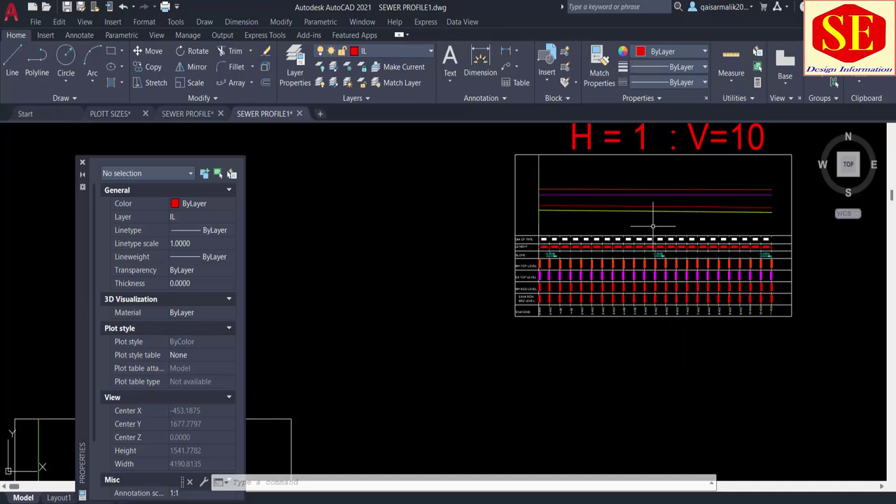
{"action": "middle_click_drag", "start_coordinate": [630, 120], "coordinate": [617, 182]}
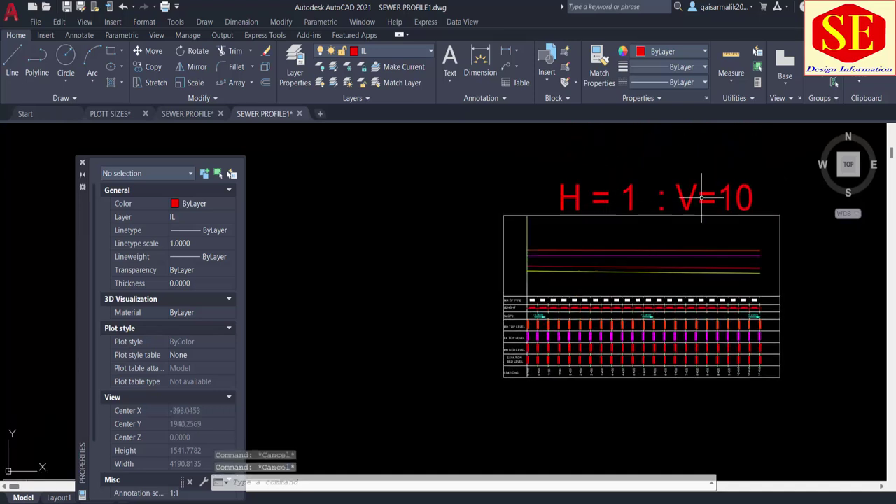
{"action": "scroll", "coordinate": [701, 196], "scroll_direction": "down", "scroll_amount": 2}
Return to the Excel Sewer MH Profile sheet and select the PLOT SCALE (Vertical) heading in L4
{"action": "key", "text": "alt+Tab"}
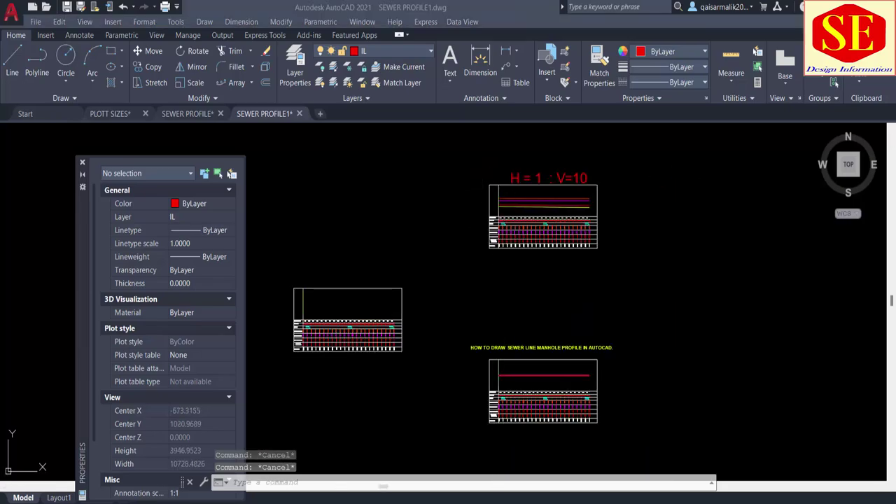
{"action": "left_click", "coordinate": [560, 294]}
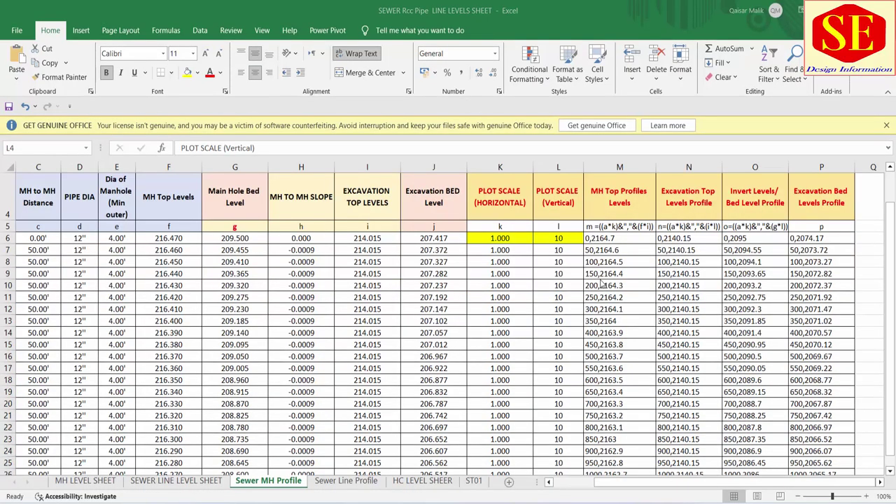
{"action": "scroll", "coordinate": [580, 257], "scroll_direction": "down", "scroll_amount": 1}
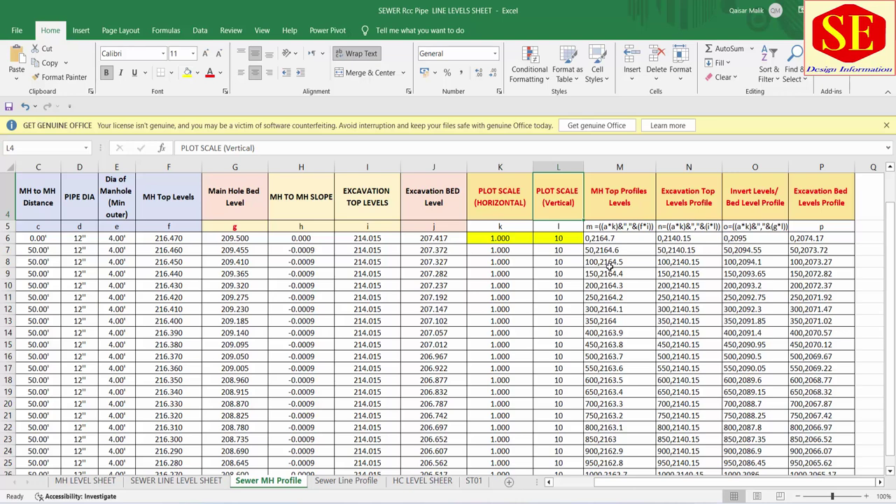